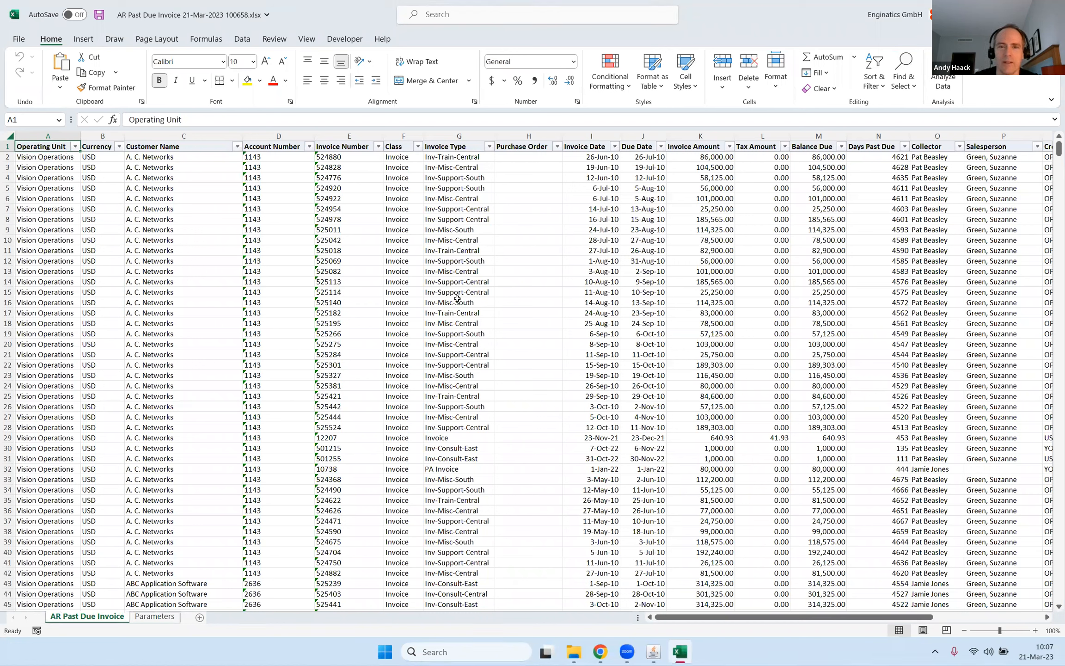
# Switch to Oracle Applications, dismiss the Forms network error and close the AR Past Due Invoice workbook in Excel.
pyautogui.click(657, 655)
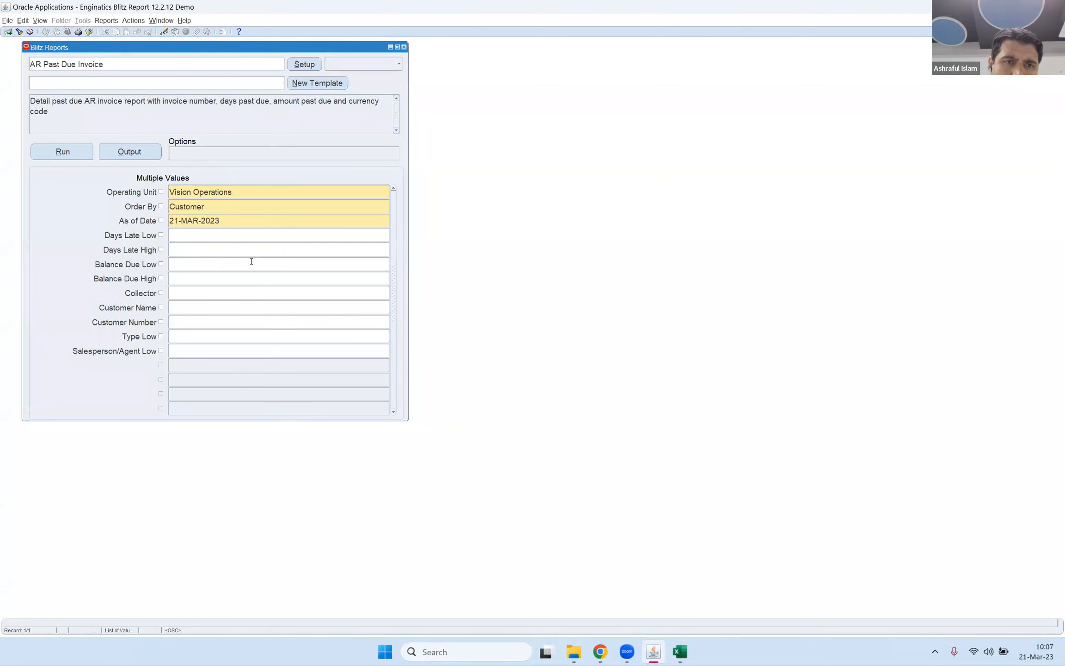
pyautogui.click(197, 310)
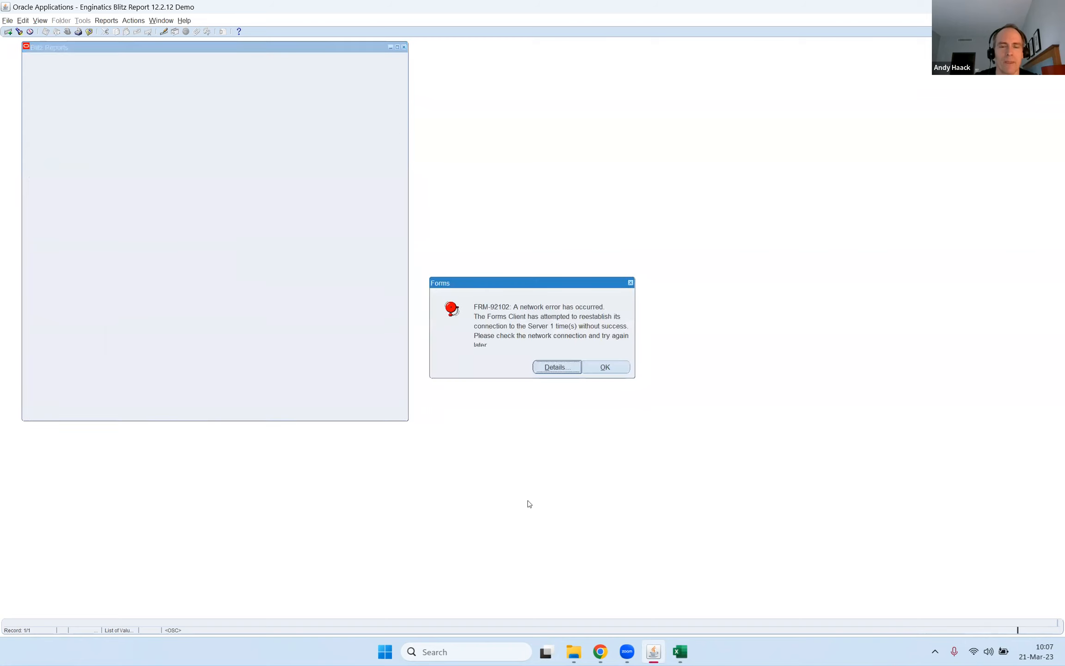
pyautogui.click(606, 367)
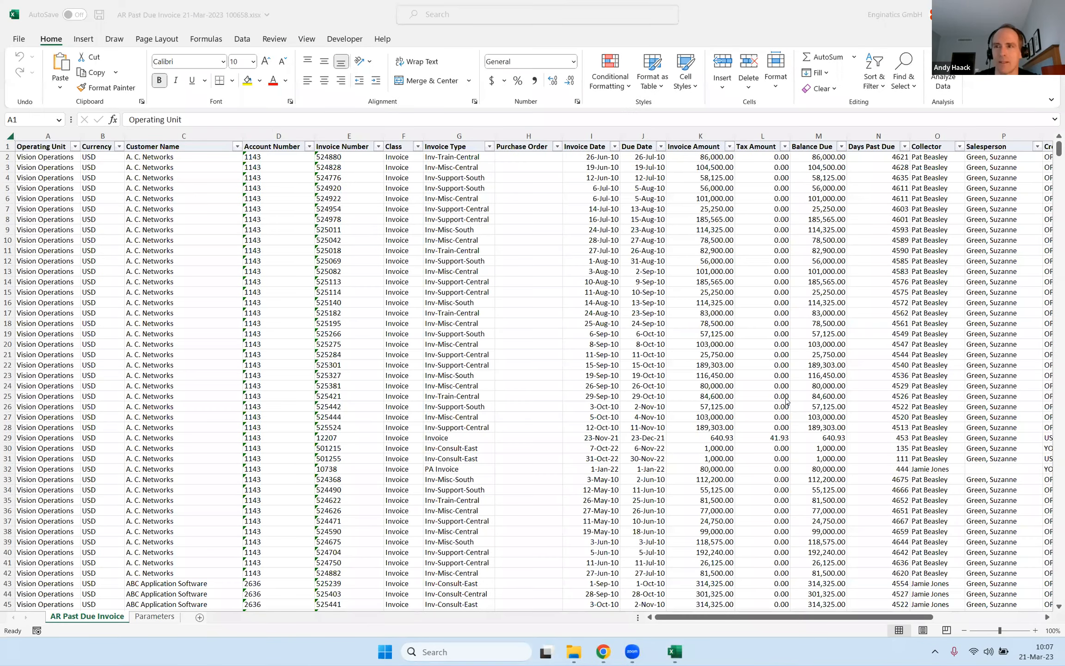
pyautogui.hotkey('alt', 'F4')
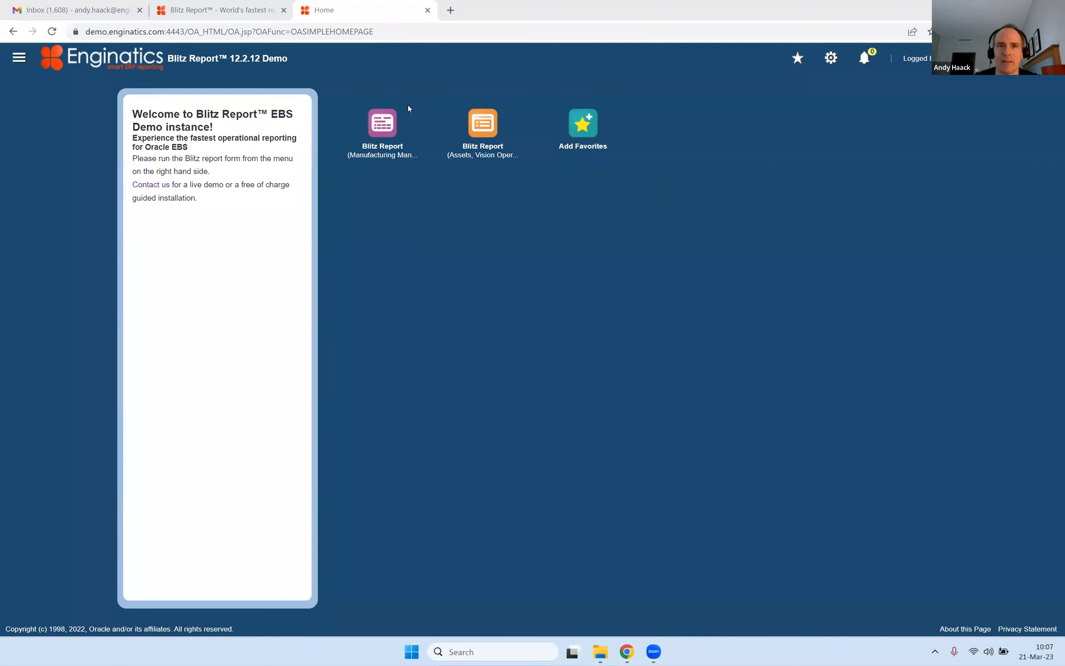
pyautogui.click(391, 134)
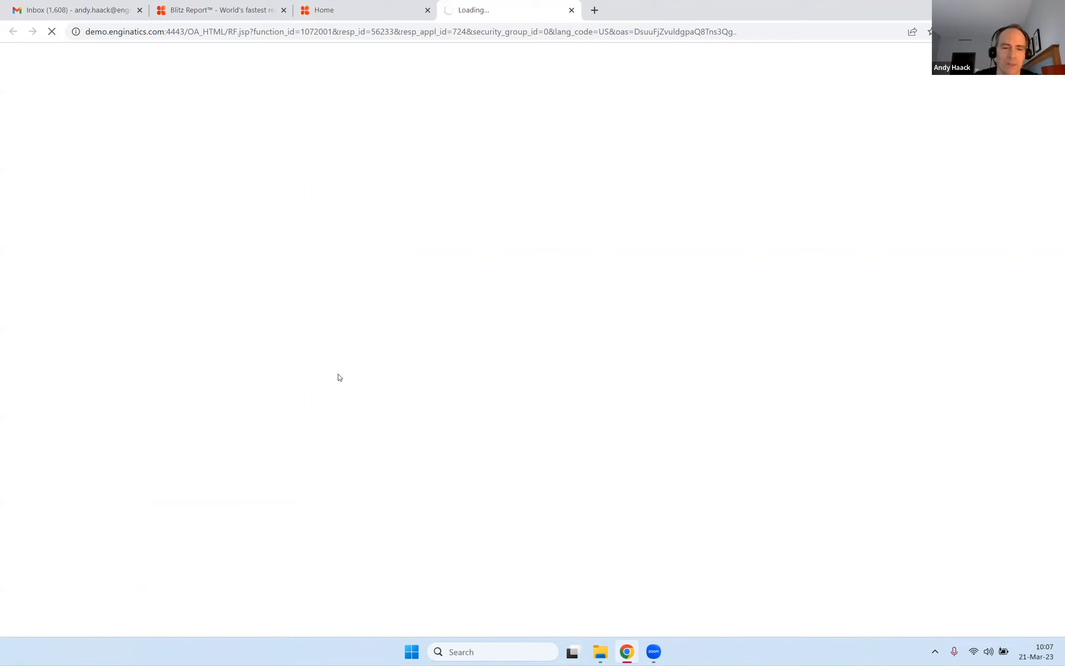
pyautogui.click(379, 19)
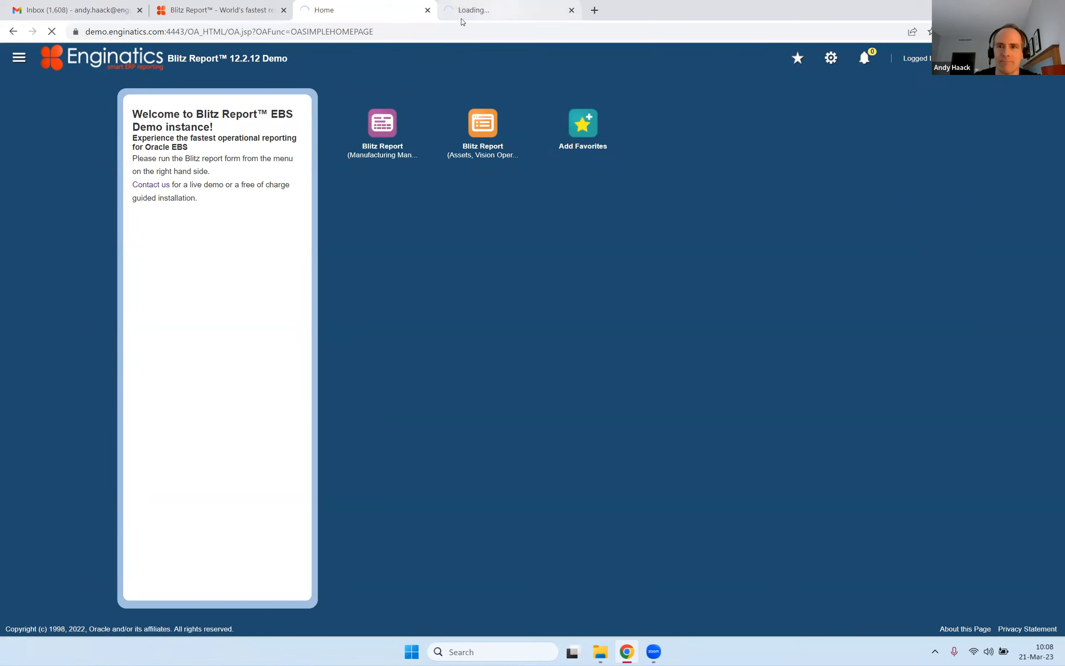
pyautogui.hotkey('ctrl', 't')
pyautogui.write('master.enginatics.com')
pyautogui.press('Return')
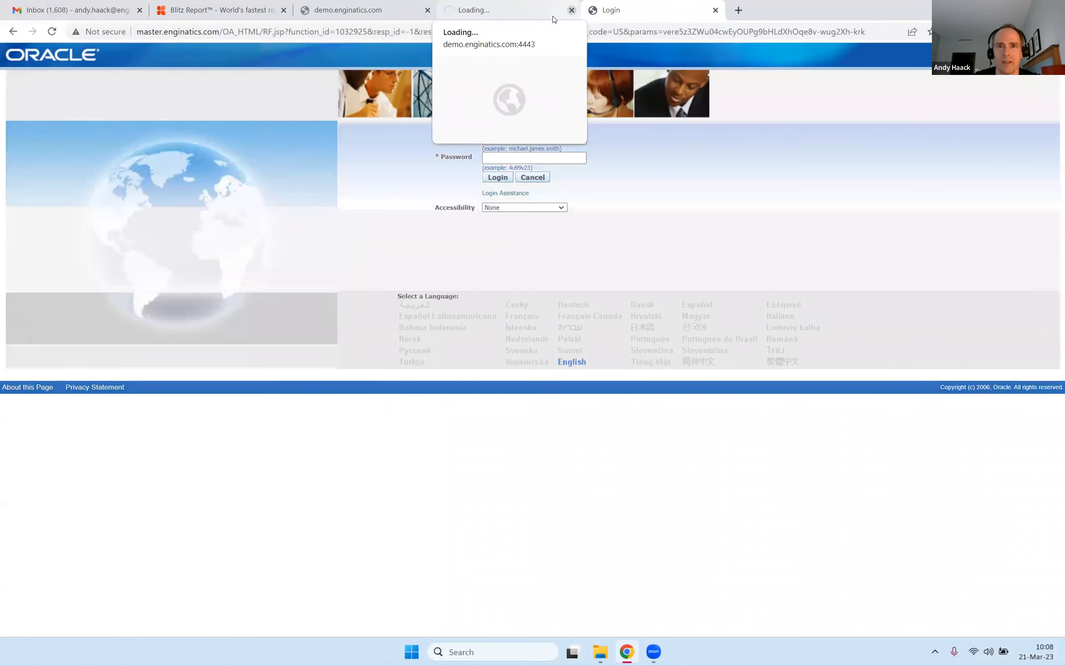
pyautogui.click(554, 19)
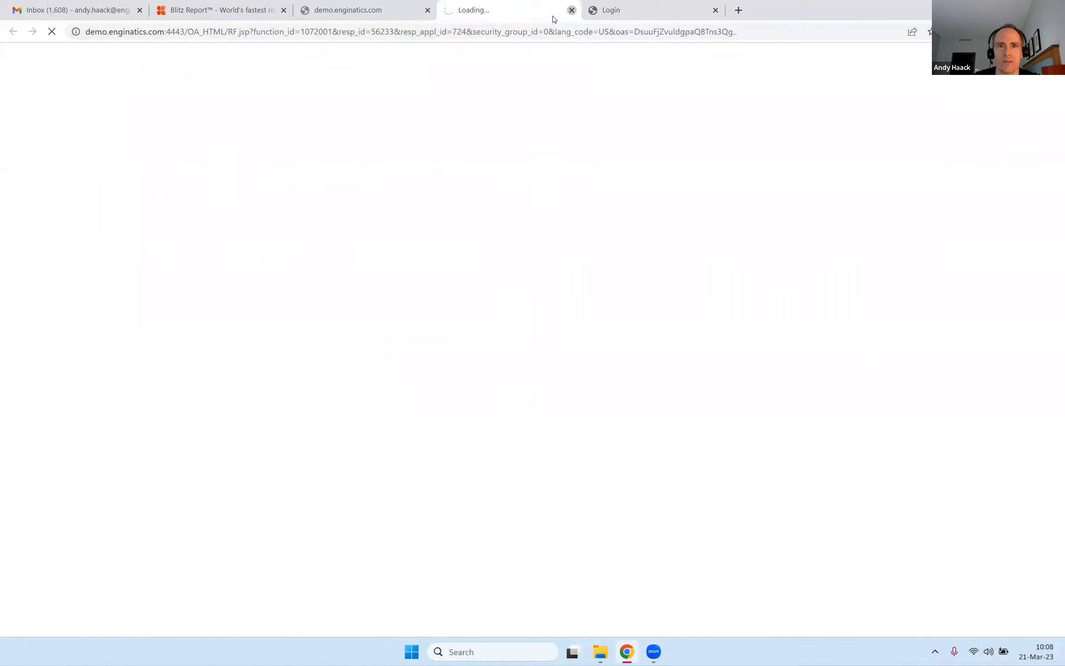
pyautogui.click(571, 9)
# Load demo.enginatics.com in the browser again and log in to the Blitz Report demo environment with the prefilled credentials.
pyautogui.click(357, 32)
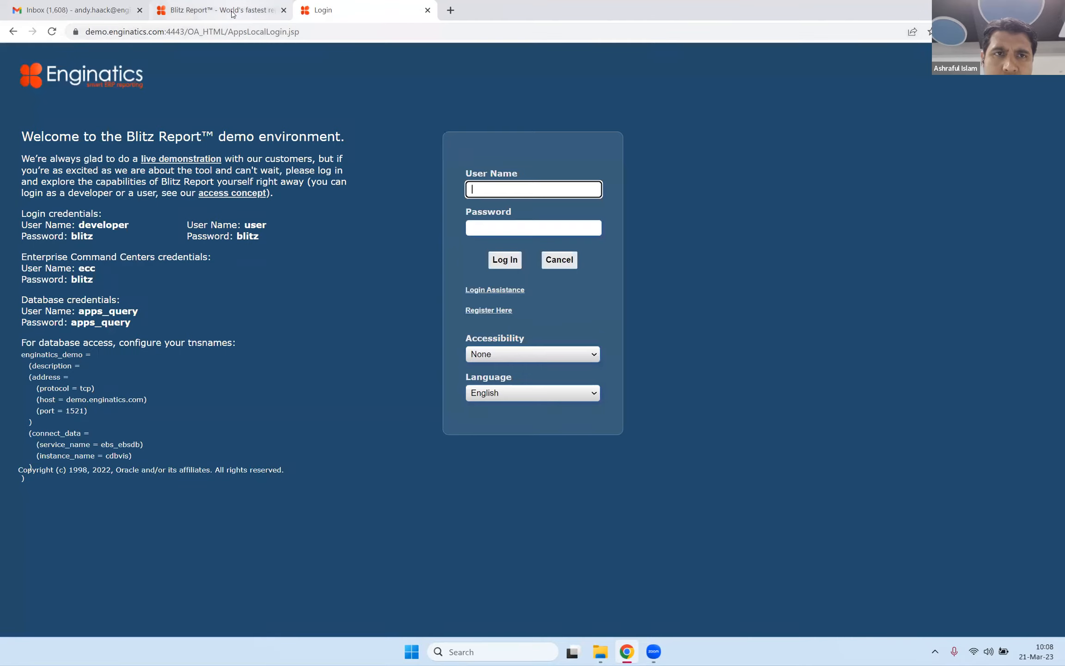
pyautogui.click(471, 200)
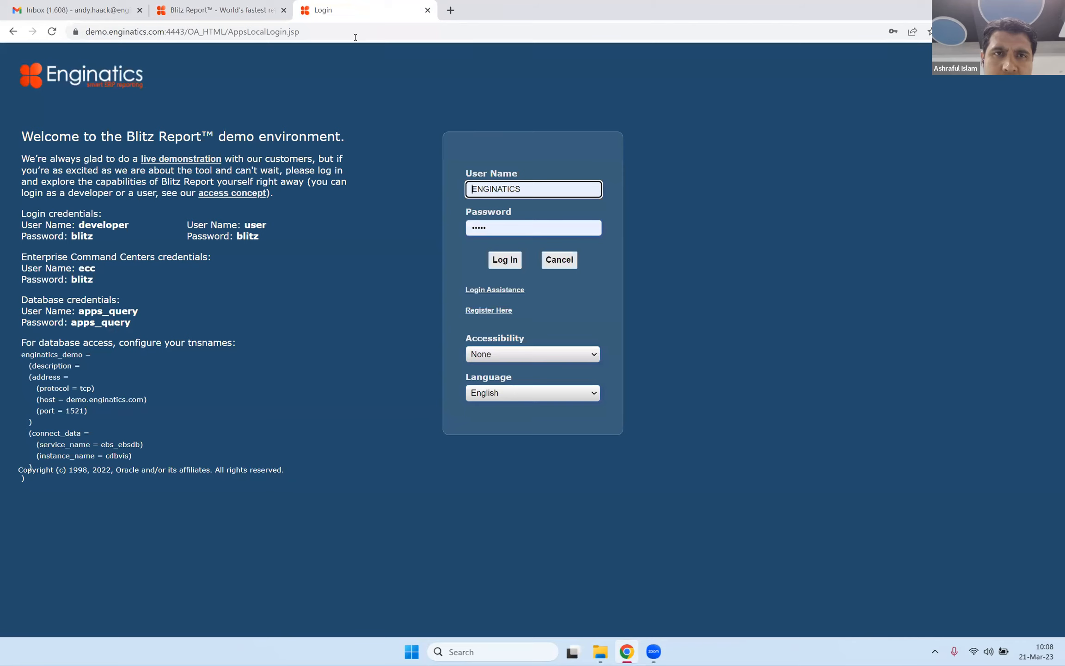
pyautogui.click(516, 262)
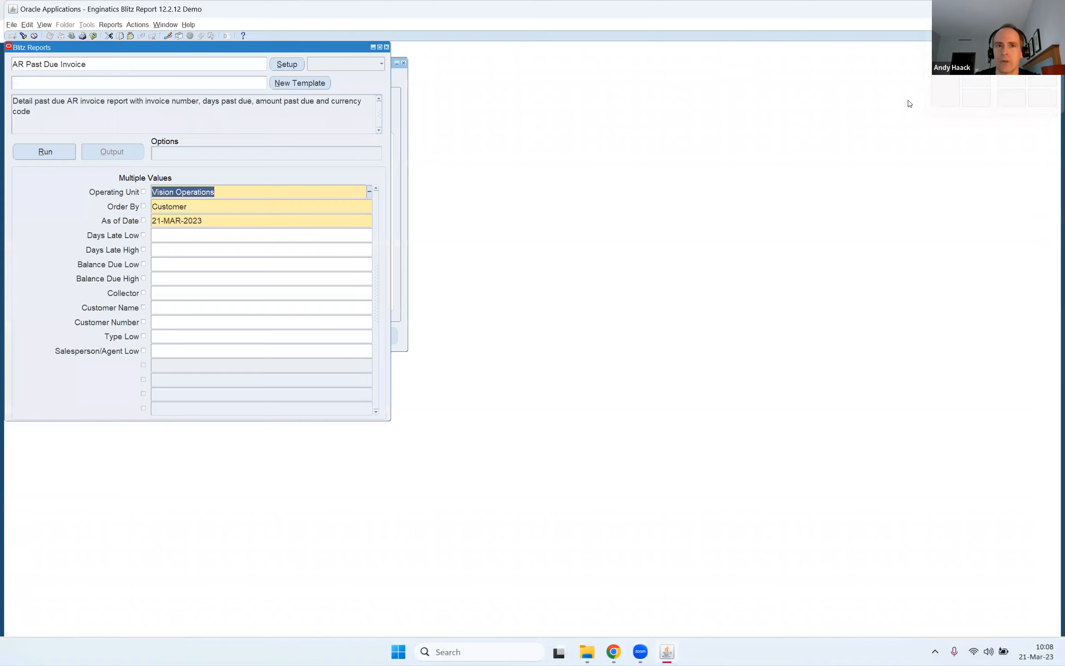
# Reopen the Blitz Report form and run AR Past Due Invoice twice for Vision Operations, ordered by Customer, as of 21-MAR-2023.
pyautogui.click(382, 43)
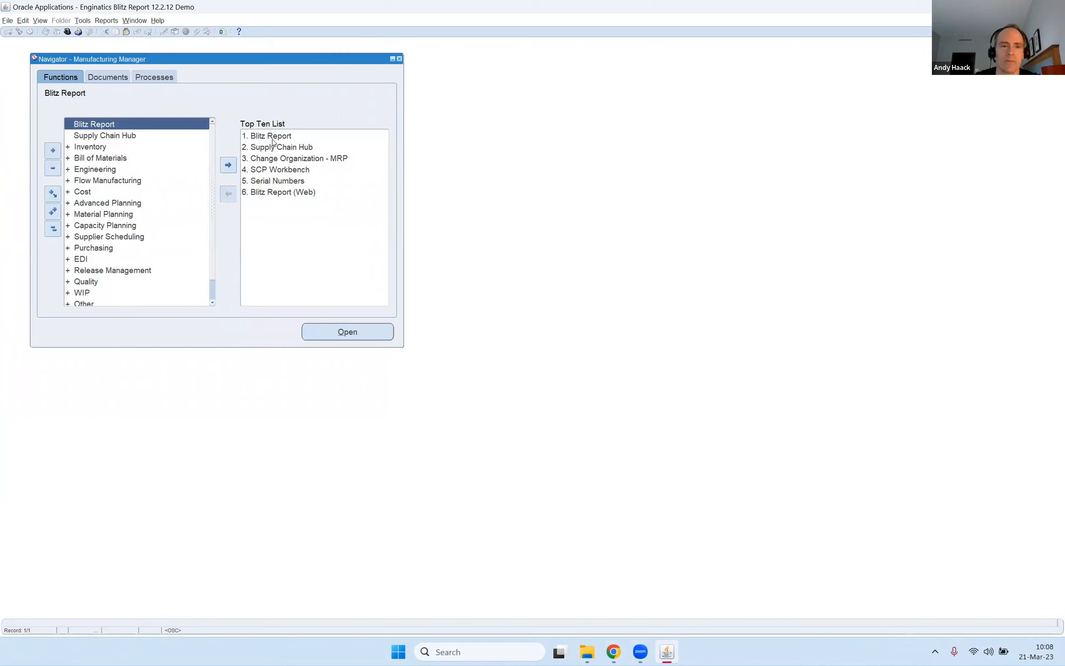
pyautogui.click(223, 32)
pyautogui.moveTo(227, 43); pyautogui.dragTo(250, 45)
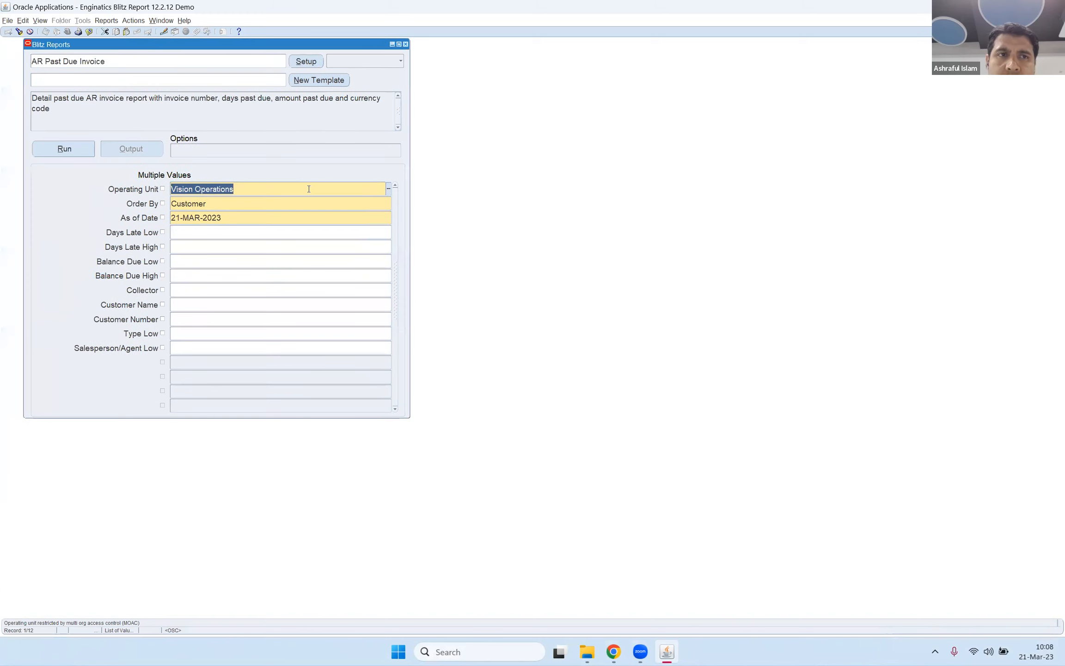
pyautogui.click(70, 152)
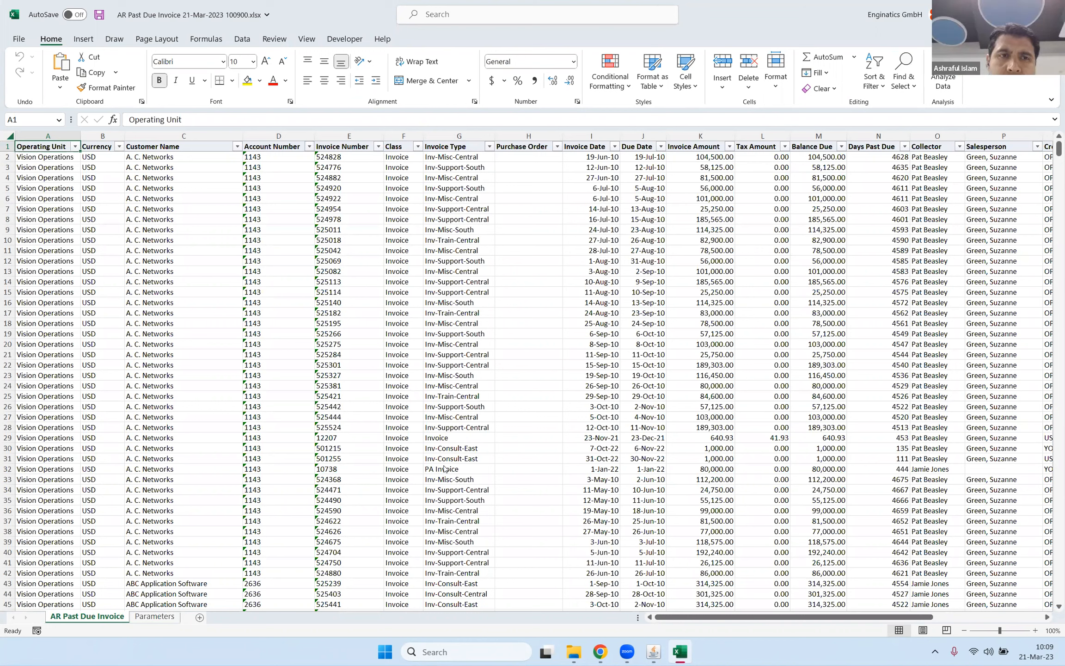
pyautogui.click(653, 652)
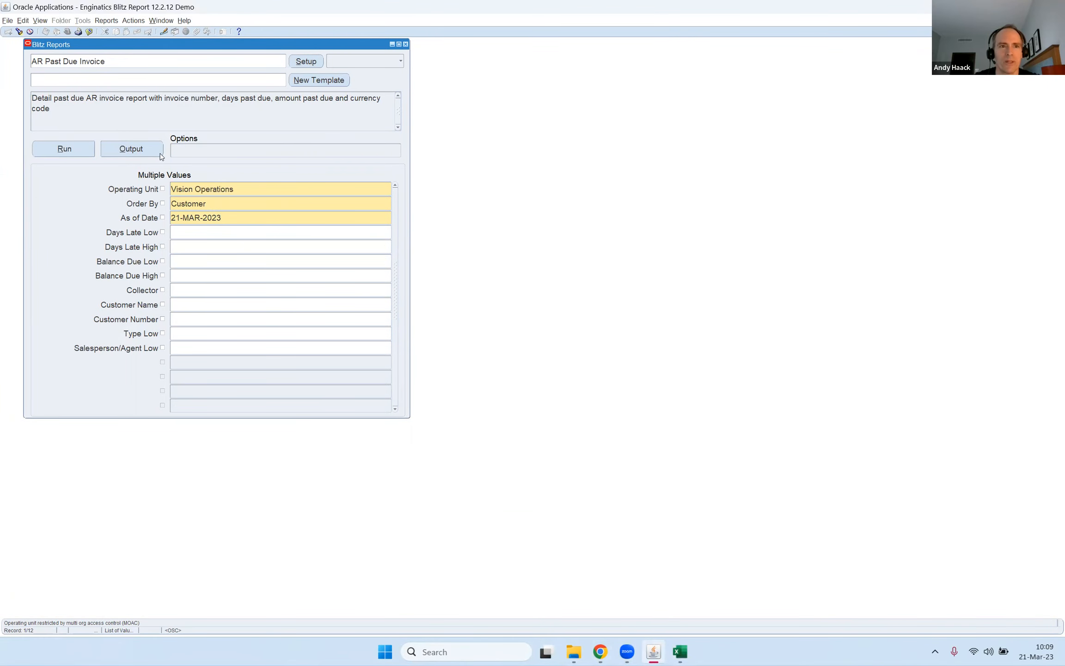
pyautogui.click(64, 150)
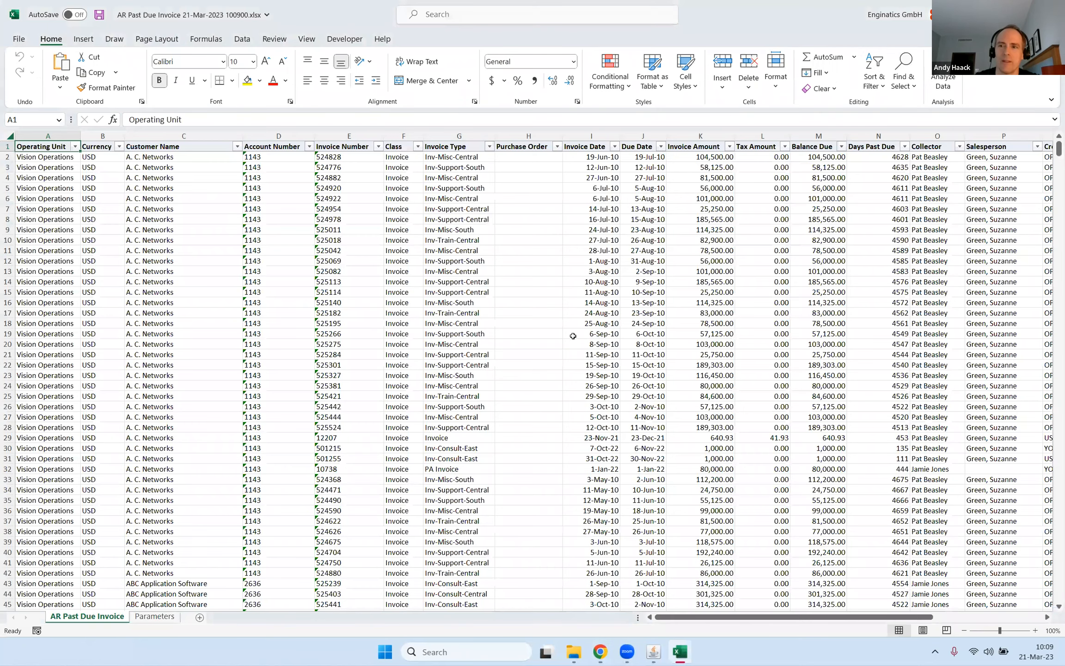
# Examine the customer invoice rows in the Excel output, including the collector, salesperson and last update columns.
pyautogui.click(531, 278)
pyautogui.scroll(-8, 531, 279)
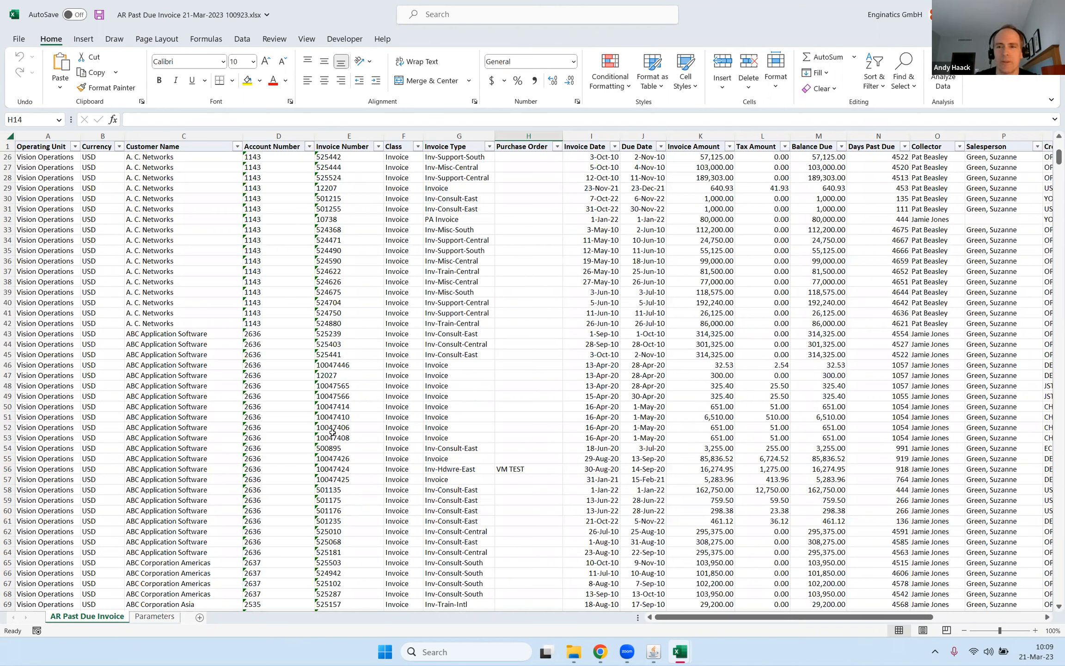
pyautogui.scroll(-14, 327, 372)
pyautogui.scroll(11, 326, 373)
pyautogui.scroll(-13, 326, 373)
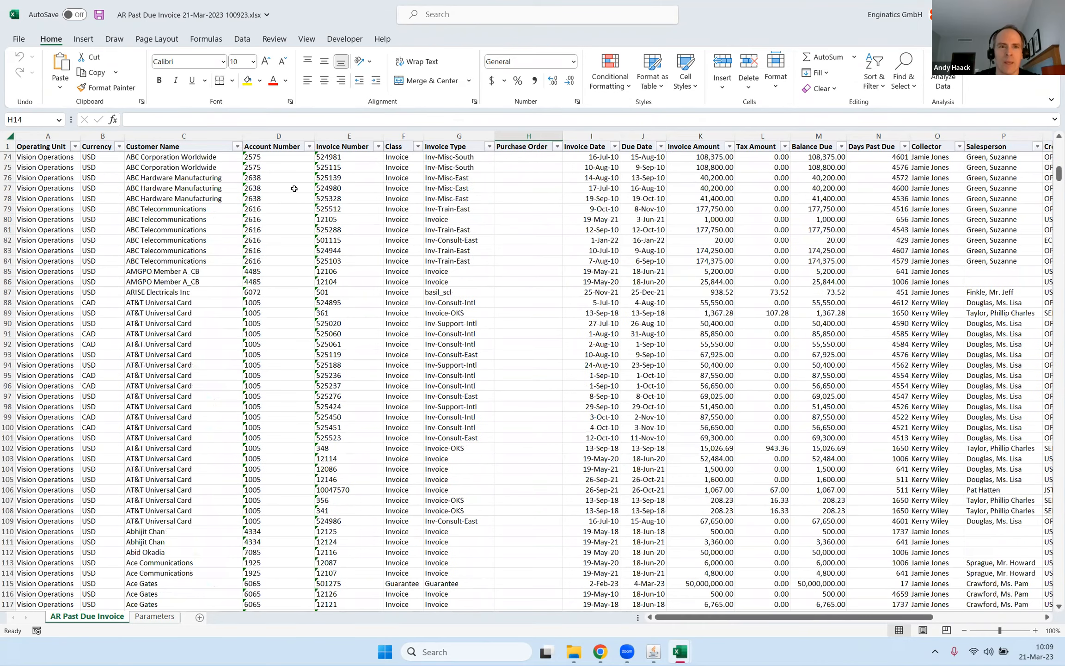
pyautogui.click(309, 147)
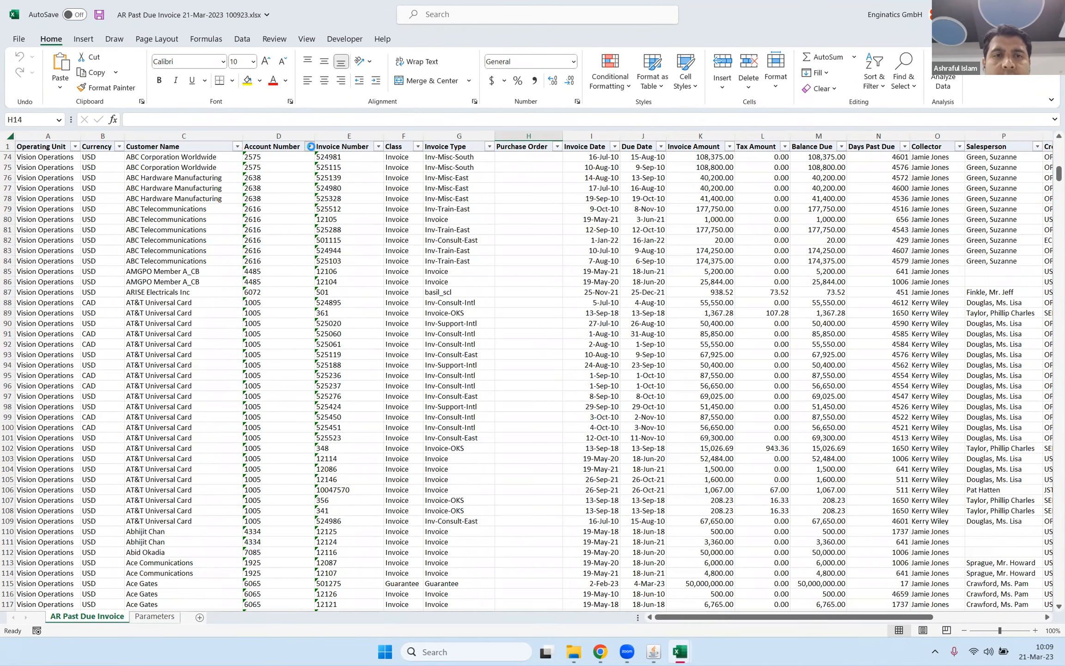
pyautogui.click(405, 238)
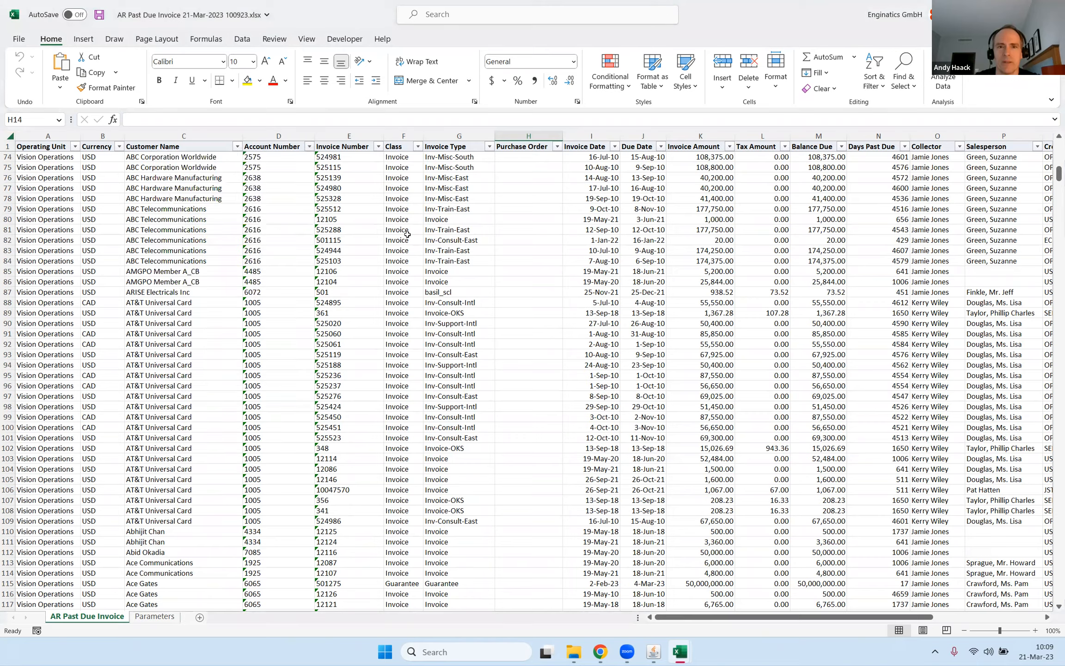
pyautogui.scroll(-16, 408, 236)
pyautogui.scroll(12, 409, 235)
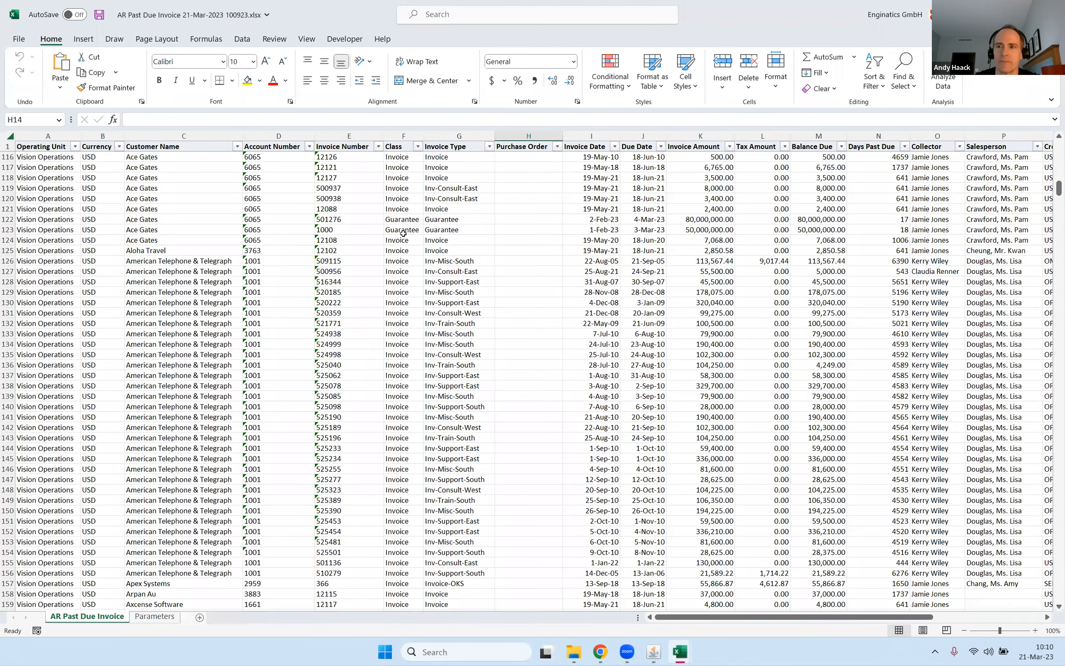
pyautogui.moveTo(702, 619); pyautogui.dragTo(823, 625)
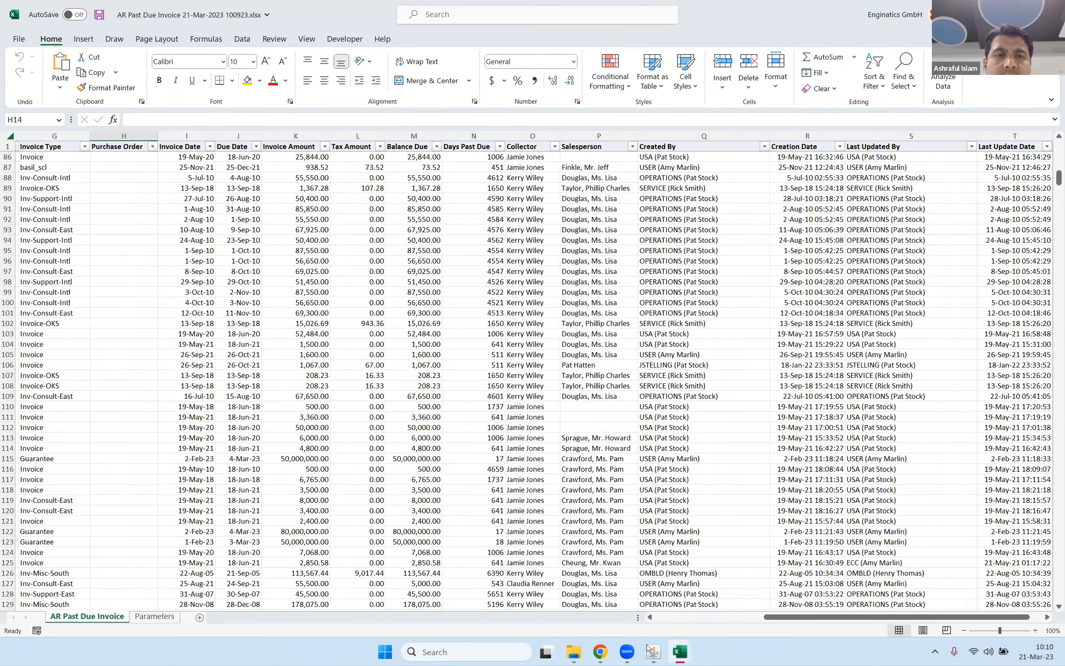
# Switch to Oracle Applications, set the report's Custom Postprocess option to pdf.sh and run AR Past Due Invoice with it.
pyautogui.moveTo(653, 654)
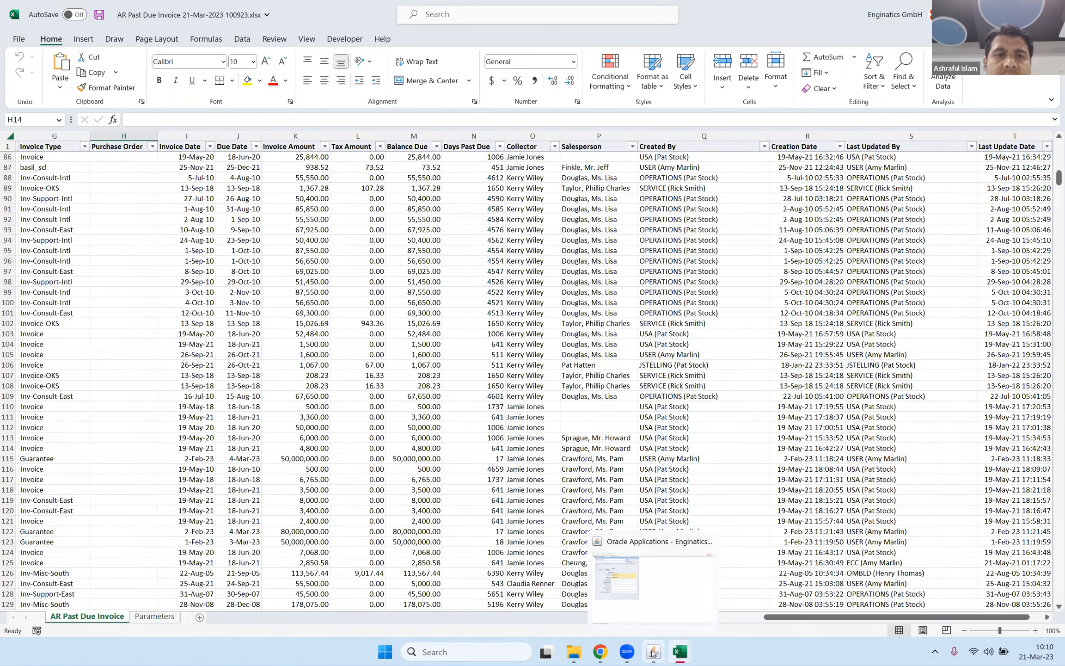
pyautogui.click(660, 615)
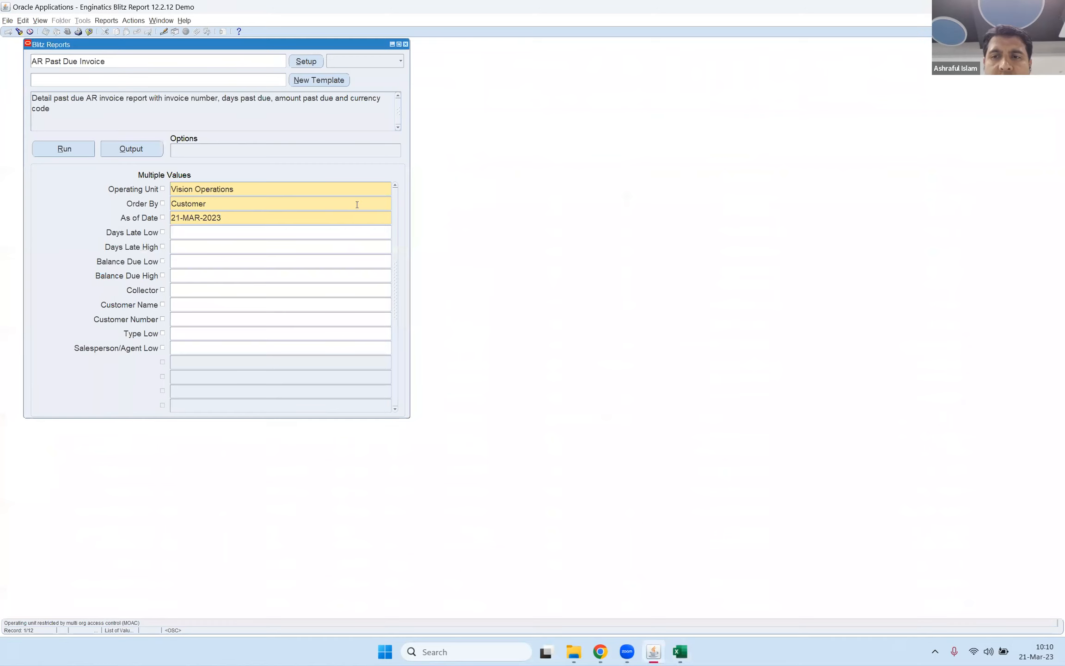
pyautogui.click(266, 149)
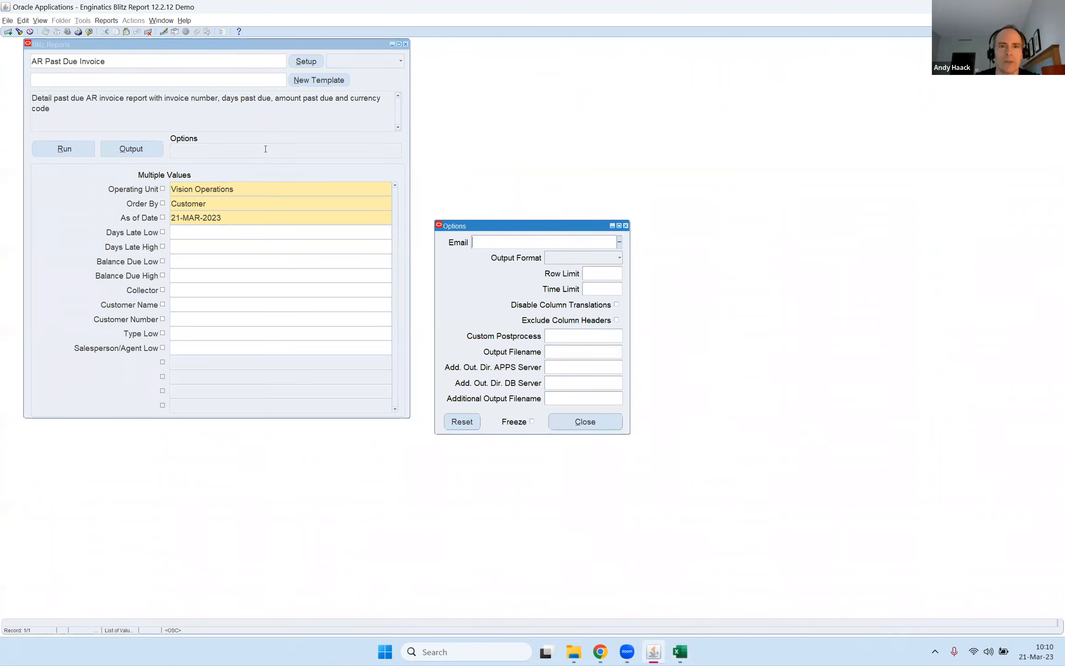
pyautogui.click(586, 339)
pyautogui.click(620, 336)
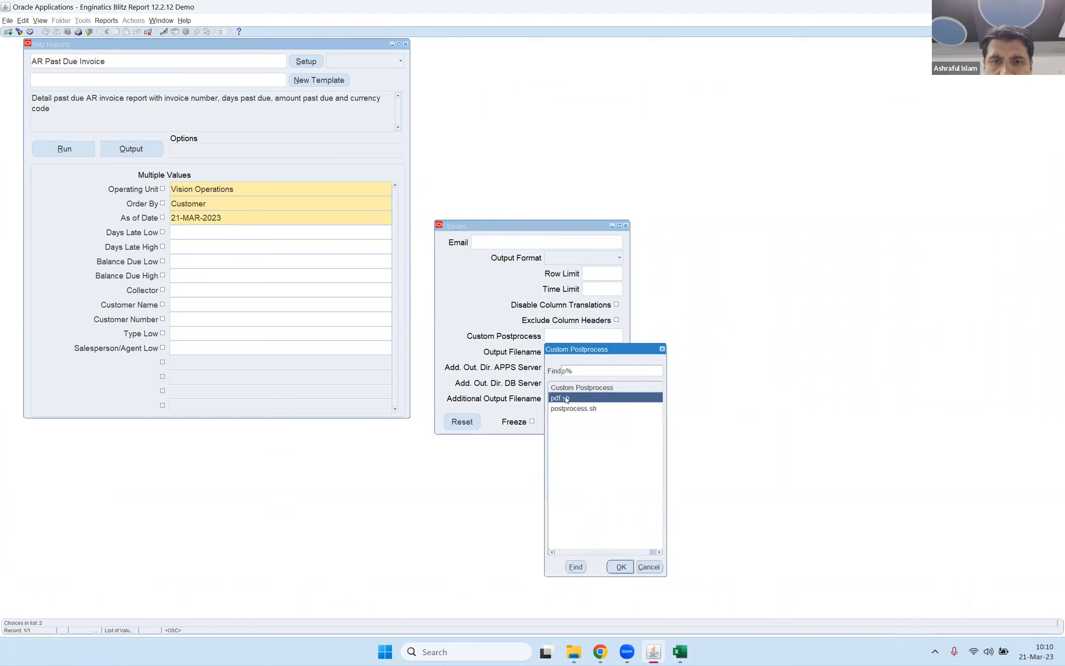
pyautogui.doubleClick(567, 400)
pyautogui.click(566, 425)
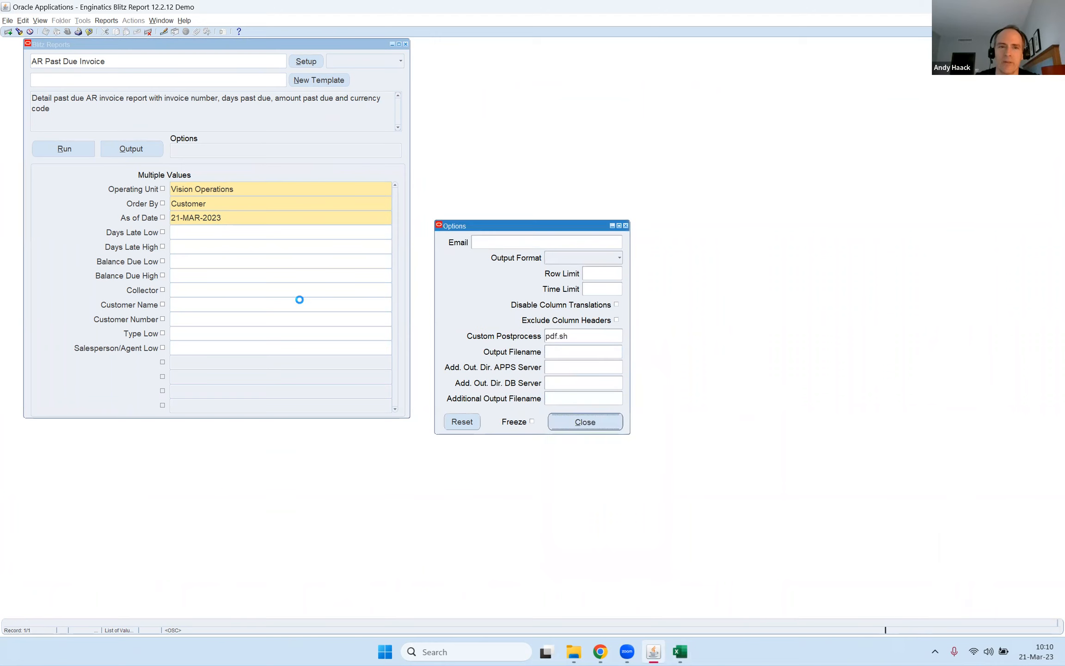
pyautogui.click(76, 153)
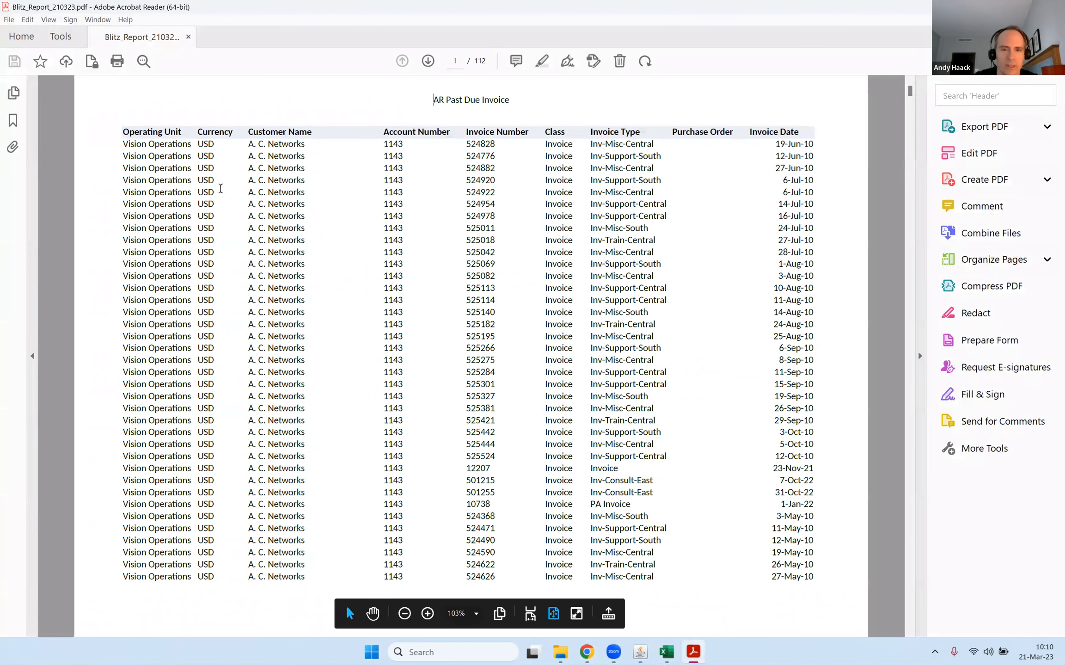
# Examine the PDF output's header, footer, column pages and final parameters page, and return to Oracle Applications.
pyautogui.keyDown('ctrl'); pyautogui.scroll(-2, 238, 183); pyautogui.keyUp('ctrl')
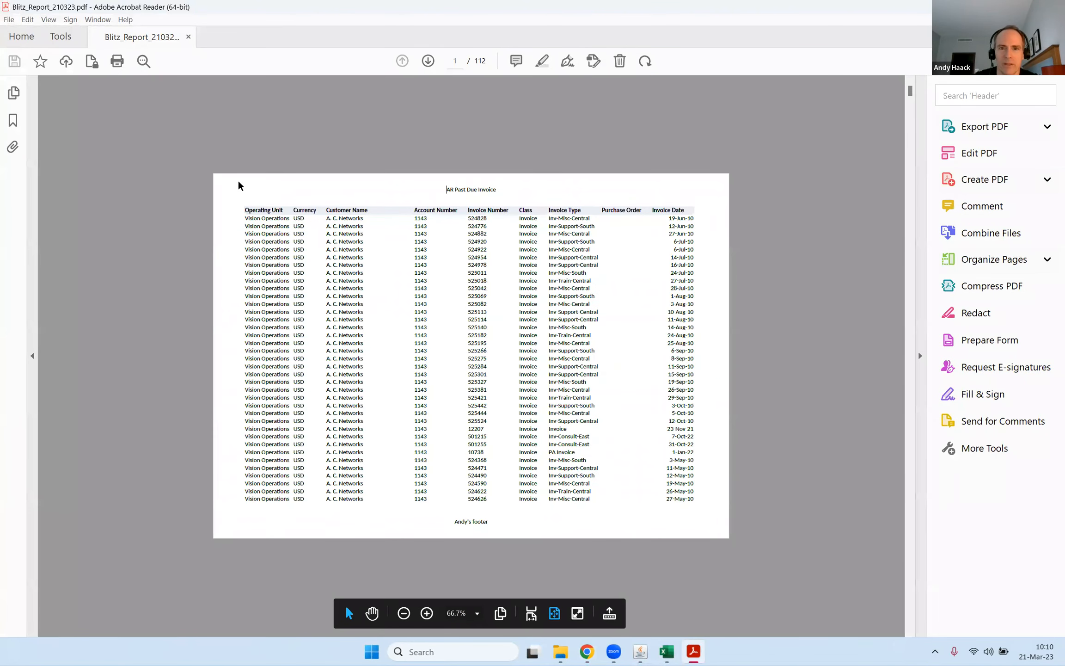
pyautogui.scroll(-19, 235, 185)
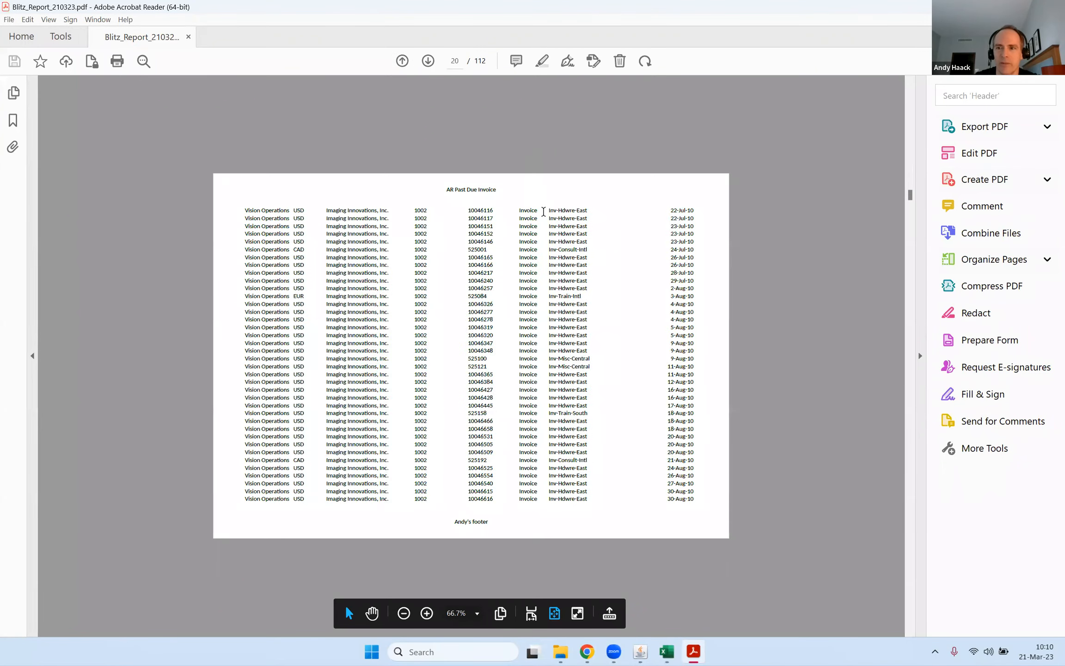
pyautogui.scroll(-17, 544, 211)
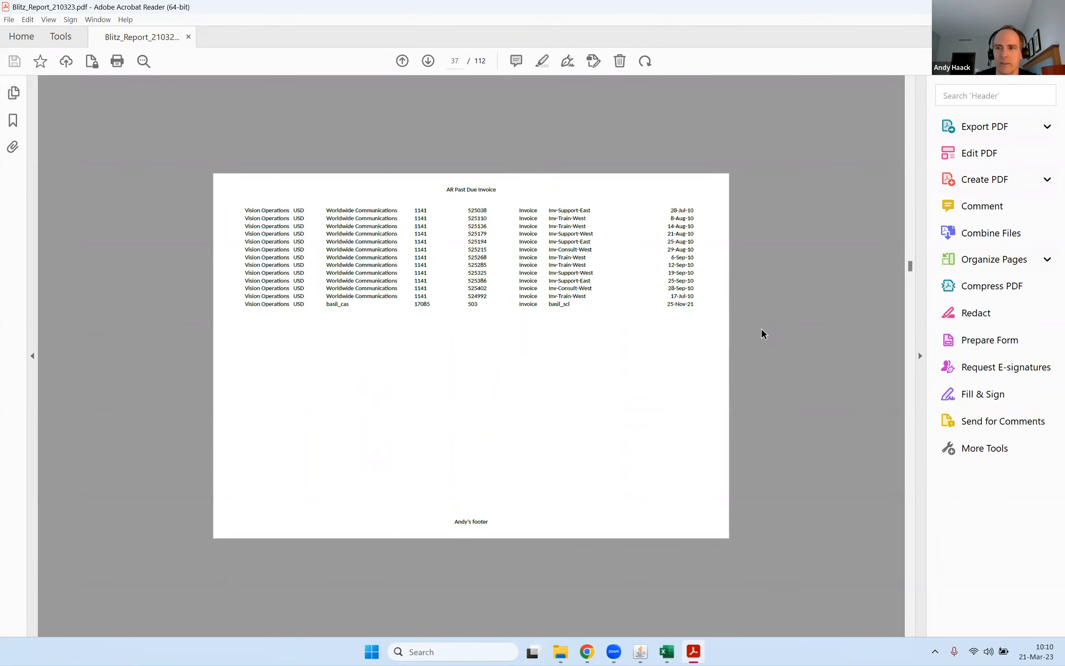
pyautogui.scroll(-8, 763, 334)
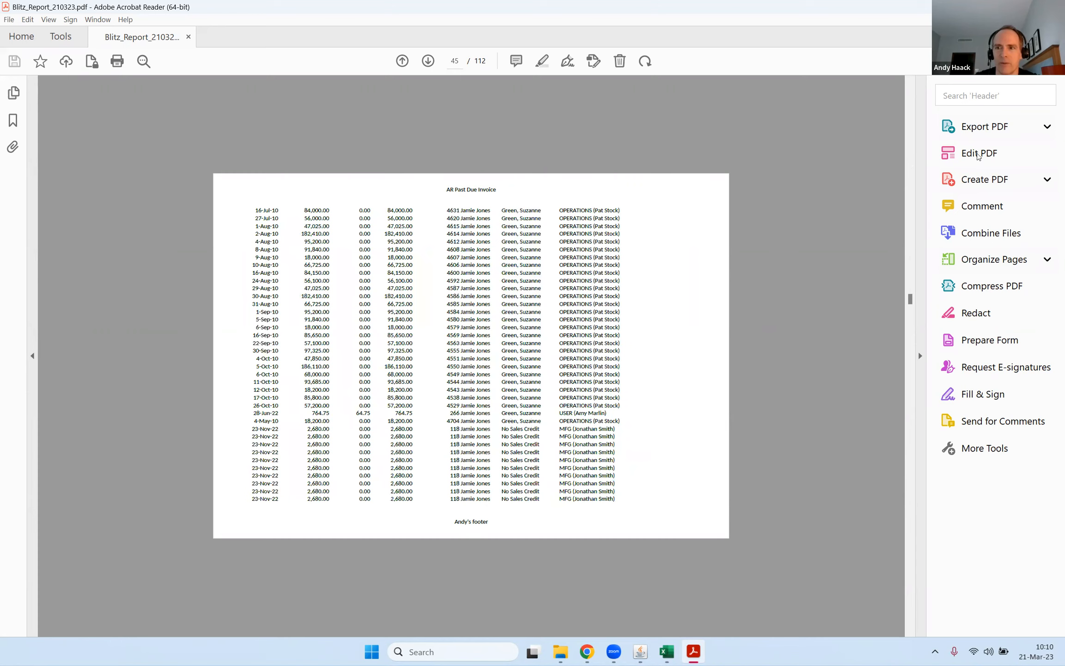
pyautogui.moveTo(910, 299); pyautogui.dragTo(800, 587)
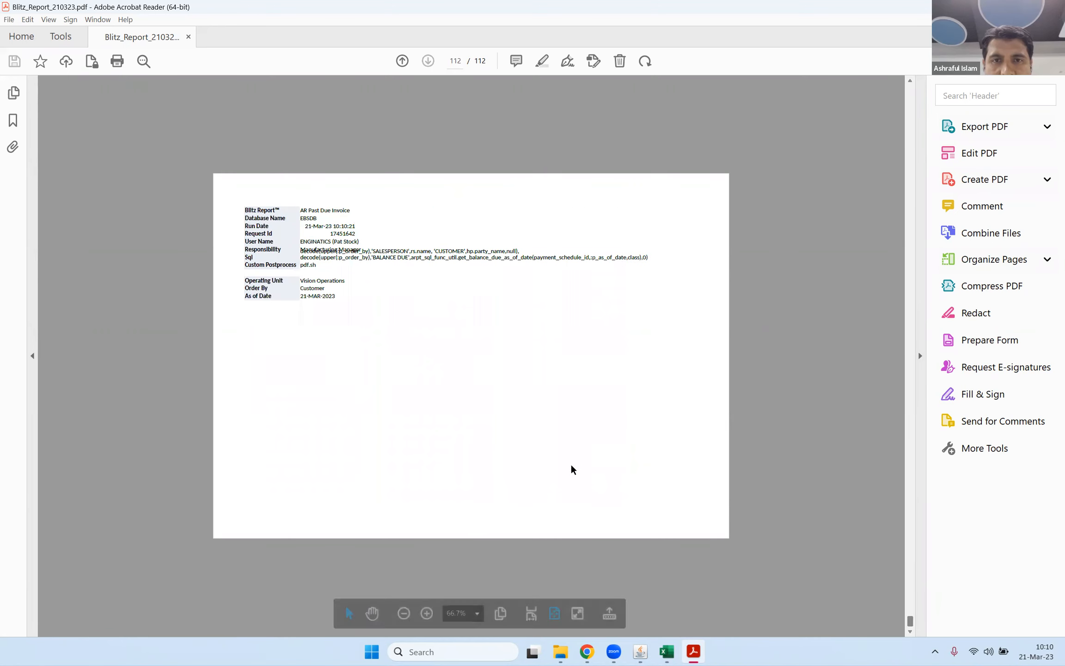
pyautogui.scroll(12, 504, 397)
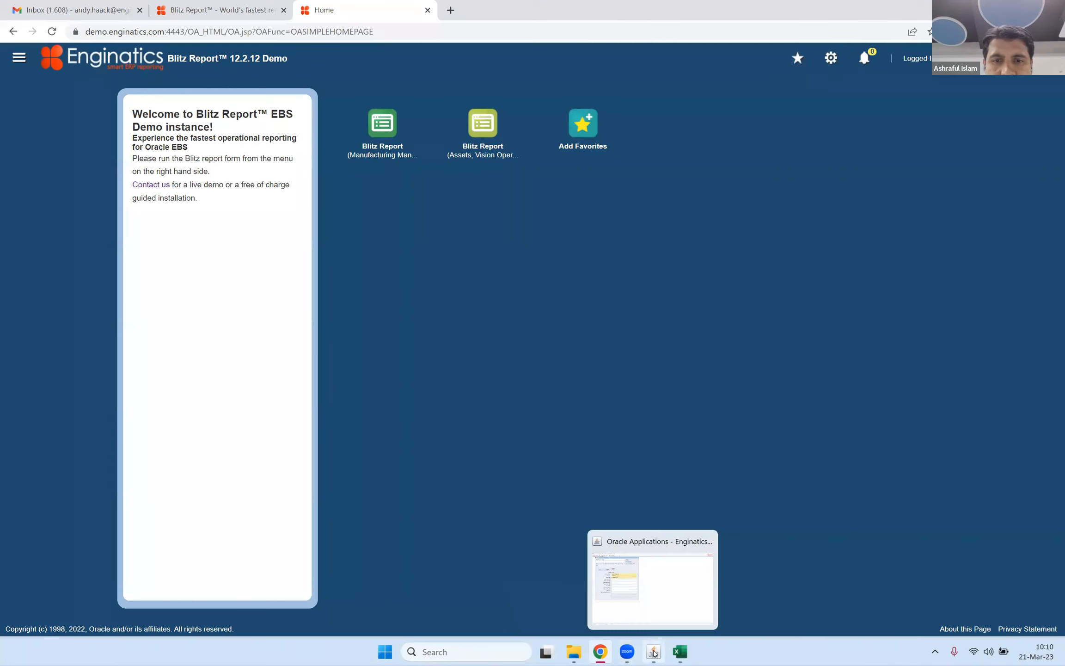
pyautogui.click(654, 652)
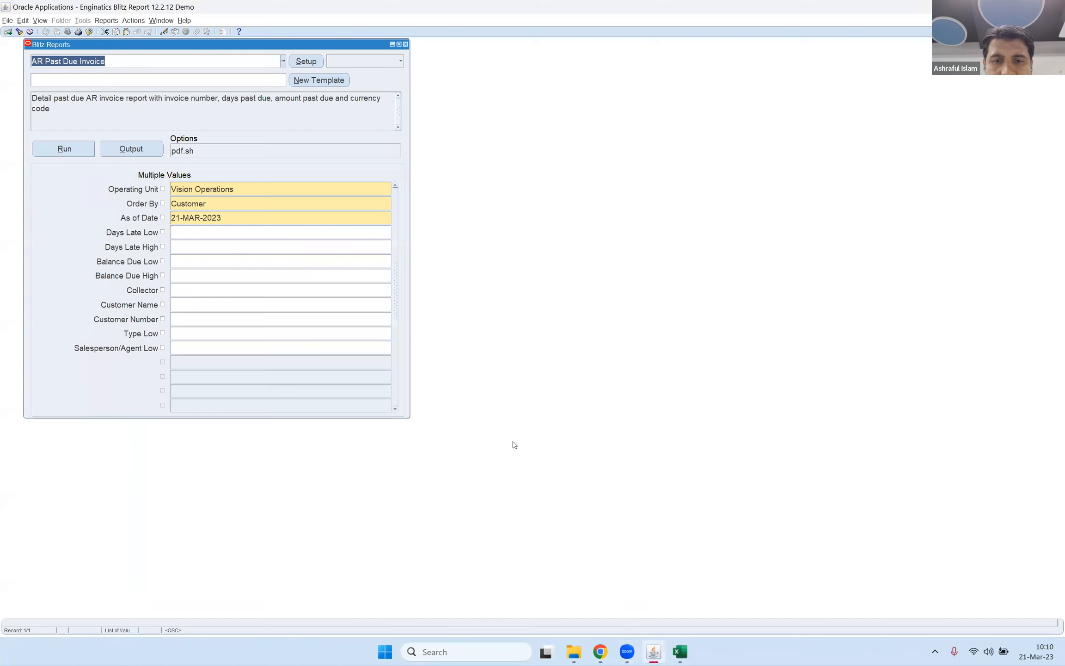
# Clear the pdf.sh Custom Postprocess option of the AR Past Due Invoice report.
pyautogui.click(194, 82)
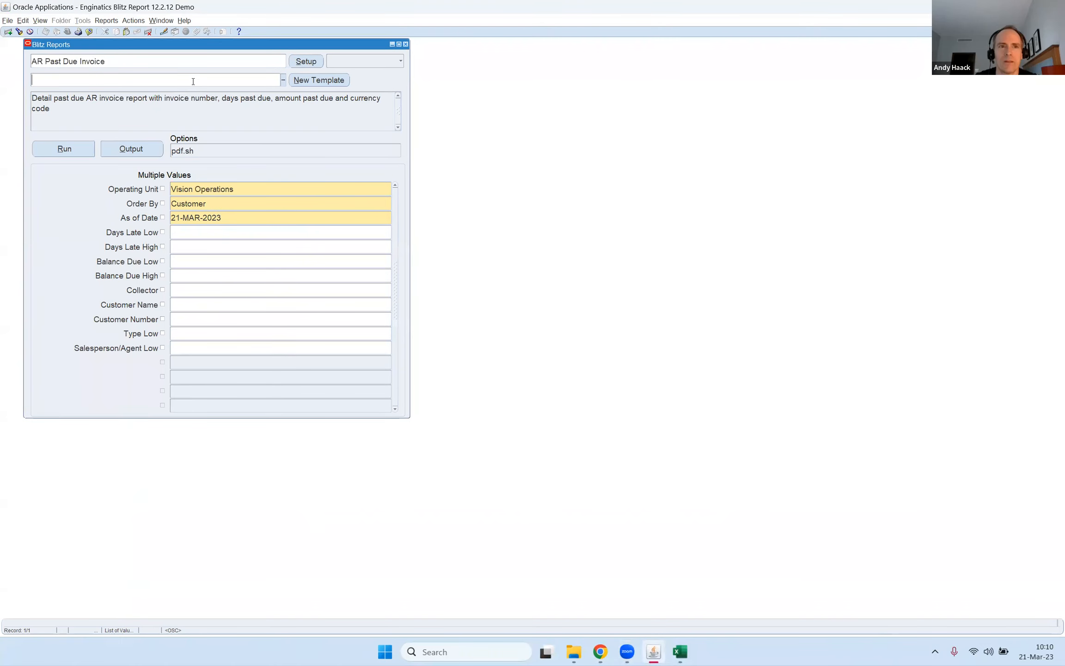
pyautogui.click(208, 150)
pyautogui.doubleClick(566, 332)
pyautogui.press('Delete')
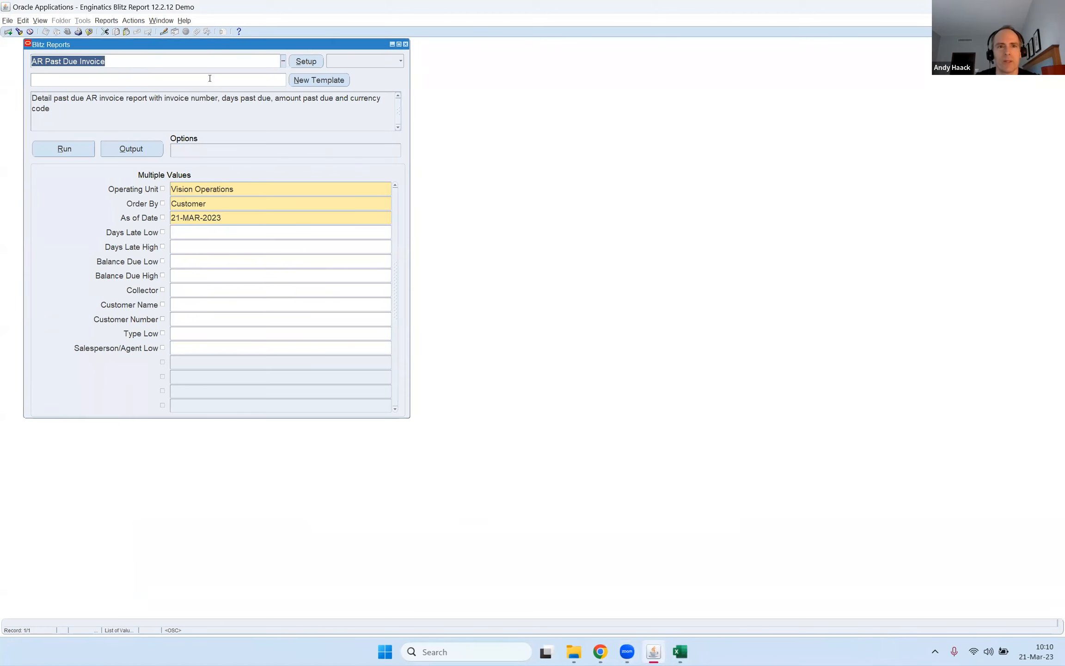
# Browse the list of available reports and leave it without choosing another report.
pyautogui.moveTo(183, 62); pyautogui.dragTo(25, 54)
pyautogui.doubleClick(110, 59)
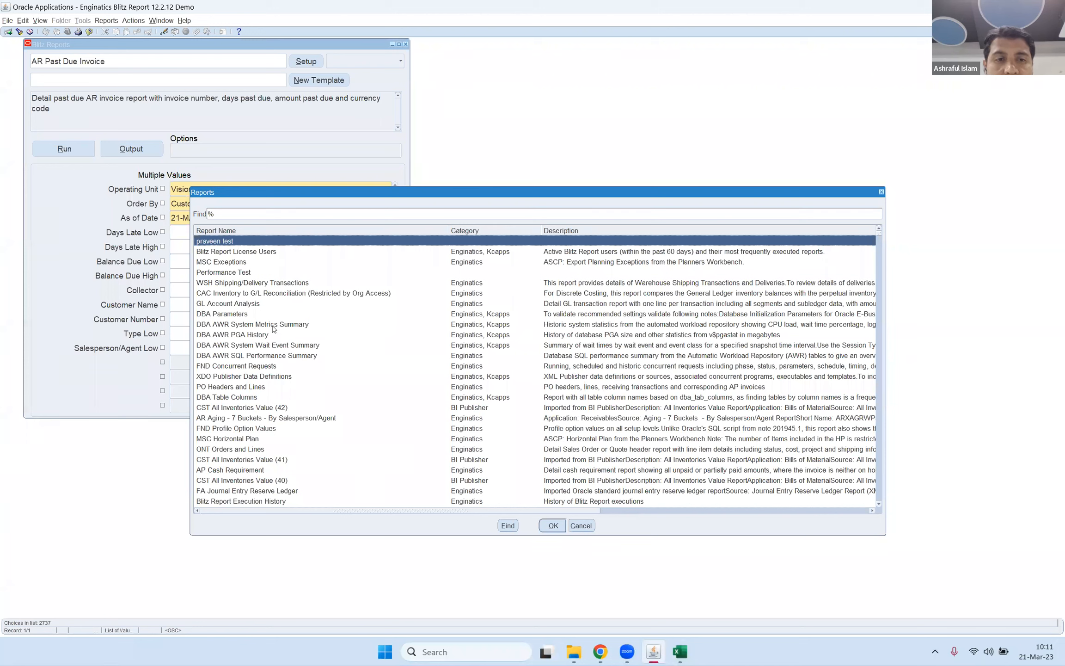
pyautogui.click(254, 272)
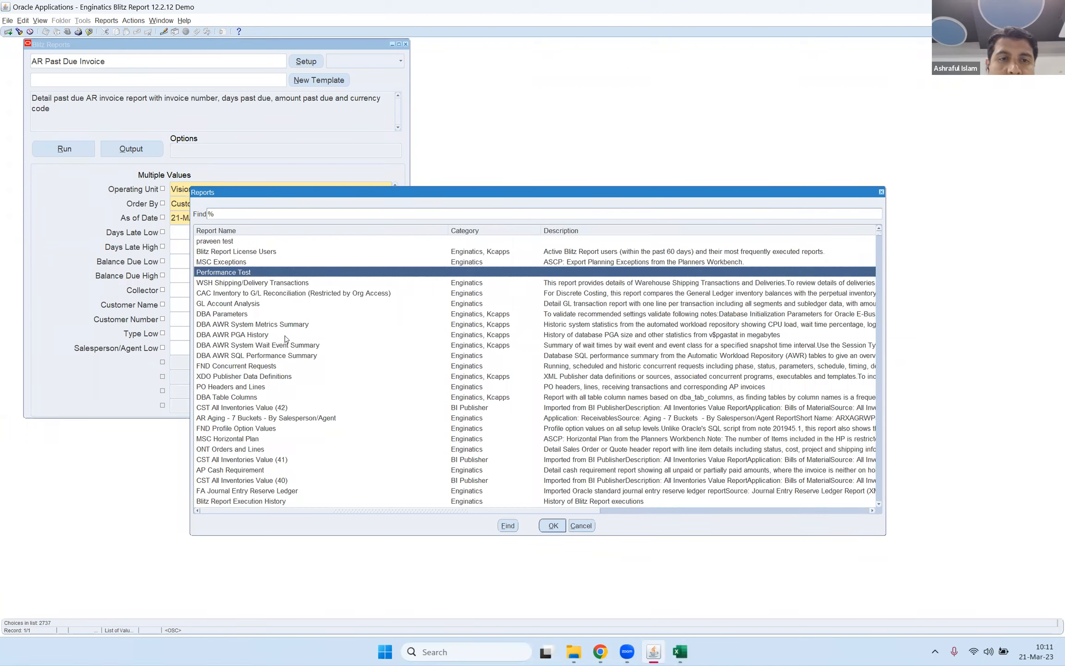
pyautogui.click(581, 525)
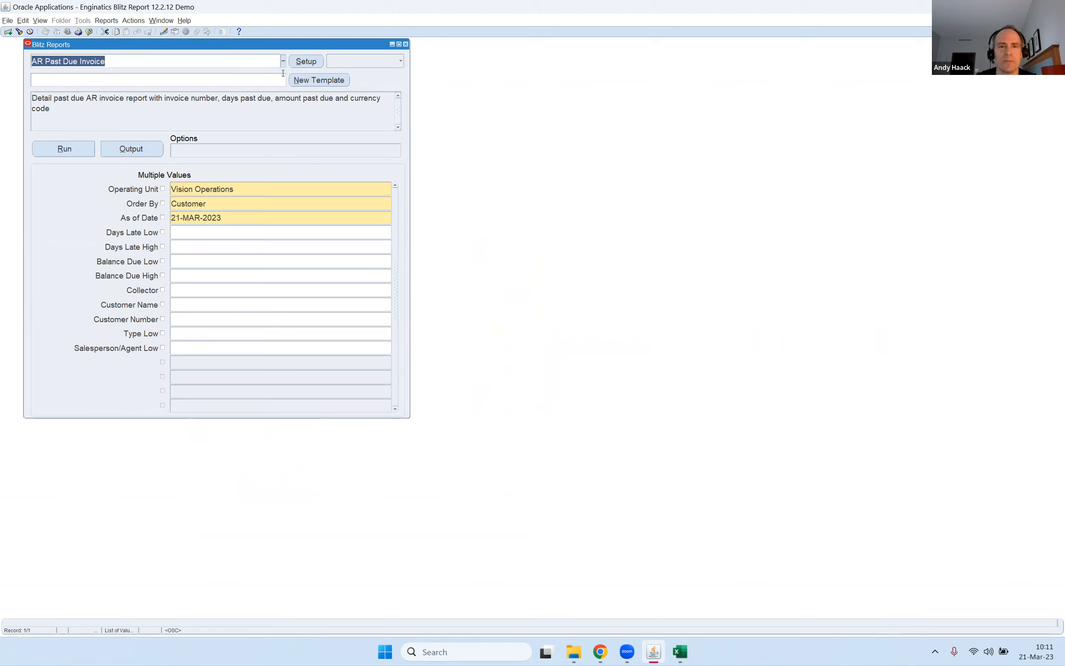
# Open the AR Past Due Invoice setup and examine its SQL, parameters, assignments and the available assignment levels.
pyautogui.click(319, 63)
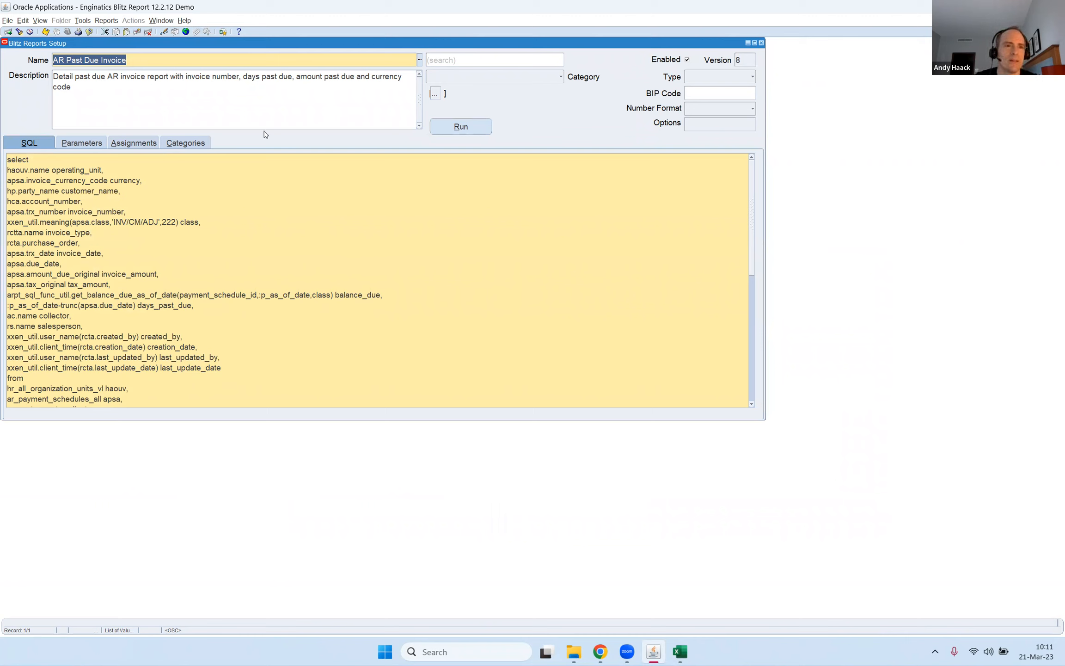
pyautogui.click(101, 59)
pyautogui.moveTo(7, 160); pyautogui.dragTo(132, 213)
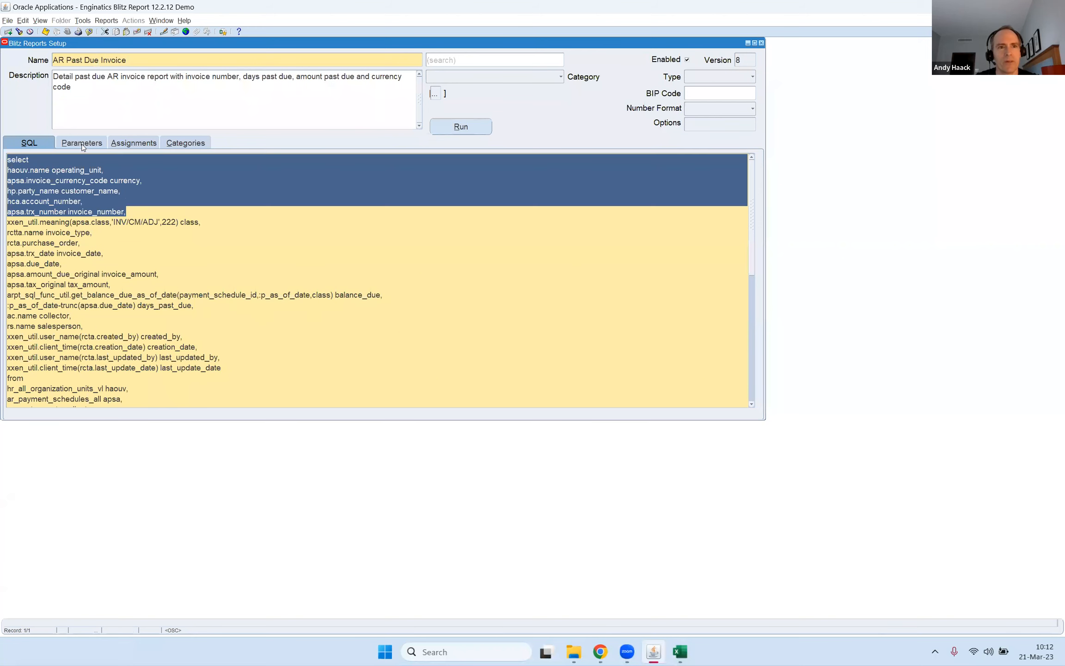
pyautogui.click(96, 143)
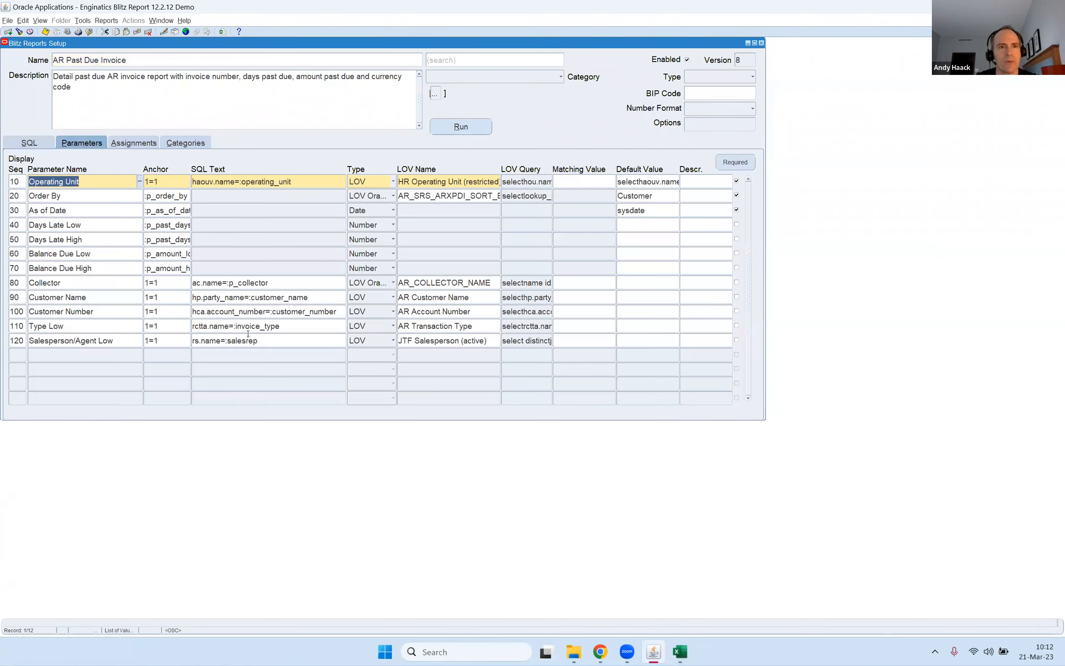
pyautogui.click(137, 144)
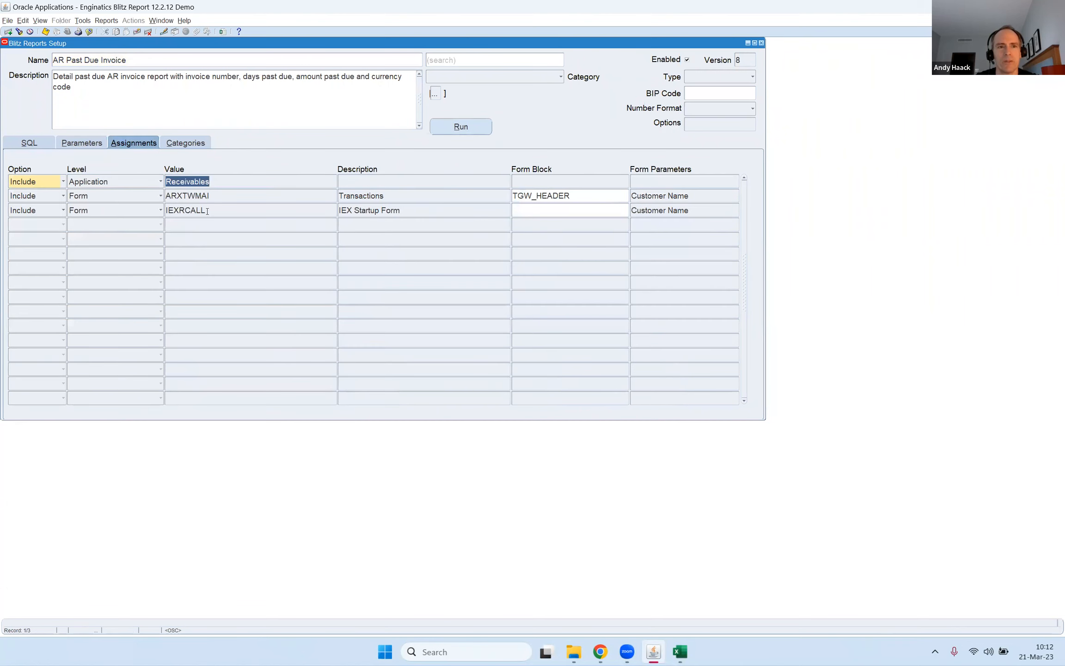
pyautogui.click(143, 229)
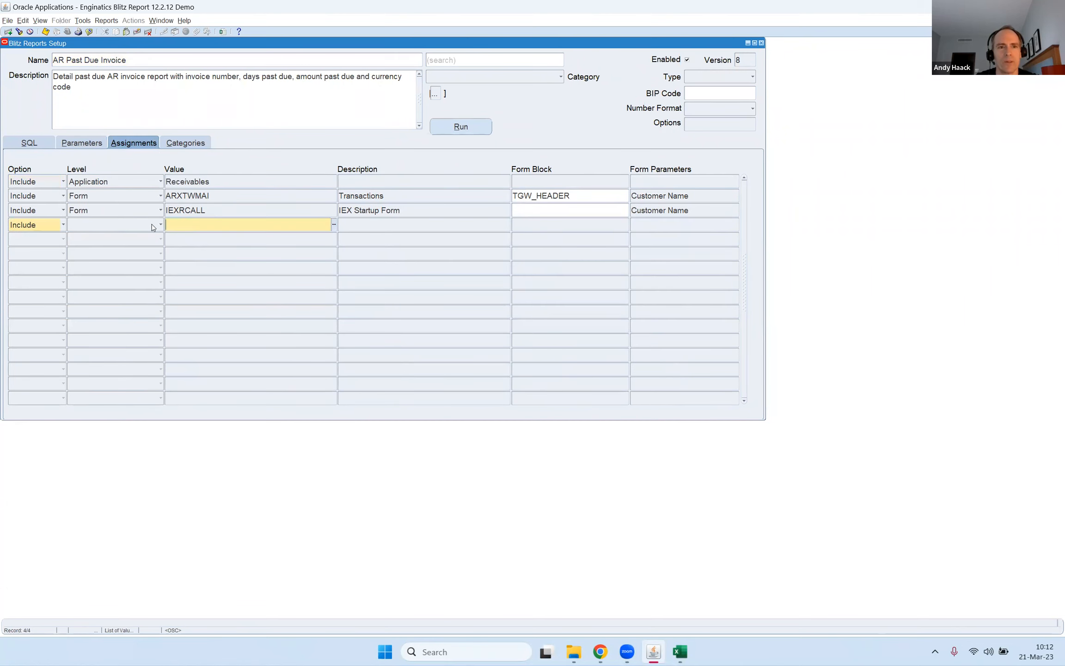
pyautogui.click(157, 225)
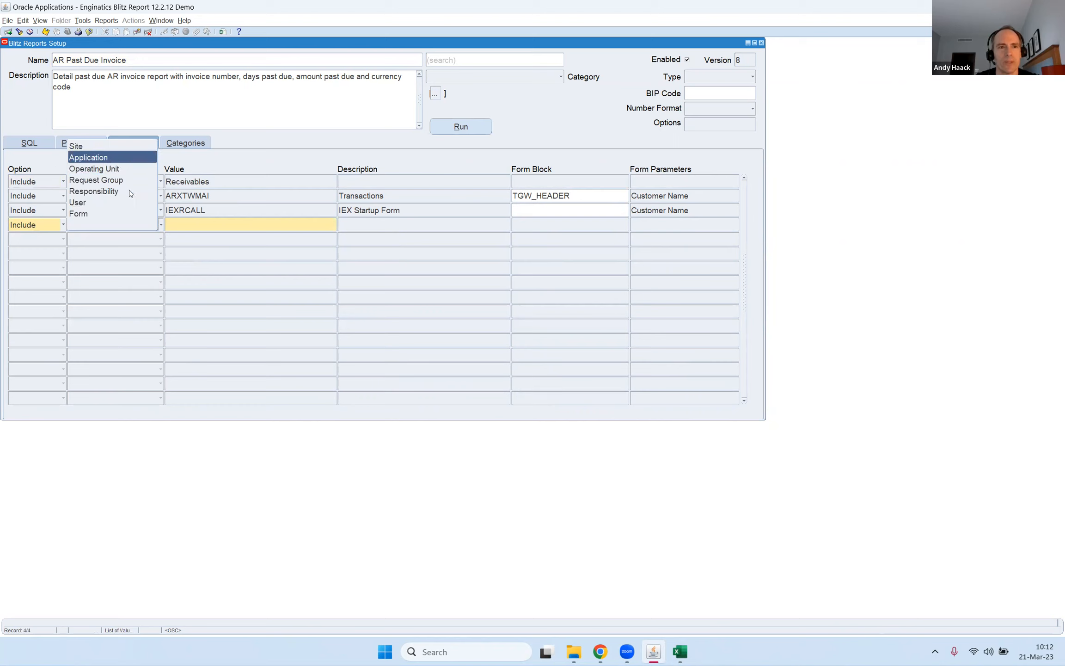
pyautogui.click(231, 214)
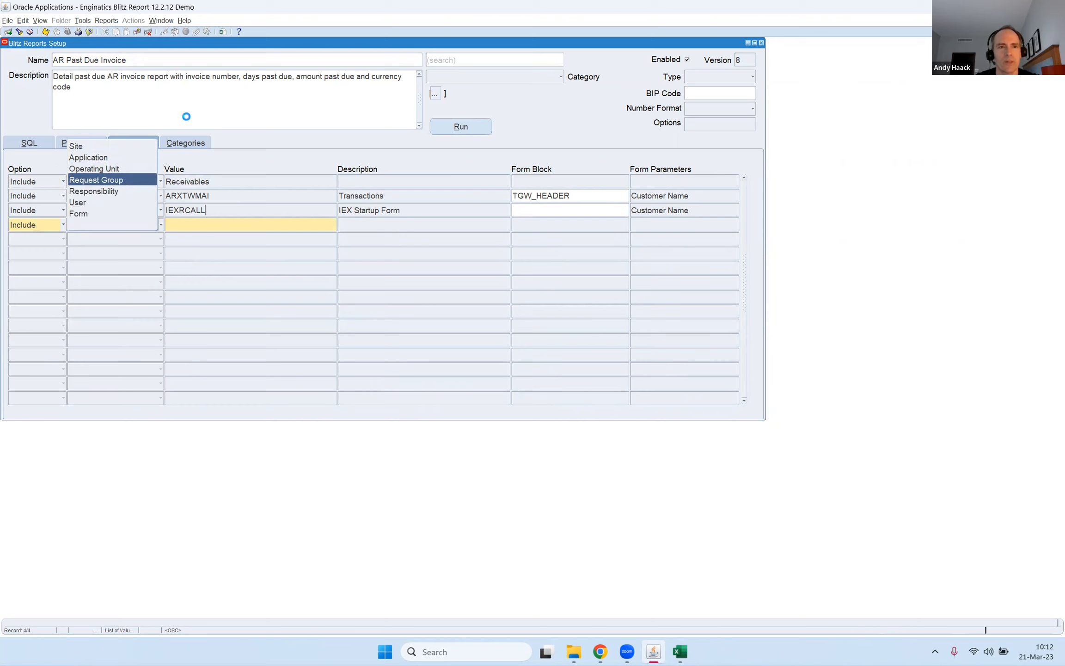
# Add a new report record in the setup form and name it Test report.
pyautogui.click(147, 61)
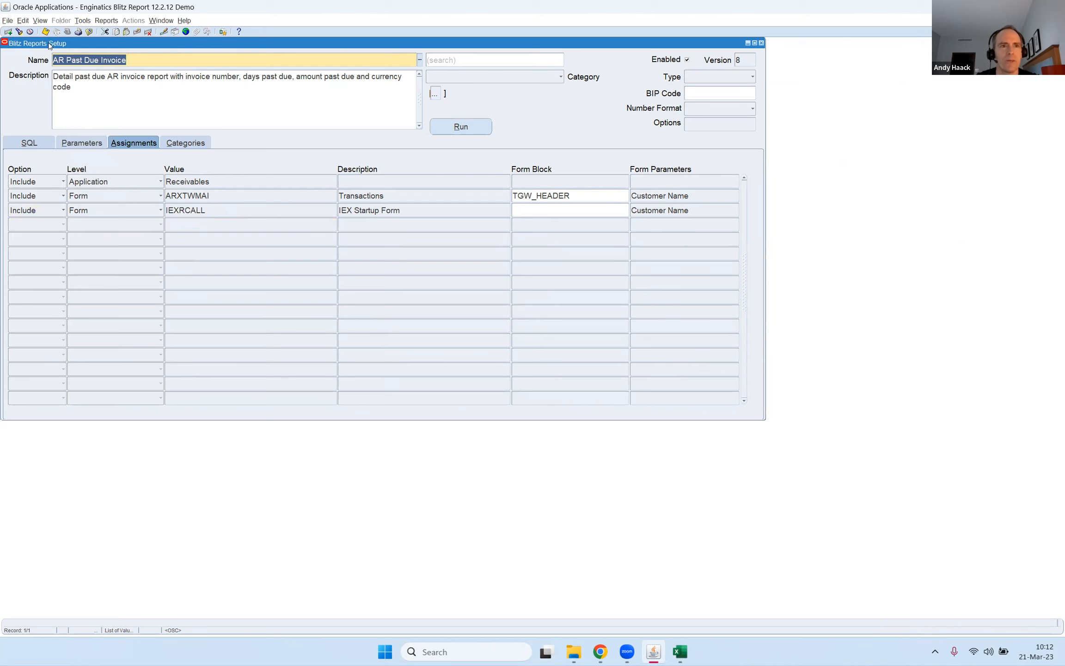
pyautogui.hotkey('ctrl', 'Down')
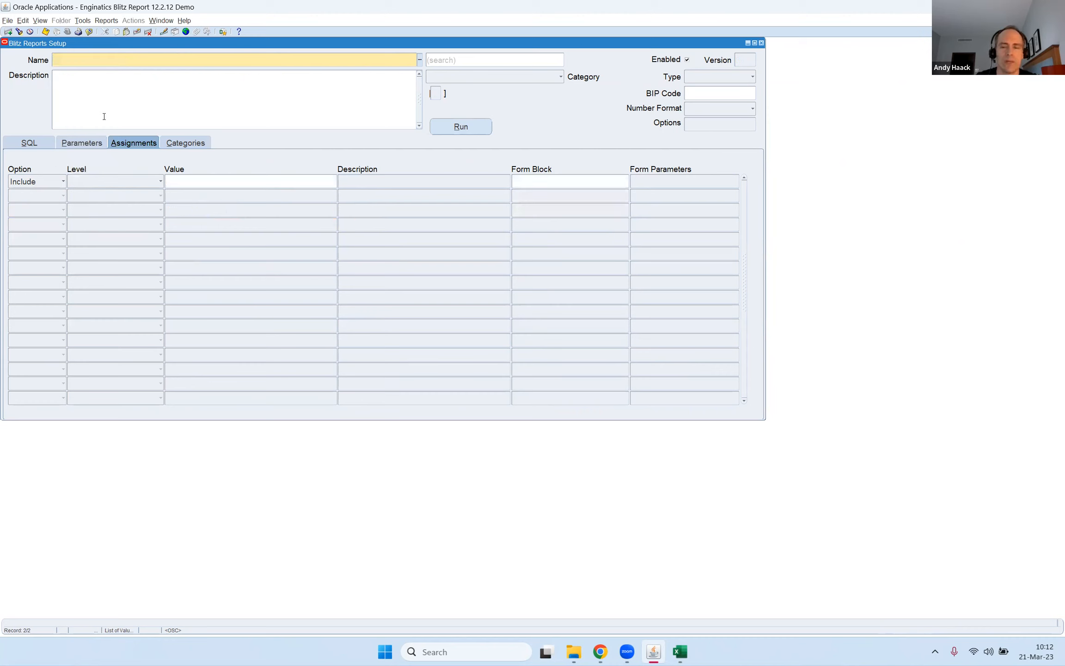
pyautogui.write('Test report')
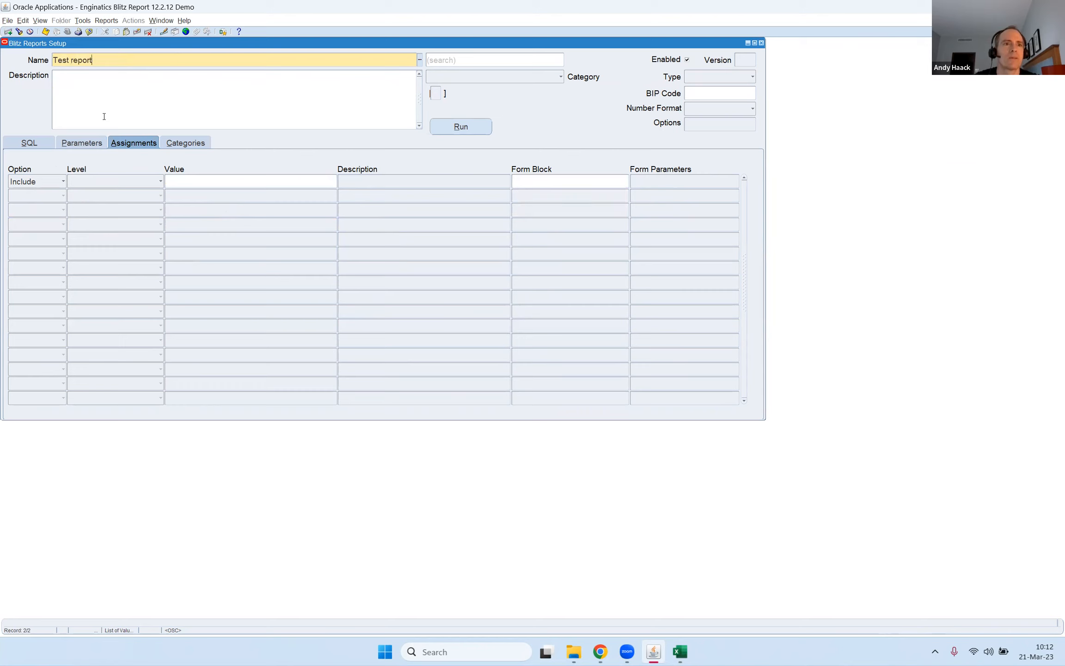
pyautogui.hotkey('ctrl', 'shift', 'Left')
pyautogui.write('report')
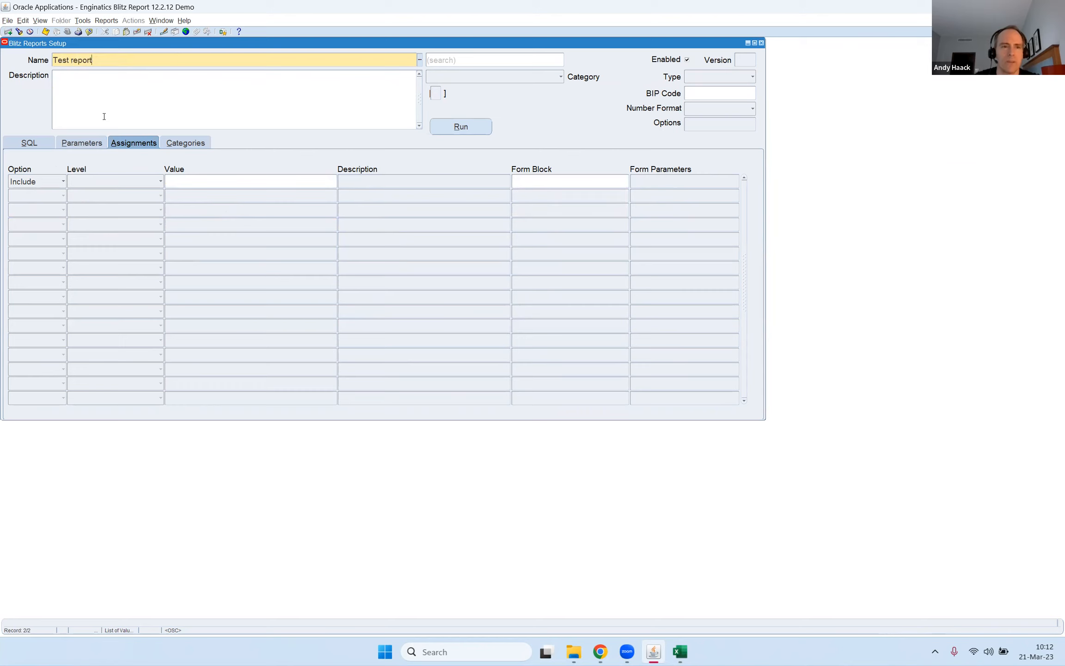
# Enter the report SQL, one clause per line: select * from ap_suppliers aps where 1=1.
pyautogui.press('Tab')
pyautogui.press('Tab')
pyautogui.write('select')
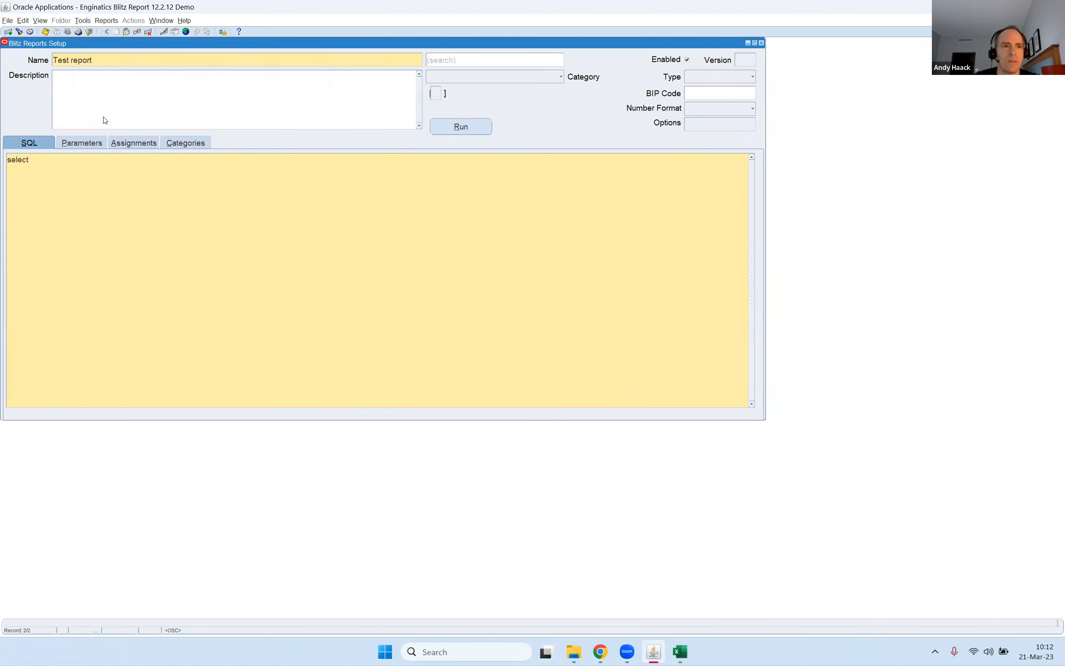
pyautogui.write(' * from')
pyautogui.press('Return')
pyautogui.write('ap_')
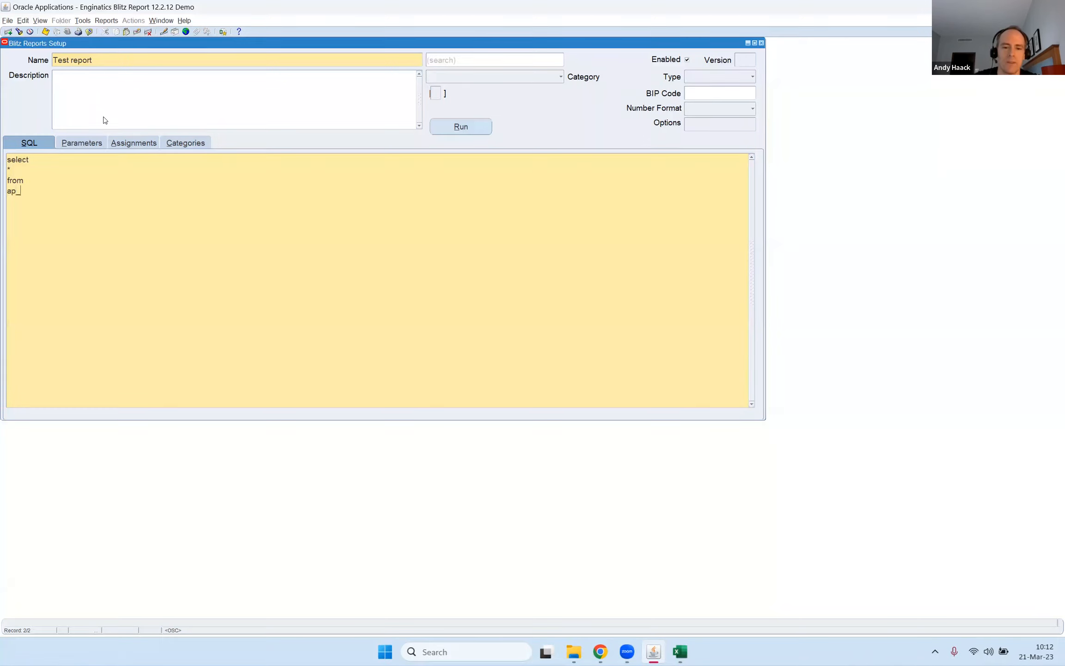
pyautogui.write('suppliers aps')
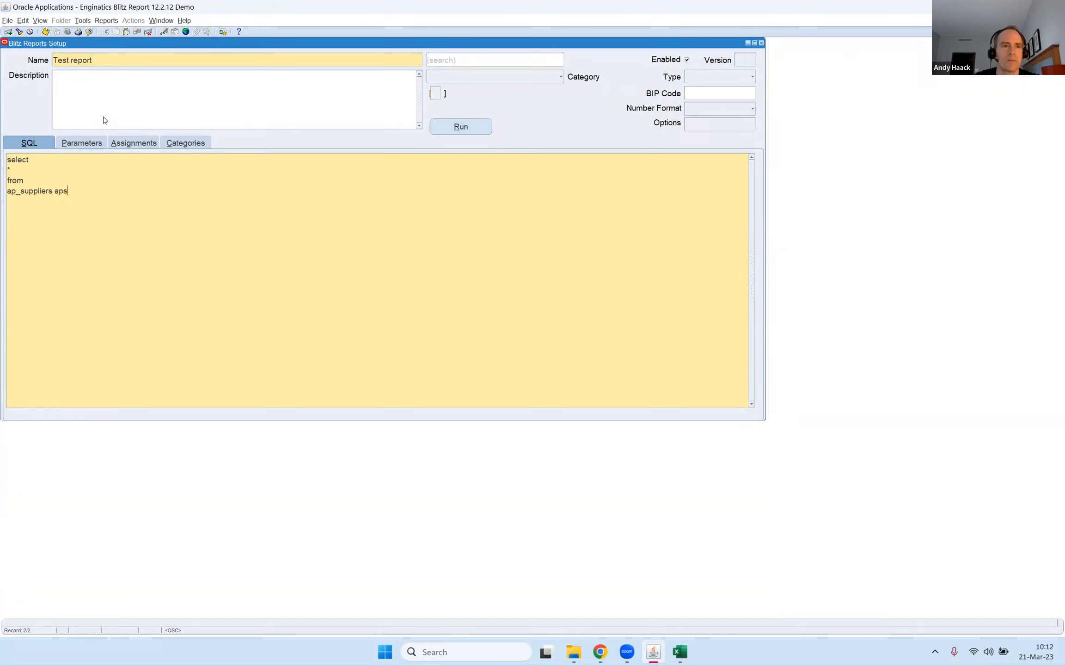
pyautogui.press('Return')
pyautogui.write('where')
pyautogui.press('Return')
pyautogui.write('1')
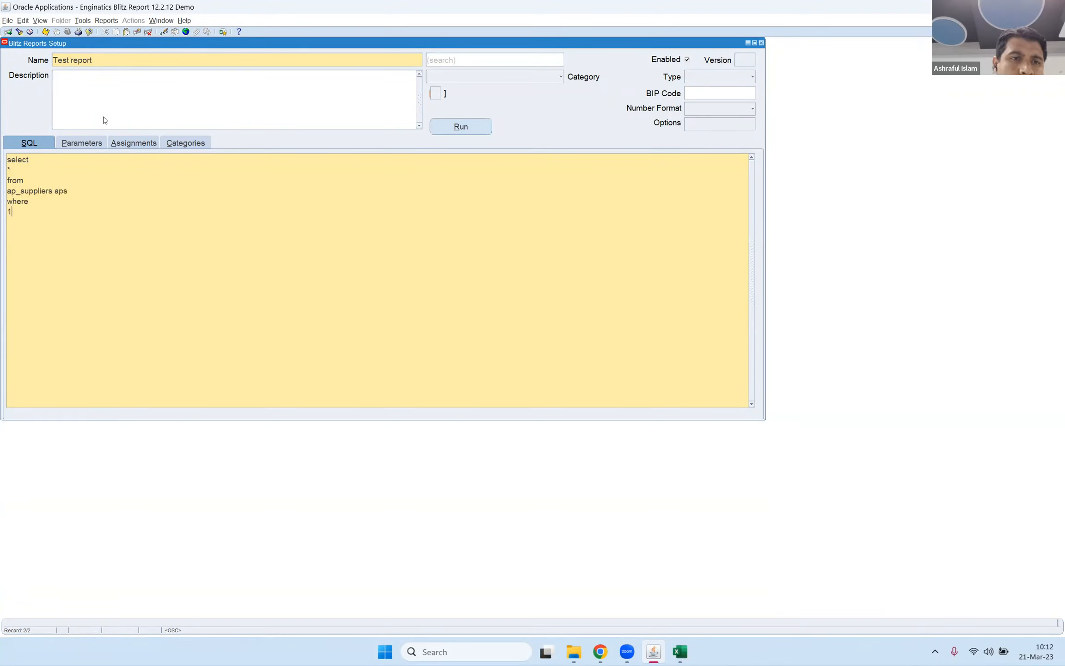
pyautogui.write('=1')
# Run Test report and switch to its output workbook in Excel.
pyautogui.hotkey('alt', 'r')
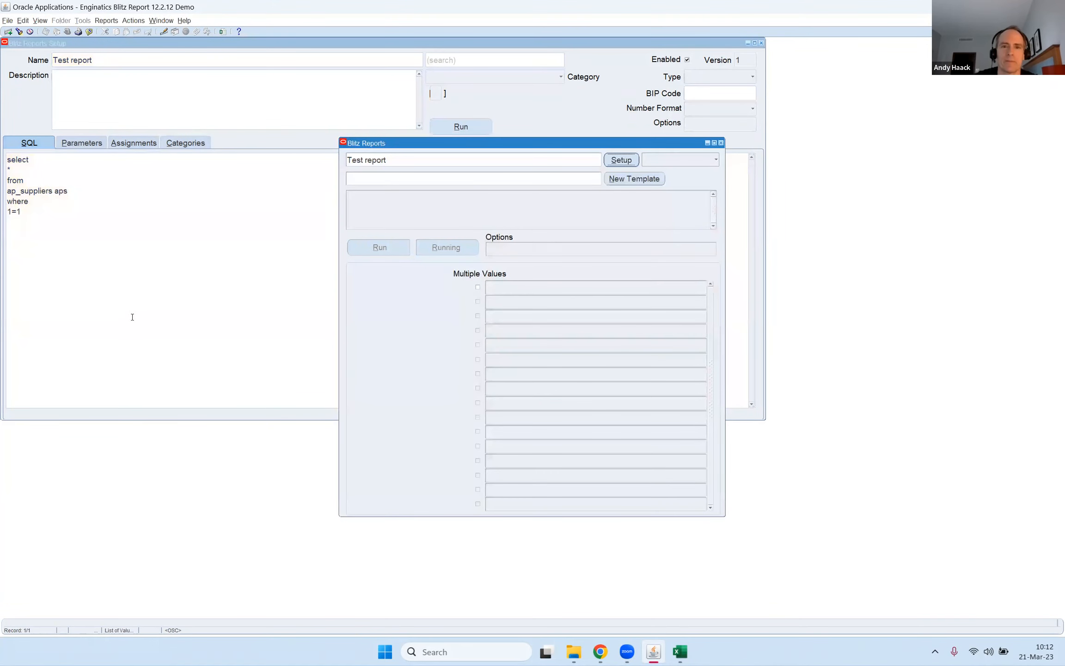
pyautogui.hotkey('alt', 'Tab')
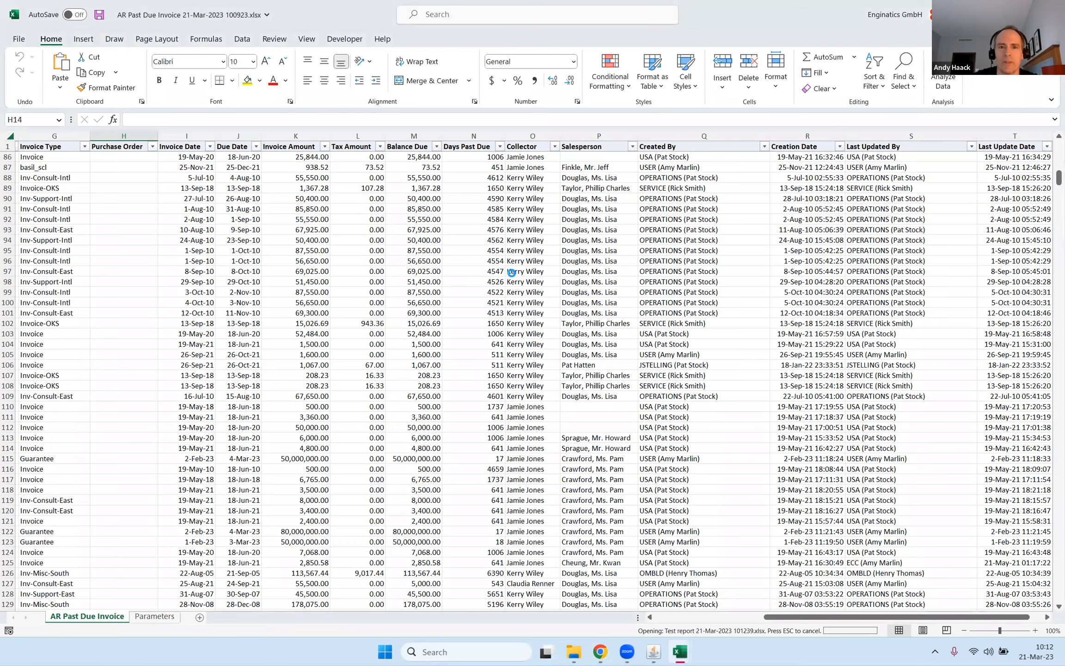
pyautogui.click(504, 276)
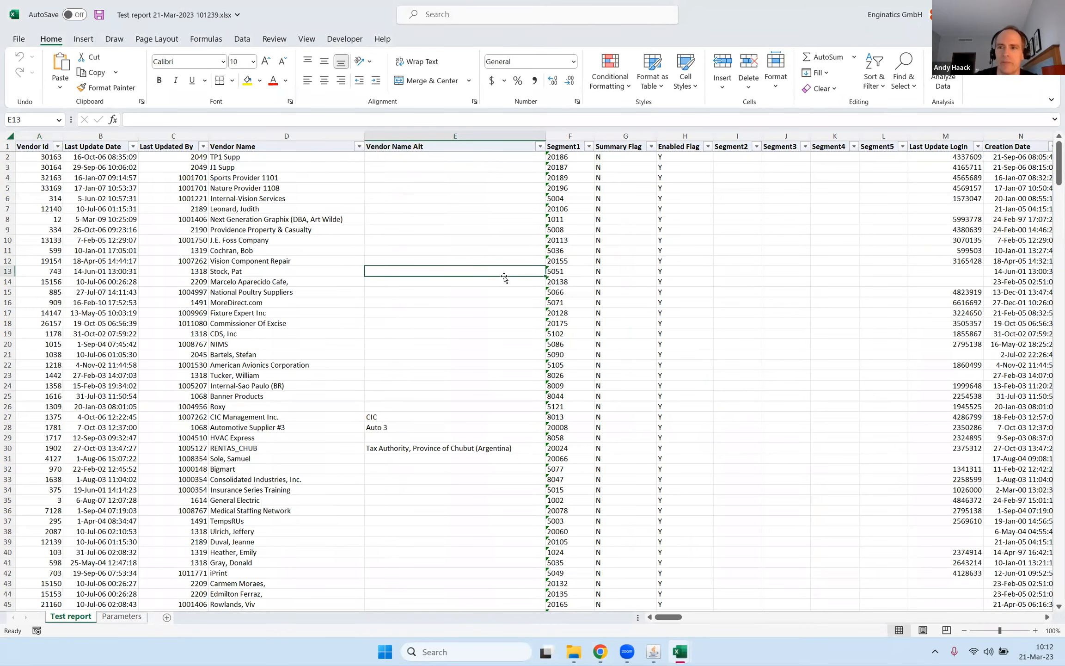
# Examine the supplier rows in the Test report output across its columns, from Vendor Name to Qty Rcv Tolerance.
pyautogui.press('Down')
pyautogui.press('Down')
pyautogui.press('Down')
pyautogui.press('Down')
pyautogui.press('Down')
pyautogui.press('Down')
pyautogui.press('Down')
pyautogui.press('Right')
pyautogui.press('Right')
pyautogui.press('Right')
pyautogui.press('Right')
pyautogui.press('Right')
pyautogui.press('Right')
pyautogui.press('Right')
pyautogui.press('Right')
pyautogui.press('Right')
pyautogui.press('Right')
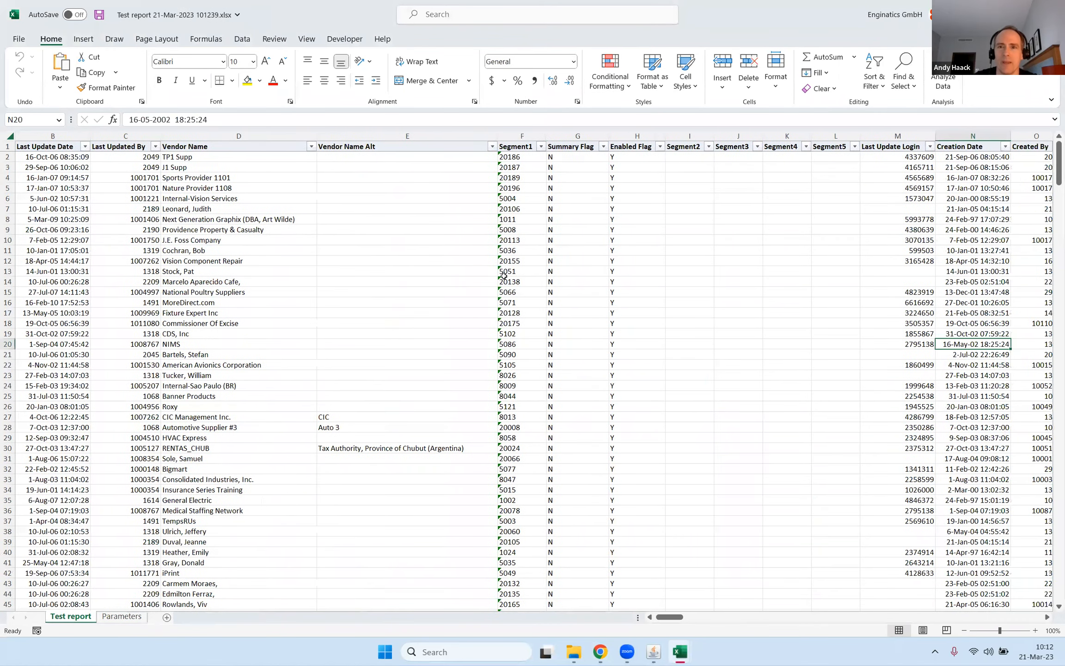
pyautogui.press('Right')
pyautogui.press('Right')
pyautogui.press('Right')
pyautogui.press('Right')
pyautogui.press('Right')
pyautogui.press('Right')
pyautogui.press('Right')
pyautogui.press('Right')
pyautogui.press('Right')
pyautogui.press('Right')
pyautogui.press('Right')
pyautogui.press('Right')
pyautogui.press('Right')
pyautogui.press('Right')
pyautogui.press('Right')
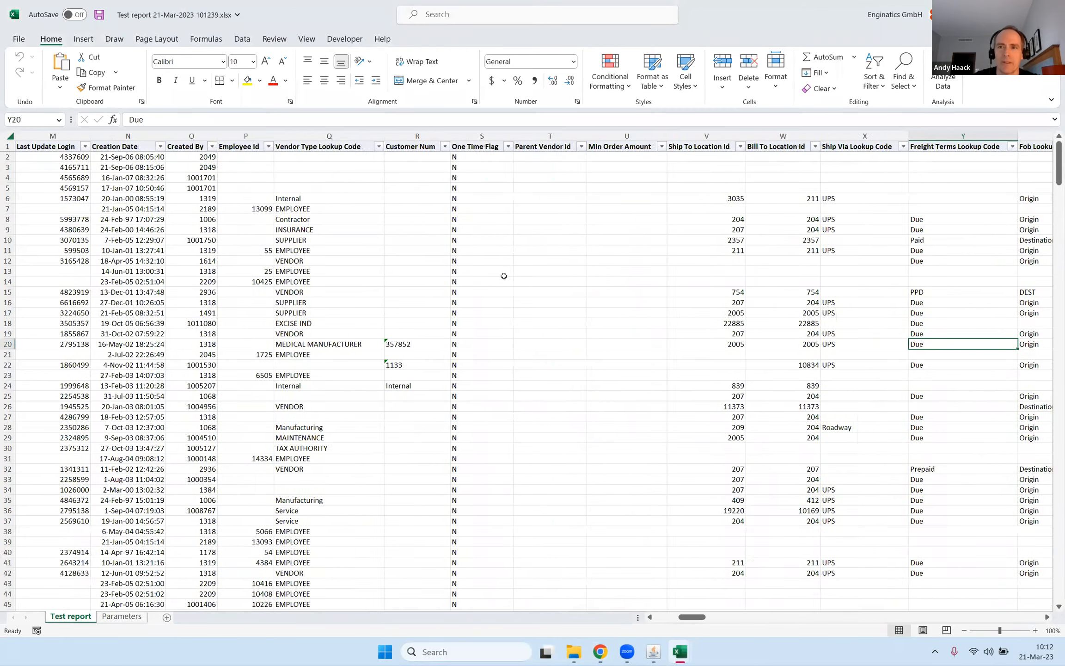
pyautogui.press('Right')
pyautogui.press('Right')
pyautogui.press('Right')
pyautogui.press('Right')
pyautogui.press('Right')
pyautogui.press('Right')
pyautogui.press('Right')
pyautogui.press('Right')
pyautogui.press('Right')
pyautogui.press('Right')
pyautogui.press('Right')
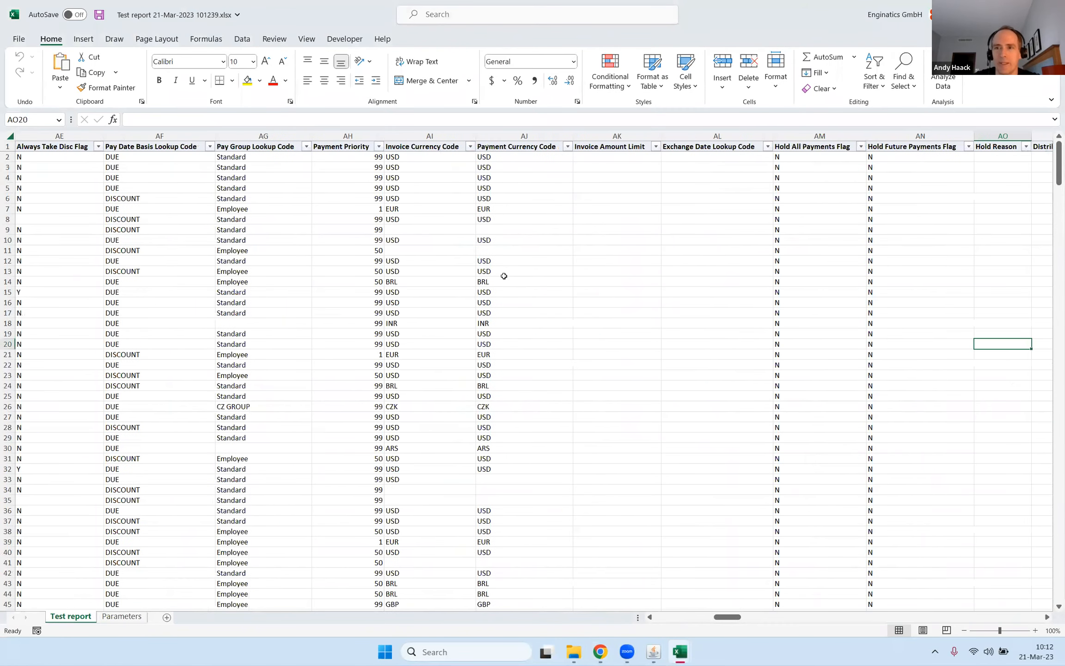
pyautogui.press('Right')
pyautogui.press('Right')
pyautogui.press('Right')
pyautogui.press('Right')
pyautogui.press('Right')
pyautogui.press('Right')
pyautogui.press('Right')
pyautogui.press('Right')
pyautogui.press('Right')
pyautogui.press('Right')
pyautogui.press('Right')
pyautogui.press('Right')
pyautogui.press('Right')
pyautogui.press('Right')
pyautogui.press('Right')
pyautogui.press('Right')
pyautogui.press('Right')
pyautogui.press('Right')
pyautogui.press('Right')
pyautogui.press('Right')
pyautogui.press('Right')
pyautogui.press('Right')
pyautogui.press('Right')
pyautogui.press('Right')
pyautogui.press('Right')
pyautogui.press('Right')
pyautogui.press('Right')
pyautogui.press('Right')
pyautogui.press('Right')
pyautogui.press('Right')
pyautogui.press('Right')
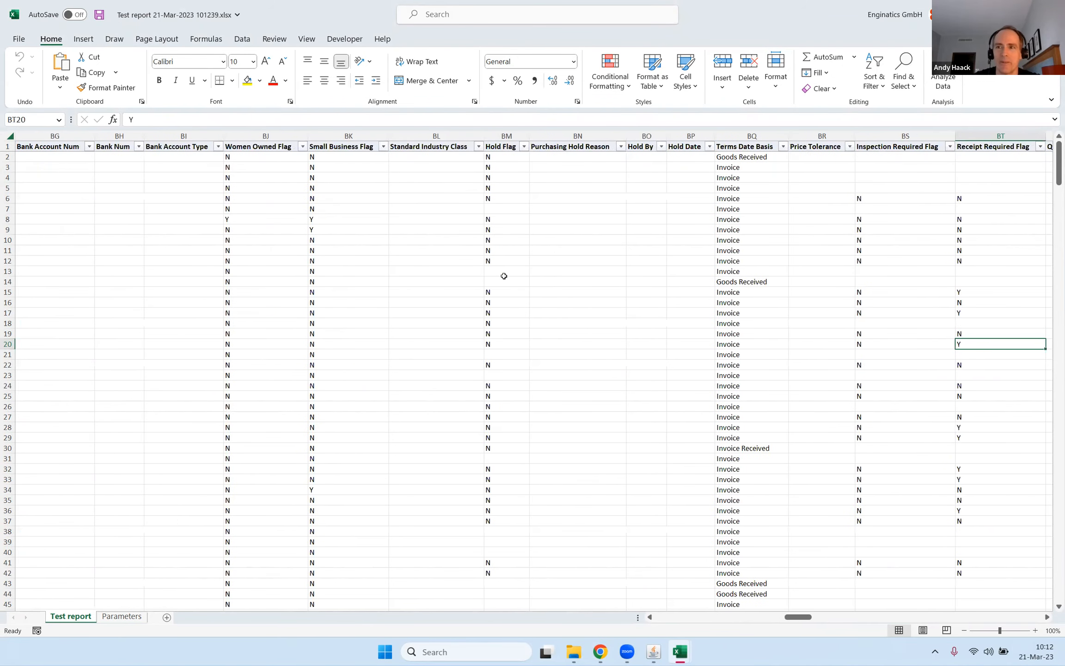
pyautogui.press('Right')
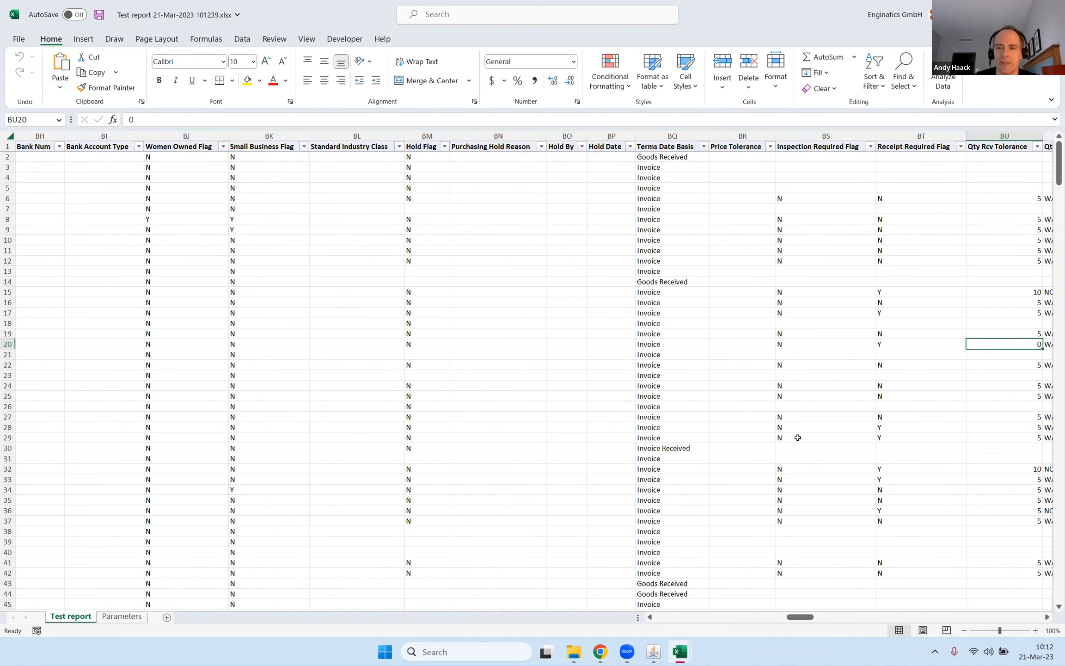
pyautogui.scroll(-20, 345, 445)
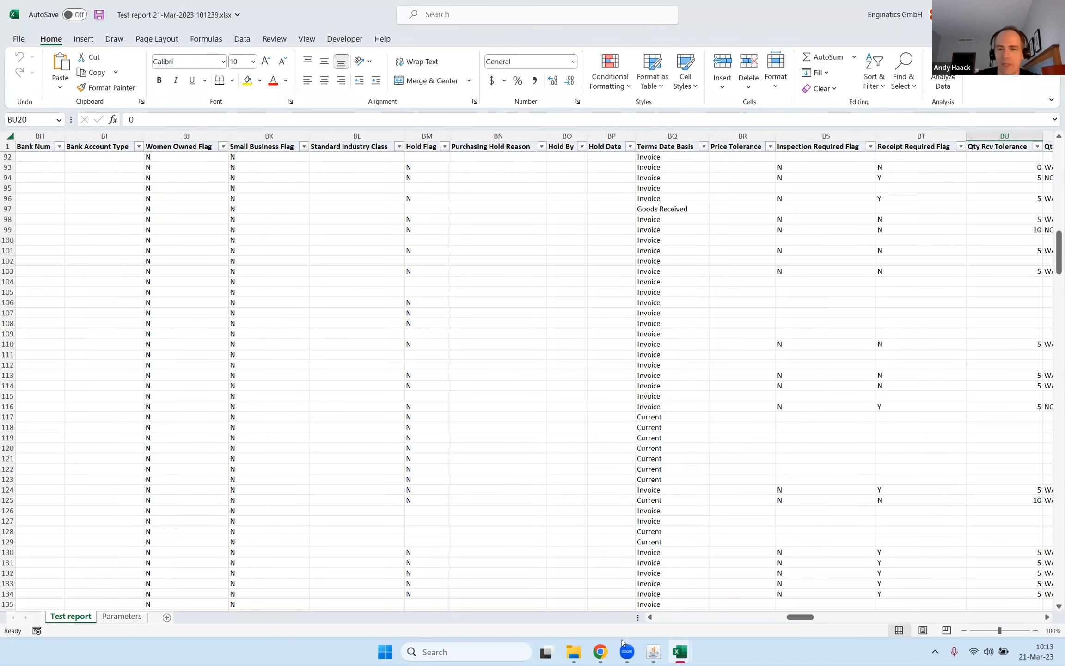
# Switch to Oracle Applications, reopen the Test report setup and add the ap_invoices_all aia table to the SQL's from clause.
pyautogui.moveTo(654, 651)
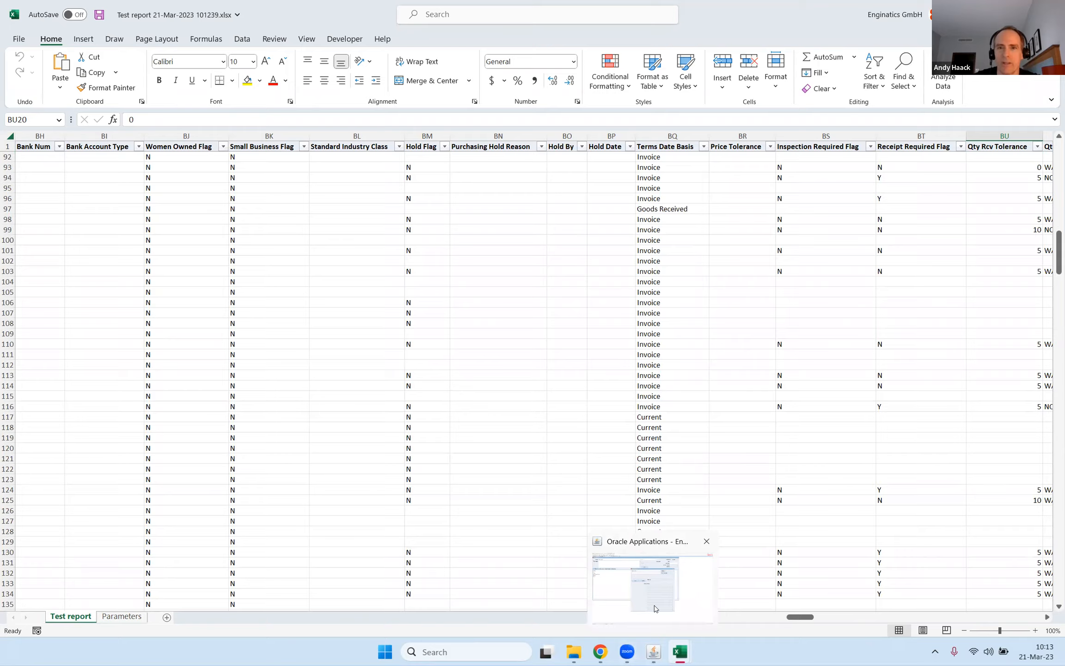
pyautogui.click(655, 609)
pyautogui.click(622, 160)
pyautogui.click(105, 186)
pyautogui.click(105, 186)
pyautogui.write(',')
pyautogui.press('Return')
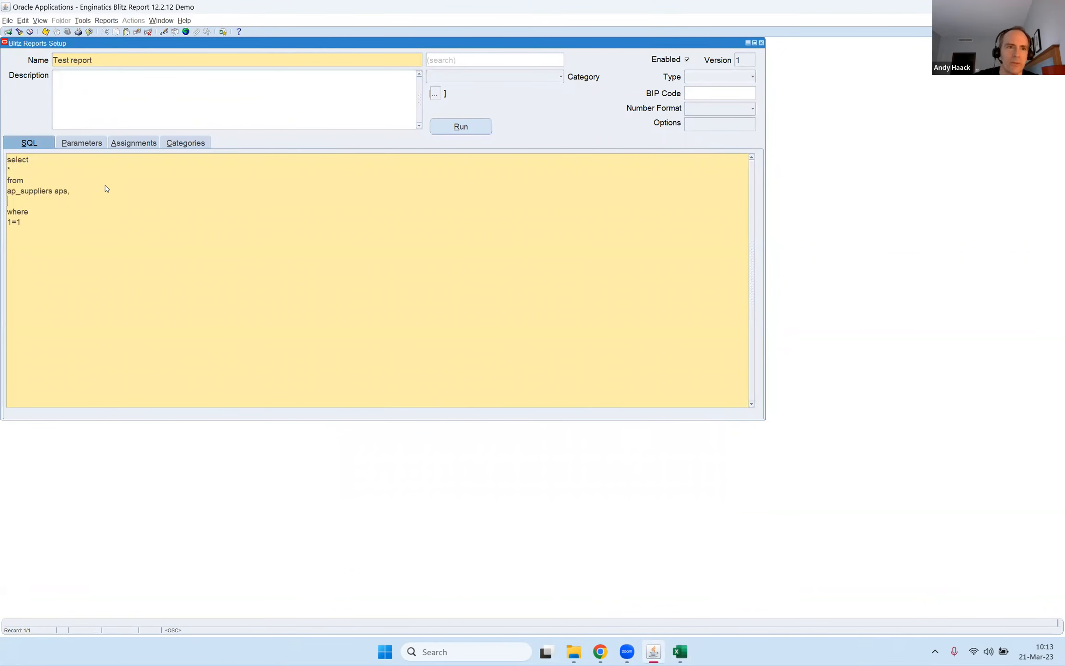
pyautogui.write('ap_invo')
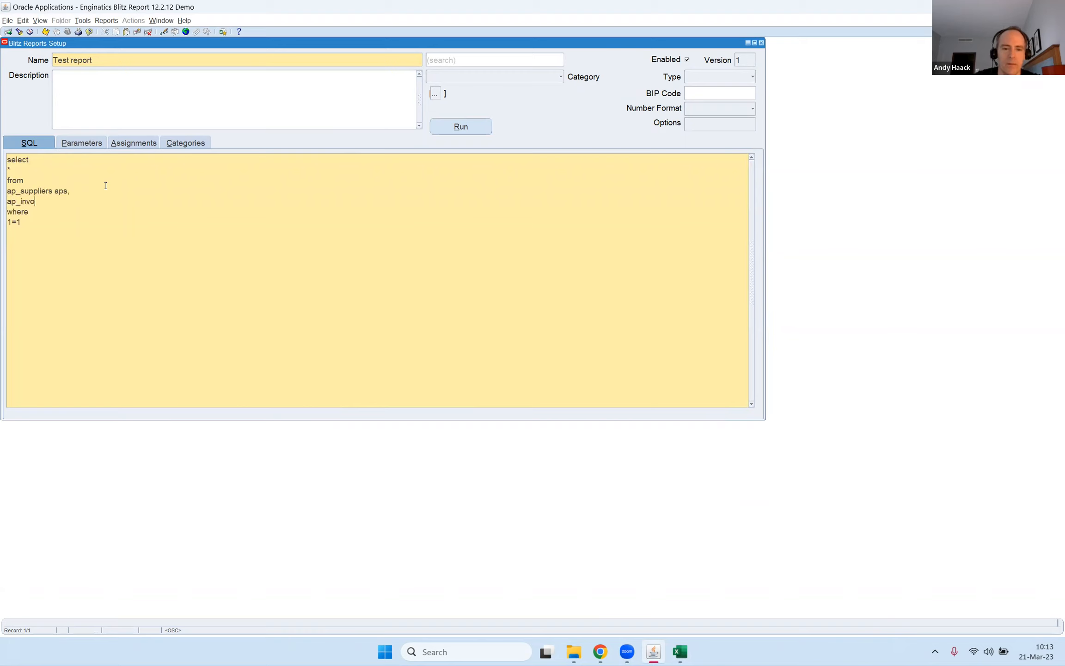
pyautogui.write('ices_all aia where 1=1')
pyautogui.write(' and ')
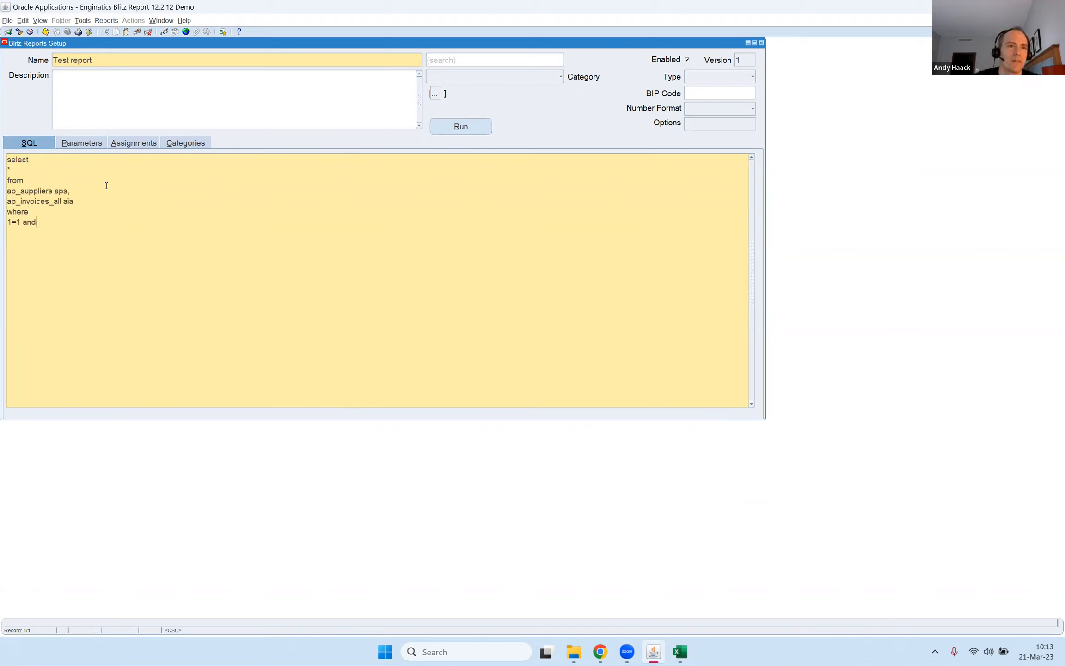
pyautogui.write('aps.ve')
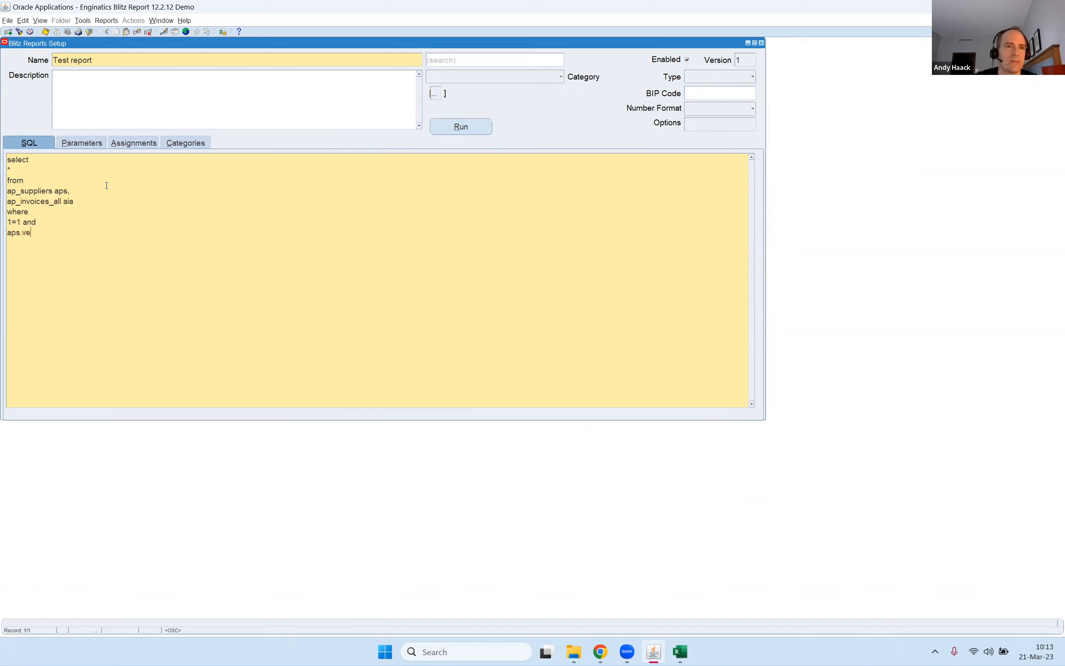
pyautogui.write('ndor_id')
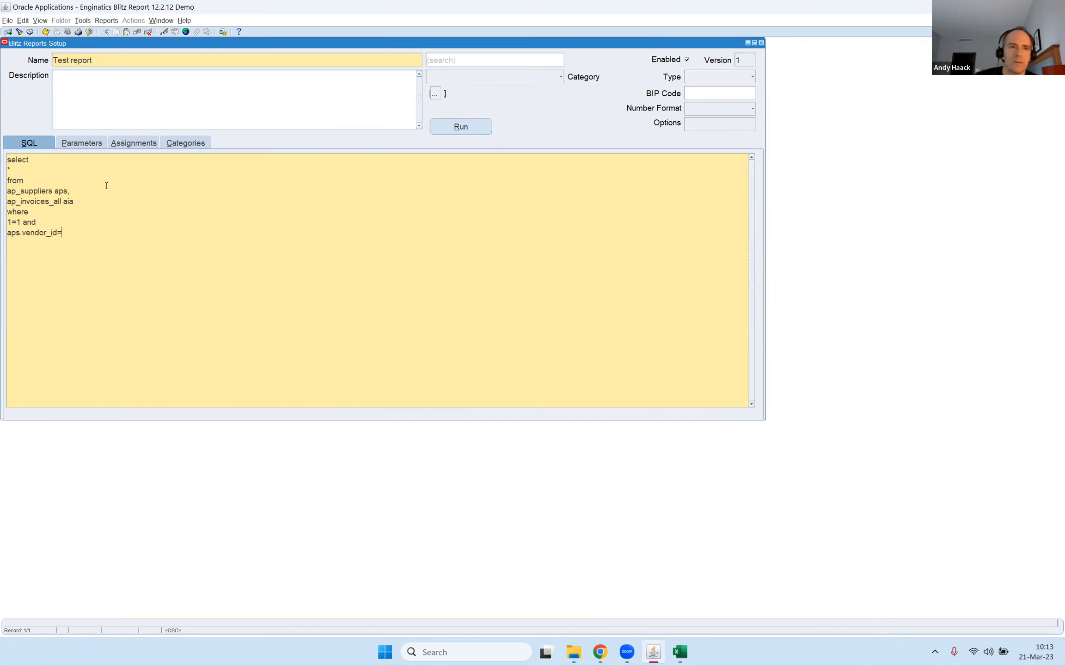
pyautogui.write('=')
# Extend the SQL's where clause with the join condition aps.vendor_id=aia.vendor_id, connected by and after 1=1.
pyautogui.hotkey('shift', 'Home')
pyautogui.hotkey('ctrl', 'c')
pyautogui.press('End')
pyautogui.hotkey('ctrl', 'v')
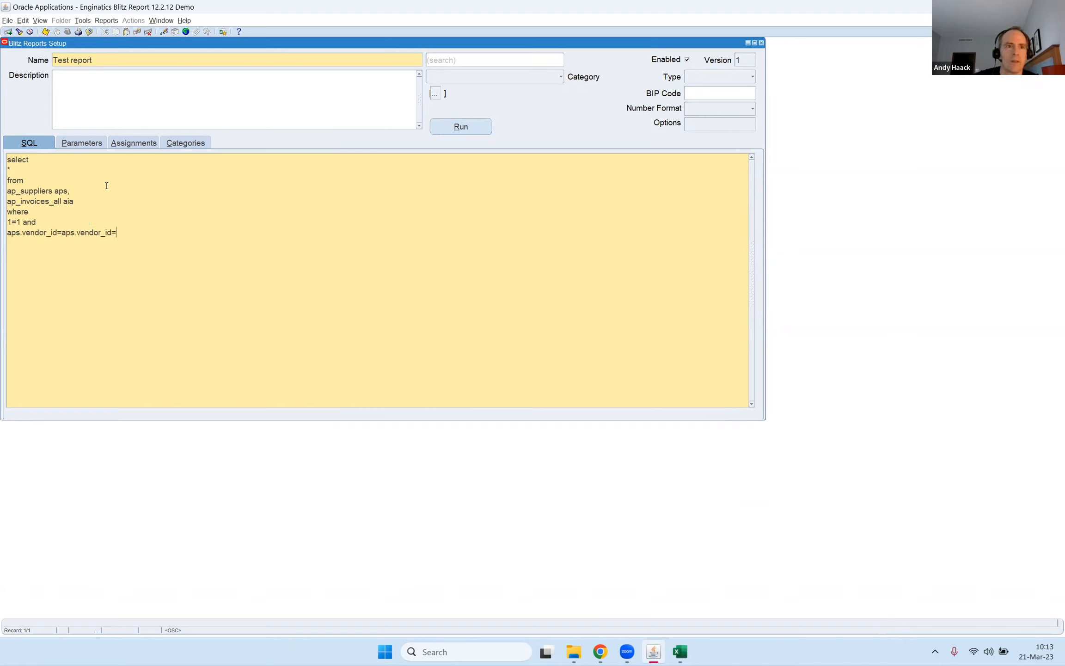
pyautogui.press('Left')
pyautogui.hotkey('shift', 'Left')
pyautogui.hotkey('shift', 'Left')
pyautogui.hotkey('shift', 'Left')
pyautogui.write('aia')
# Replace the asterisk in the SQL's select list with aps.vendor_name, followed by a comma and a new line.
pyautogui.press('BackSpace')
pyautogui.write('aps.vendor_name,')
pyautogui.press('Return')
# Add aps.segment1 vendor_number and aia.* to the select list, each on its own line.
pyautogui.write('ap')
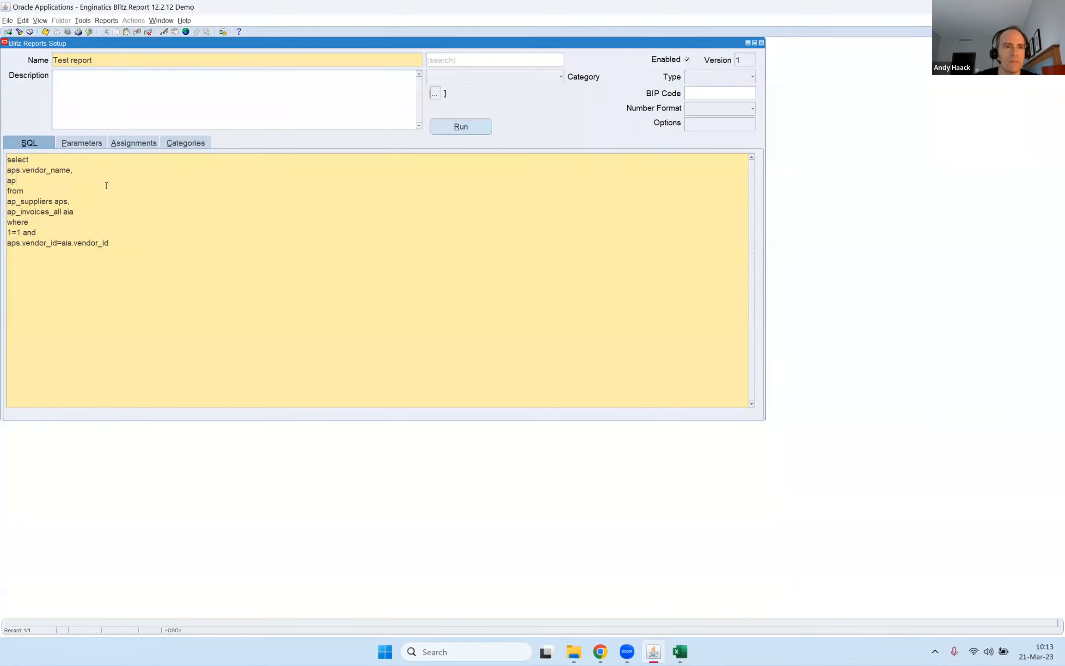
pyautogui.write('s.segme')
pyautogui.press('BackSpace')
pyautogui.press('BackSpace')
pyautogui.press('BackSpace')
pyautogui.press('BackSpace')
pyautogui.press('BackSpace')
pyautogui.write('seg')
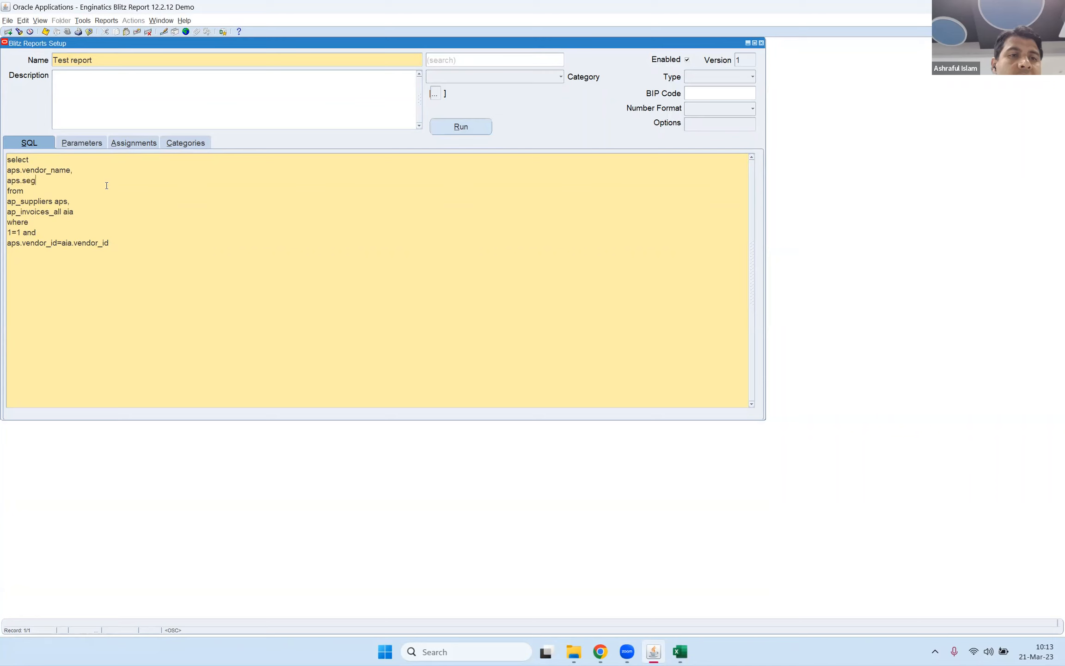
pyautogui.write('ment1 ven')
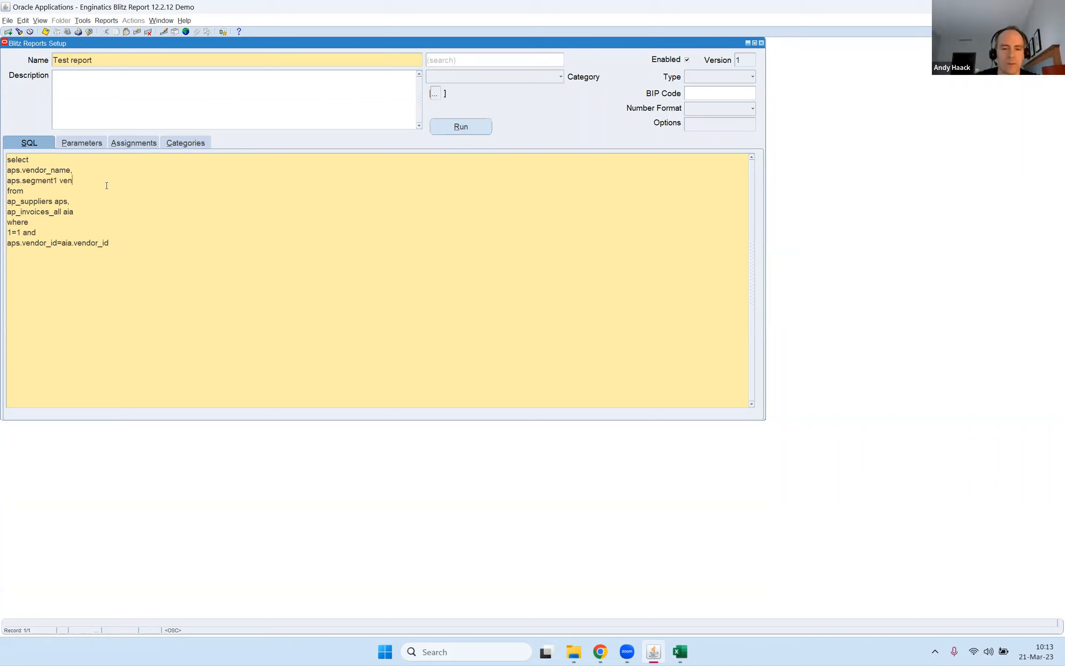
pyautogui.write('dor_number,')
pyautogui.press('Return')
pyautogui.write('aia.*')
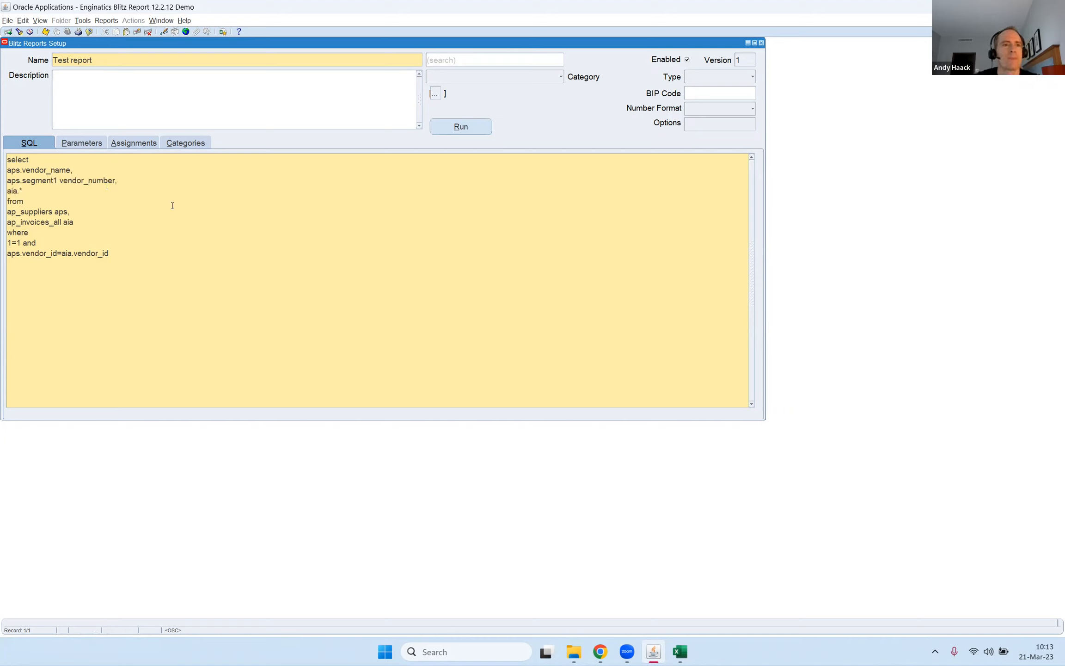
# Add a Supplier parameter to Test report by searching existing parameters for sup and copying the one from AP Cash Requirement.
pyautogui.click(83, 143)
pyautogui.click(92, 181)
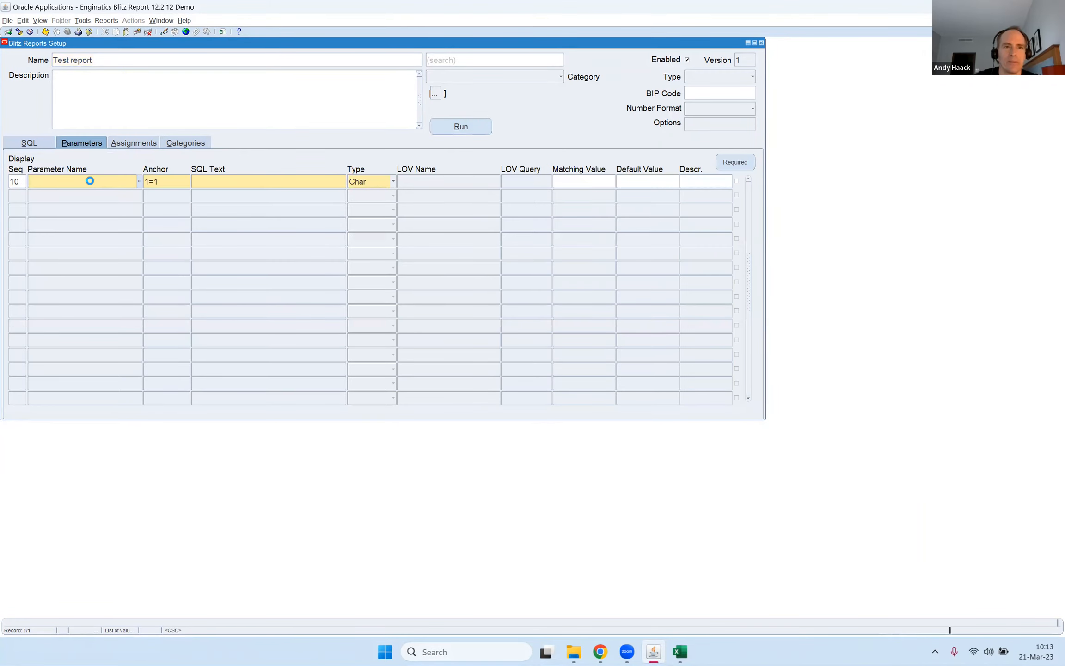
pyautogui.hotkey('ctrl', 'l')
pyautogui.write('sup%')
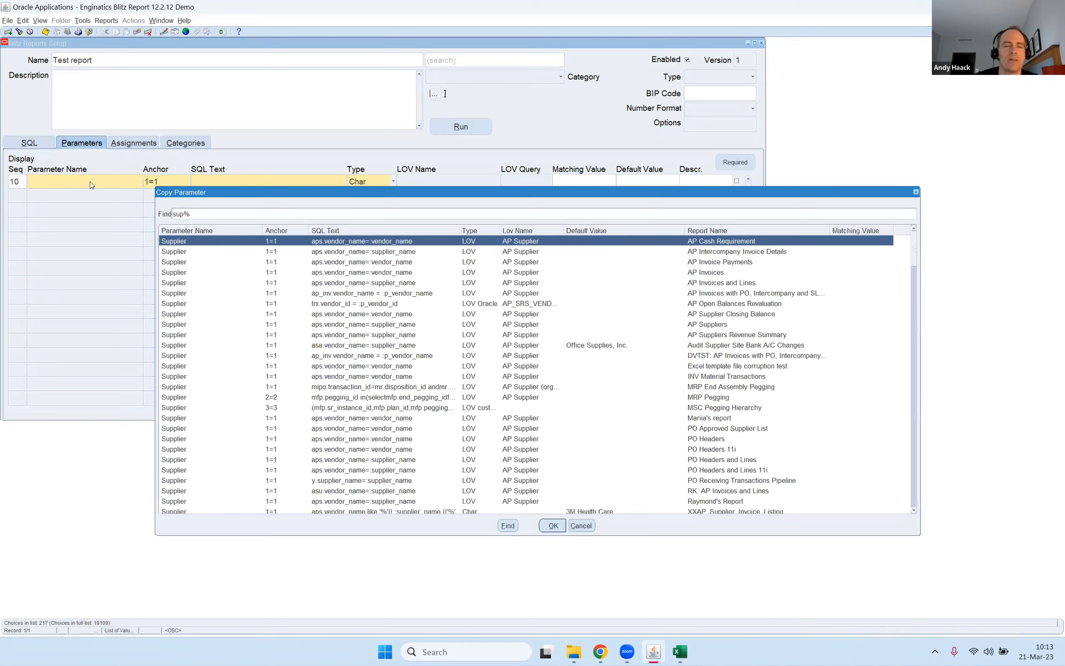
pyautogui.press('Return')
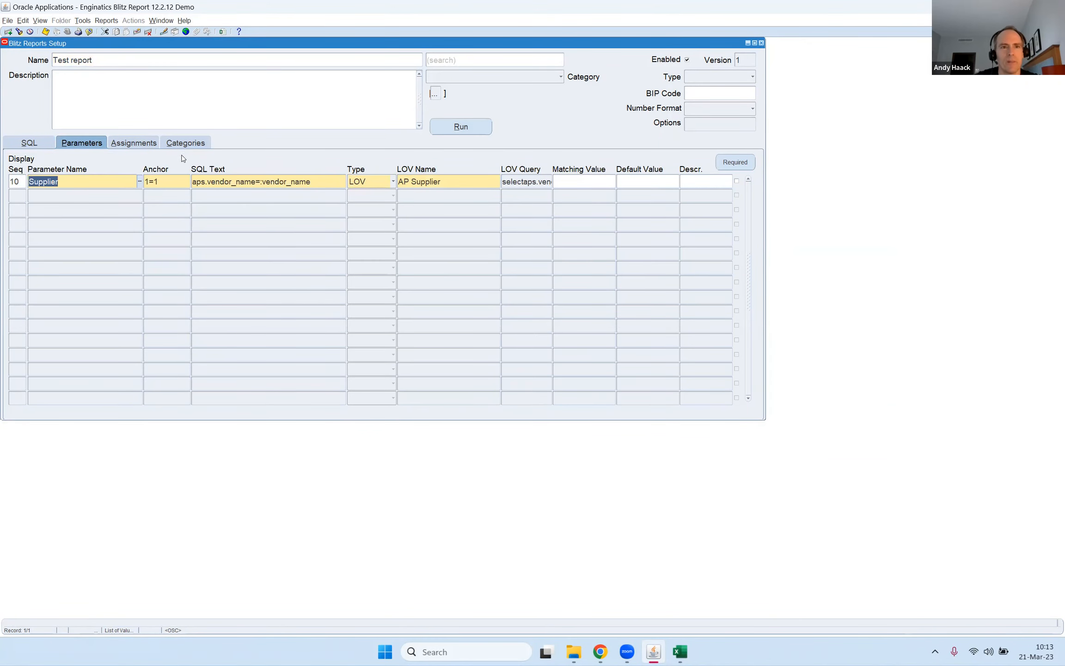
pyautogui.click(243, 181)
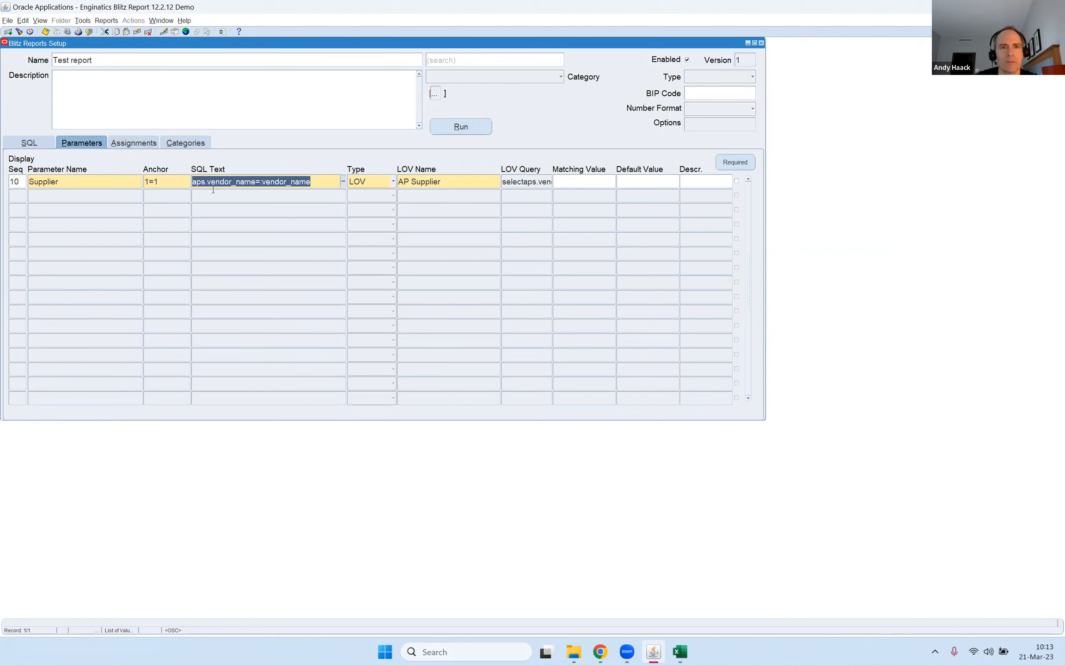
# Add a second parameter by searching for invoic and copying Invoice Date From from AP Intercompany Invoice Details.
pyautogui.click(107, 198)
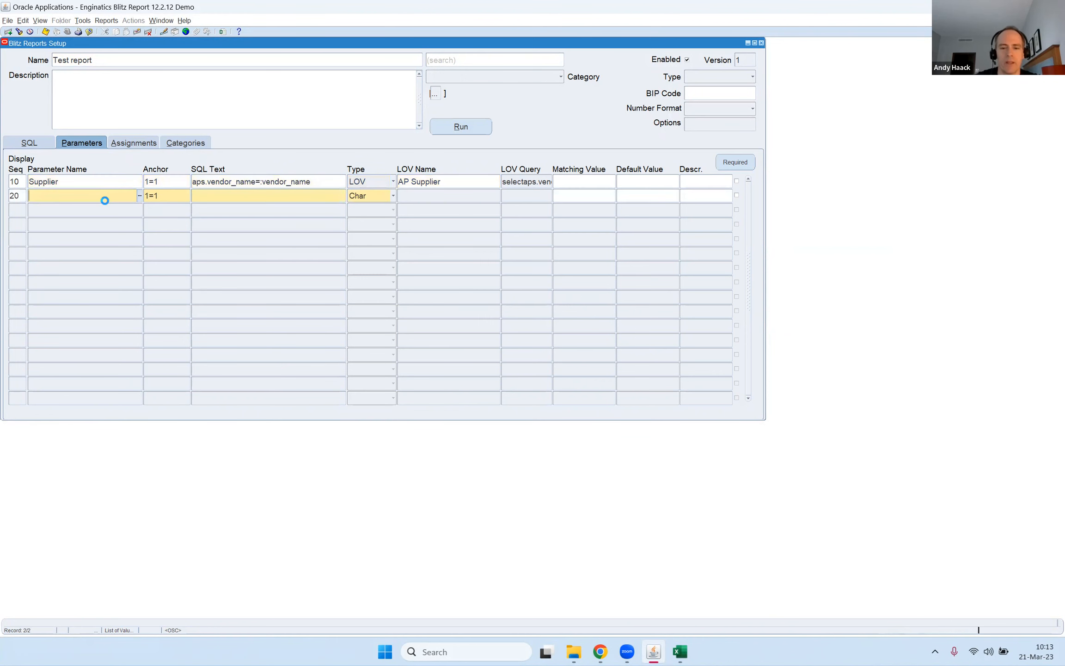
pyautogui.write('i')
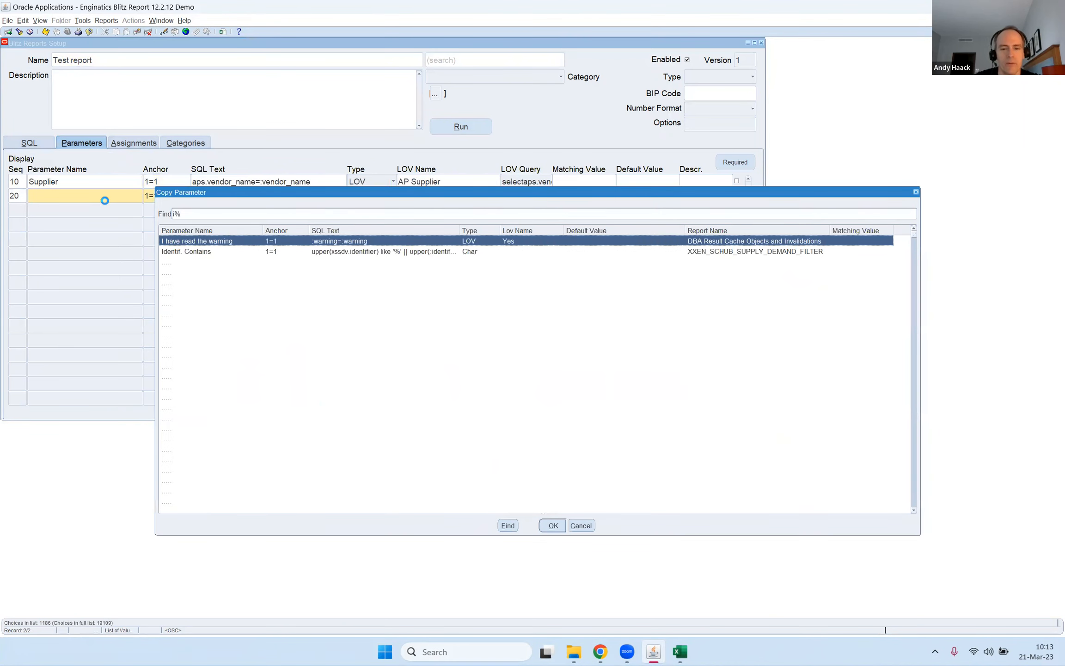
pyautogui.write('nvoic')
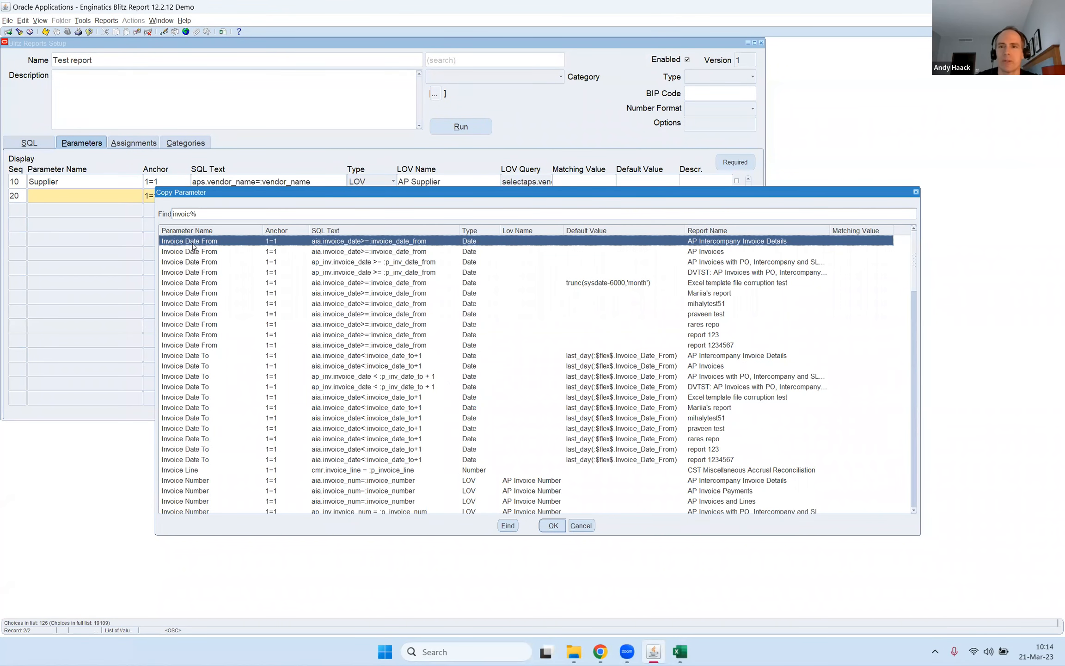
pyautogui.click(742, 323)
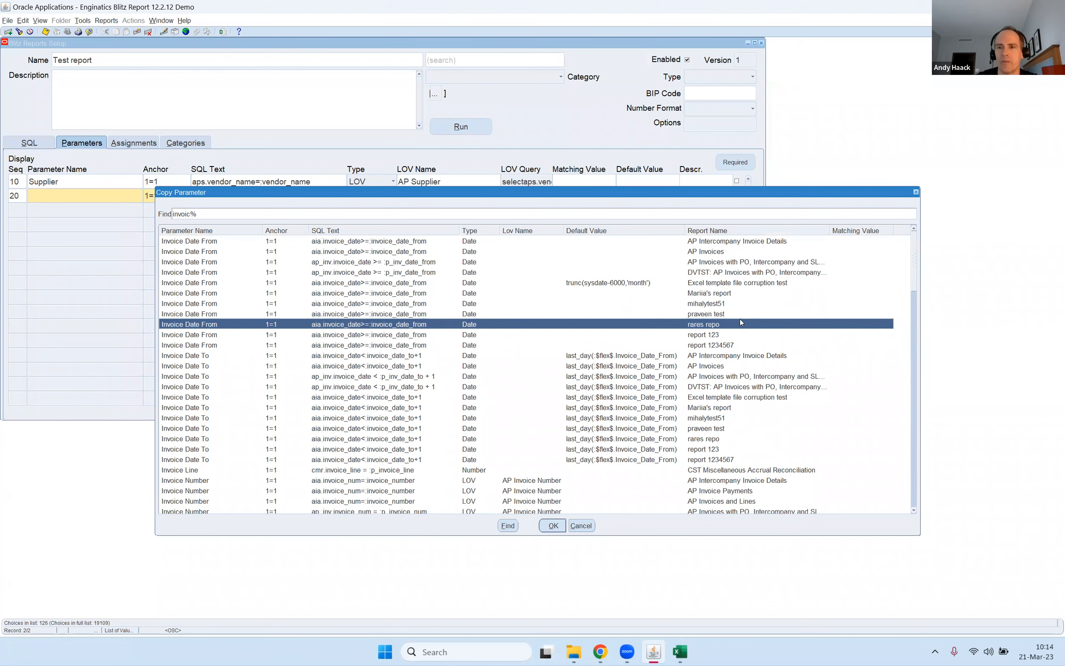
pyautogui.click(732, 261)
pyautogui.click(735, 290)
pyautogui.click(727, 250)
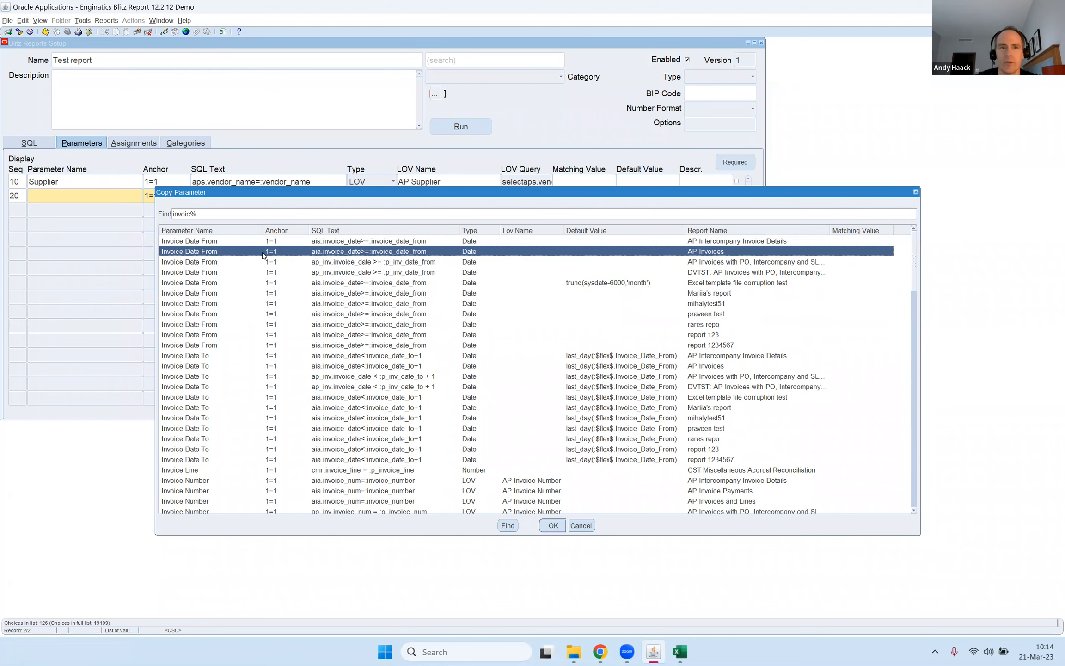
pyautogui.doubleClick(237, 242)
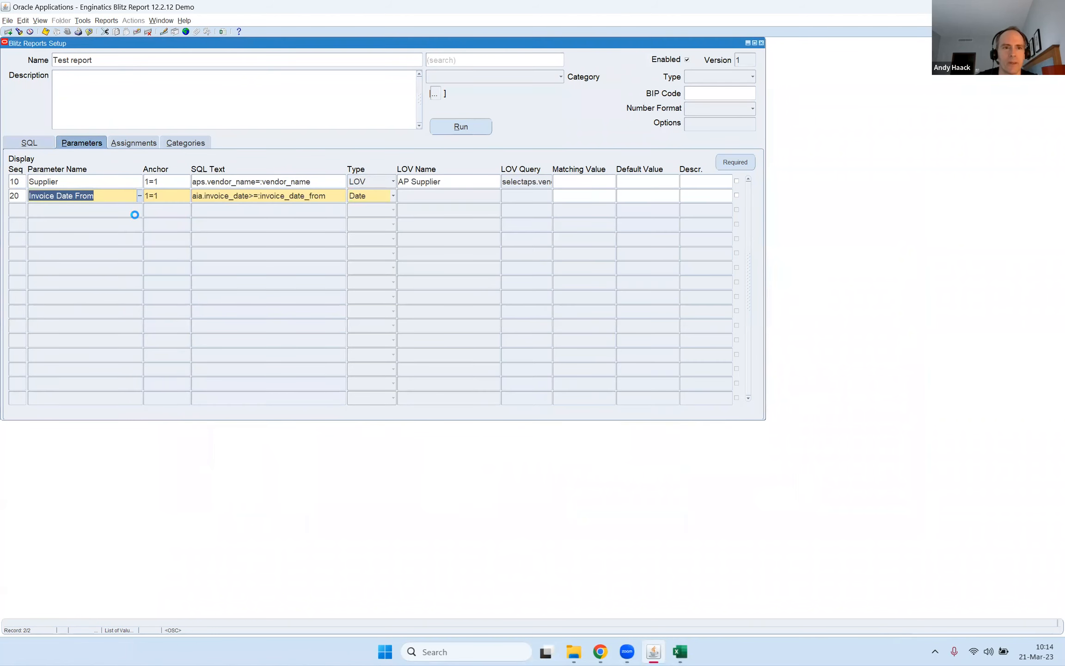
# Add a third parameter by searching for invoic and copying Invoice Date To with SQL text aia.invoice_date<:invoice_date_to+1.
pyautogui.write('invoc')
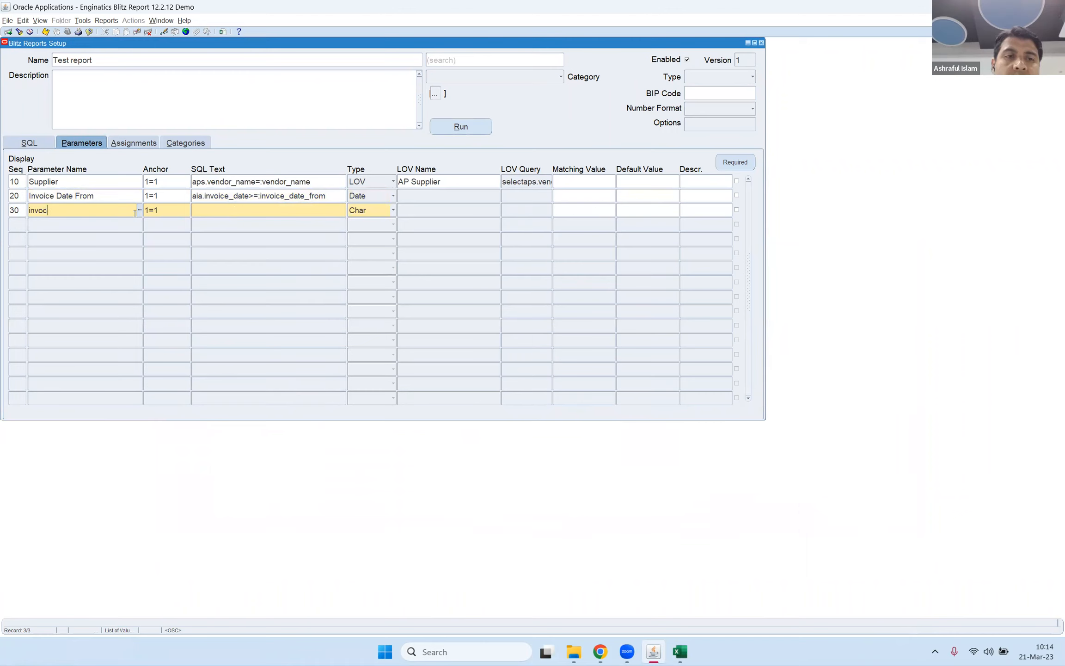
pyautogui.write('oic')
pyautogui.press('BackSpace')
pyautogui.press('BackSpace')
pyautogui.press('BackSpace')
pyautogui.press('BackSpace')
pyautogui.press('BackSpace')
pyautogui.hotkey('shift', 'F6')
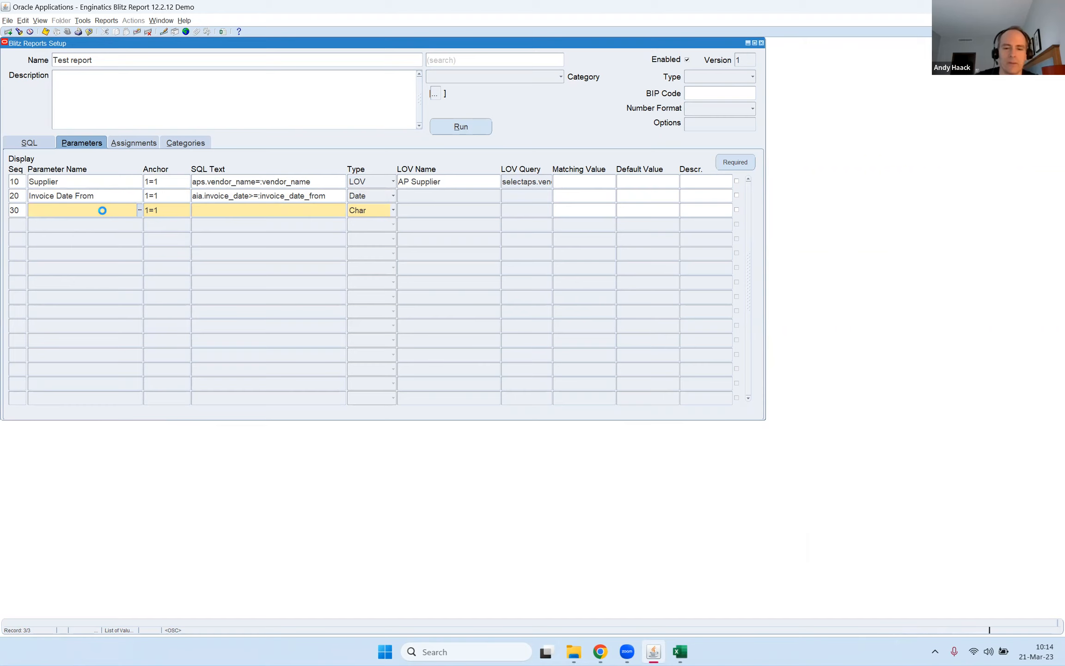
pyautogui.write('invoic')
pyautogui.press('Down')
pyautogui.press('Down')
pyautogui.press('Down')
pyautogui.press('Down')
pyautogui.press('Down')
pyautogui.press('Down')
pyautogui.press('Down')
pyautogui.press('Down')
pyautogui.press('Down')
pyautogui.press('Down')
pyautogui.press('Down')
pyautogui.press('Return')
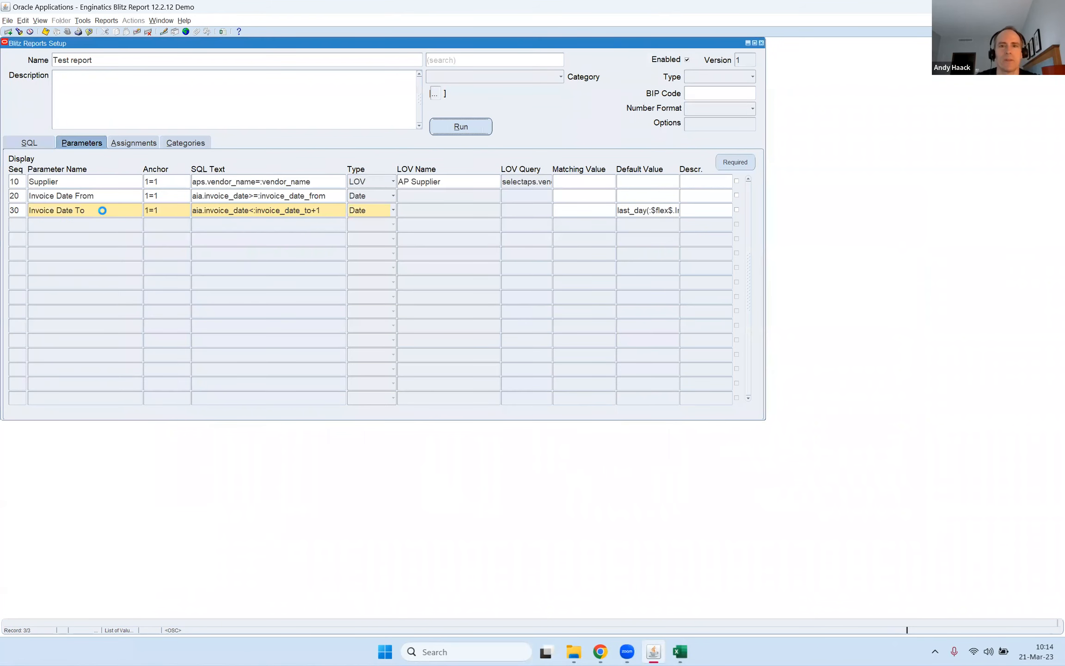
# Run Test report with Invoice Date From set to 01-JAN-2005 and its output opened in Excel.
pyautogui.write('1jan05')
pyautogui.press('Return')
pyautogui.moveTo(411, 143); pyautogui.dragTo(157, 87)
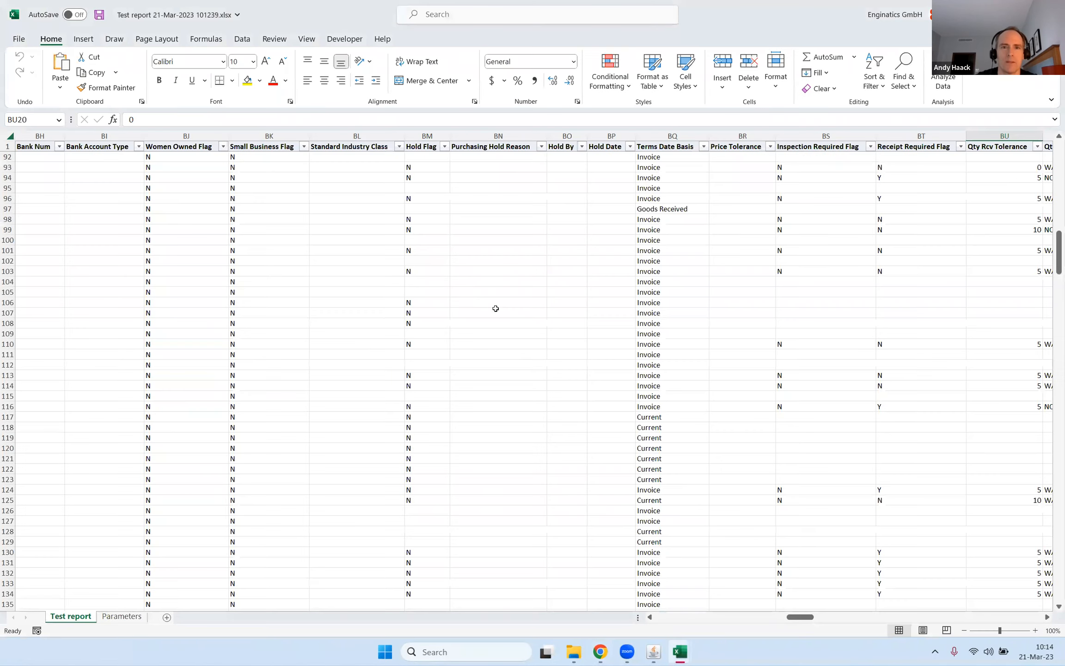
pyautogui.moveTo(443, 294); pyautogui.dragTo(516, 305)
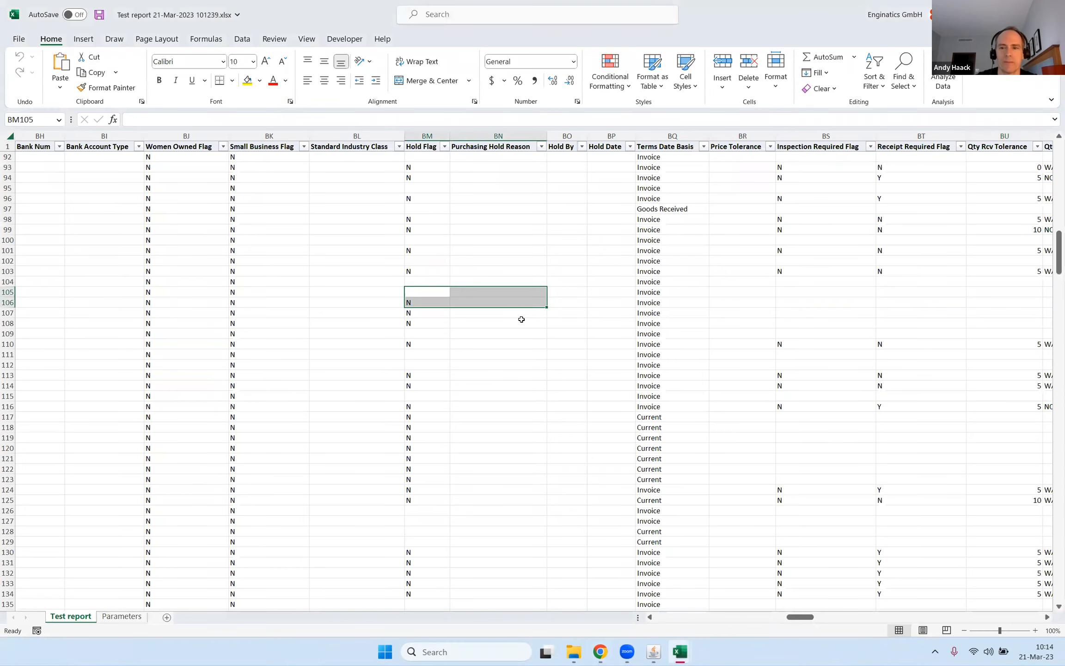
# Examine the supplier invoice output along its header row, starting from Vendor Name and Vendor Number.
pyautogui.click(131, 254)
pyautogui.press('Up')
pyautogui.press('Up')
pyautogui.press('Up')
pyautogui.press('Up')
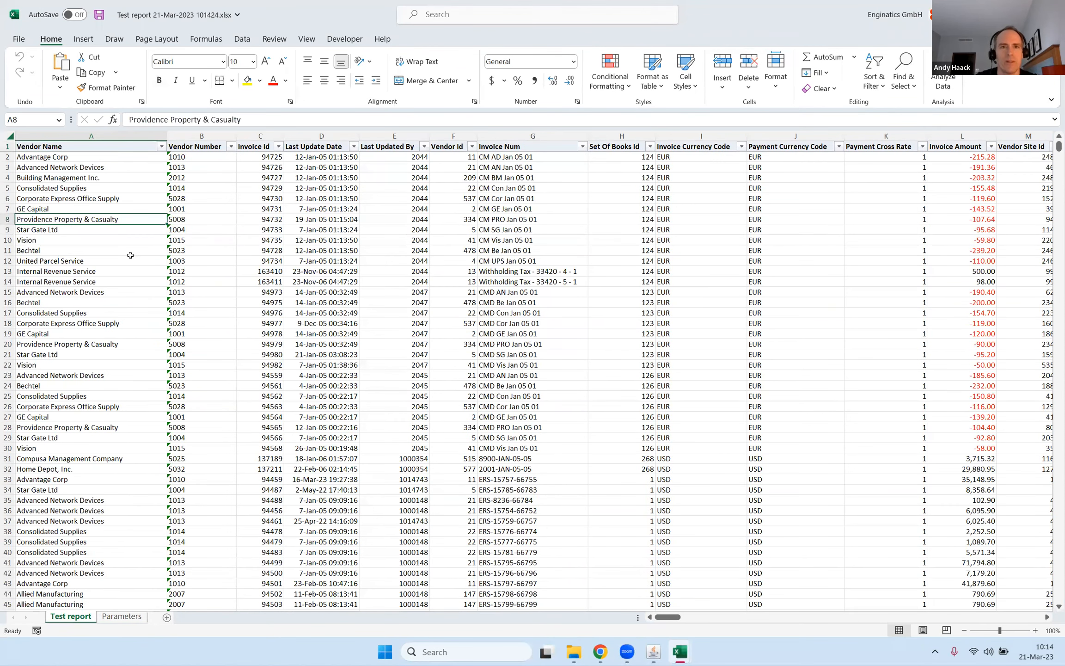
pyautogui.press('Right')
pyautogui.press('Up')
pyautogui.press('Up')
pyautogui.press('Up')
pyautogui.press('Up')
pyautogui.press('Up')
pyautogui.press('Up')
pyautogui.press('Right')
pyautogui.press('Right')
pyautogui.press('Right')
pyautogui.press('Right')
pyautogui.press('Right')
pyautogui.press('Right')
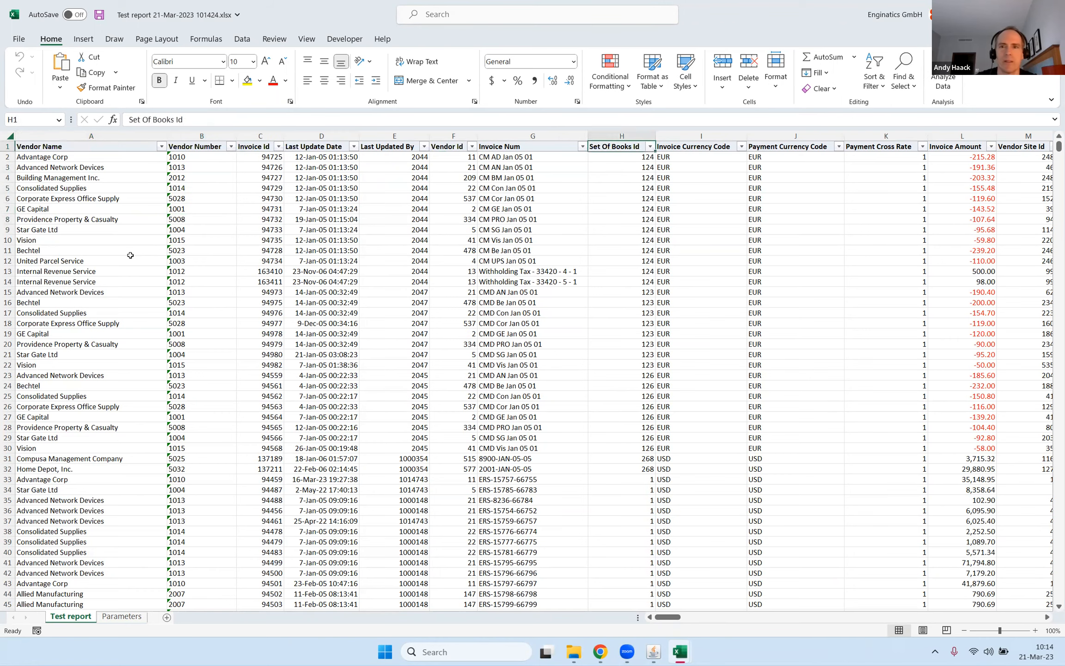
pyautogui.press('Right')
pyautogui.press('Right')
pyautogui.press('Right')
pyautogui.press('Right')
pyautogui.press('Right')
pyautogui.press('Right')
pyautogui.press('Right')
pyautogui.press('Right')
pyautogui.press('Right')
pyautogui.press('Right')
pyautogui.press('Right')
pyautogui.press('Right')
pyautogui.press('Right')
pyautogui.press('Right')
pyautogui.press('Right')
pyautogui.press('Right')
pyautogui.press('Right')
pyautogui.press('Right')
pyautogui.press('Right')
pyautogui.press('Right')
pyautogui.press('Right')
pyautogui.press('Right')
pyautogui.press('Right')
pyautogui.press('Right')
pyautogui.press('Right')
pyautogui.press('Right')
pyautogui.press('Right')
pyautogui.press('Right')
pyautogui.press('Right')
pyautogui.press('Right')
pyautogui.press('Right')
pyautogui.press('Right')
pyautogui.press('Right')
pyautogui.press('Right')
pyautogui.press('Right')
pyautogui.press('Right')
pyautogui.press('Right')
pyautogui.press('Right')
pyautogui.press('Right')
pyautogui.press('Right')
pyautogui.press('Right')
pyautogui.press('Right')
pyautogui.press('Left')
pyautogui.press('Left')
pyautogui.press('Left')
pyautogui.press('Left')
pyautogui.press('Left')
pyautogui.press('Left')
pyautogui.press('Left')
# Check the output's Attribute columns and rows further down, and return to the Vendor Name and Vendor Number columns.
pyautogui.click(374, 283)
pyautogui.scroll(-12, 377, 286)
pyautogui.scroll(-10, 379, 283)
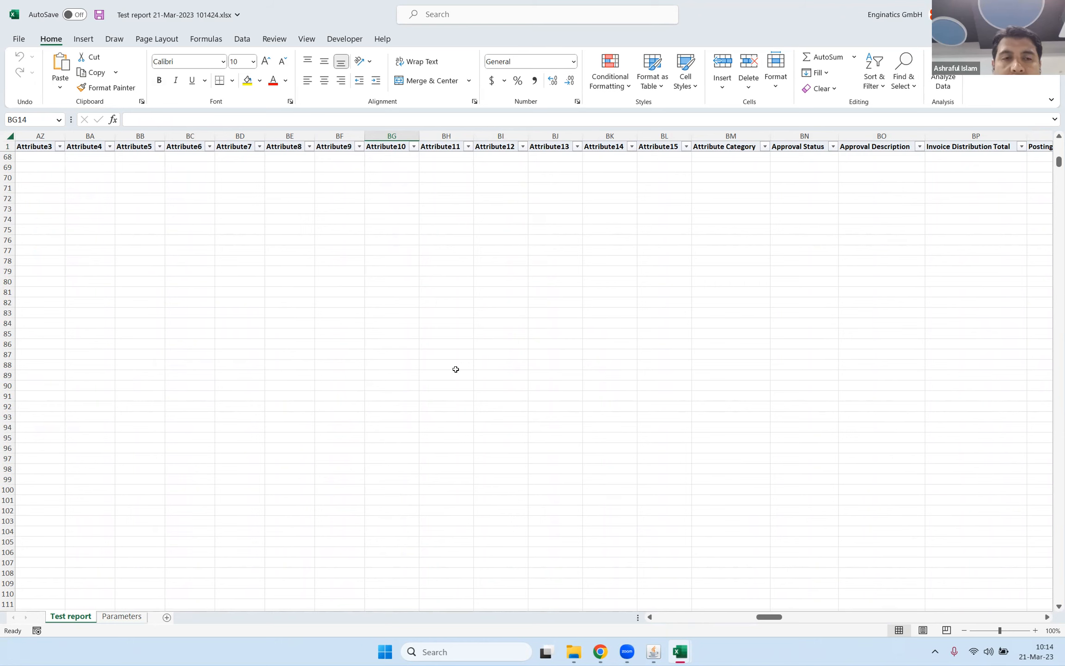
pyautogui.click(423, 282)
pyautogui.moveTo(772, 621); pyautogui.dragTo(640, 616)
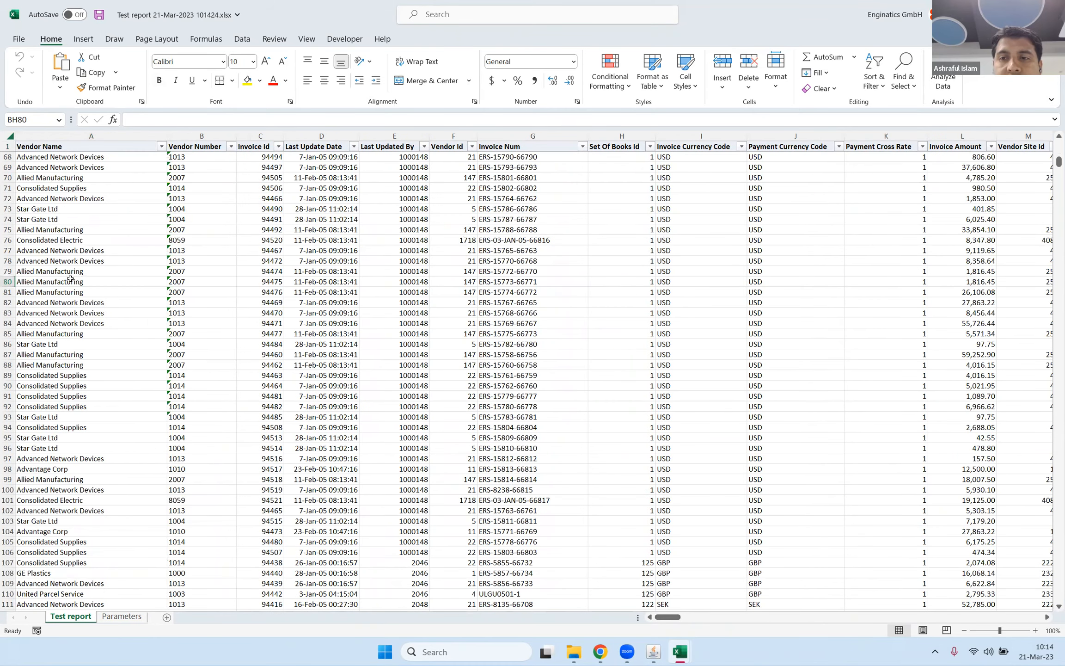
pyautogui.moveTo(97, 136); pyautogui.dragTo(232, 135)
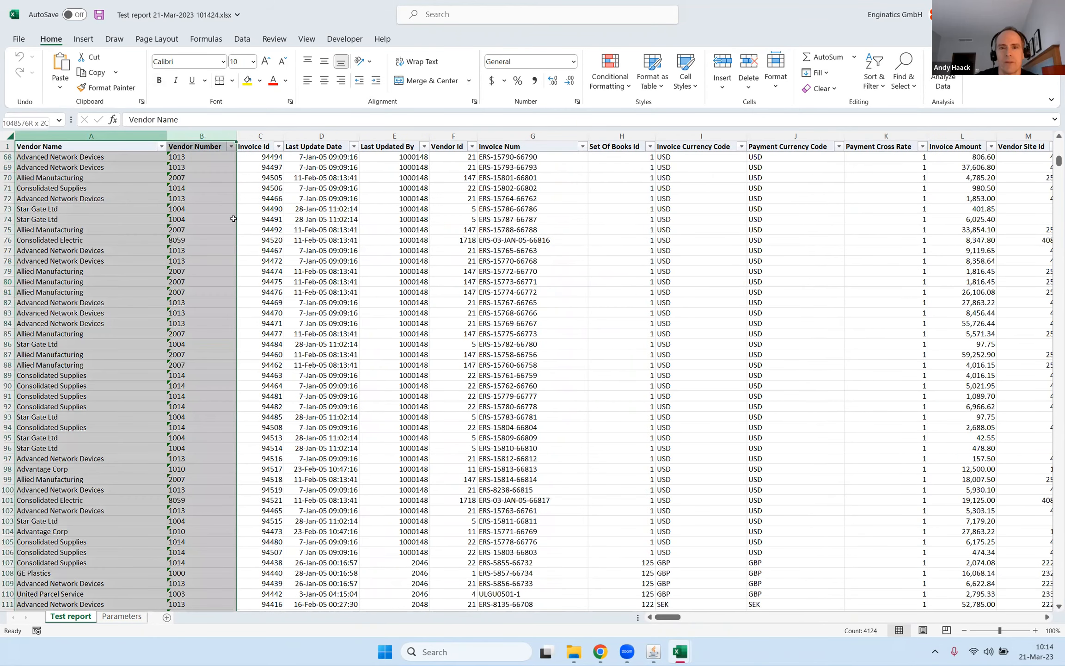
pyautogui.click(232, 219)
# Switch to Oracle Applications and view the Test report run window with its parameters.
pyautogui.moveTo(657, 652)
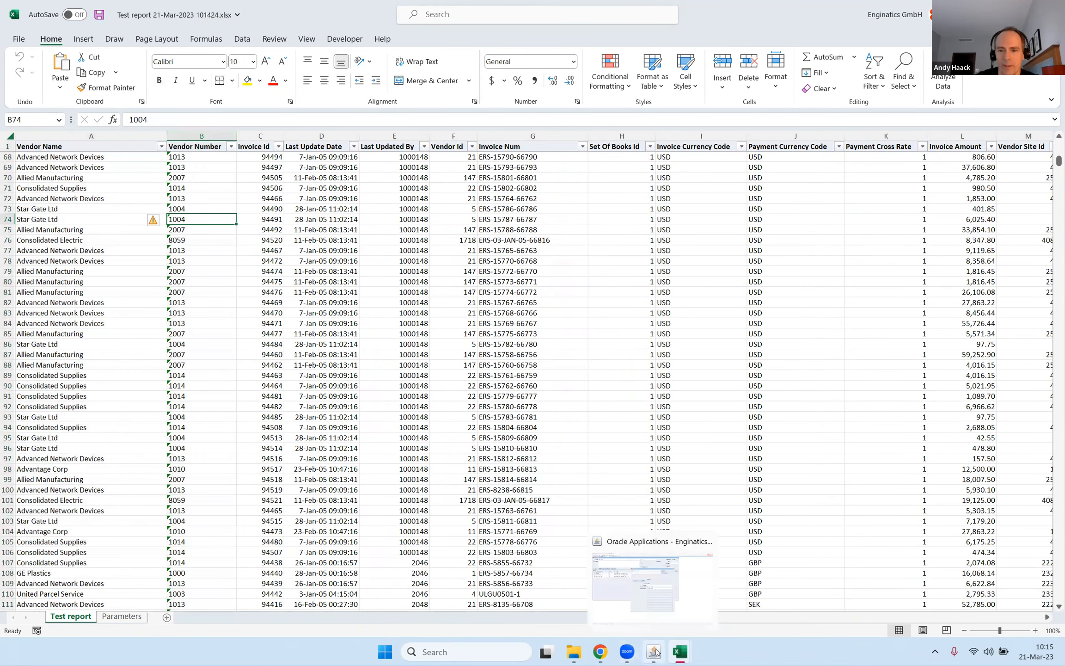
pyautogui.click(648, 603)
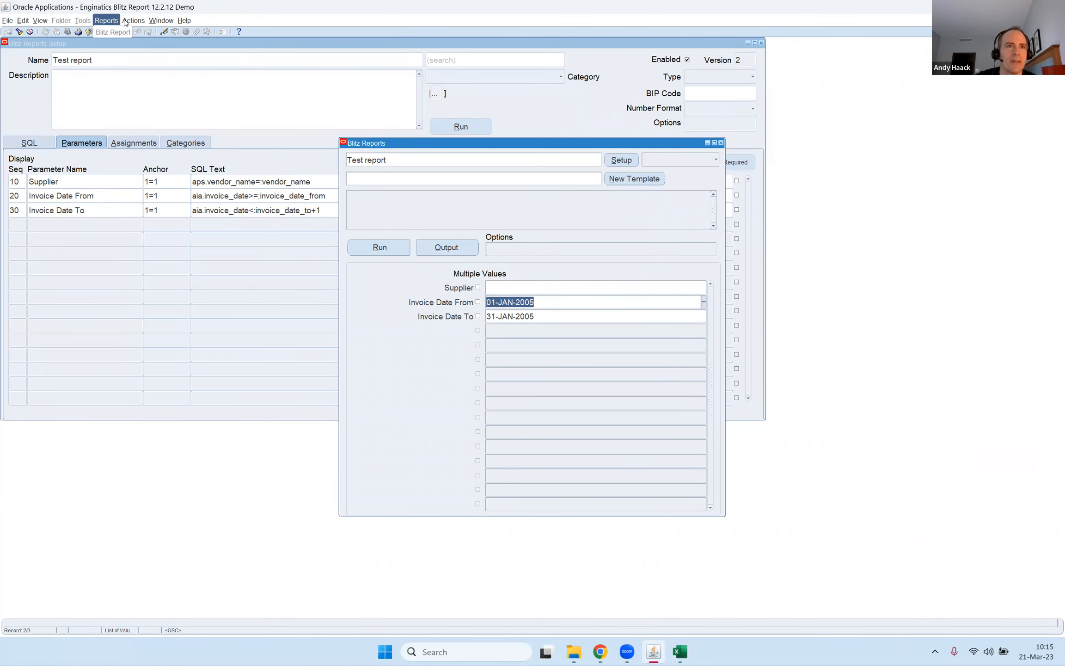
pyautogui.click(138, 32)
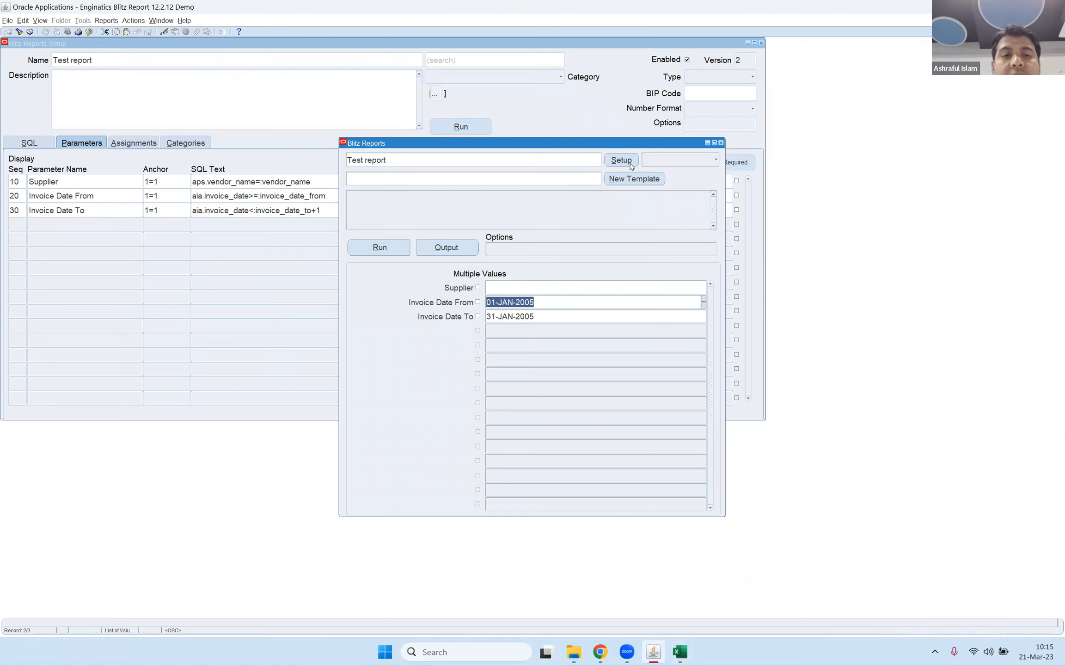
# Review the Excel output's columns from Vendor Name across to the Attribute fields once more and switch back to Oracle Applications.
pyautogui.click(680, 652)
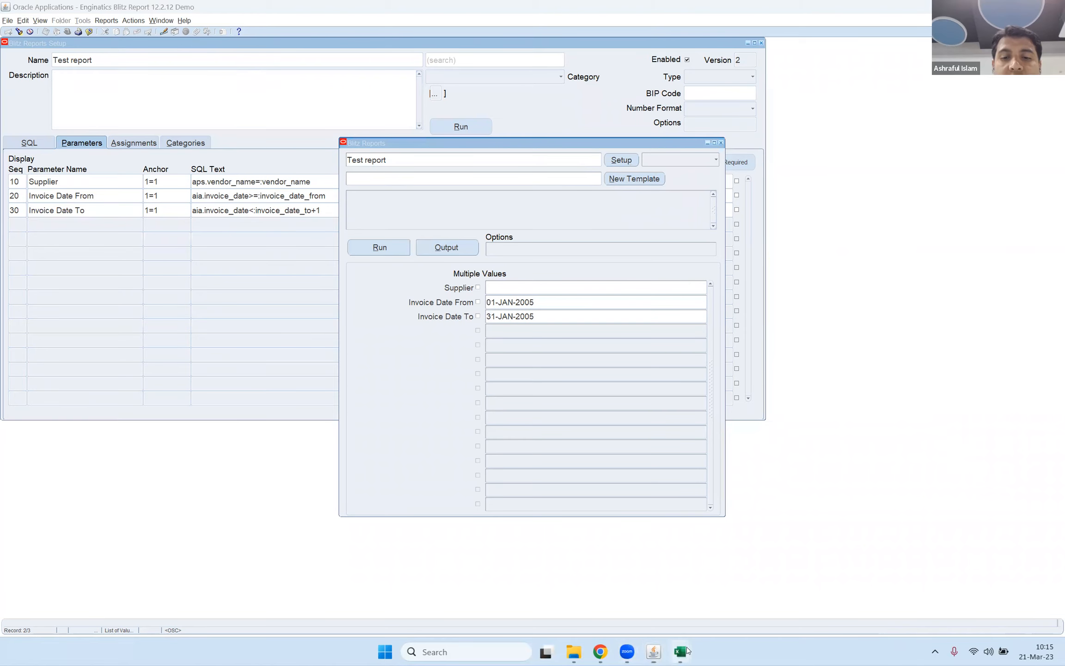
pyautogui.click(862, 589)
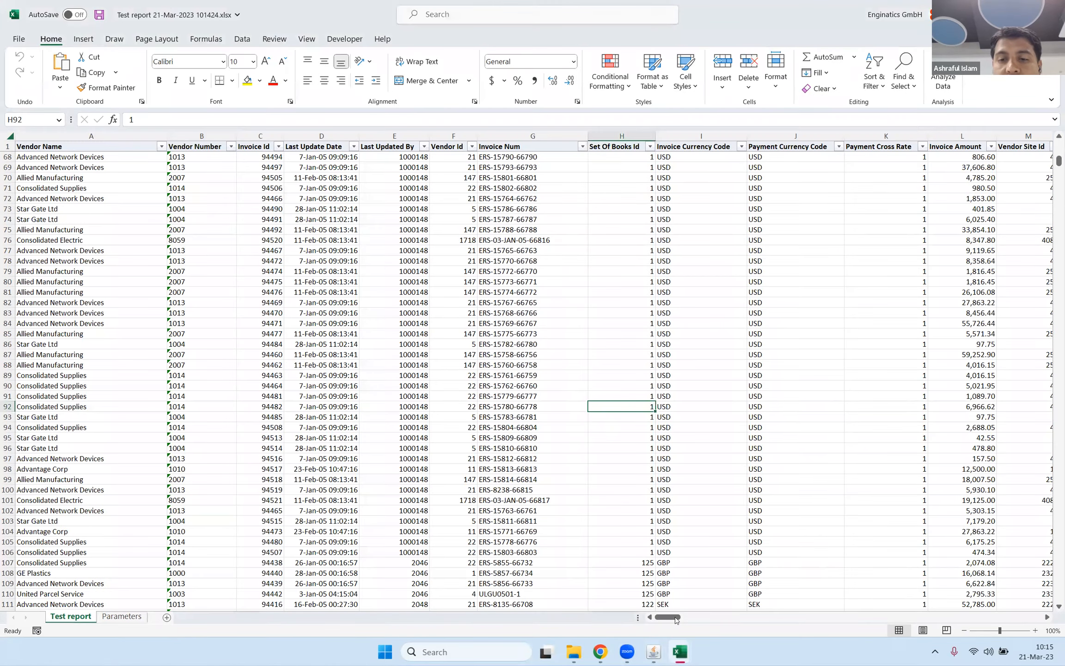
pyautogui.moveTo(672, 620); pyautogui.dragTo(751, 628)
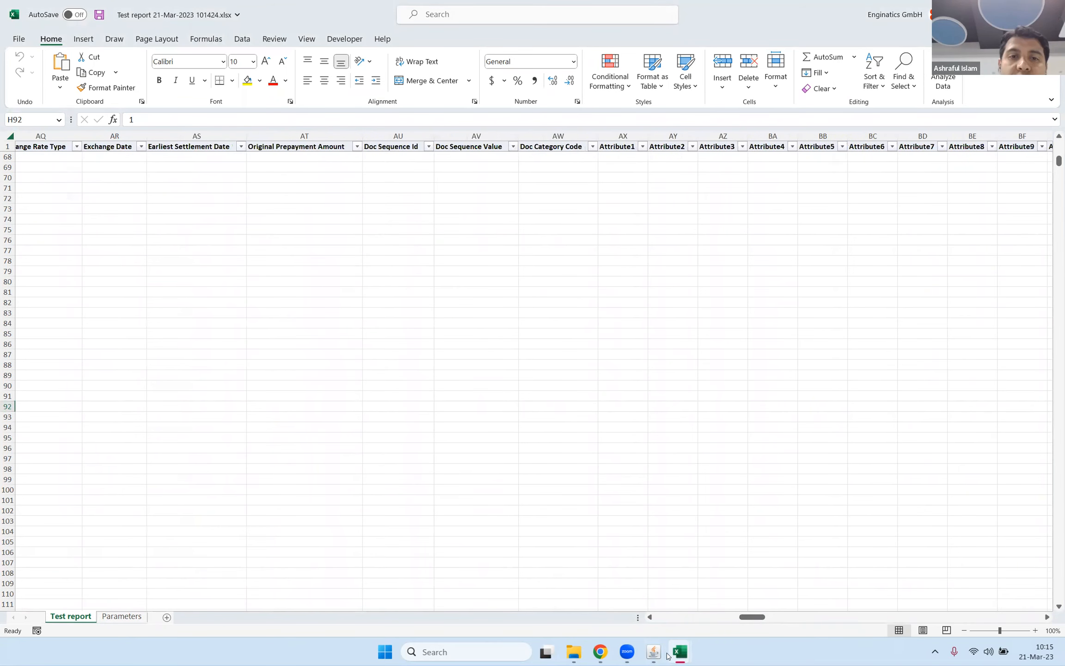
pyautogui.moveTo(658, 654)
pyautogui.click(638, 585)
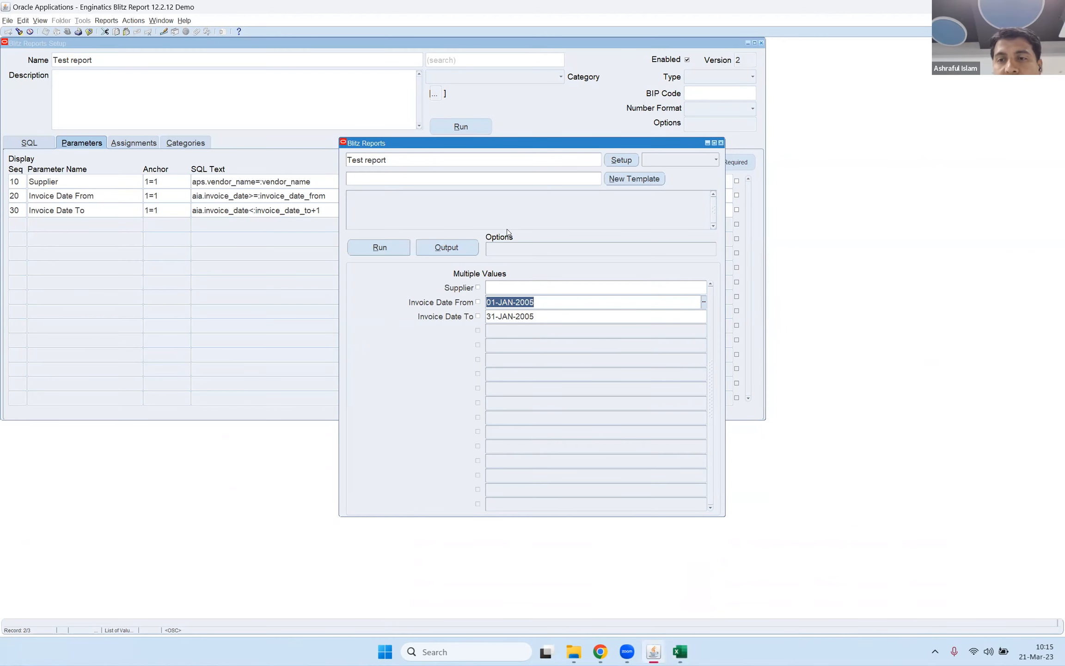
# Replace aia.* in the Test report's SQL with aia.invoice_num and aia.invoice_date, and run the report.
pyautogui.click(621, 159)
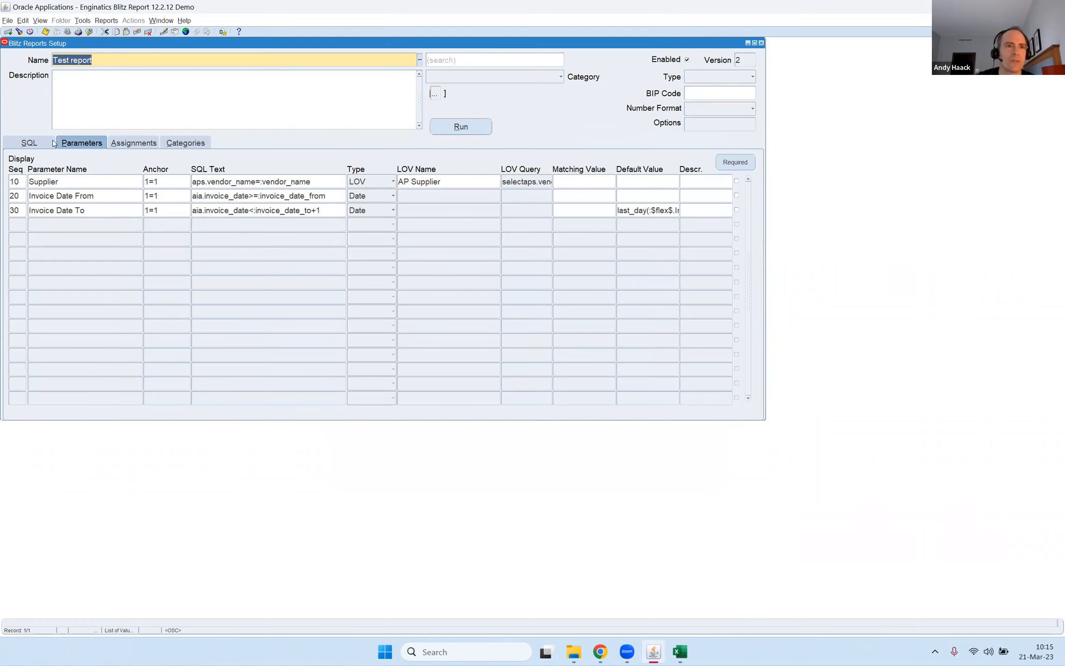
pyautogui.click(38, 143)
pyautogui.click(40, 194)
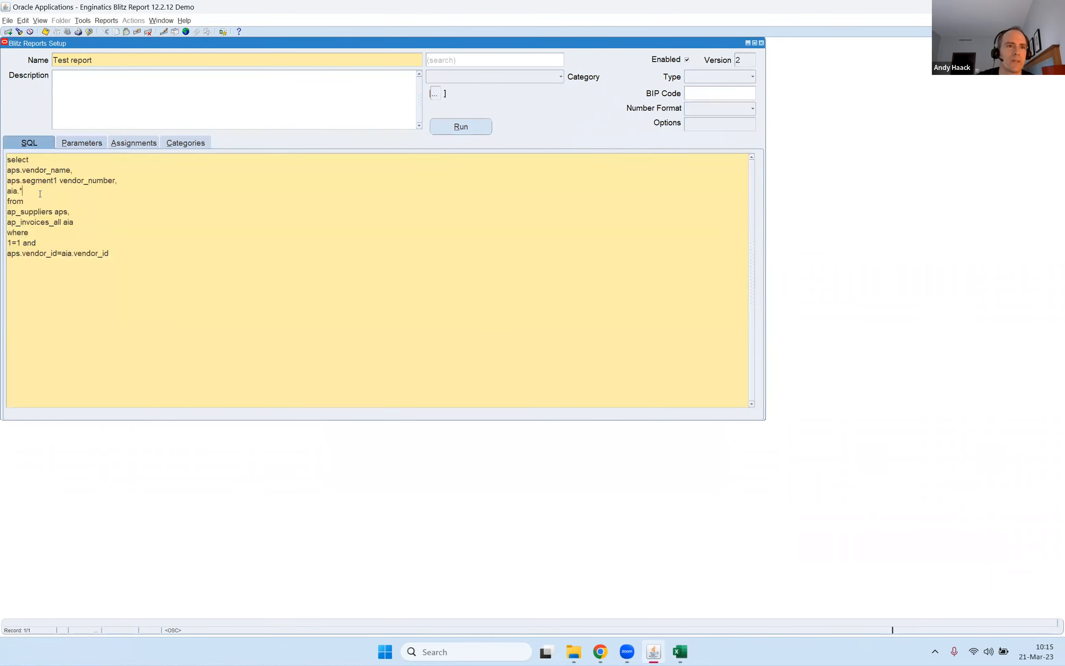
pyautogui.press('BackSpace')
pyautogui.write('in')
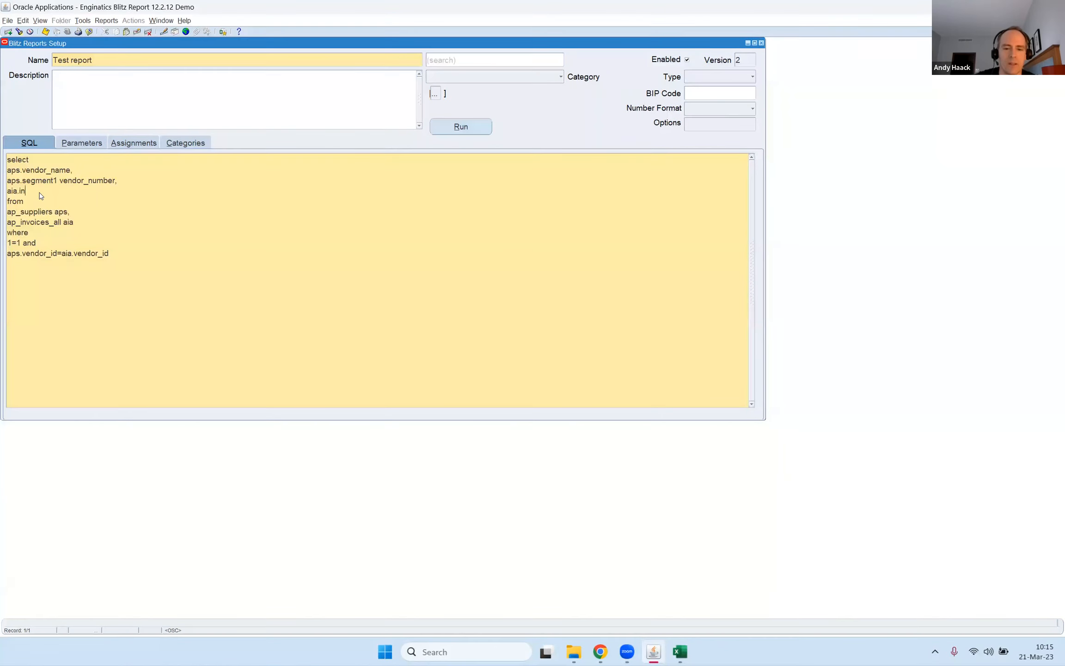
pyautogui.write('voc')
pyautogui.doubleClick(40, 193)
pyautogui.write('invoice_num,')
pyautogui.press('Return')
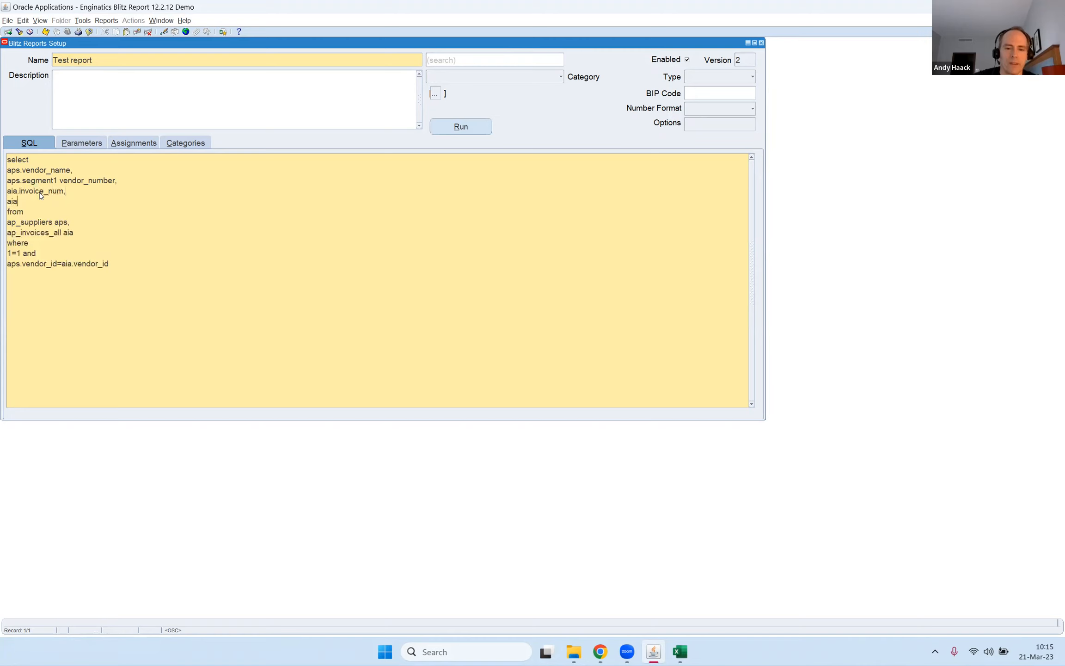
pyautogui.write('aia.invoice_date')
pyautogui.hotkey('alt', 'r')
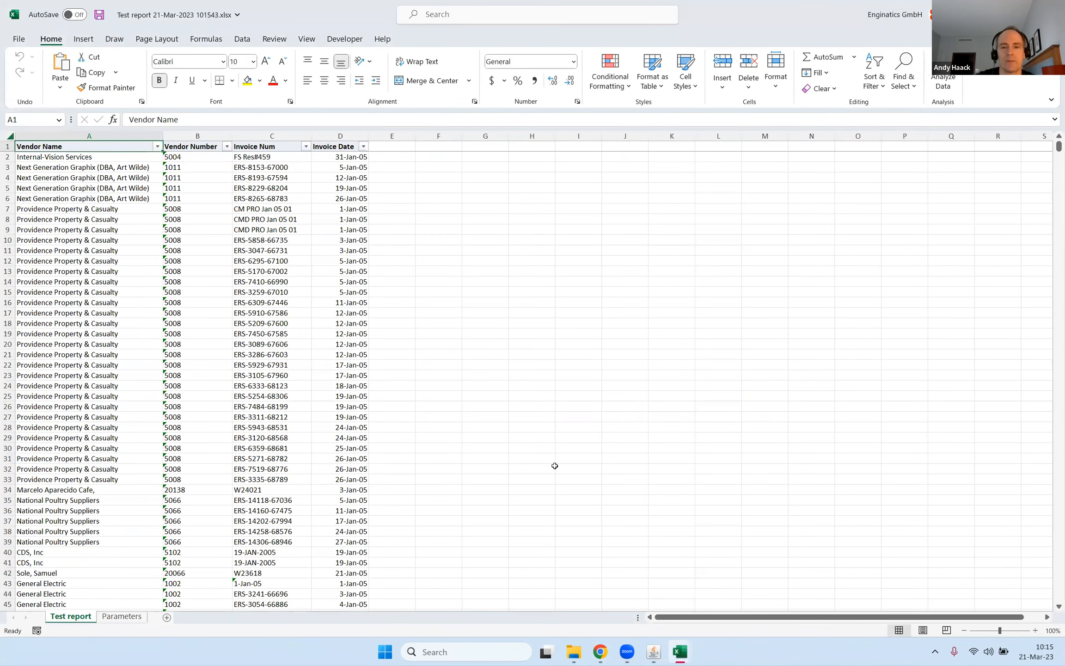
# Switch back to Oracle Applications and restore aia.* in the Test report's SQL in place of the two invoice columns.
pyautogui.moveTo(655, 651)
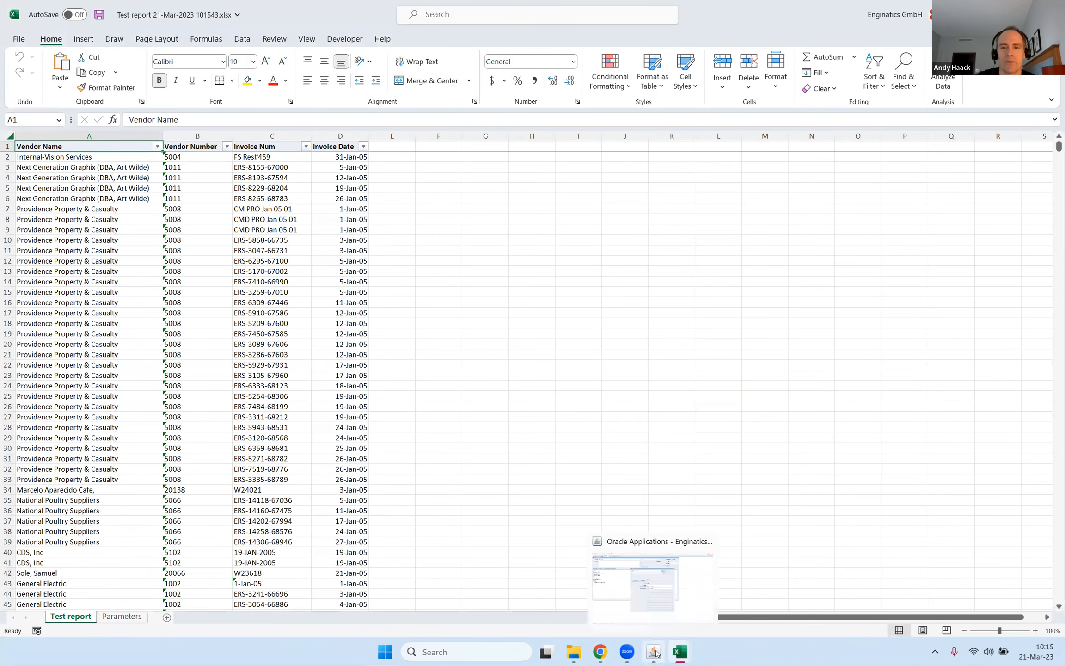
pyautogui.click(659, 597)
pyautogui.click(621, 160)
pyautogui.click(91, 195)
pyautogui.hotkey('ctrl', 'a')
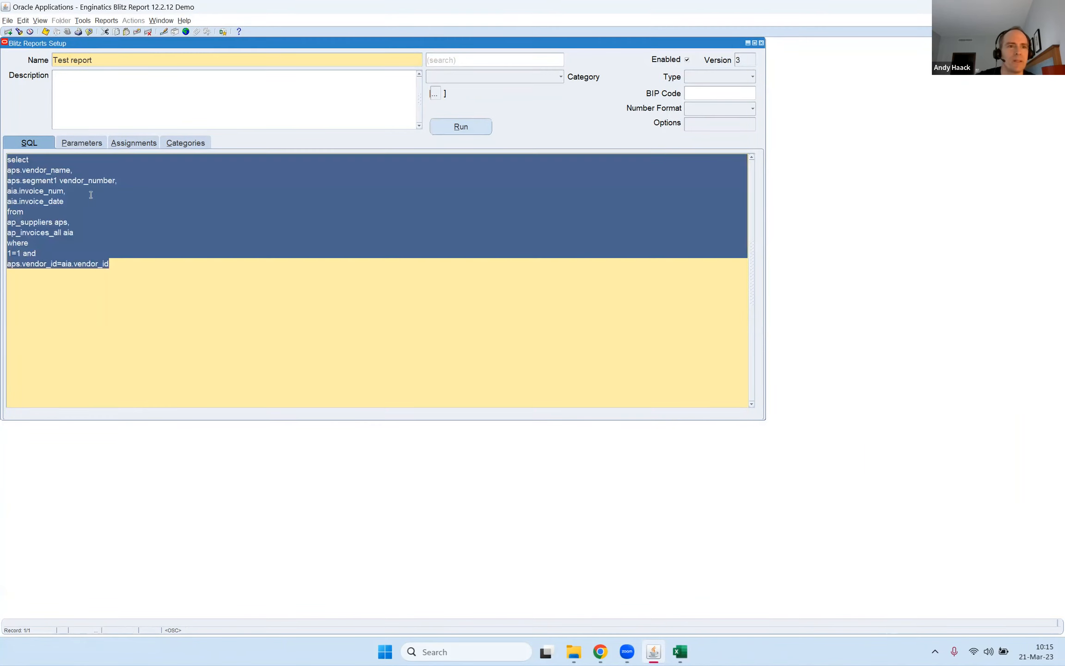
pyautogui.click(91, 198)
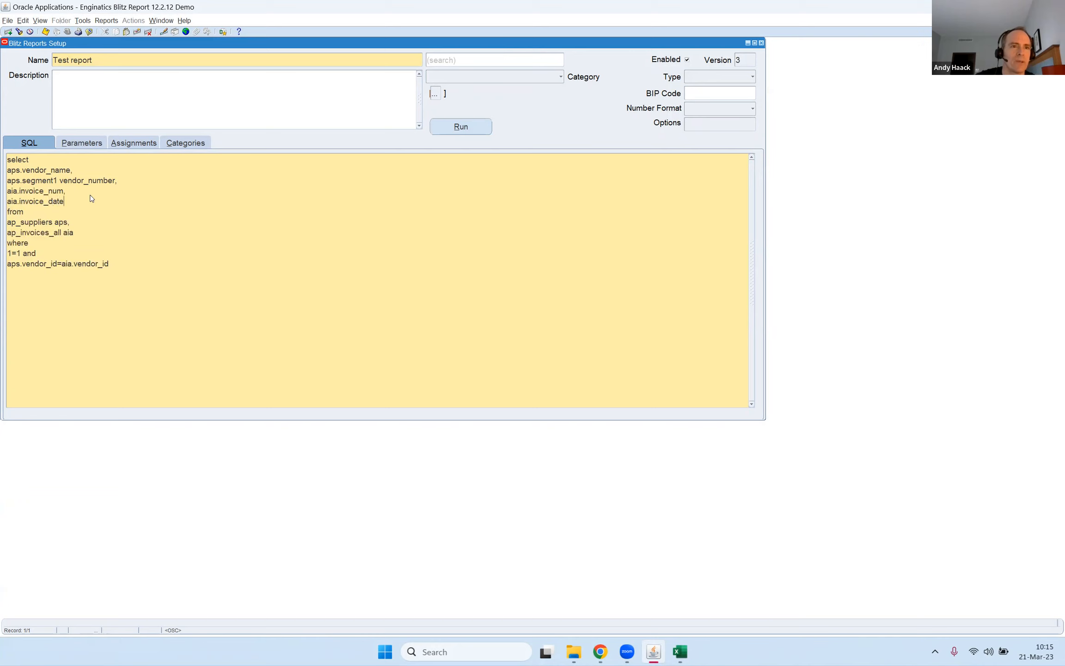
pyautogui.hotkey('shift', 'Up')
pyautogui.hotkey('ctrl', 'shift', 'Left')
pyautogui.hotkey('ctrl', 'shift', 'Left')
pyautogui.hotkey('ctrl', 'shift', 'Left')
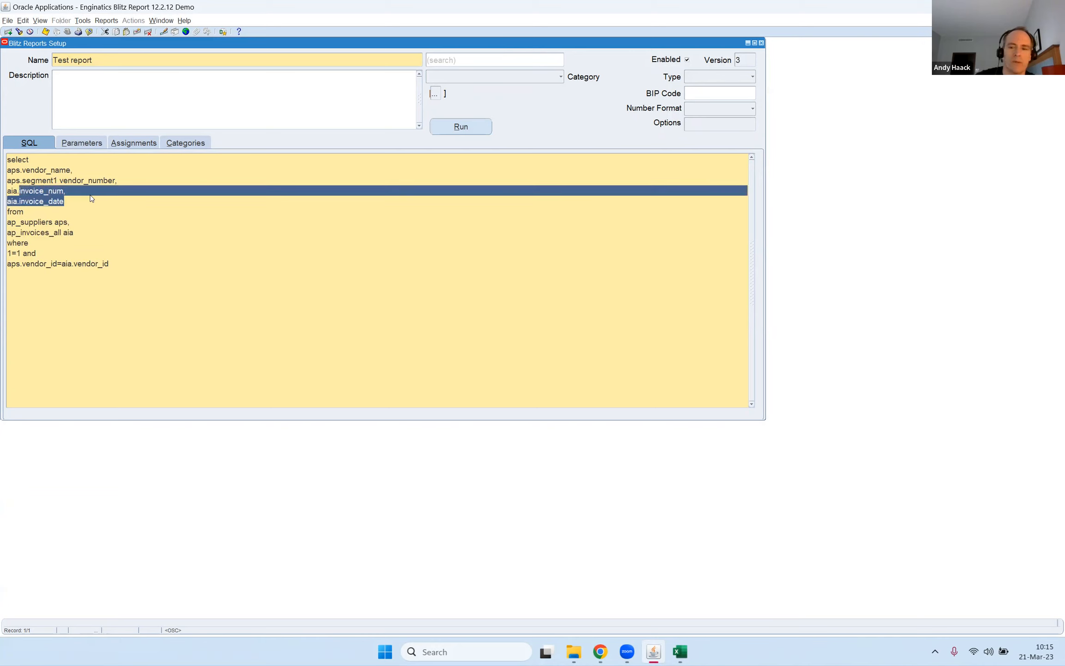
pyautogui.write('*')
# Bring up the Test report's run window and create a new template, arranging both windows so they are visible.
pyautogui.hotkey('alt', 'r')
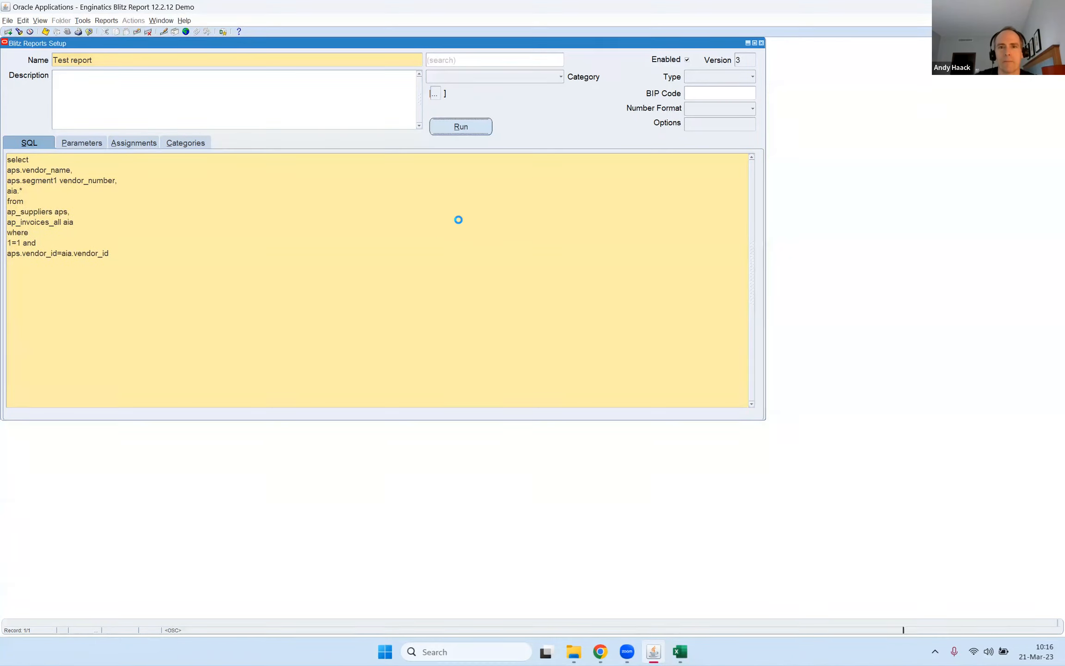
pyautogui.moveTo(441, 149); pyautogui.dragTo(237, 115)
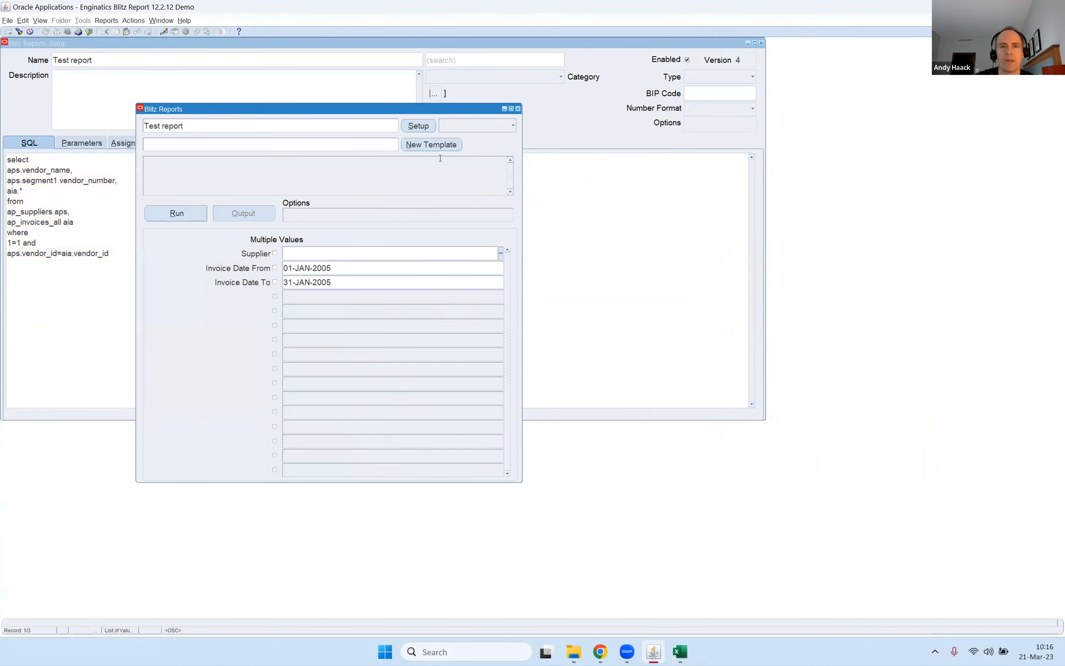
pyautogui.click(433, 145)
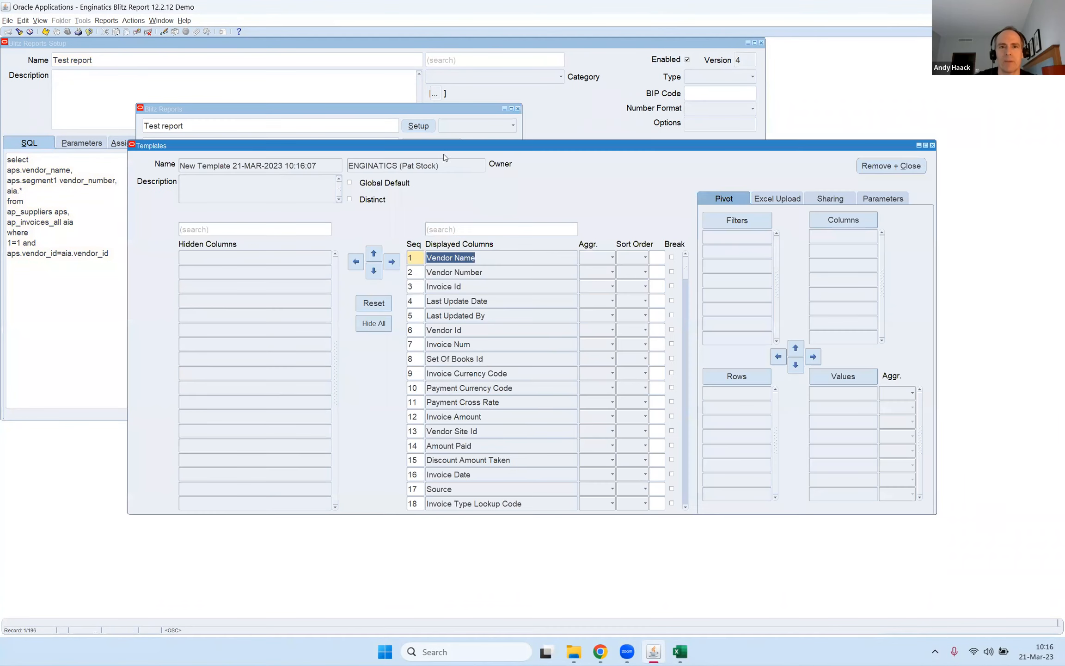
pyautogui.moveTo(439, 146); pyautogui.dragTo(520, 180)
pyautogui.moveTo(308, 111); pyautogui.dragTo(249, 91)
# Hide all template columns and bring back only Vendor Name and Vendor Number as displayed columns.
pyautogui.click(549, 235)
pyautogui.click(454, 358)
pyautogui.keyDown('shift'); pyautogui.click(318, 309); pyautogui.keyUp('shift')
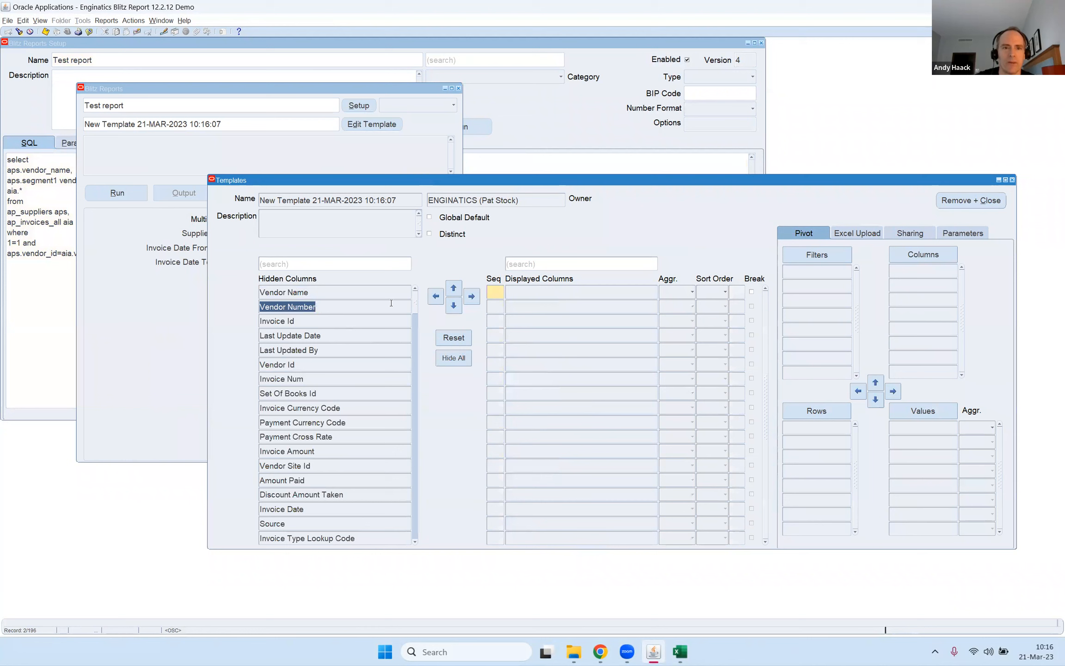
pyautogui.click(472, 296)
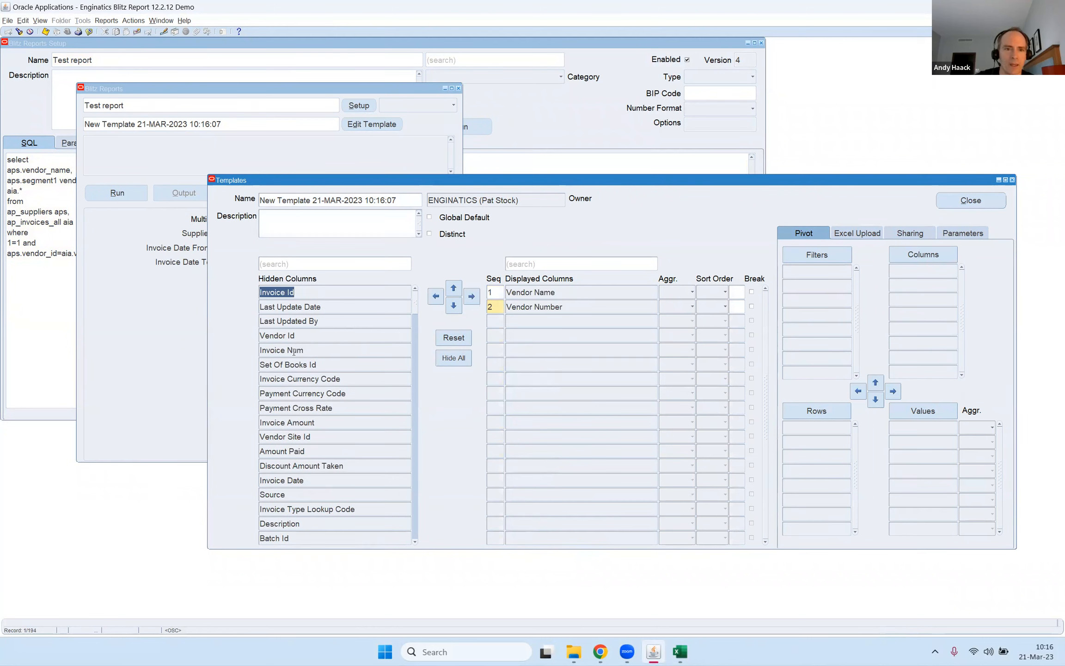
# Add Invoice Num, Invoice Currency Code, Invoice Amount, Amount Paid, Invoice Date, Source and Invoice Type Lookup Code to the displayed columns.
pyautogui.click(311, 351)
pyautogui.keyDown('ctrl'); pyautogui.click(306, 380); pyautogui.keyUp('ctrl')
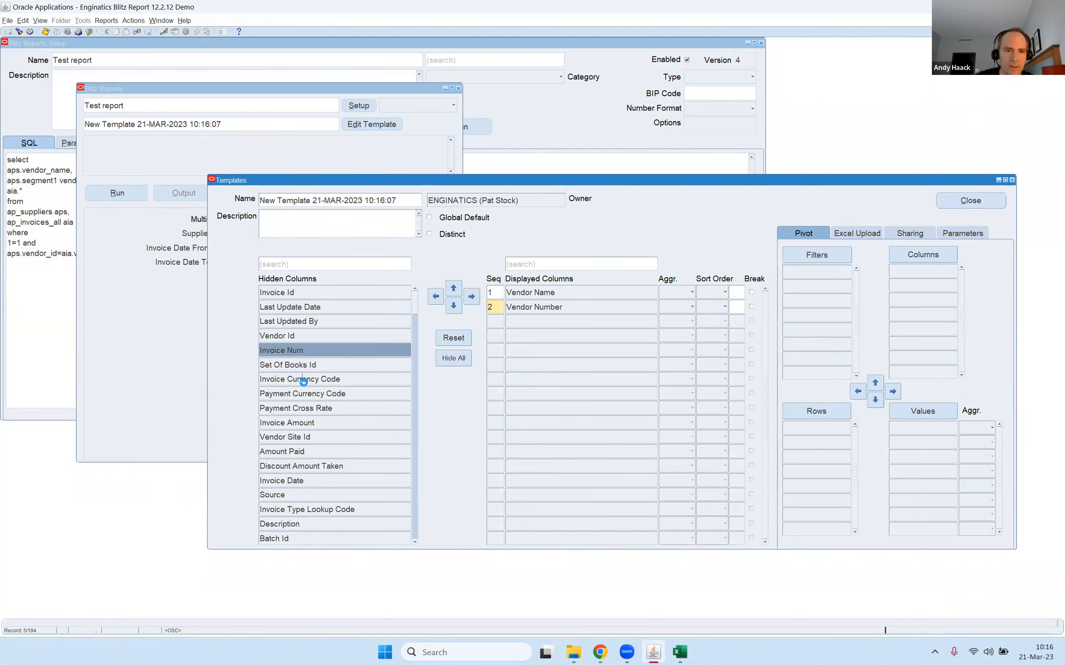
pyautogui.keyDown('ctrl'); pyautogui.click(293, 422); pyautogui.keyUp('ctrl')
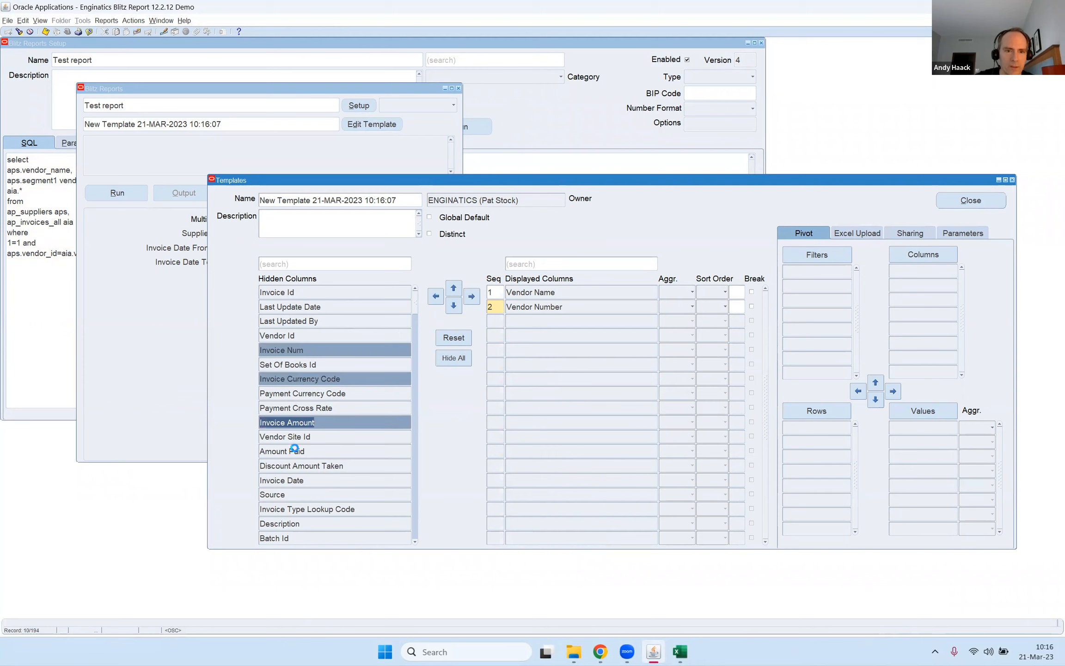
pyautogui.keyDown('ctrl'); pyautogui.click(294, 449); pyautogui.keyUp('ctrl')
pyautogui.keyDown('ctrl'); pyautogui.click(285, 483); pyautogui.keyUp('ctrl')
pyautogui.keyDown('ctrl'); pyautogui.click(283, 497); pyautogui.keyUp('ctrl')
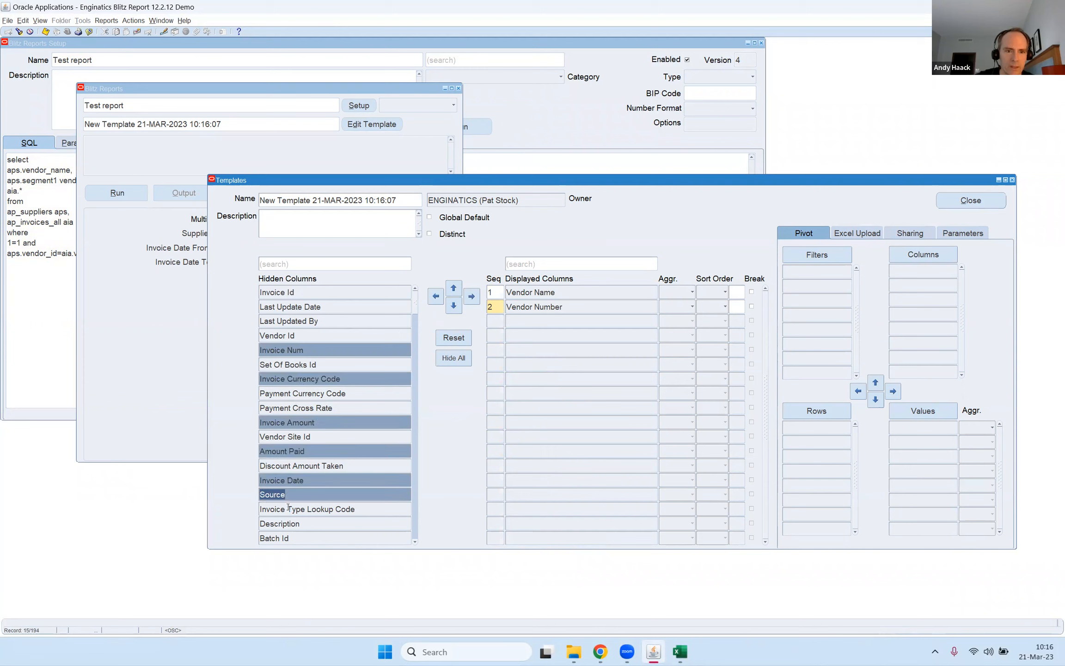
pyautogui.keyDown('ctrl'); pyautogui.click(287, 509); pyautogui.keyUp('ctrl')
pyautogui.click(472, 297)
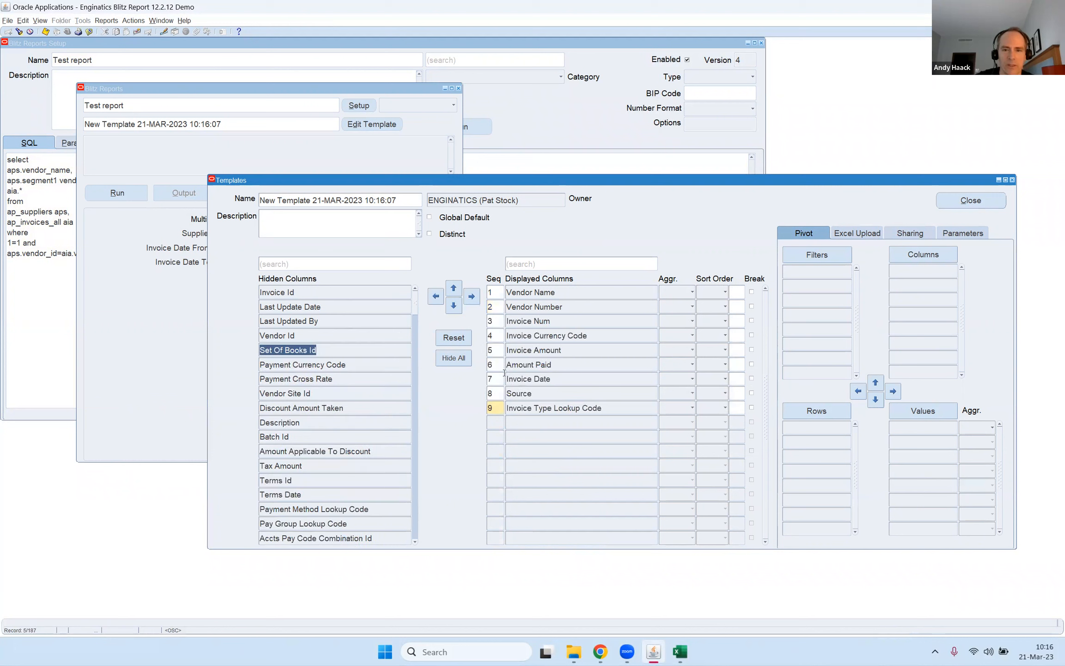
# Move Invoice Currency Code, Invoice Amount and Amount Paid below Invoice Type Lookup Code in the displayed column order.
pyautogui.click(538, 337)
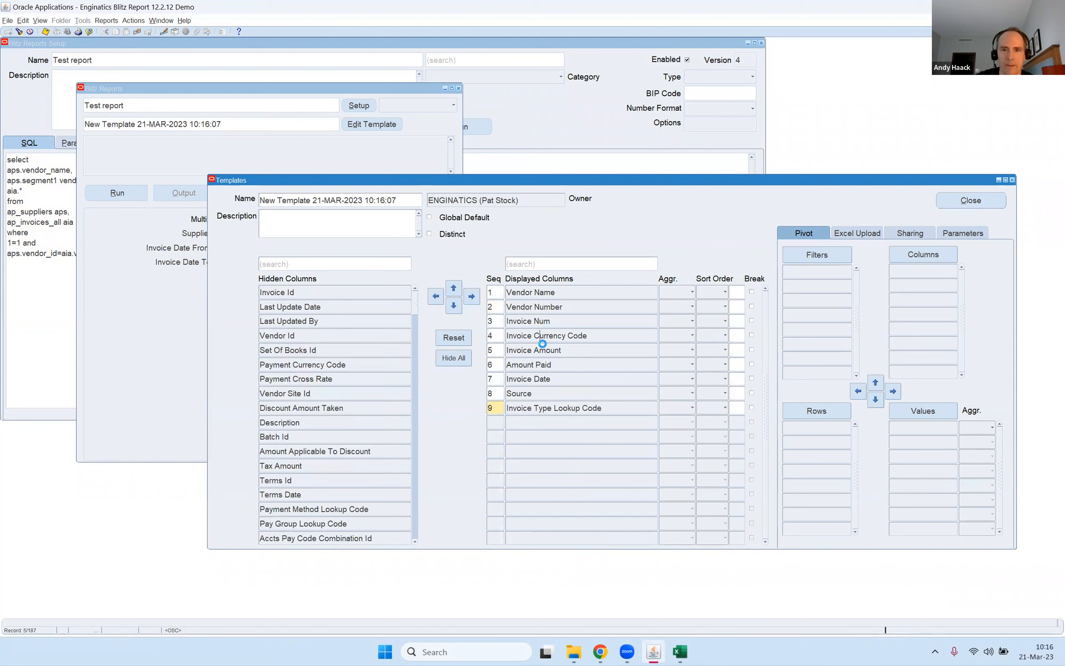
pyautogui.keyDown('shift'); pyautogui.click(527, 365); pyautogui.keyUp('shift')
pyautogui.click(454, 306)
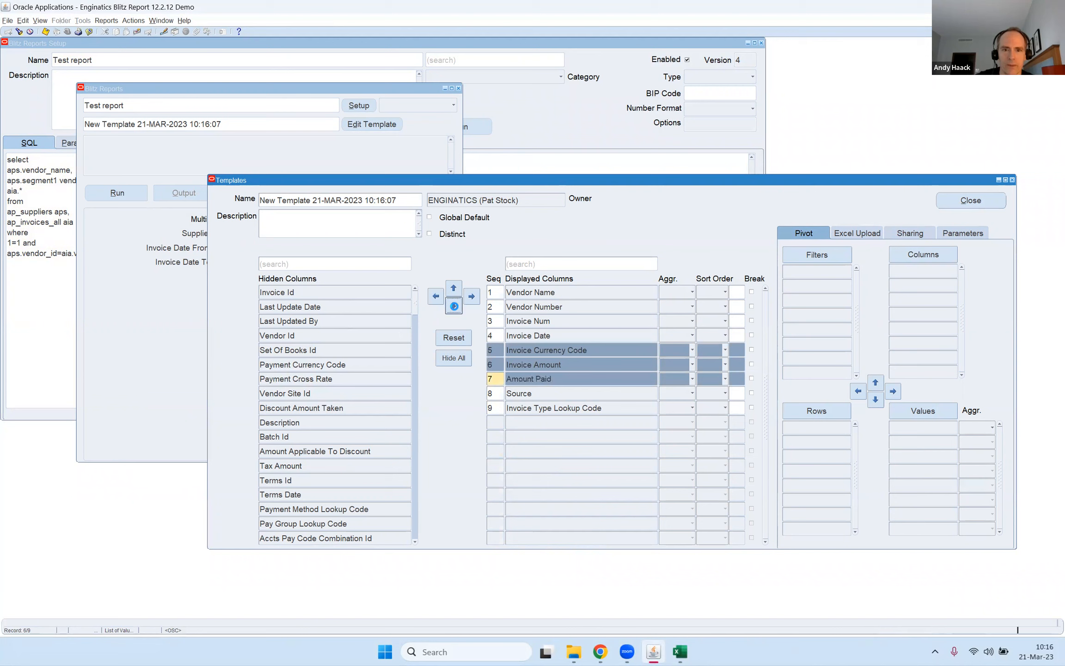
pyautogui.click(454, 306)
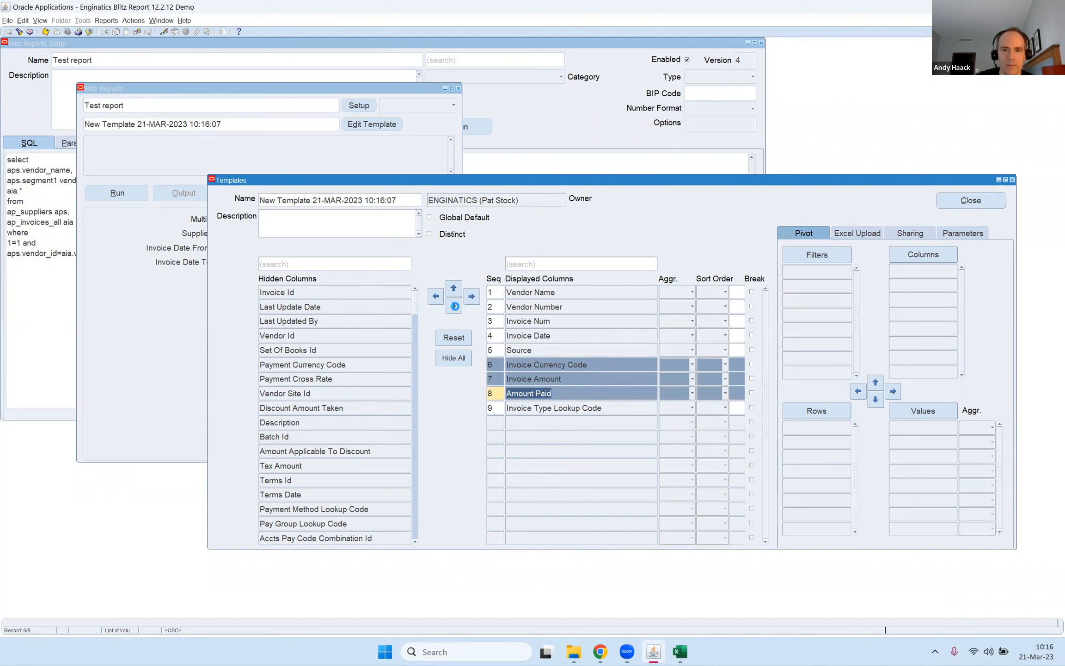
pyautogui.click(455, 307)
pyautogui.click(592, 332)
# Run the Test report with the new template and check the columns and rows of its Excel output.
pyautogui.click(124, 194)
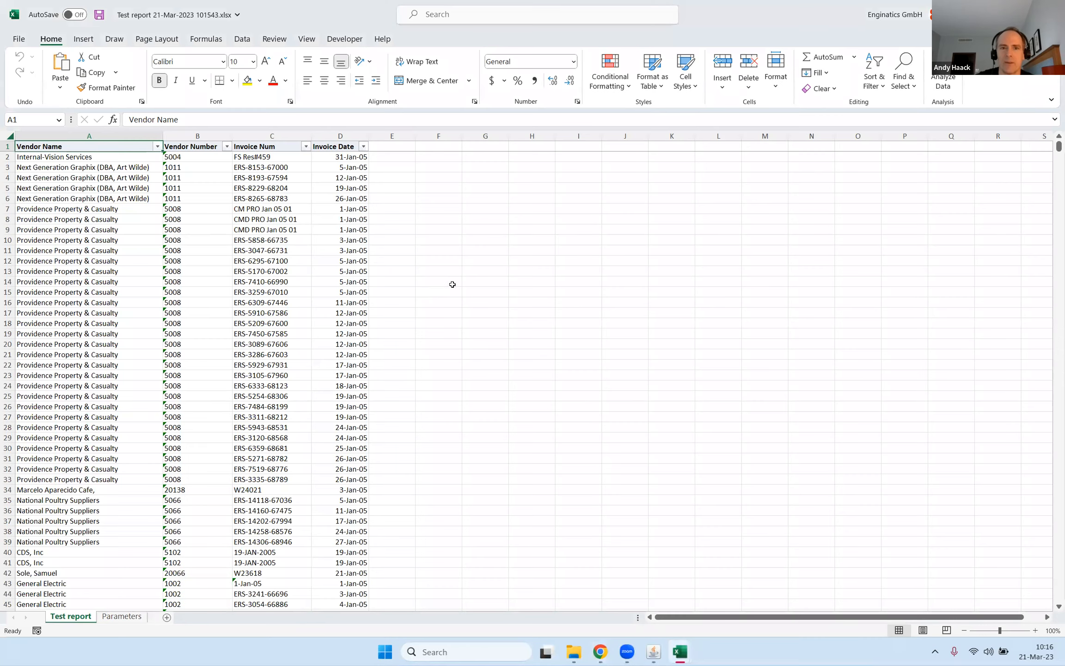
pyautogui.click(483, 285)
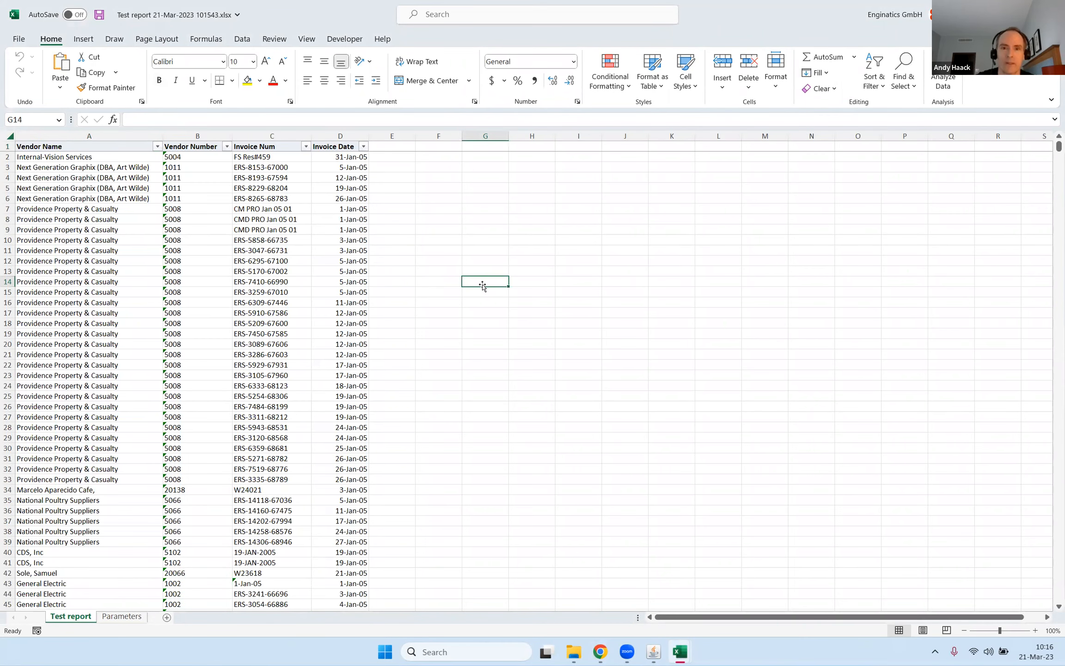
pyautogui.hotkey('alt', 'Tab')
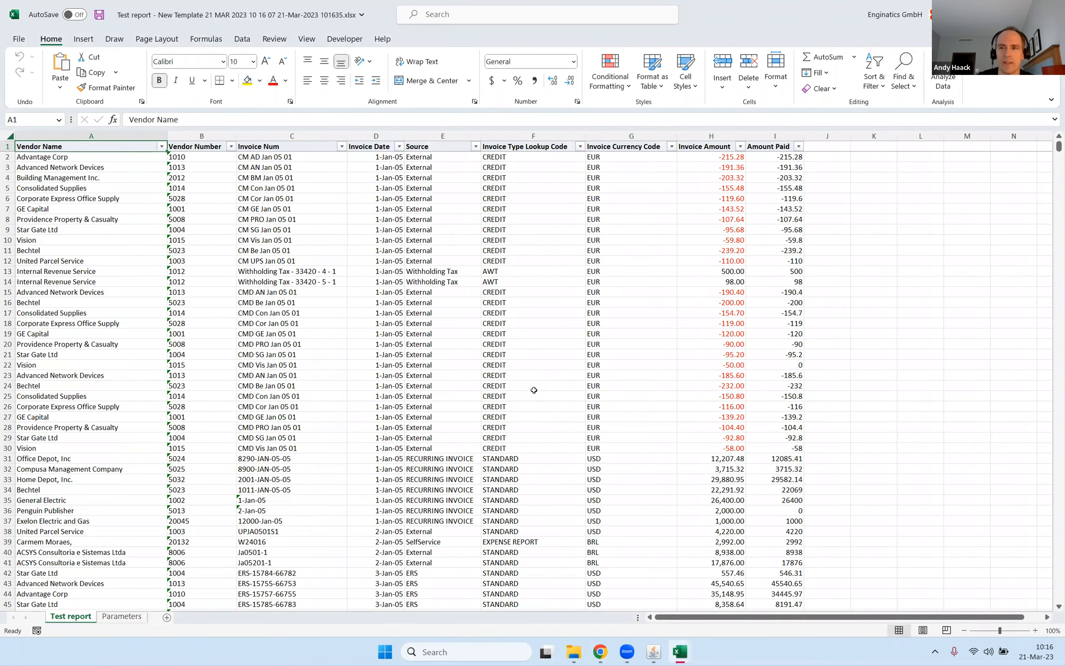
pyautogui.hotkey('ctrl', 'shift', 'Down')
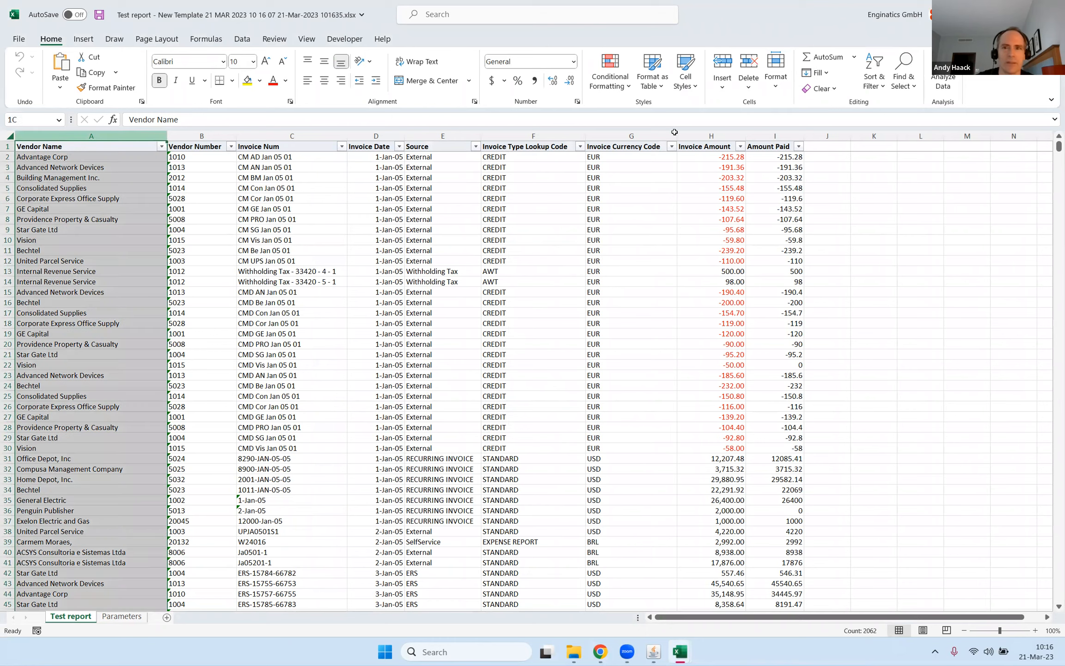
pyautogui.hotkey('ctrl', 'shift', 'Right')
pyautogui.click(510, 241)
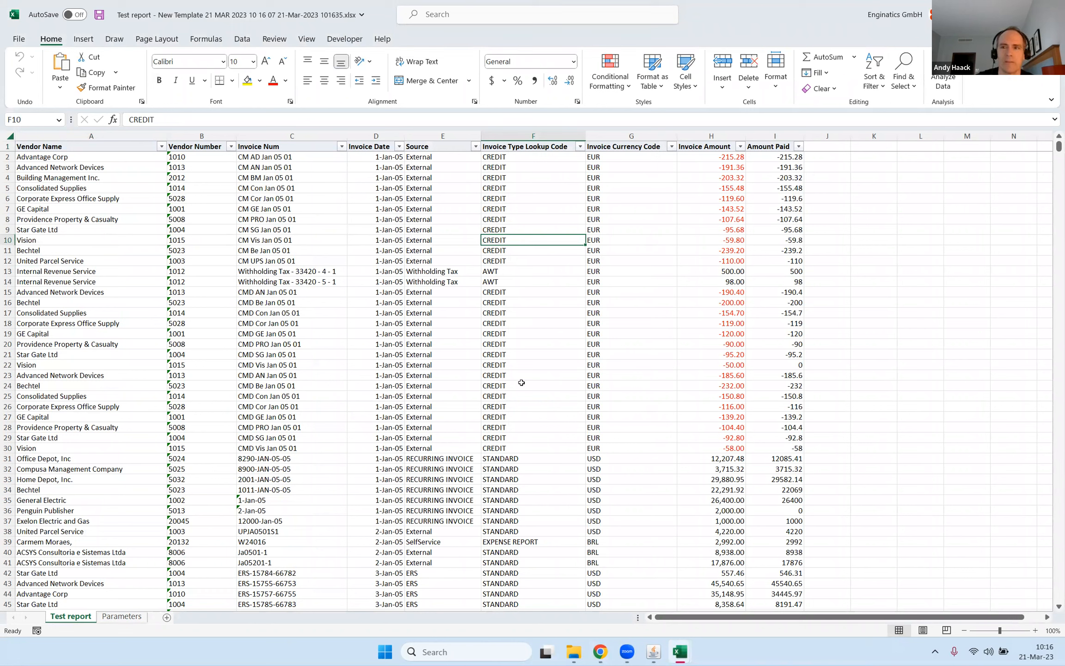
# Return to the template in Oracle Applications, enable Break on the Source column, and run the report.
pyautogui.moveTo(661, 654)
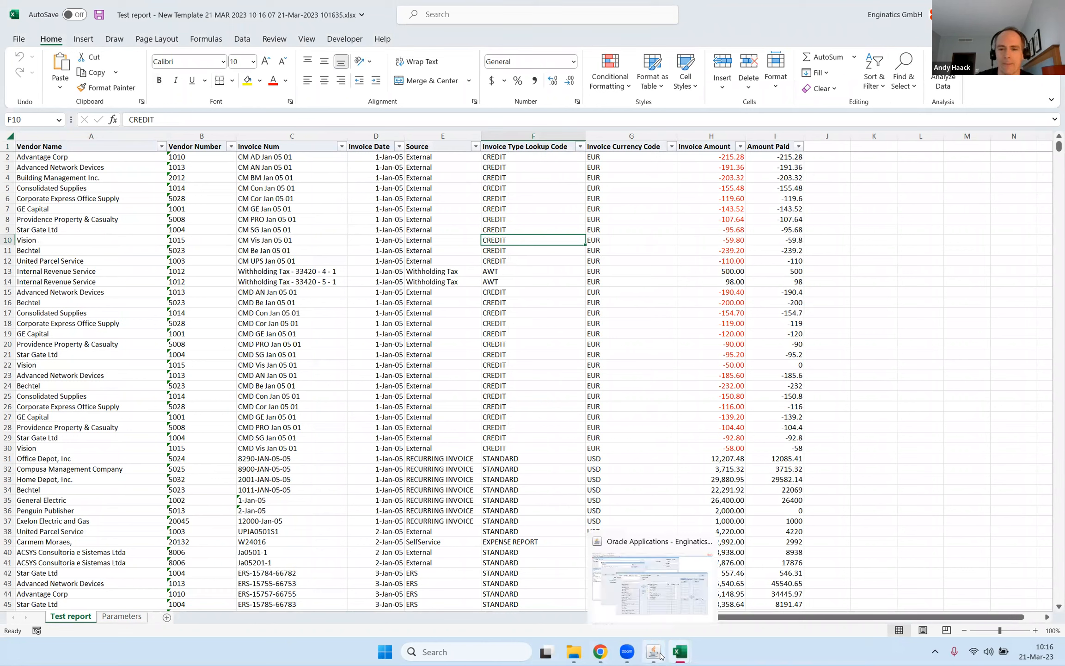
pyautogui.click(661, 619)
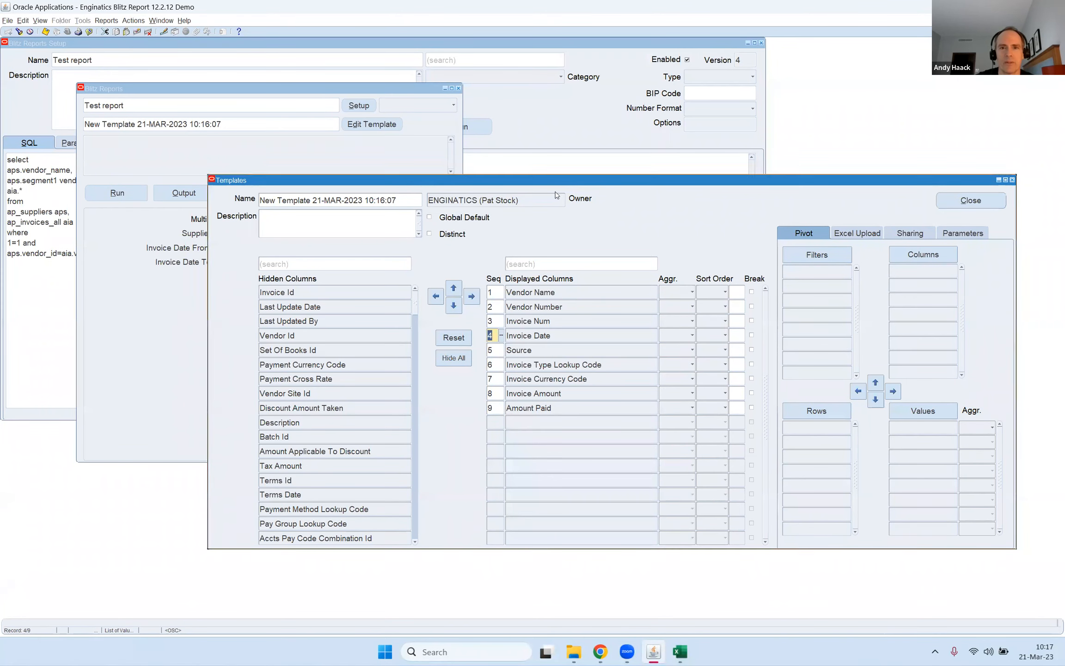
pyautogui.click(521, 354)
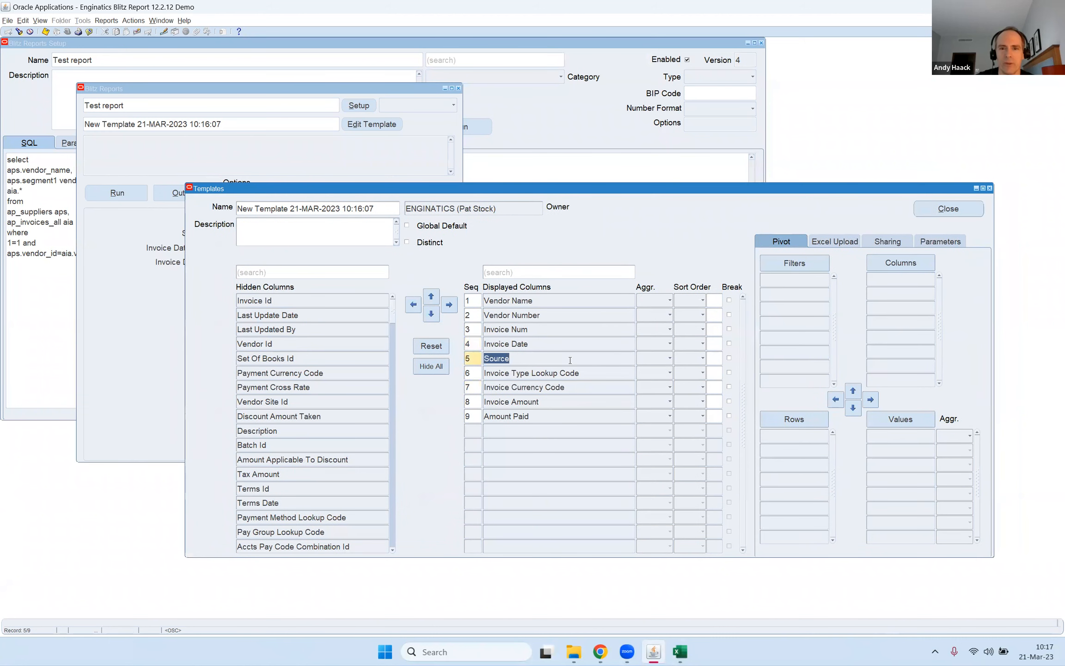
pyautogui.click(729, 358)
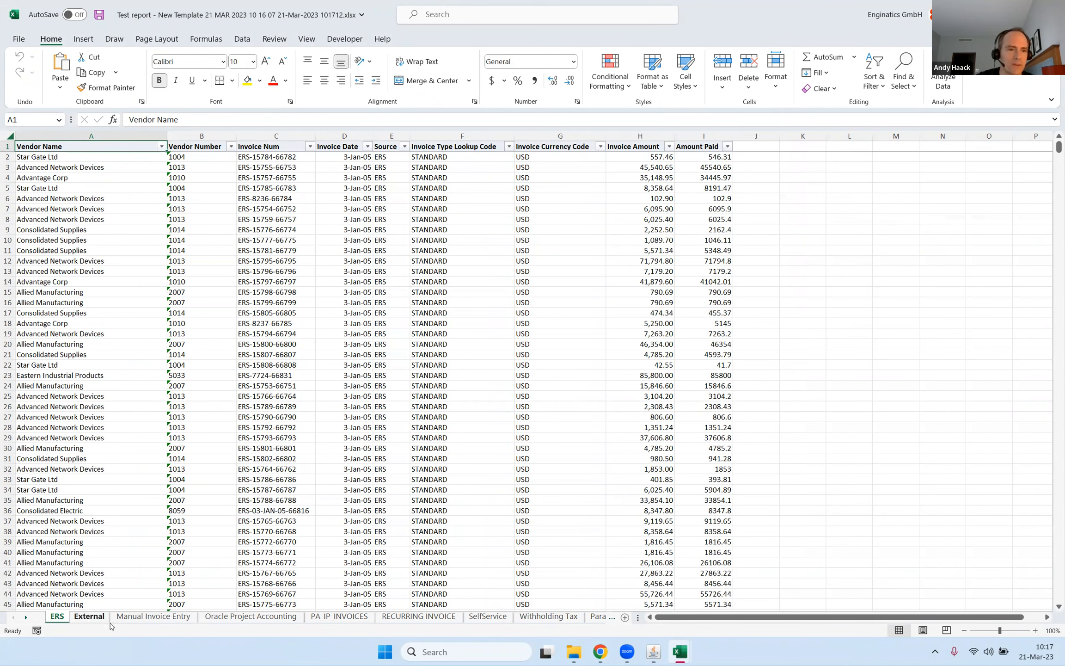
# Examine the per-source sheets of the Excel output from External through SelfService and switch back to Oracle Applications.
pyautogui.click(91, 619)
pyautogui.click(161, 619)
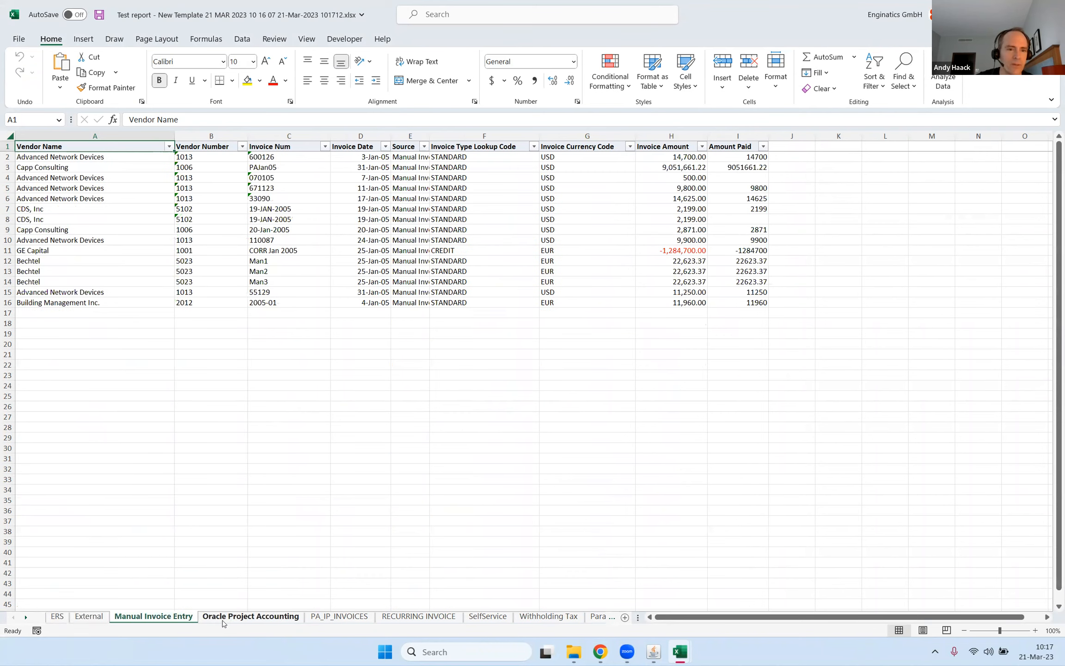
pyautogui.click(240, 618)
pyautogui.click(314, 619)
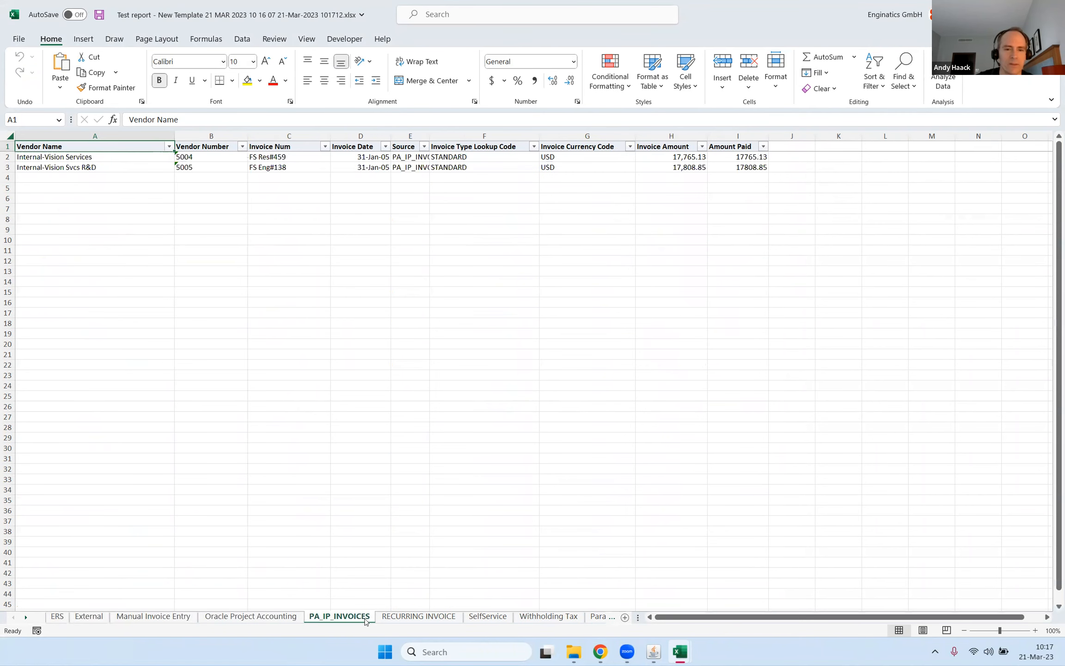
pyautogui.click(407, 618)
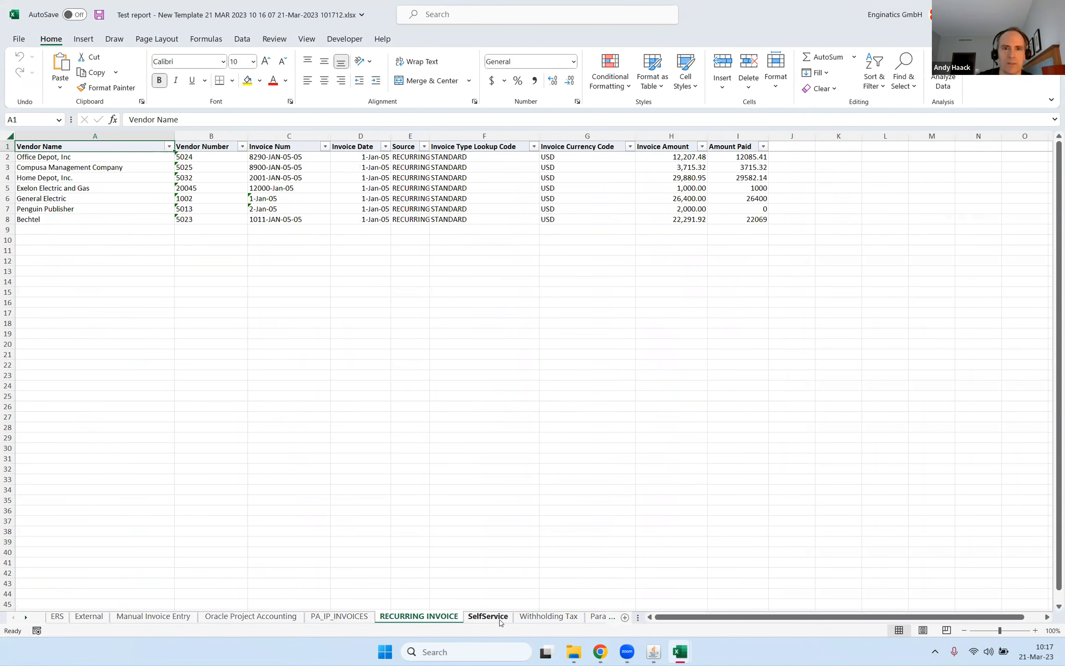
pyautogui.click(500, 621)
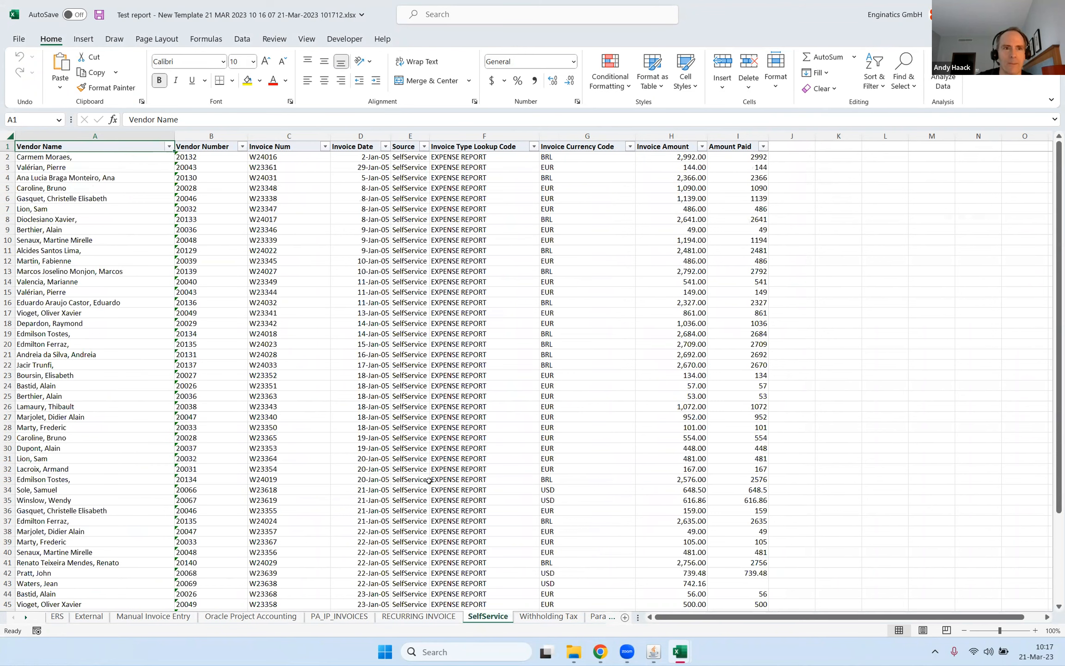
pyautogui.moveTo(653, 650)
pyautogui.click(660, 621)
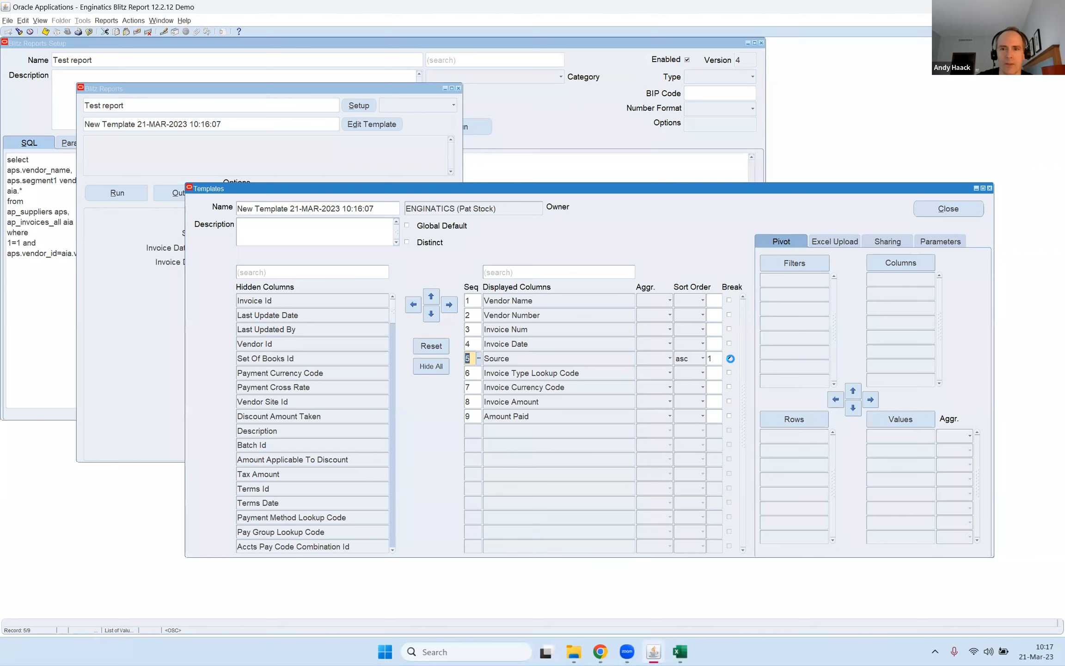
# Add Source and Invoice Type Lookup Code to the template's pivot rows, and Invoice Amount and Amount Paid to its values.
pyautogui.click(493, 358)
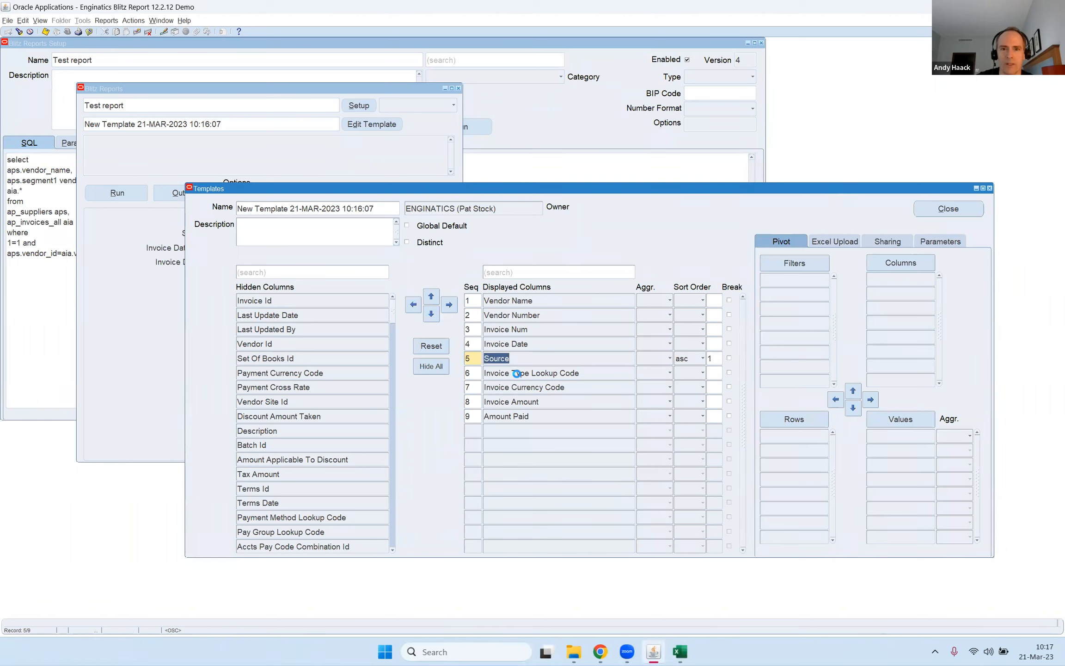
pyautogui.keyDown('shift'); pyautogui.click(517, 374); pyautogui.keyUp('shift')
pyautogui.click(794, 419)
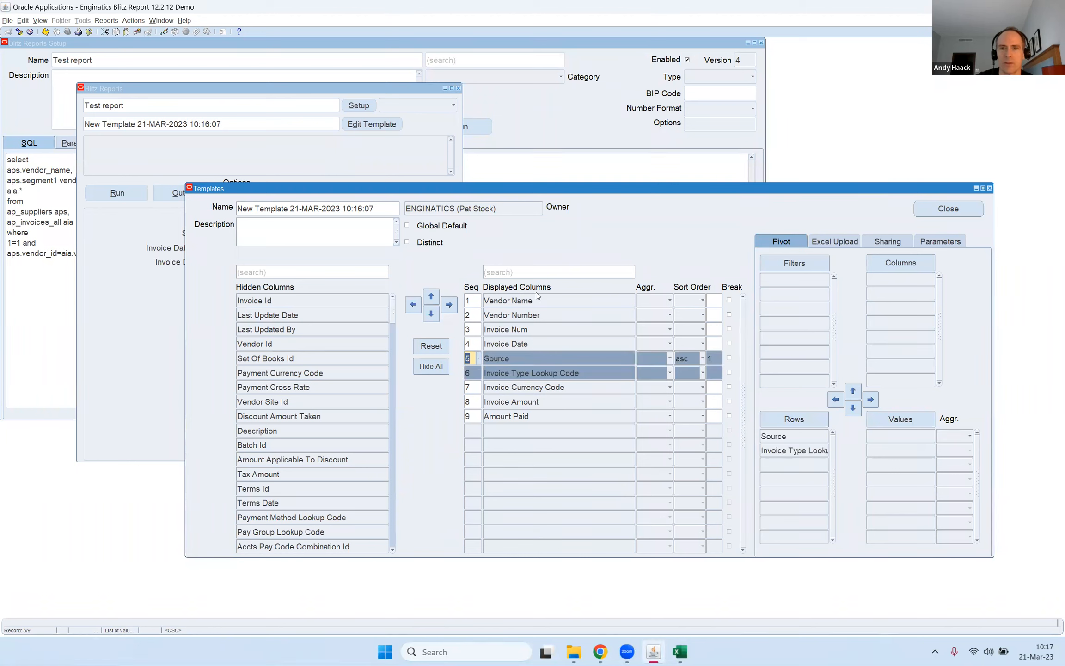
pyautogui.keyDown('shift'); pyautogui.click(532, 415); pyautogui.keyUp('shift')
pyautogui.click(534, 404)
pyautogui.keyDown('shift'); pyautogui.click(522, 415); pyautogui.keyUp('shift')
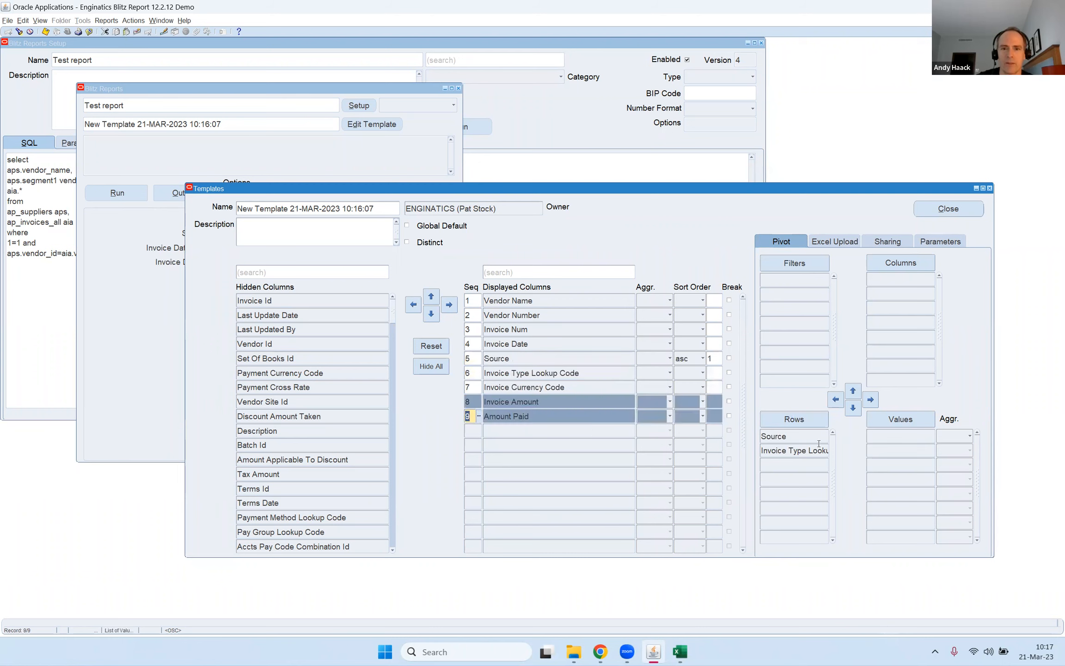
pyautogui.click(890, 421)
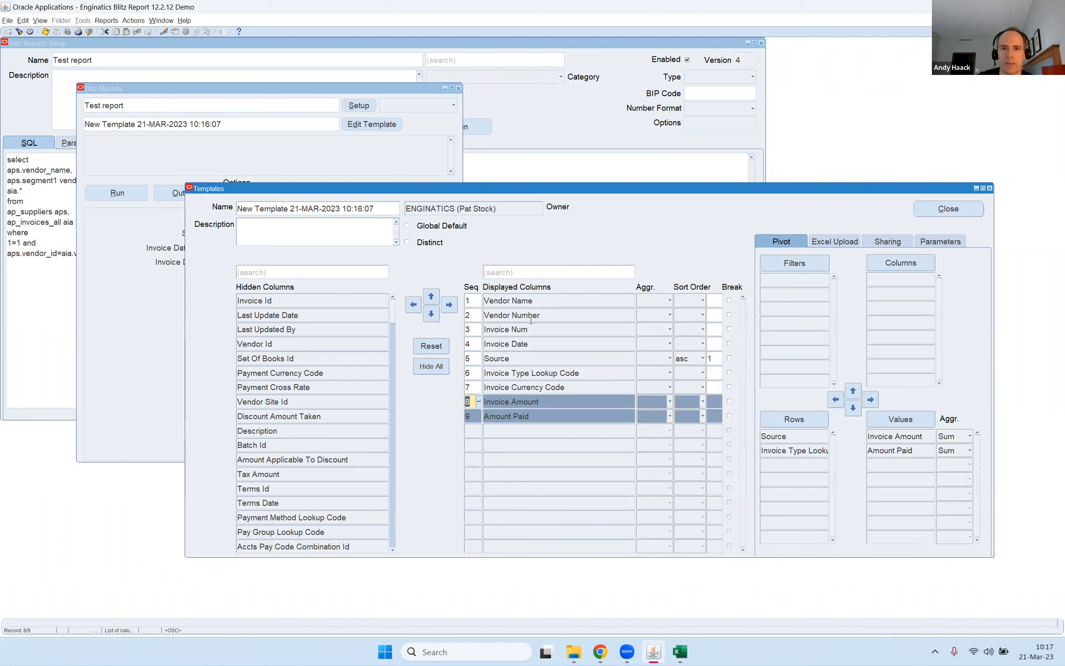
# Add Invoice Currency Code to the template's pivot columns and run the report.
pyautogui.click(532, 387)
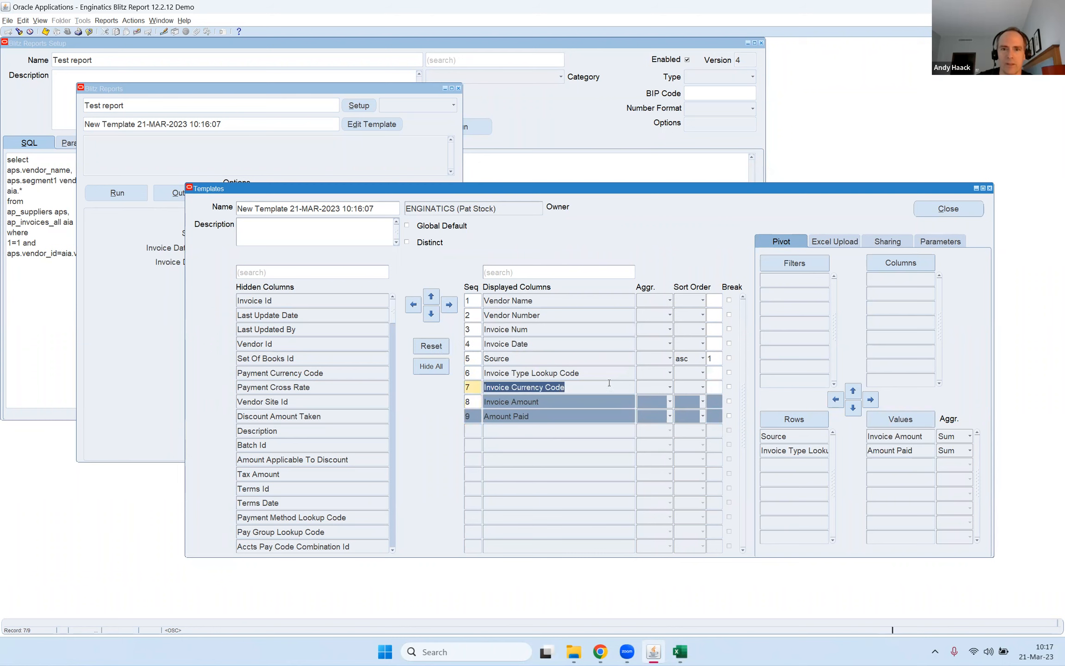
pyautogui.click(884, 266)
pyautogui.click(136, 192)
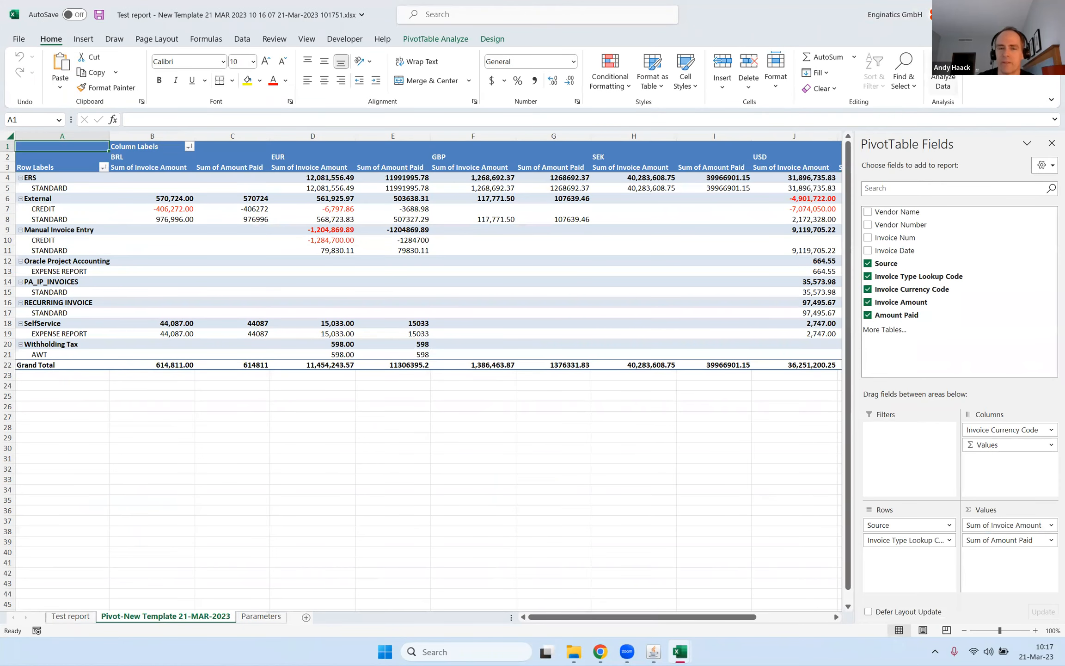
# Review the Test report, pivot and Parameters sheets of the Excel output, including the SQL and invoice date parameters.
pyautogui.click(70, 616)
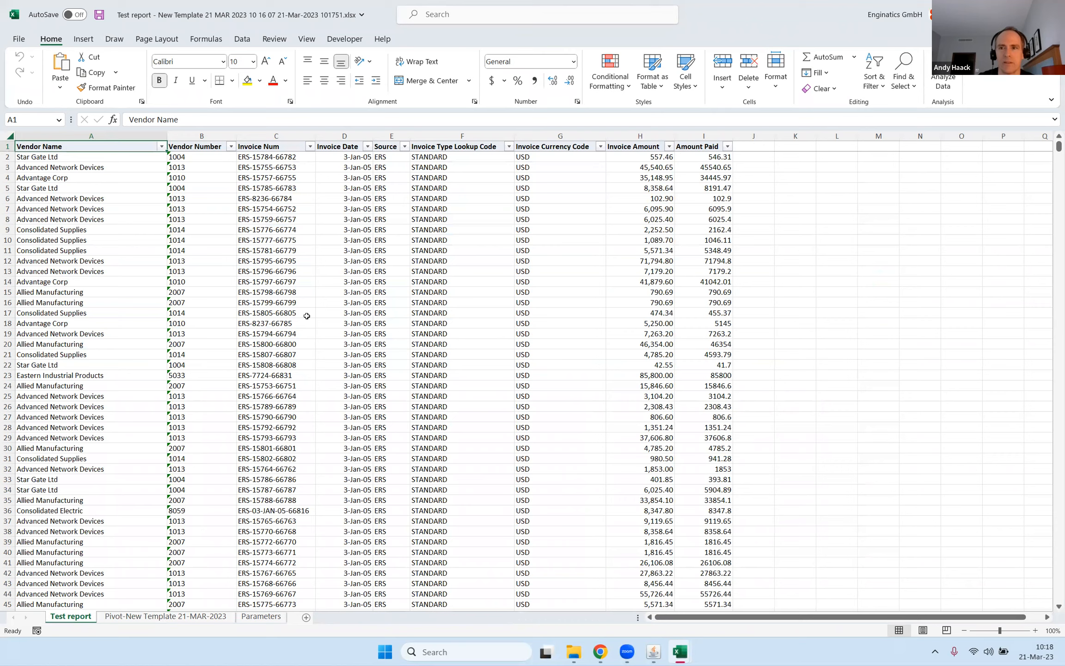
pyautogui.click(158, 617)
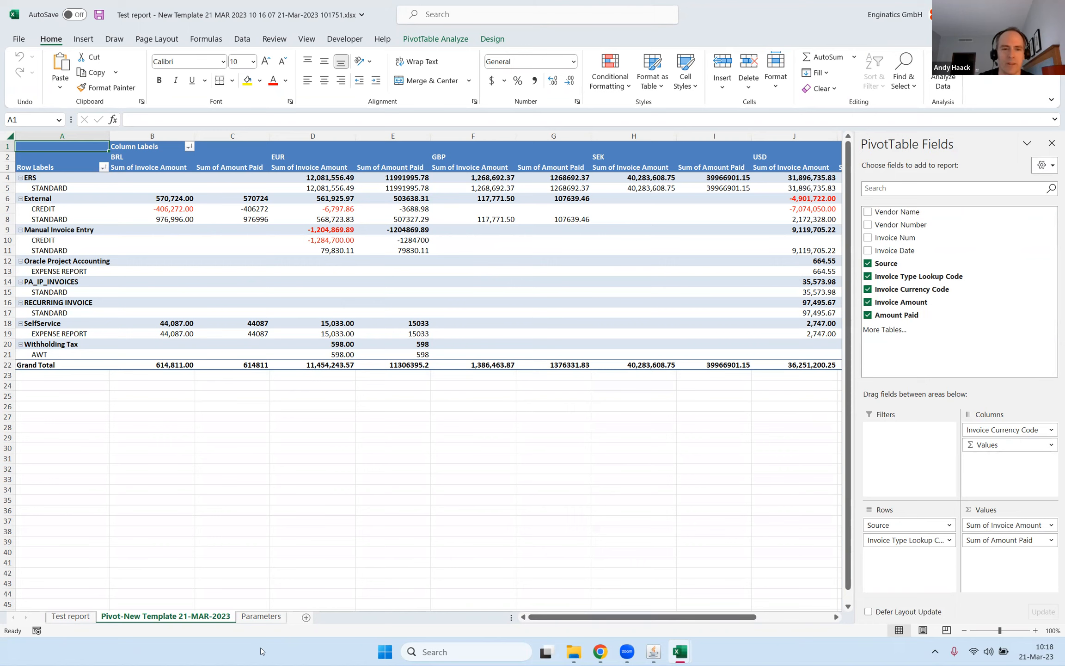
pyautogui.click(259, 617)
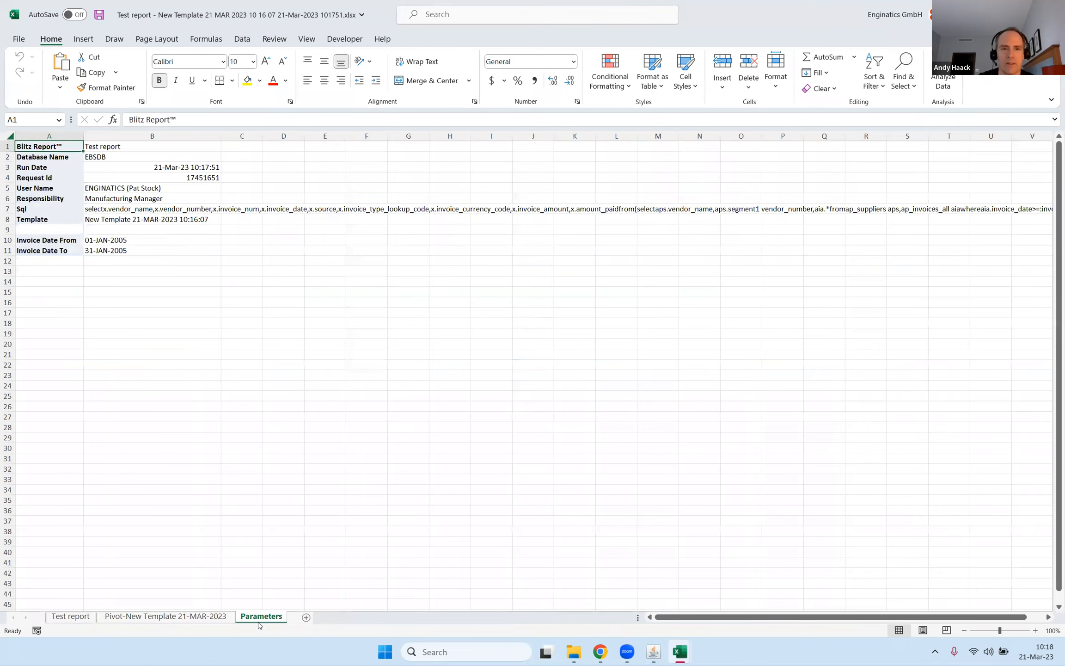
pyautogui.doubleClick(112, 209)
pyautogui.press('Escape')
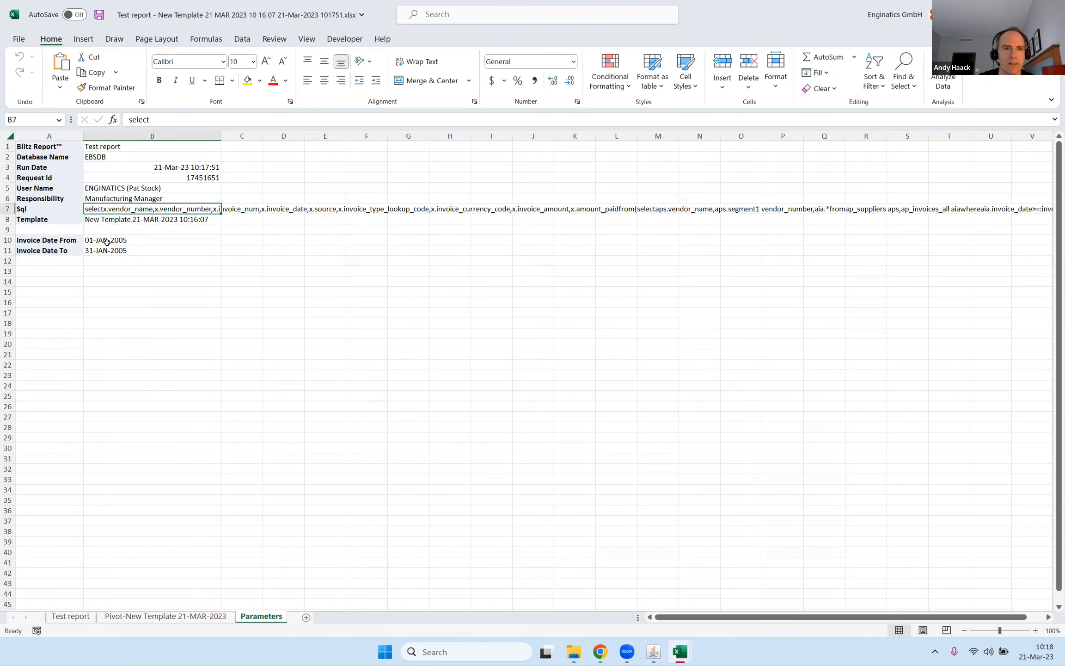
pyautogui.moveTo(107, 239); pyautogui.dragTo(111, 249)
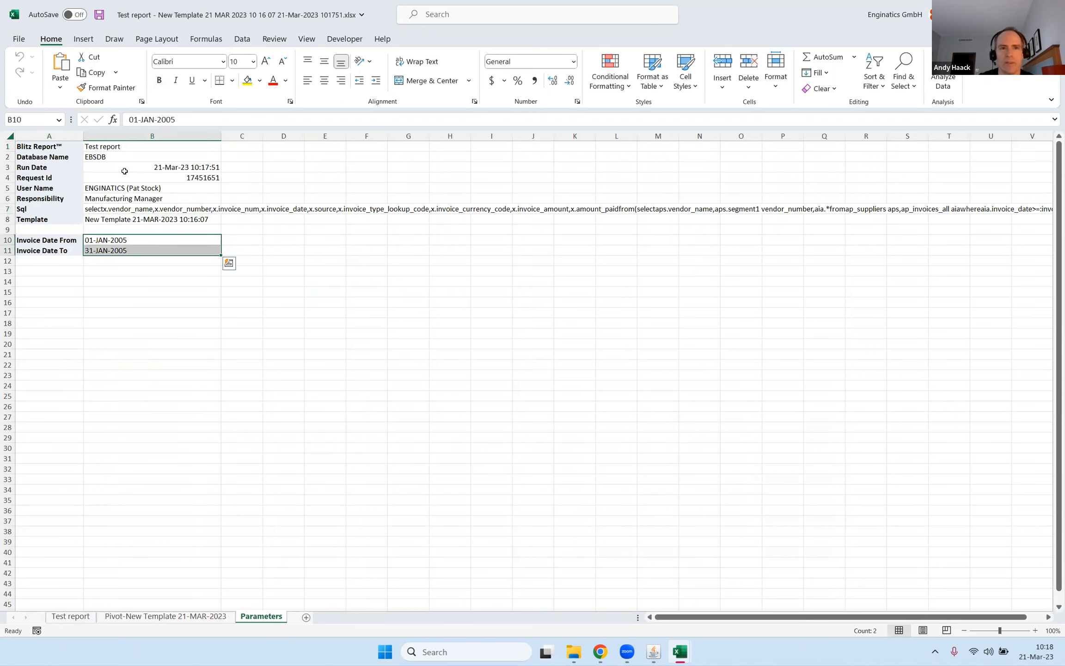
# Return to the pivot sheet and move Source below Invoice Type Lookup Code in the row fields.
pyautogui.click(169, 616)
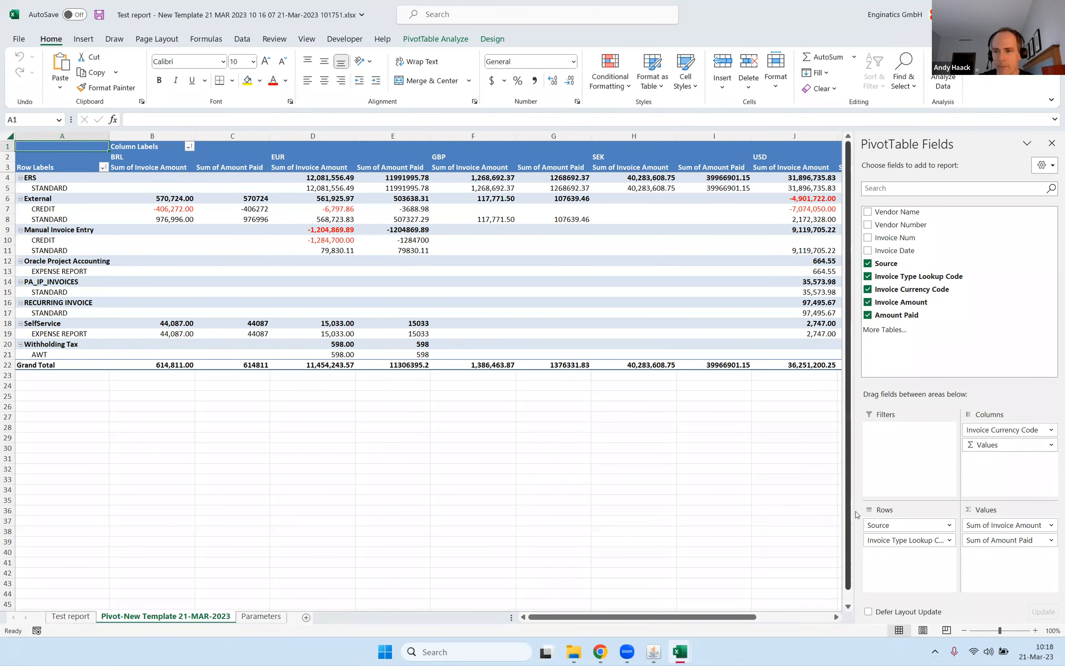
pyautogui.moveTo(887, 527); pyautogui.dragTo(890, 547)
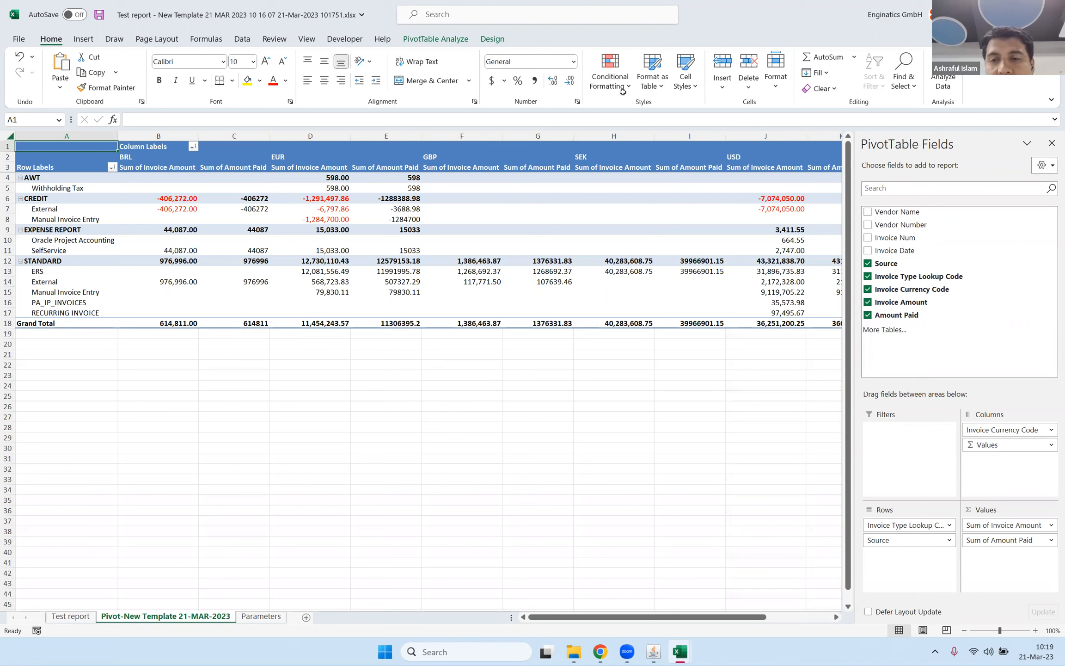
pyautogui.moveTo(661, 656)
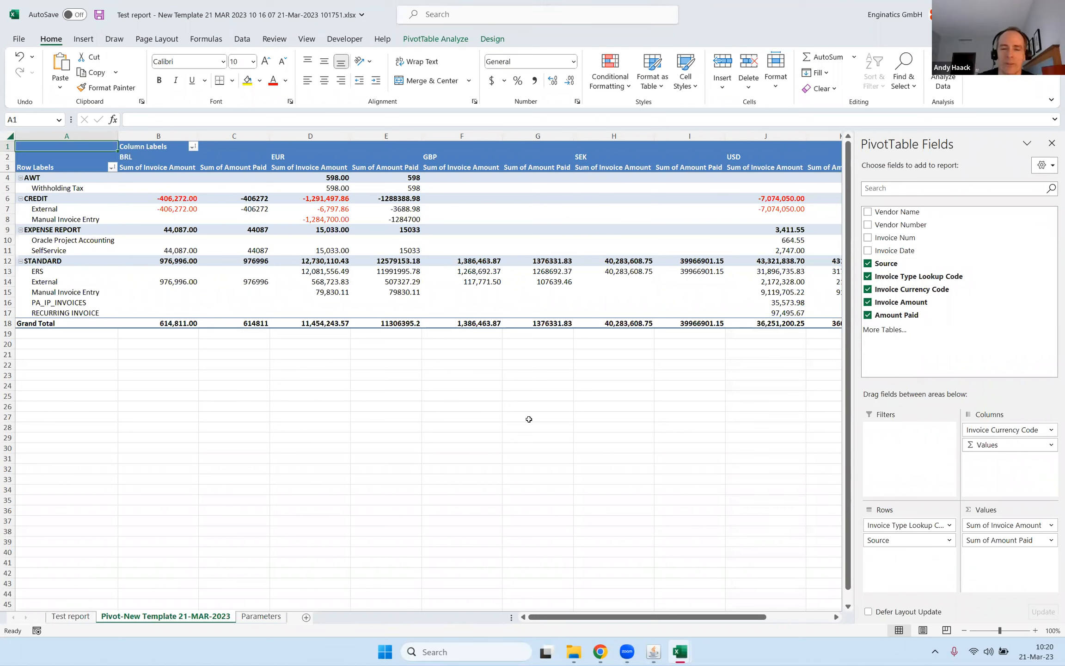
pyautogui.click(656, 652)
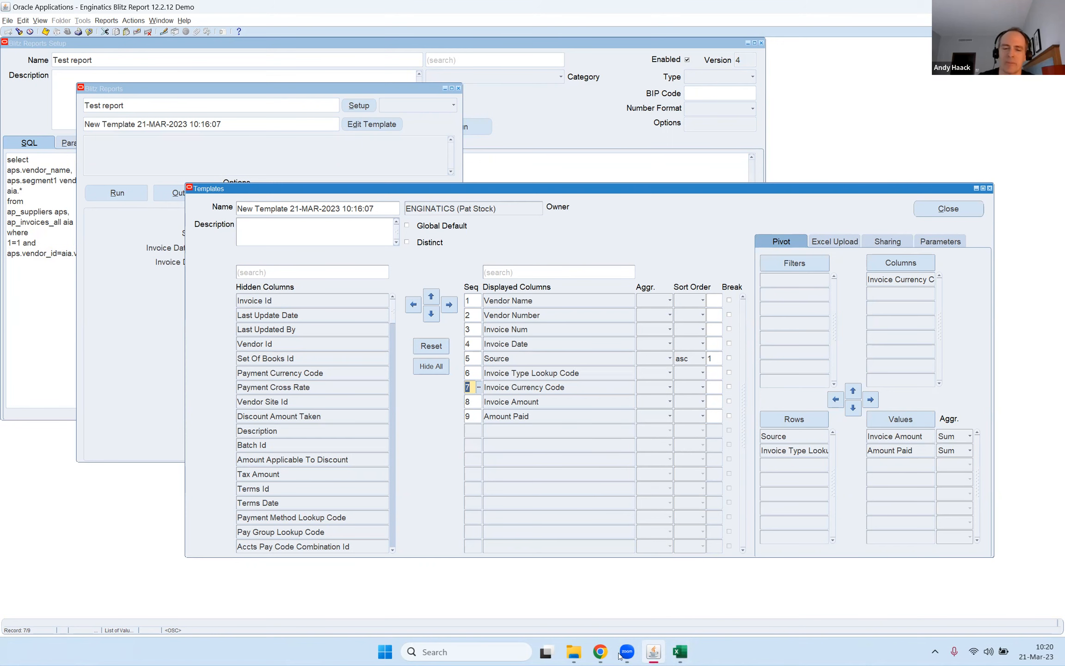
pyautogui.moveTo(686, 654)
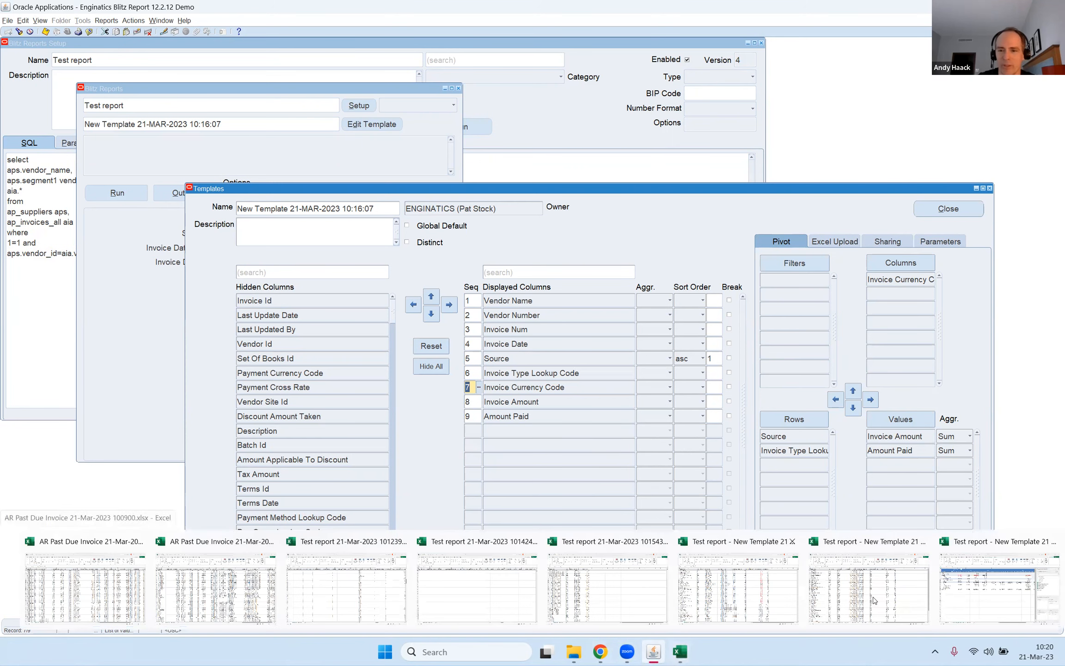
pyautogui.click(960, 601)
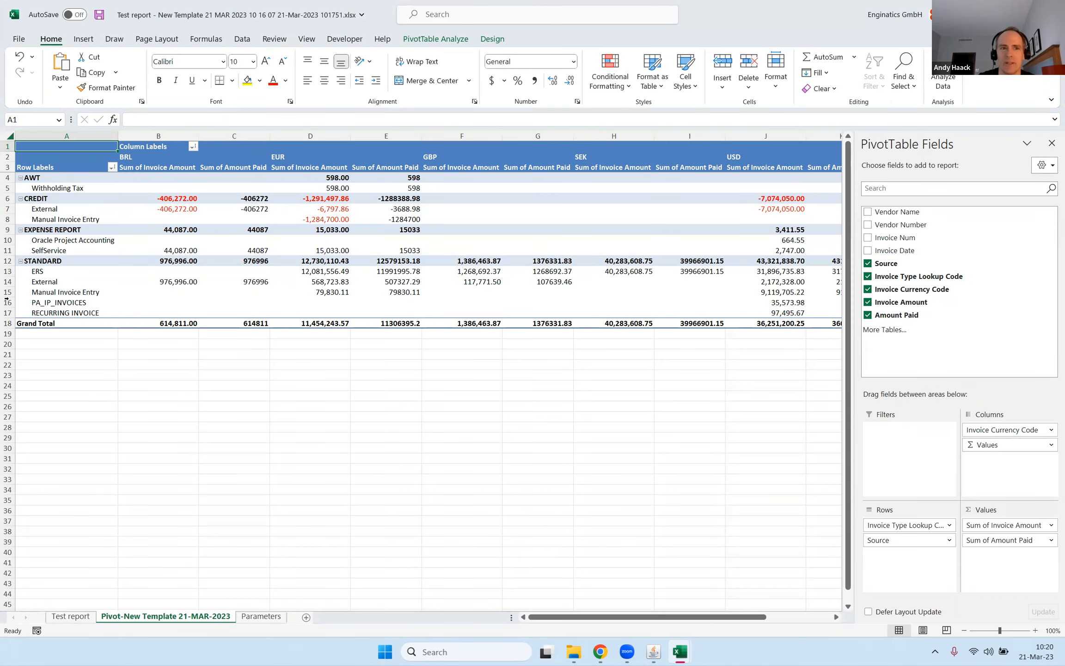
# Remove Invoice Currency Code from the pivot table's column fields.
pyautogui.moveTo(895, 526); pyautogui.dragTo(926, 562)
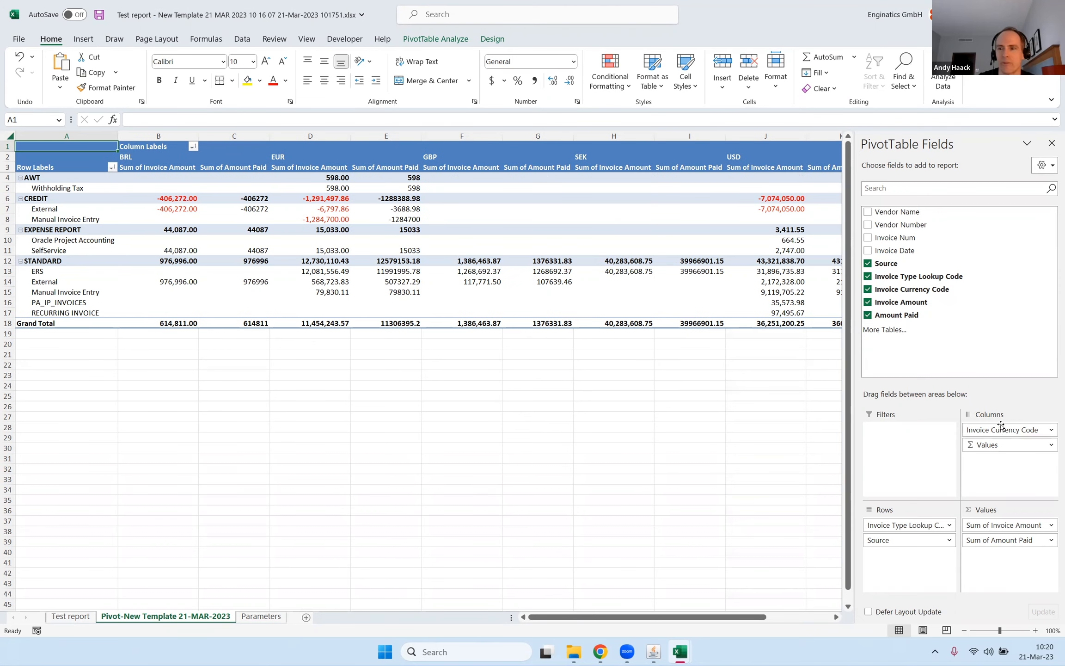
pyautogui.moveTo(999, 430); pyautogui.dragTo(439, 370)
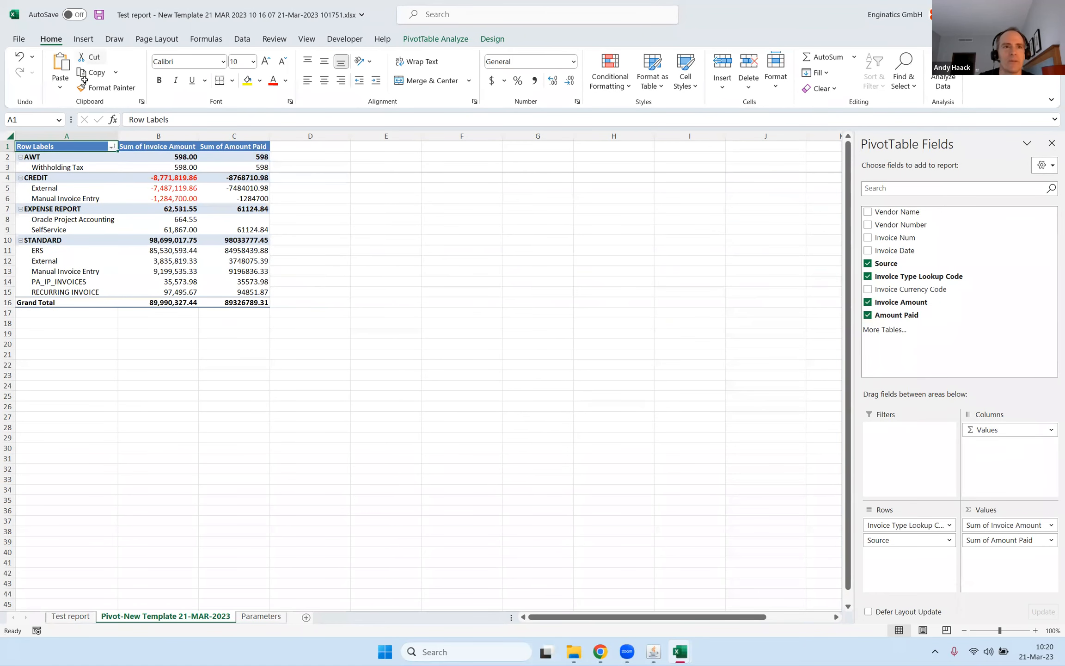
# Insert a pie PivotChart from the pivot table and enlarge it slightly.
pyautogui.click(83, 39)
pyautogui.click(564, 64)
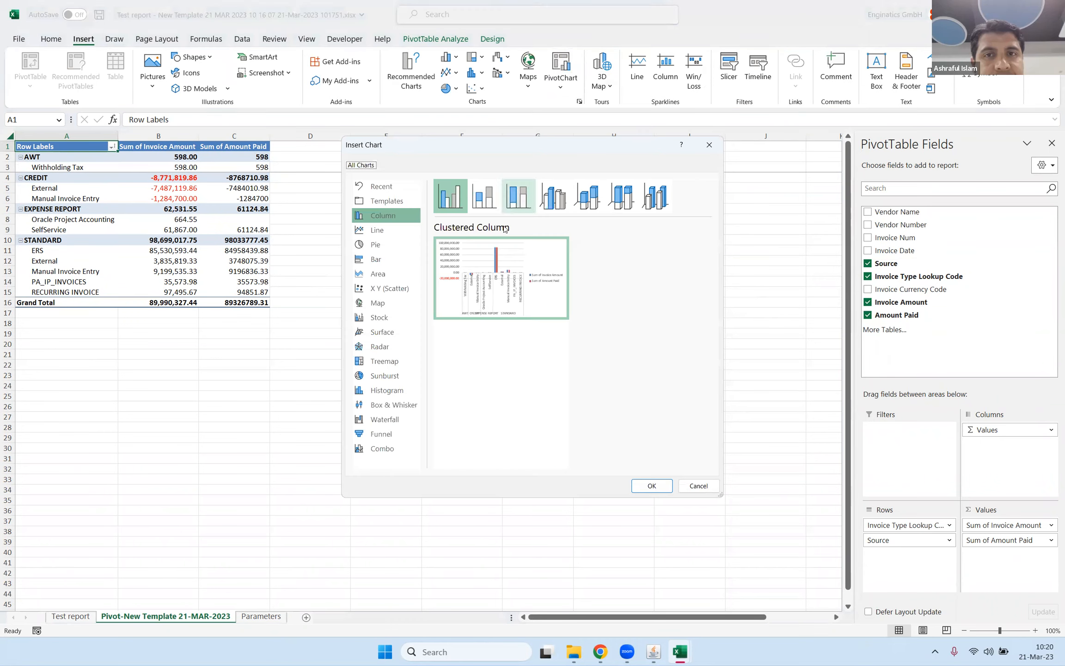
pyautogui.click(376, 244)
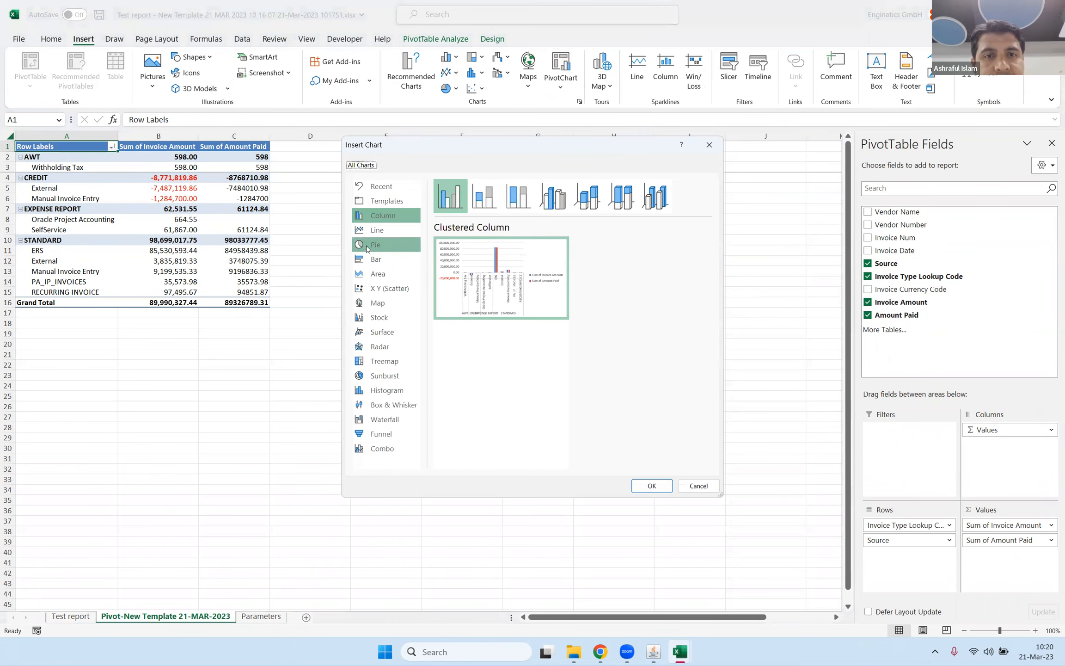
pyautogui.click(650, 485)
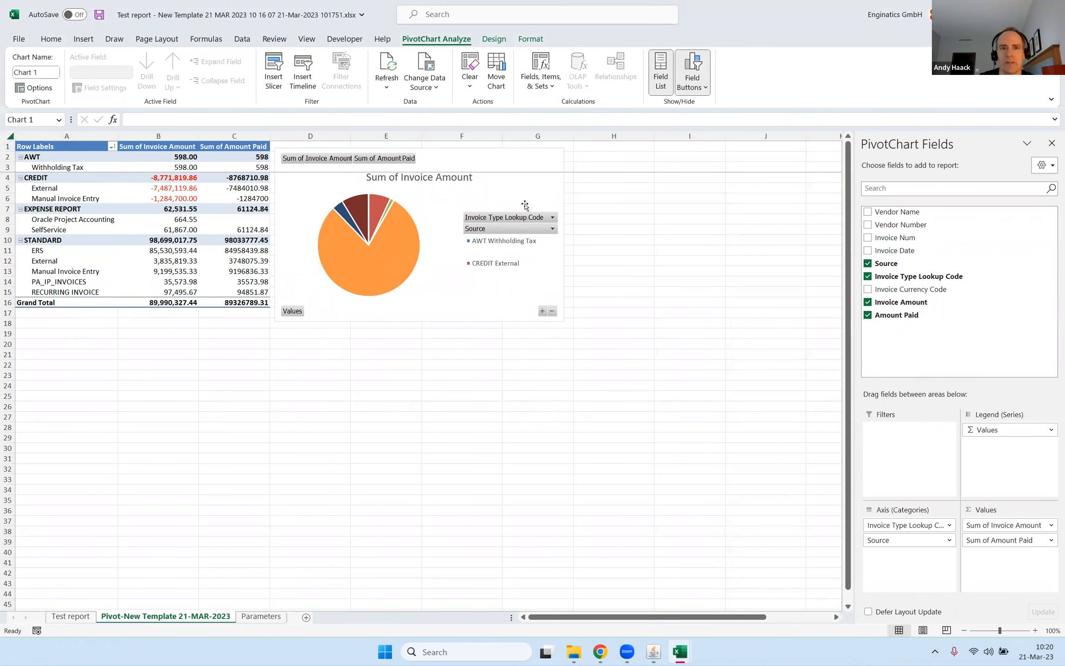
pyautogui.moveTo(565, 322); pyautogui.dragTo(571, 333)
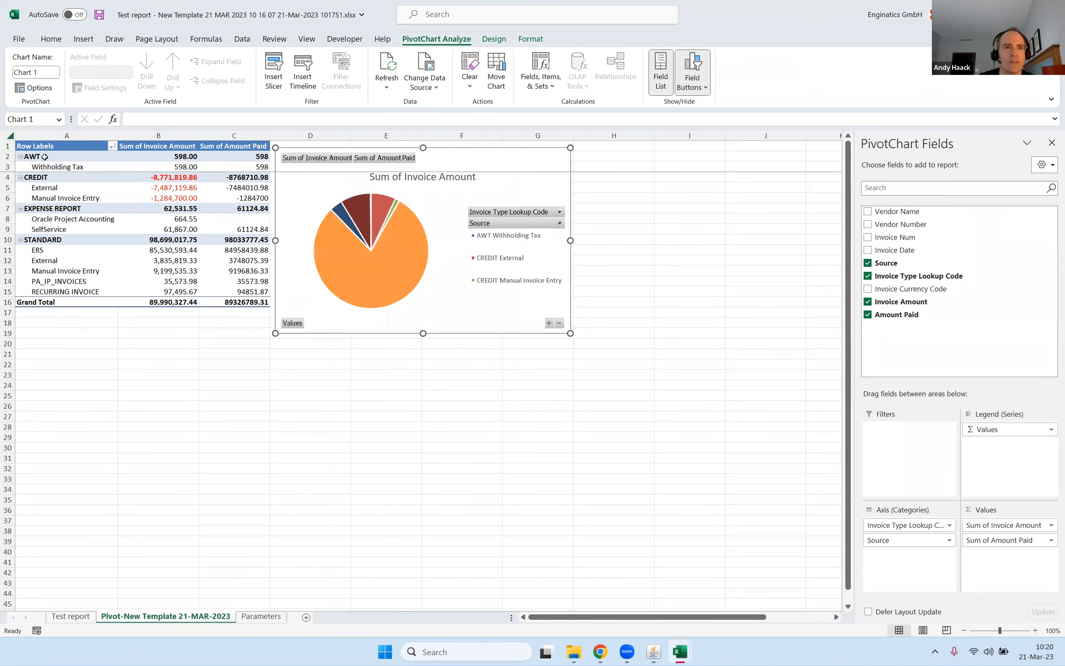
# Insert an Invoice Currency Code slicer for the pivot table, place it below the pie chart, and filter to USD.
pyautogui.click(51, 147)
pyautogui.click(83, 37)
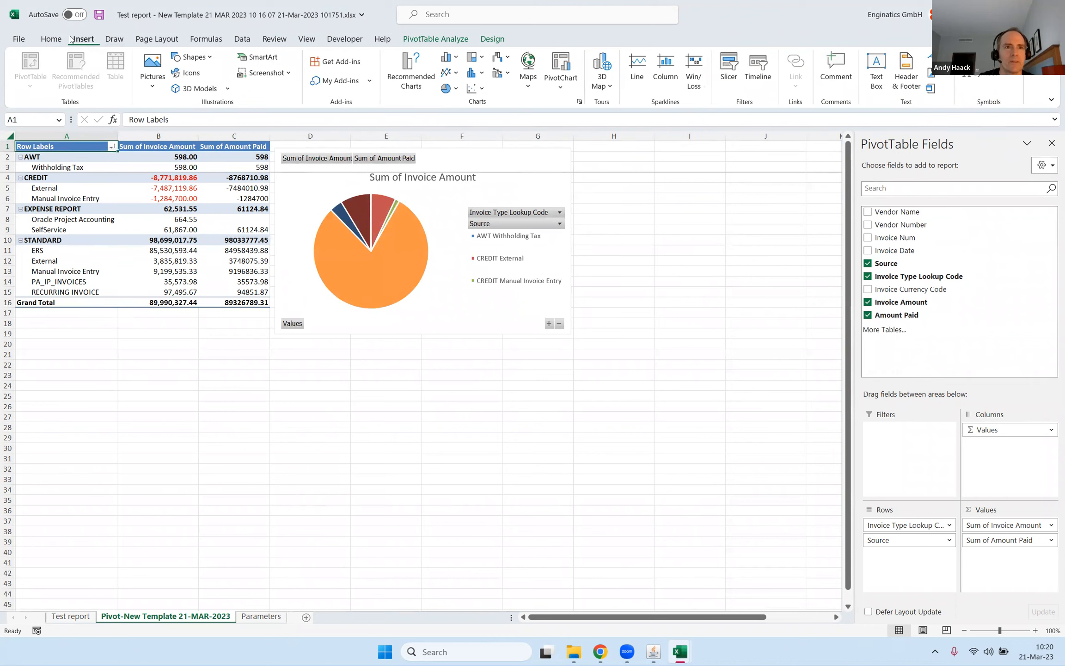
pyautogui.click(729, 69)
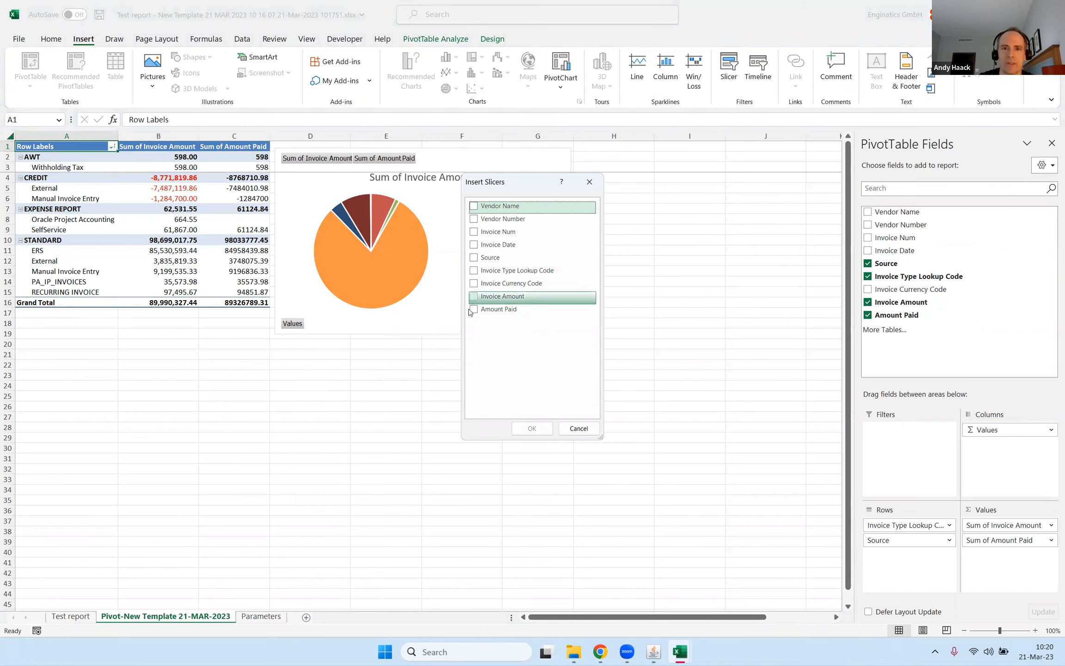
pyautogui.click(474, 283)
pyautogui.click(532, 429)
pyautogui.moveTo(420, 145); pyautogui.dragTo(335, 353)
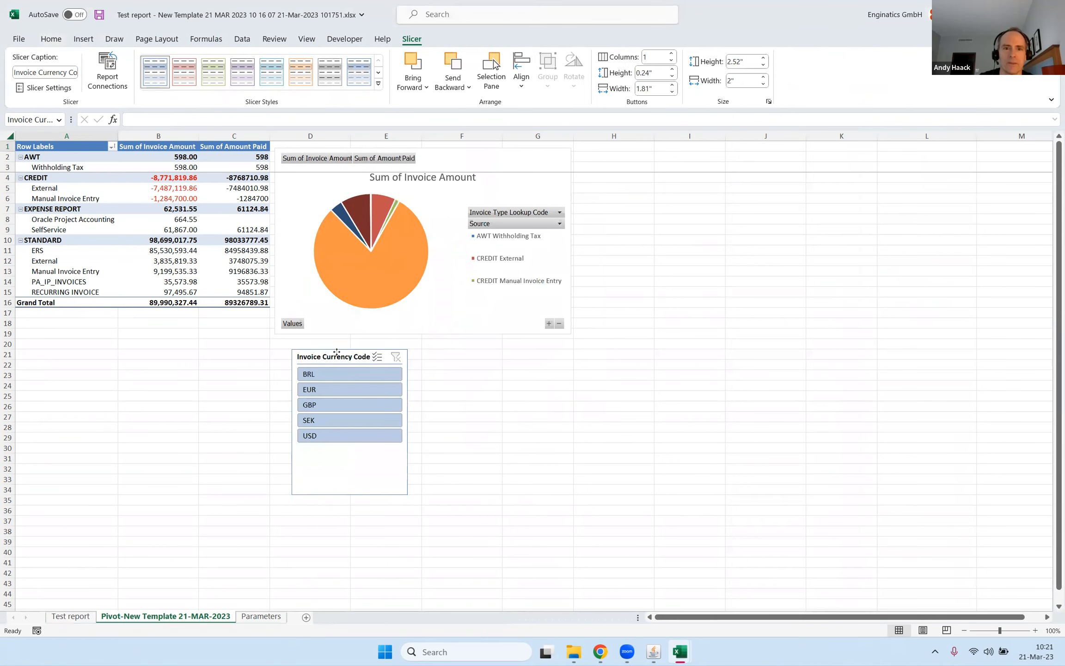
pyautogui.click(324, 436)
# Create a PivotTable on a new worksheet from all Test report data, with Vendor Name as rows and Invoice Amount as values.
pyautogui.click(86, 616)
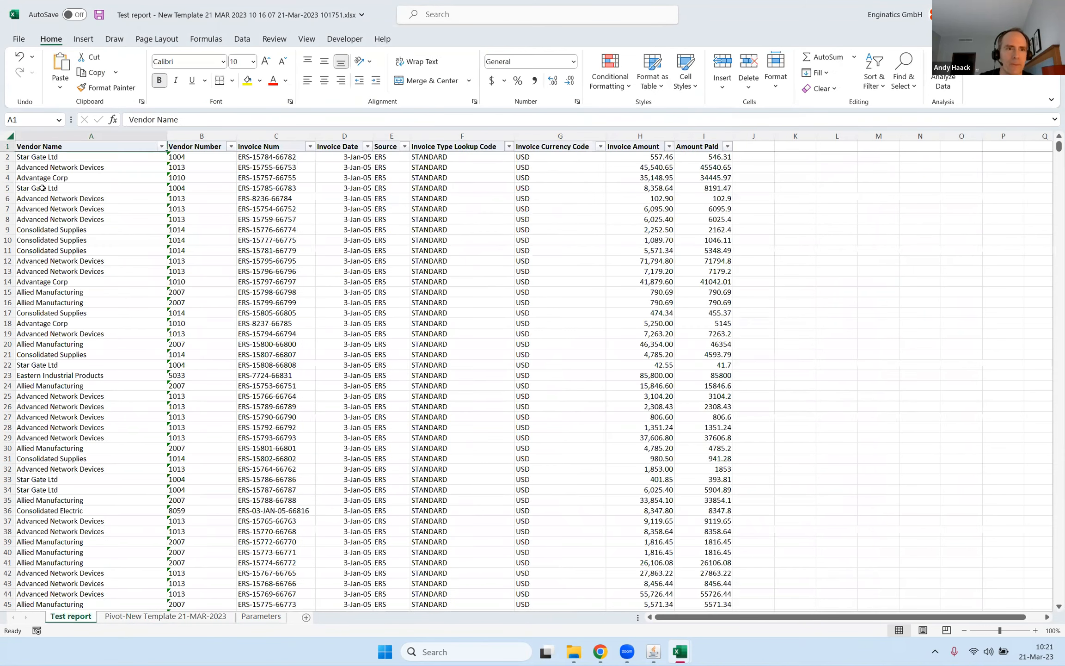
pyautogui.hotkey('ctrl', 'a')
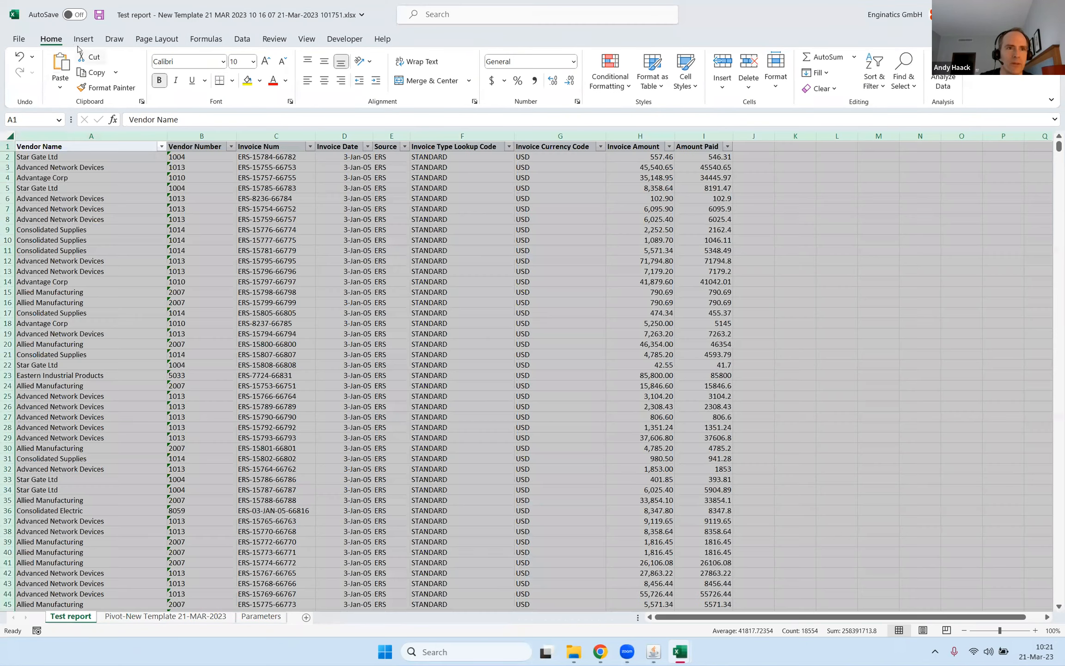
pyautogui.click(78, 40)
pyautogui.click(30, 67)
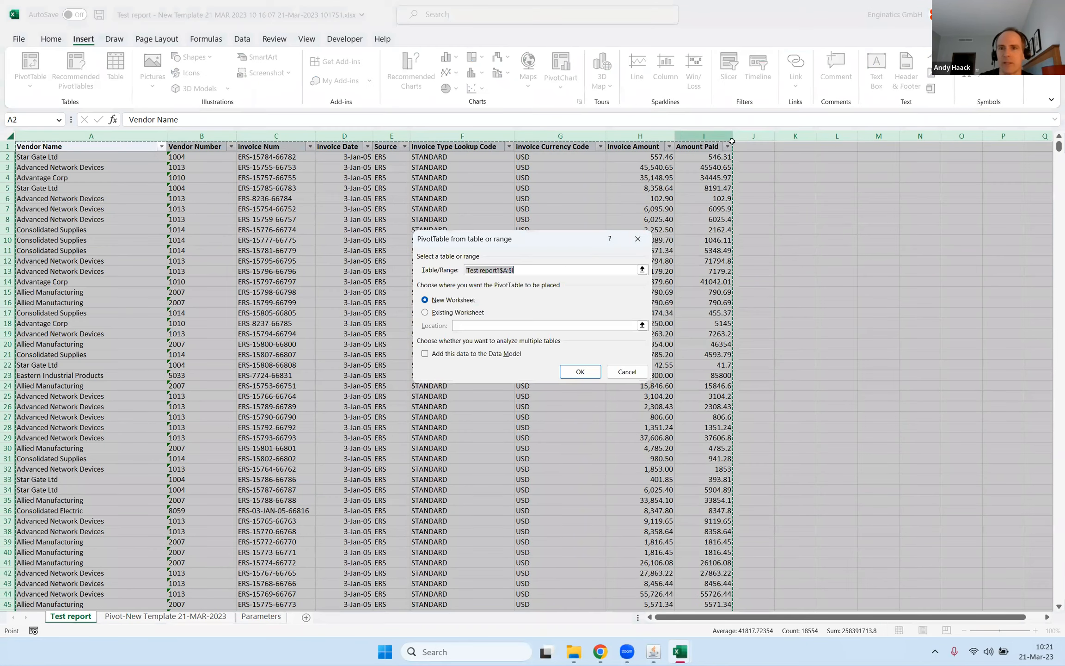
pyautogui.click(590, 377)
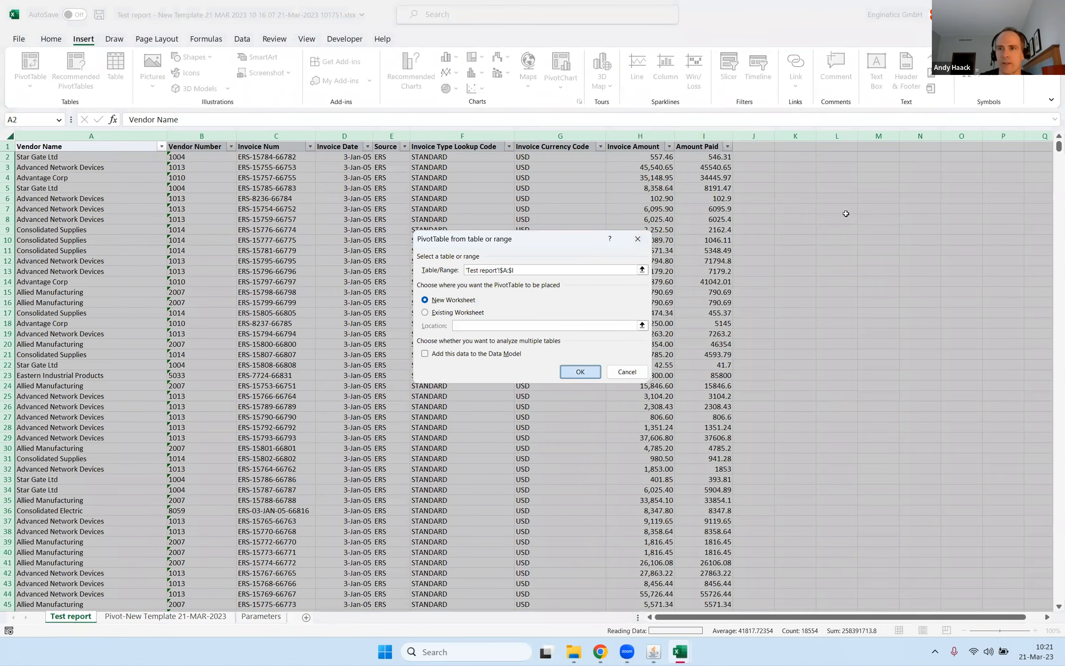
pyautogui.moveTo(897, 214); pyautogui.dragTo(890, 555)
pyautogui.moveTo(899, 302); pyautogui.dragTo(1008, 586)
# Insert a bar PivotChart of the invoice amounts per vendor.
pyautogui.click(192, 218)
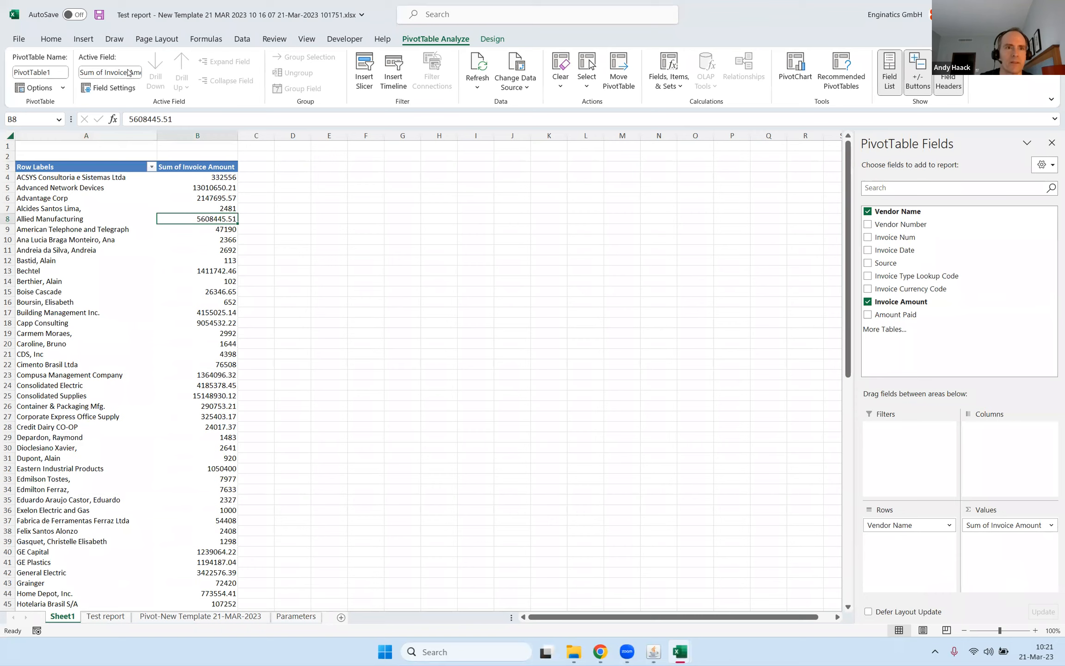
pyautogui.click(84, 39)
pyautogui.click(561, 67)
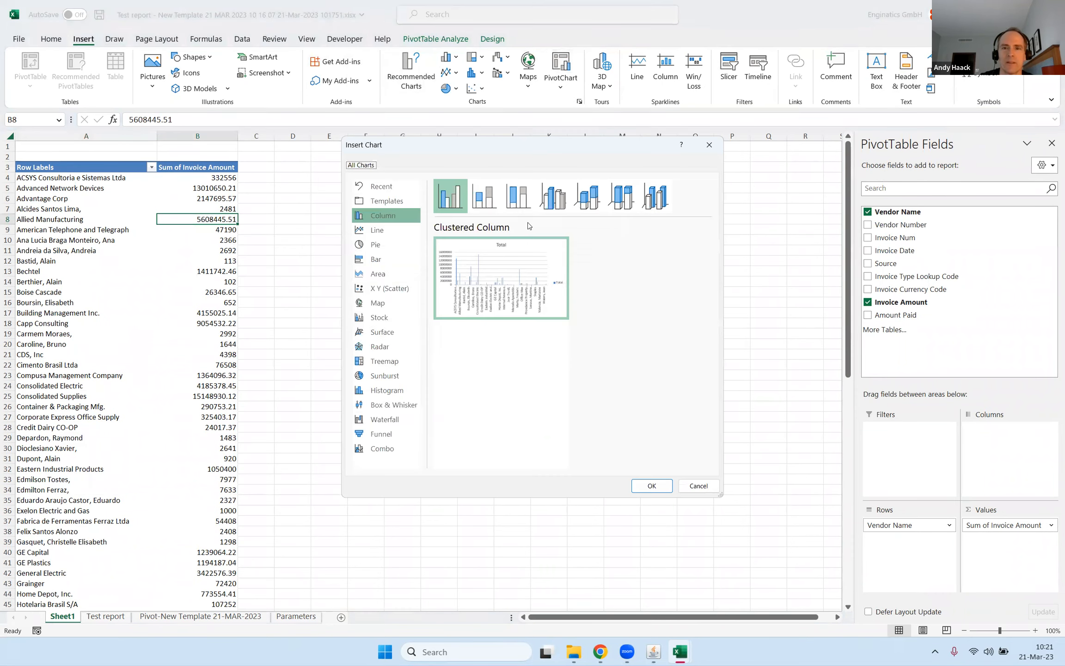
pyautogui.click(378, 260)
pyautogui.click(652, 486)
# Sort the vendors by Sum of Invoice Amount from smallest to largest and delete the bar chart.
pyautogui.rightClick(225, 260)
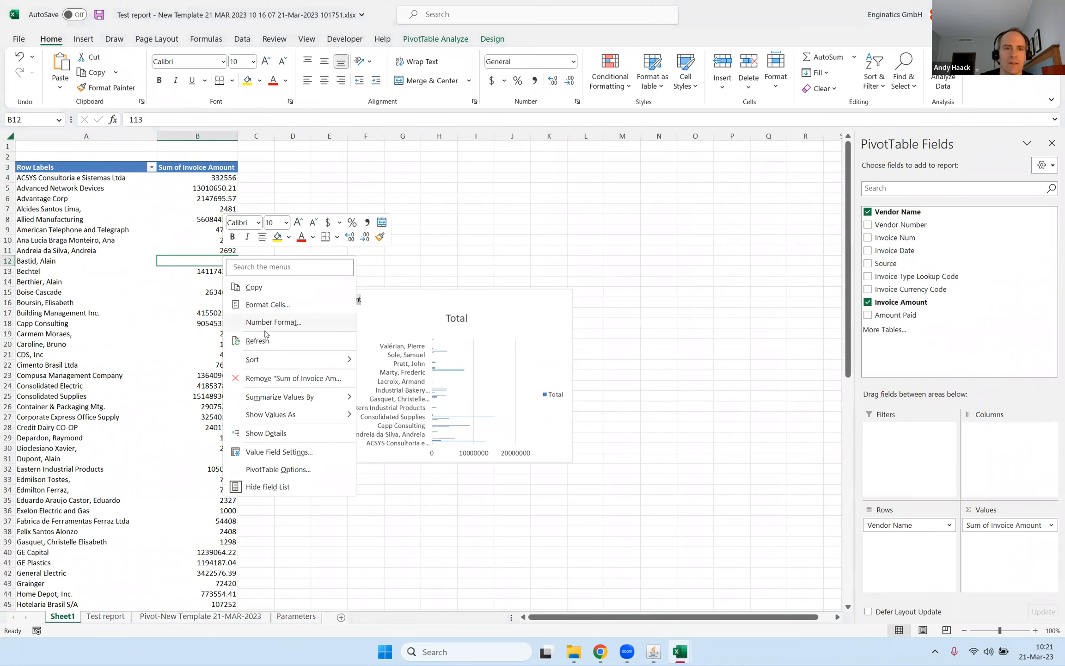
pyautogui.moveTo(289, 363)
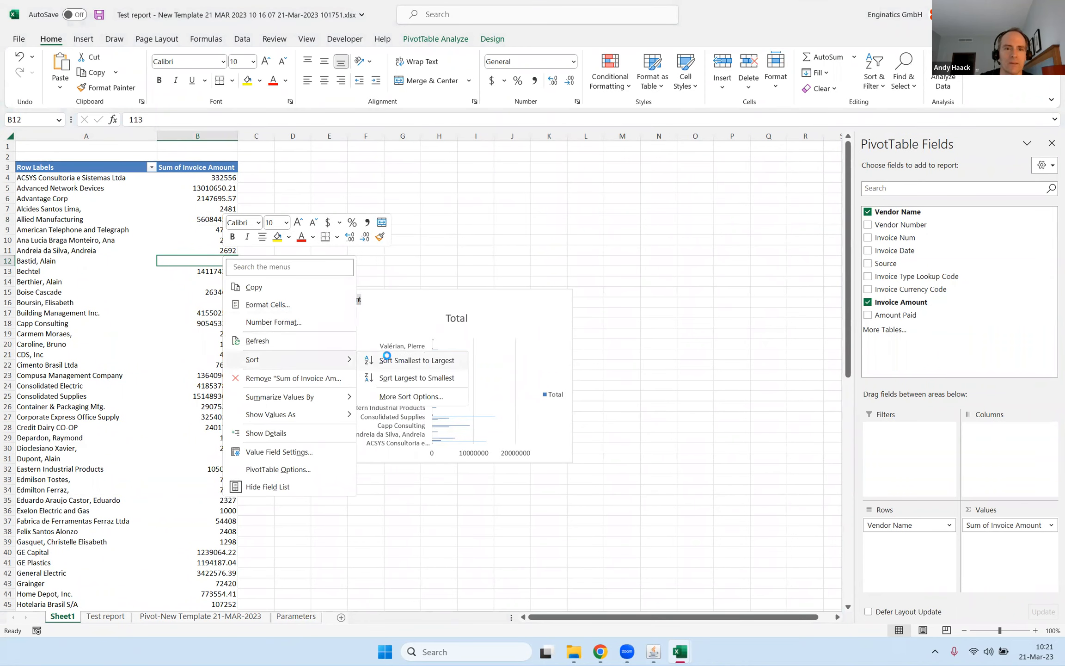
pyautogui.click(387, 359)
pyautogui.click(423, 294)
pyautogui.press('Delete')
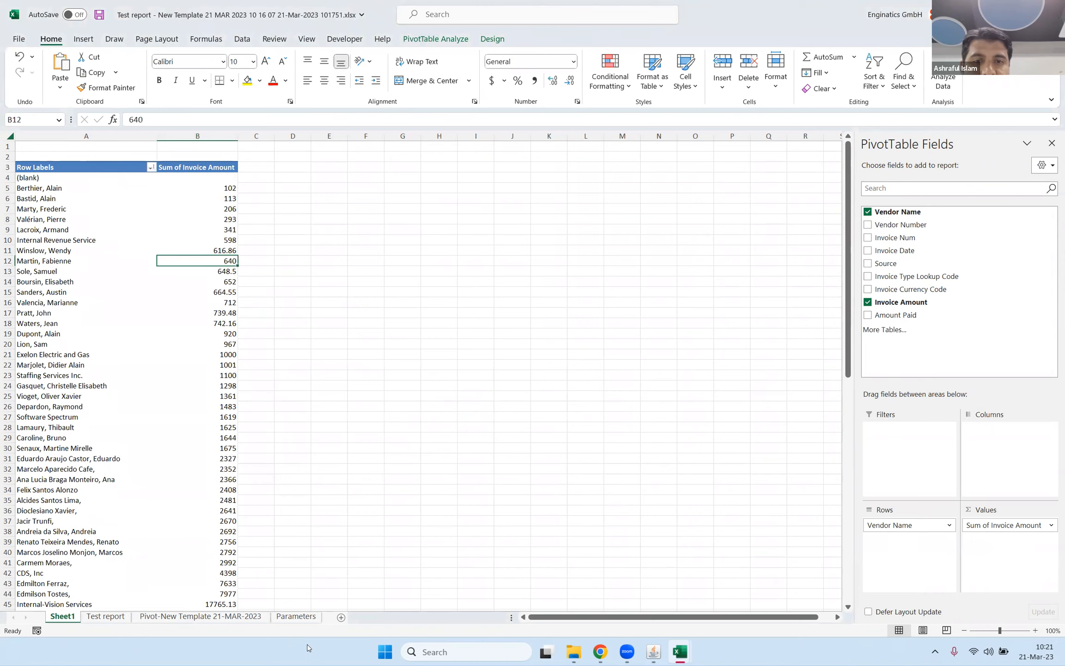
# Paste the vendor bar chart beside the pie chart on the Pivot-New Template 21-MAR-2023 sheet and stretch it down to about row 42.
pyautogui.click(200, 616)
pyautogui.click(617, 236)
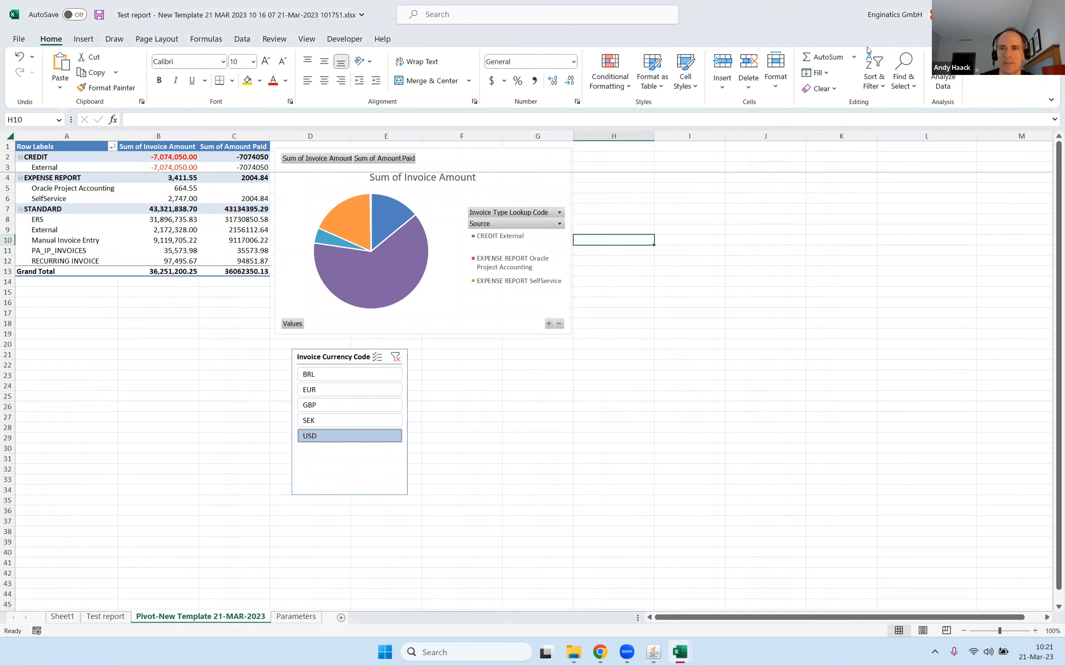
pyautogui.hotkey('ctrl', 'v')
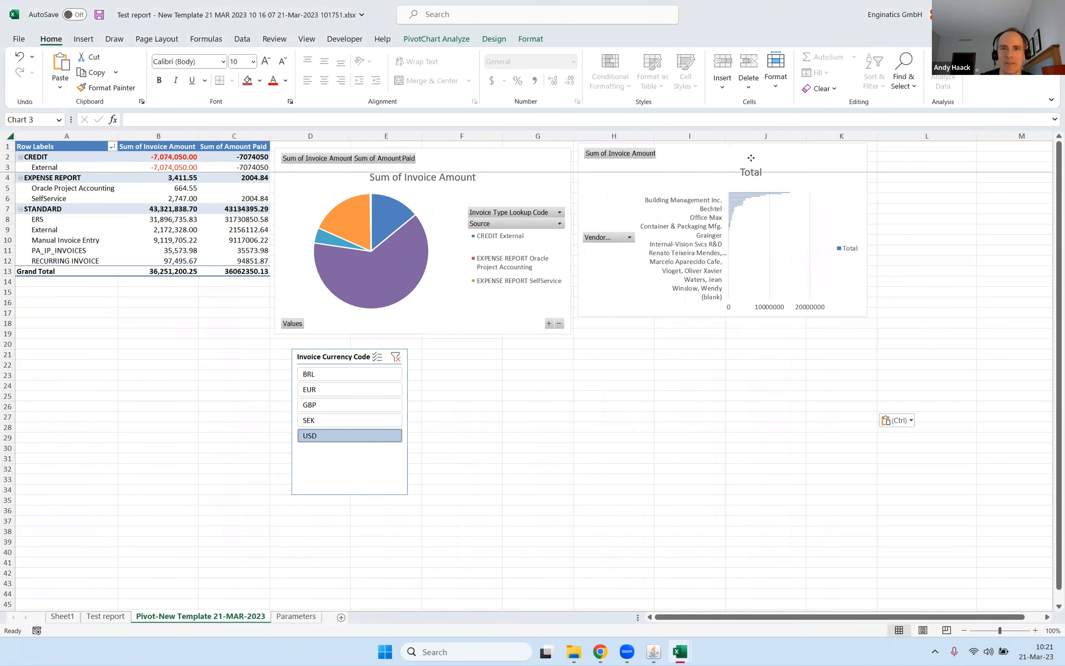
pyautogui.click(748, 204)
pyautogui.moveTo(862, 321); pyautogui.dragTo(870, 578)
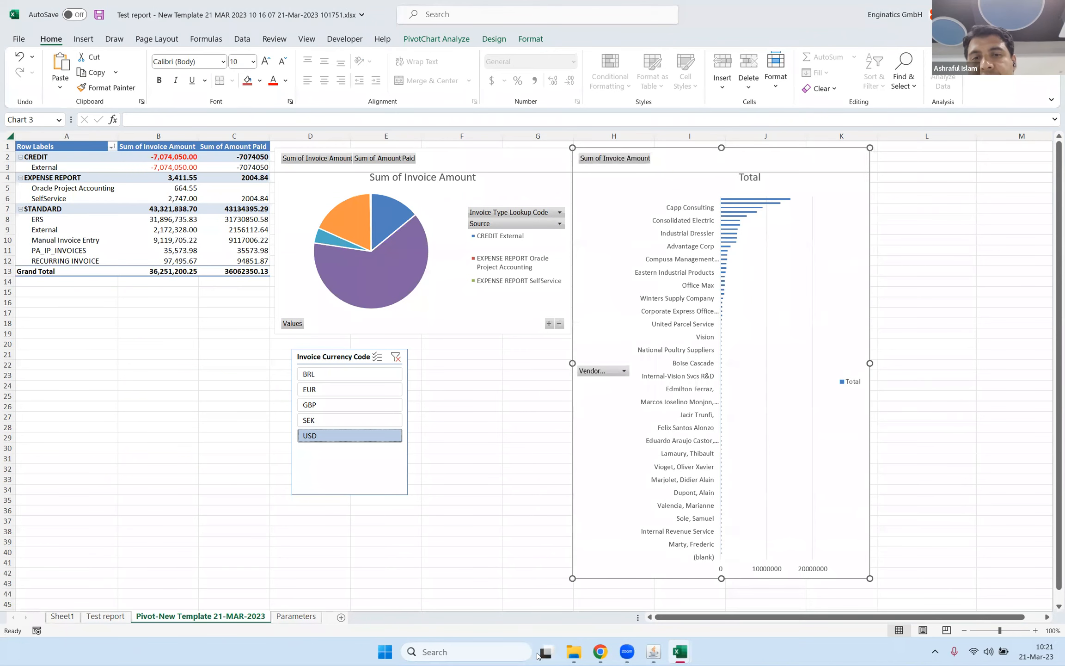
# Switch to Chrome and open the Customers page of the Enginatics website.
pyautogui.moveTo(600, 655)
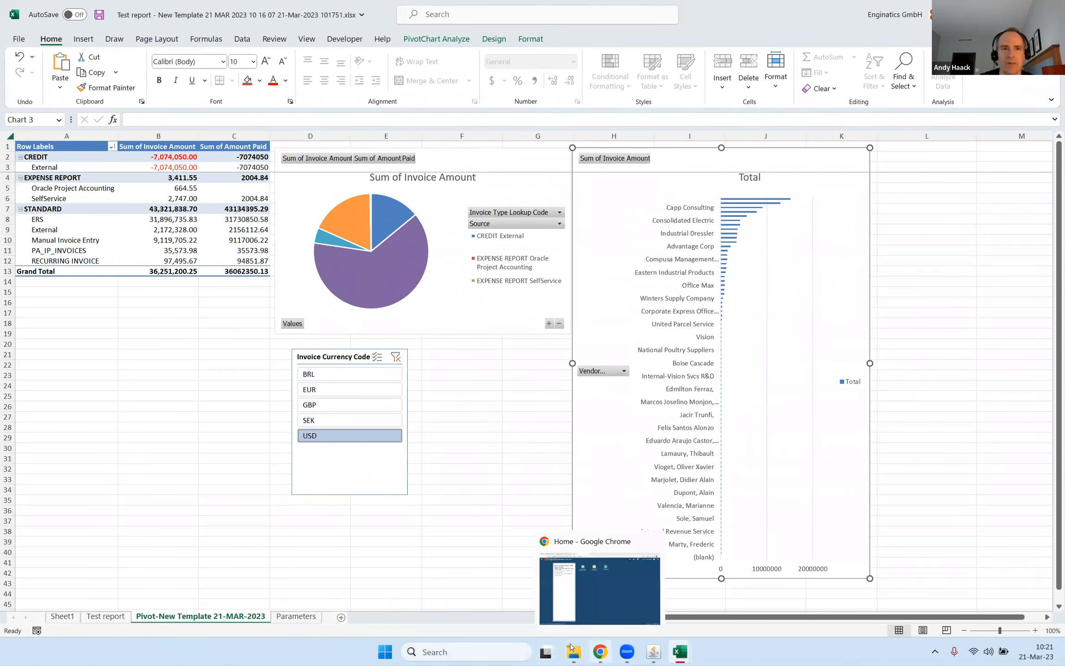
pyautogui.click(584, 597)
pyautogui.click(183, 11)
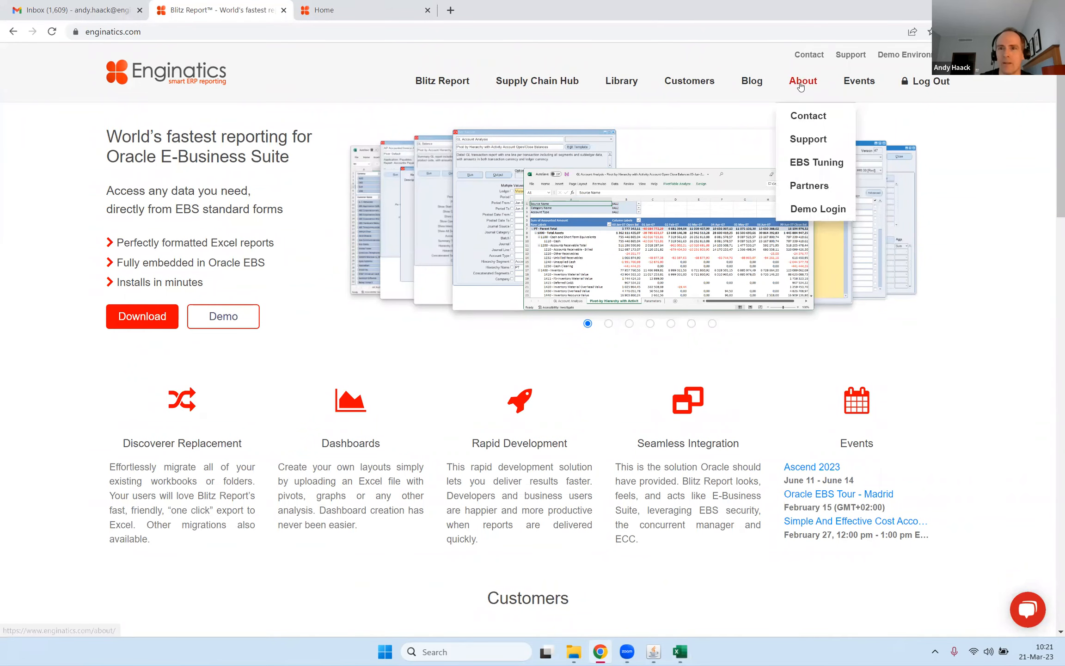
pyautogui.click(688, 84)
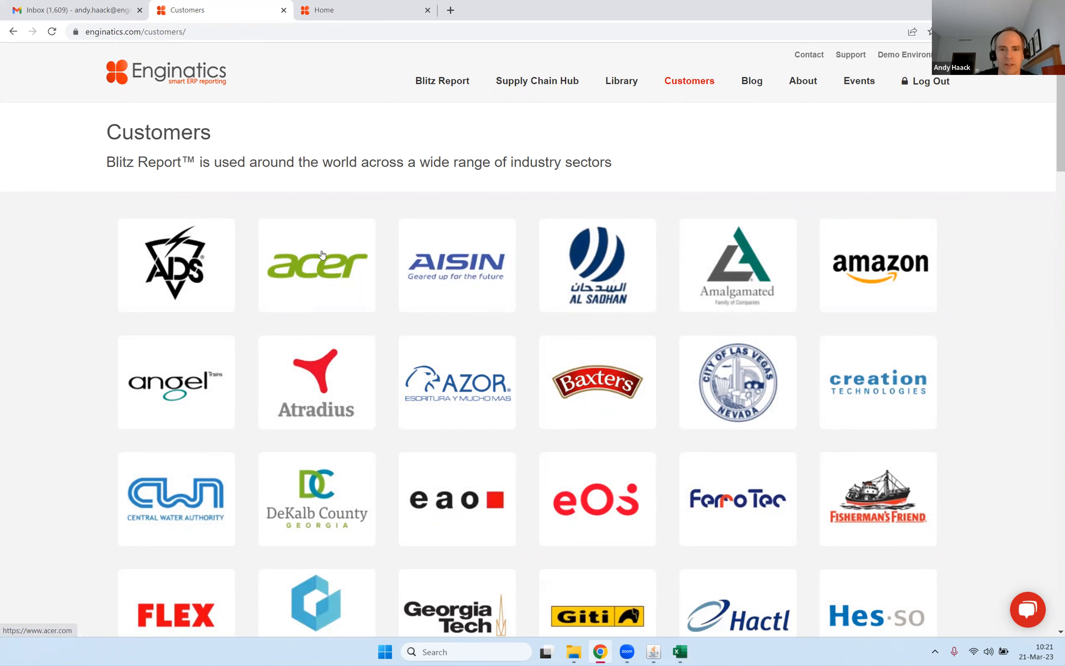
# Look through the customer logos on the Customers page and return to its beginning.
pyautogui.scroll(-5, 319, 259)
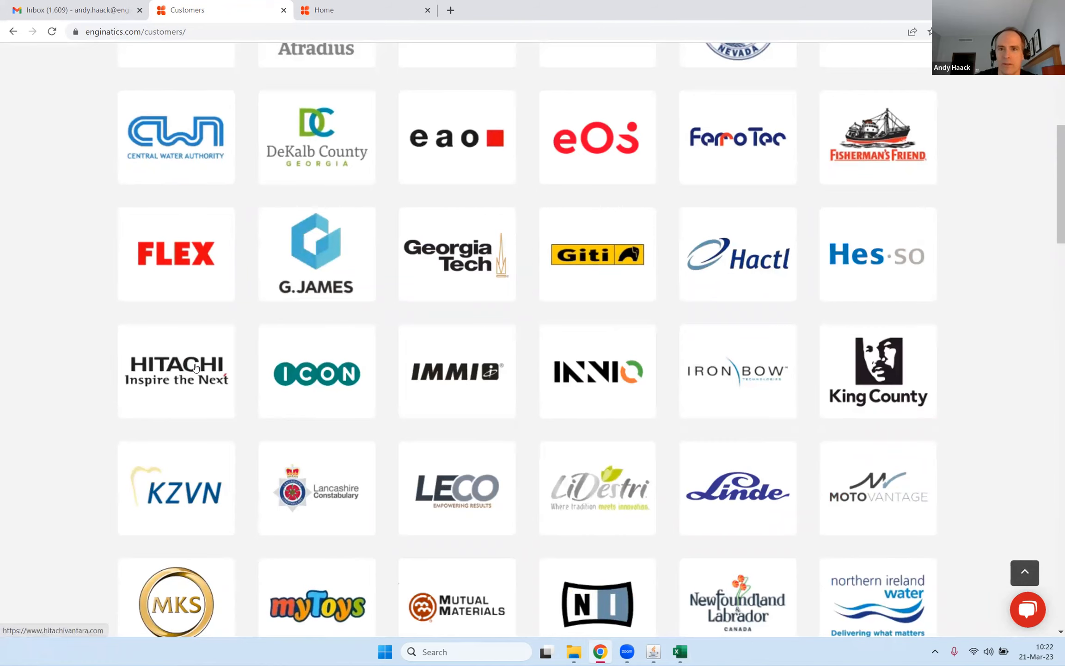
pyautogui.scroll(-6, 185, 370)
pyautogui.scroll(-1, 215, 353)
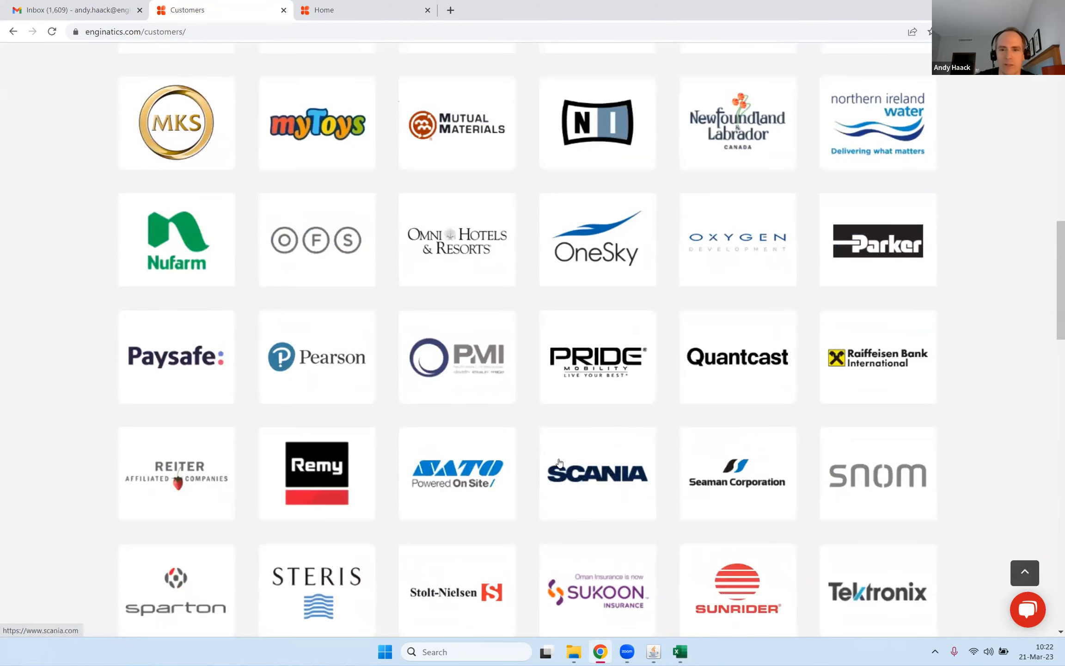
pyautogui.scroll(-4, 606, 475)
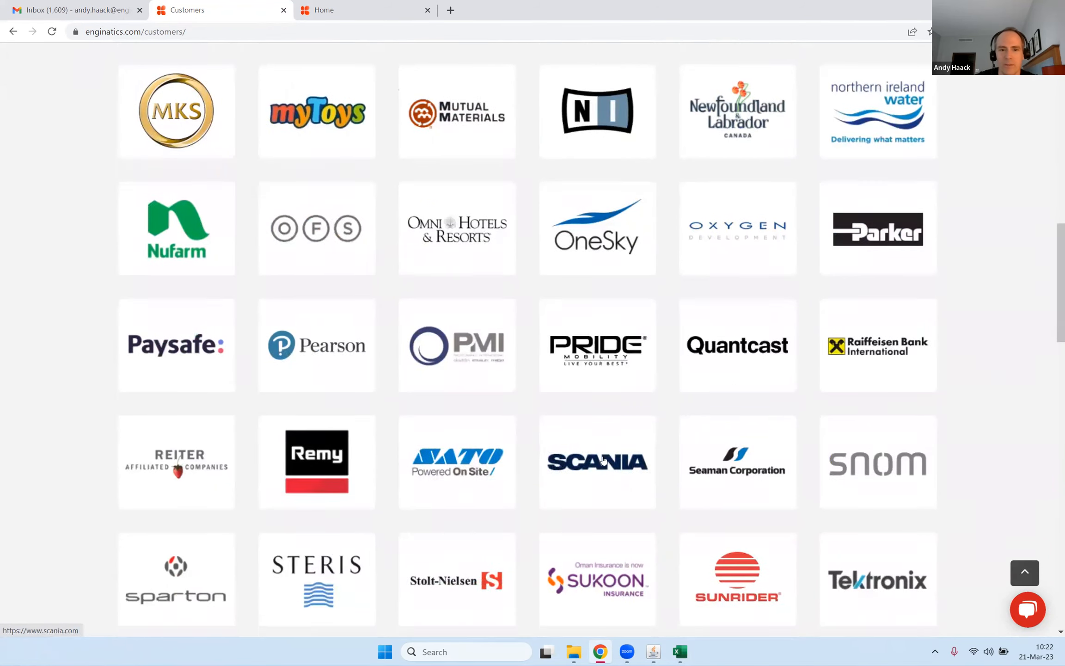
pyautogui.scroll(2, 603, 454)
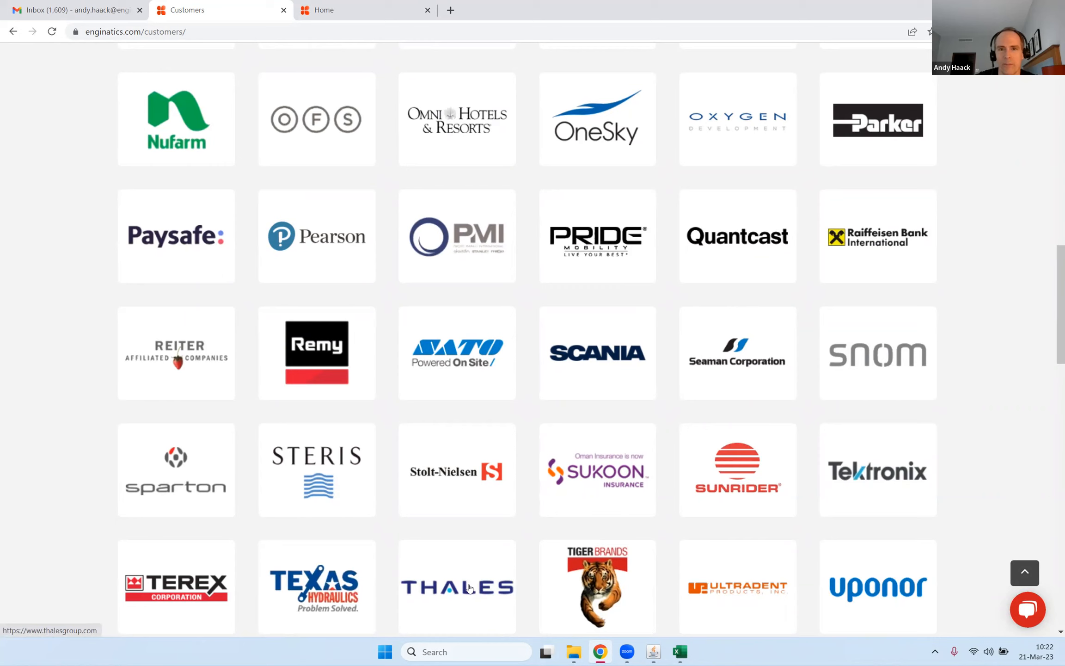
pyautogui.scroll(9, 476, 303)
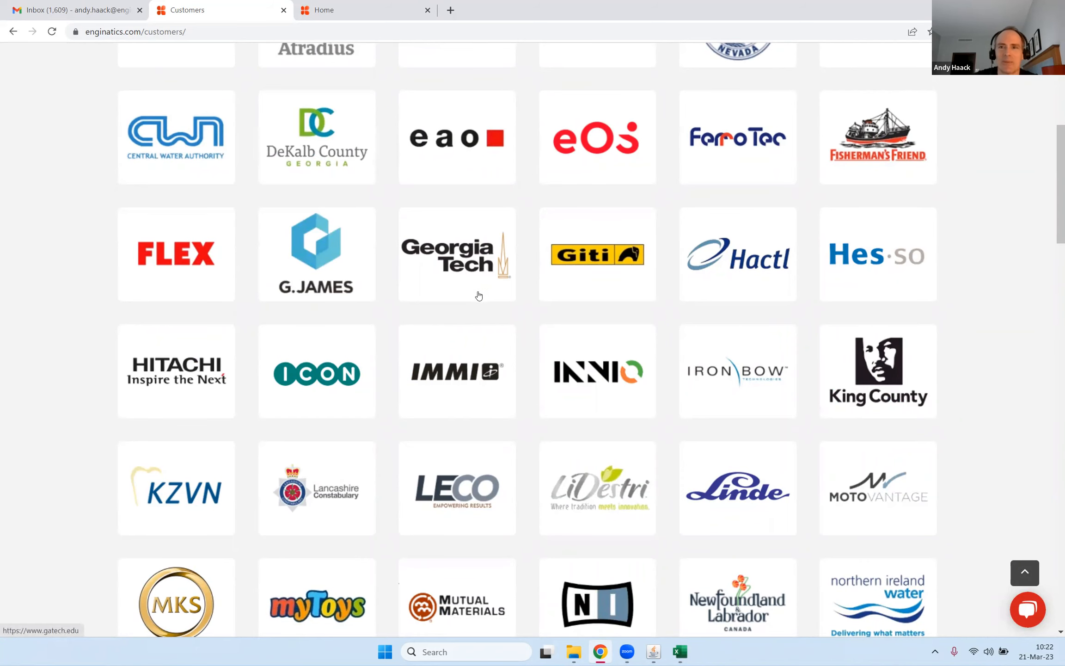
pyautogui.scroll(7, 476, 296)
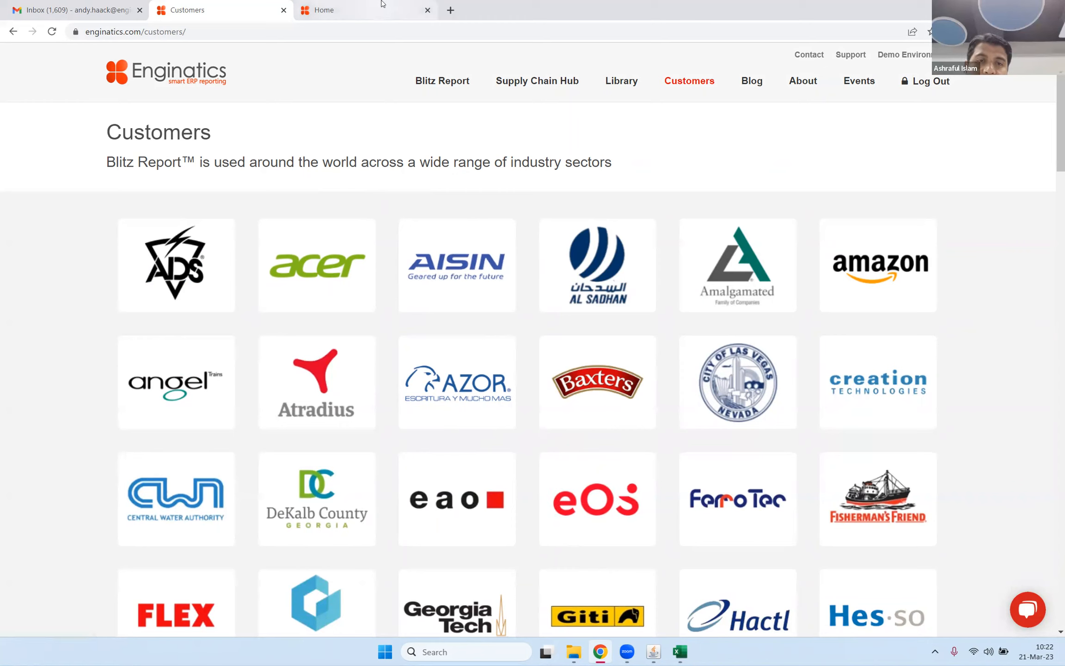
pyautogui.moveTo(374, 13)
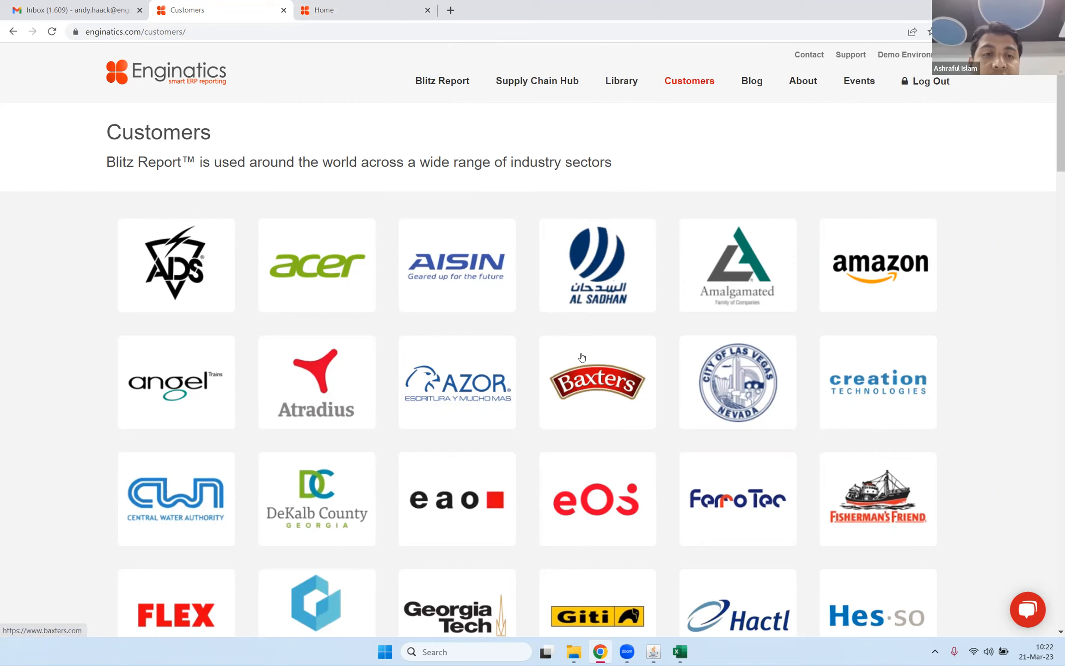
pyautogui.scroll(-6, 585, 354)
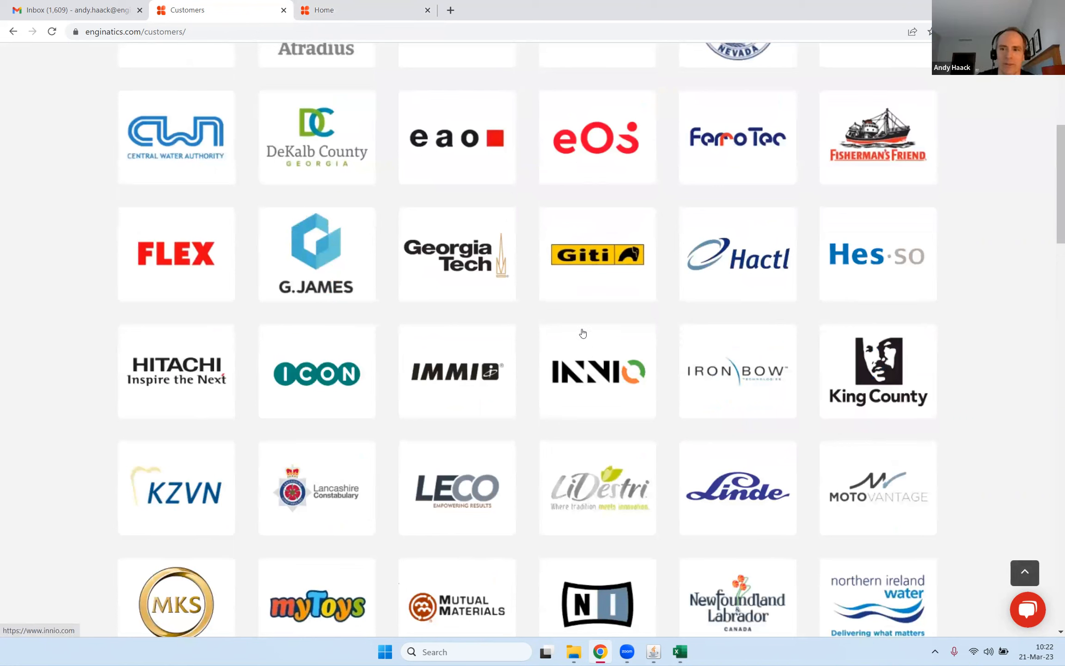
pyautogui.scroll(-2, 583, 333)
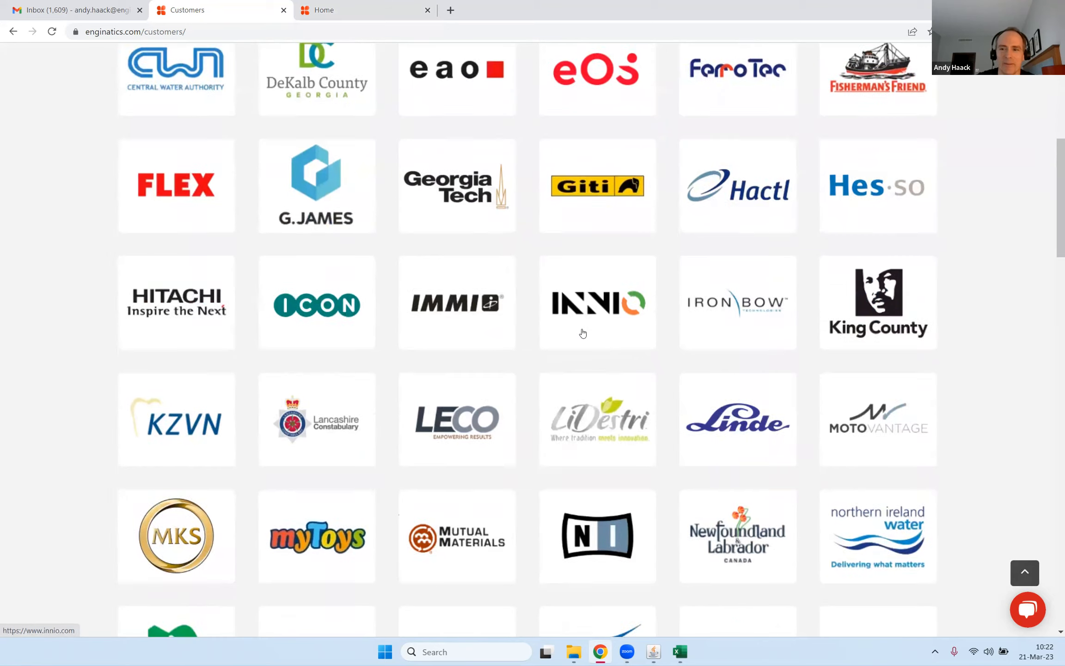
pyautogui.scroll(-2, 583, 333)
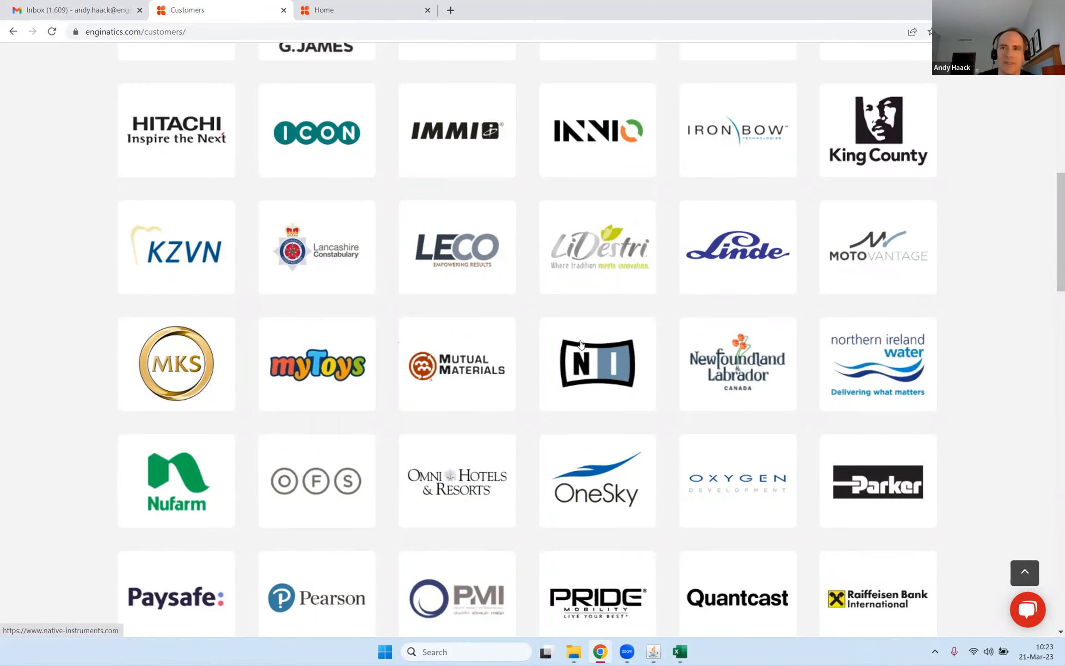
pyautogui.press('Home')
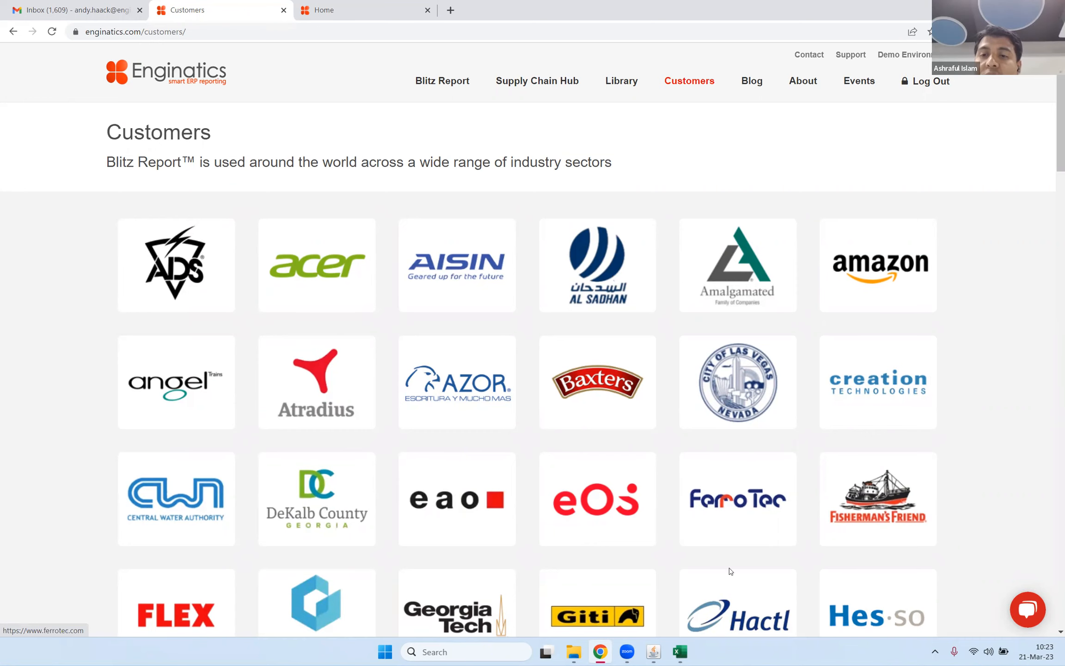
# Switch to Oracle Applications, close the template editor, and open the Test report setup at its assignments.
pyautogui.moveTo(655, 652)
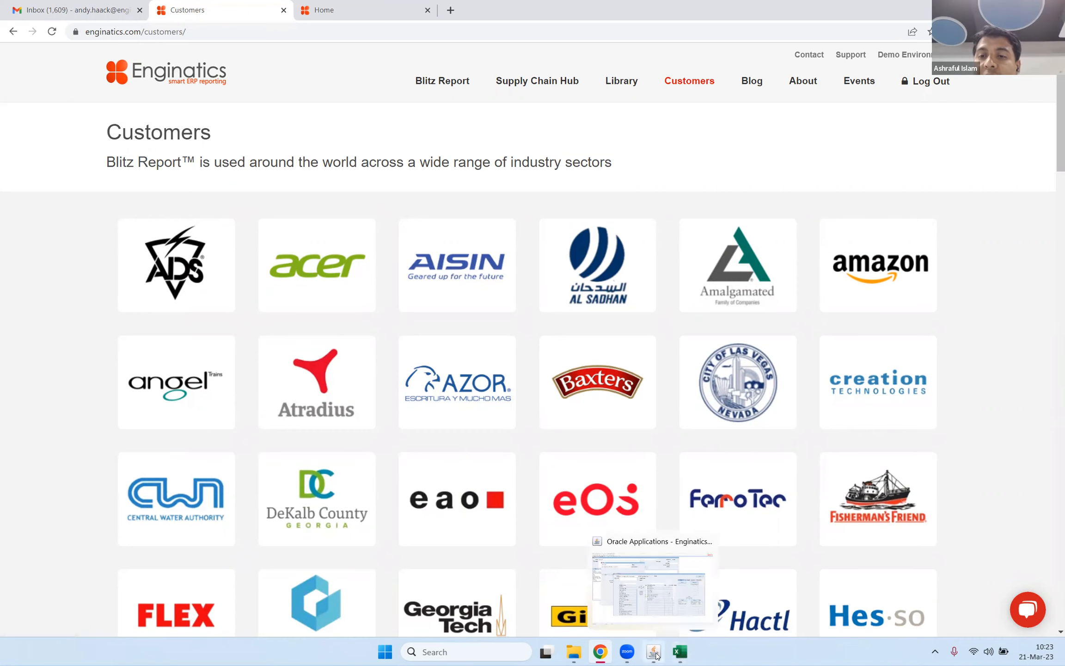
pyautogui.click(656, 624)
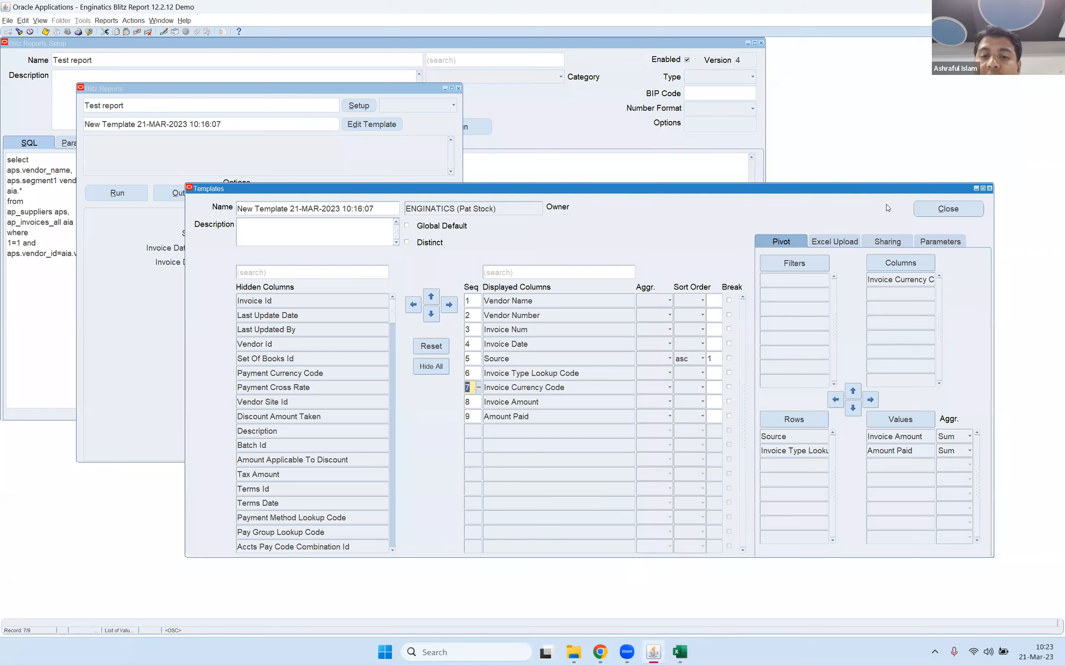
pyautogui.click(946, 210)
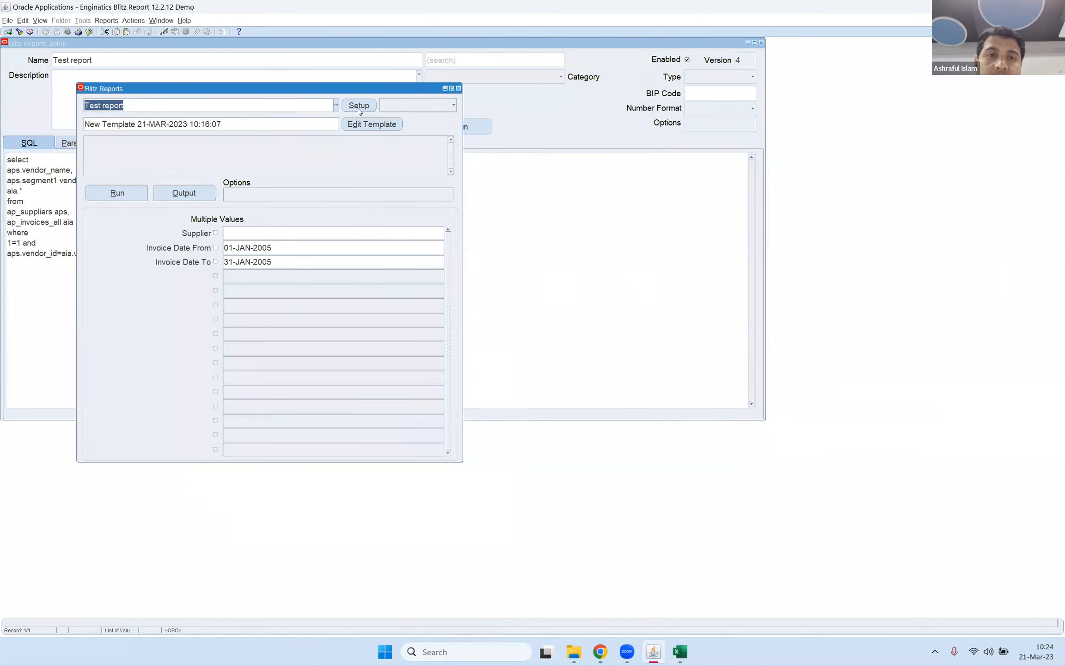
pyautogui.click(359, 105)
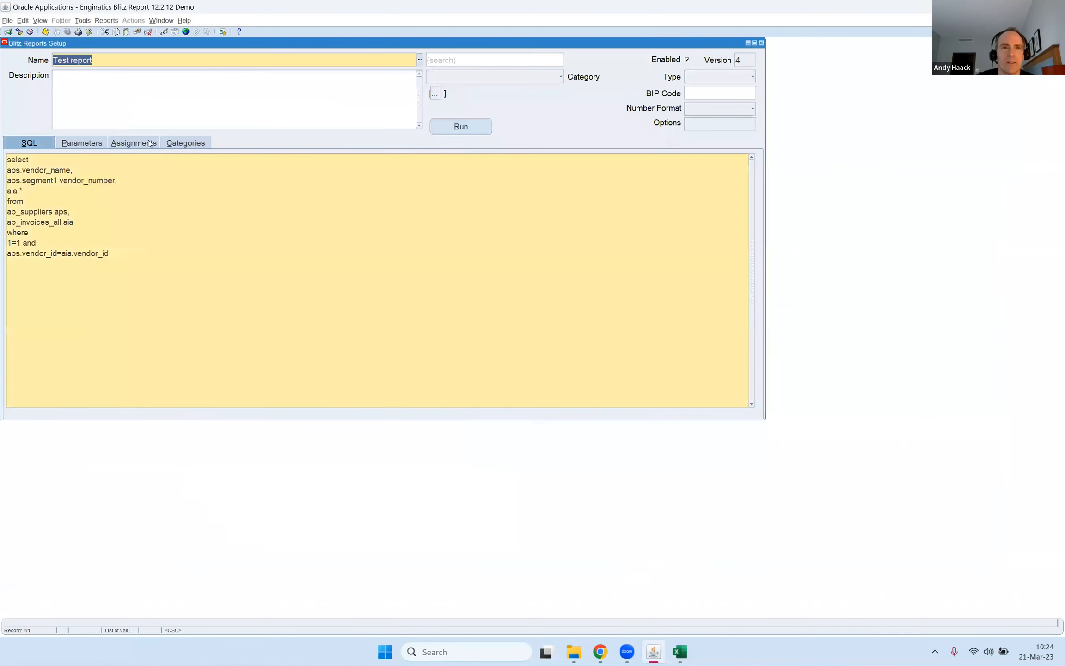
pyautogui.click(72, 66)
pyautogui.click(134, 145)
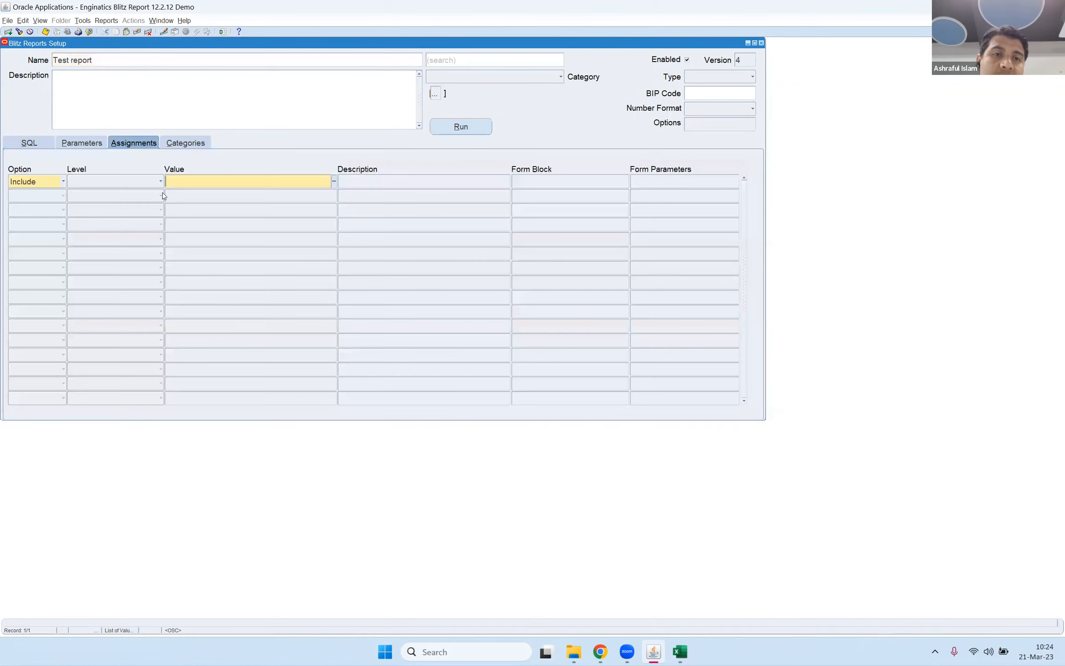
# Review the assignment levels, choose Request Group for the first assignment, and dismiss its value list without selecting anything.
pyautogui.click(92, 61)
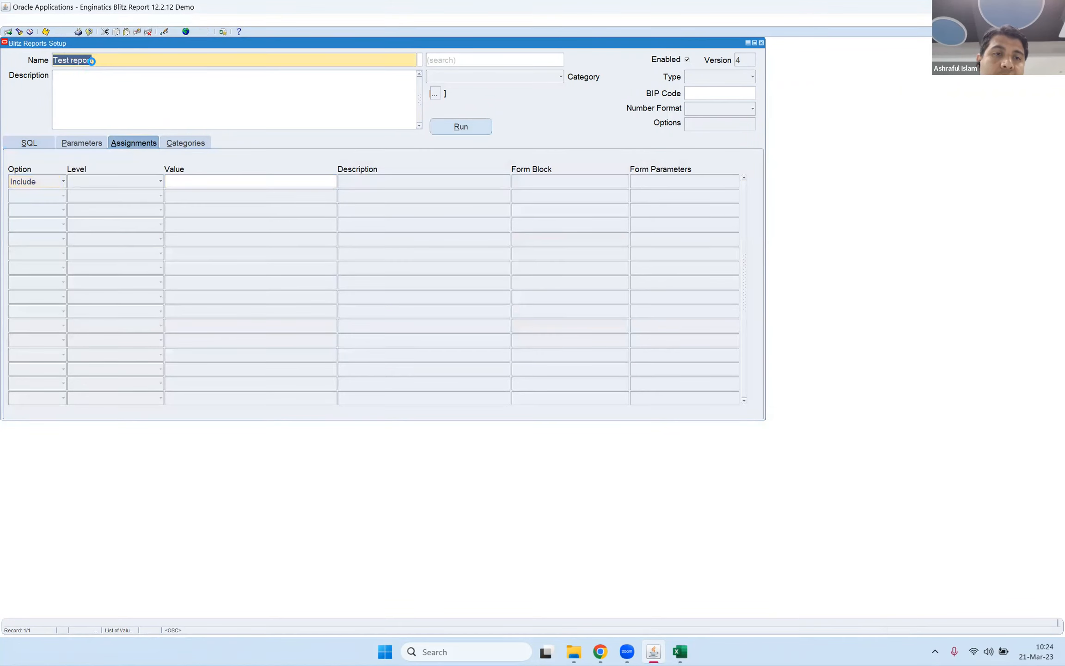
pyautogui.click(152, 185)
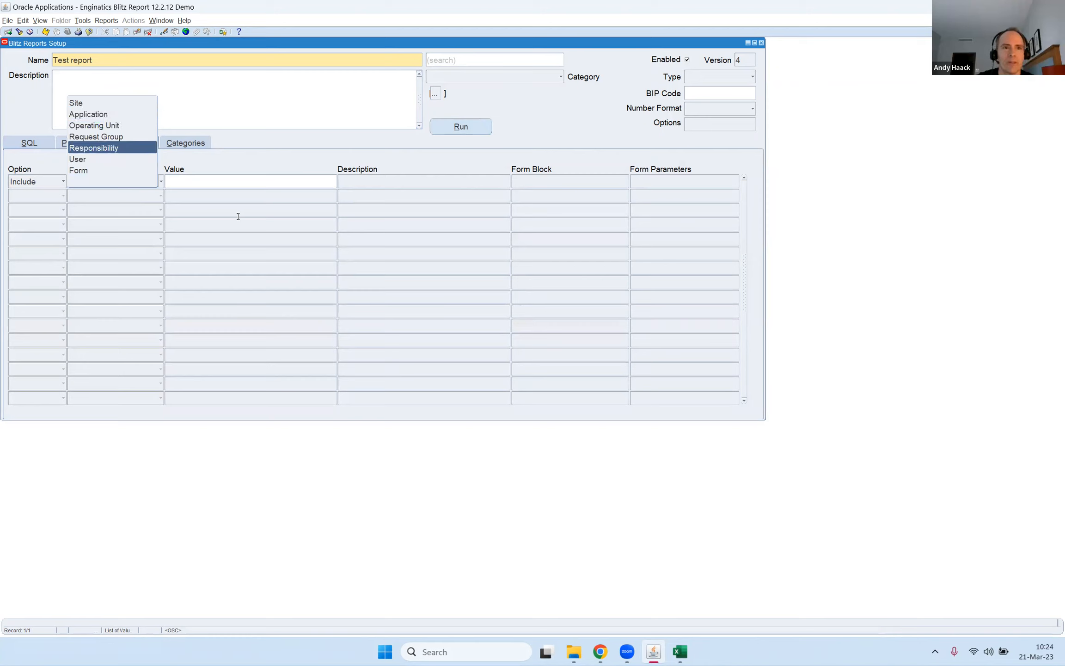
pyautogui.click(235, 182)
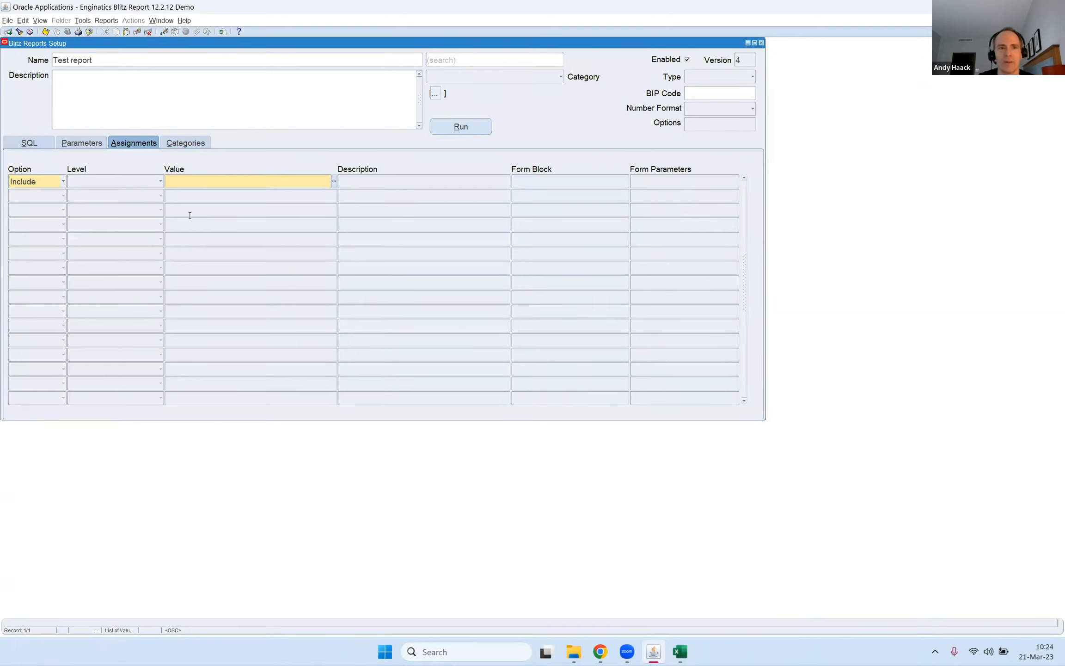
pyautogui.click(144, 186)
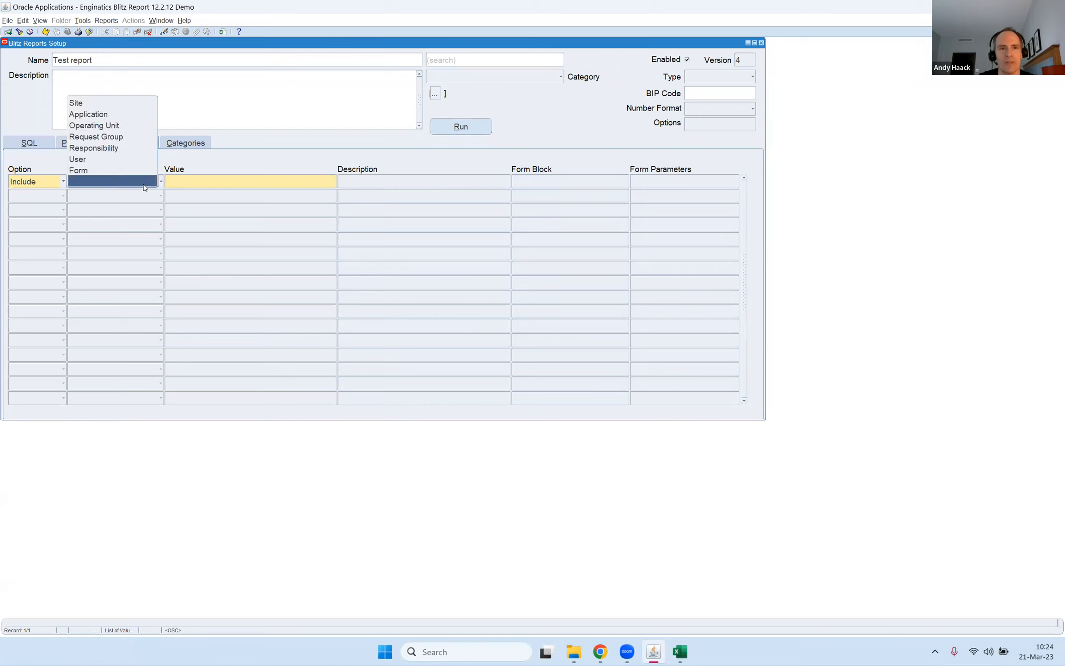
pyautogui.click(126, 138)
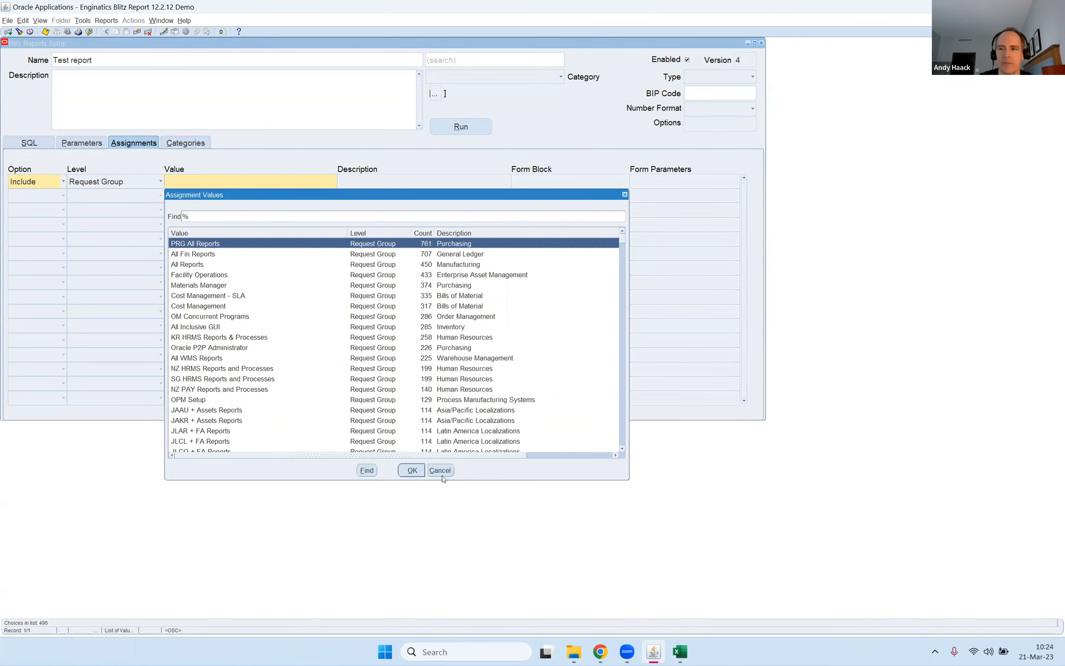
pyautogui.click(442, 470)
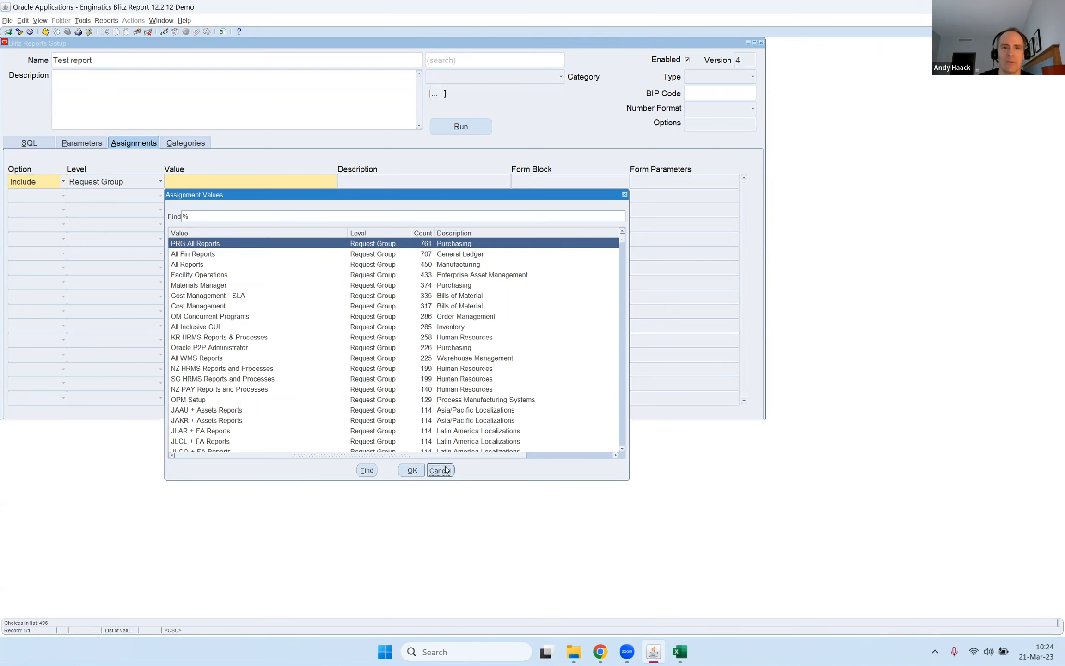
# Set the first assignment's level to Application, filter the application values by "pa", and highlight Payments.
pyautogui.click(138, 185)
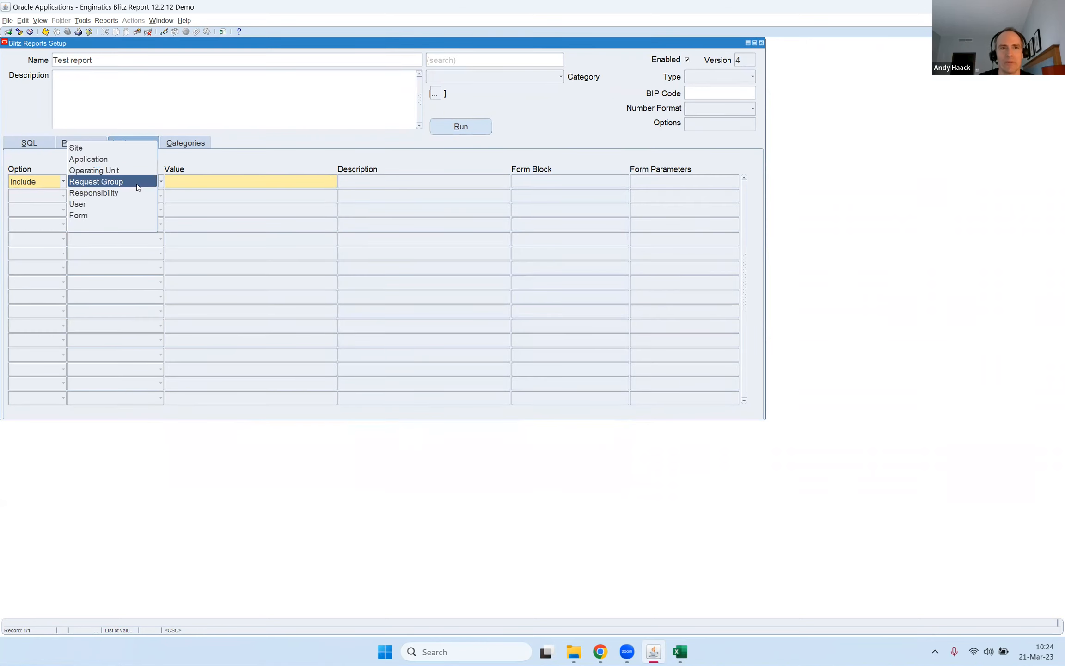
pyautogui.click(115, 156)
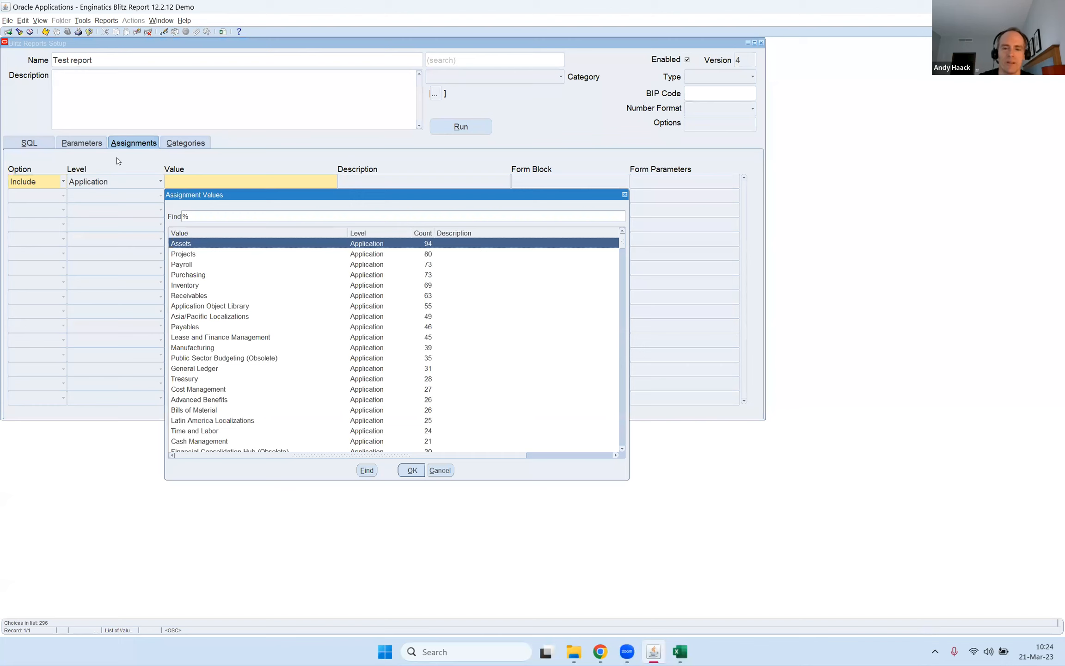
pyautogui.write('pa')
pyautogui.press('Down')
pyautogui.press('Down')
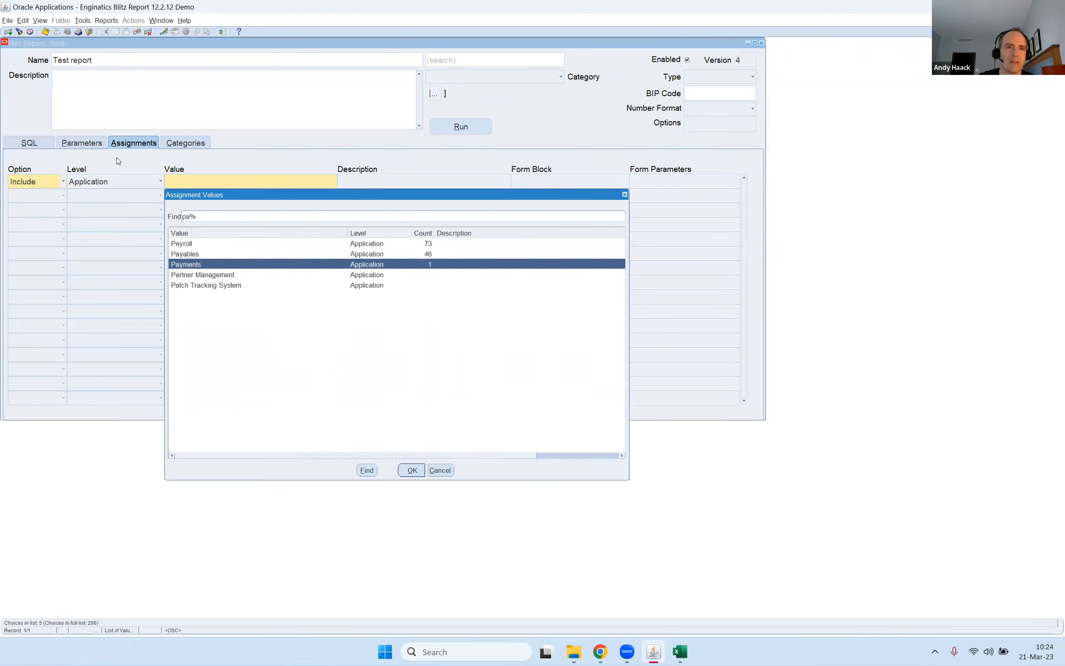
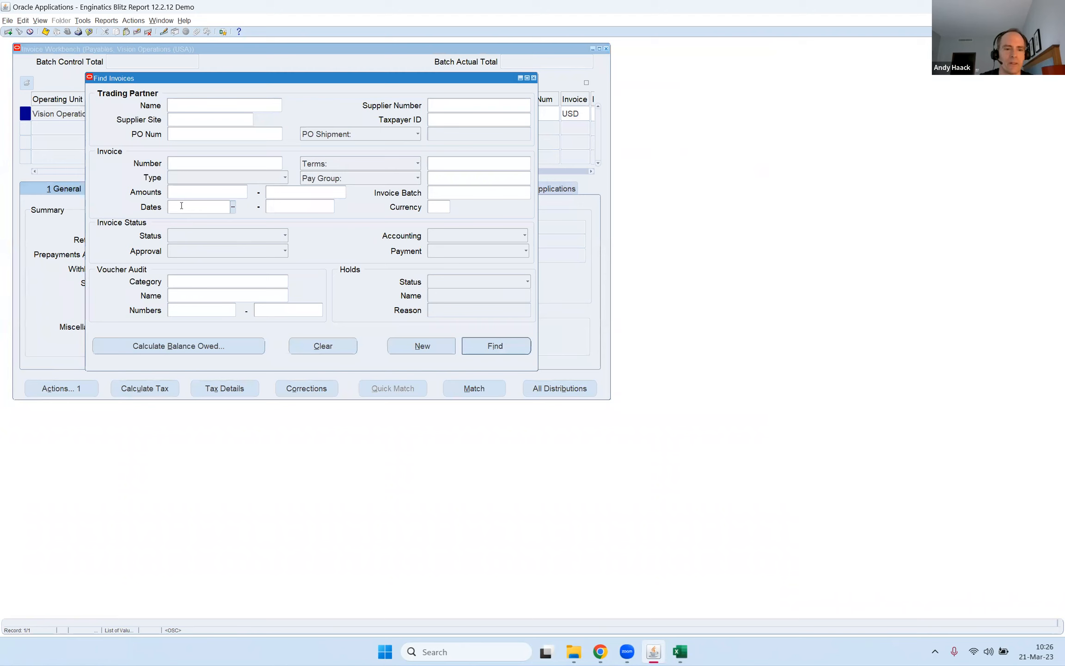
# Find invoices dated 01-JAN-2005 to 31-JAN-2005 and select the trading partner of the Advantage Corp invoice.
pyautogui.write('AN0')
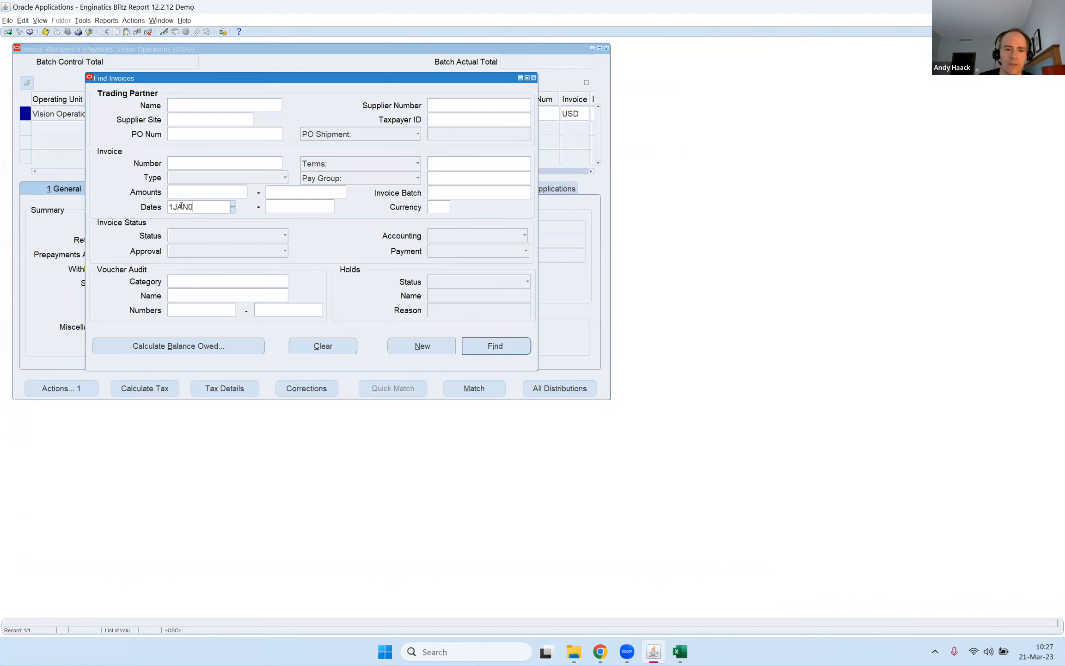
pyautogui.press('Tab')
pyautogui.write('31-JAN-2005')
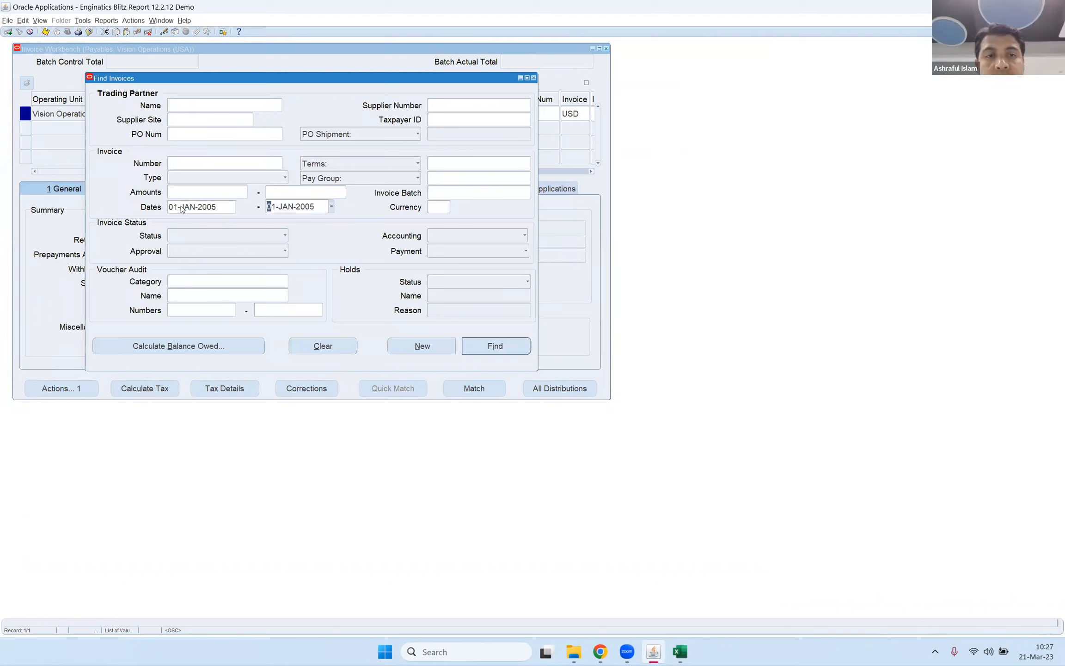
pyautogui.press('Return')
pyautogui.click(225, 142)
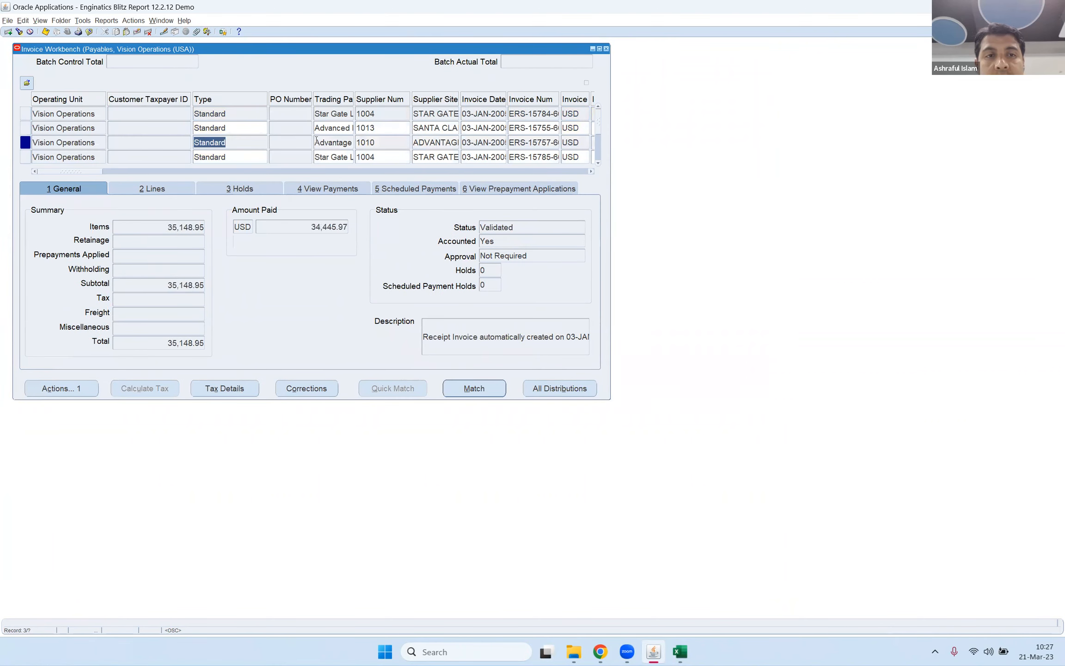
pyautogui.click(336, 143)
pyautogui.doubleClick(336, 143)
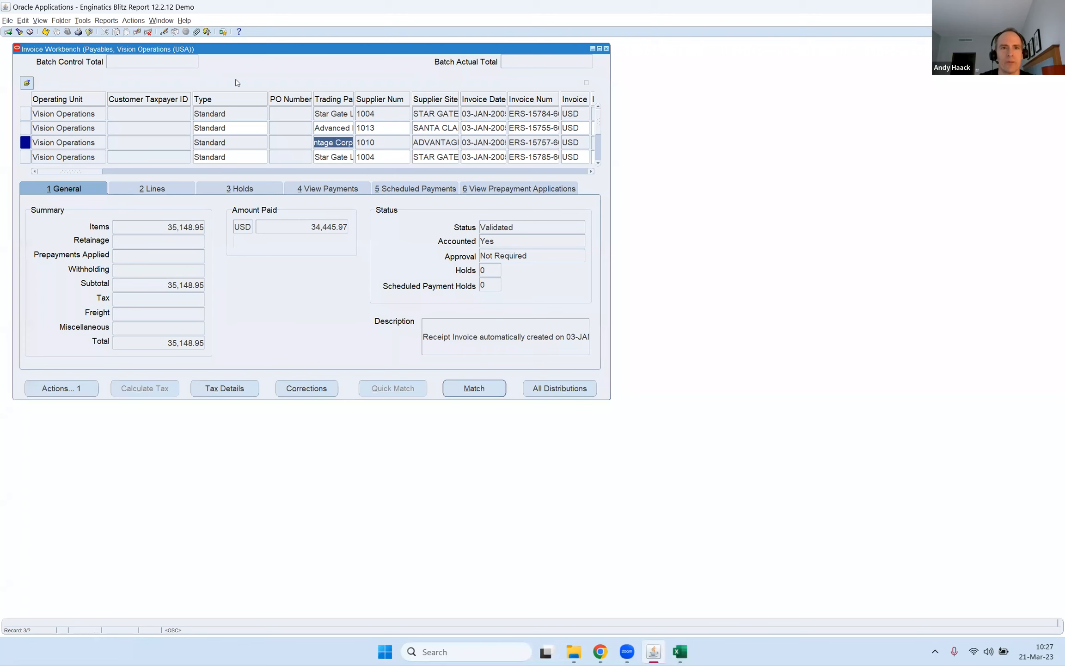
# Open Test report from the Invoice Workbench to check its parameters, and return to the invoice list.
pyautogui.click(223, 34)
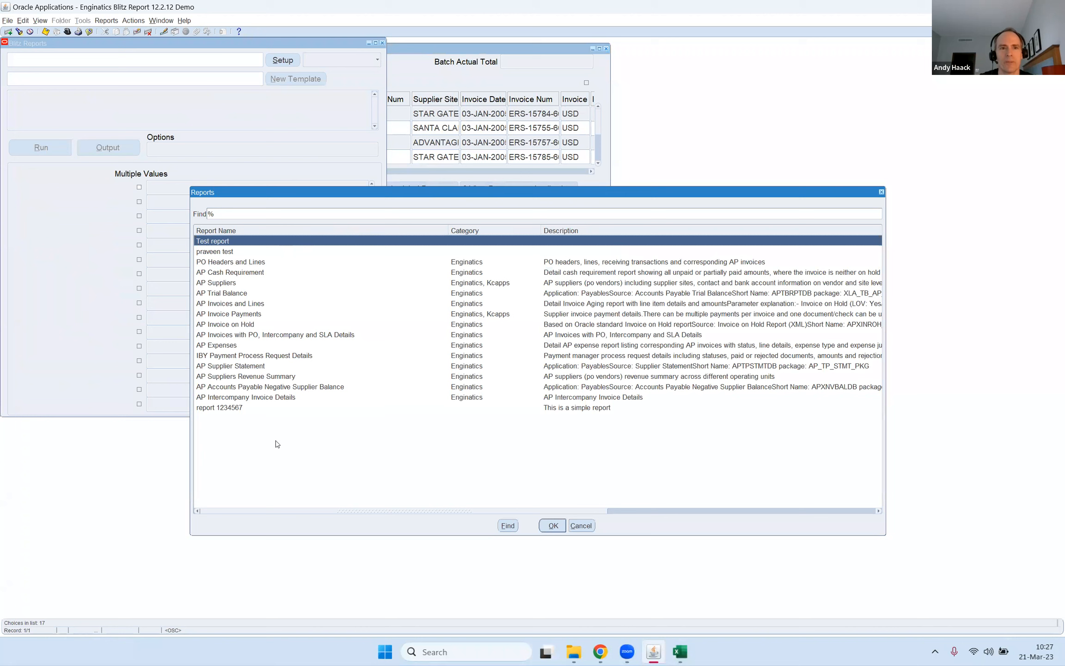
pyautogui.doubleClick(220, 241)
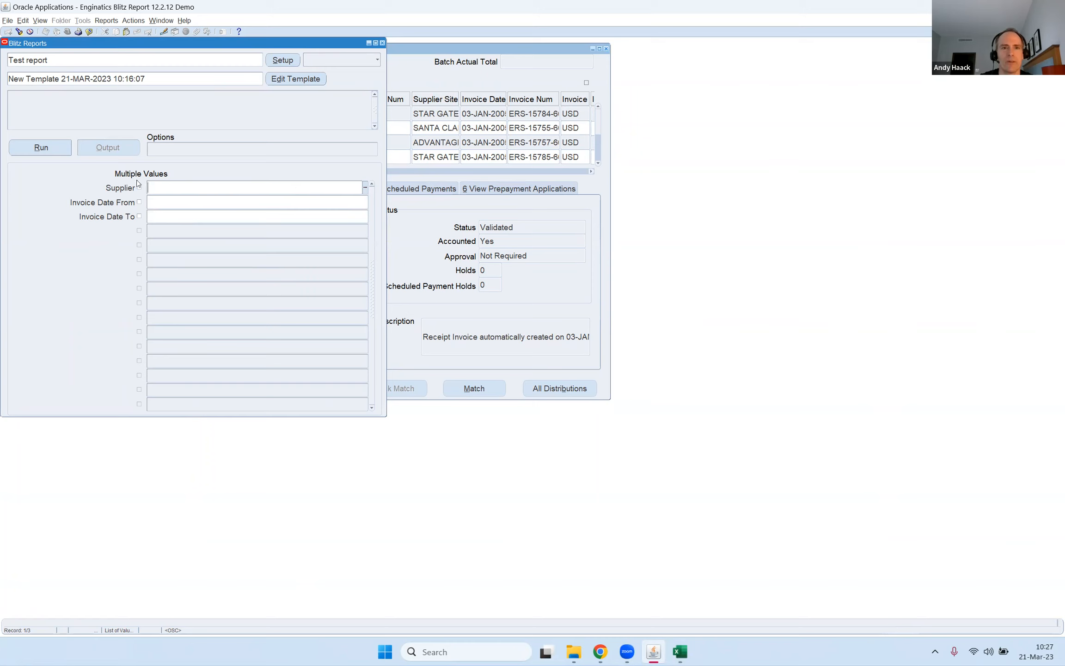
pyautogui.click(440, 74)
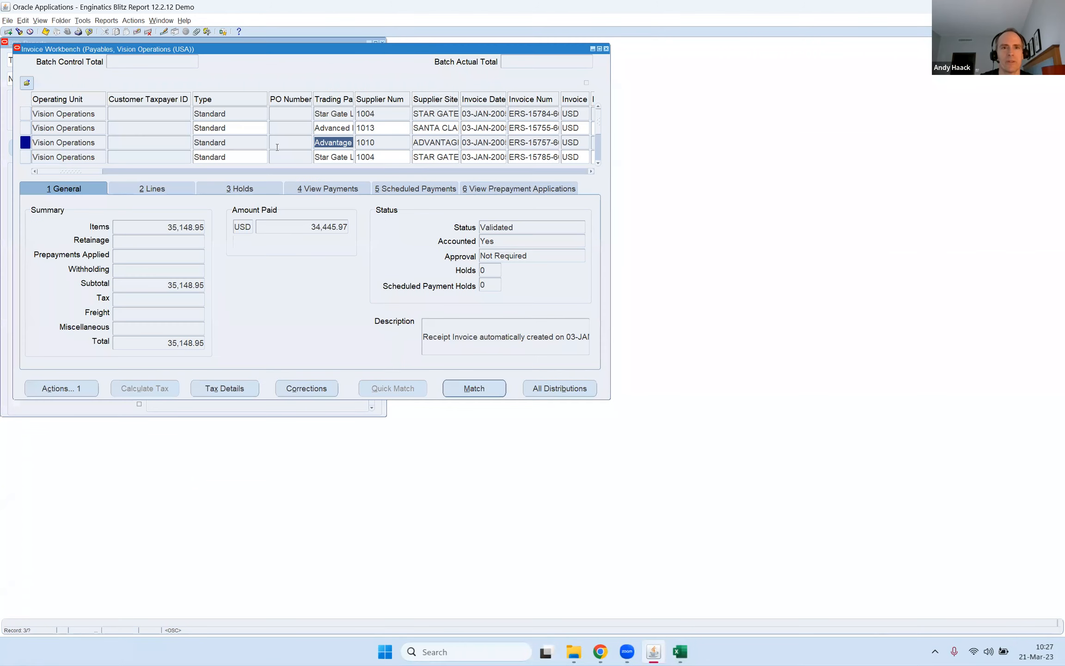
# Examine the block and field name behind the selected invoice's trading partner, and close the diagnostics dialog.
pyautogui.click(327, 142)
pyautogui.moveTo(316, 143); pyautogui.dragTo(395, 136)
pyautogui.click(184, 21)
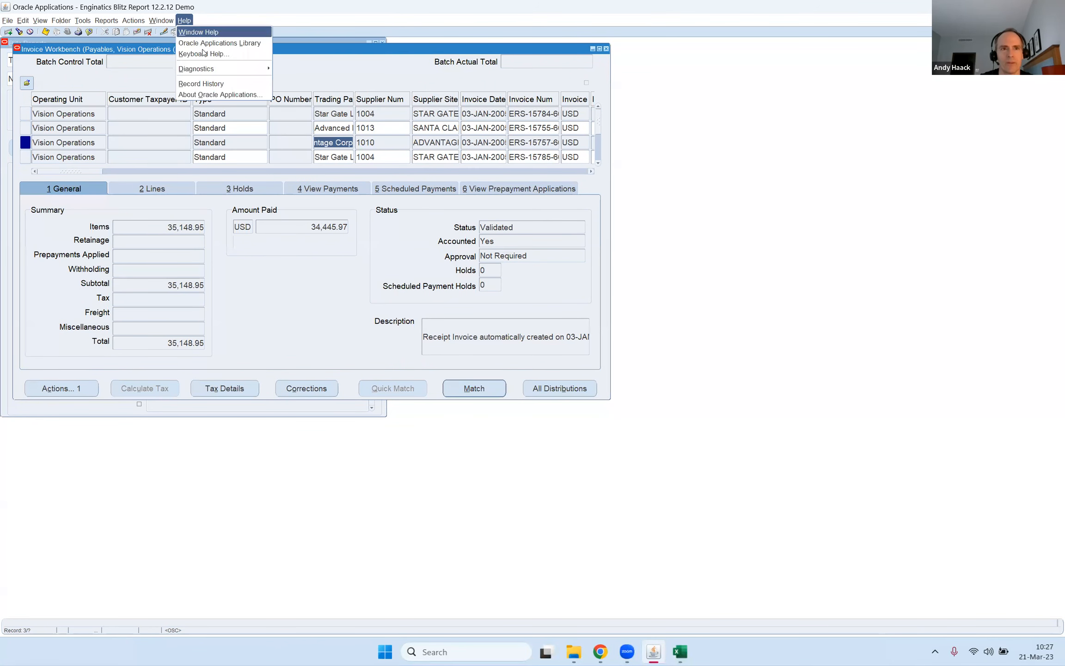
pyautogui.moveTo(213, 74)
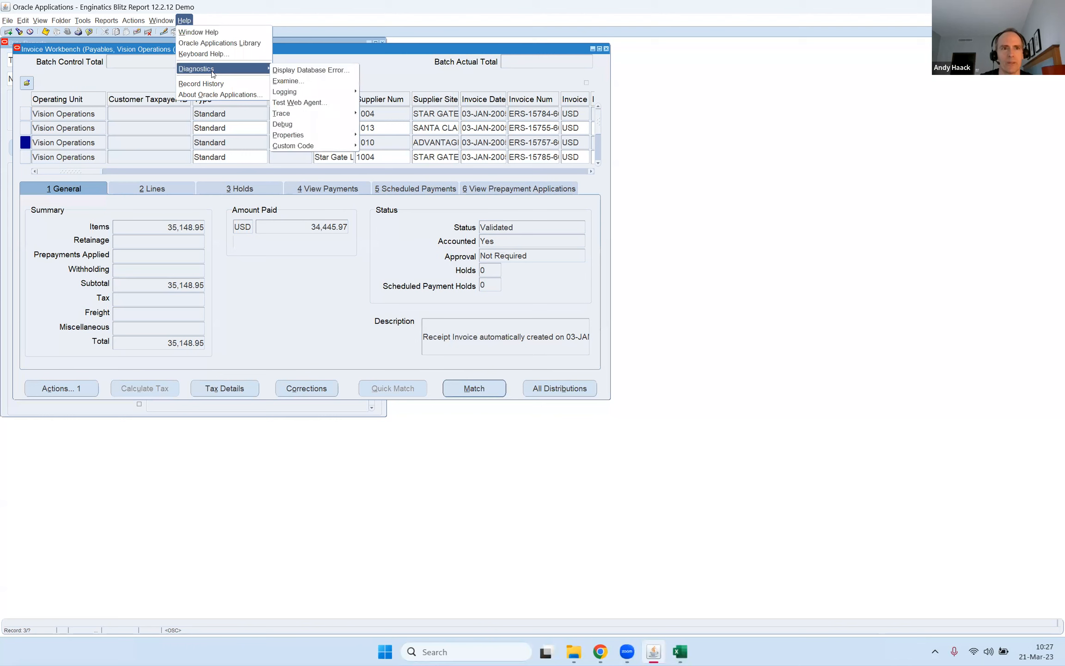
pyautogui.click(301, 81)
pyautogui.click(527, 309)
pyautogui.click(546, 295)
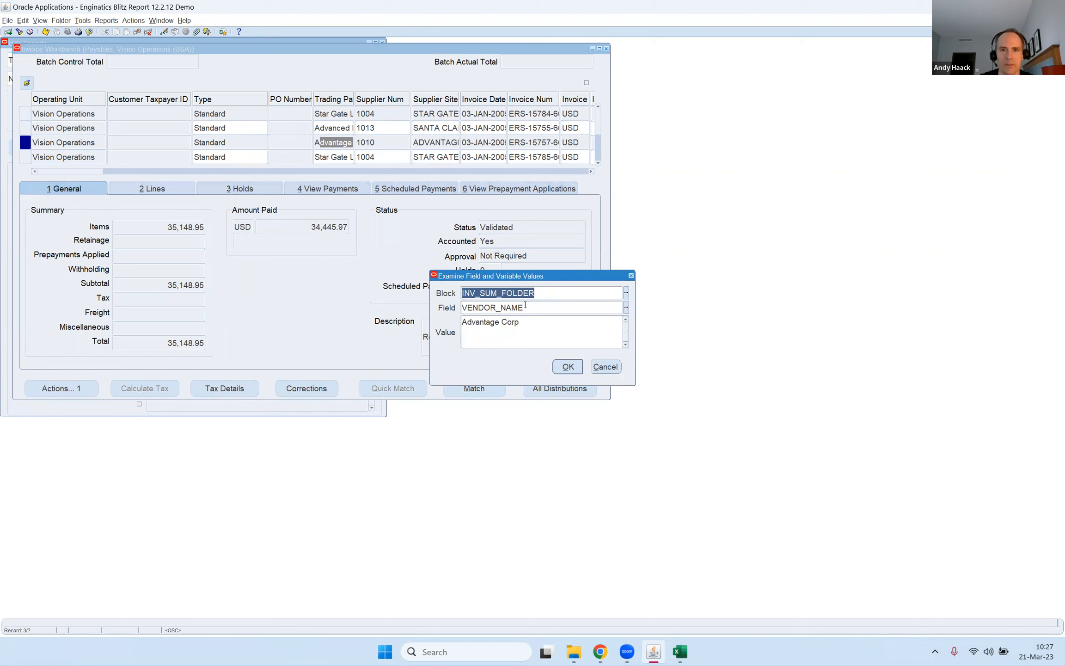
pyautogui.click(525, 306)
pyautogui.click(602, 369)
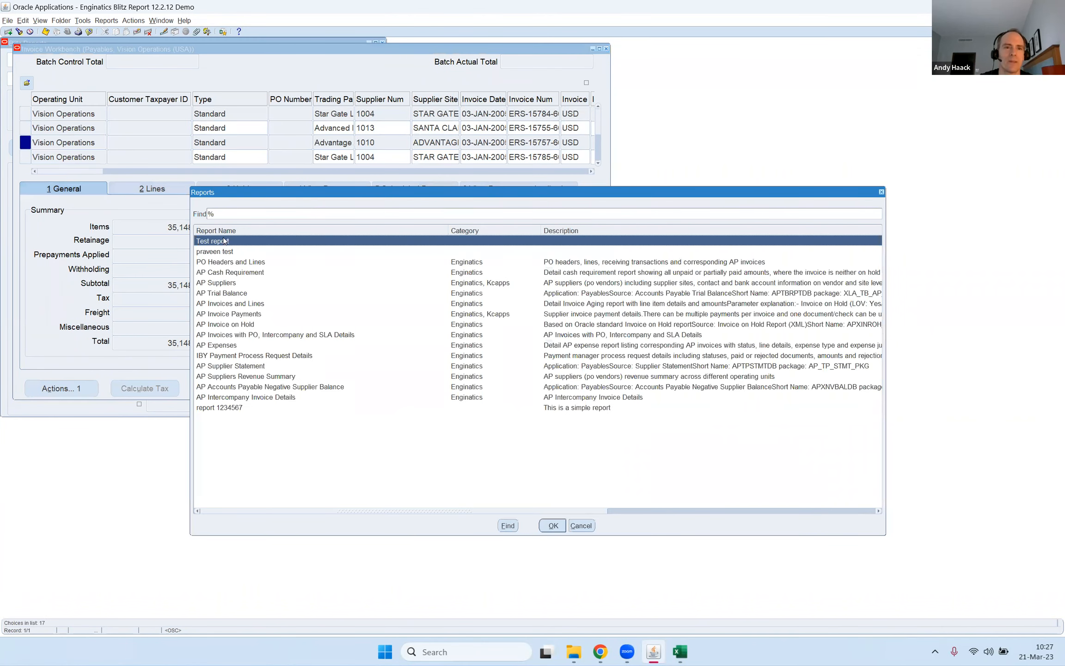
# Open the Test report setup at its assignments and open the form parameters of the APXINWKB form assignment.
pyautogui.doubleClick(224, 241)
pyautogui.click(282, 60)
pyautogui.click(142, 139)
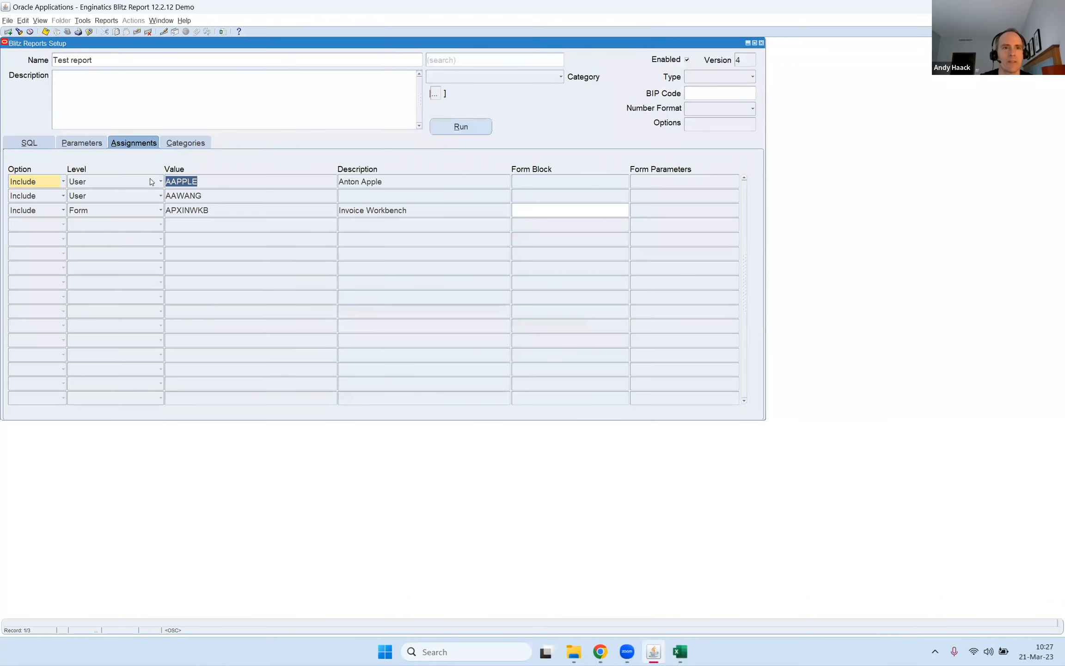
pyautogui.click(208, 210)
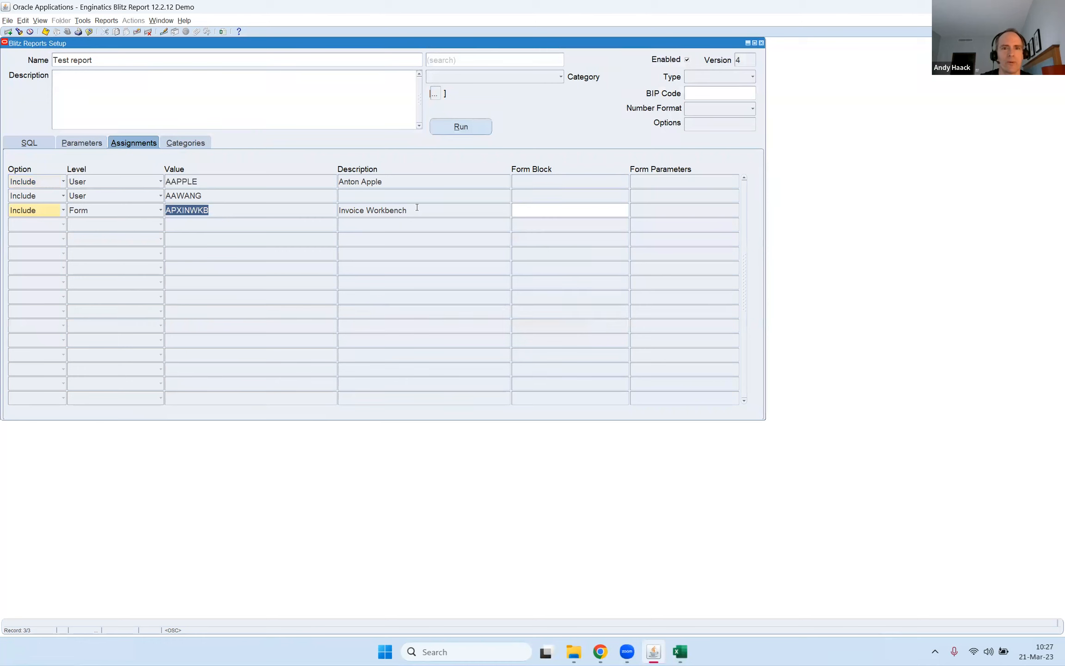
pyautogui.click(432, 212)
pyautogui.click(662, 209)
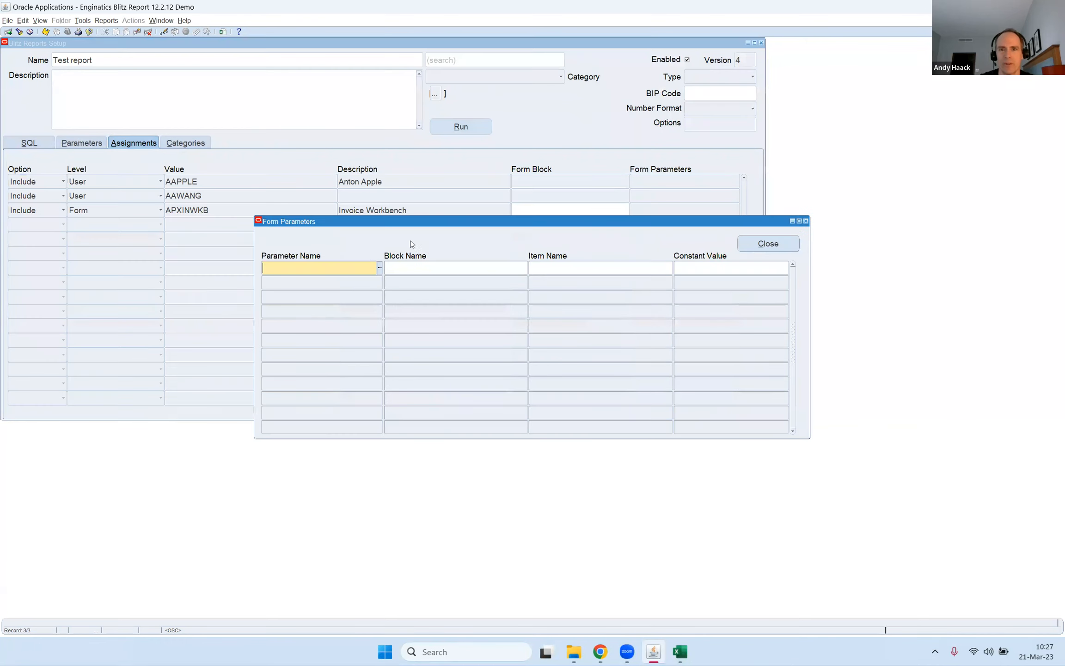
# Map the Supplier parameter to block INV_SUM_FOLDER and item VENDOR_NAME, and save the form parameters.
pyautogui.click(380, 268)
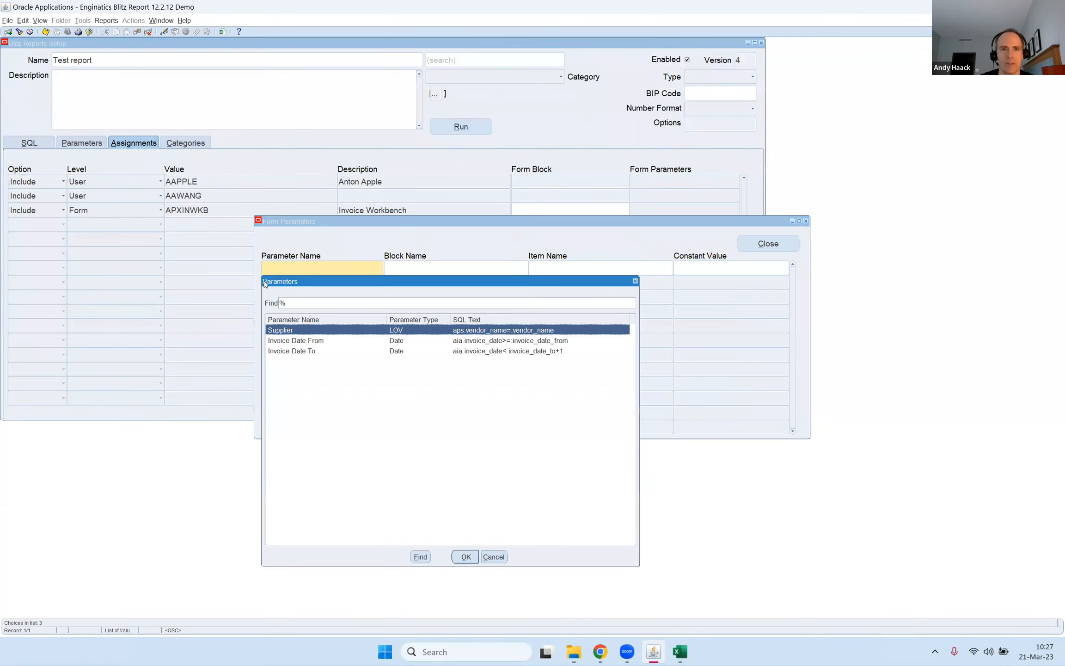
pyautogui.doubleClick(284, 331)
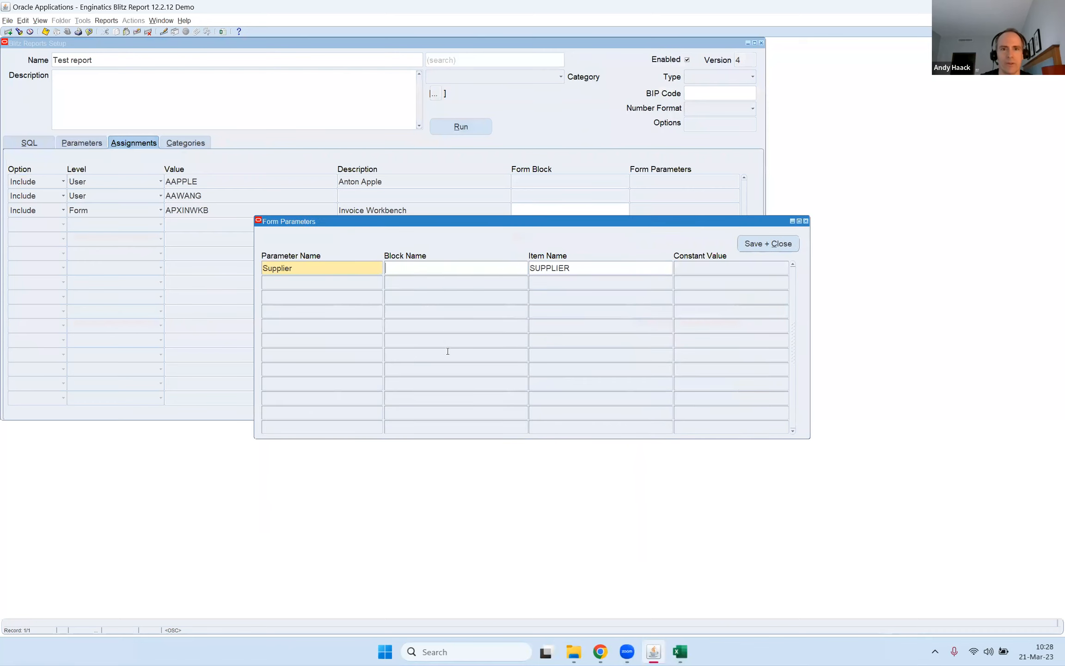
pyautogui.write('VEND')
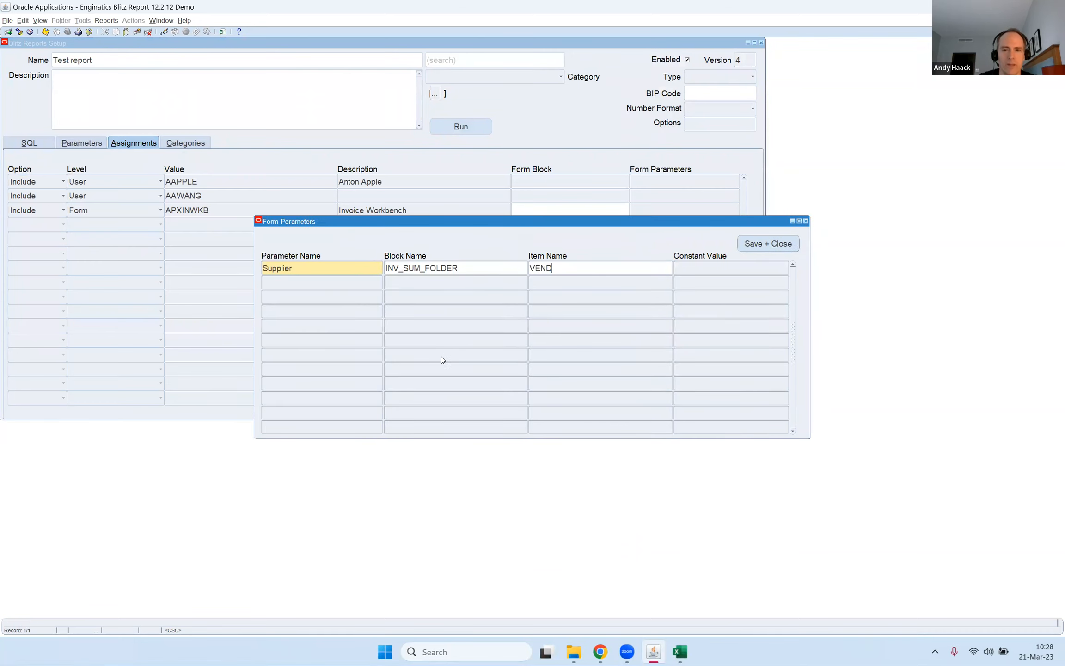
pyautogui.write('OR_')
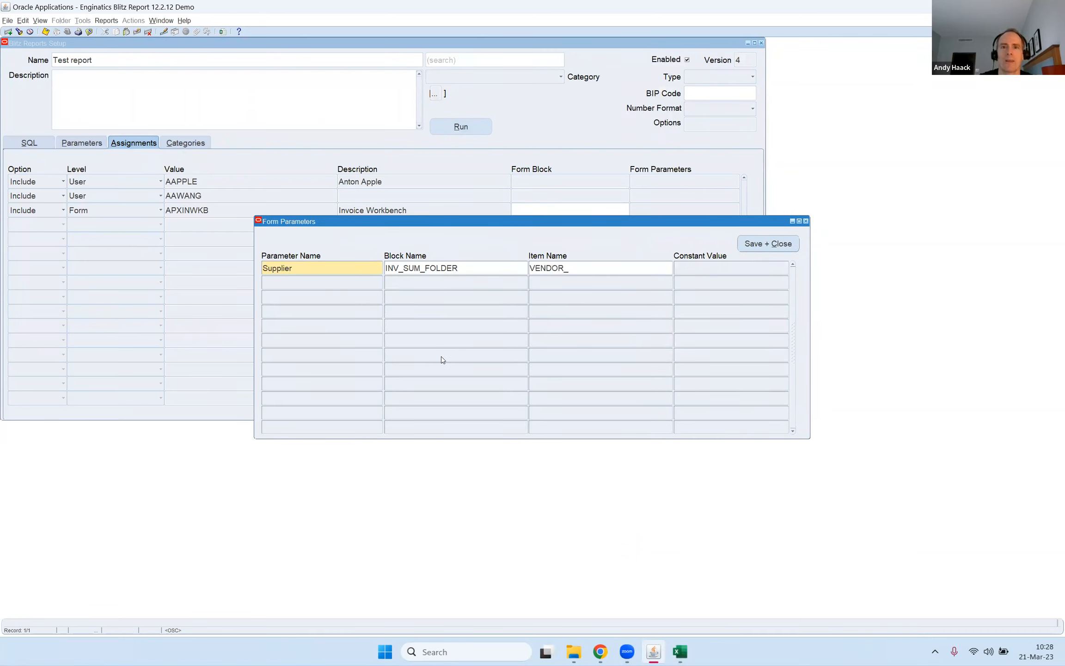
pyautogui.hotkey('shift', 'Home')
pyautogui.write('VENDOR_NAME')
pyautogui.hotkey('alt', 'c')
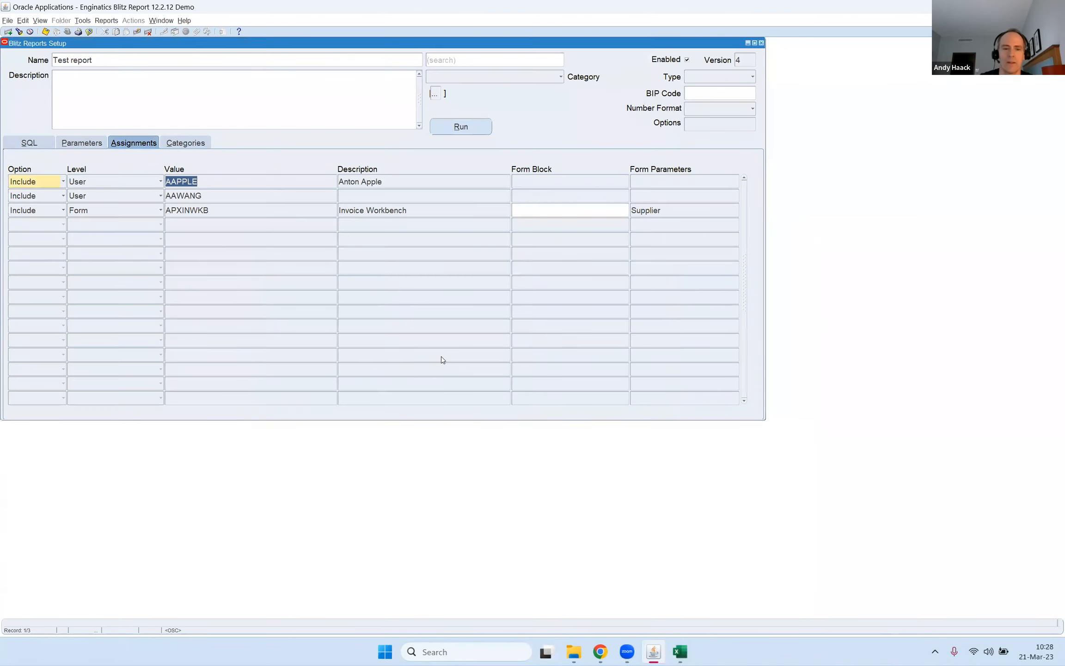
# Run Test report from the Invoice Workbench for Advantage Corp and check the vendor name filter in its Excel data sheet.
pyautogui.click(222, 31)
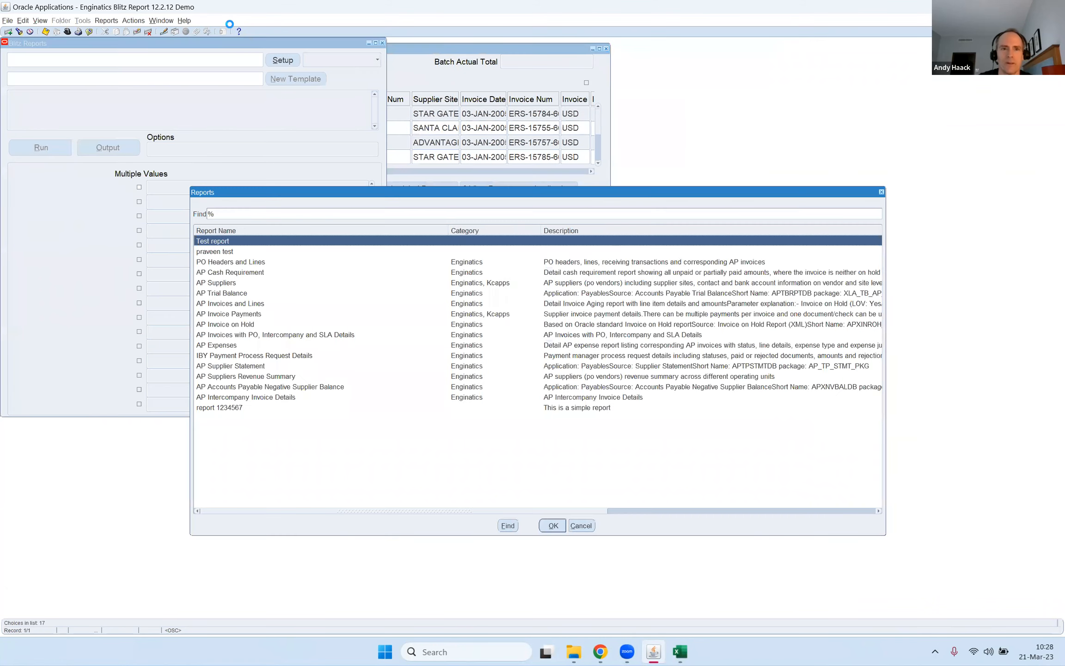
pyautogui.press('Return')
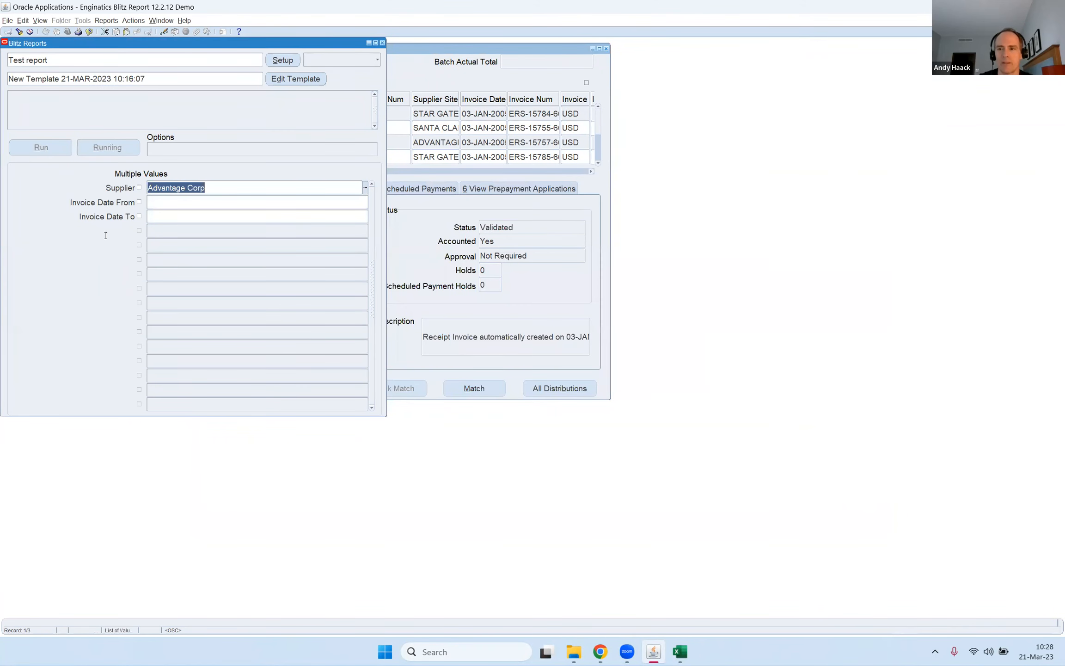
pyautogui.click(113, 153)
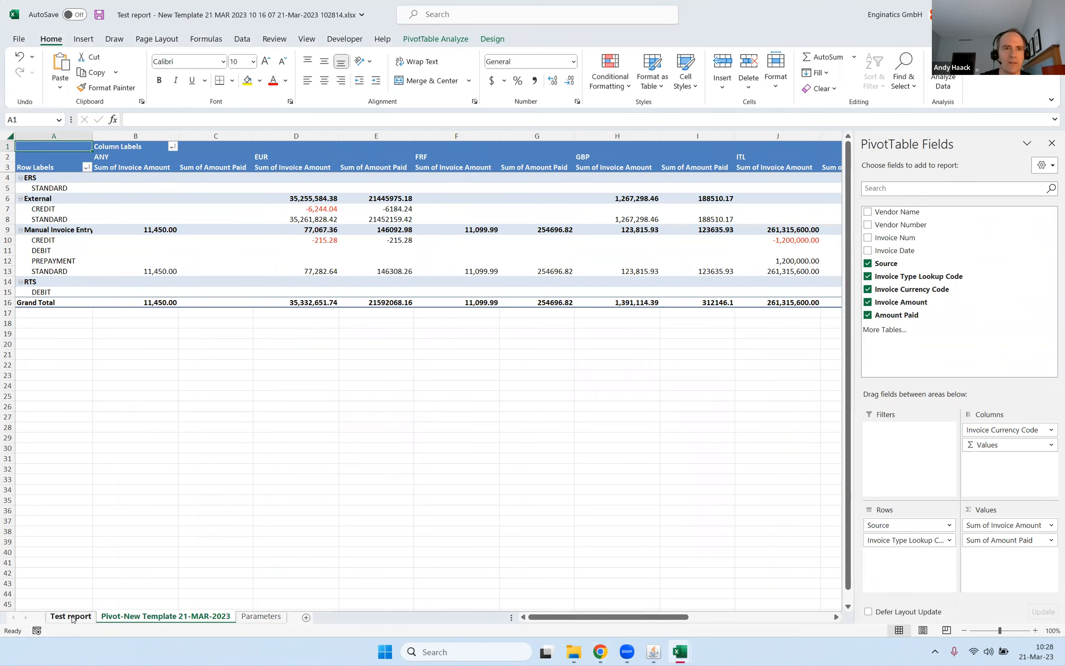
pyautogui.click(71, 617)
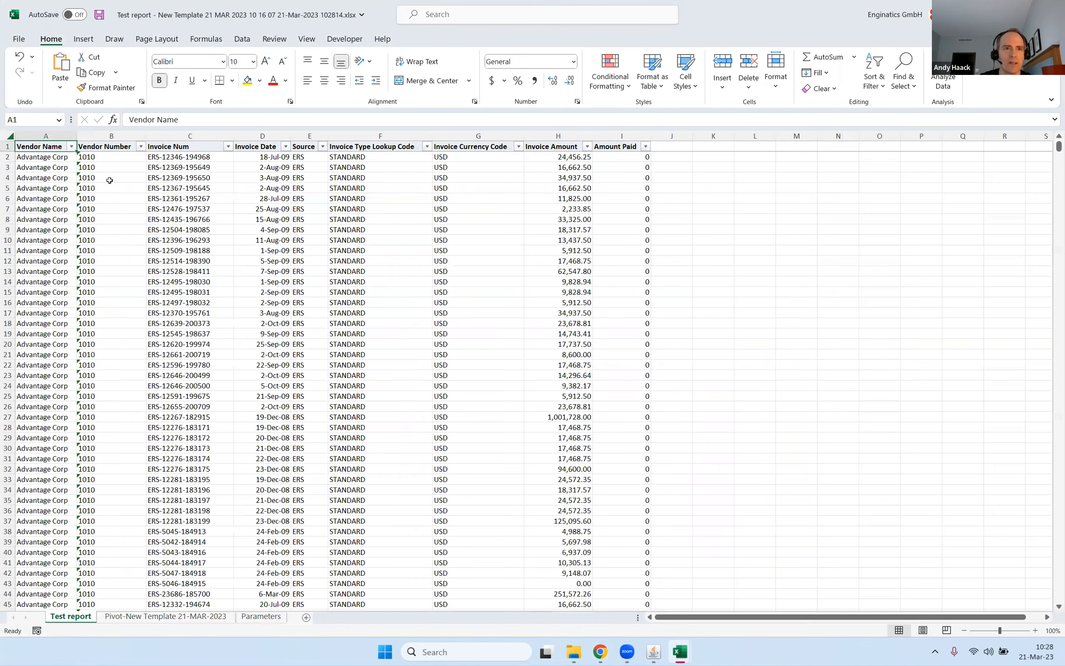
pyautogui.click(71, 147)
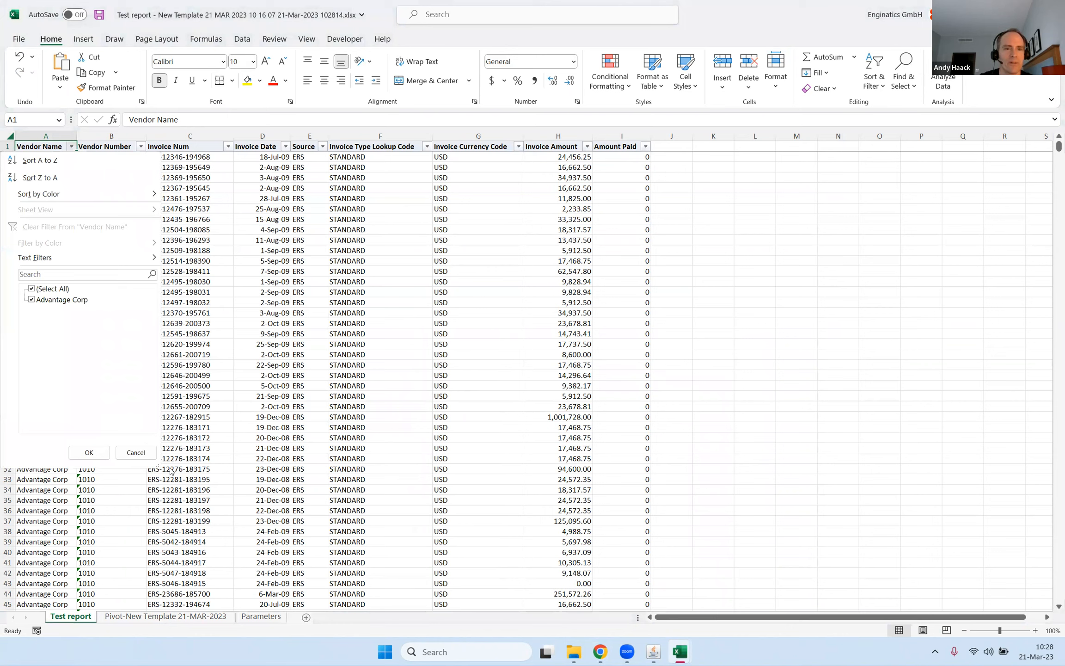
# Switch back to Oracle Applications, select the last listed Star Gate invoice, and run Test report for that supplier.
pyautogui.moveTo(654, 655)
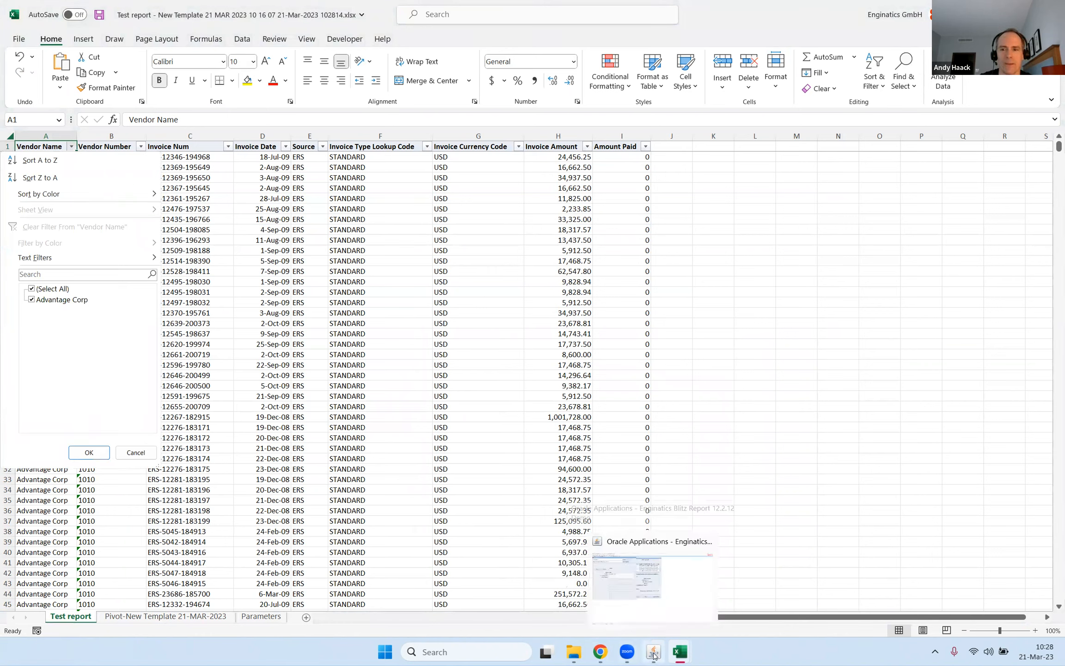
pyautogui.click(627, 578)
pyautogui.click(440, 157)
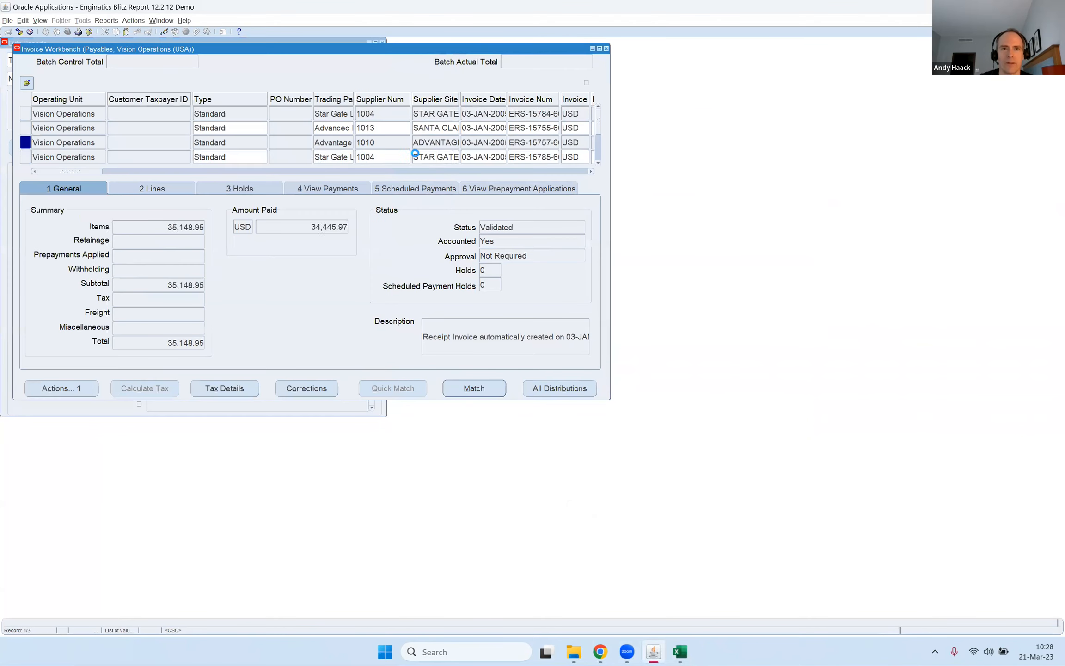
pyautogui.click(223, 32)
pyautogui.press('Return')
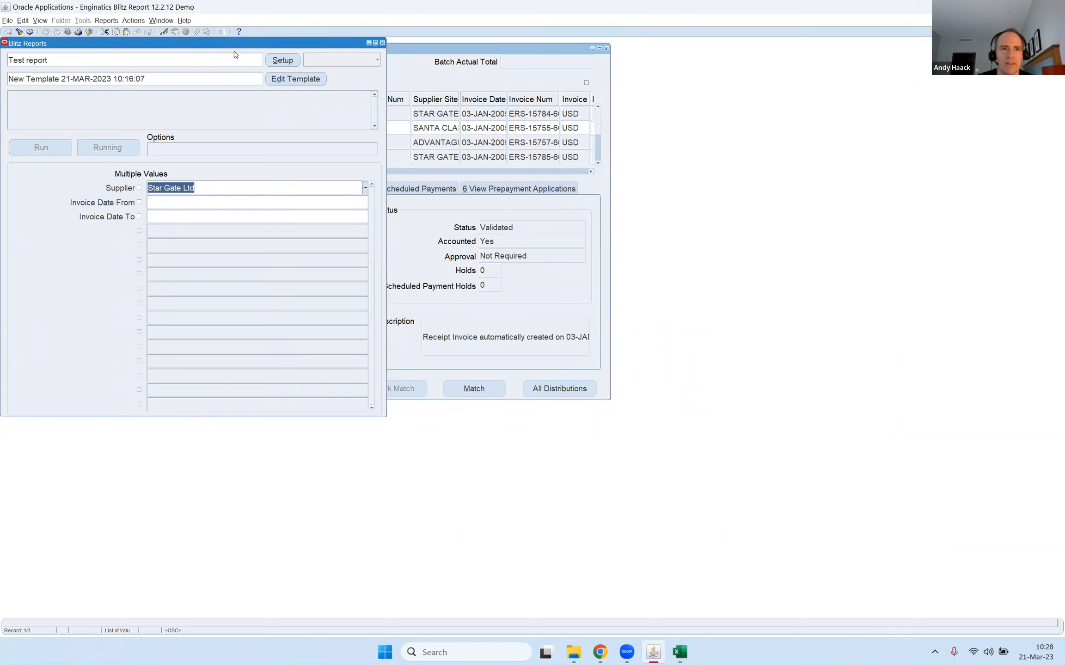
# Switch to the new Excel output and check the vendor name filter on its Test report sheet.
pyautogui.hotkey('alt', 'Tab')
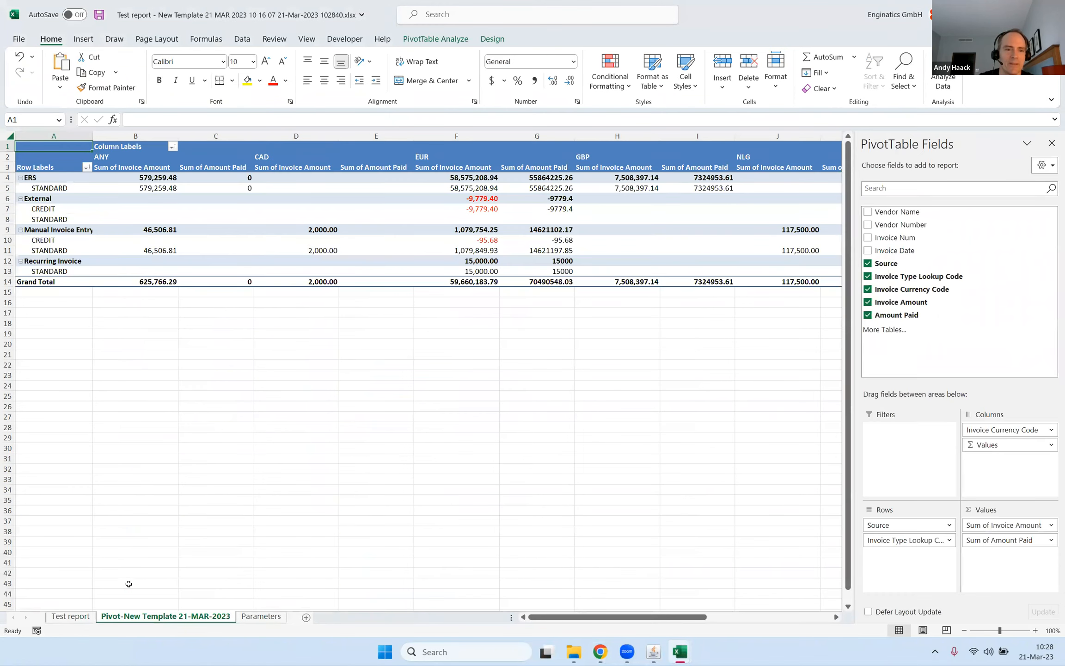
pyautogui.click(71, 616)
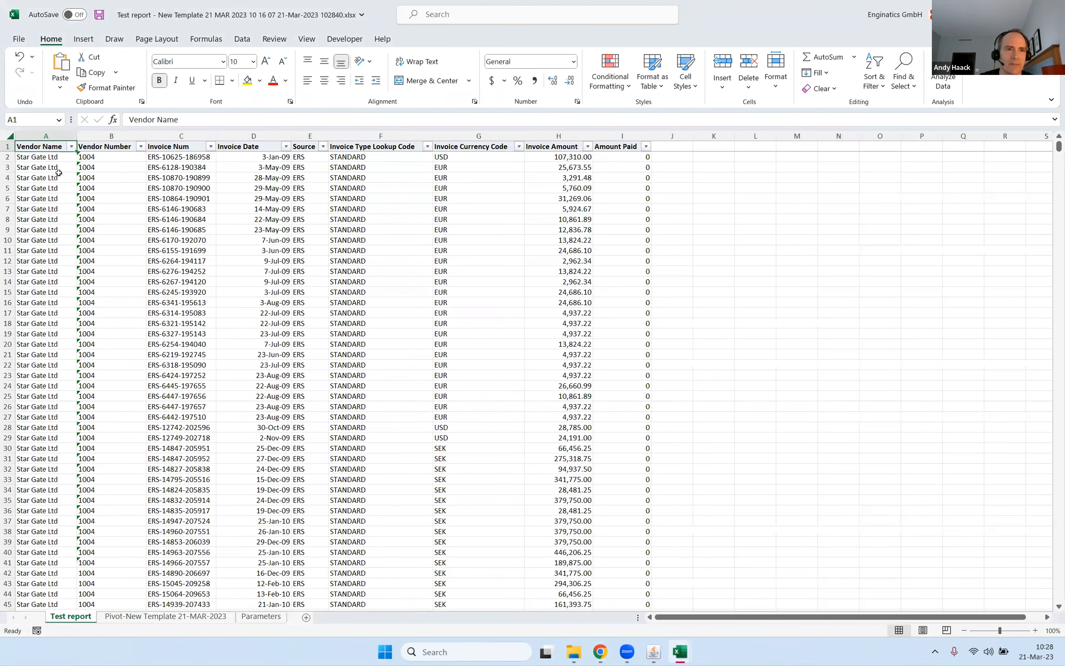
pyautogui.click(71, 148)
pyautogui.click(71, 148)
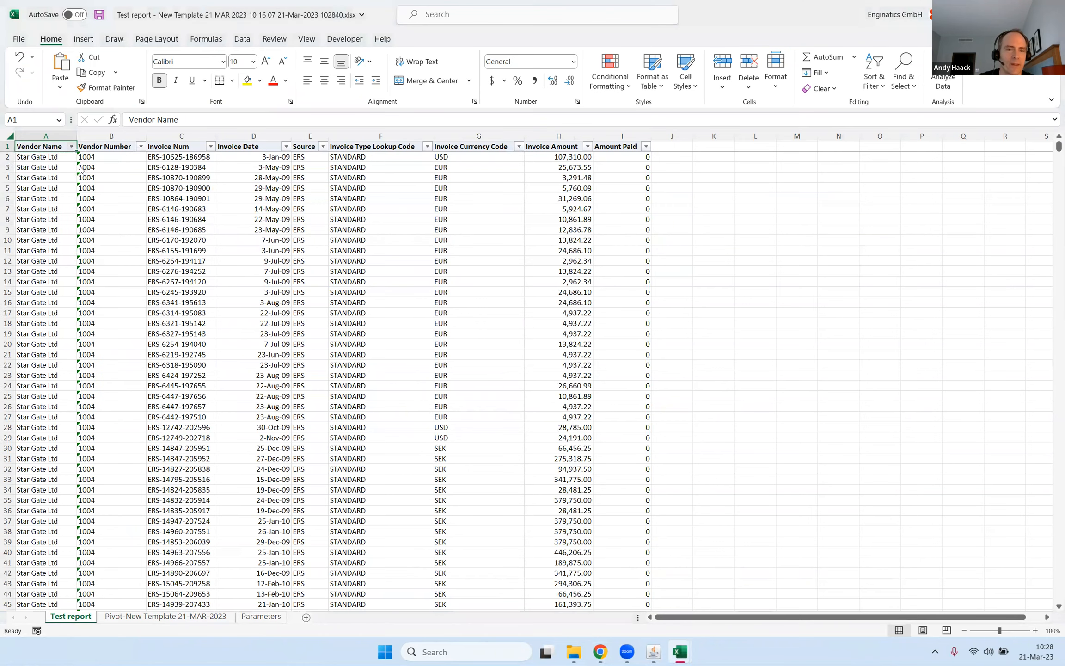
# Return to Oracle Applications, close the Payables forms, switch responsibility to General Ledger Super User, and open Enter Journals.
pyautogui.moveTo(661, 654)
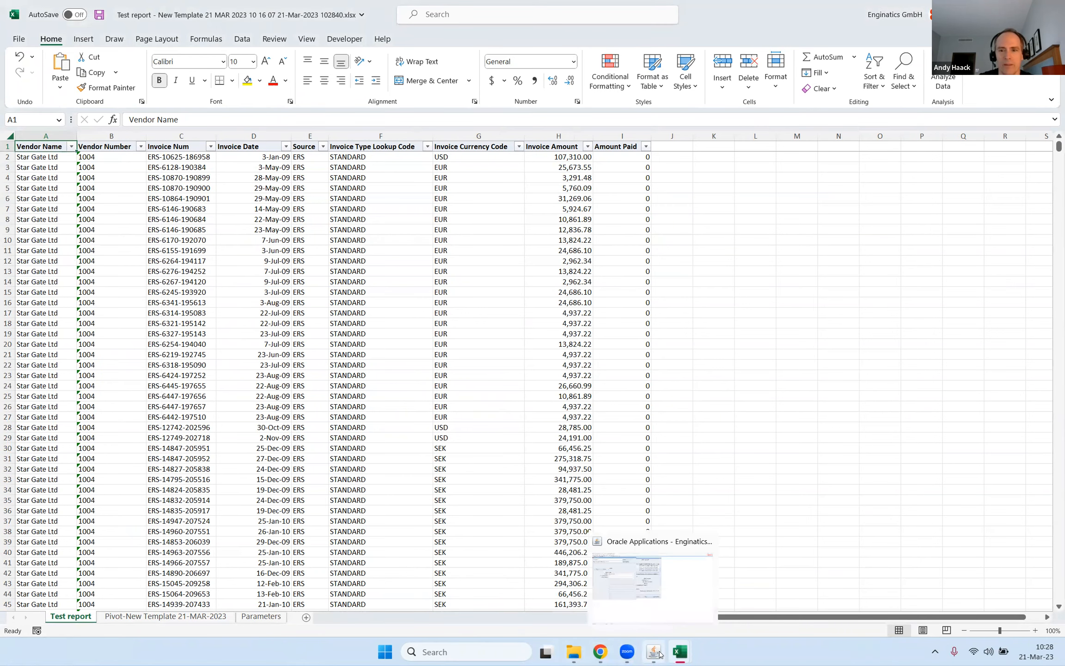
pyautogui.click(662, 594)
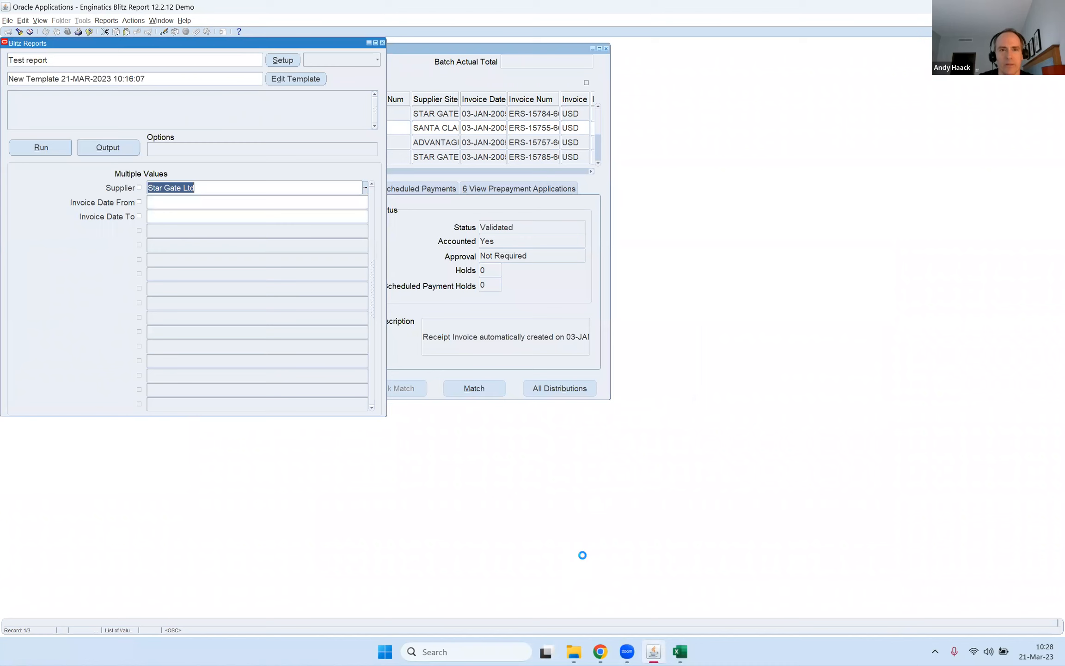
pyautogui.press('F4')
pyautogui.press('F4')
pyautogui.hotkey('alt', 'f')
pyautogui.write('r')
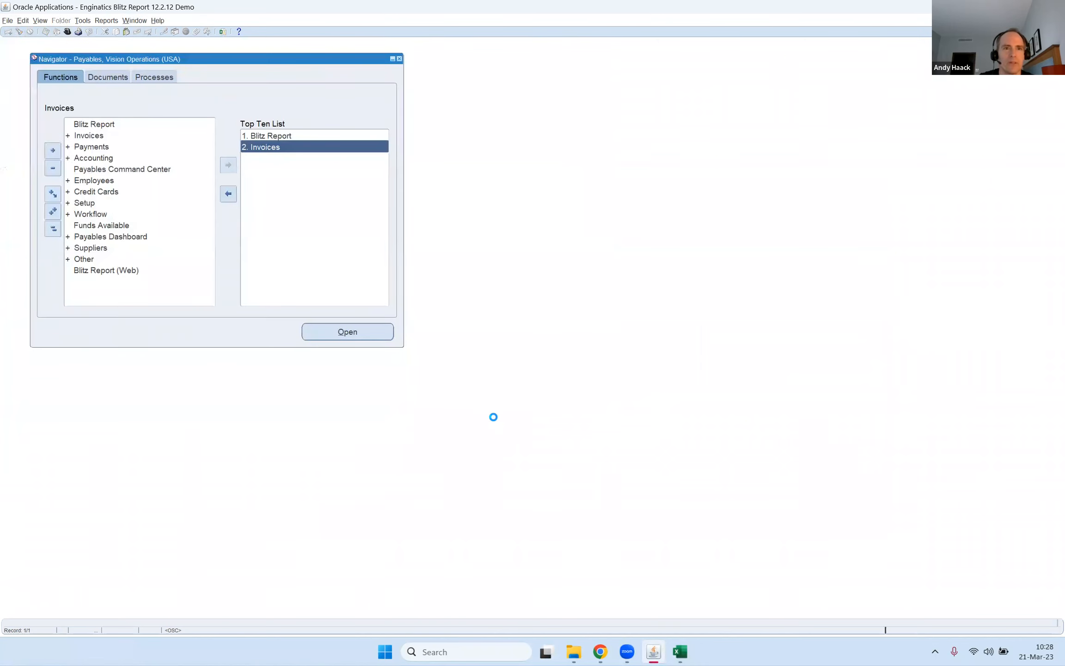
pyautogui.write('g%')
pyautogui.press('Return')
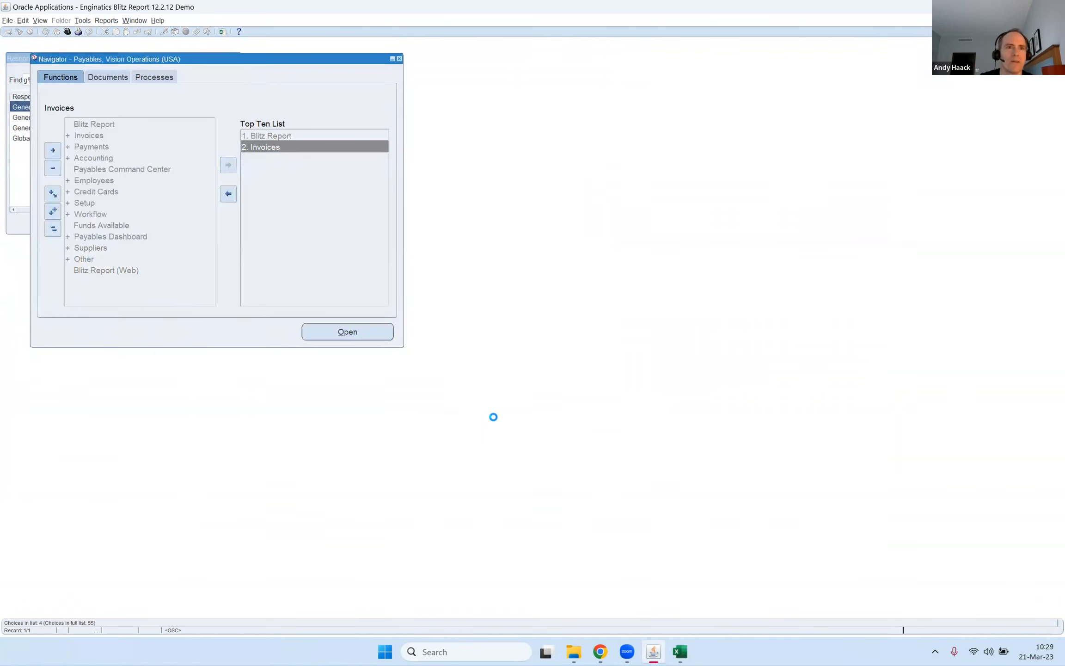
pyautogui.doubleClick(267, 148)
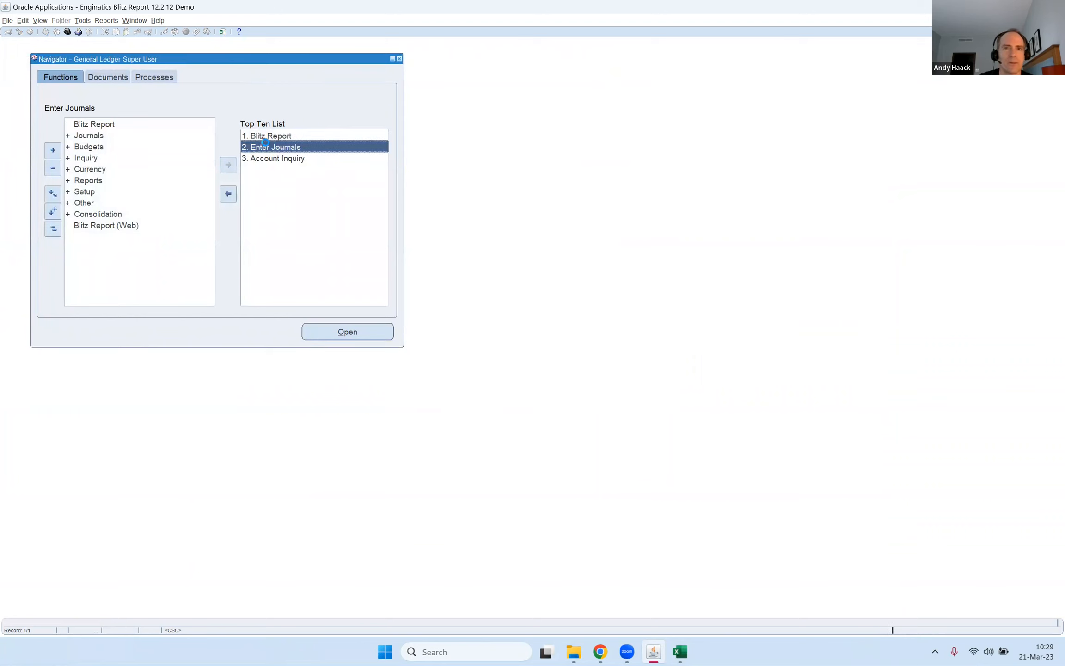
# Find the journals for period Jan-08.
pyautogui.click(382, 183)
pyautogui.write('jan')
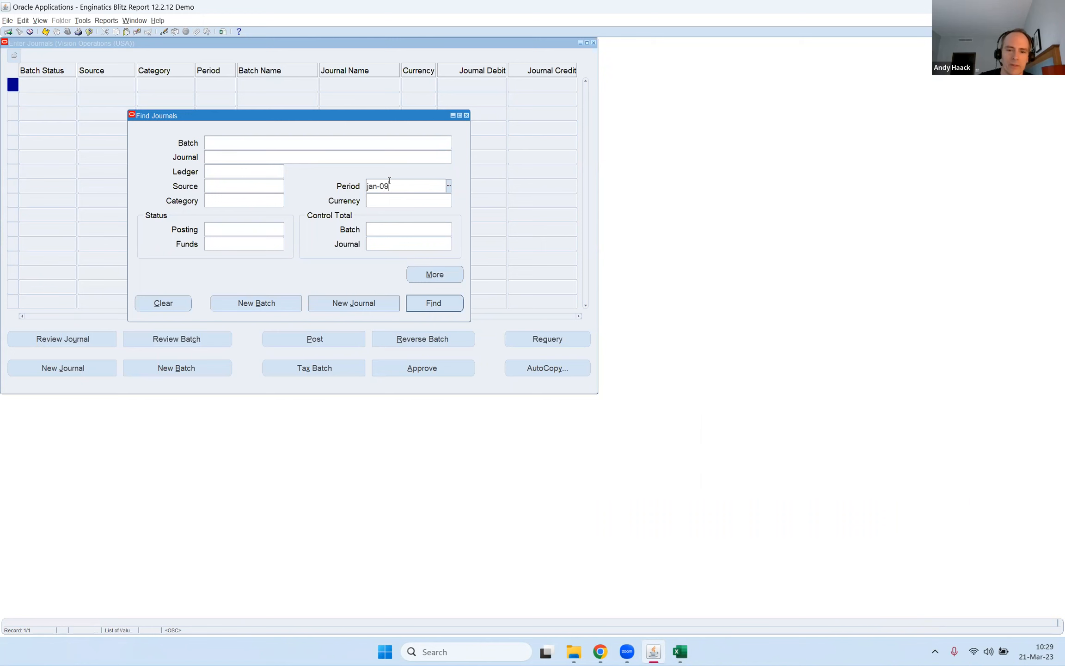
pyautogui.write('-08')
pyautogui.press('Return')
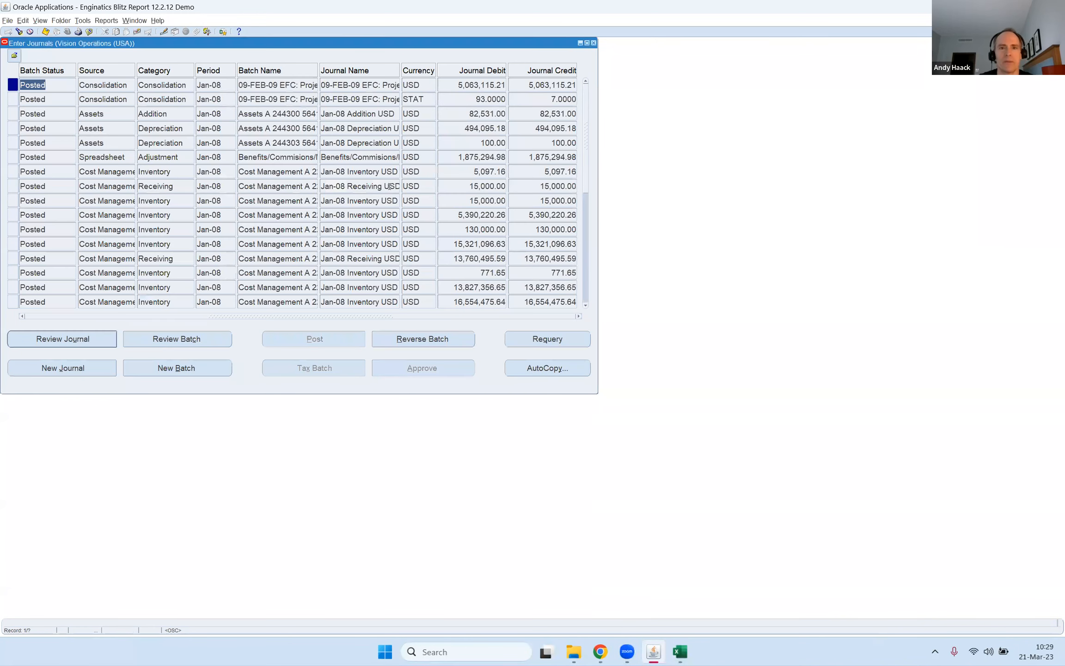
# Select the Jan-08 Inventory journal with debit 16,079,628.14 and run GL Account Analysis for it from Enter Journals.
pyautogui.click(586, 305)
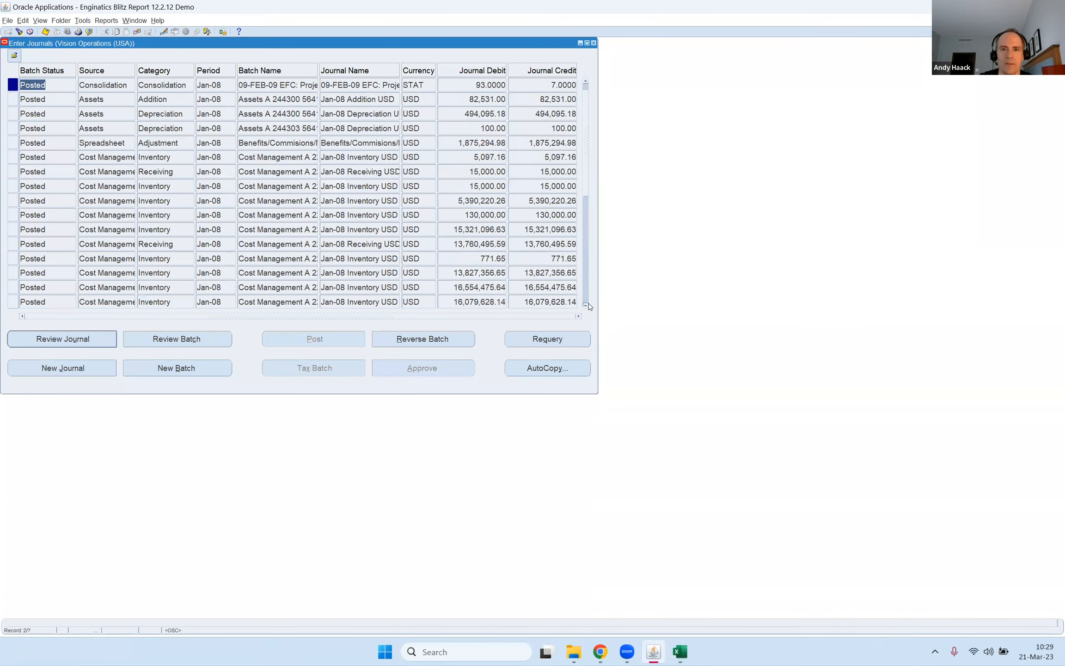
pyautogui.click(586, 305)
pyautogui.click(586, 305)
pyautogui.click(586, 305)
pyautogui.click(585, 305)
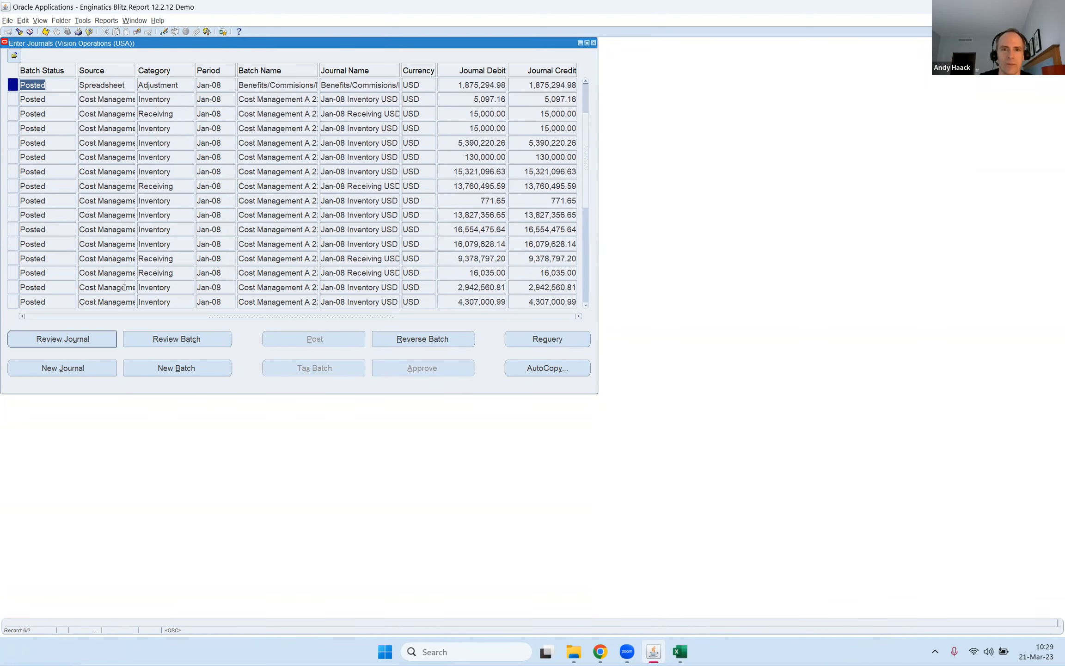
pyautogui.click(116, 211)
pyautogui.click(497, 248)
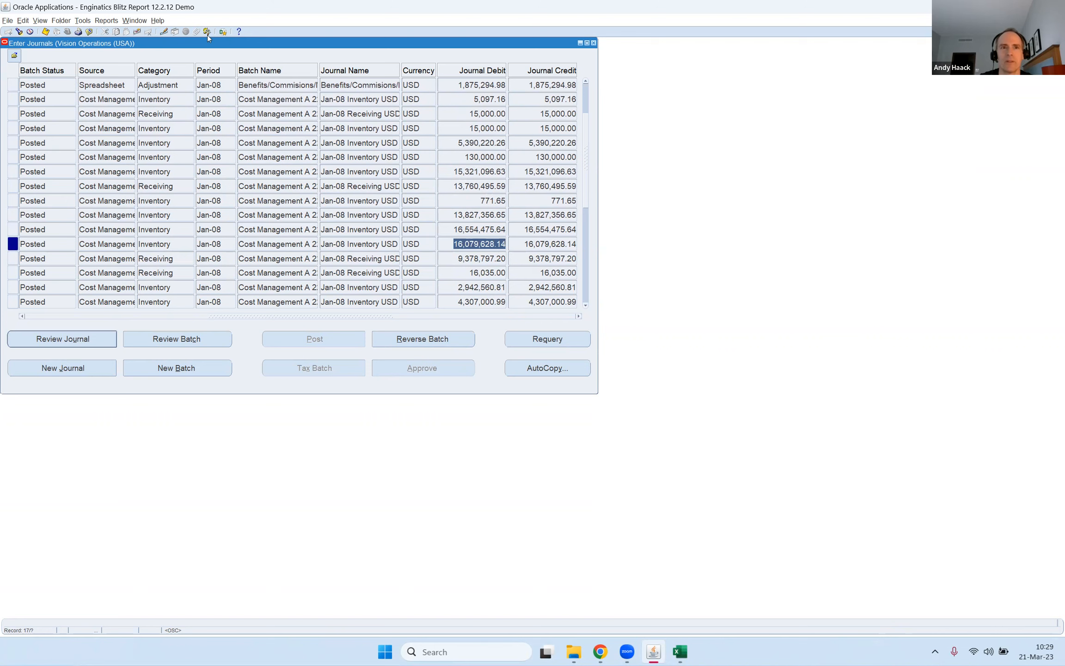
pyautogui.click(224, 32)
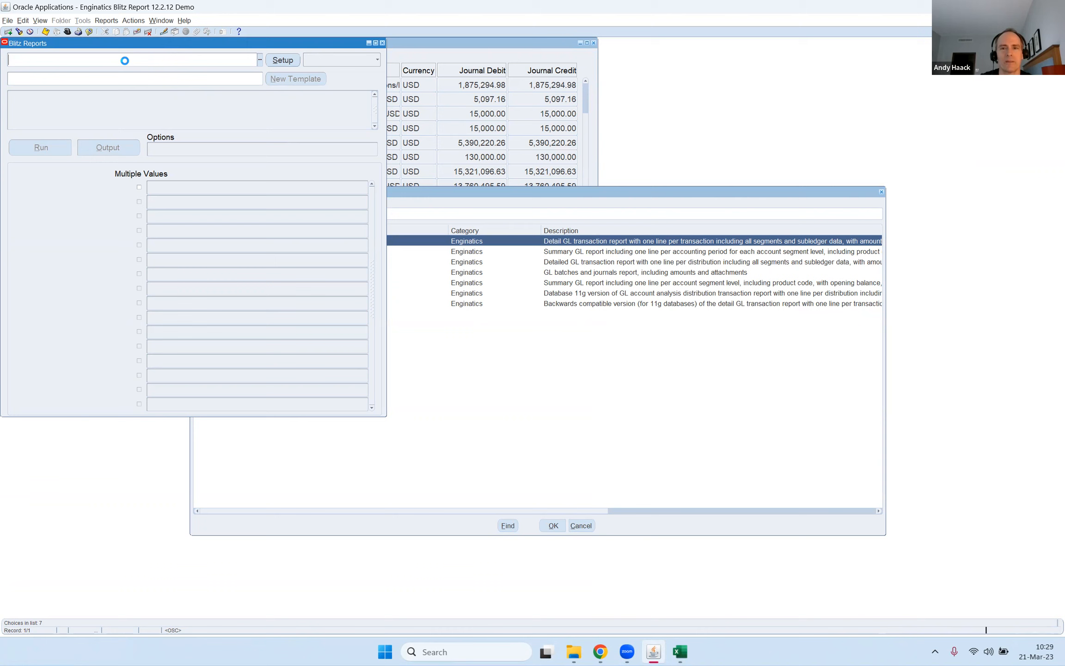
pyautogui.press('Return')
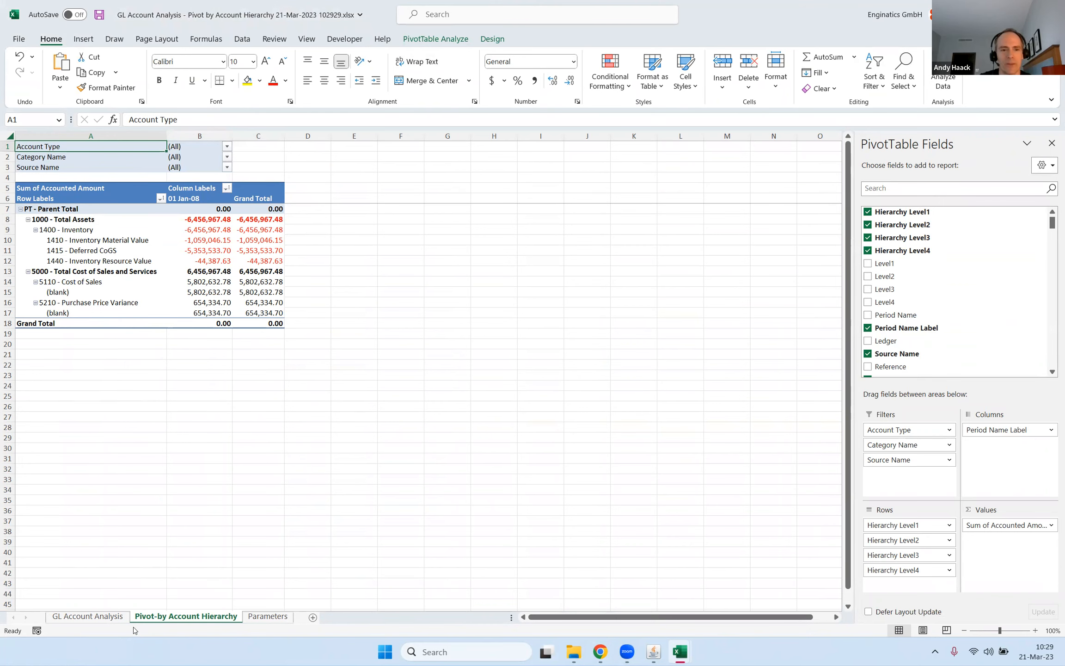
# Examine the GL Account Analysis data sheet's journal columns, and return to the Pivot-by Account Hierarchy sheet.
pyautogui.hotkey('ctrl', 'pageup')
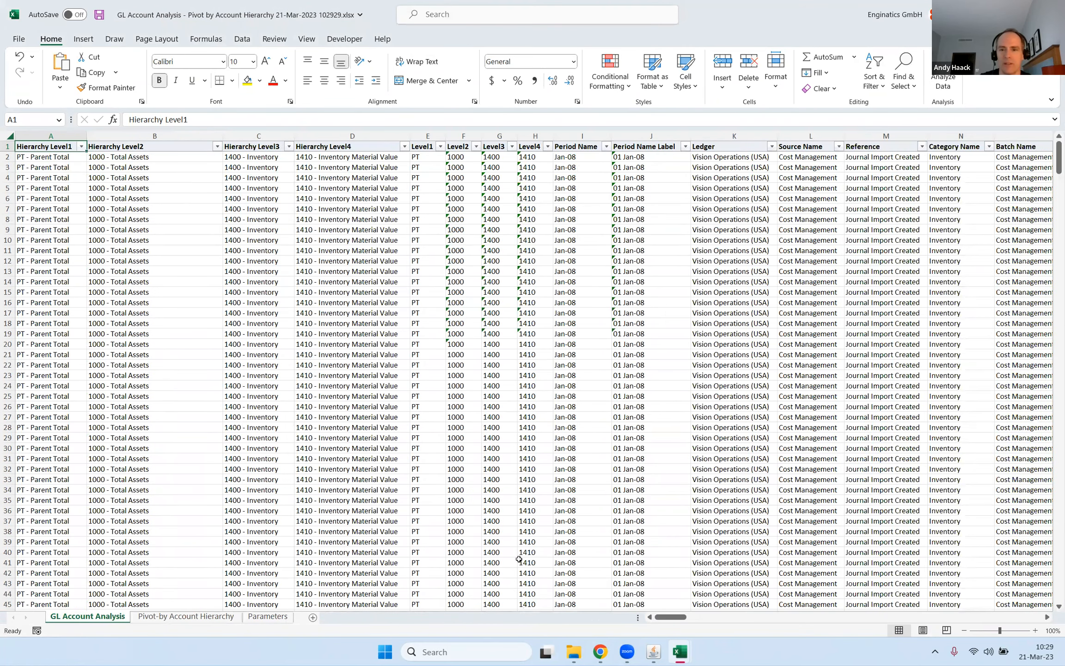
pyautogui.moveTo(676, 618); pyautogui.dragTo(718, 619)
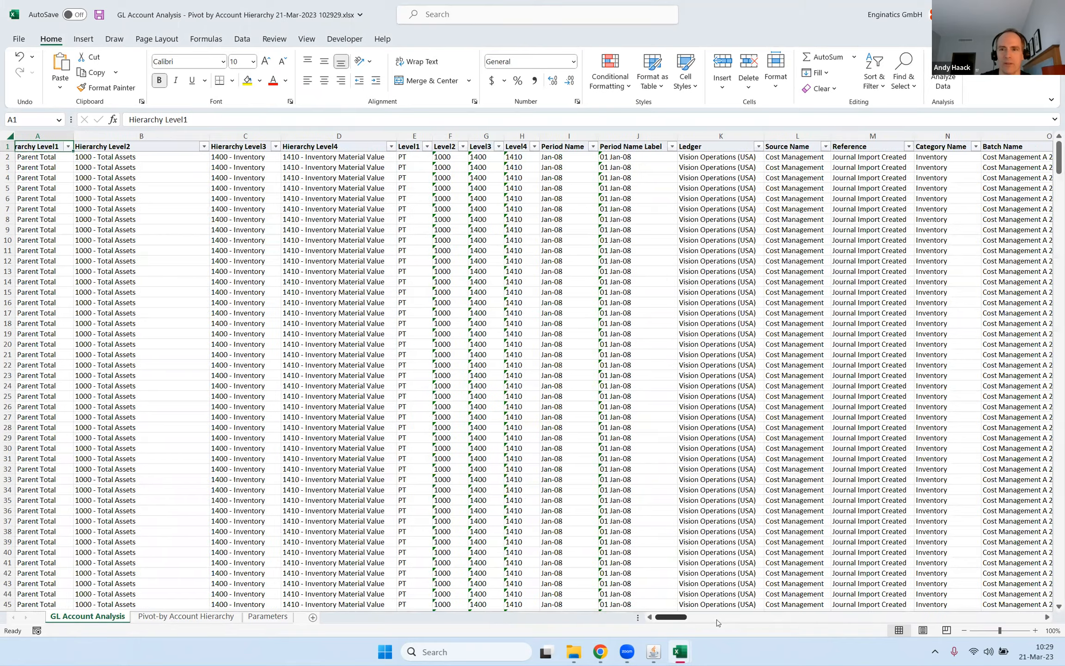
pyautogui.hscroll(-4, 182, 619)
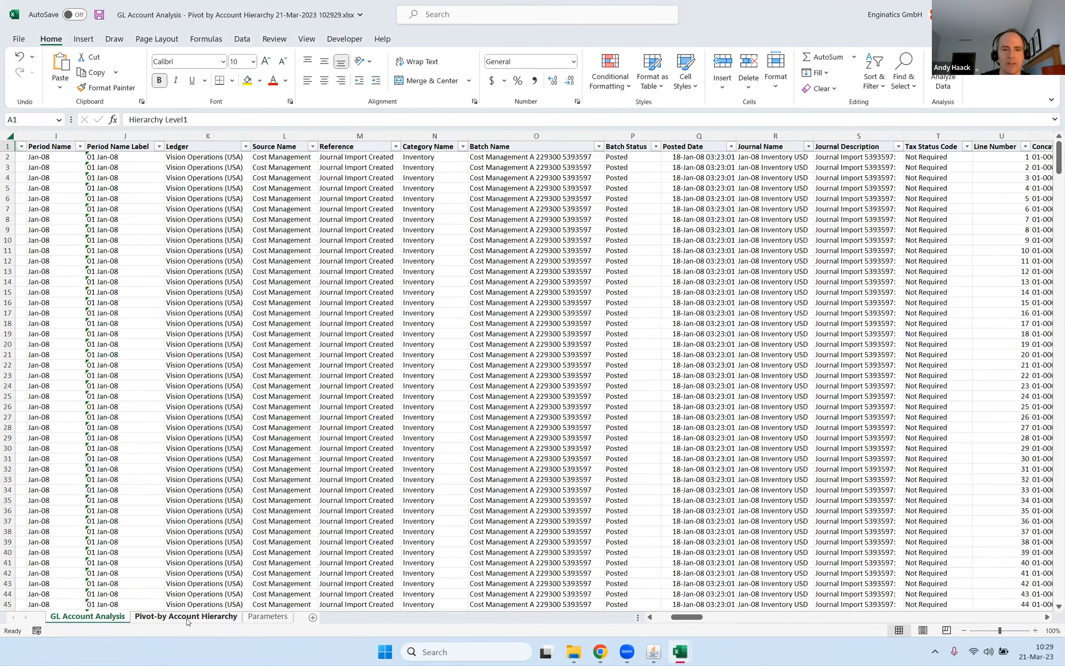
pyautogui.click(186, 616)
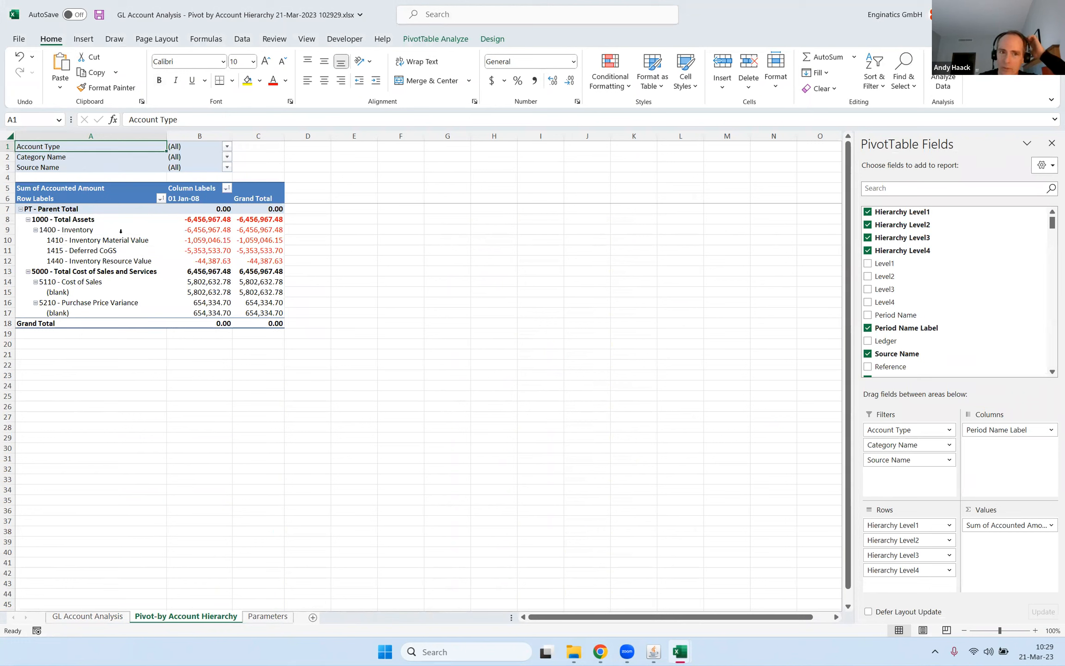
# Examine the pivot's account rows and drill down into the Jan-08 amount for 1440 - Inventory Resource Value.
pyautogui.click(95, 246)
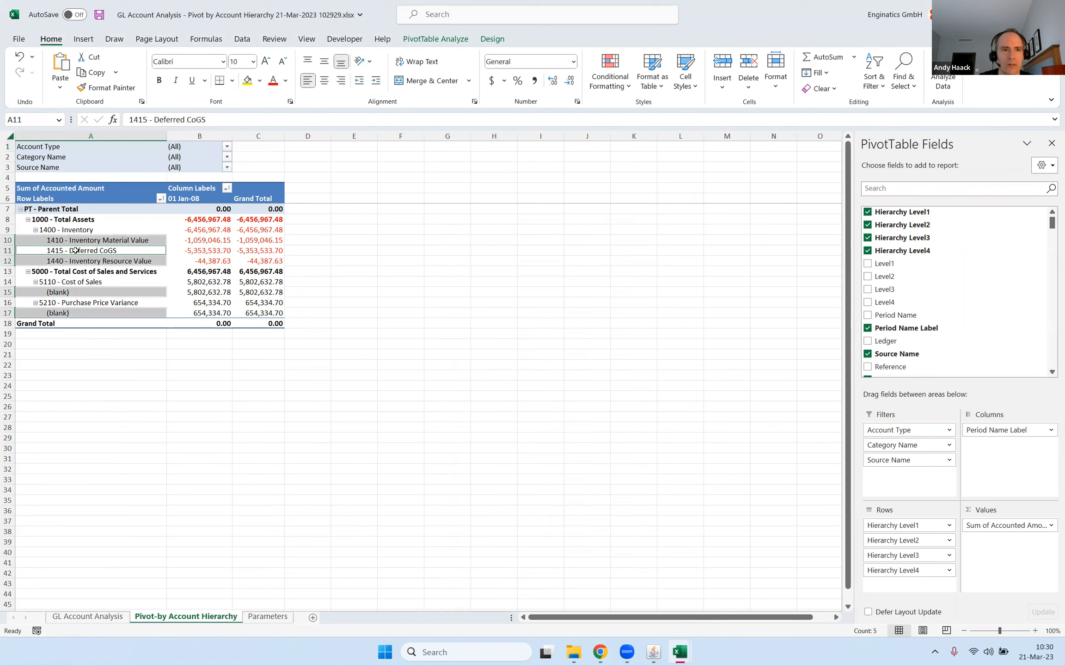
pyautogui.click(75, 250)
pyautogui.click(72, 268)
pyautogui.click(68, 288)
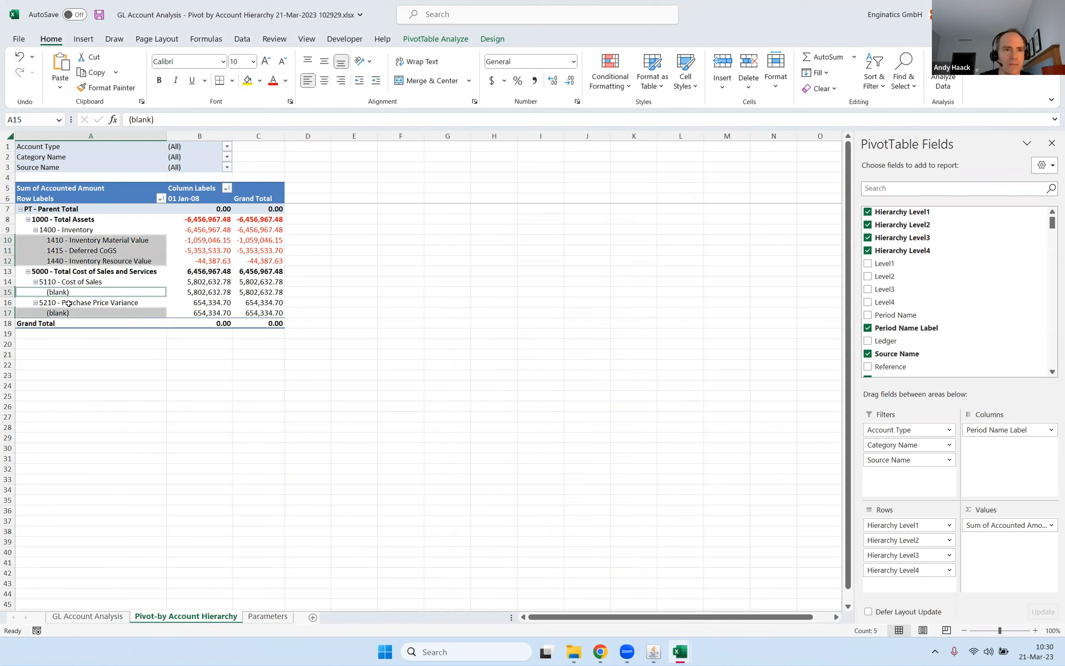
pyautogui.click(68, 303)
pyautogui.click(206, 264)
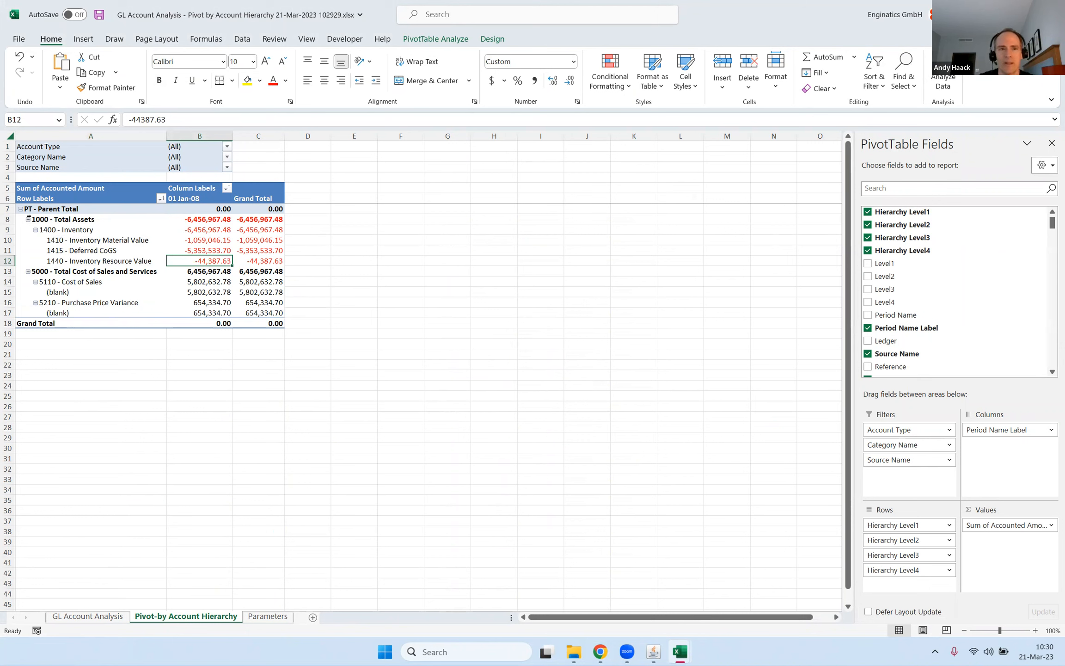
pyautogui.click(62, 264)
pyautogui.click(193, 265)
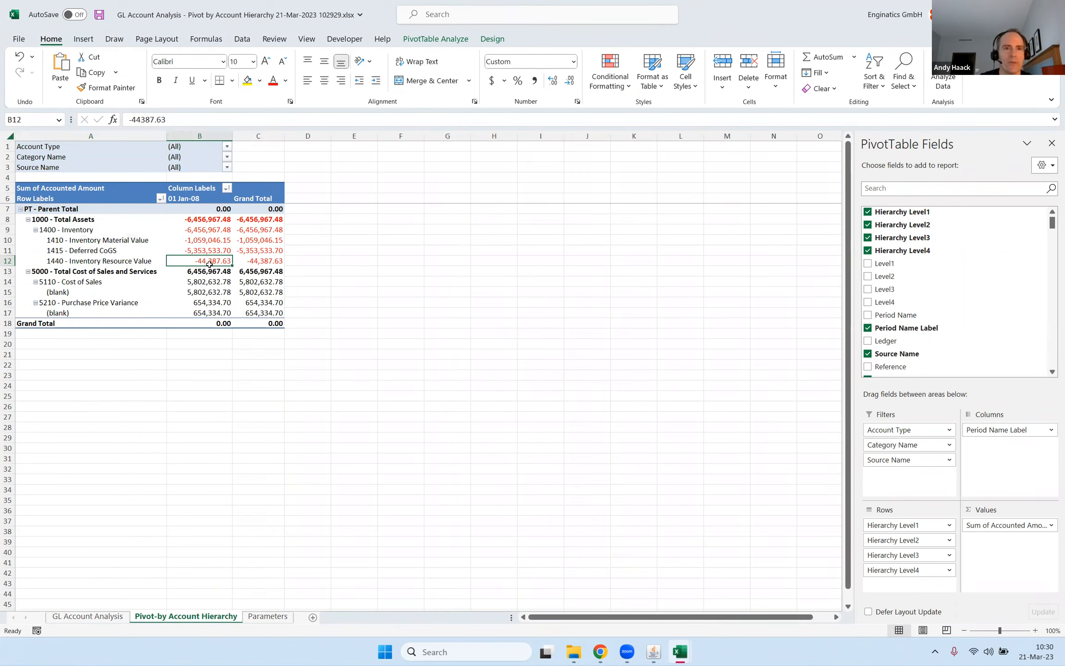
pyautogui.doubleClick(212, 261)
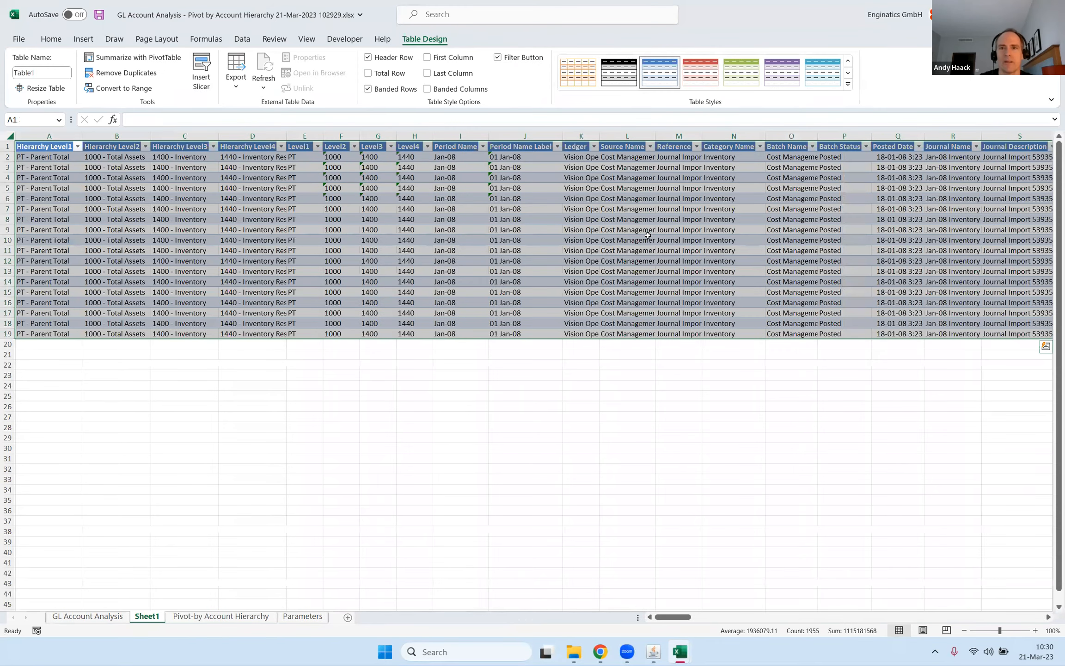
# Examine the drill-down table's journal line, account segment, amount and subledger columns up to the vendor or customer columns.
pyautogui.click(630, 243)
pyautogui.press('Right')
pyautogui.press('Right')
pyautogui.press('Right')
pyautogui.press('Right')
pyautogui.press('Right')
pyautogui.press('Right')
pyautogui.press('Right')
pyautogui.press('Right')
pyautogui.press('Right')
pyautogui.press('Right')
pyautogui.press('Right')
pyautogui.press('Right')
pyautogui.press('Right')
pyautogui.press('Right')
pyautogui.press('Right')
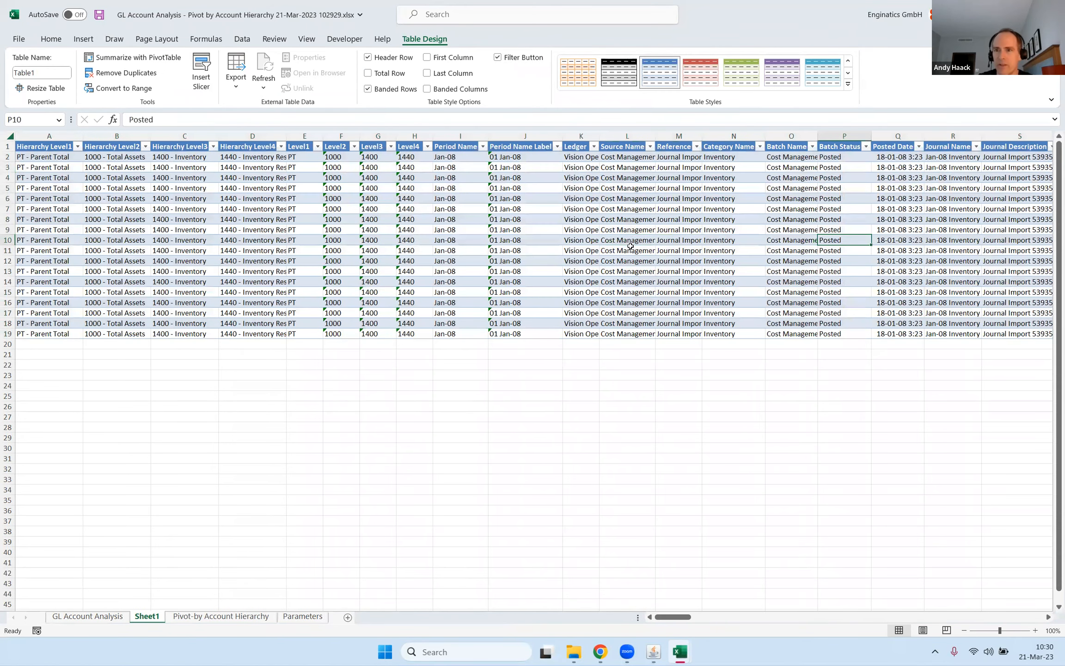
pyautogui.press('Right')
pyautogui.press('Right')
pyautogui.press('Right')
pyautogui.press('Right')
pyautogui.press('Right')
pyautogui.press('Right')
pyautogui.press('Right')
pyautogui.press('Right')
pyautogui.press('Right')
pyautogui.press('Right')
pyautogui.press('Right')
pyautogui.press('Right')
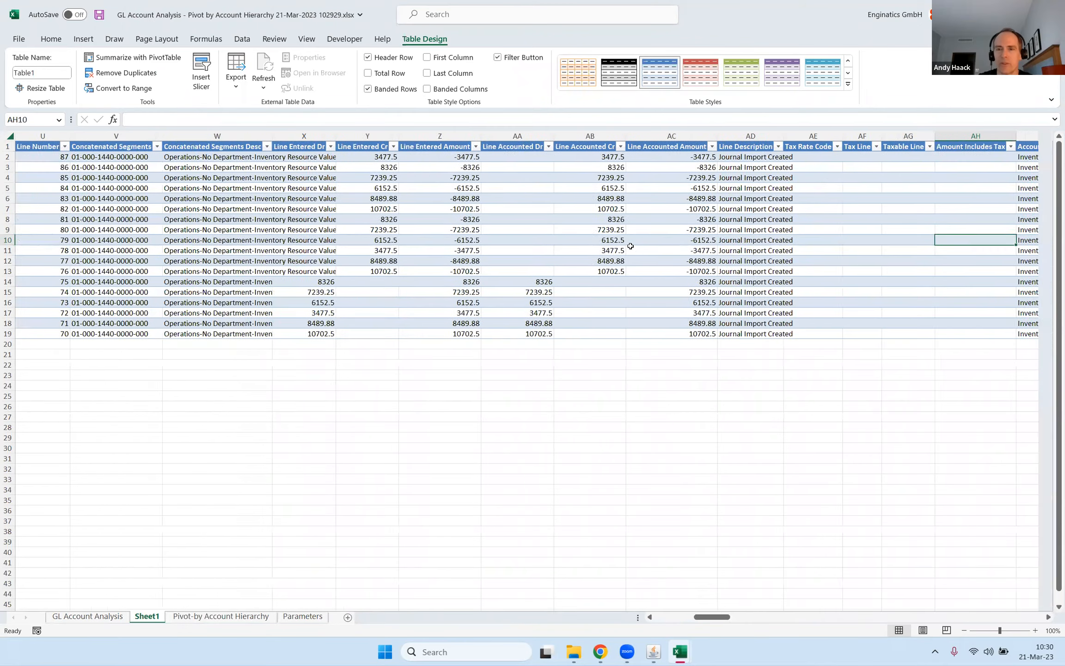
pyautogui.press('Right')
pyautogui.press('Right')
pyautogui.press('Right')
pyautogui.press('Right')
pyautogui.press('Right')
pyautogui.press('Right')
pyautogui.press('Right')
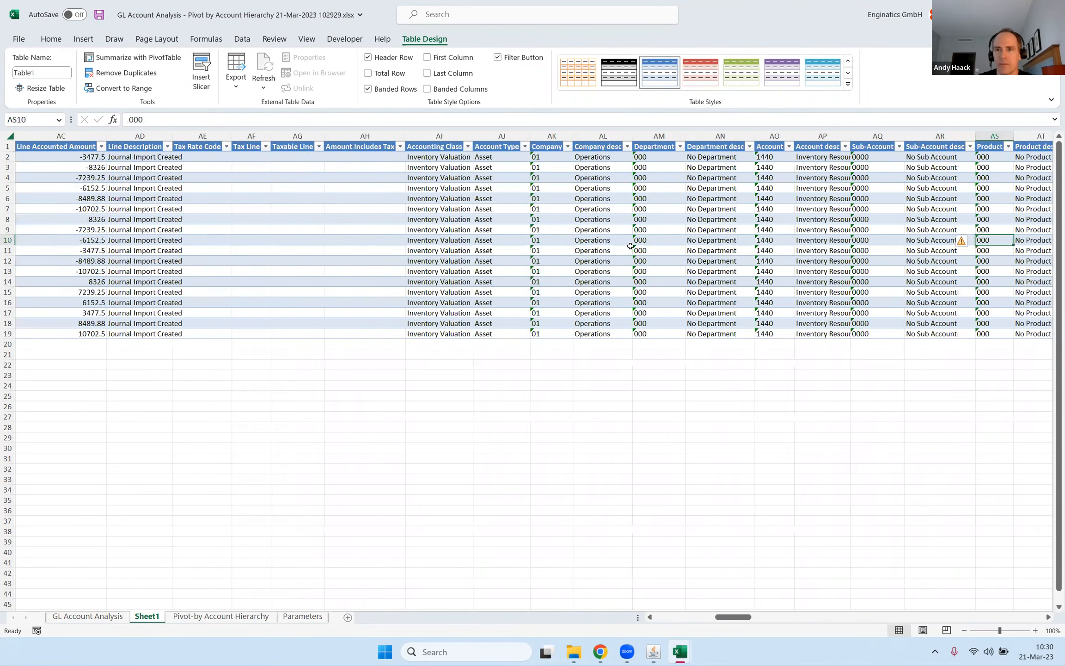
pyautogui.press('Right')
pyautogui.press('Right')
pyautogui.press('Right')
pyautogui.press('Right')
pyautogui.press('Right')
pyautogui.press('Right')
pyautogui.press('Right')
pyautogui.press('Right')
pyautogui.press('Right')
pyautogui.press('Right')
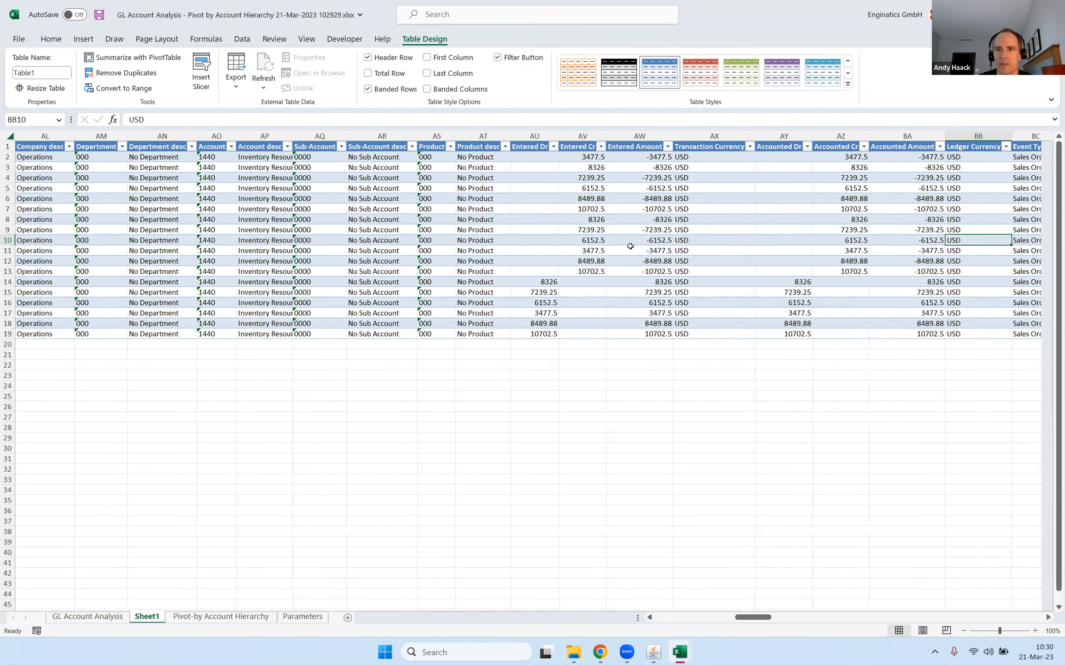
pyautogui.press('Right')
pyautogui.press('Right')
pyautogui.press('Right')
pyautogui.press('Right')
pyautogui.press('Right')
pyautogui.press('Right')
pyautogui.press('Right')
pyautogui.press('Right')
pyautogui.press('Right')
pyautogui.press('Right')
pyautogui.press('Right')
pyautogui.press('Right')
pyautogui.press('Right')
pyautogui.press('Right')
pyautogui.press('Right')
pyautogui.press('Right')
pyautogui.press('Right')
pyautogui.press('Right')
pyautogui.press('Right')
pyautogui.press('Right')
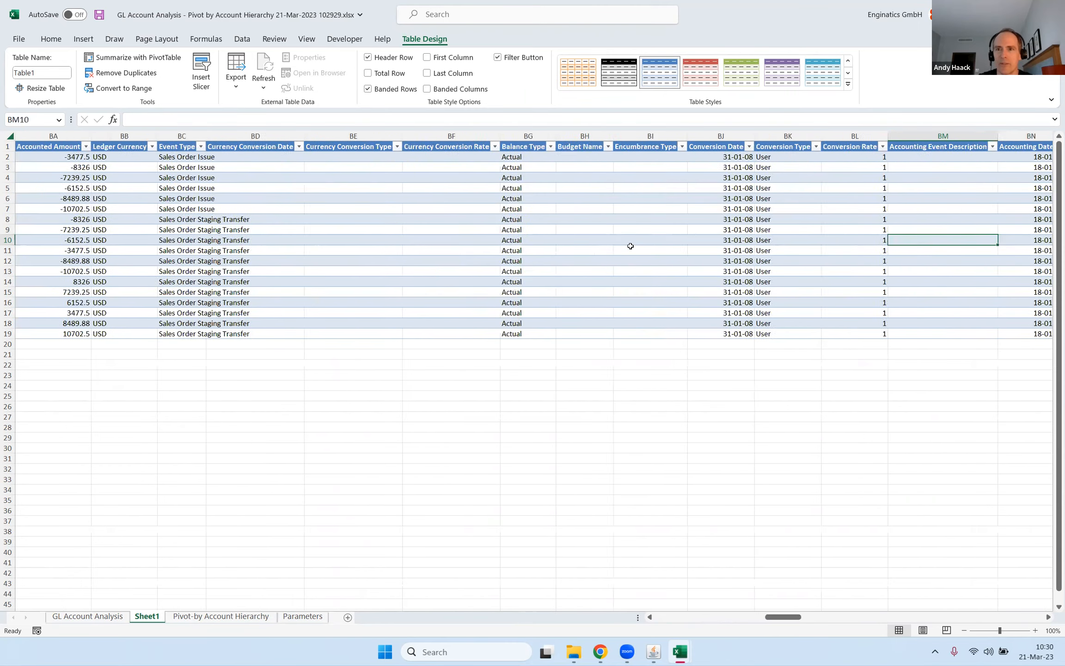
pyautogui.press('Right')
pyautogui.press('Right')
pyautogui.press('Right')
pyautogui.press('Right')
pyautogui.press('Right')
pyautogui.press('Right')
pyautogui.press('Right')
pyautogui.press('Right')
pyautogui.press('Right')
pyautogui.press('Right')
pyautogui.press('Right')
pyautogui.press('Right')
pyautogui.press('Right')
pyautogui.press('Right')
pyautogui.press('Right')
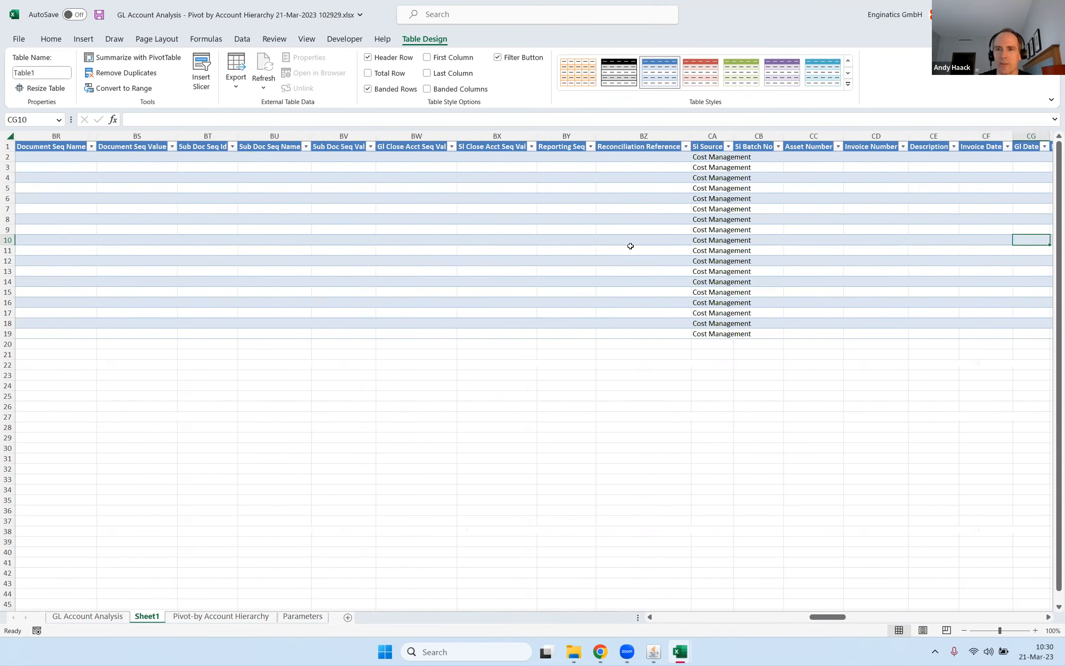
pyautogui.press('Right')
pyautogui.press('Right')
pyautogui.press('Right')
pyautogui.press('Right')
pyautogui.press('Right')
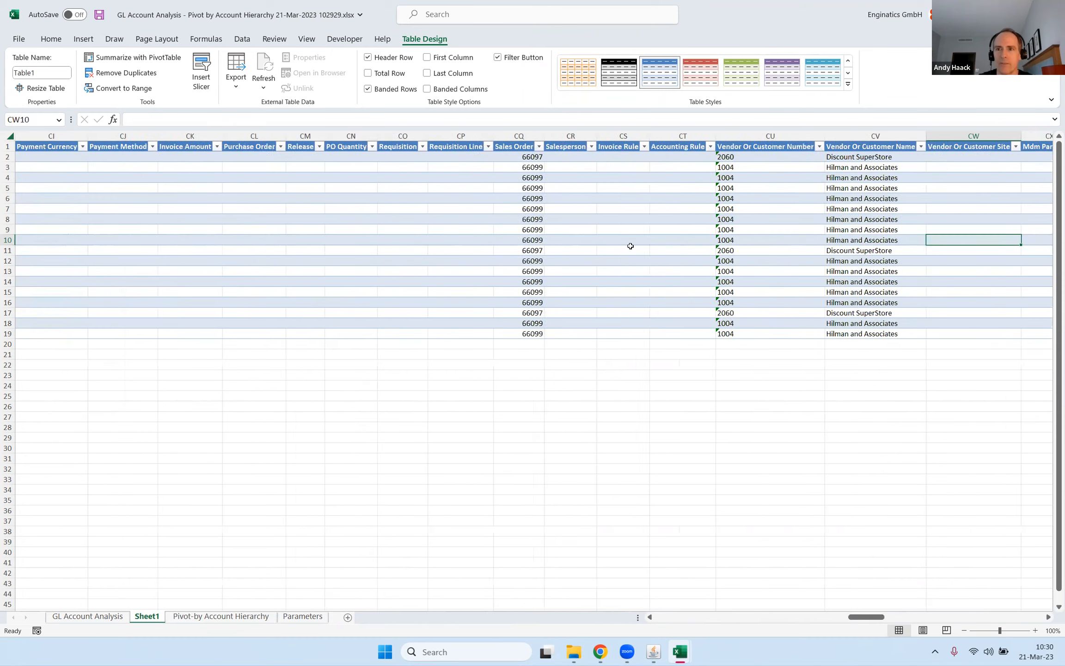
# Inspect the Sales Order and Vendor Or Customer Number and Name values of the drill-down lines.
pyautogui.moveTo(380, 181); pyautogui.dragTo(380, 293)
pyautogui.click(611, 187)
pyautogui.moveTo(610, 222); pyautogui.dragTo(604, 284)
pyautogui.moveTo(697, 199); pyautogui.dragTo(703, 252)
pyautogui.moveTo(629, 232); pyautogui.dragTo(630, 253)
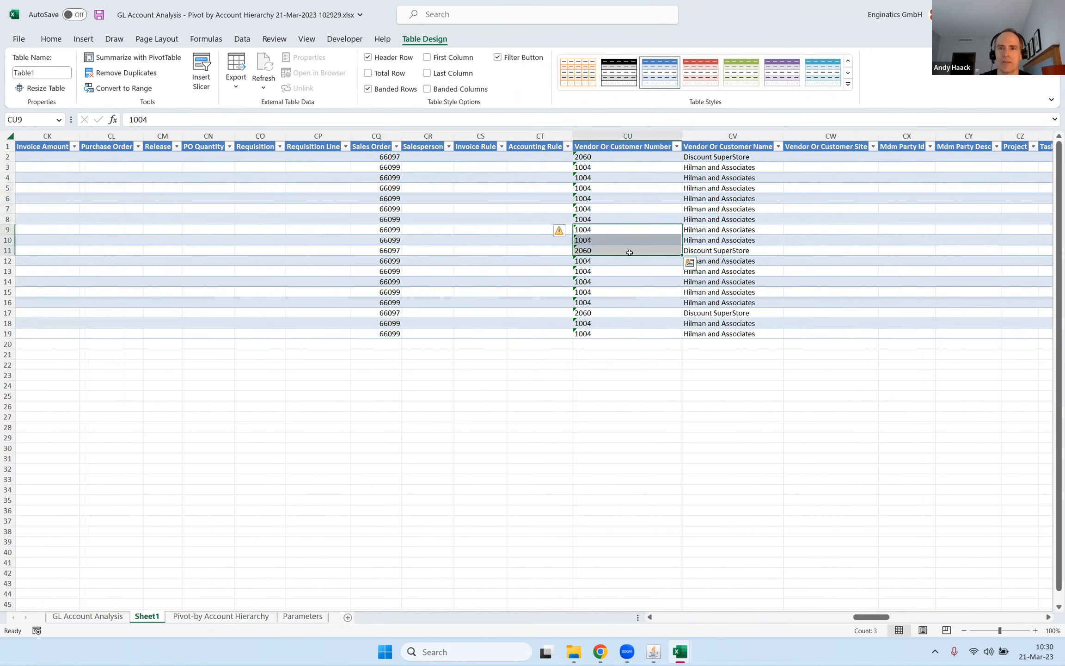
# Examine the inventory item, quantity and cost columns, and check which values the Inv Transaction Type filter offers.
pyautogui.press('Up')
pyautogui.press('Right')
pyautogui.press('Right')
pyautogui.press('Right')
pyautogui.press('Right')
pyautogui.press('Right')
pyautogui.press('Right')
pyautogui.press('Right')
pyautogui.press('Right')
pyautogui.press('Right')
pyautogui.press('Right')
pyautogui.press('Right')
pyautogui.press('Right')
pyautogui.press('Right')
pyautogui.press('Right')
pyautogui.press('Right')
pyautogui.press('Right')
pyautogui.press('Right')
pyautogui.press('Right')
pyautogui.press('Right')
pyautogui.press('Right')
pyautogui.press('Right')
pyautogui.press('Right')
pyautogui.press('Right')
pyautogui.press('Right')
pyautogui.press('Right')
pyautogui.press('Right')
pyautogui.press('Right')
pyautogui.press('Right')
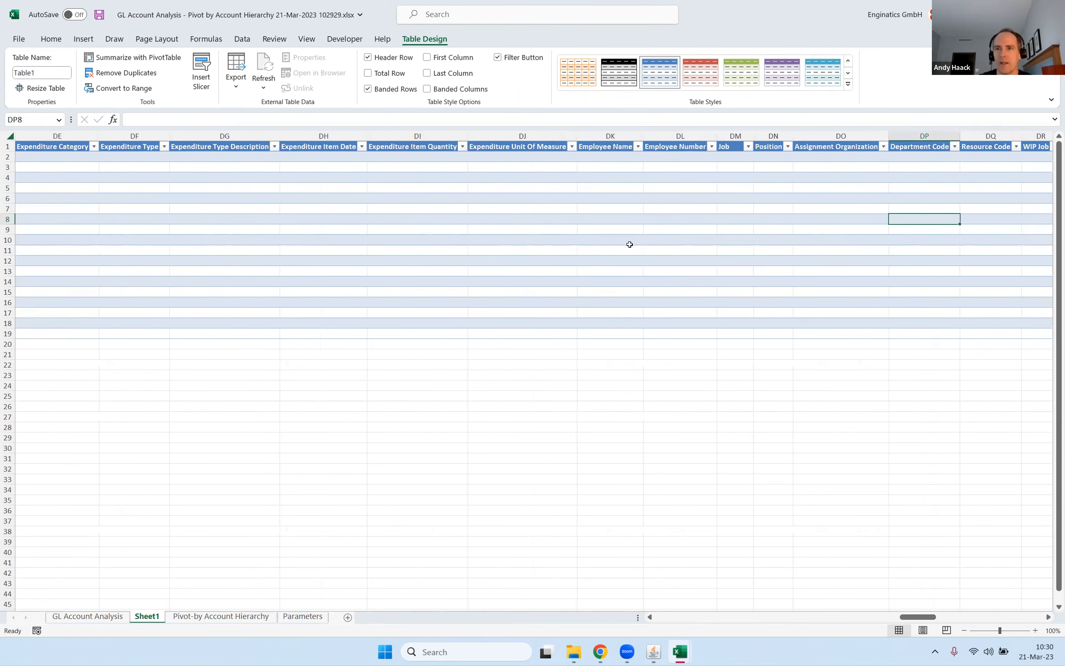
pyautogui.press('Right')
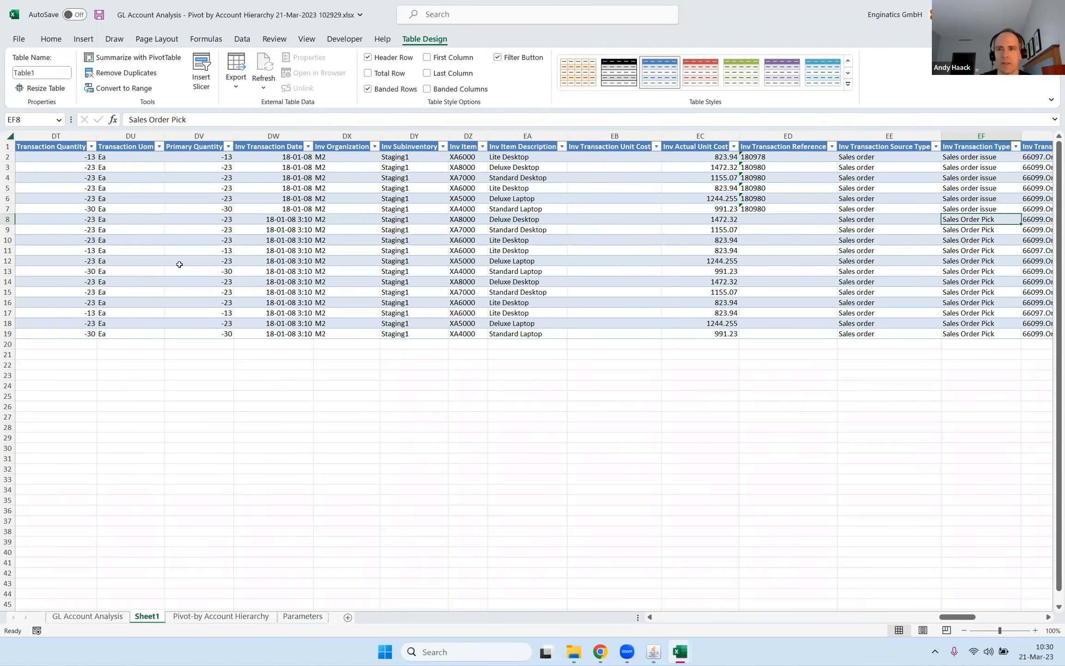
pyautogui.moveTo(178, 264); pyautogui.dragTo(879, 283)
pyautogui.click(849, 237)
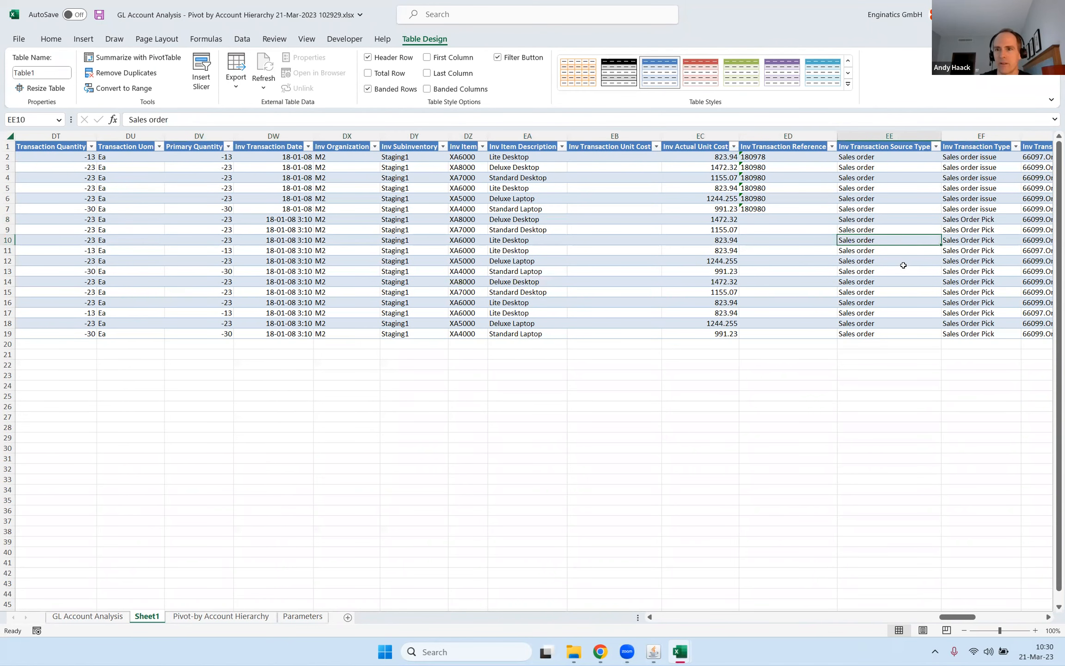
pyautogui.click(1016, 147)
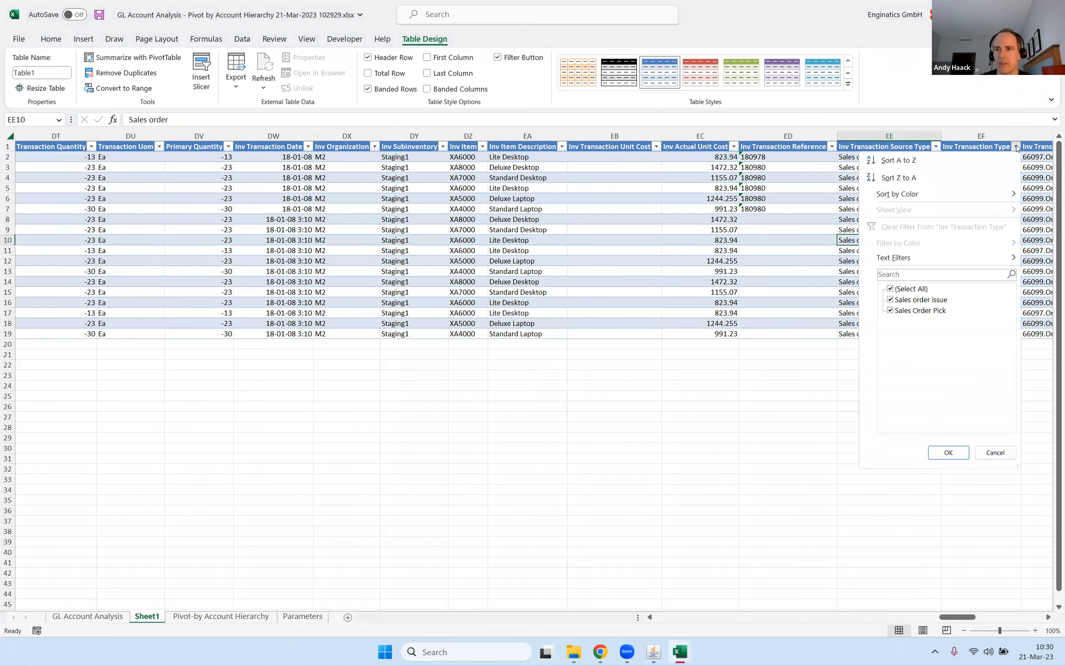
pyautogui.click(987, 455)
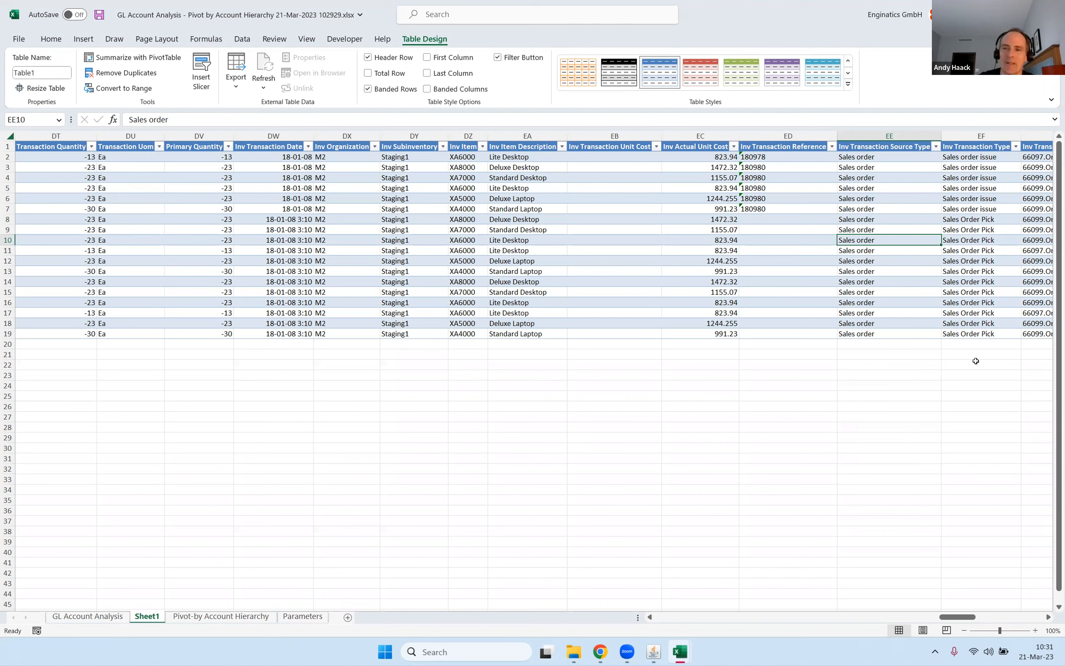
# Close the GL Account Analysis workbook.
pyautogui.click(776, 208)
pyautogui.click(1051, 14)
pyautogui.click(533, 343)
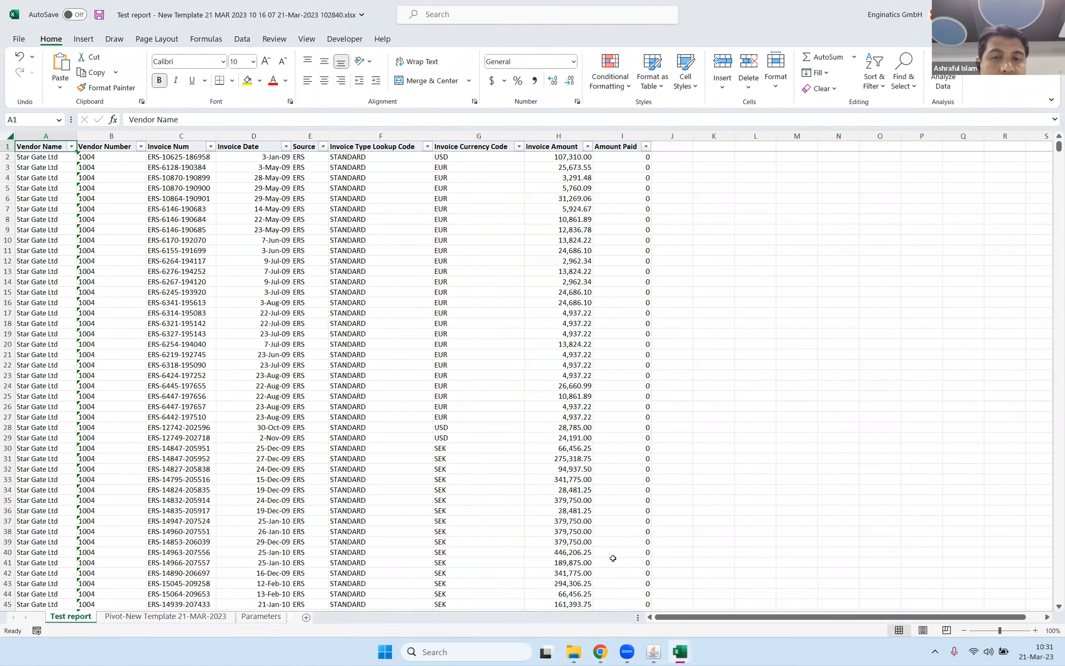
# Switch to Oracle Applications and close the Blitz Reports and Enter Journals forms.
pyautogui.click(654, 652)
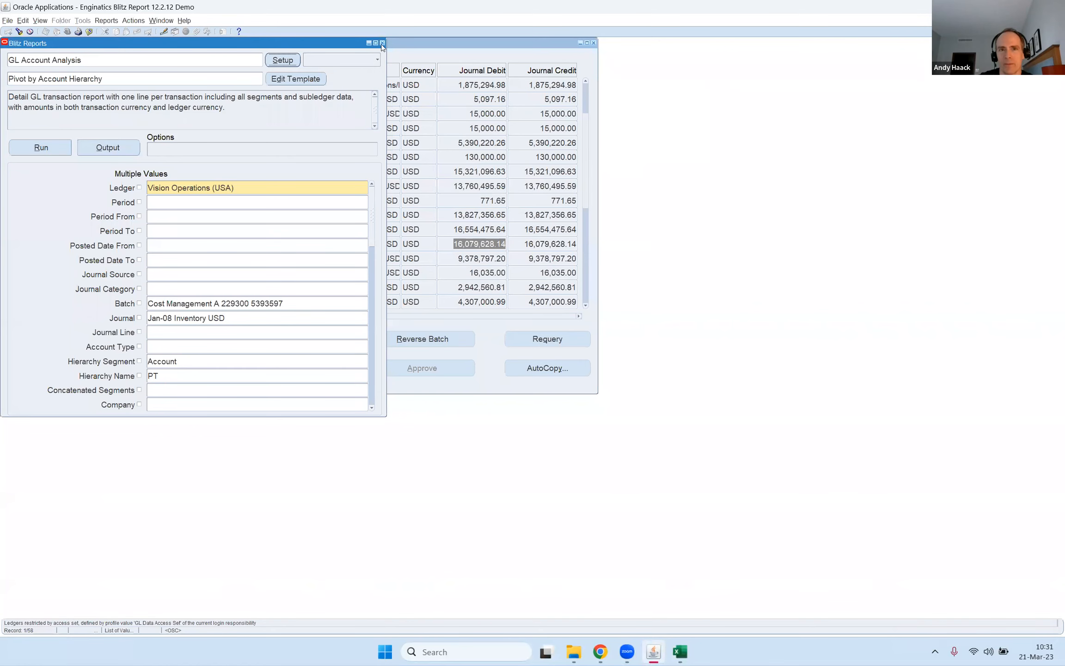
pyautogui.click(532, 64)
pyautogui.click(594, 43)
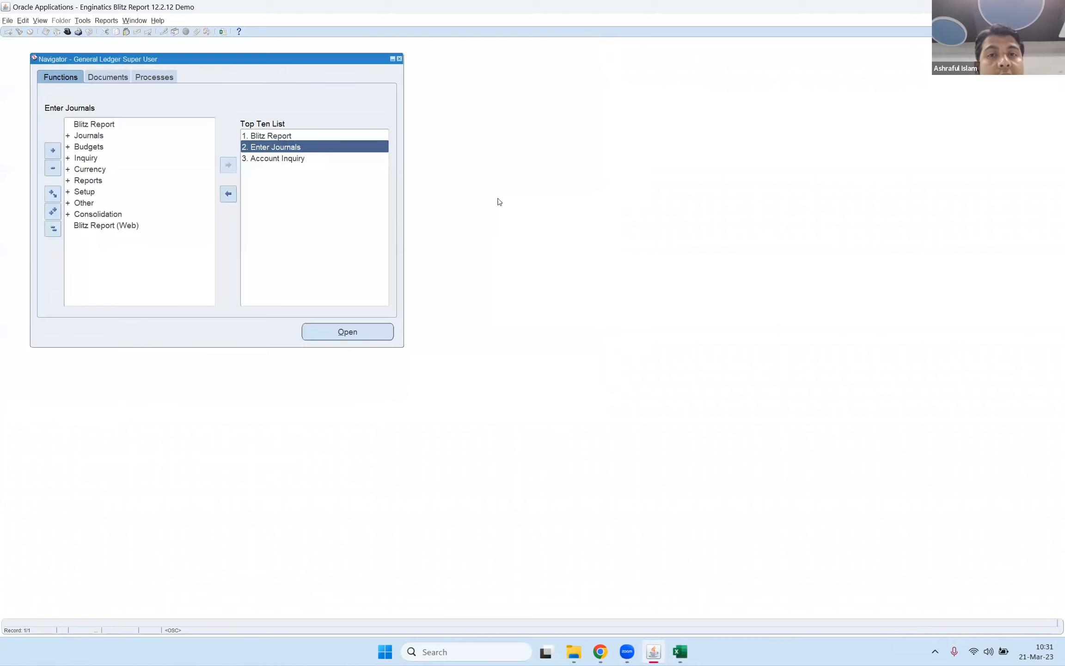
# Open Blitz Report from the General Ledger Super User navigator, load Test report, and open its setup.
pyautogui.doubleClick(290, 137)
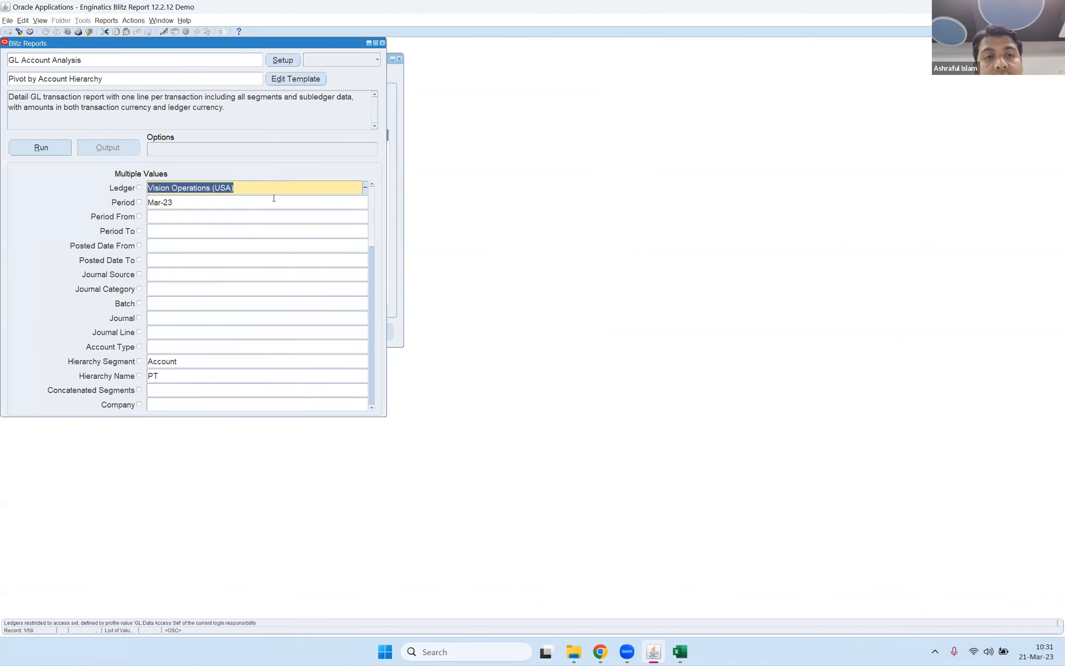
pyautogui.press('F11')
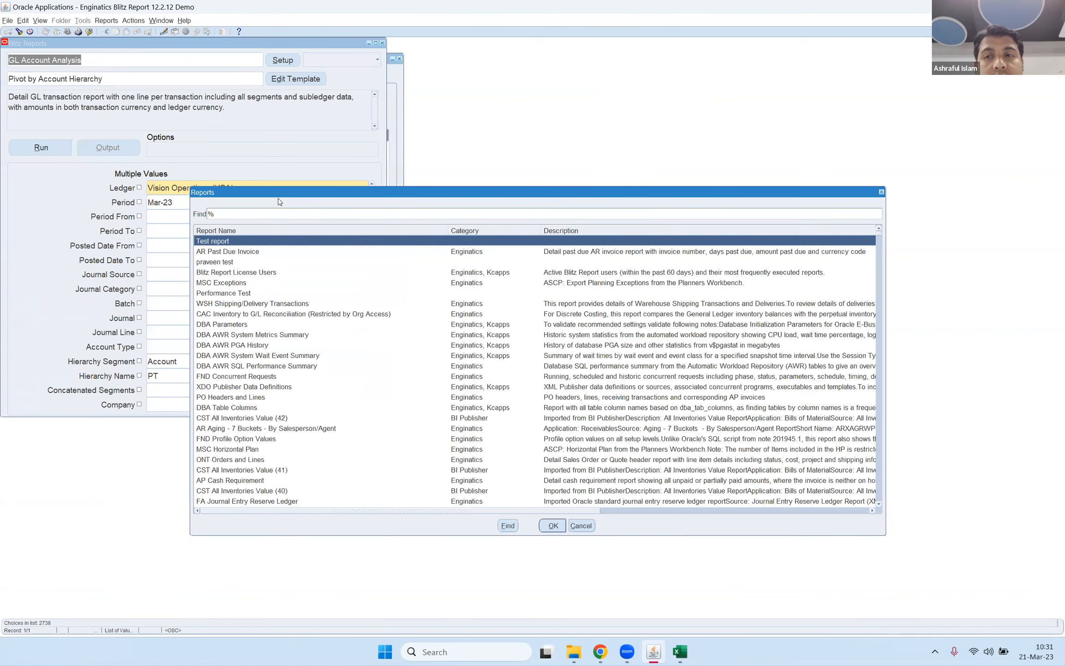
pyautogui.press('Return')
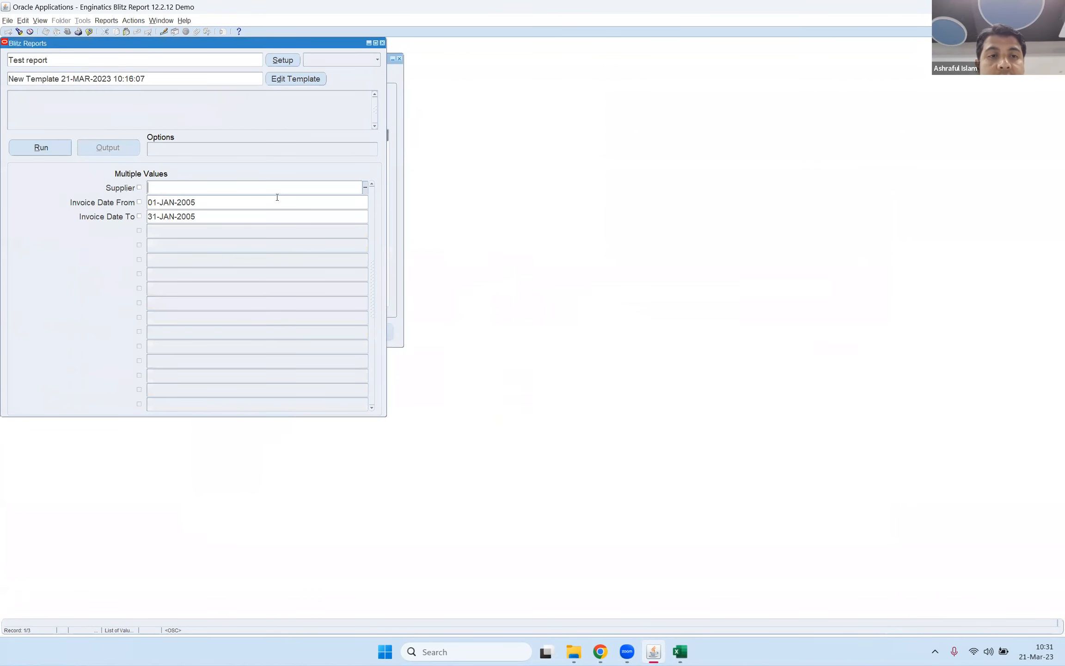
pyautogui.click(280, 61)
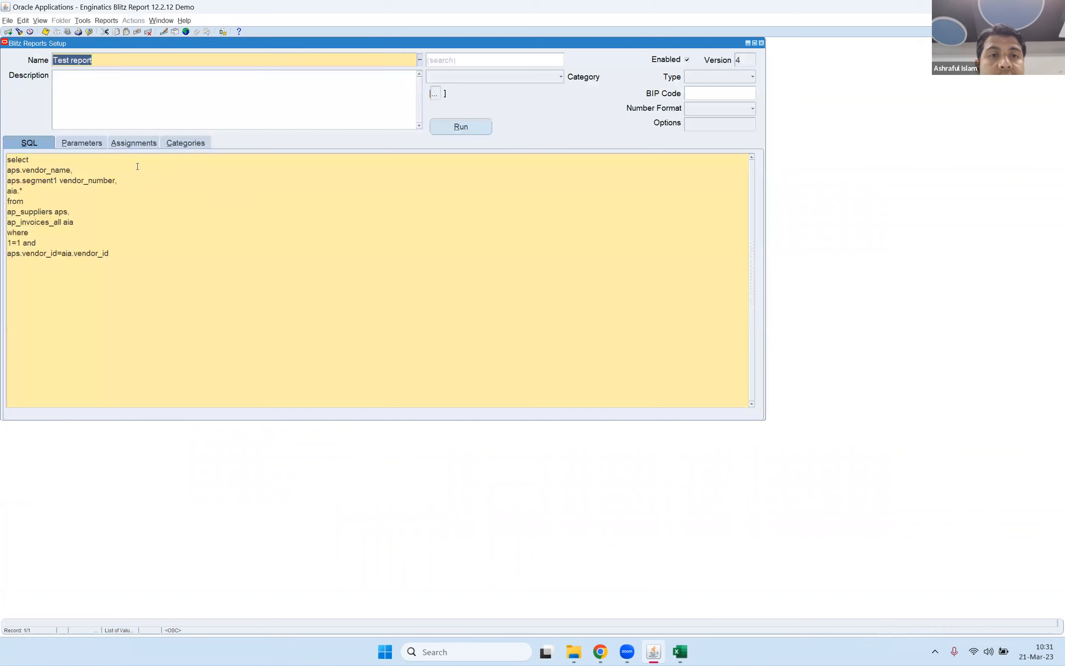
# Review the SQL query of Test report.
pyautogui.click(100, 175)
pyautogui.click(74, 187)
pyautogui.moveTo(50, 170); pyautogui.dragTo(75, 243)
pyautogui.click(97, 208)
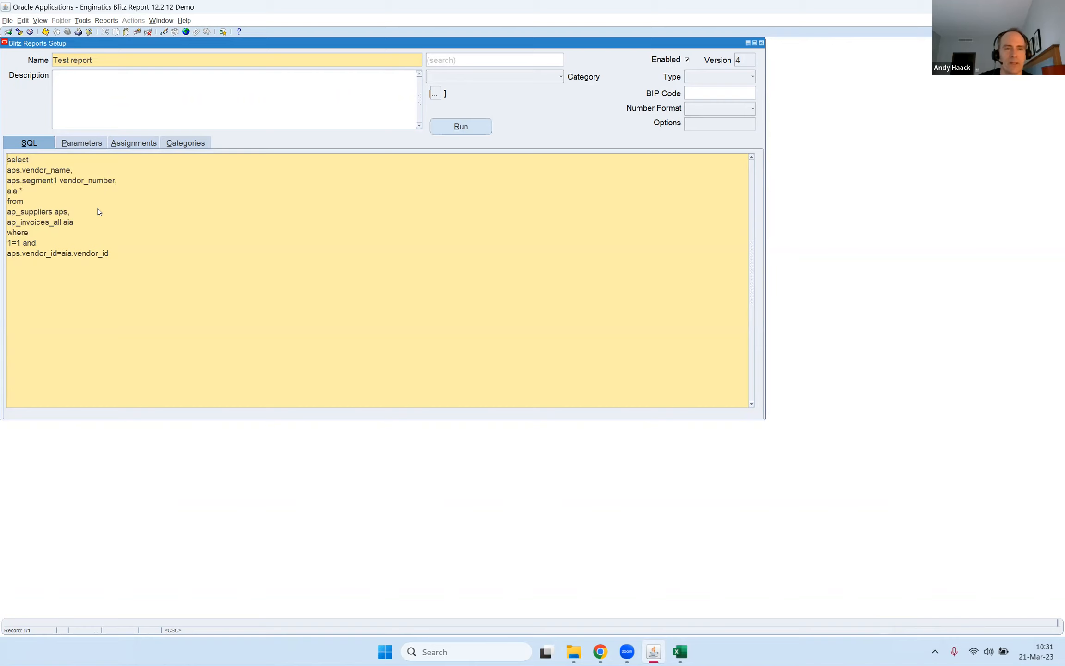
# Try to save the report's SQL with "insert" placed before the select statement, and remove the added word.
pyautogui.write('insert')
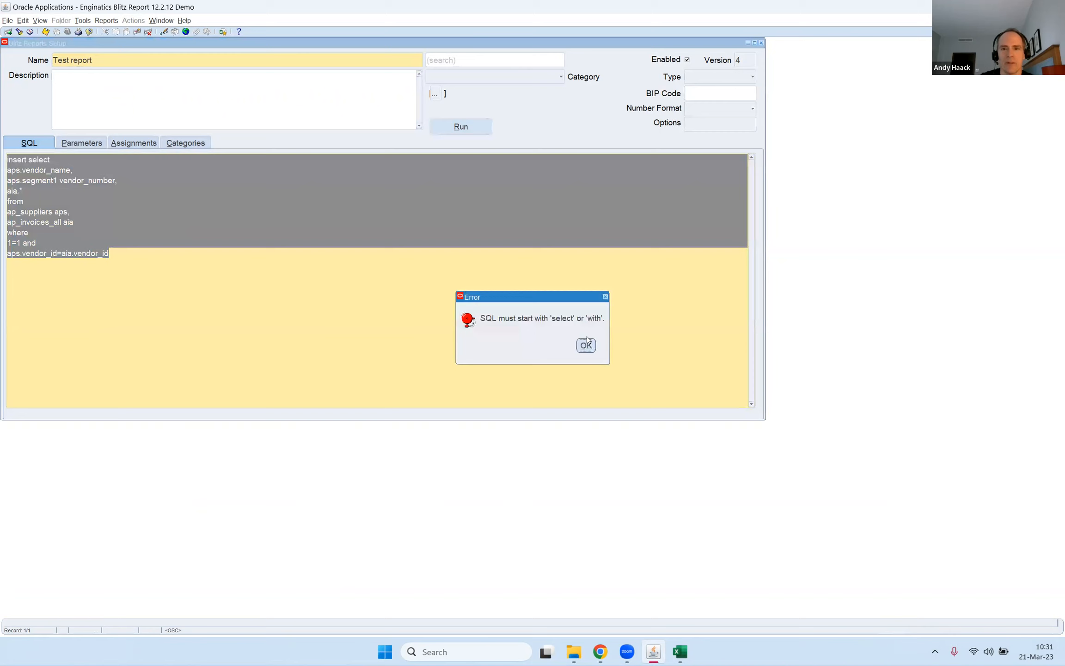
pyautogui.click(586, 347)
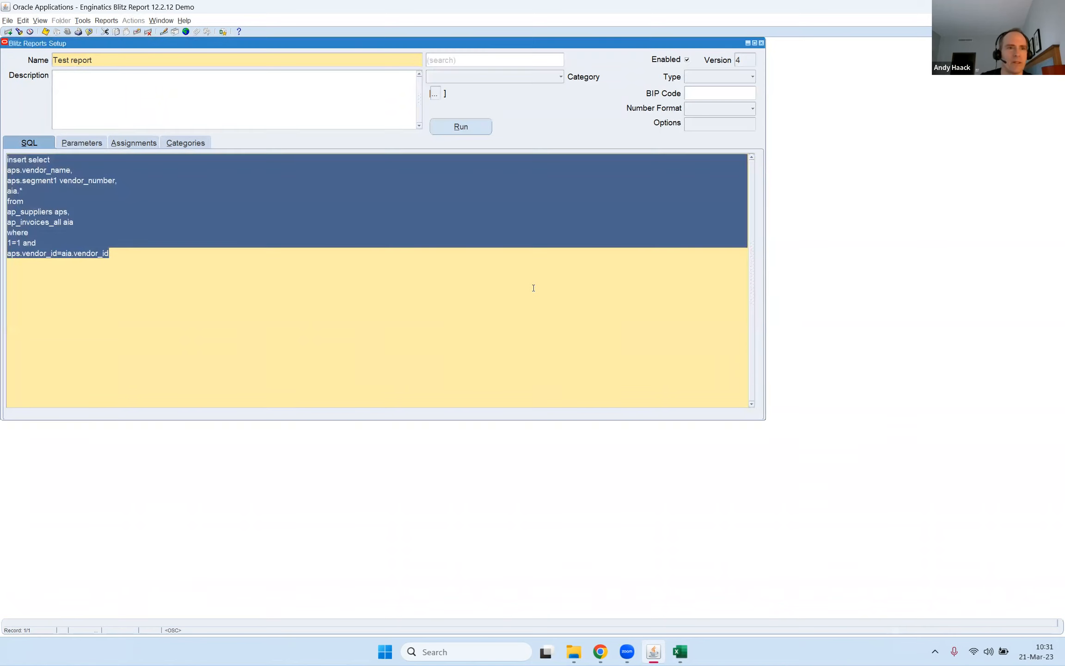
pyautogui.press('Up')
pyautogui.press('Up')
pyautogui.press('Up')
pyautogui.press('Up')
pyautogui.hotkey('ctrl', 'shift', 'Right')
pyautogui.press('Delete')
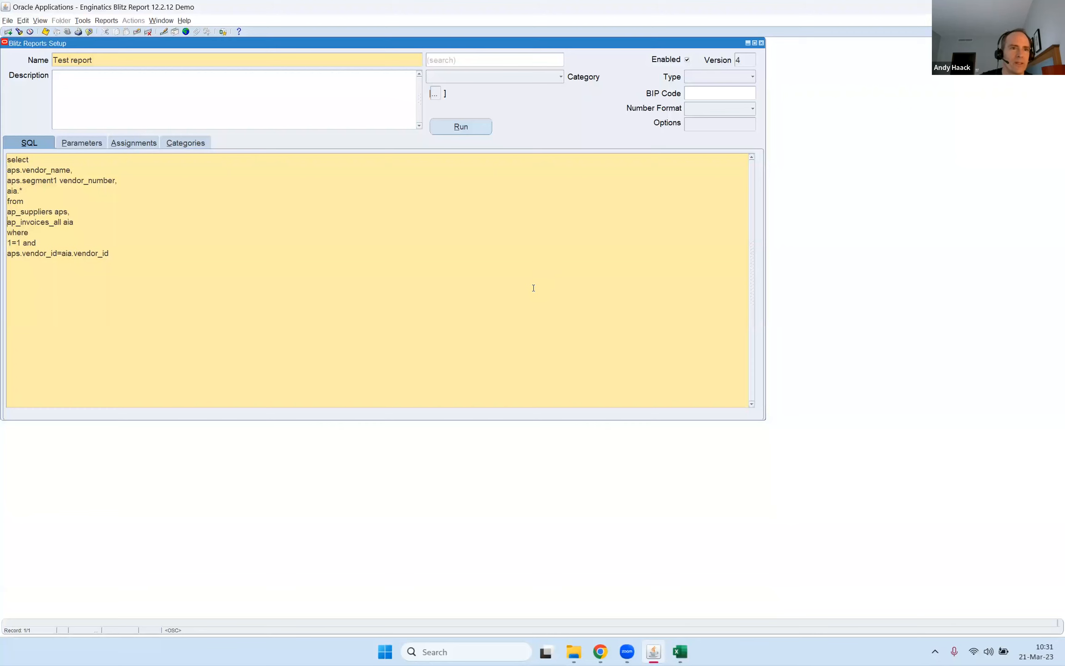
# Change the table name ap_suppliers to xap_suppliers in the report's SQL.
pyautogui.write('x')
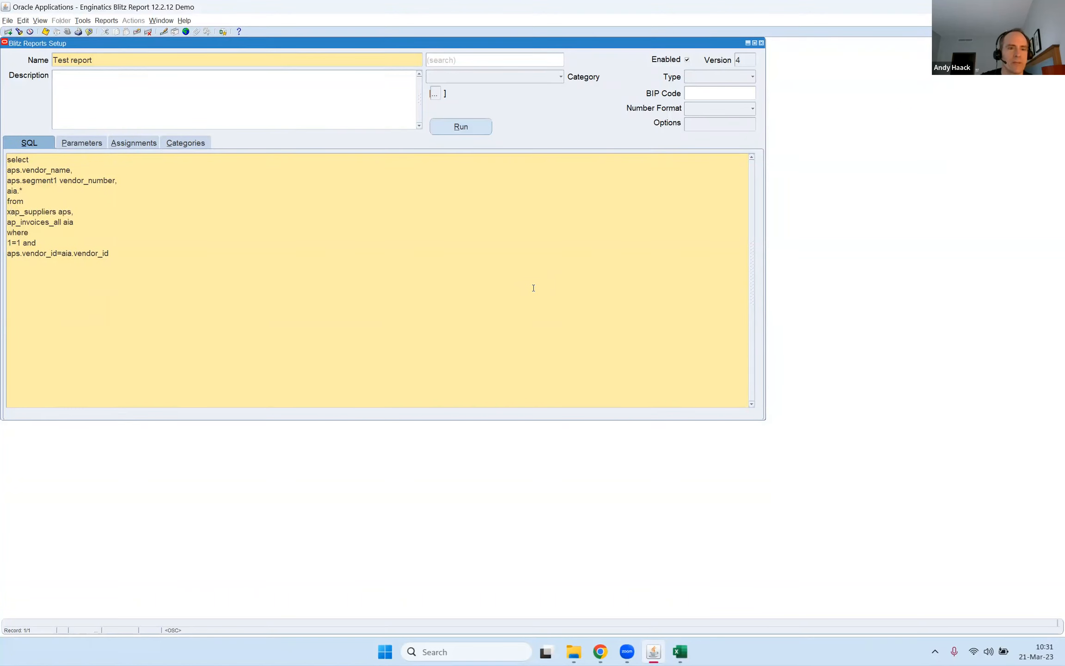
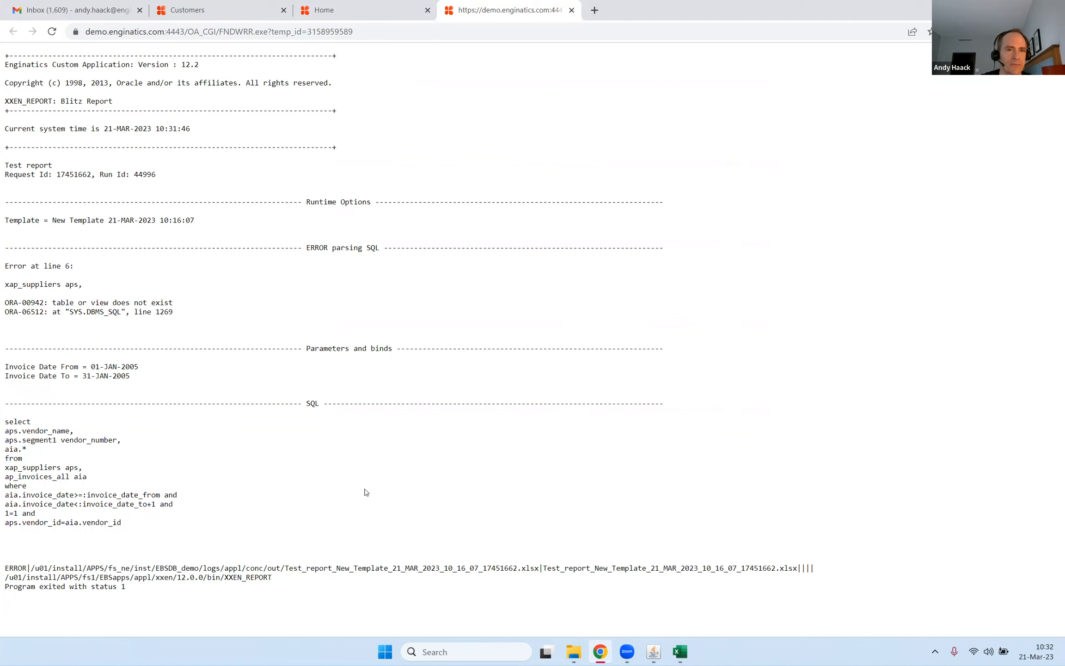
# Correct the supplier table name in Test report's SQL back to ap_suppliers and return to the report's run window.
pyautogui.click(653, 652)
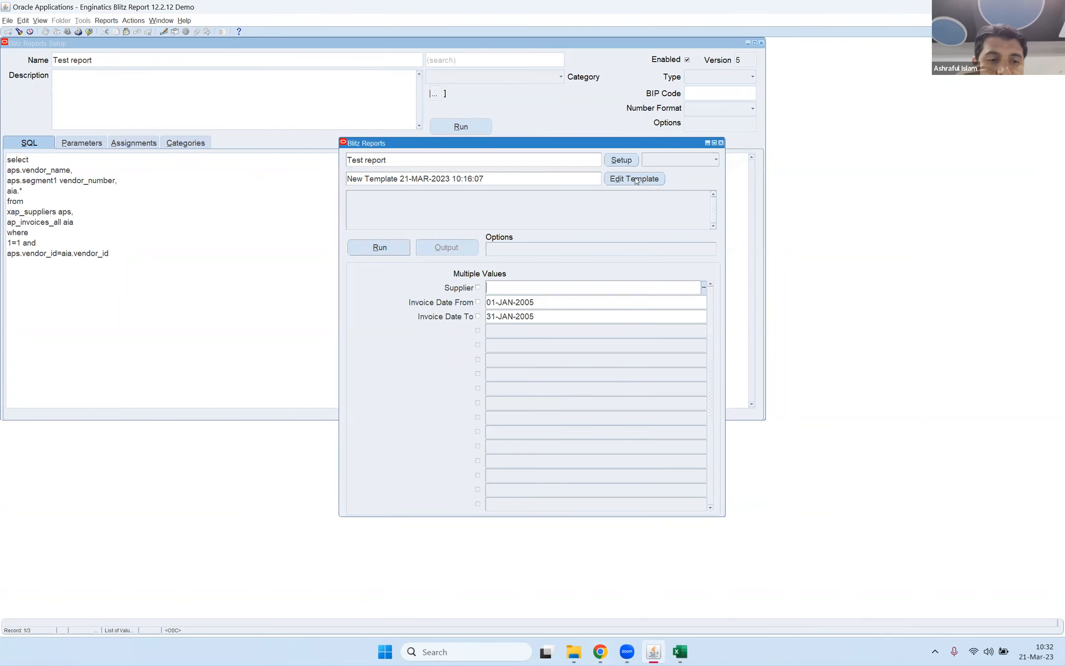
pyautogui.click(622, 160)
pyautogui.moveTo(68, 211); pyautogui.dragTo(7, 159)
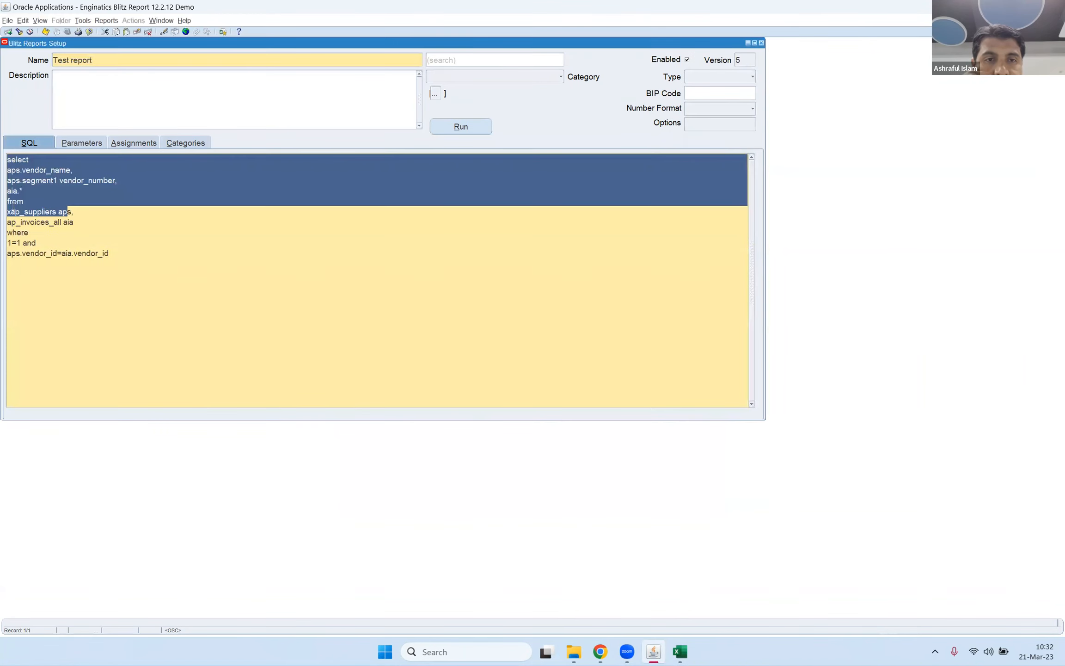
pyautogui.click(32, 232)
pyautogui.press('BackSpace')
pyautogui.hotkey('alt', 'r')
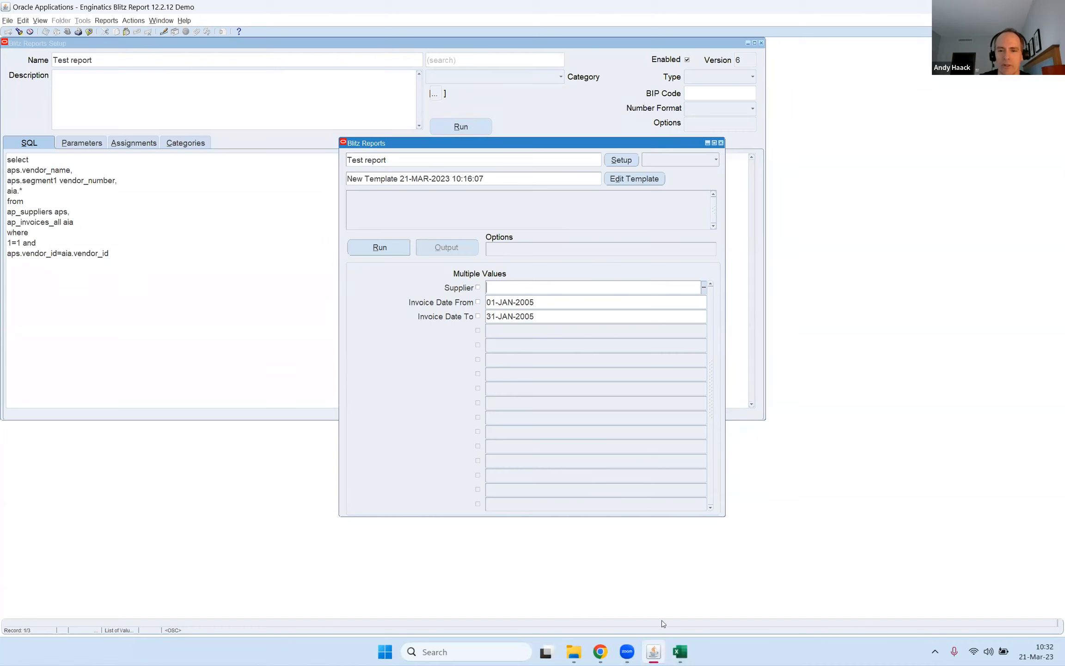
# Switch to the Excel output with the pivot charts and apply the dark chart style to the pie and bar charts.
pyautogui.moveTo(678, 653)
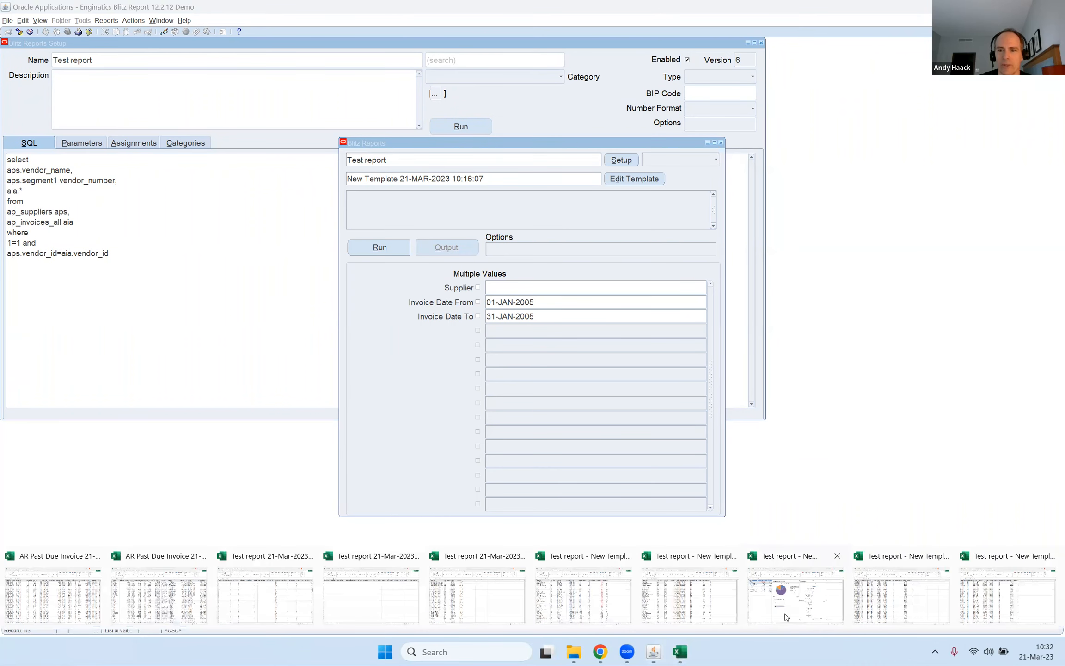
pyautogui.click(785, 617)
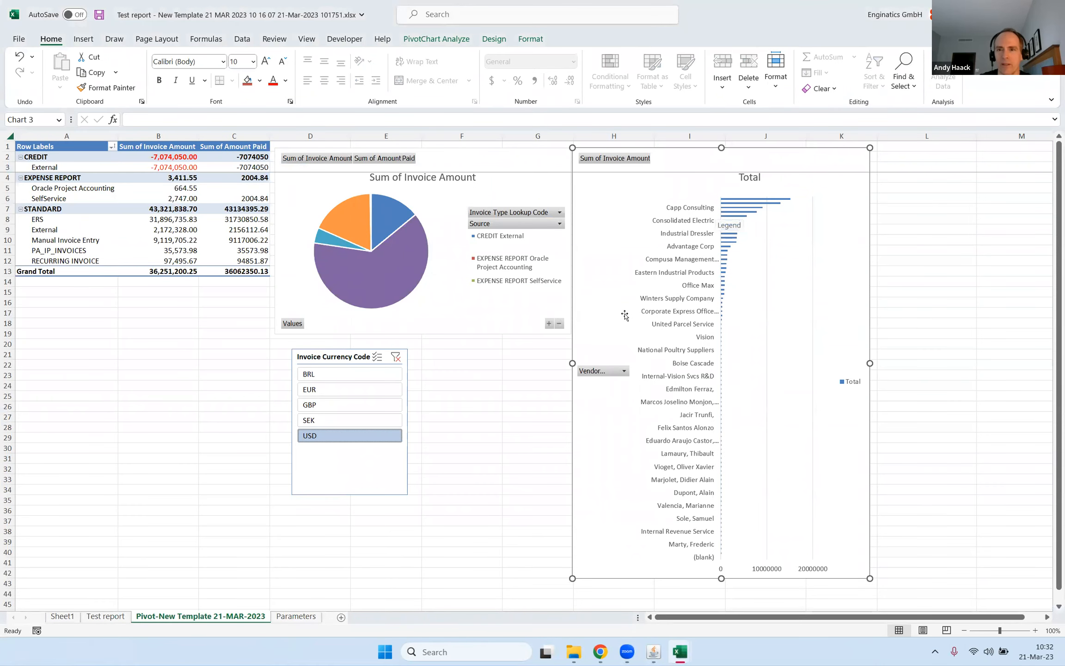
pyautogui.click(527, 165)
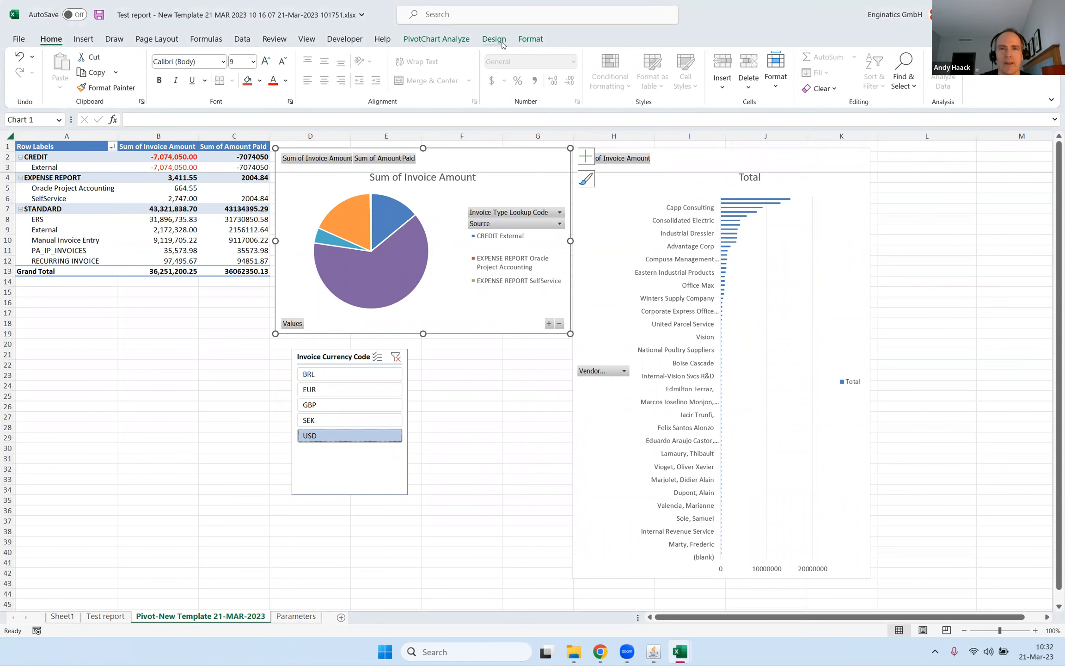
pyautogui.click(494, 39)
pyautogui.click(473, 72)
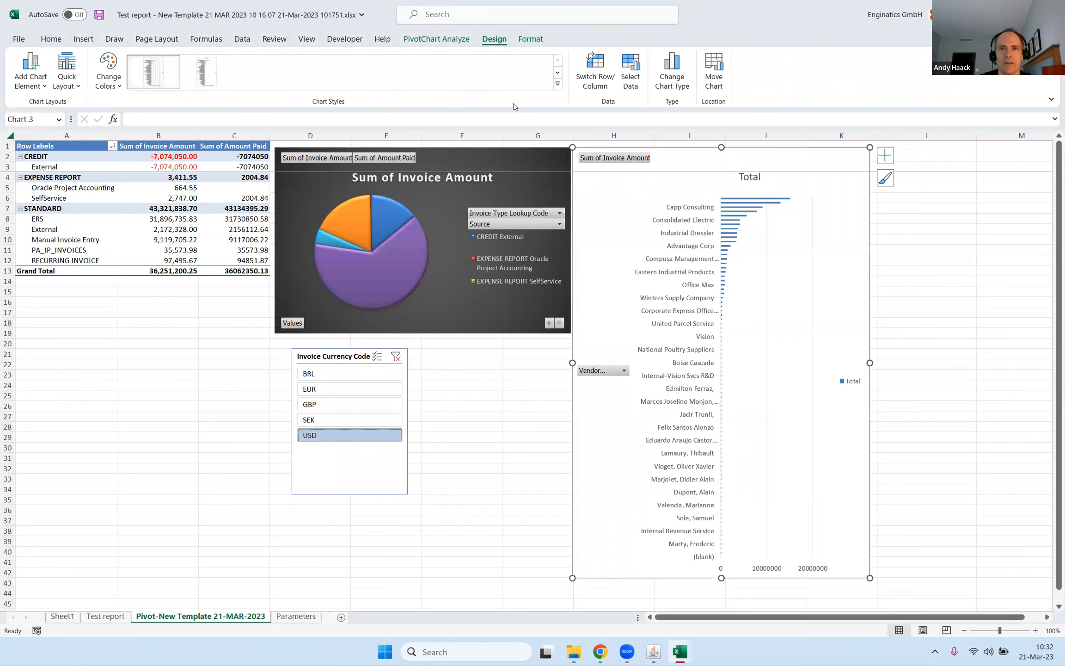
pyautogui.click(473, 72)
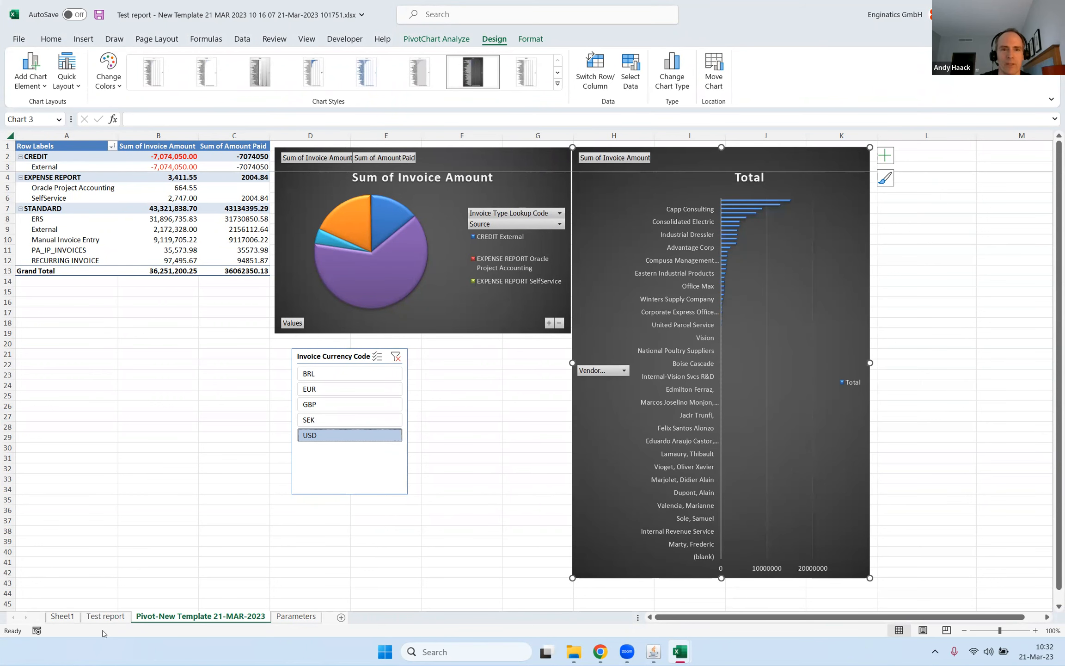
# Apply the yellow-green color scale to the Invoice Amount and Amount Paid columns on the Test report sheet.
pyautogui.click(105, 617)
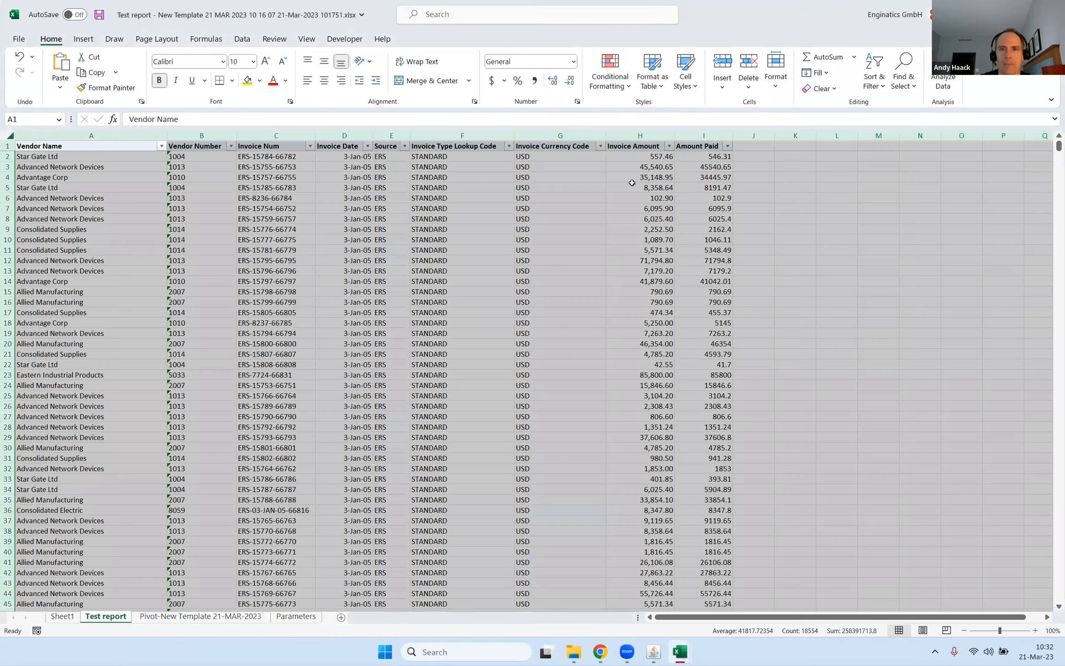
pyautogui.click(435, 303)
pyautogui.click(634, 136)
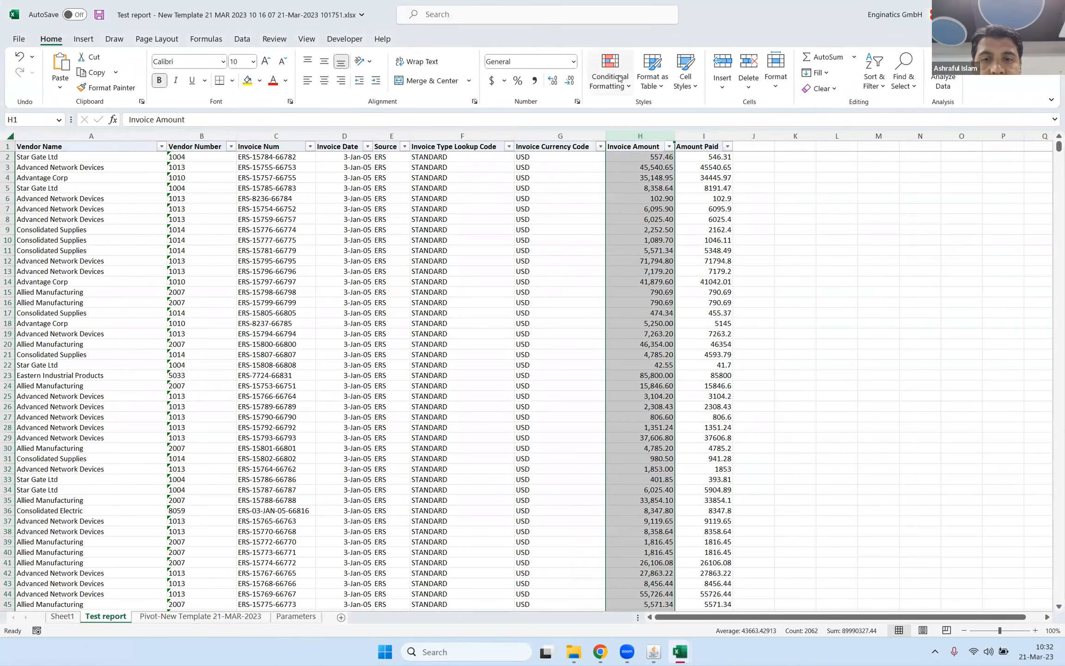
pyautogui.click(612, 87)
pyautogui.moveTo(697, 199)
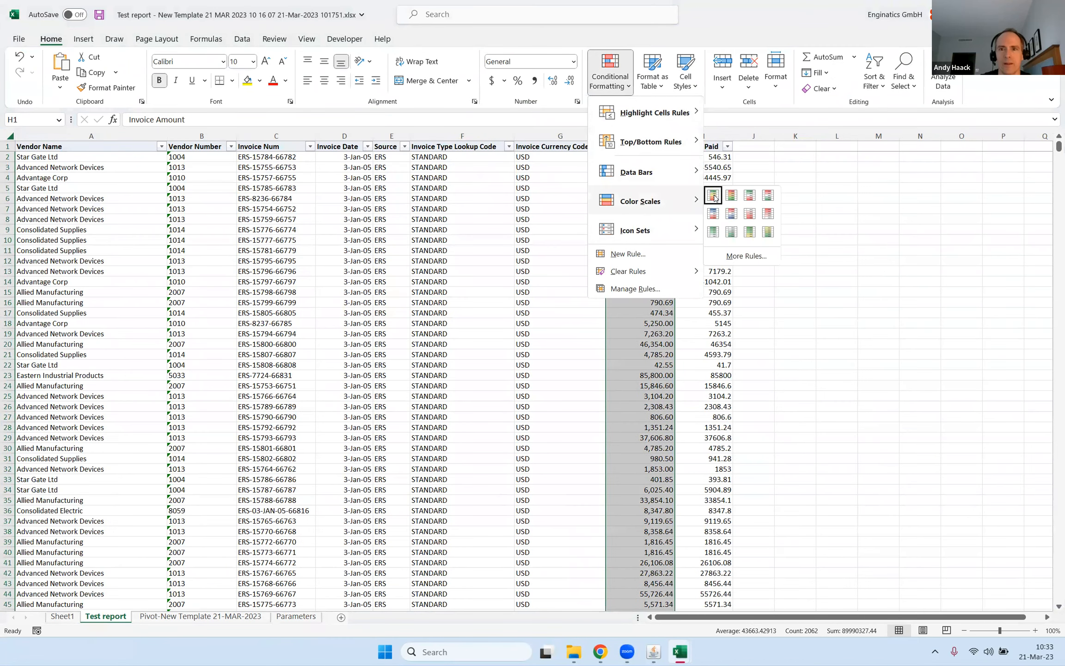
pyautogui.click(768, 231)
pyautogui.click(703, 136)
pyautogui.click(613, 75)
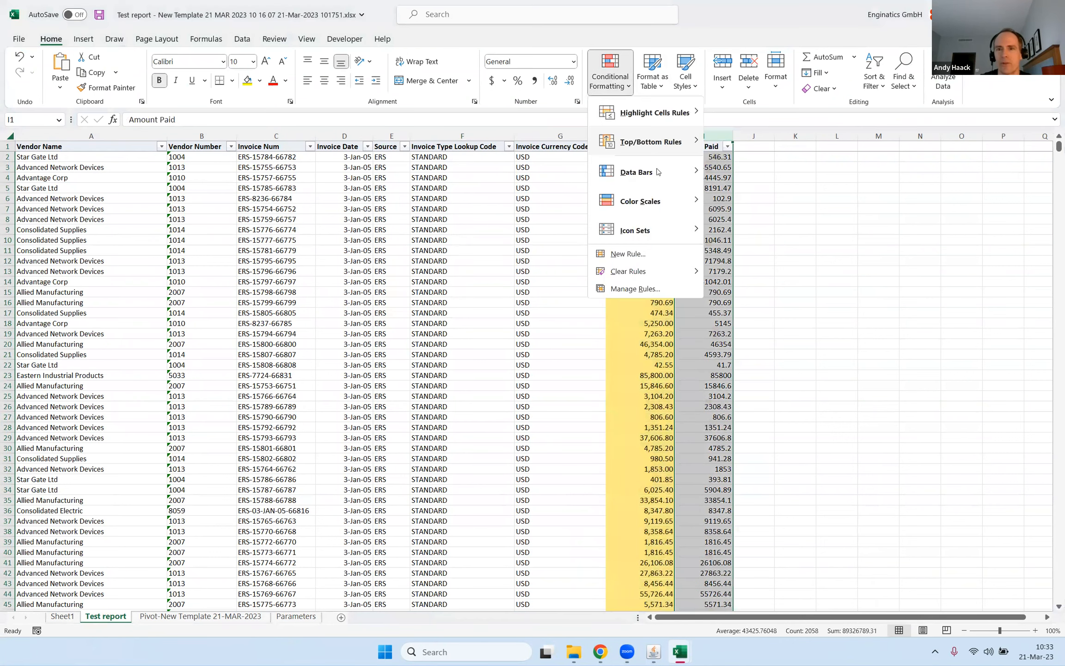
pyautogui.moveTo(675, 204)
pyautogui.click(768, 232)
pyautogui.click(462, 219)
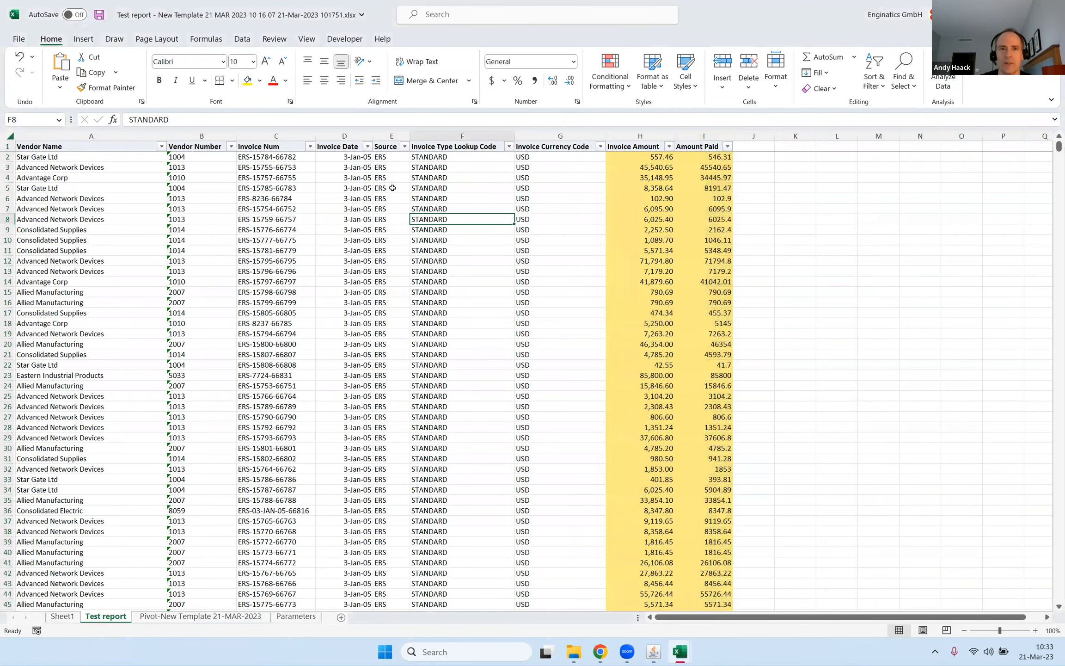
# Set the Invoice Type Lookup Code column's font to Algerian and fit the column width to its contents.
pyautogui.click(500, 136)
pyautogui.click(224, 63)
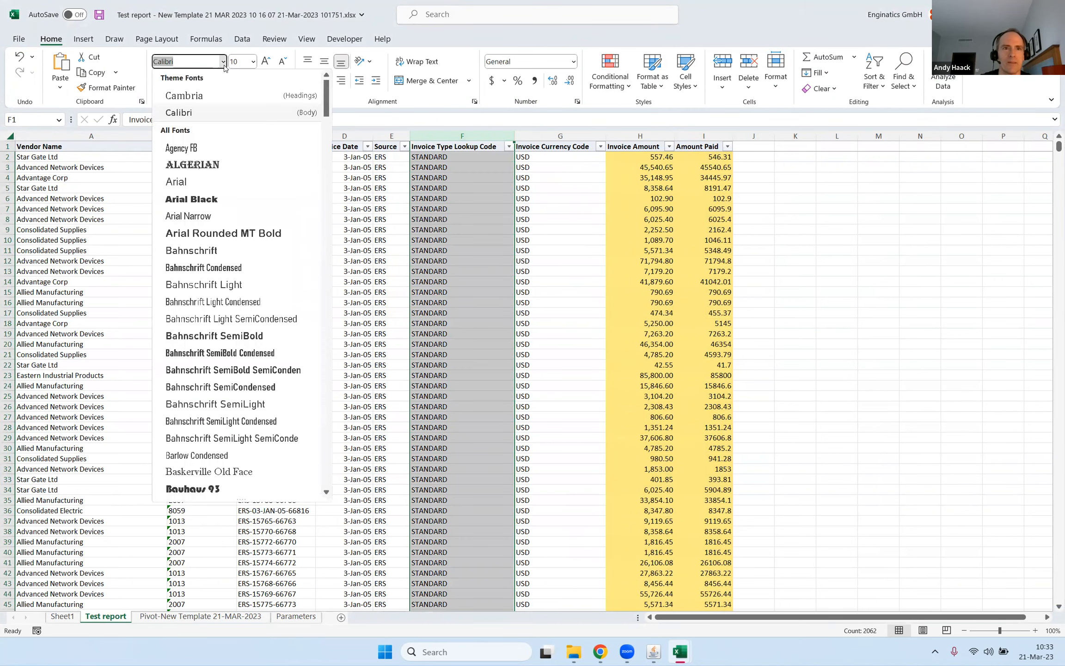
pyautogui.click(204, 164)
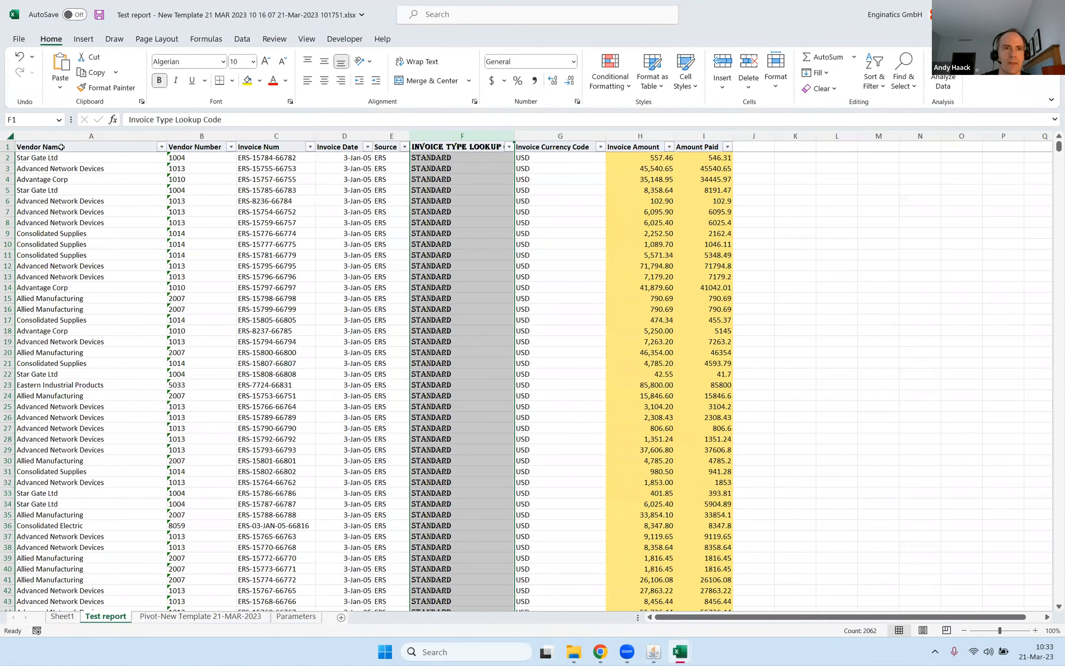
pyautogui.click(62, 147)
pyautogui.doubleClick(515, 136)
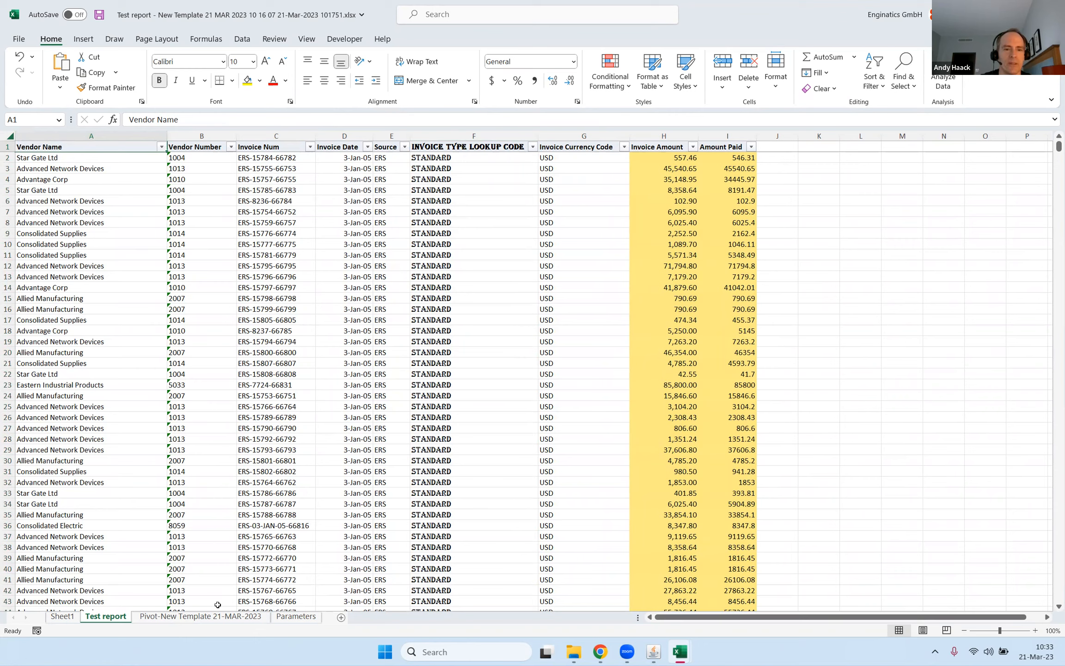
# Save the workbook with cell A1 selected on the Pivot-New Template 21-MAR-2023 sheet.
pyautogui.click(200, 617)
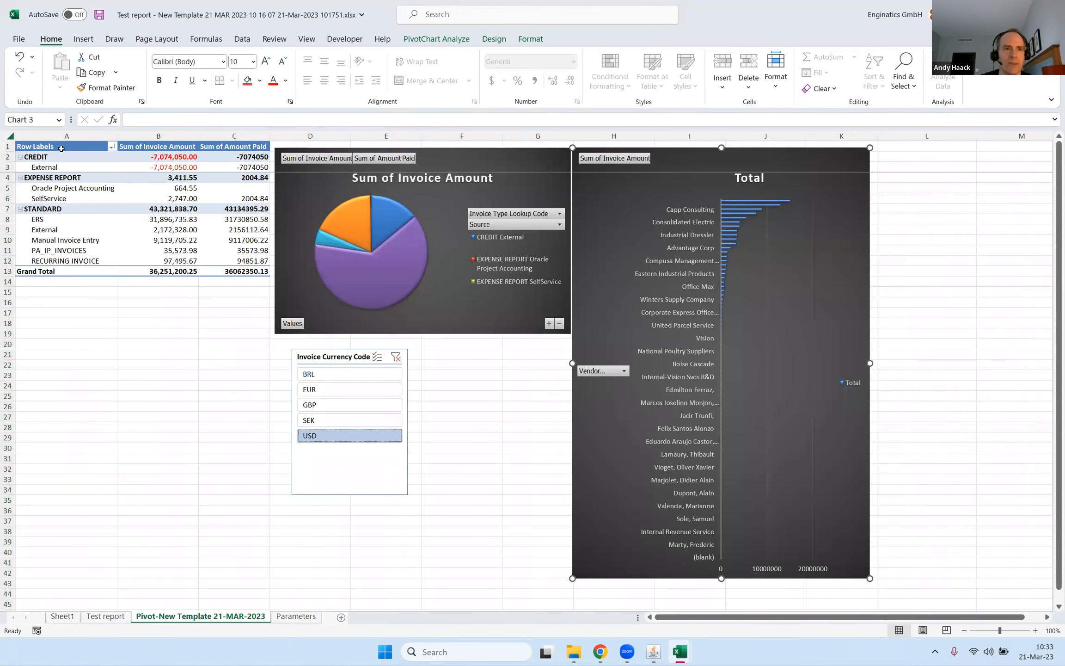
pyautogui.click(61, 148)
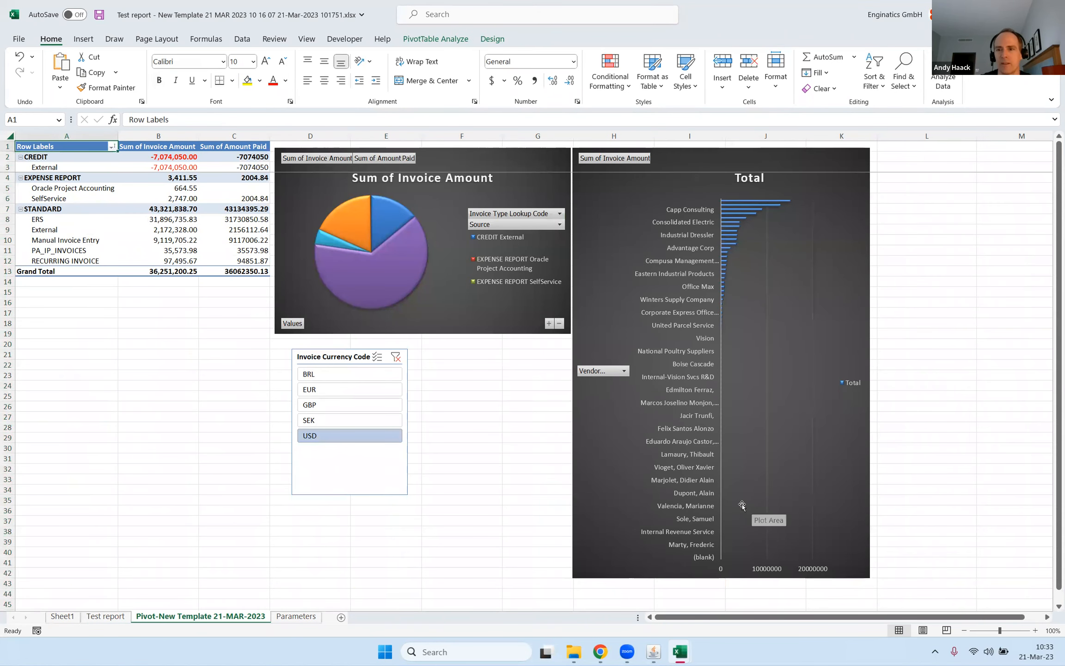
pyautogui.click(99, 16)
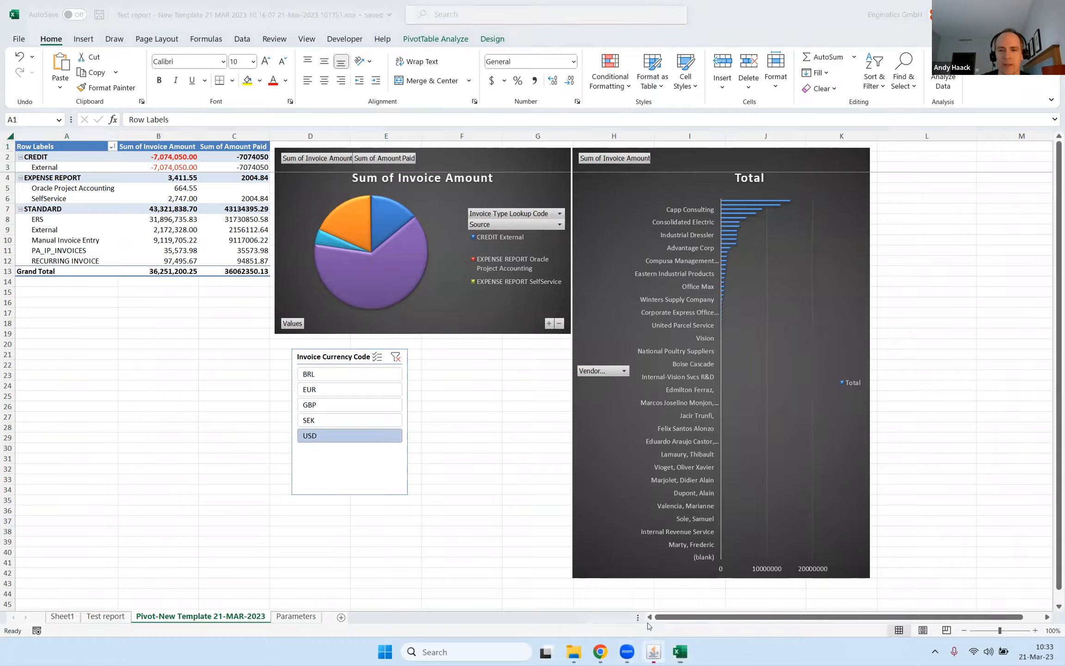
# Switch to Oracle Applications, open Test report's template for editing, and start an Excel upload for it.
pyautogui.click(653, 651)
pyautogui.click(616, 182)
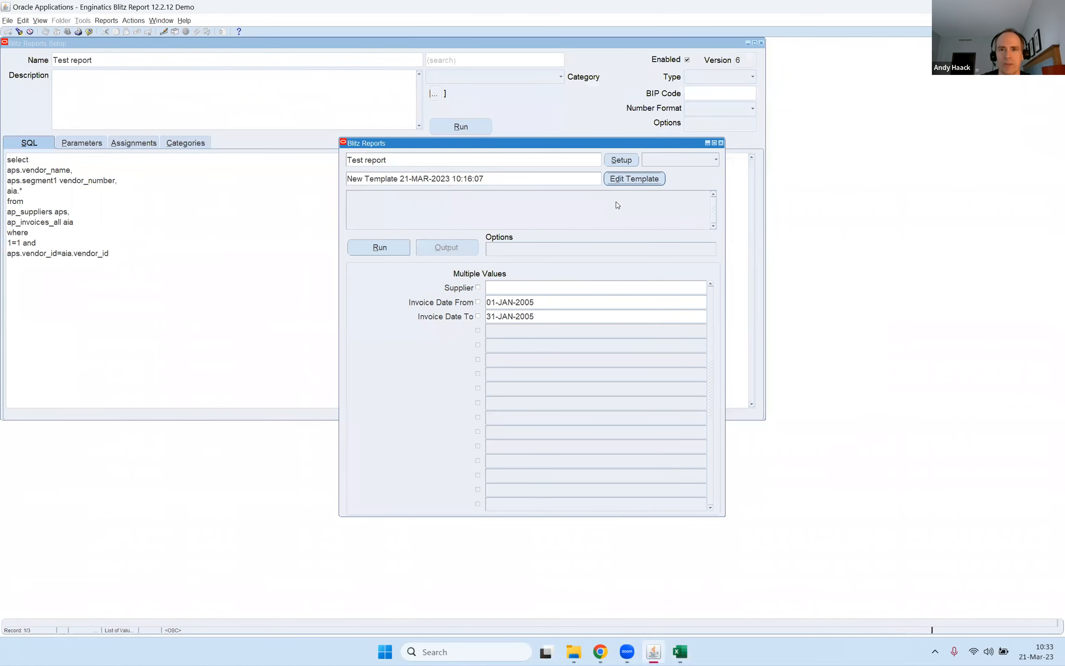
pyautogui.click(778, 198)
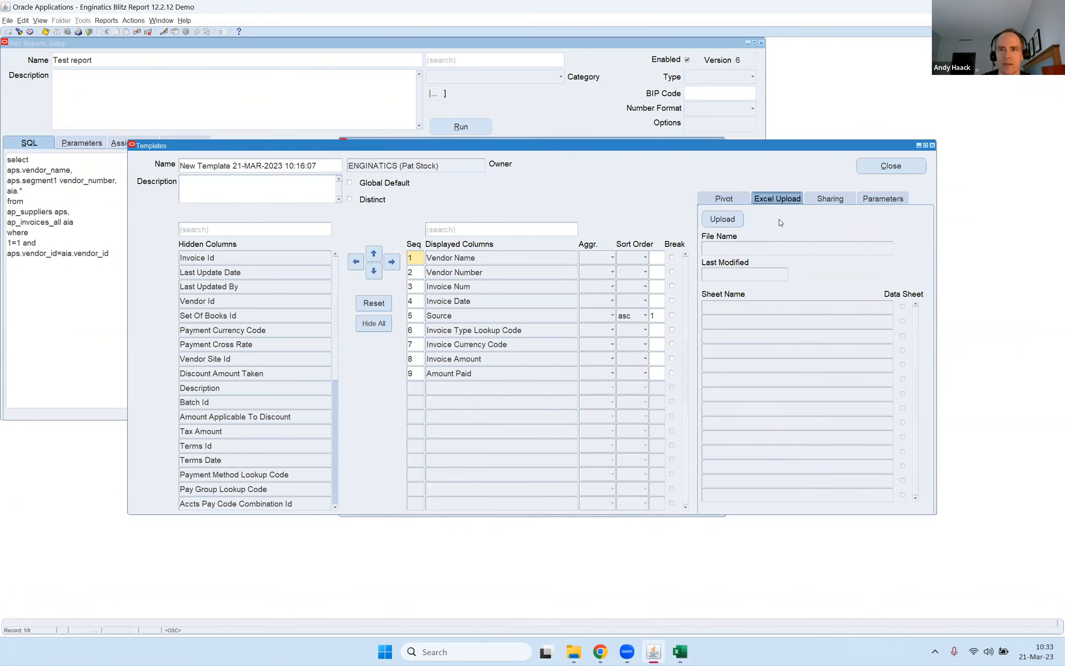
pyautogui.click(721, 219)
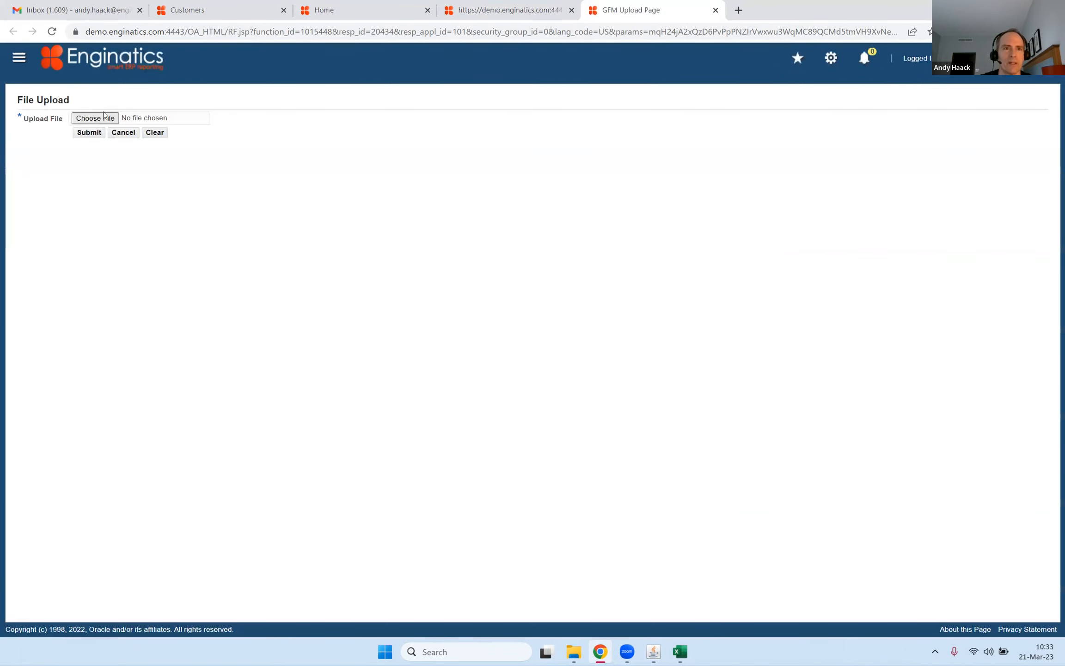
pyautogui.click(107, 118)
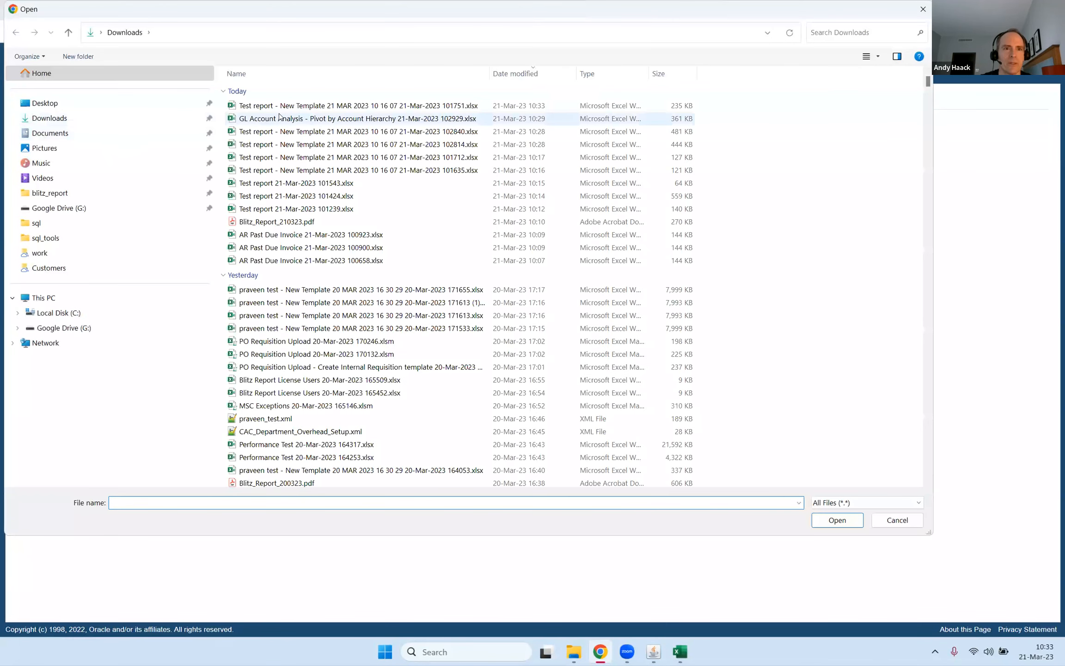
pyautogui.click(834, 519)
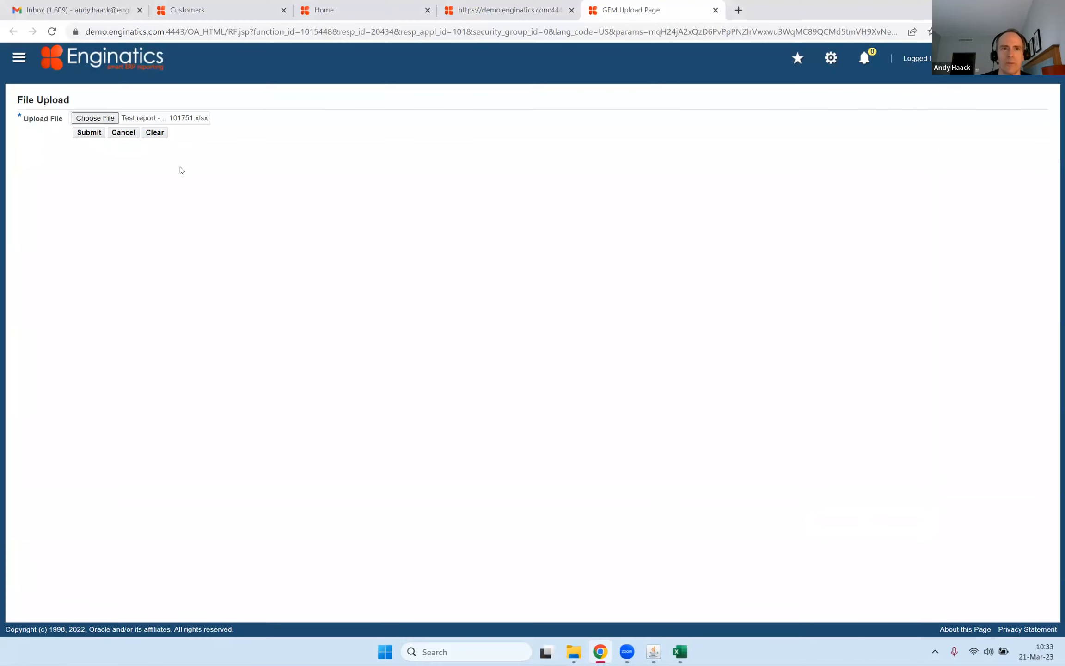
pyautogui.click(91, 134)
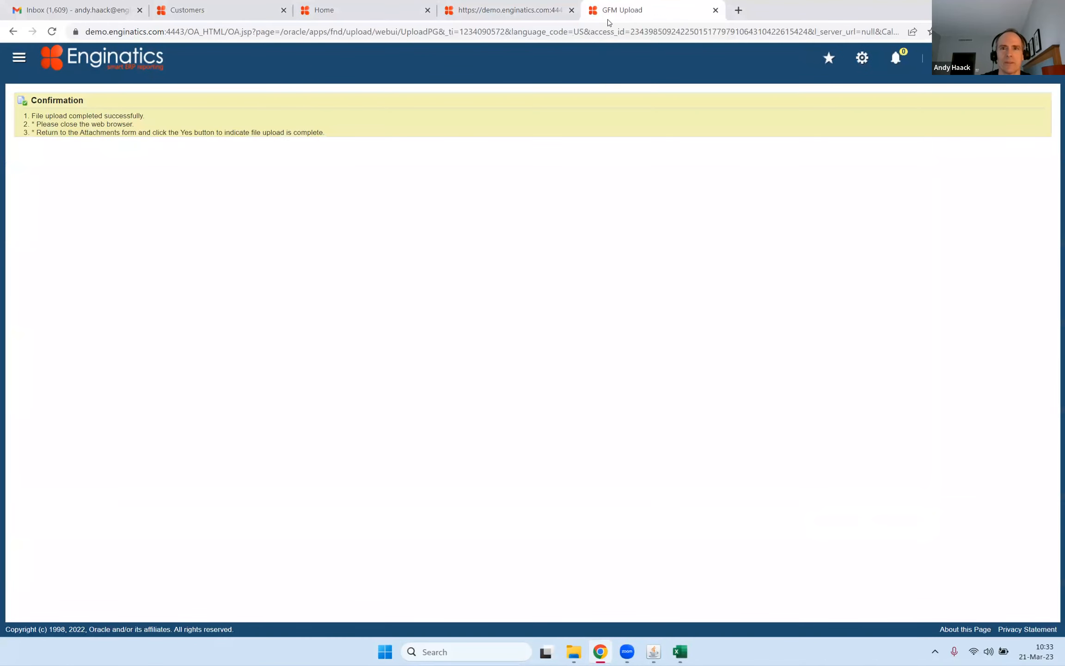
pyautogui.click(716, 10)
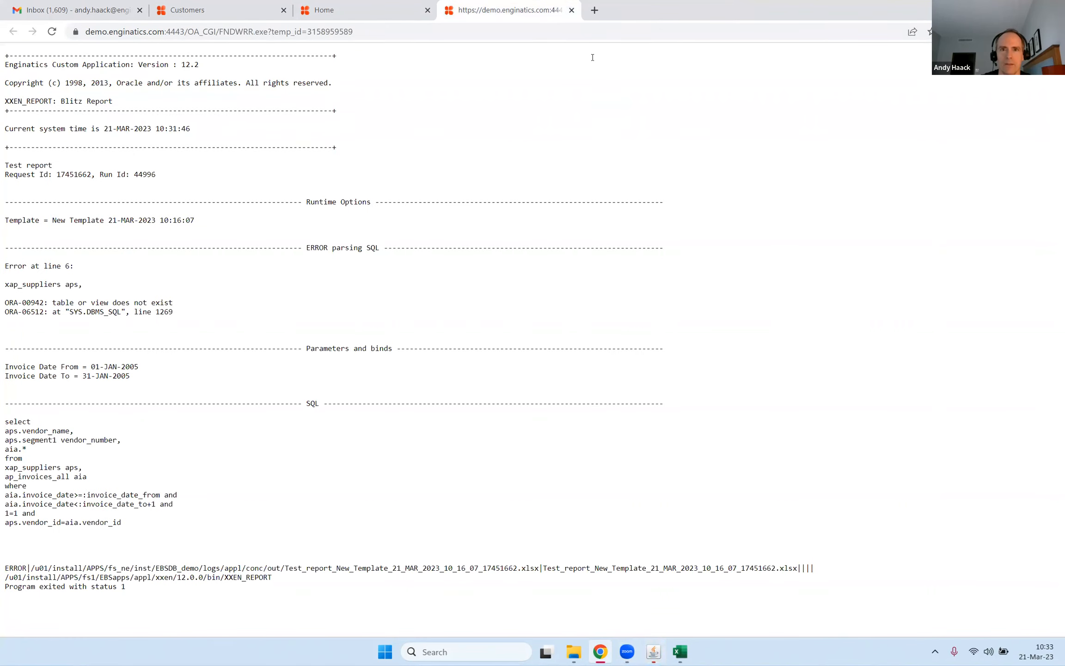
pyautogui.click(571, 10)
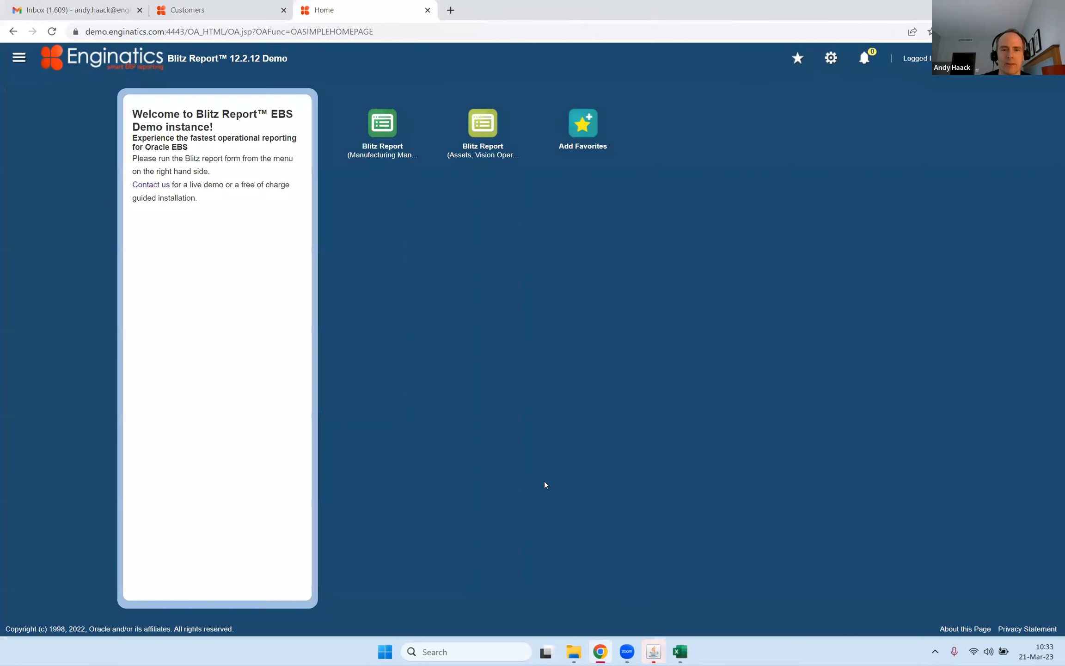
pyautogui.click(653, 652)
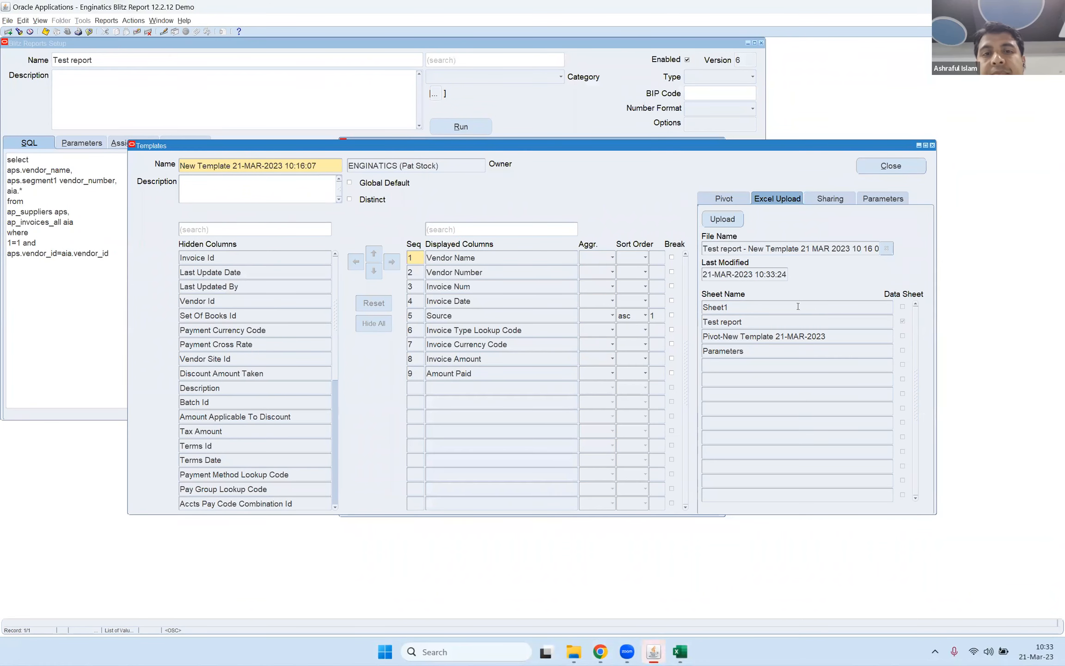
# Review the uploaded Excel file's name and the sheets listed for the template.
pyautogui.moveTo(777, 249); pyautogui.dragTo(916, 246)
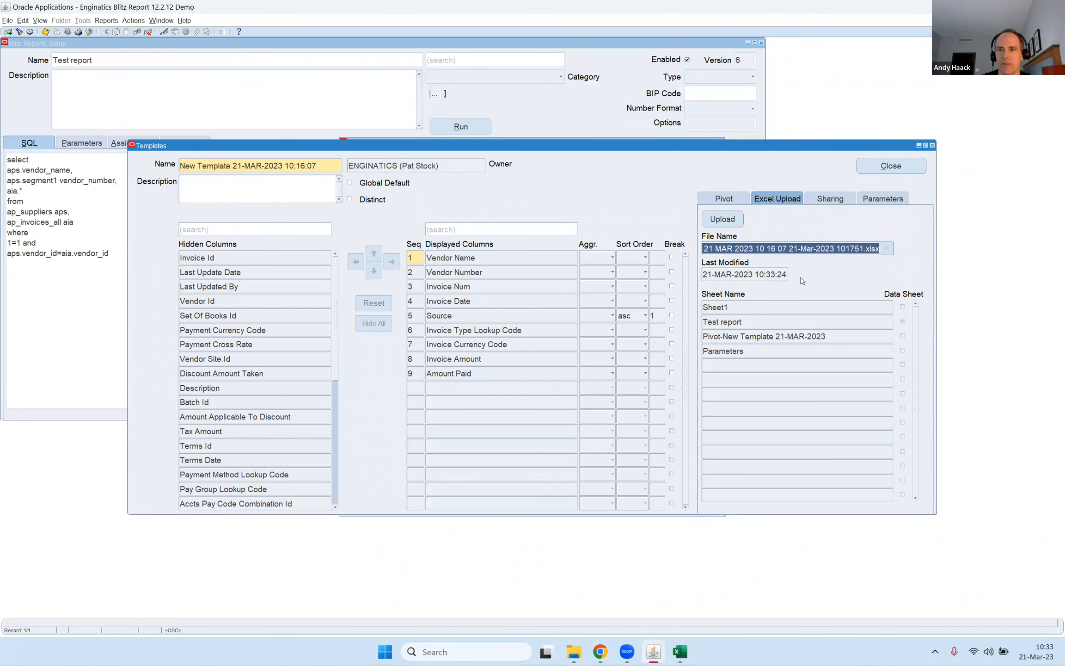
pyautogui.moveTo(771, 249); pyautogui.dragTo(704, 267)
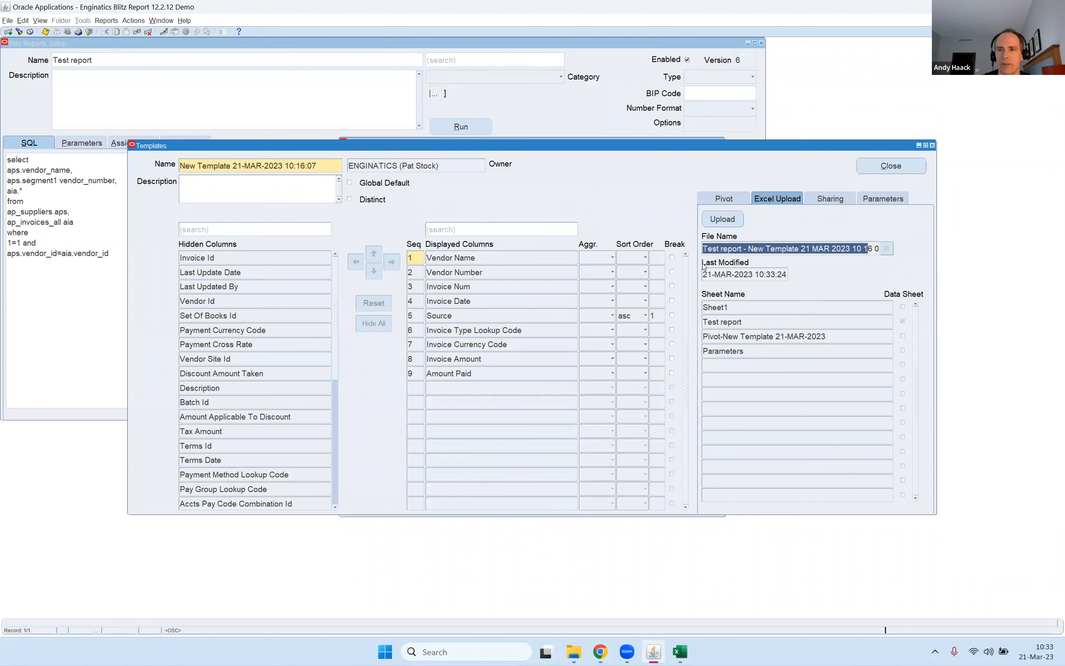
pyautogui.click(756, 307)
pyautogui.click(746, 335)
pyautogui.click(743, 323)
pyautogui.click(722, 306)
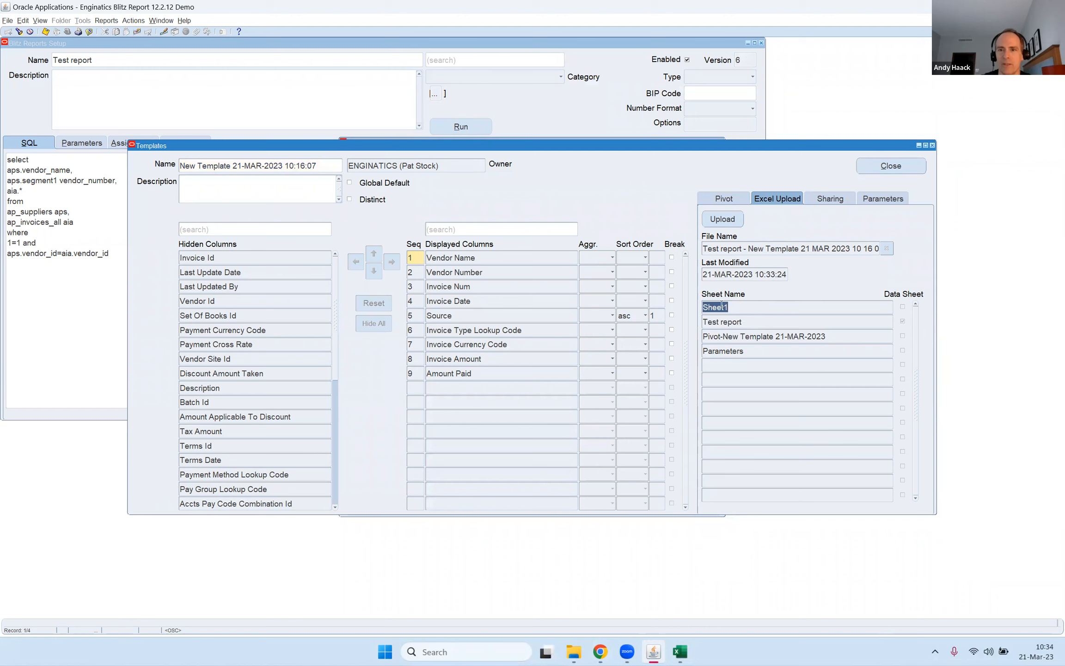
# Rename the template as "Pie chart dashboard".
pyautogui.click(273, 166)
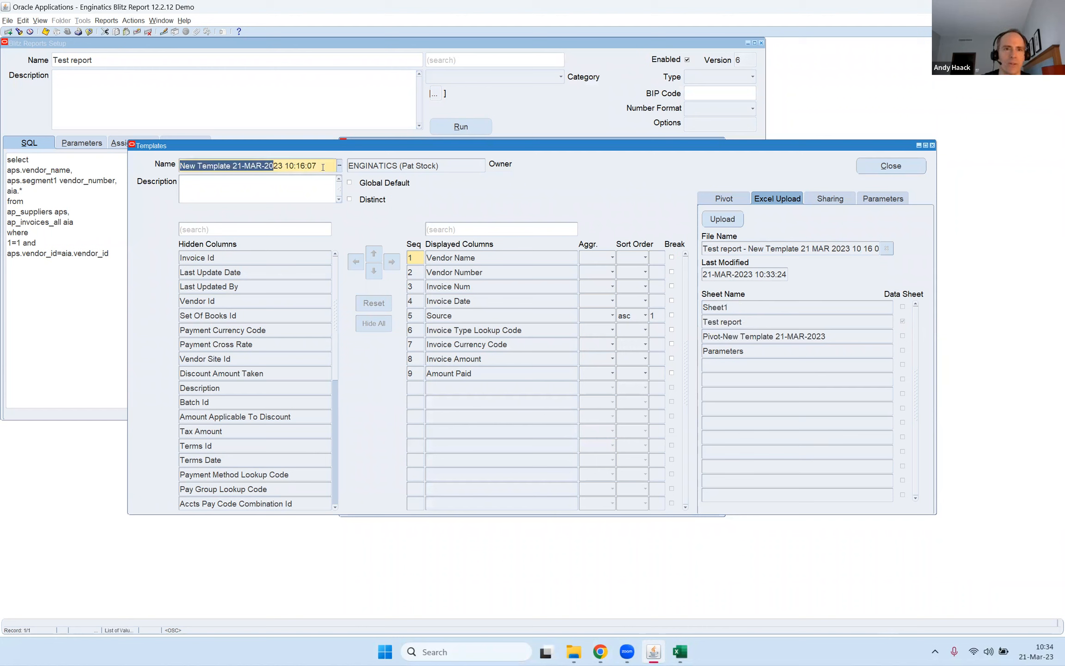
pyautogui.moveTo(324, 165); pyautogui.dragTo(134, 159)
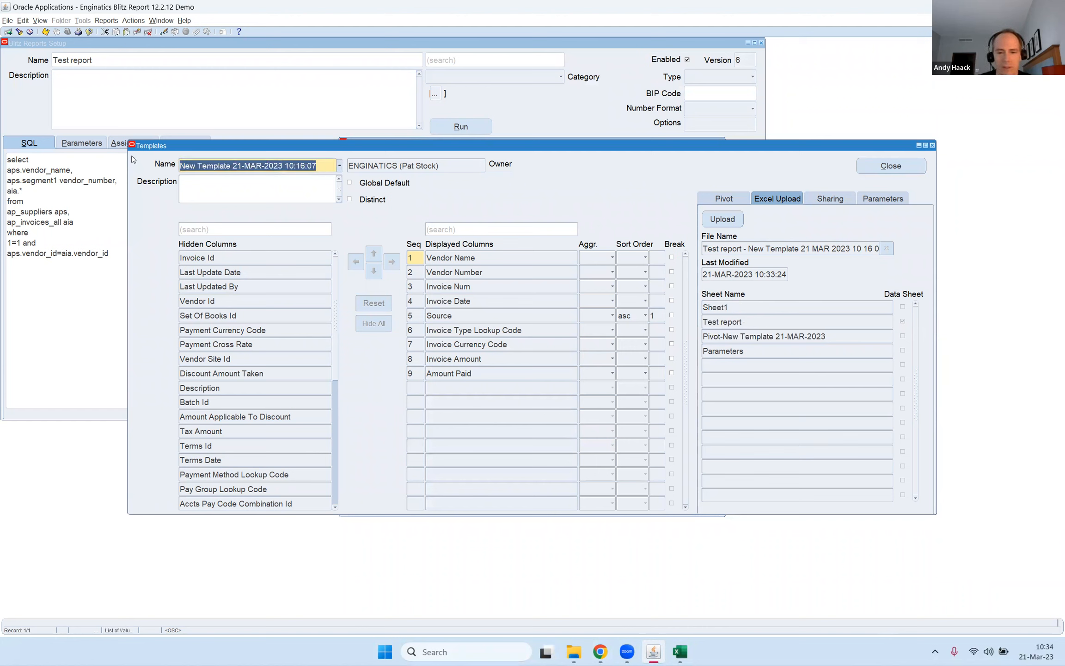
pyautogui.write('Pie ch')
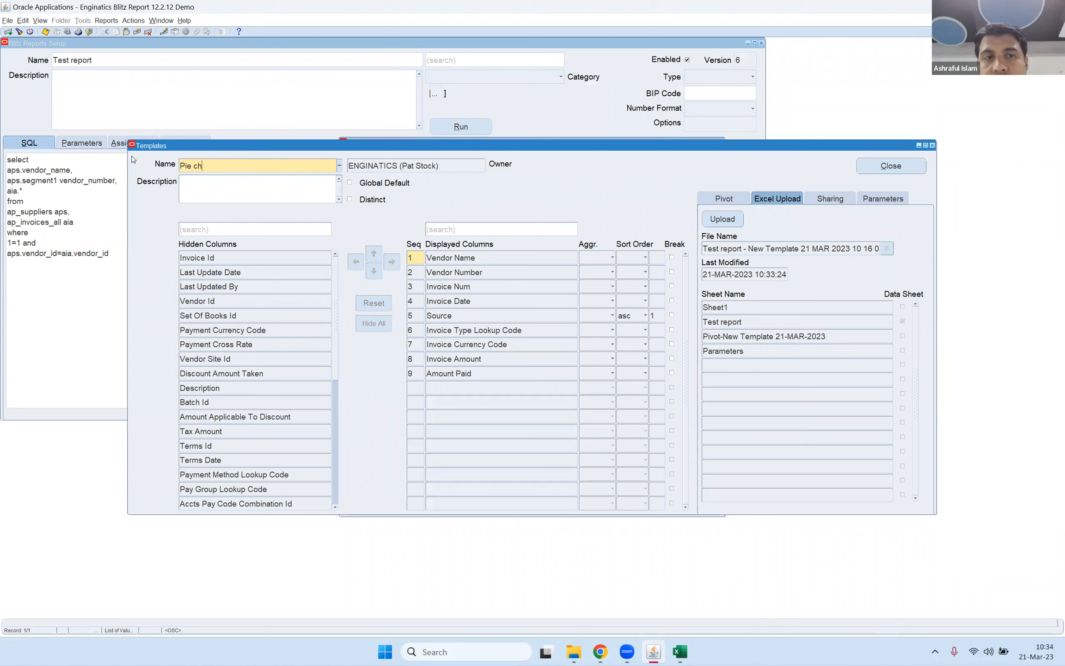
pyautogui.write('art dashboard')
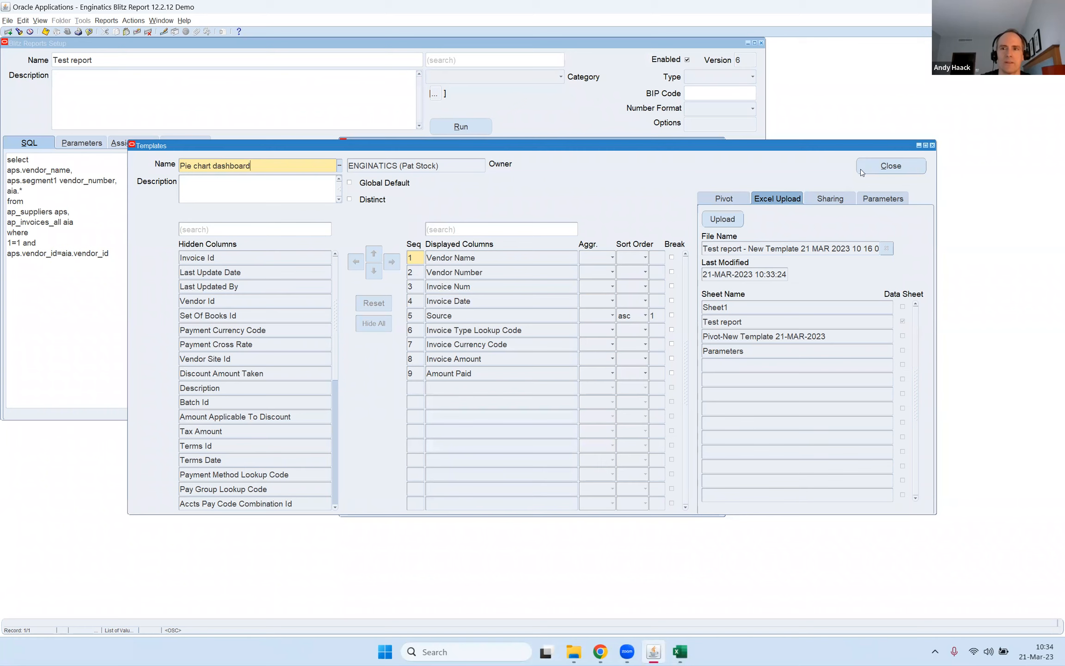
# Close the template editor and run Test report with Pie chart dashboard for invoice dates 01-JAN-2007 to 31-DEC-2007.
pyautogui.click(894, 166)
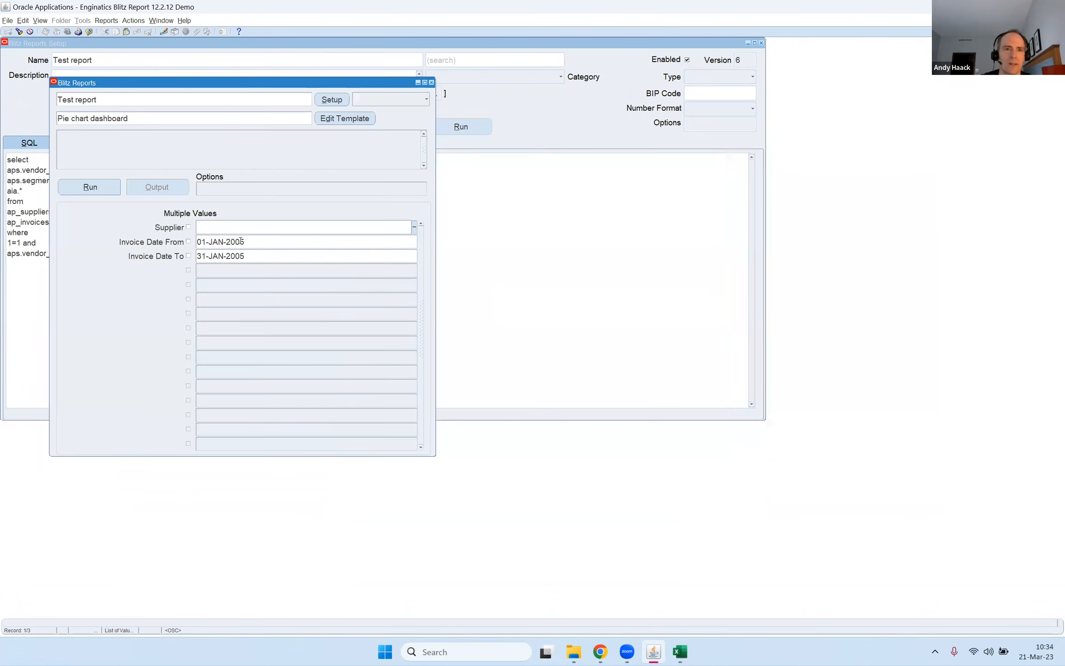
pyautogui.click(241, 242)
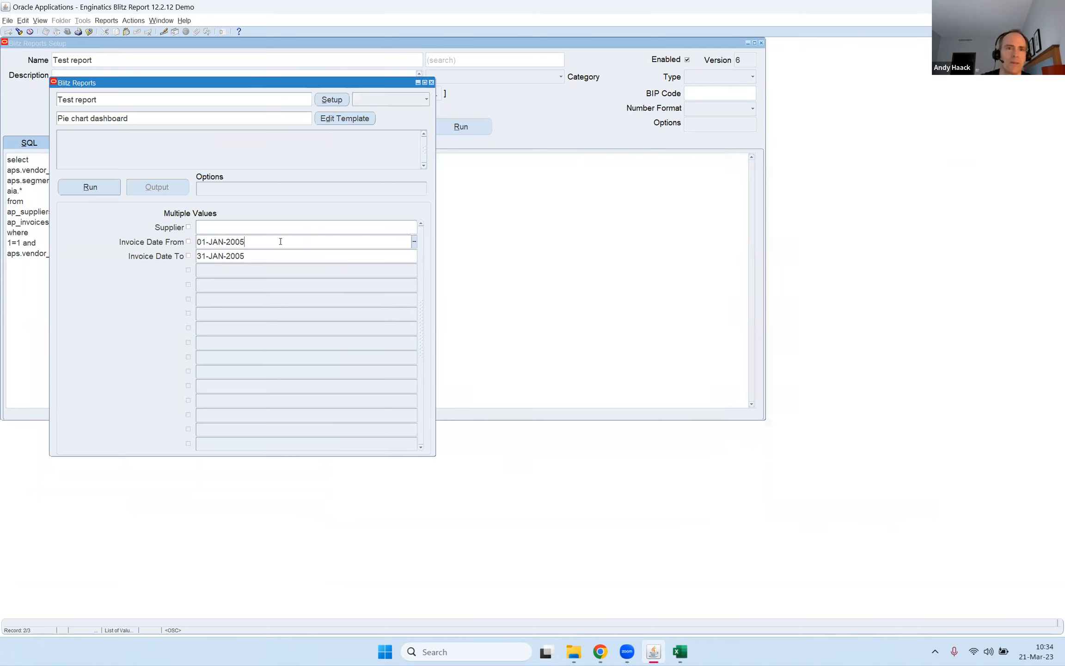
pyautogui.press('BackSpace')
pyautogui.write('7')
pyautogui.press('Down')
pyautogui.press('End')
pyautogui.press('BackSpace')
pyautogui.write('7')
pyautogui.hotkey('shift', 'Right')
pyautogui.hotkey('shift', 'Right')
pyautogui.hotkey('shift', 'Right')
pyautogui.write('DEC')
pyautogui.press('Return')
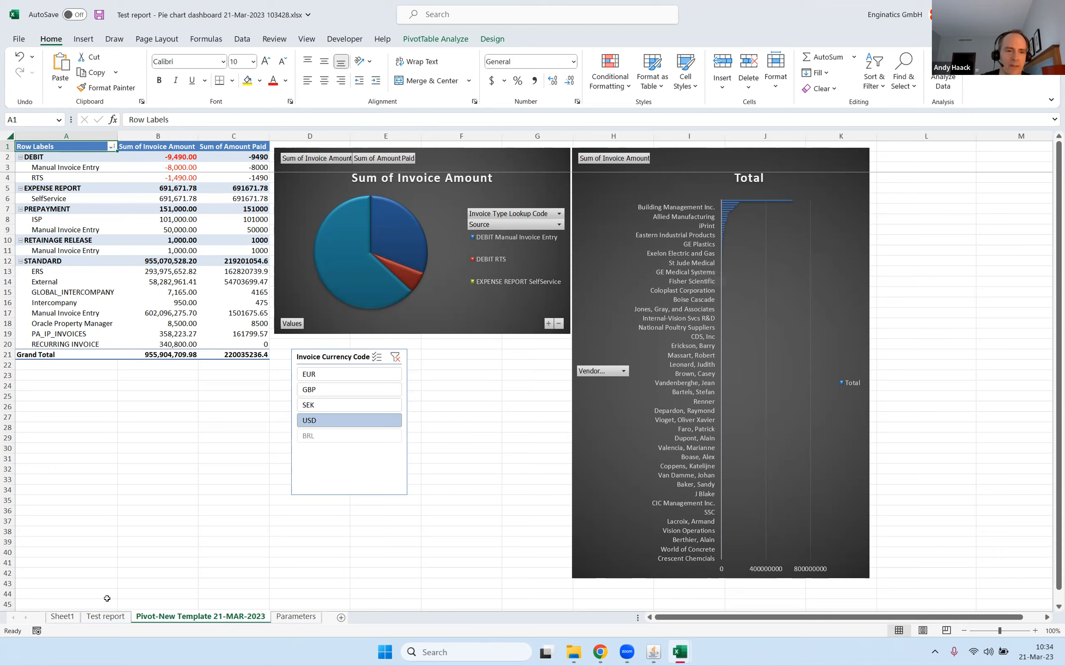
# Inspect the Test report data sheet and its available invoice date filter values, and return to the pivot sheet.
pyautogui.click(110, 617)
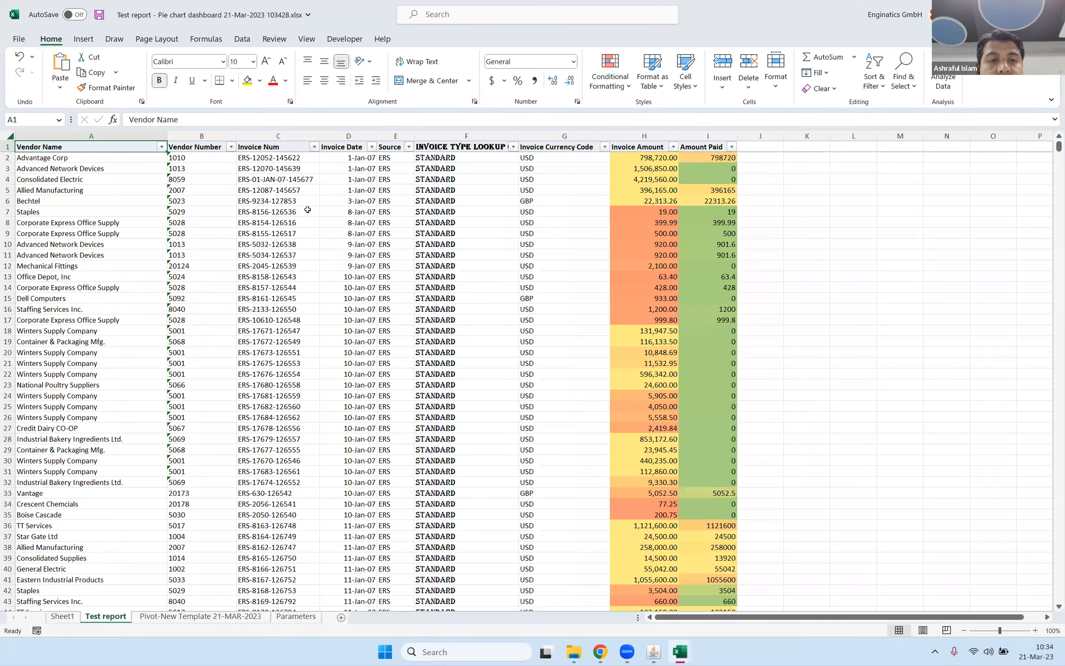
pyautogui.click(372, 147)
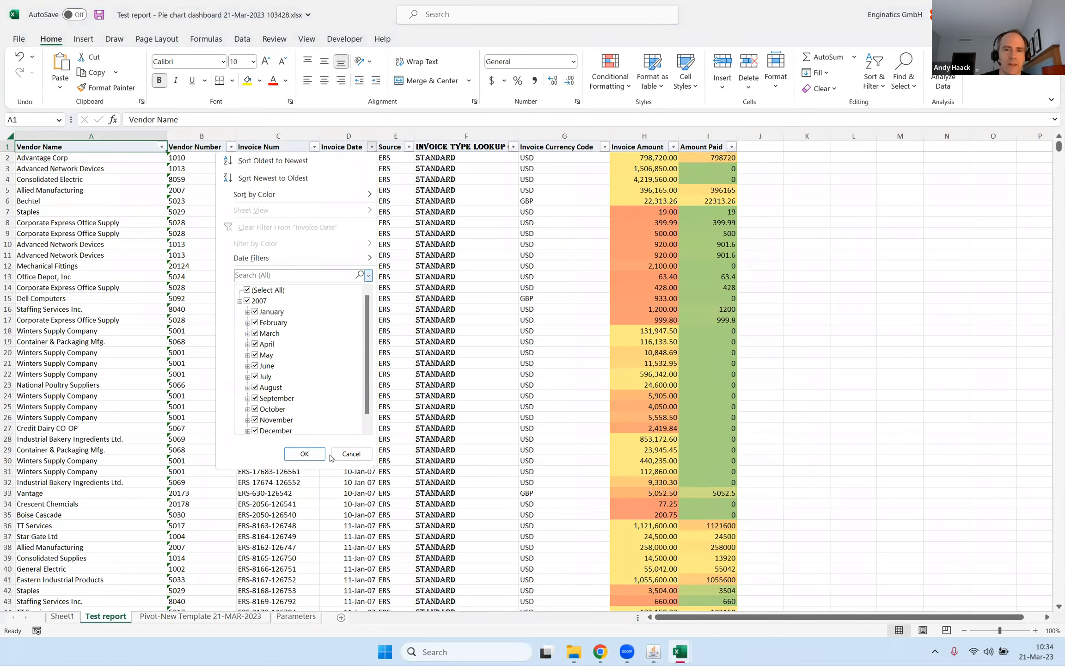
pyautogui.click(350, 453)
pyautogui.click(277, 255)
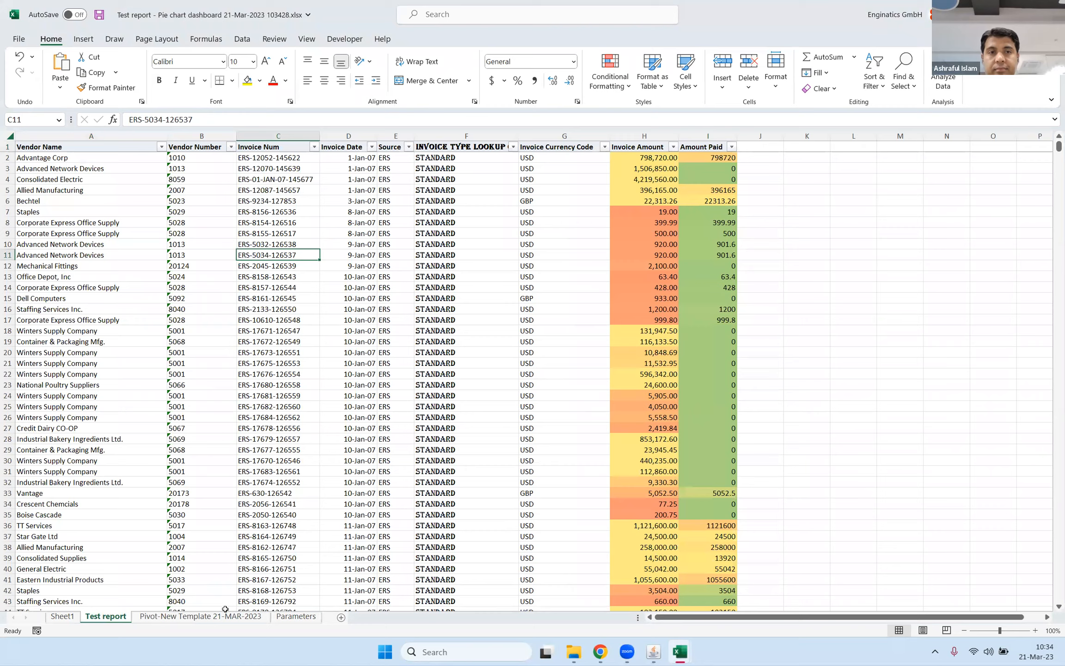
pyautogui.click(201, 618)
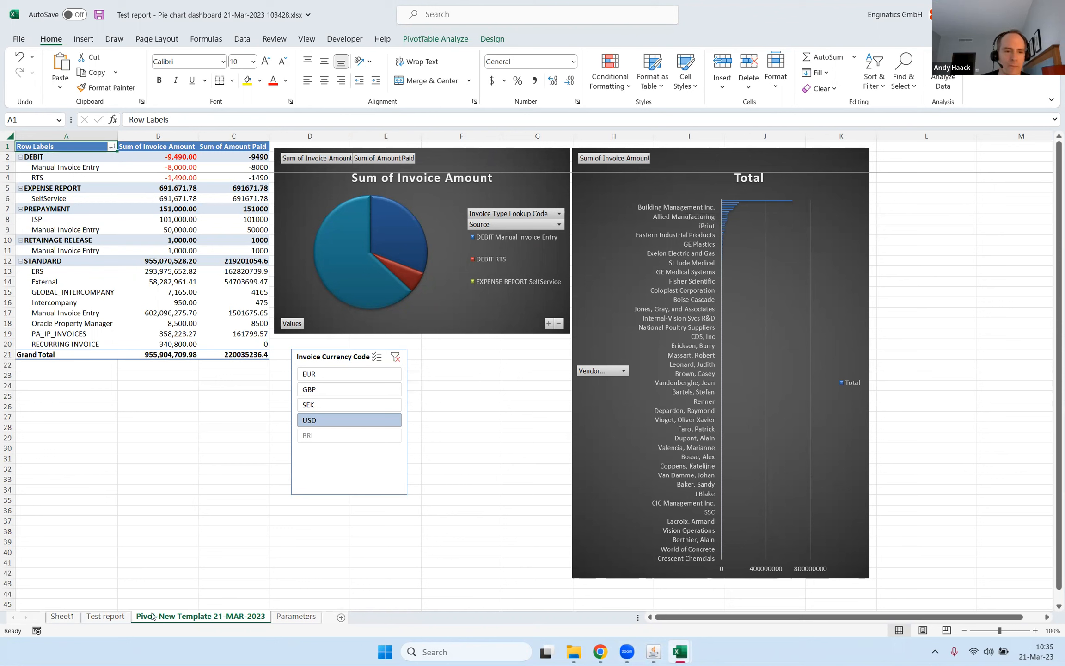
# Copy the vendor names from Providence Property & Casualty through Advantage Corp on Sheet1.
pyautogui.click(62, 616)
pyautogui.click(134, 451)
pyautogui.scroll(-20, 134, 451)
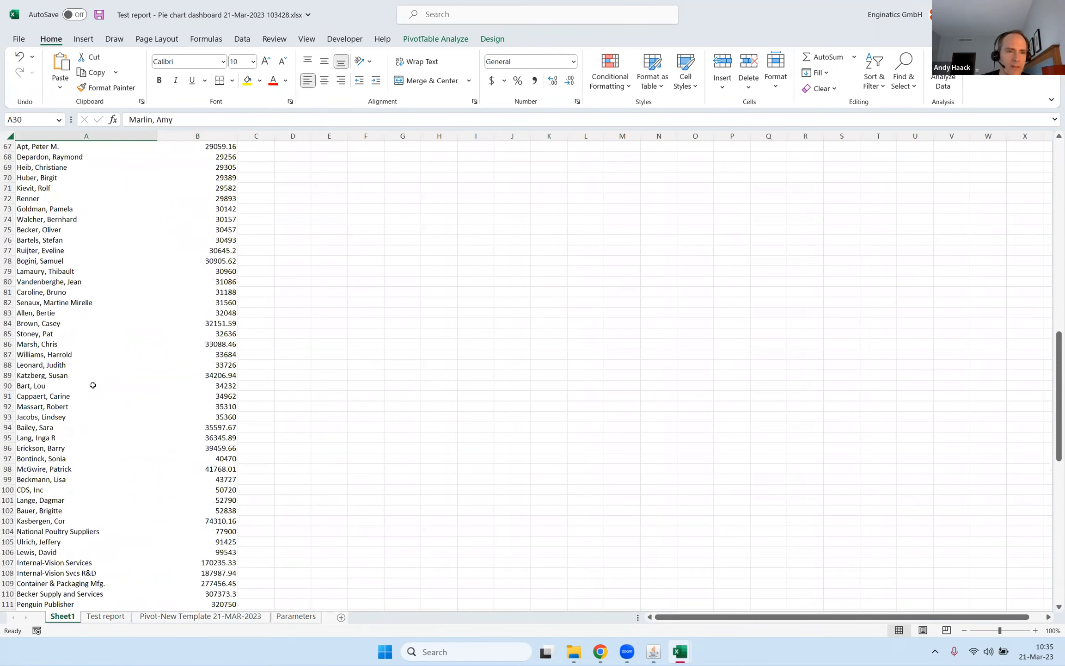
pyautogui.scroll(-14, 94, 377)
pyautogui.moveTo(54, 334); pyautogui.dragTo(51, 481)
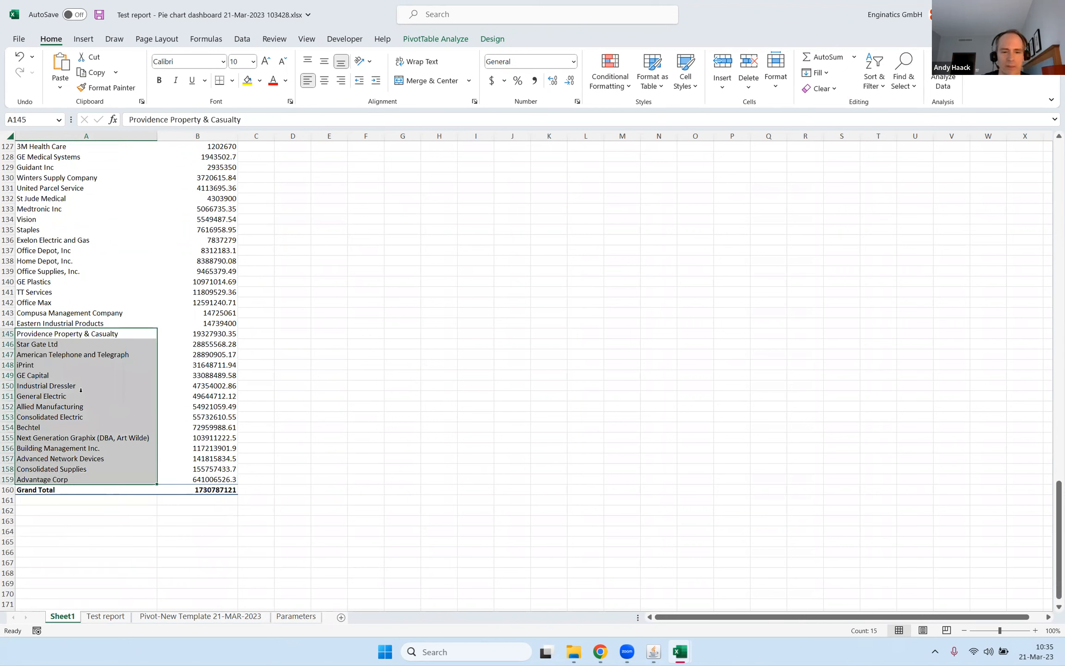
pyautogui.hotkey('ctrl', 'c')
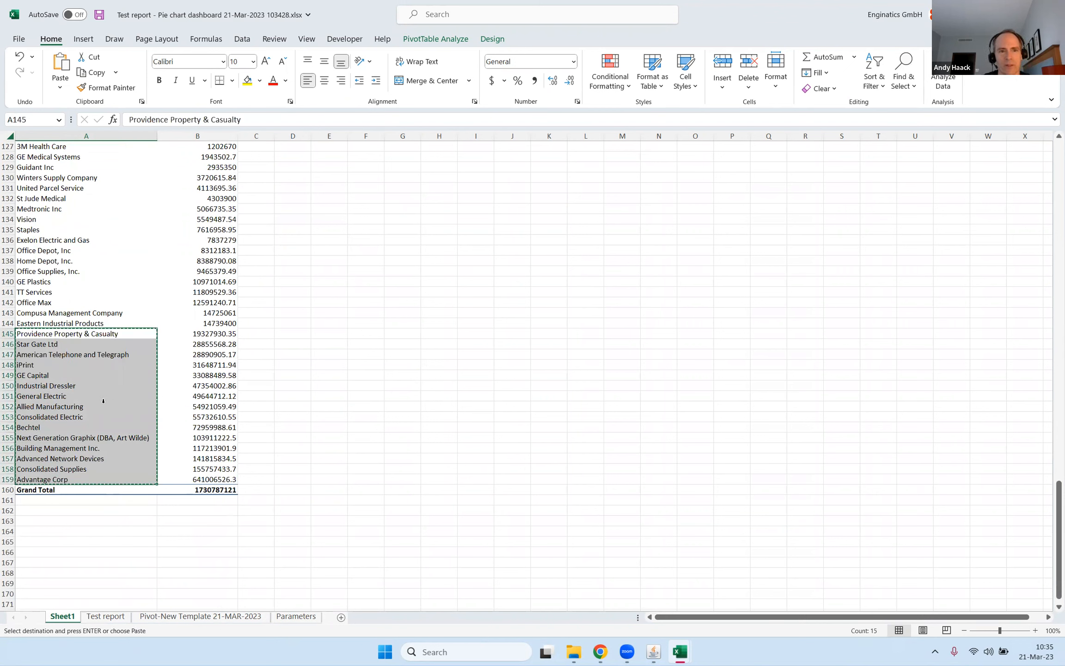
# Switch to Oracle Applications, allow multiple values for Supplier, paste the copied vendor names, and rerun the report.
pyautogui.click(653, 652)
pyautogui.click(188, 227)
pyautogui.click(222, 226)
pyautogui.hotkey('ctrl', 'e')
pyautogui.press('Return')
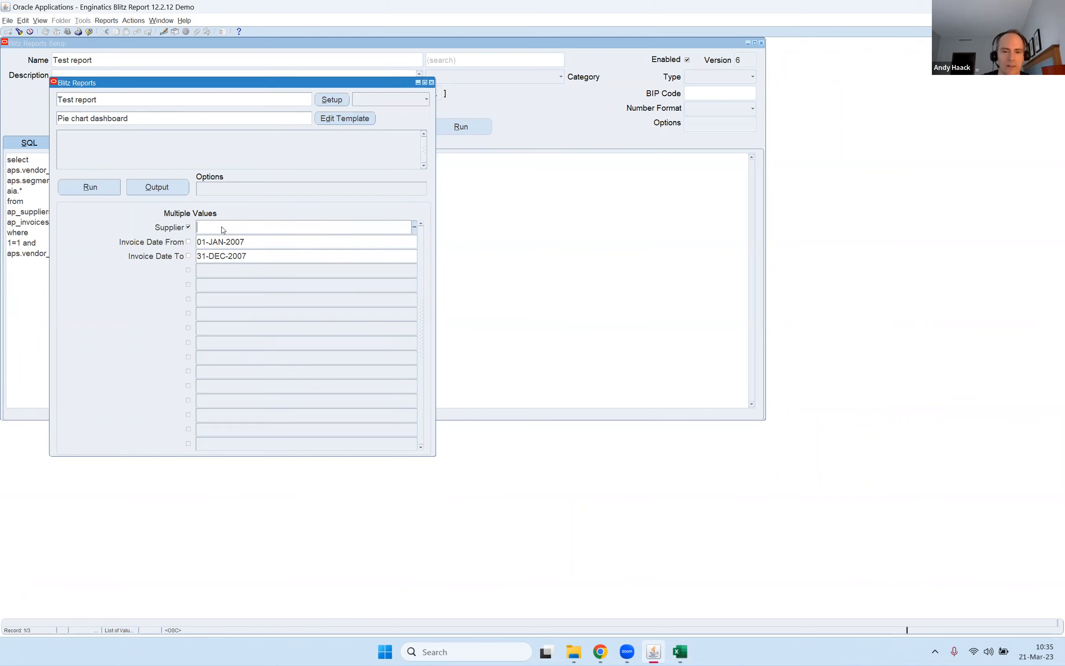
pyautogui.hotkey('ctrl', 'e')
pyautogui.hotkey('ctrl', 'v')
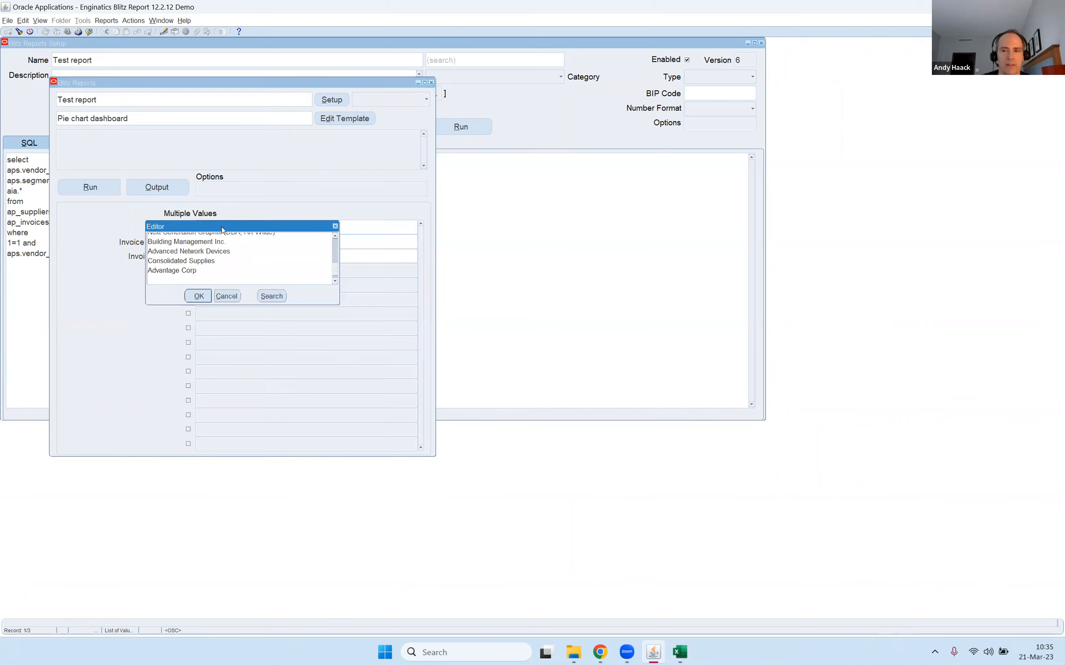
pyautogui.hotkey('alt', 'o')
pyautogui.hotkey('alt', 'r')
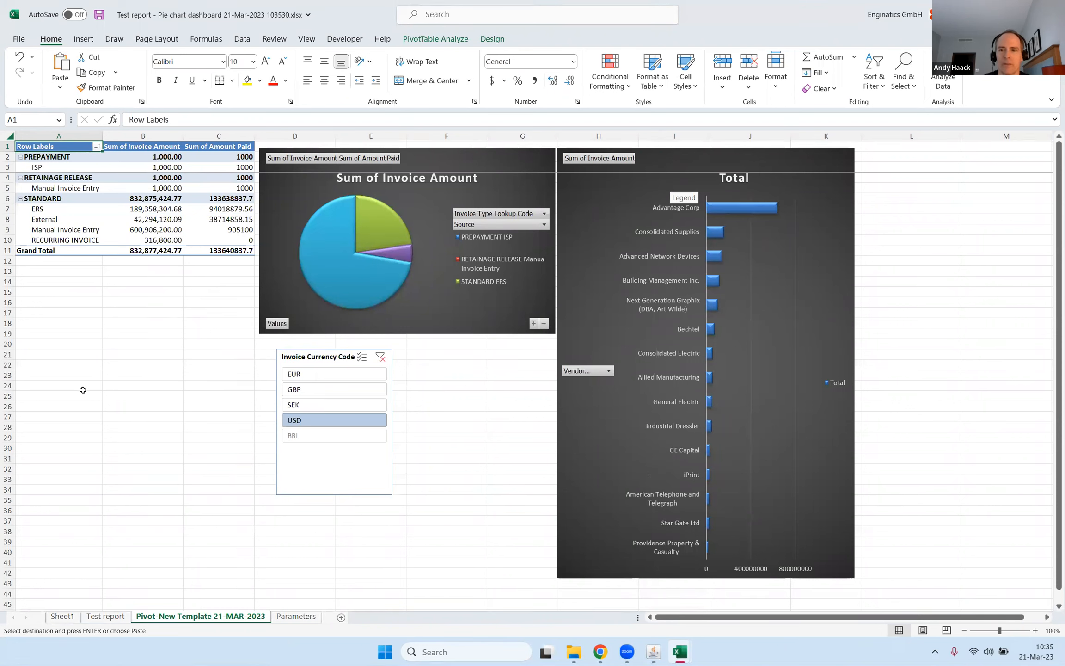
# Check the Vendor Name filter on the rerun workbook's Test report sheet and switch back to Oracle Applications.
pyautogui.click(102, 617)
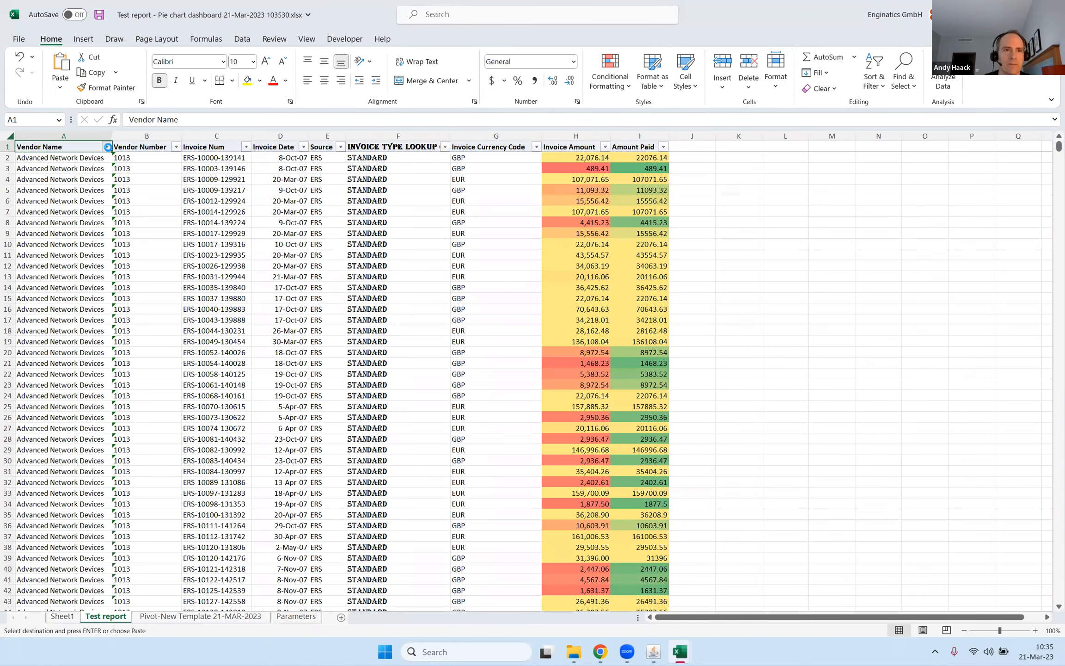
pyautogui.click(106, 148)
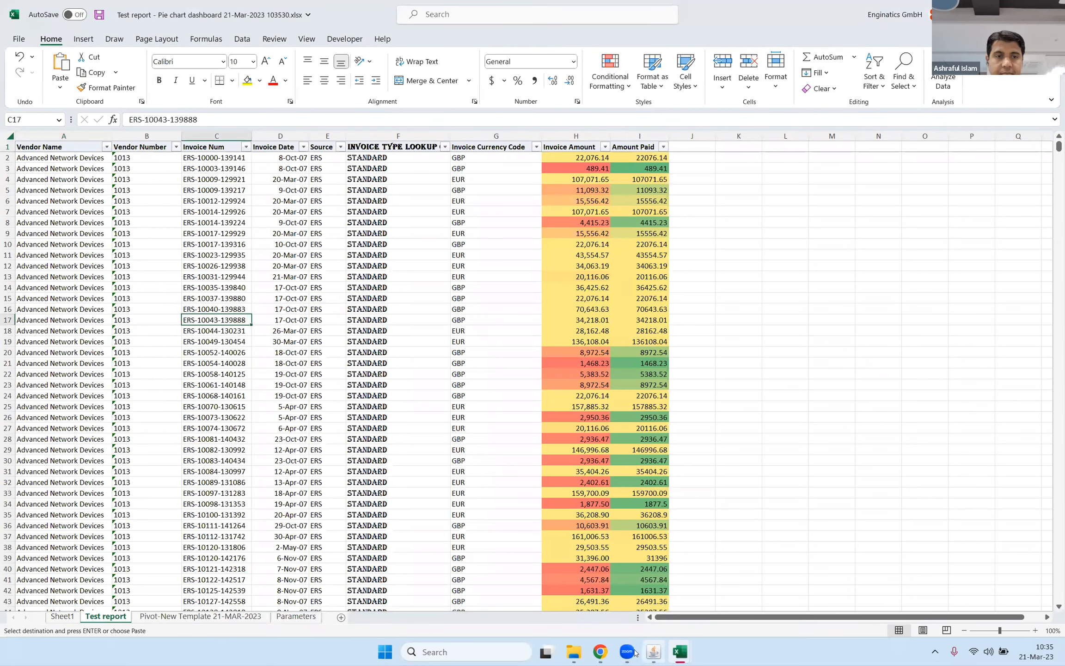
pyautogui.click(653, 652)
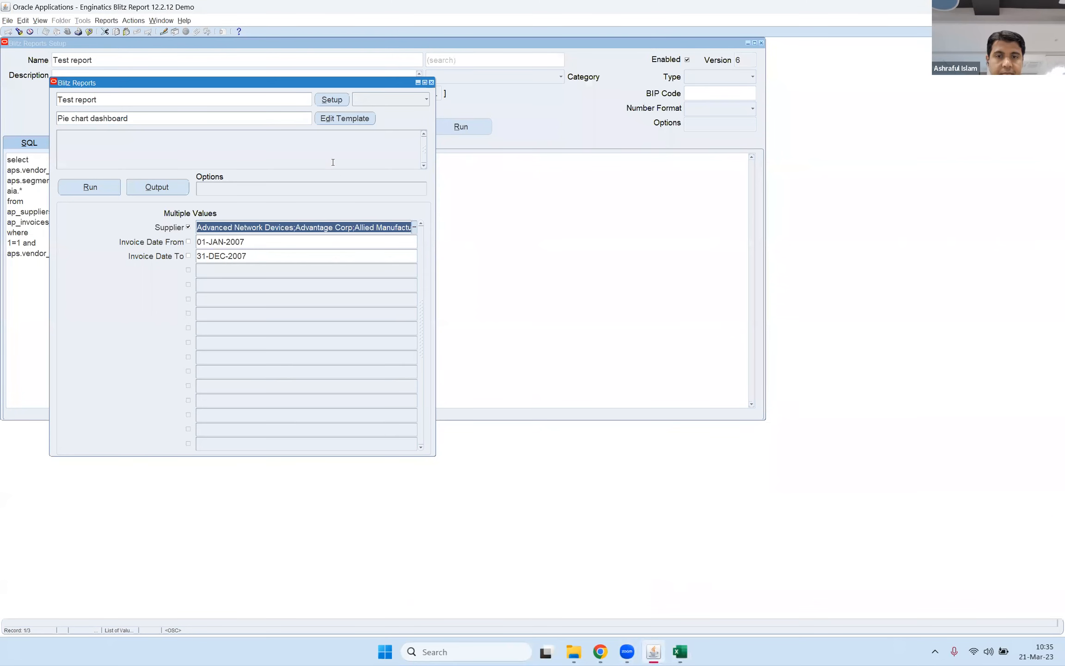
# Open Test report's setup and start a report import with BI Publisher as the source.
pyautogui.click(337, 100)
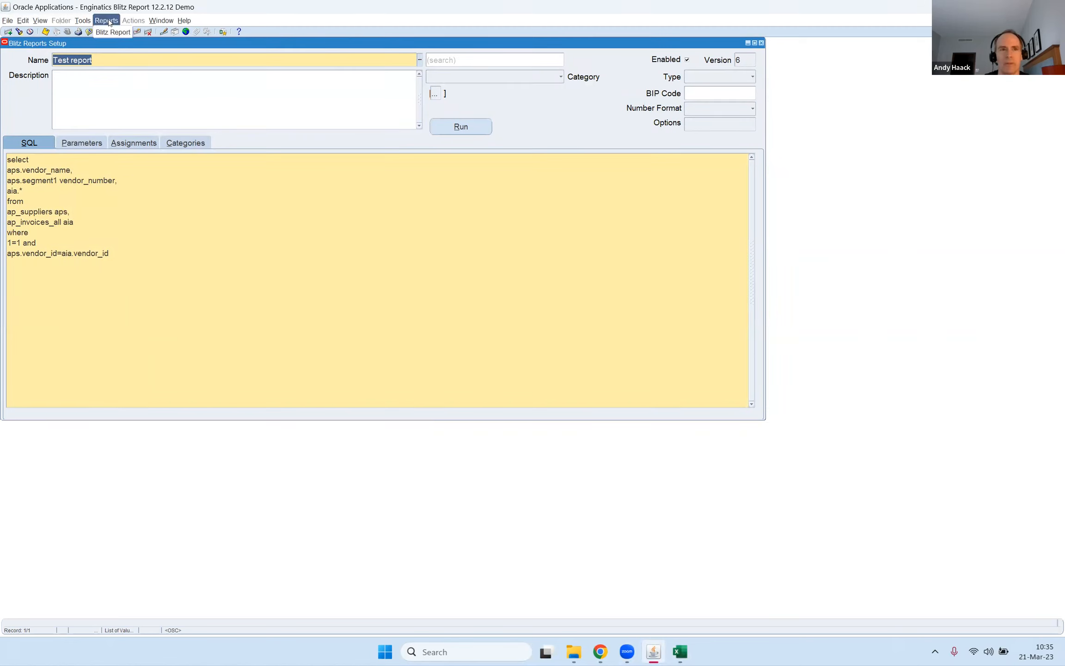
pyautogui.click(86, 22)
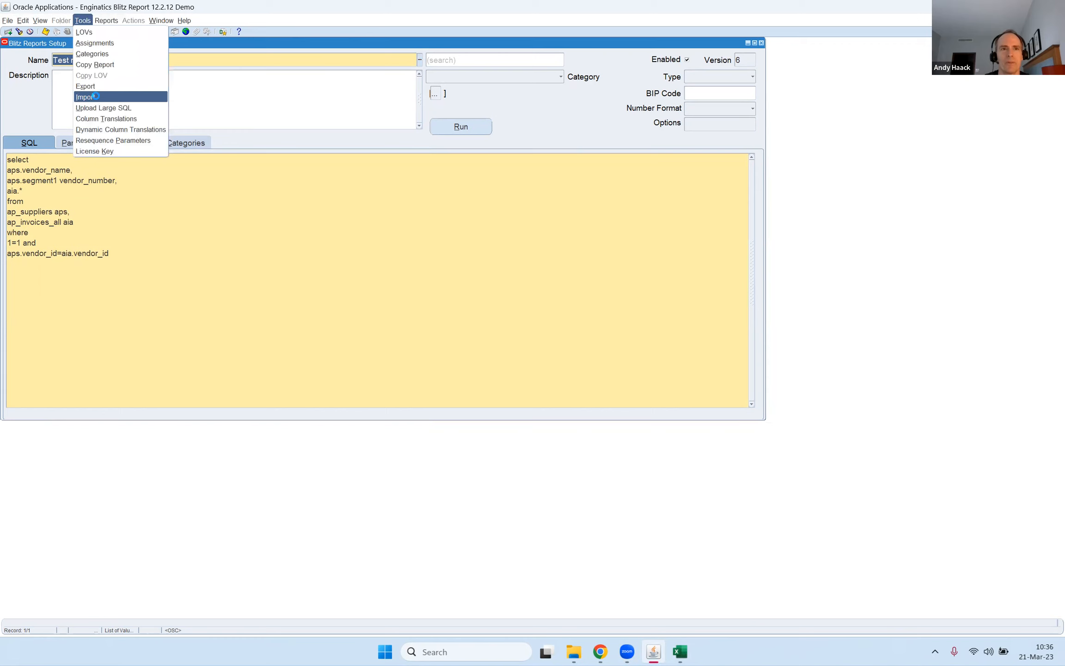
pyautogui.click(95, 98)
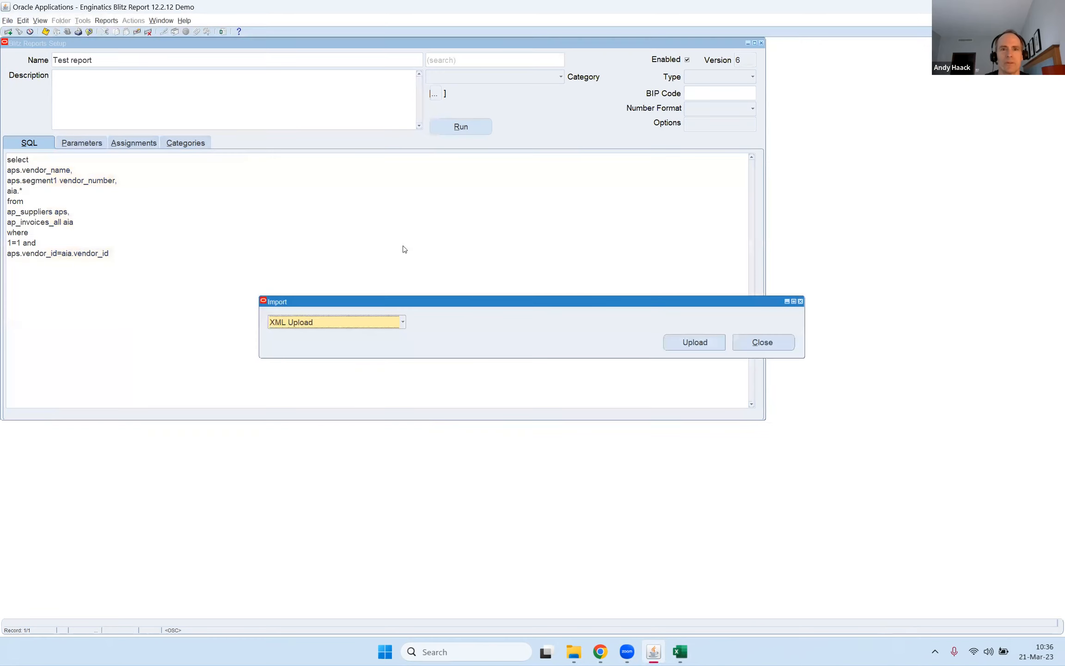
pyautogui.click(362, 324)
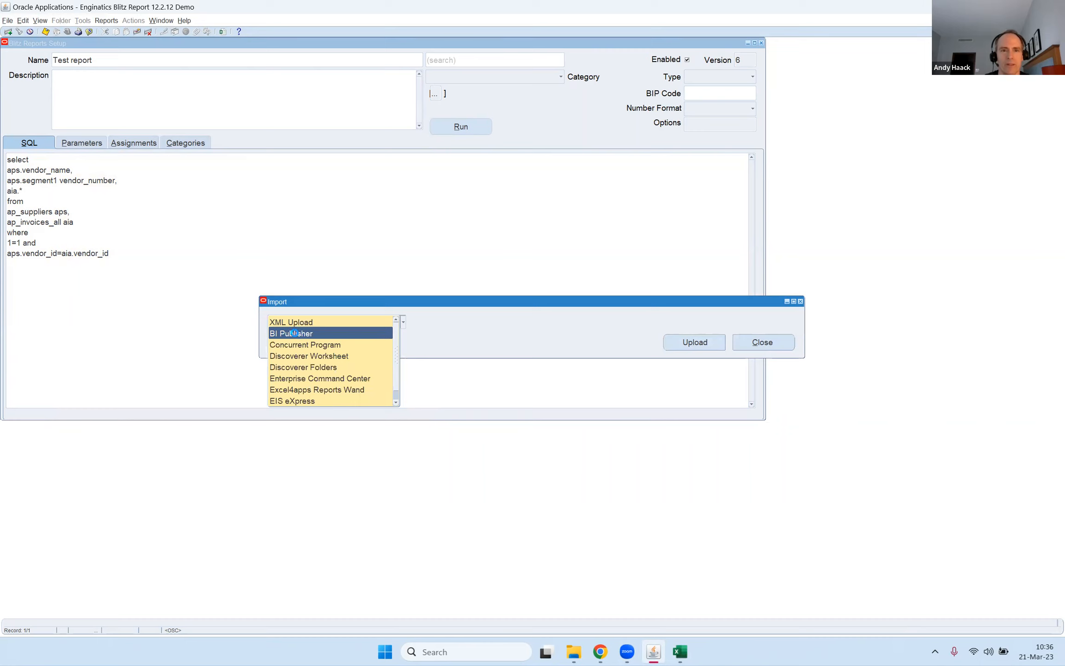
pyautogui.click(294, 333)
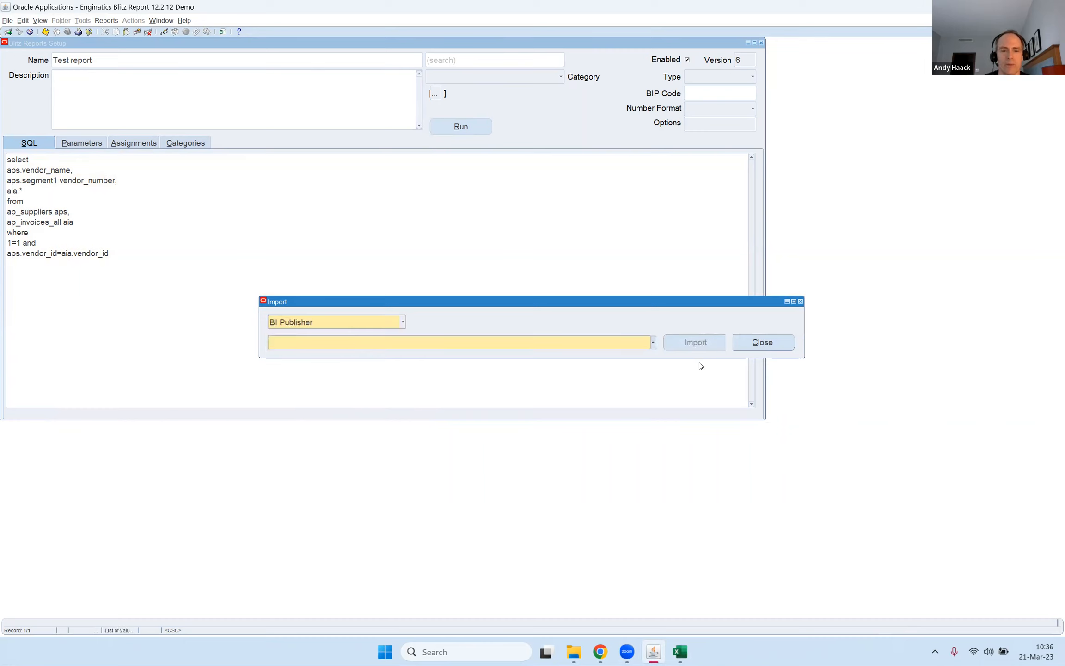
# Find the All Inventories Value Report (XML) program and import it.
pyautogui.click(363, 342)
pyautogui.write('all%')
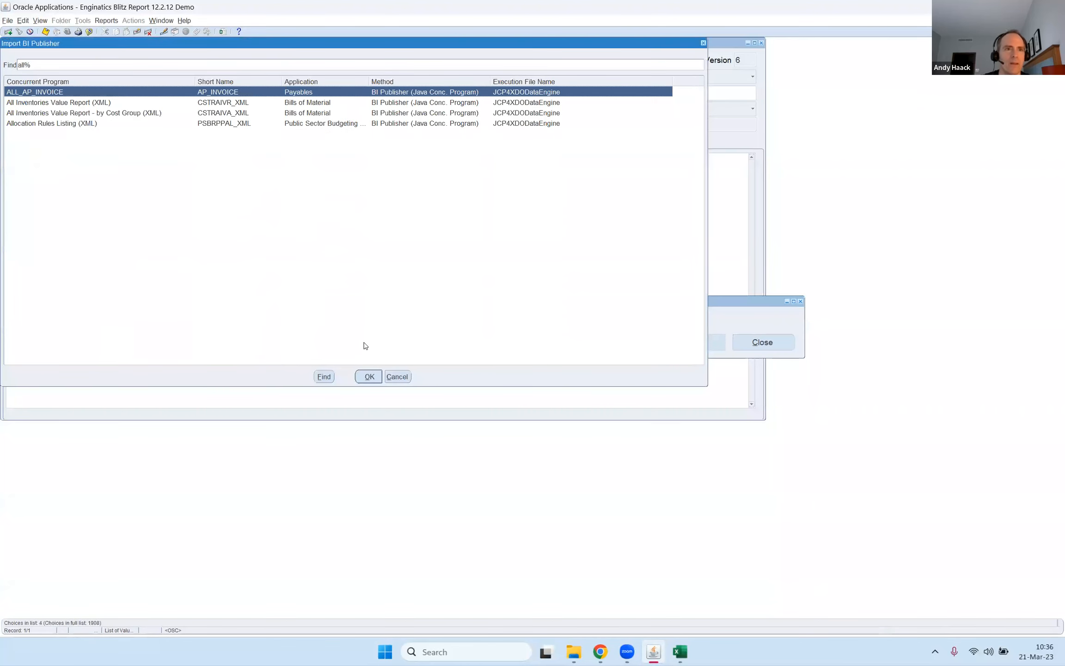
pyautogui.press('Down')
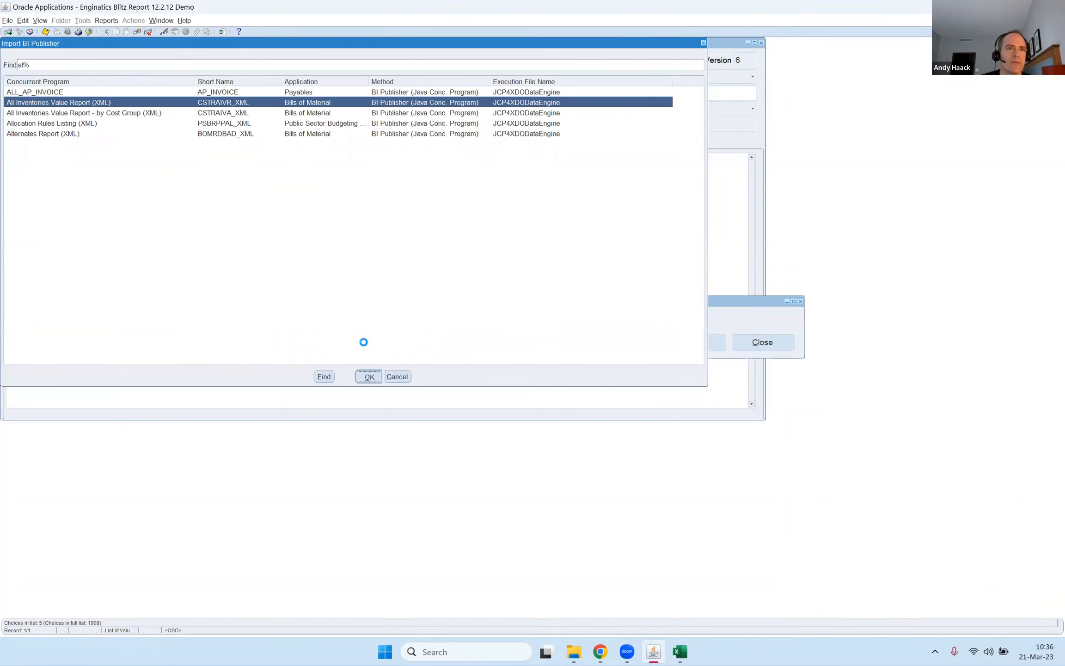
pyautogui.press('Return')
pyautogui.click(694, 342)
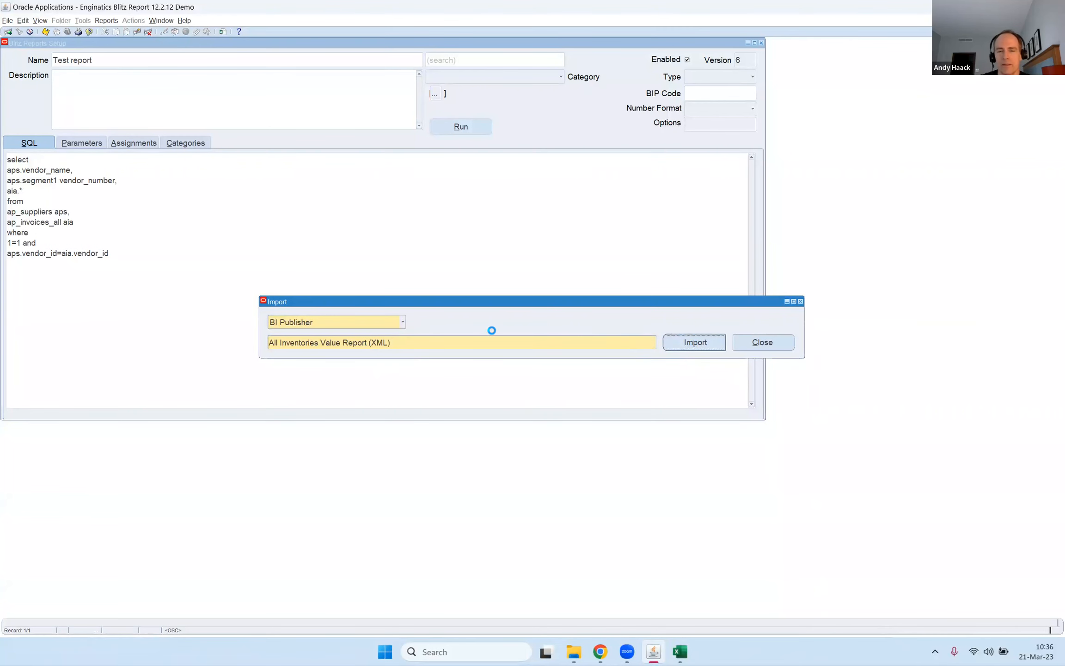
# Review the SQL, parameters and assignments of the imported CST All Inventories Value report.
pyautogui.click(37, 144)
pyautogui.click(86, 145)
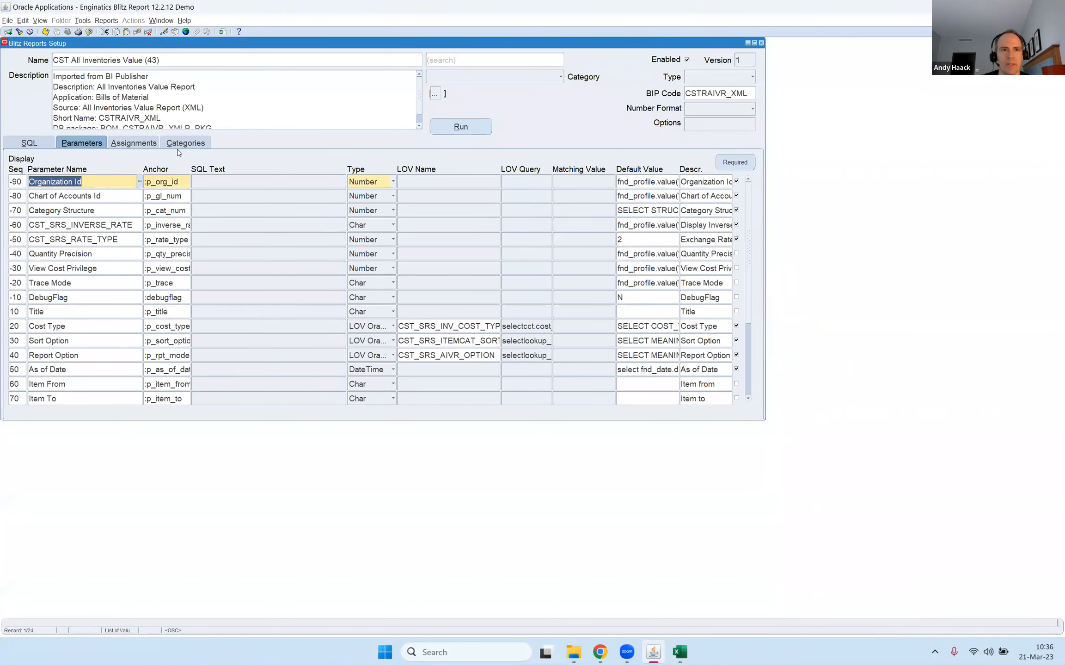
pyautogui.click(142, 140)
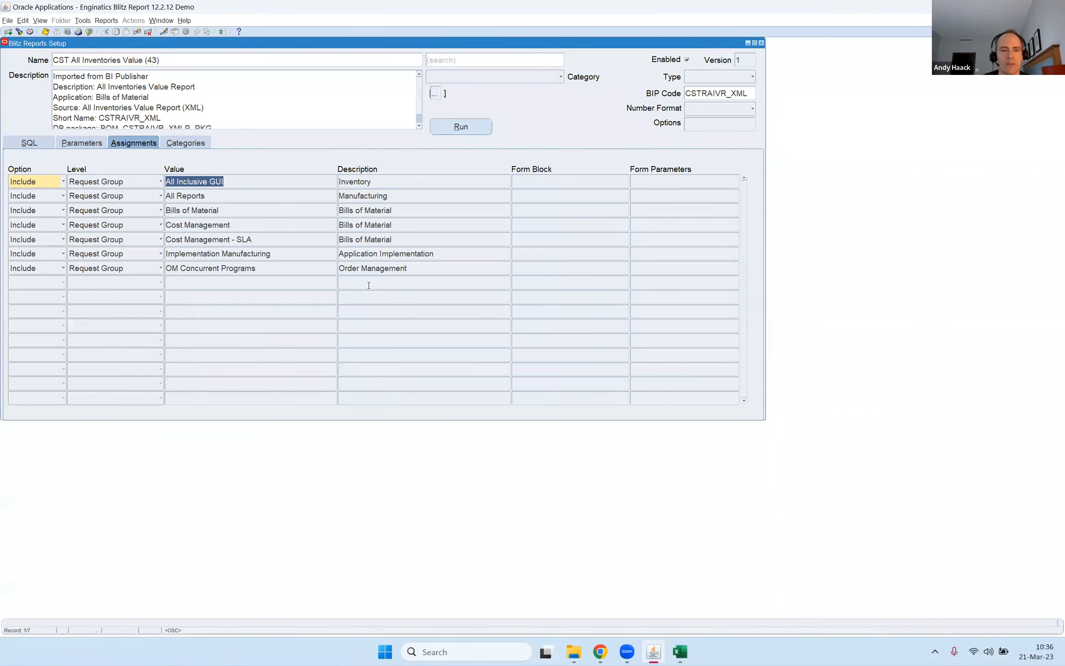
# Run the imported report for organization ch_inv0 with the default parameter values.
pyautogui.hotkey('alt', 'r')
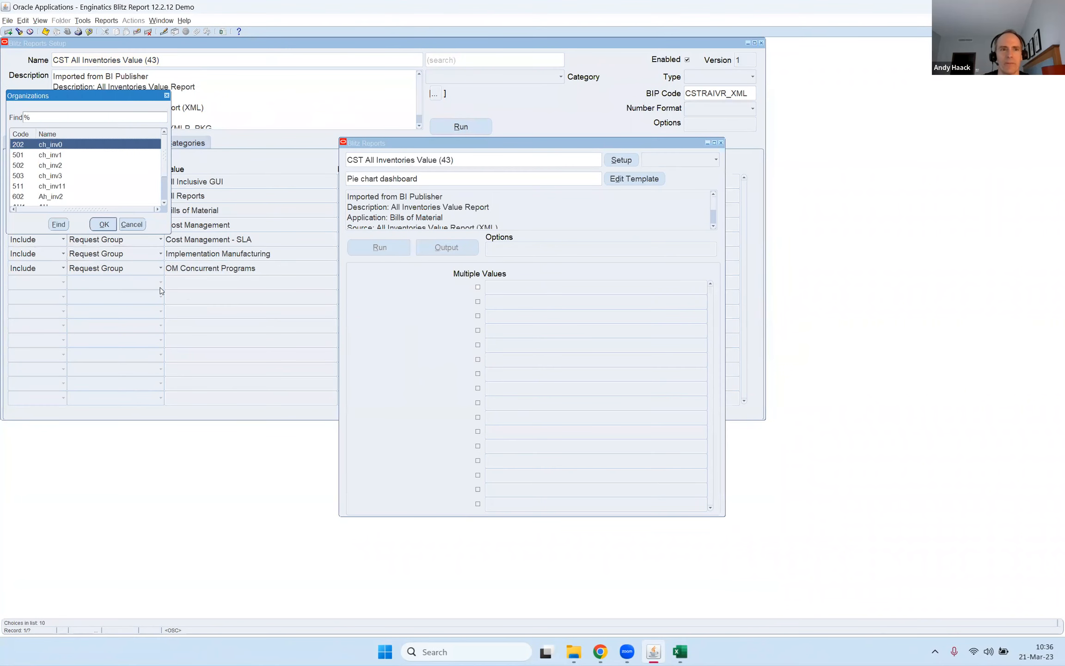
pyautogui.press('Return')
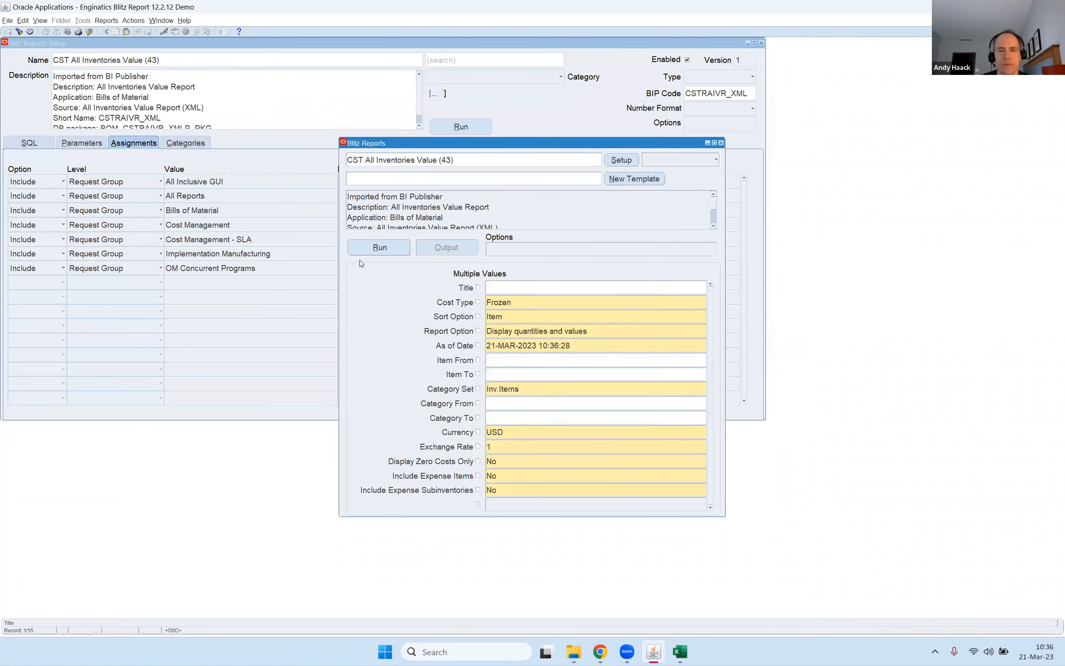
pyautogui.click(365, 241)
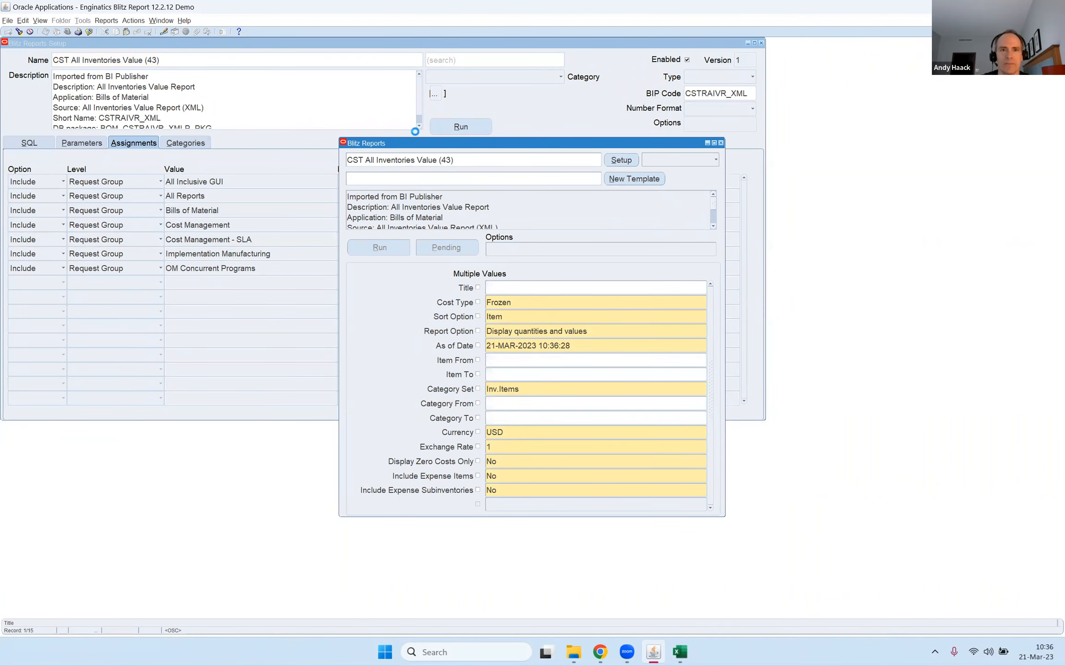
pyautogui.moveTo(416, 141); pyautogui.dragTo(137, 113)
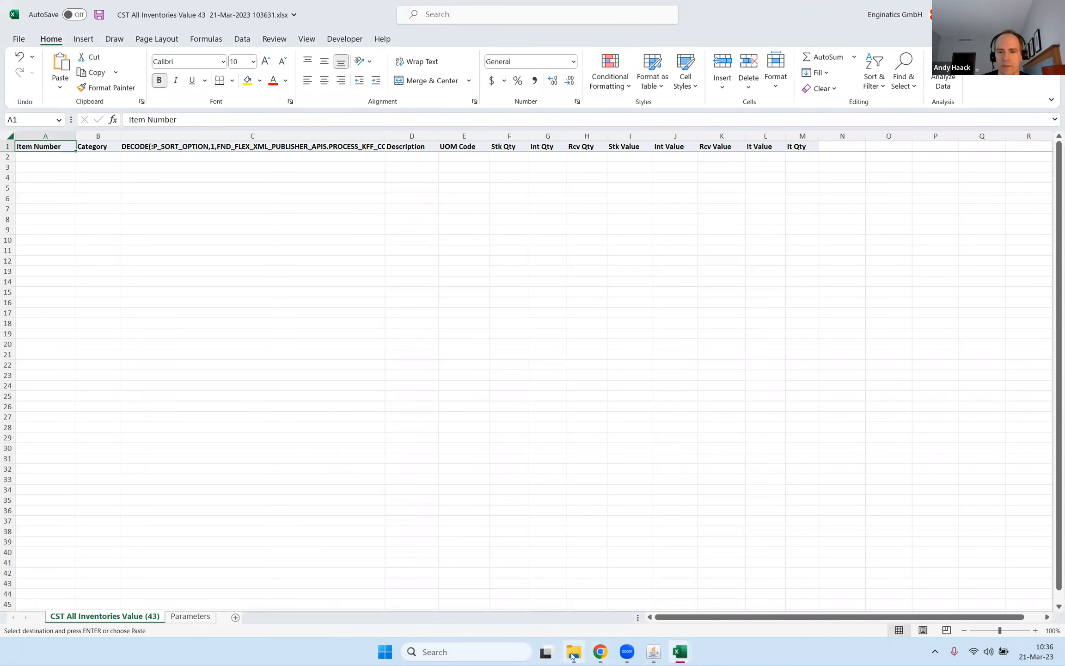
# Switch to Oracle Applications, close the report forms, and change the responsibility to Manufacturing Manager.
pyautogui.moveTo(652, 654)
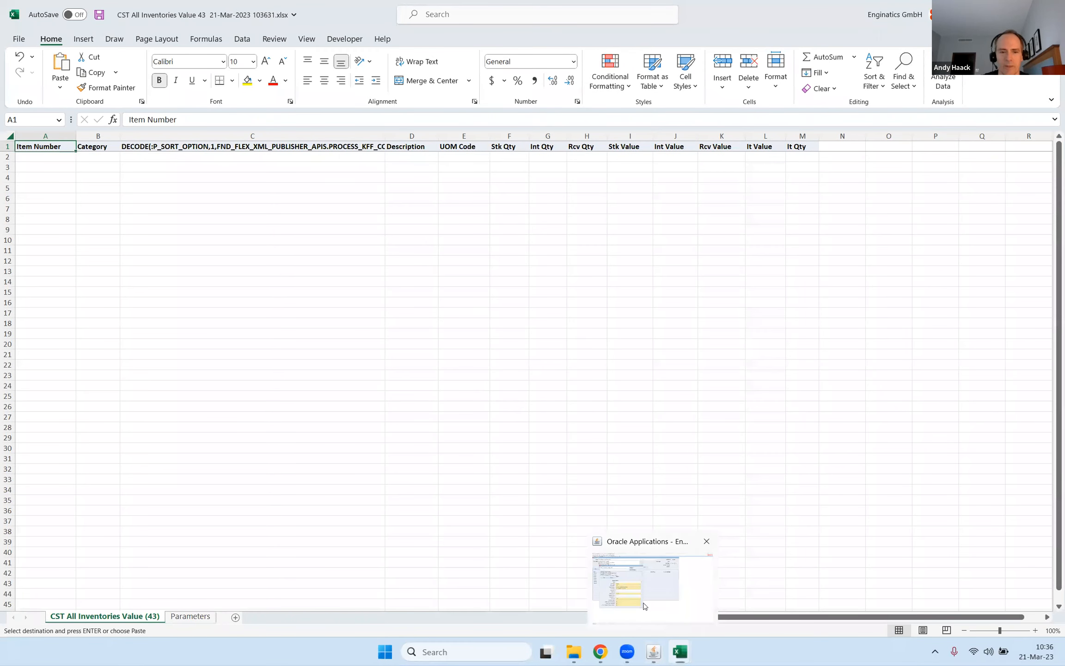
pyautogui.click(645, 606)
pyautogui.press('F4')
pyautogui.press('F4')
pyautogui.hotkey('alt', 'f')
pyautogui.write('w')
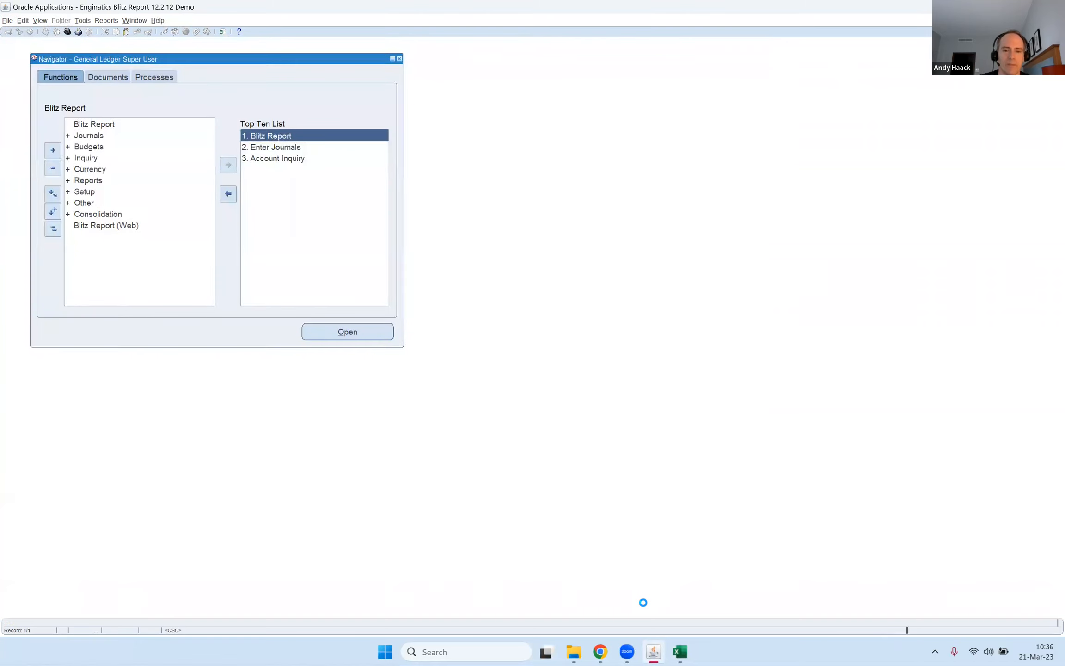
pyautogui.write('ma')
pyautogui.press('Down')
pyautogui.press('Down')
pyautogui.press('Up')
pyautogui.press('Return')
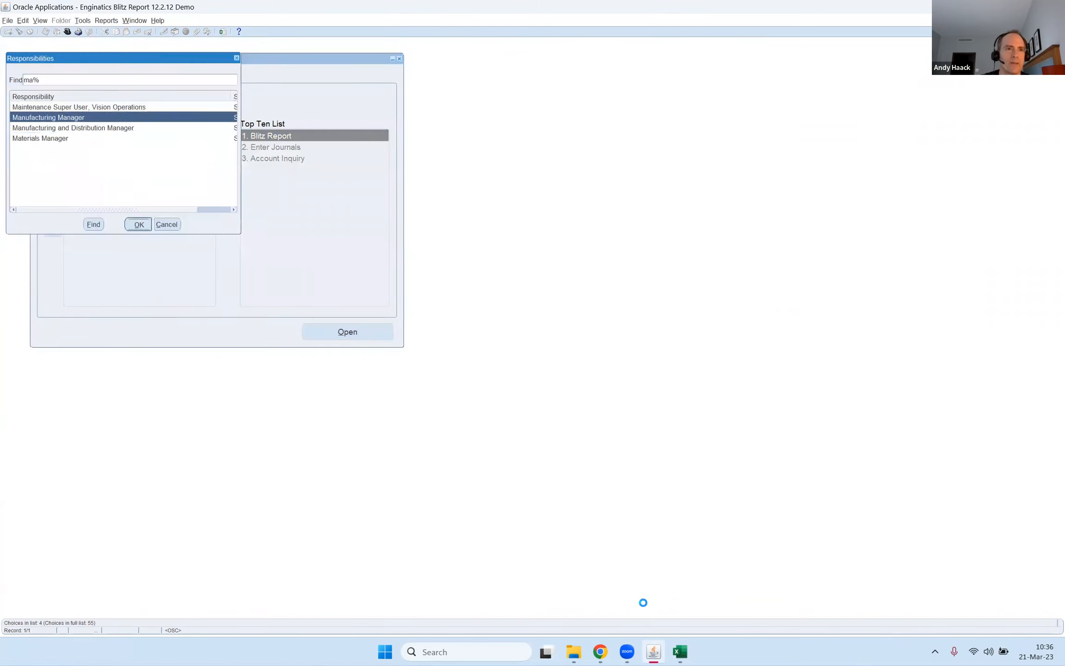
# Confirm the Manufacturing Manager responsibility and change the organization to M1 Seattle Manufacturing.
pyautogui.press('Down')
pyautogui.press('Down')
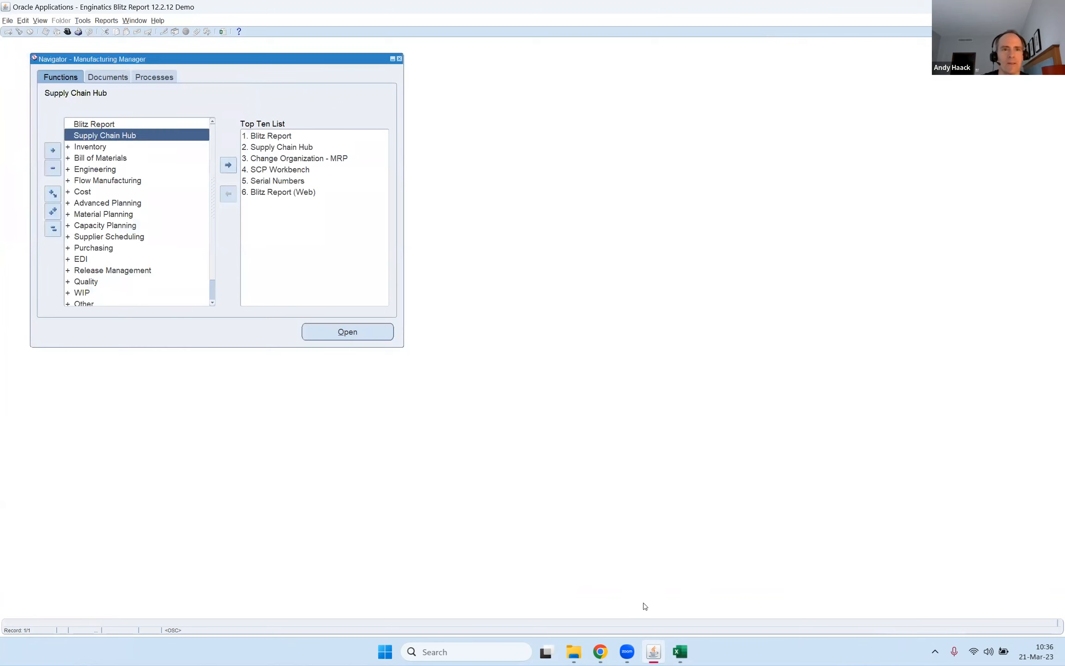
pyautogui.press('3')
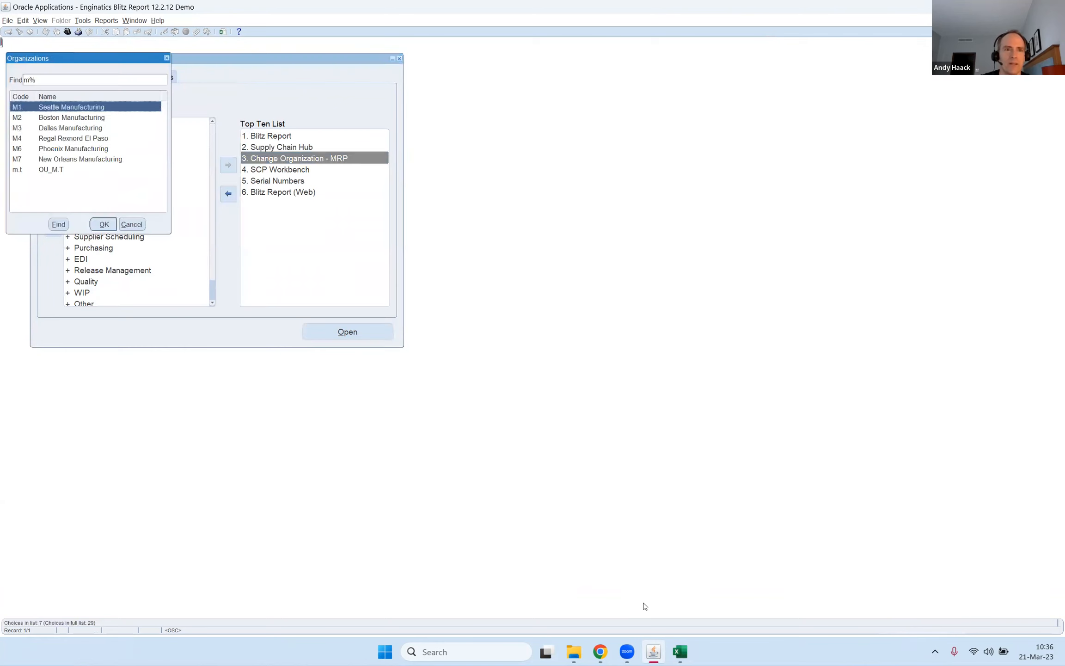
pyautogui.press('Down')
pyautogui.press('Up')
pyautogui.press('Return')
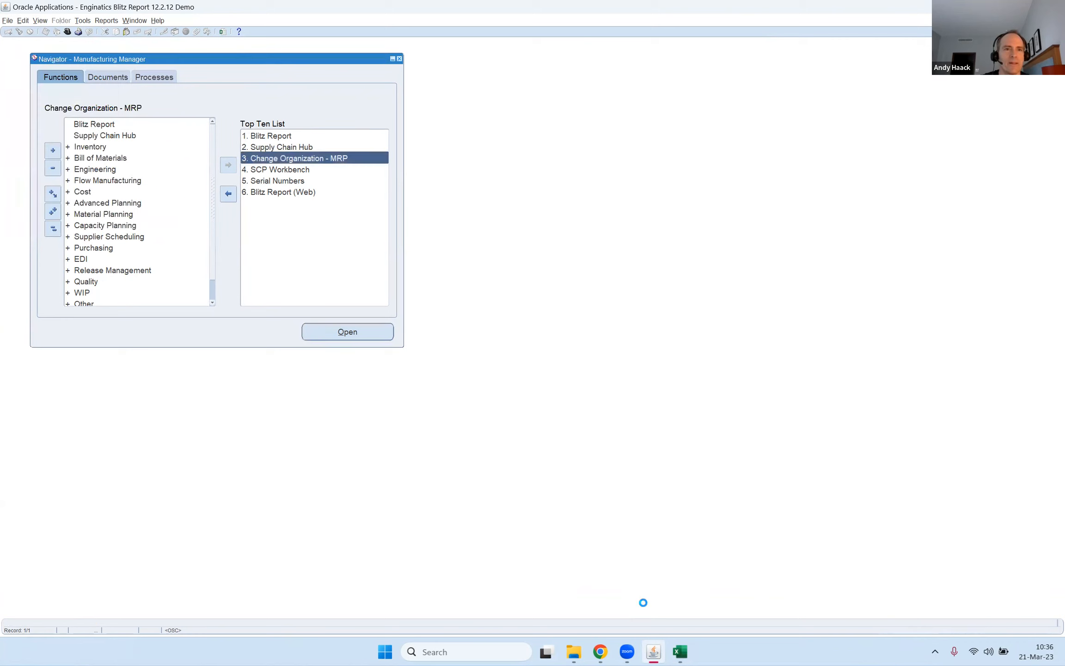
# Open Blitz Report and run CST All Inventories Value (43) to get its Excel output.
pyautogui.press('1')
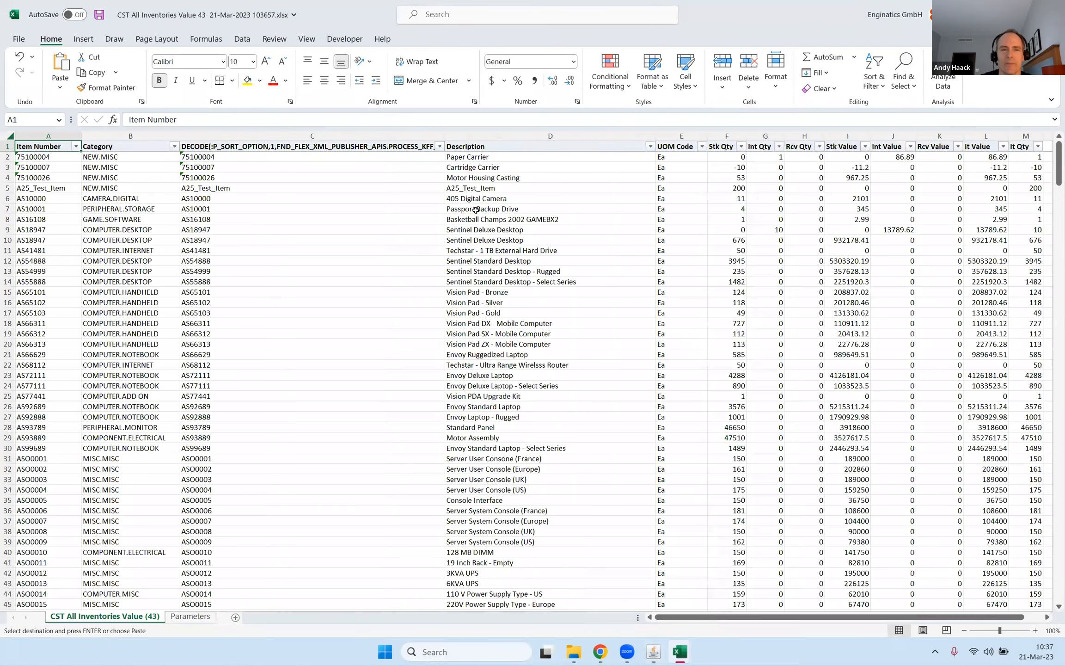
pyautogui.click(658, 239)
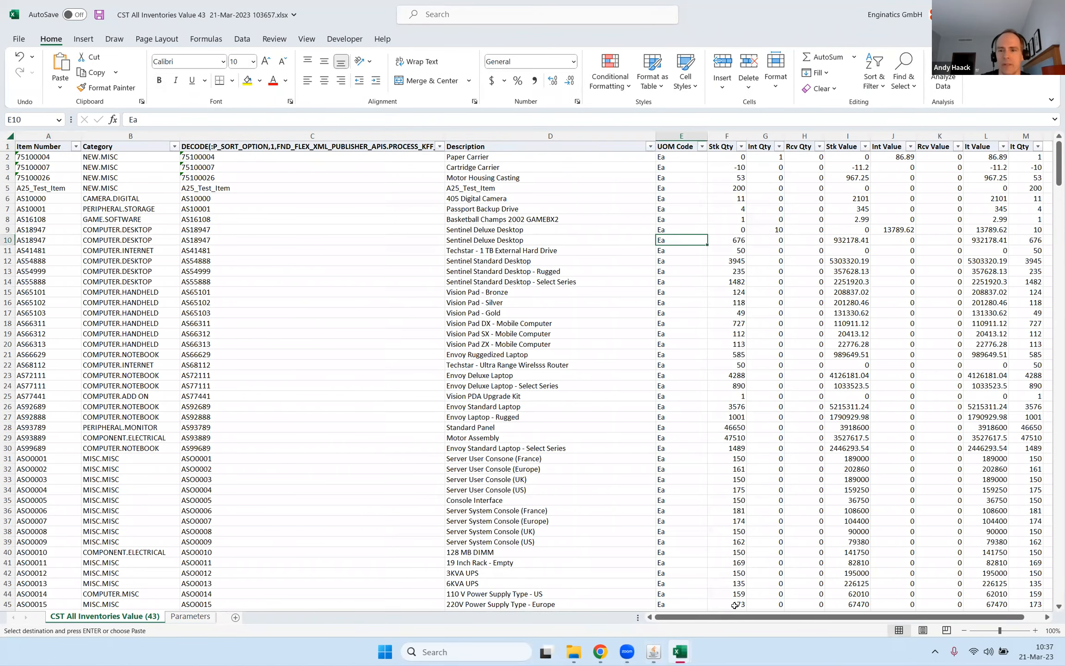
# Switch to Oracle Applications and hide the DECODE(:P_SORT_OPTION...) column in the new report template.
pyautogui.moveTo(654, 651)
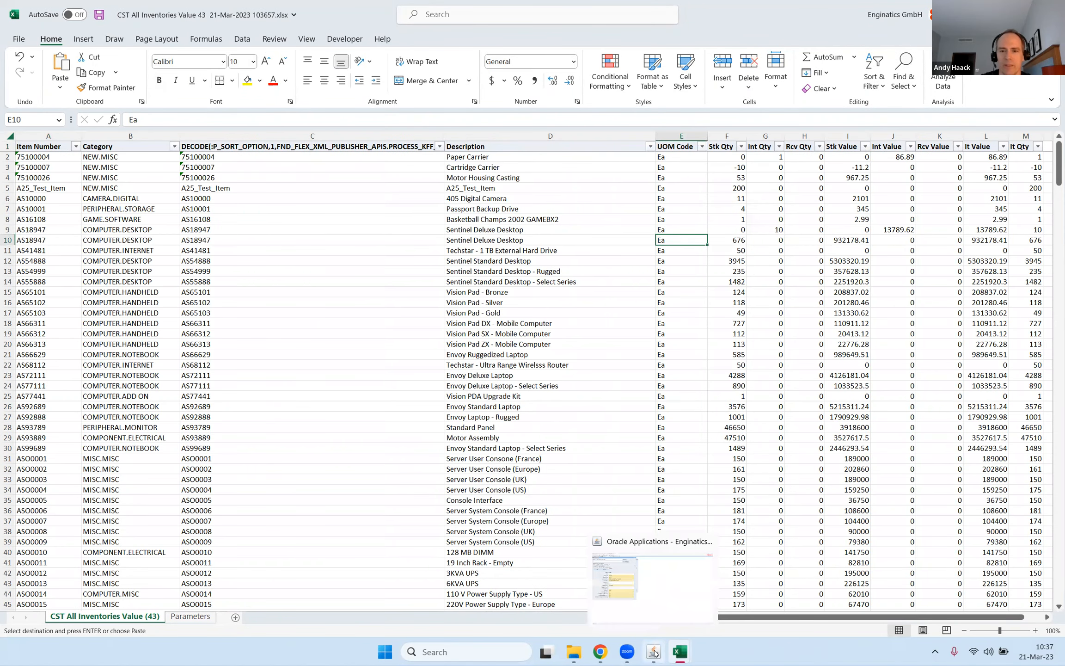
pyautogui.click(650, 620)
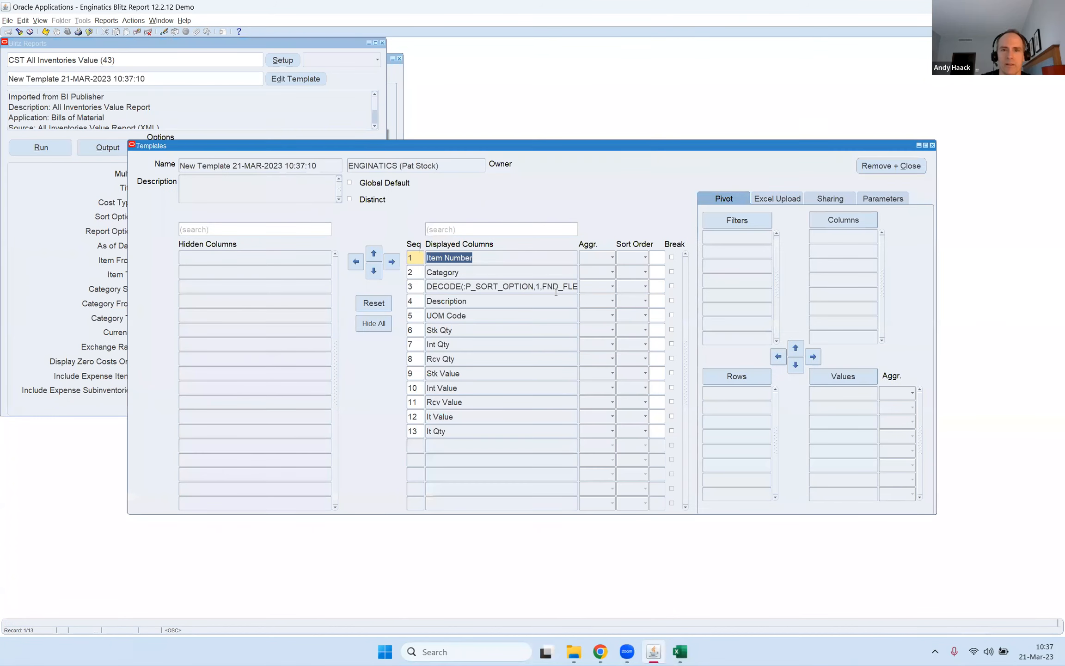
pyautogui.doubleClick(554, 289)
# Set up the template's pivot with UOM Code as column, Category as row, and Stk Qty through It Qty as summed values.
pyautogui.click(492, 303)
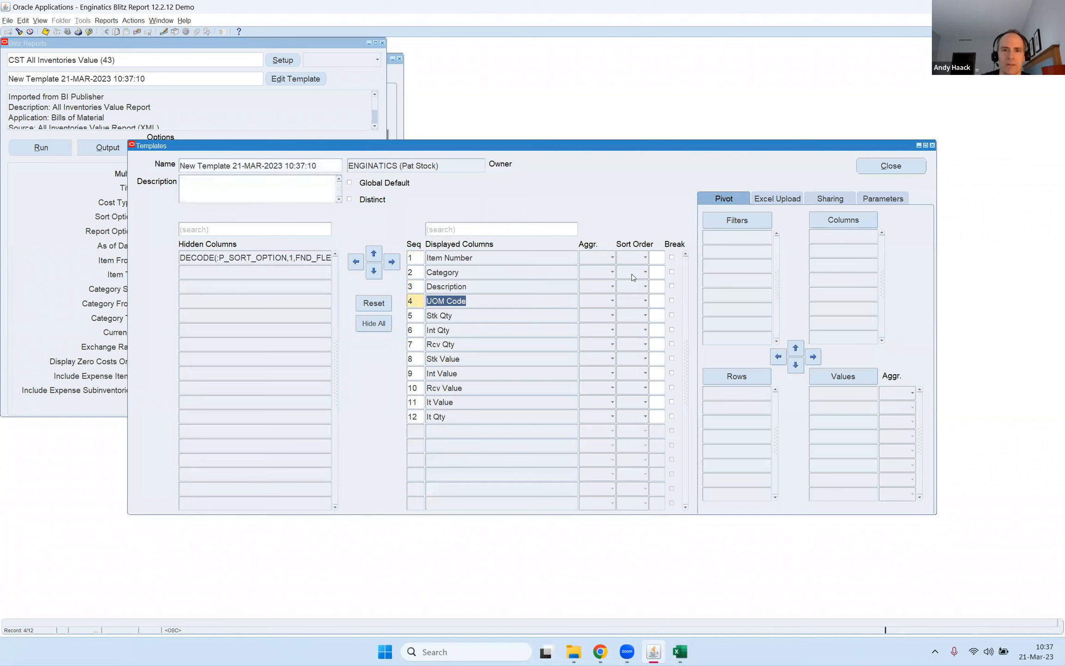
pyautogui.click(822, 227)
pyautogui.click(464, 270)
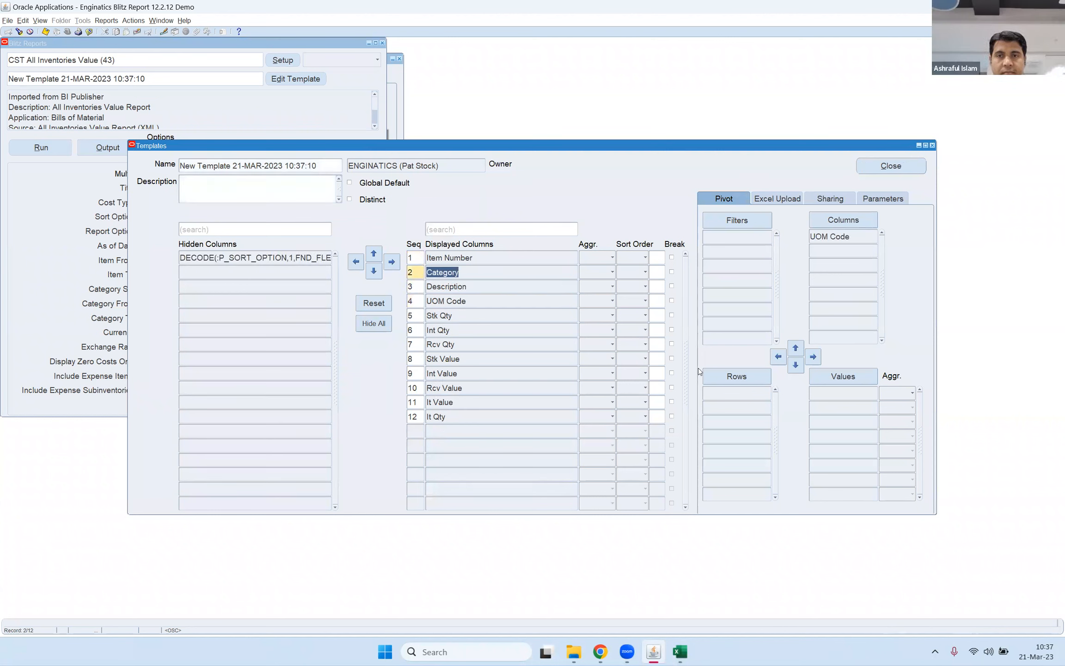
pyautogui.click(735, 378)
pyautogui.click(465, 317)
pyautogui.keyDown('shift'); pyautogui.click(445, 416); pyautogui.keyUp('shift')
pyautogui.click(834, 382)
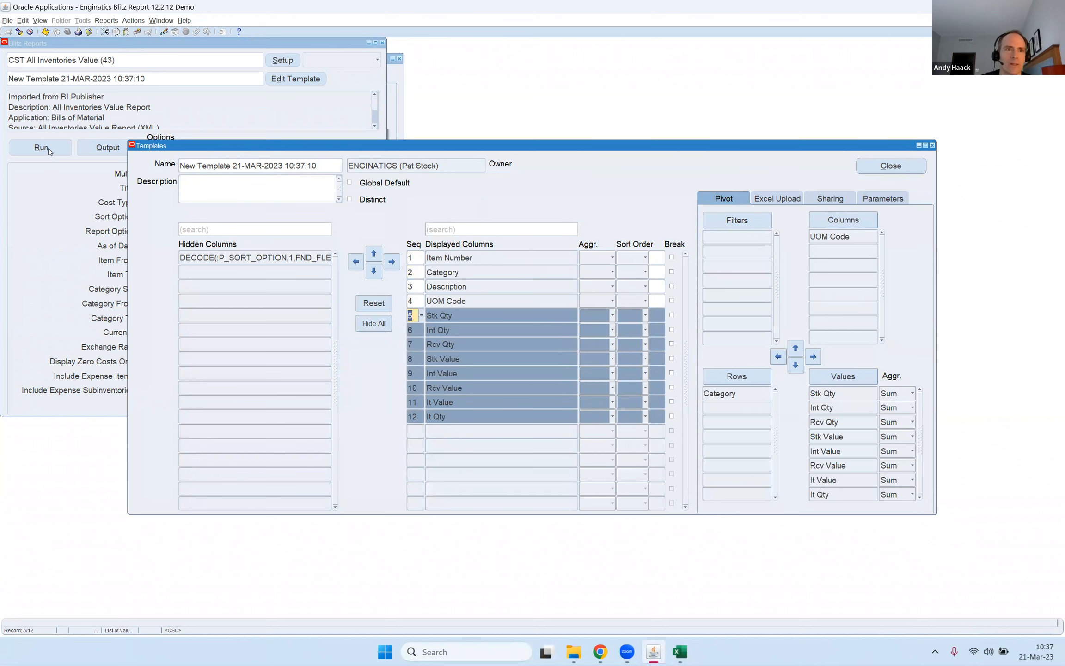
# Run the report with the new pivot template and review the pivot table in Excel down to the grand total.
pyautogui.click(41, 148)
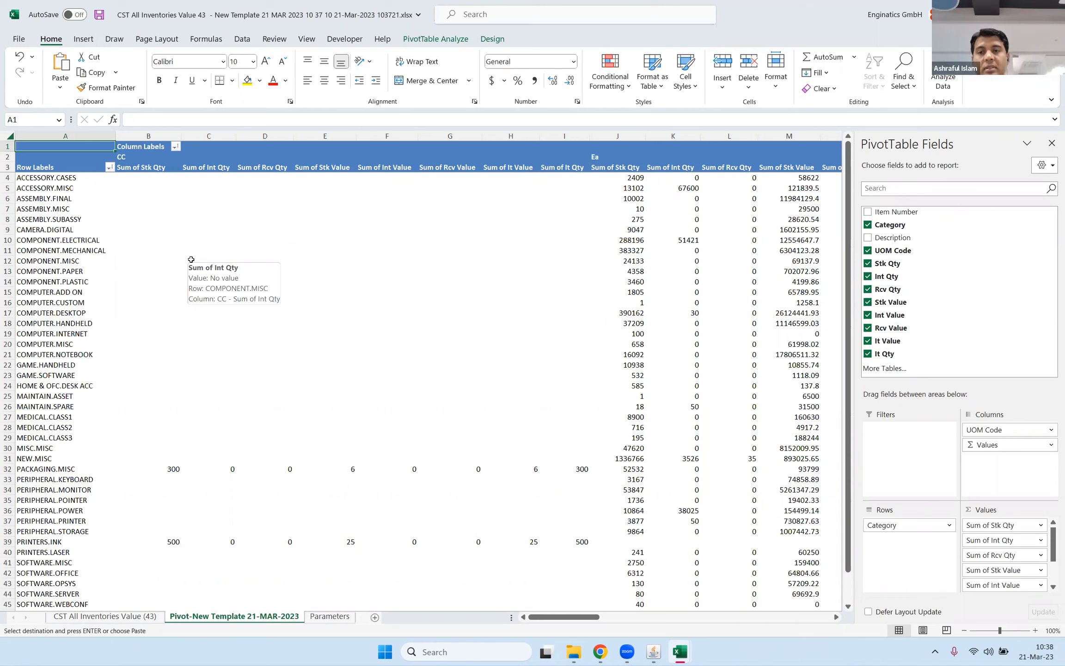
pyautogui.click(288, 337)
pyautogui.scroll(-6, 296, 331)
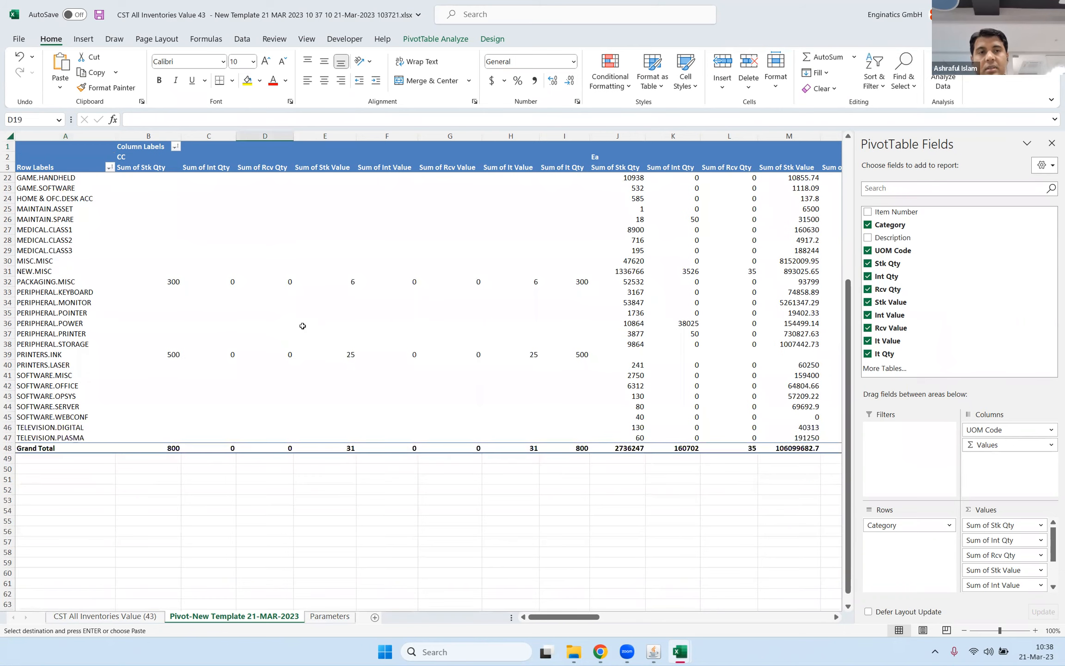
# Switch back to Oracle Applications, close the template editor, and reposition the Blitz Reports window.
pyautogui.moveTo(602, 653)
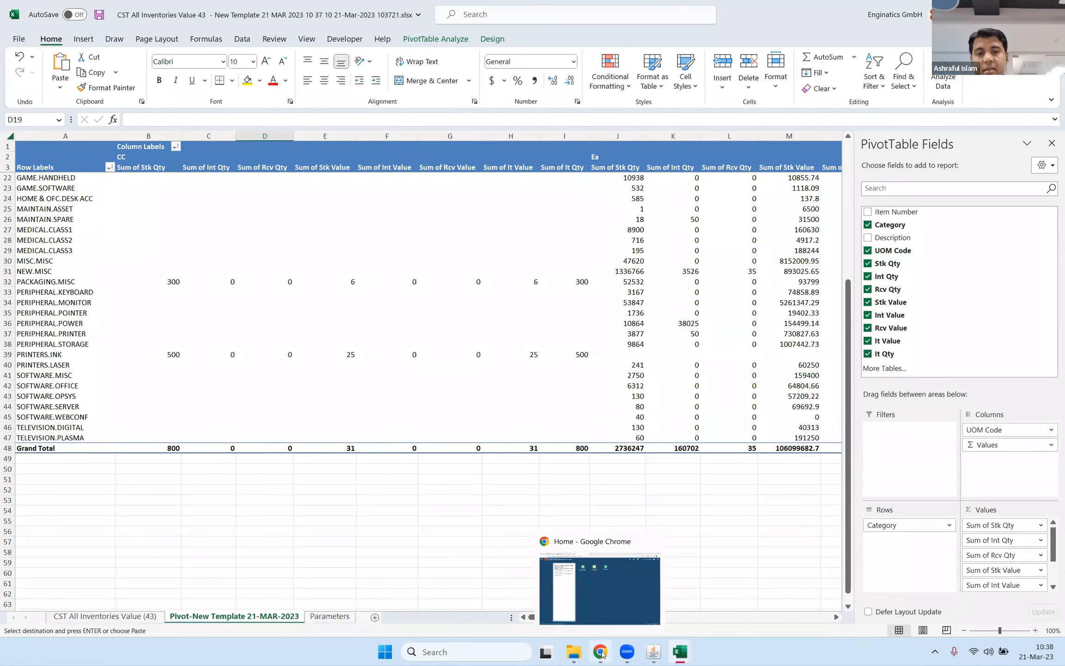
pyautogui.click(600, 588)
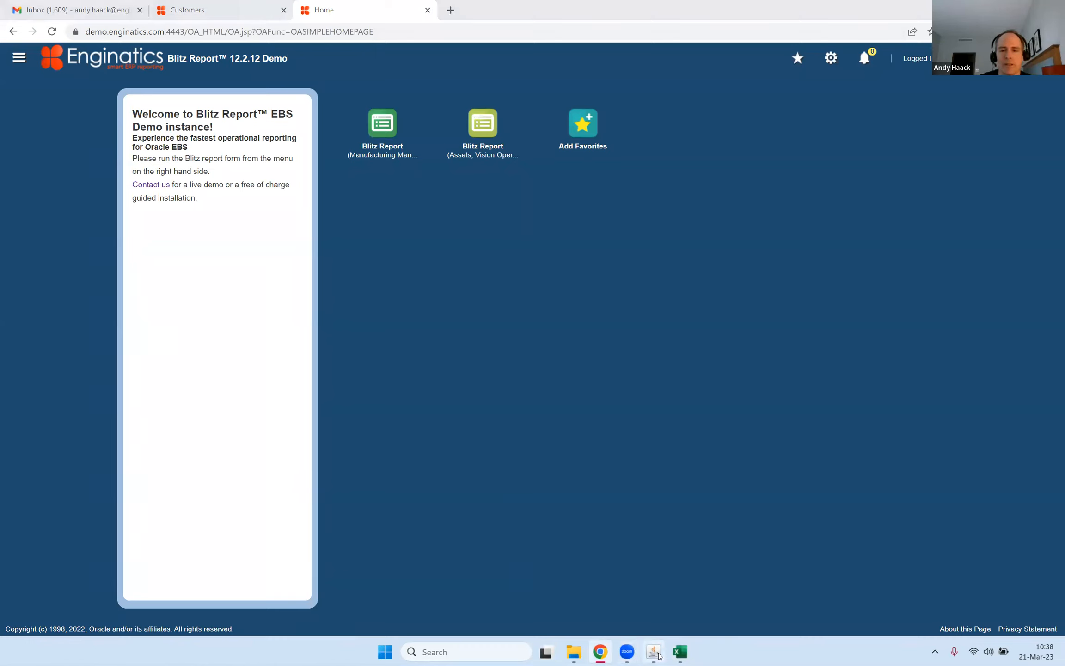
pyautogui.moveTo(659, 656)
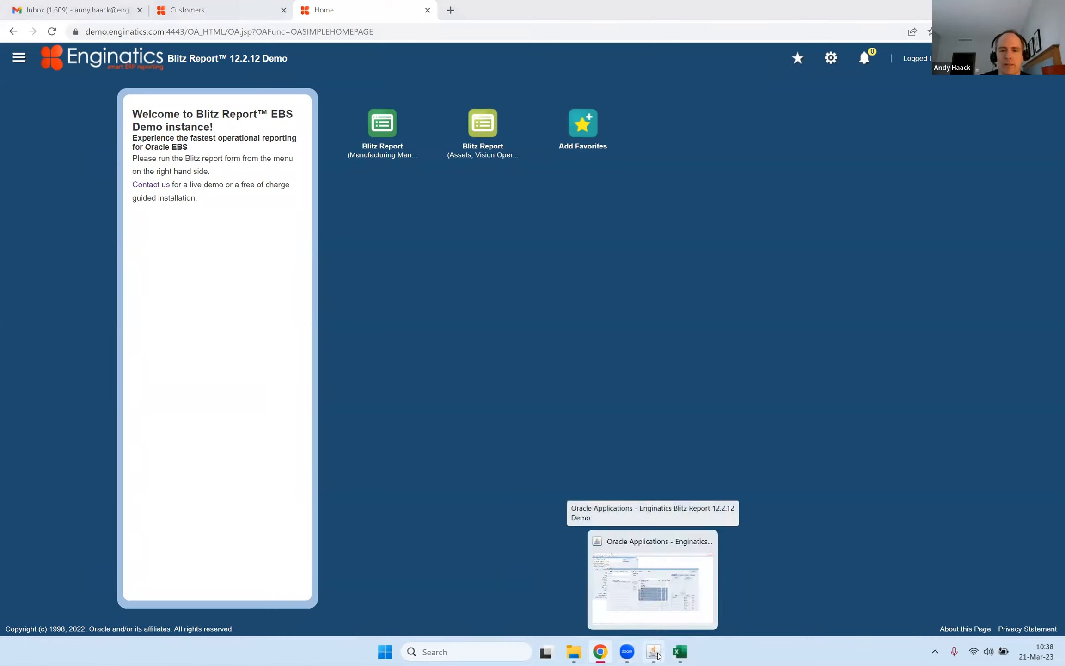
pyautogui.click(648, 580)
pyautogui.click(885, 164)
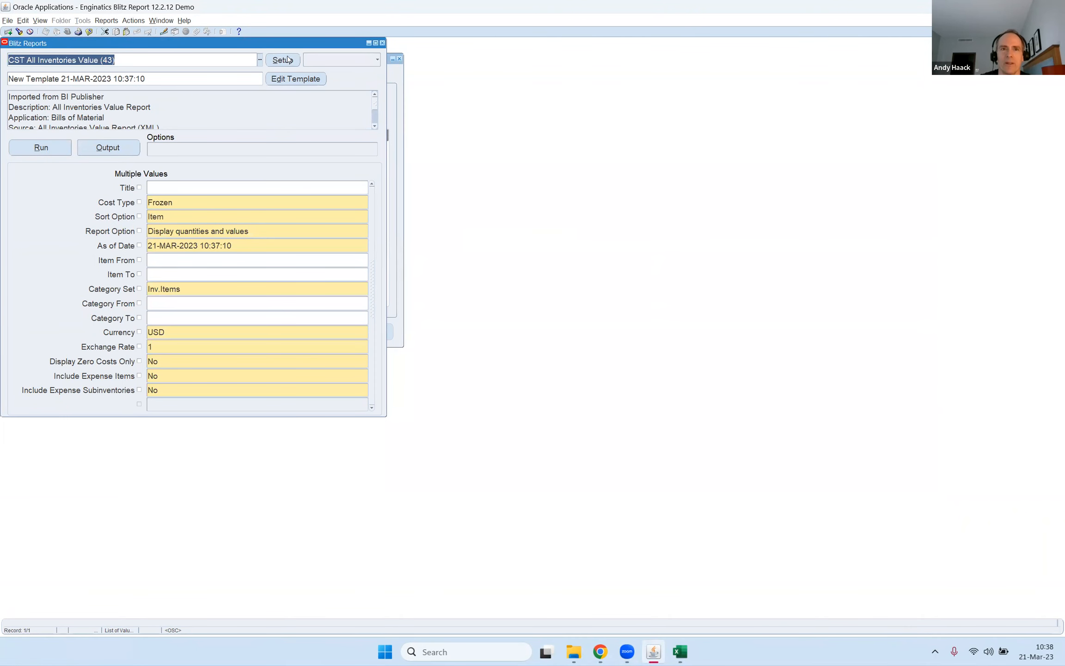
pyautogui.moveTo(275, 44); pyautogui.dragTo(300, 53)
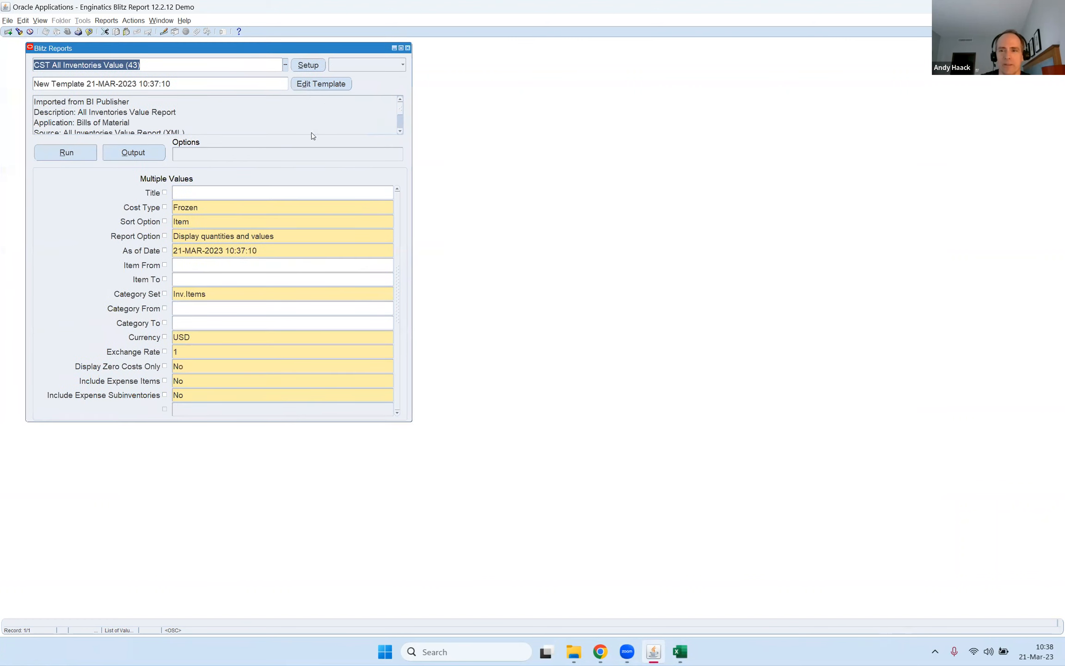
# Open the report's setup and the license information, and examine the Blitz Report version and maximum users.
pyautogui.click(312, 64)
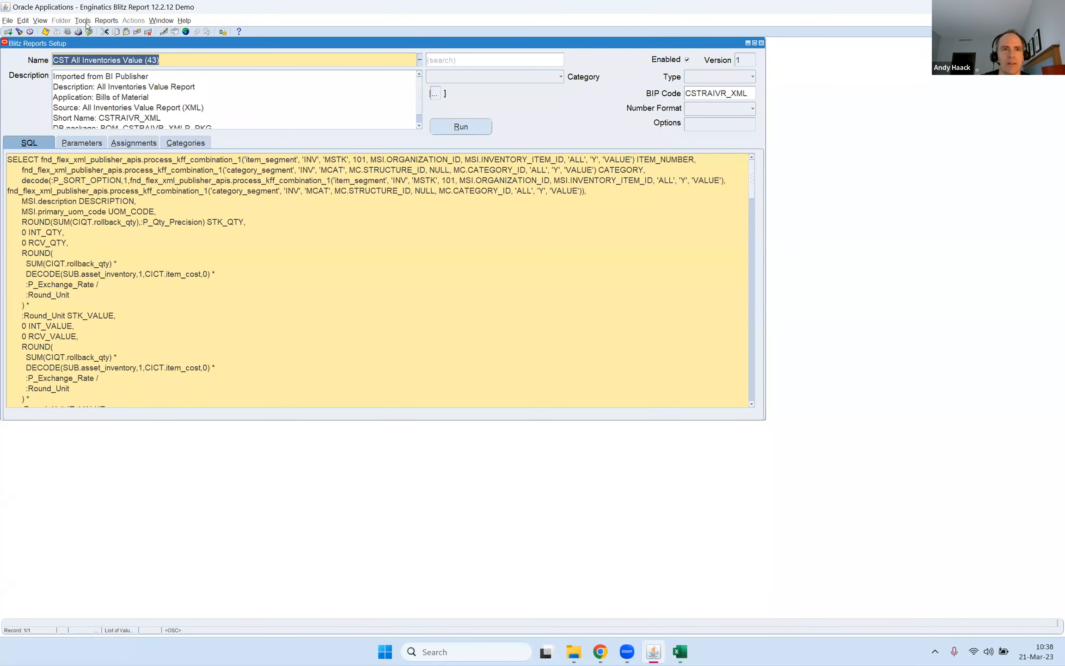
pyautogui.click(85, 22)
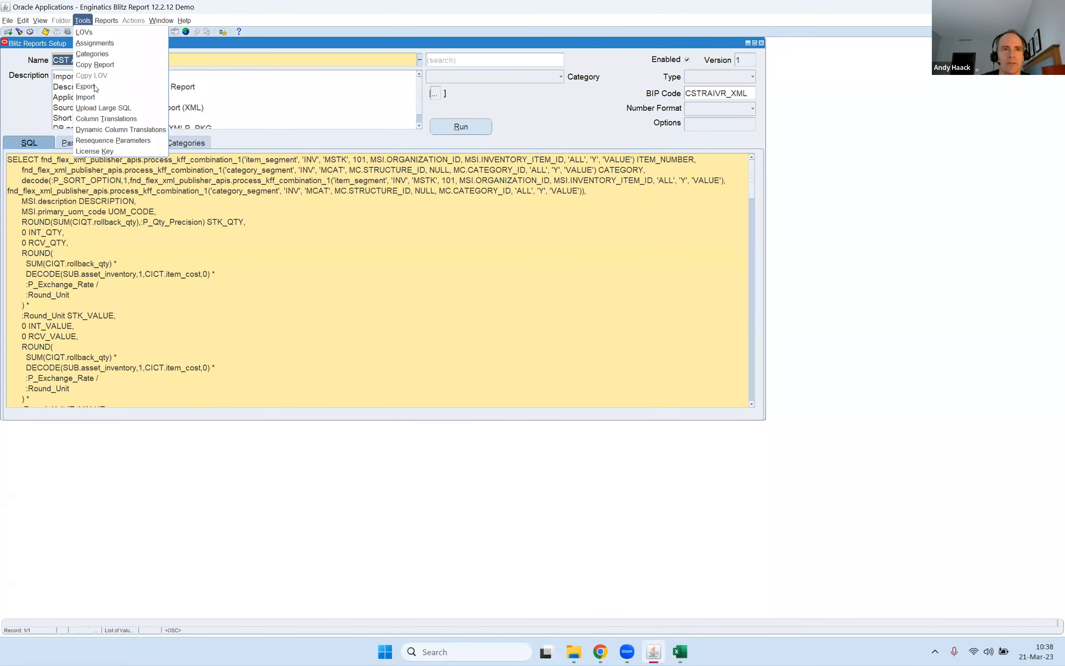
pyautogui.click(114, 154)
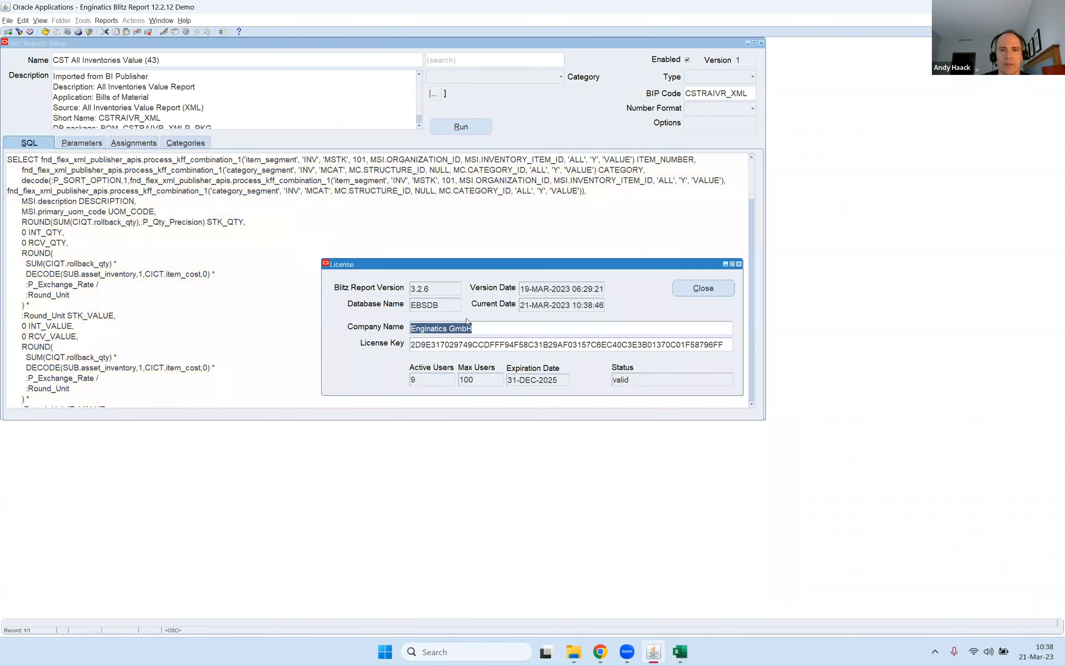
pyautogui.doubleClick(433, 290)
pyautogui.doubleClick(476, 379)
pyautogui.moveTo(480, 382); pyautogui.dragTo(458, 381)
# Open the license users report from the active users count and review the user names and last run dates.
pyautogui.doubleClick(413, 380)
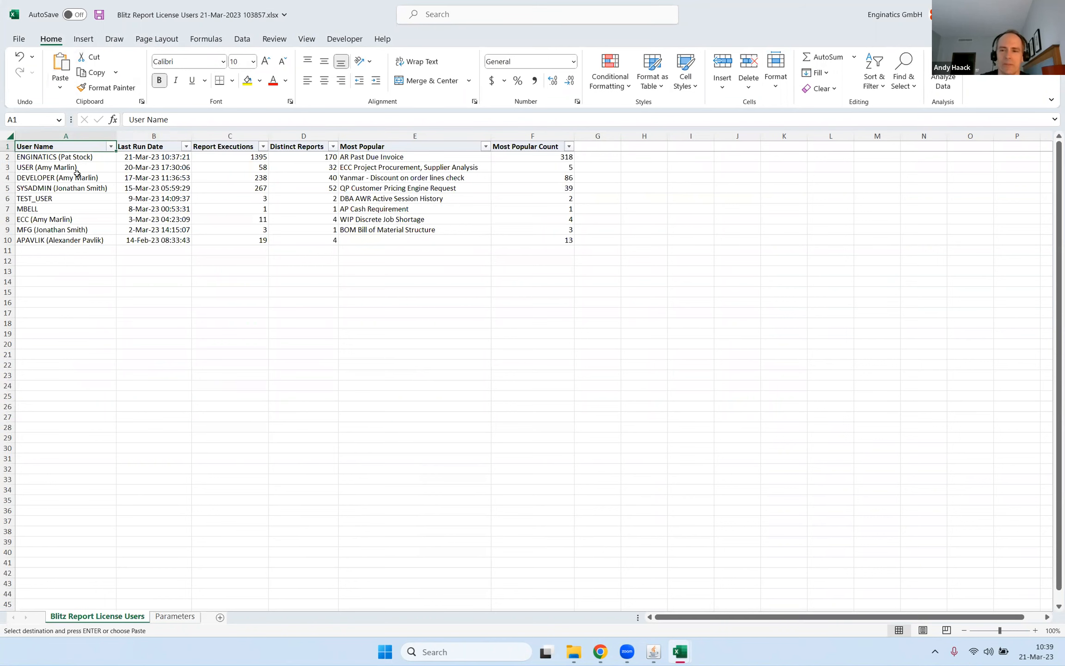
pyautogui.moveTo(52, 158); pyautogui.dragTo(92, 241)
pyautogui.click(84, 208)
pyautogui.moveTo(82, 158); pyautogui.dragTo(93, 238)
pyautogui.click(167, 199)
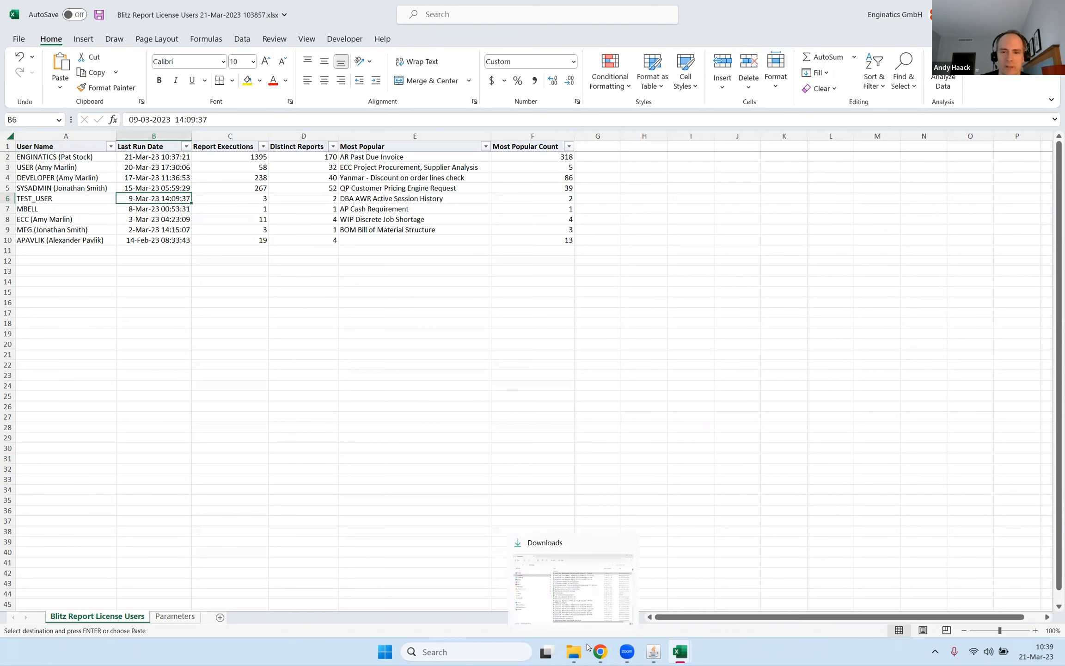
# Switch to Chrome, open the Blitz Report pricing page on the Enginatics website, and show the prices in USD.
pyautogui.moveTo(600, 652)
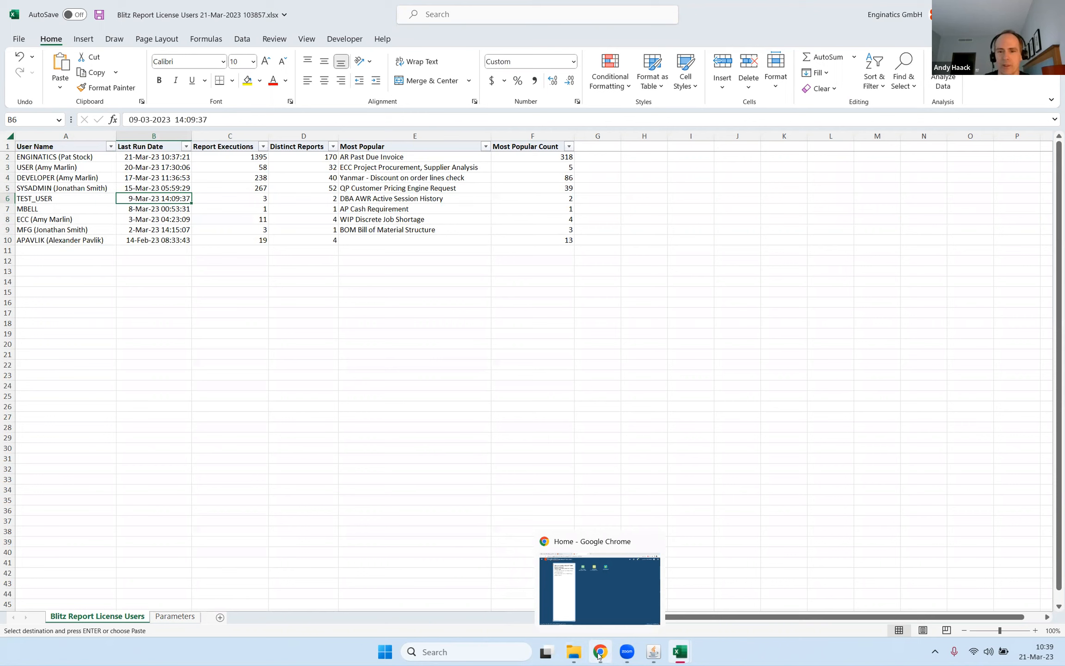
pyautogui.click(598, 656)
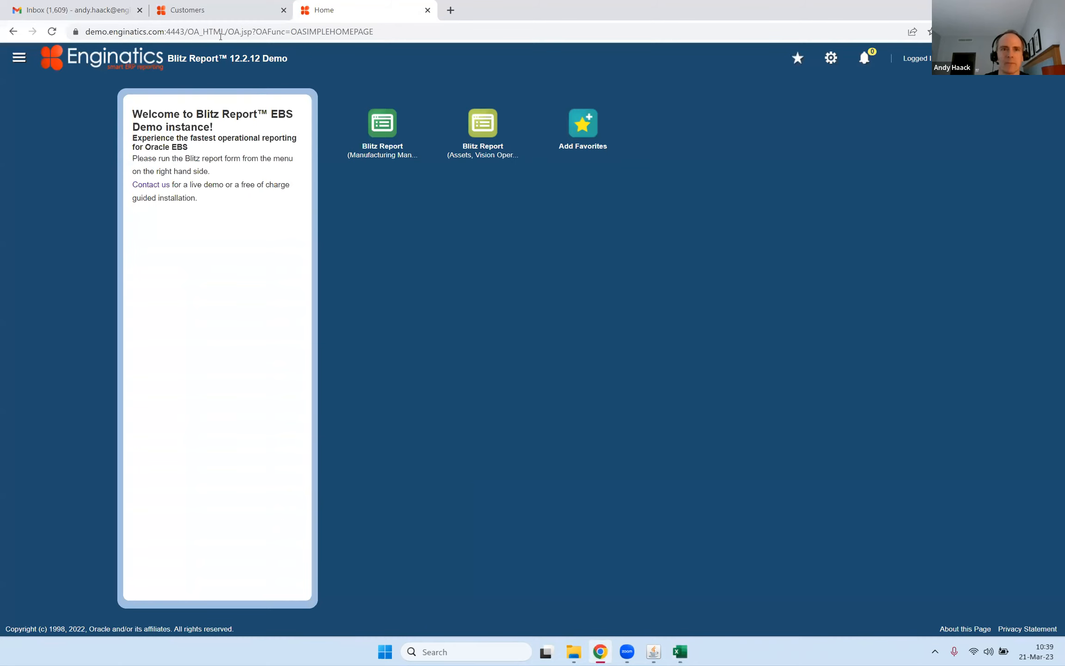
pyautogui.click(222, 10)
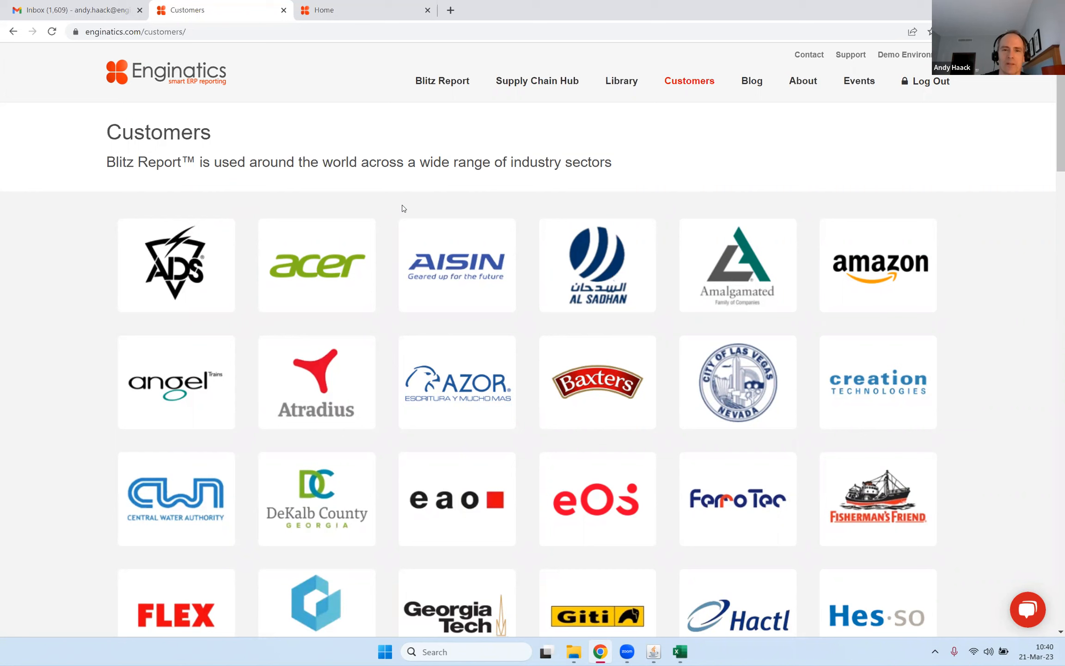
pyautogui.moveTo(454, 85)
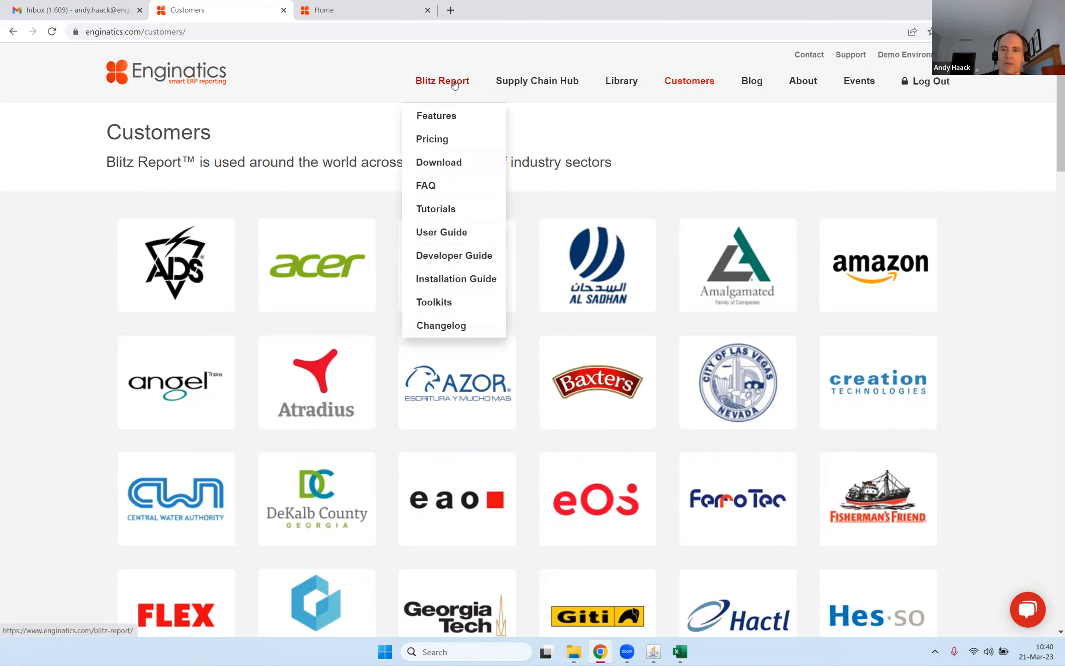
pyautogui.click(435, 147)
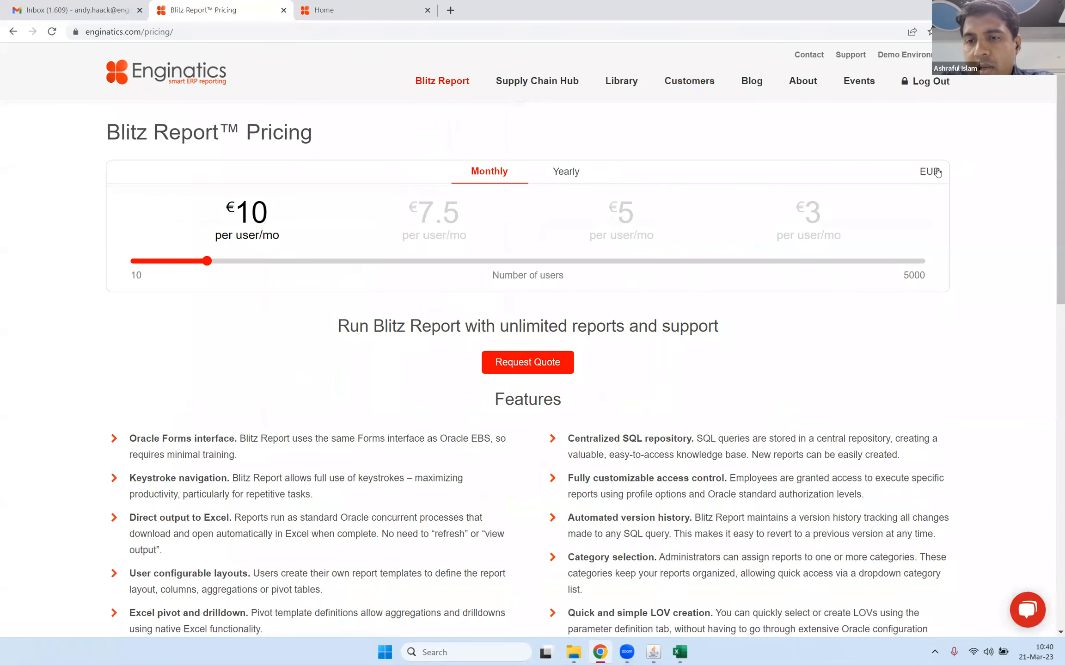
pyautogui.click(938, 172)
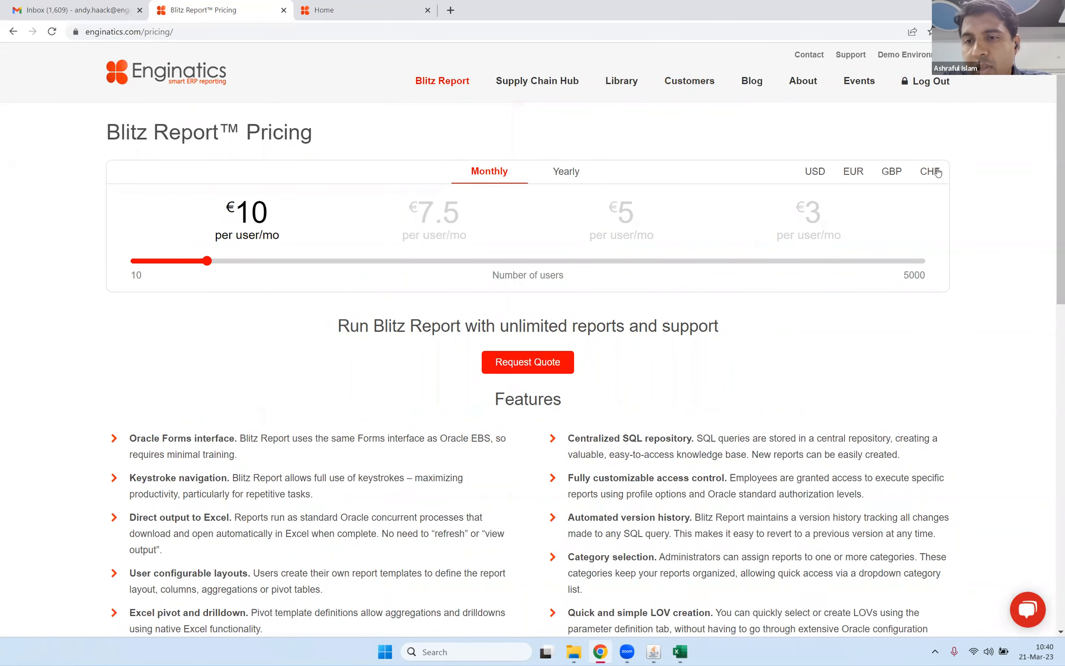
pyautogui.click(817, 173)
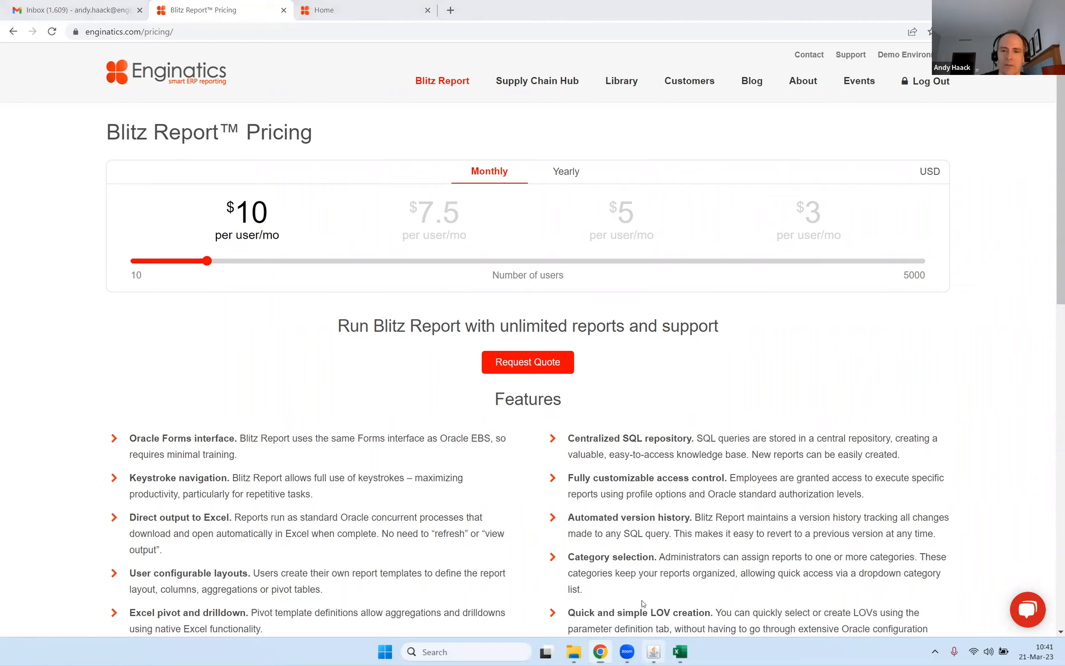
# Switch to Oracle Applications, view the full list of reports for the report name, and dismiss the list.
pyautogui.click(654, 652)
pyautogui.click(175, 65)
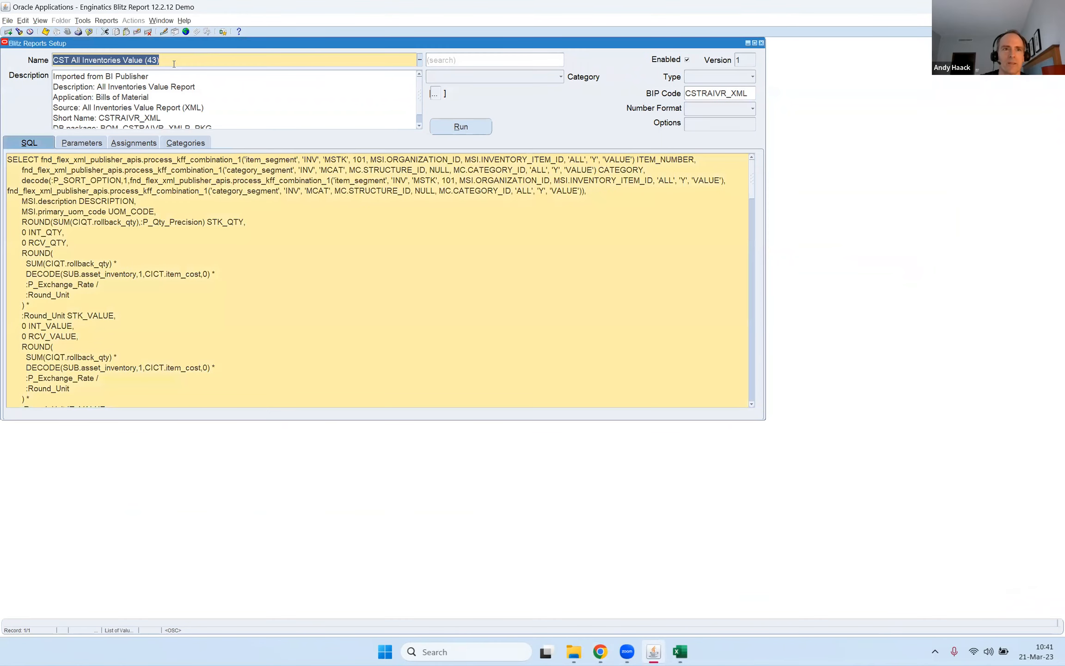
pyautogui.click(177, 56)
pyautogui.hotkey('ctrl', 'l')
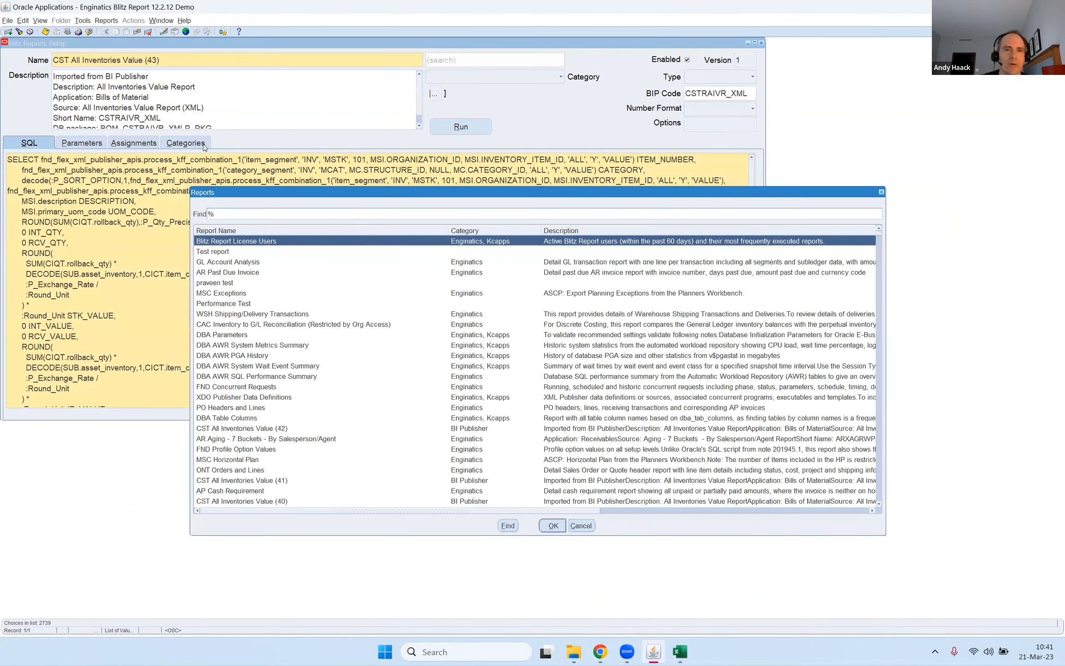
pyautogui.press('Escape')
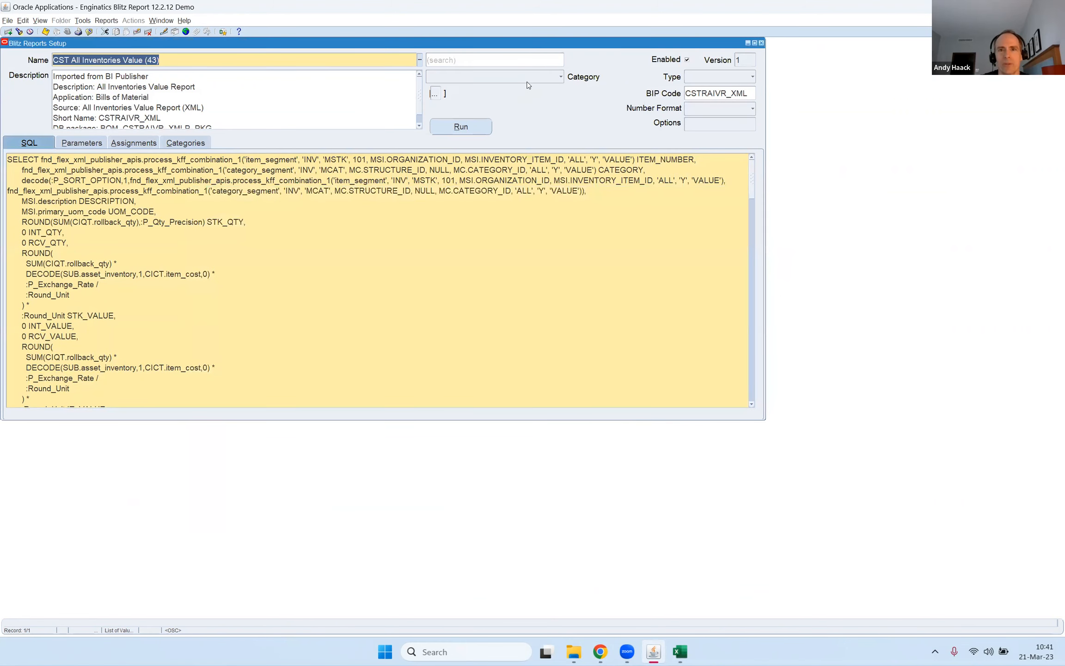
# Filter the reports by the Enginatics category and browse the resulting report list.
pyautogui.click(529, 82)
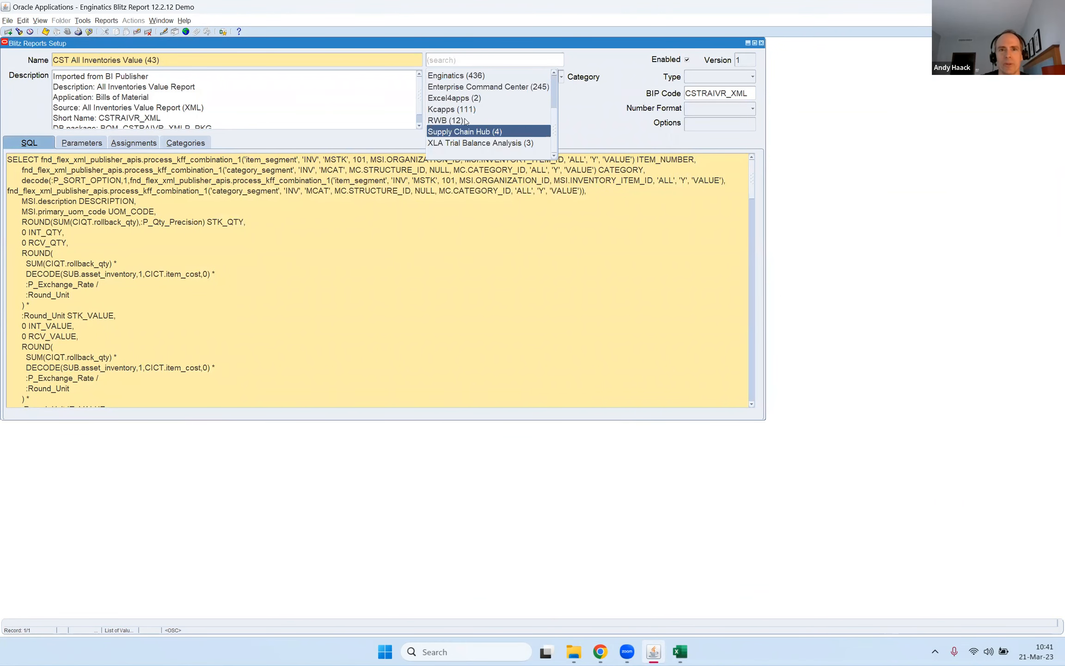
pyautogui.click(466, 77)
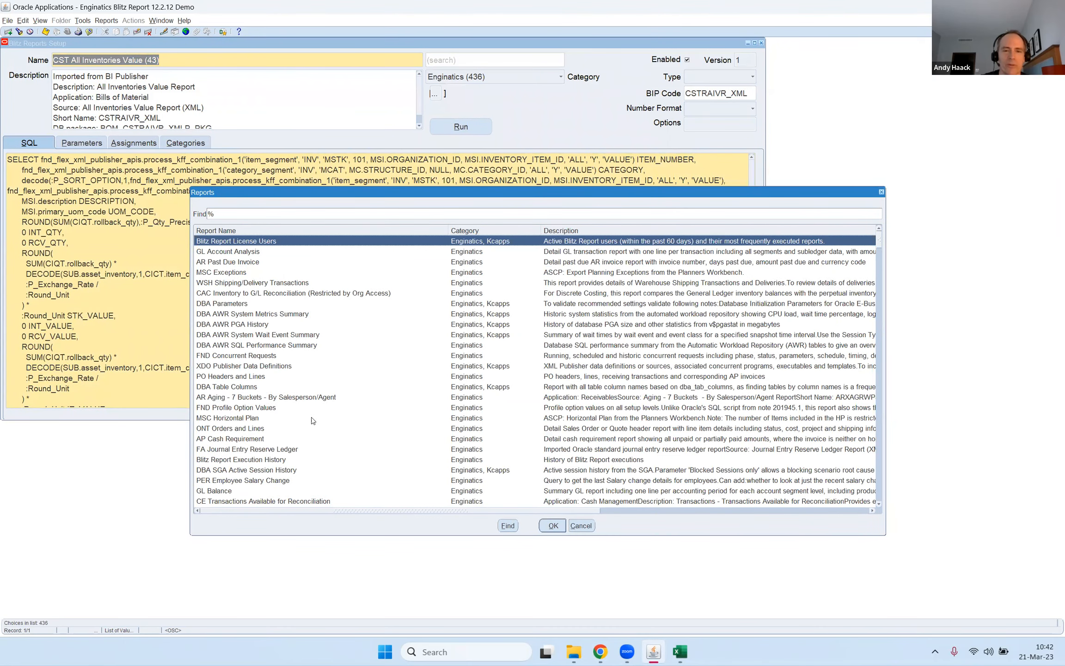
pyautogui.scroll(-10, 291, 366)
pyautogui.scroll(-10, 291, 366)
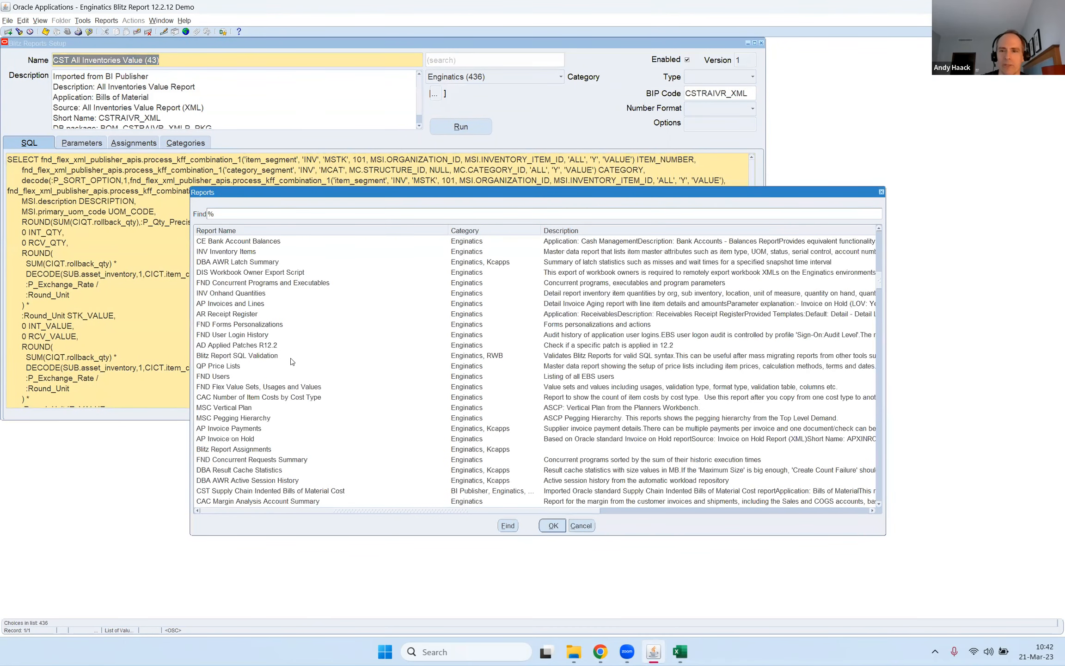
# Search the Enginatics report list for the CAC reports, browse the matches, and dismiss the list.
pyautogui.write('caC')
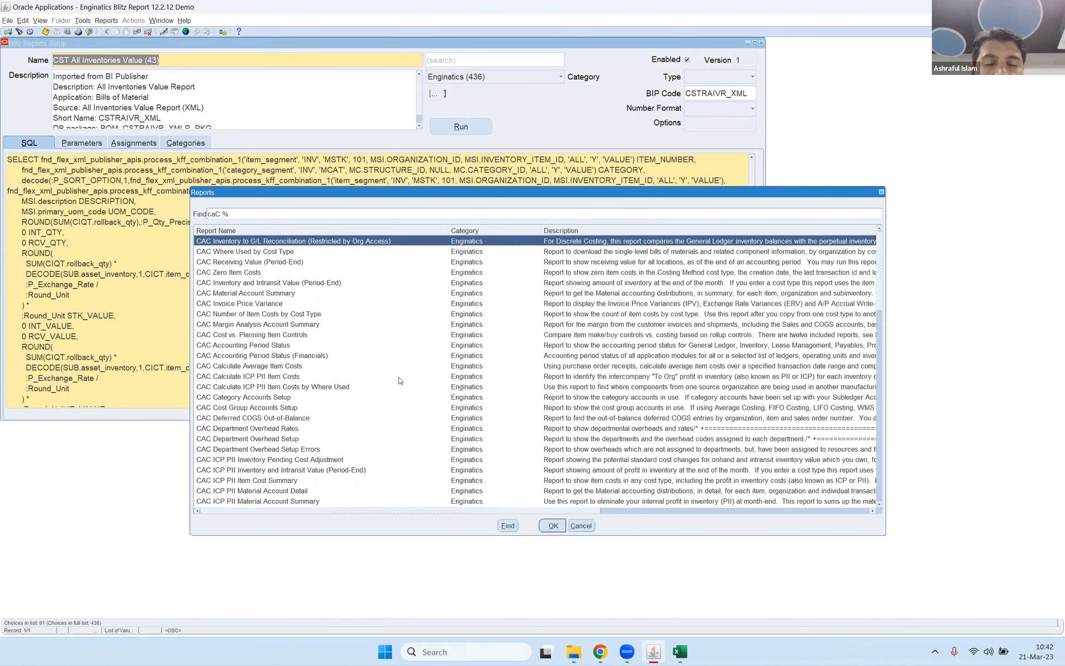
pyautogui.press('BackSpace')
pyautogui.press('BackSpace')
pyautogui.press('Escape')
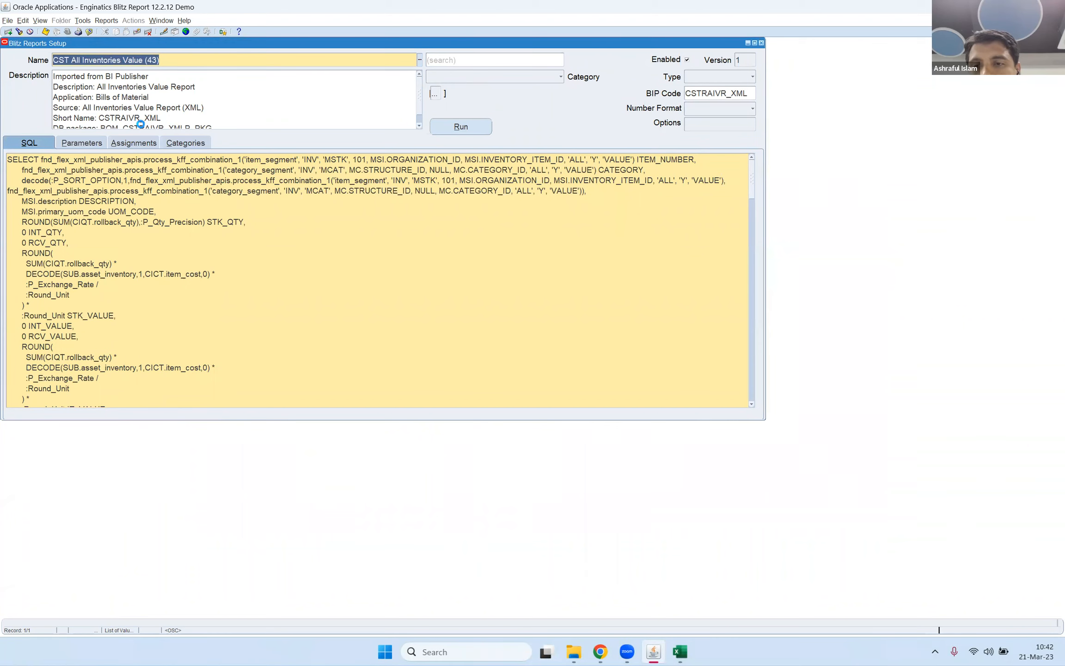
# Search the full report list for names starting with AR and load the AR Past Due Invoice report in the setup form.
pyautogui.press('Down')
pyautogui.press('Return')
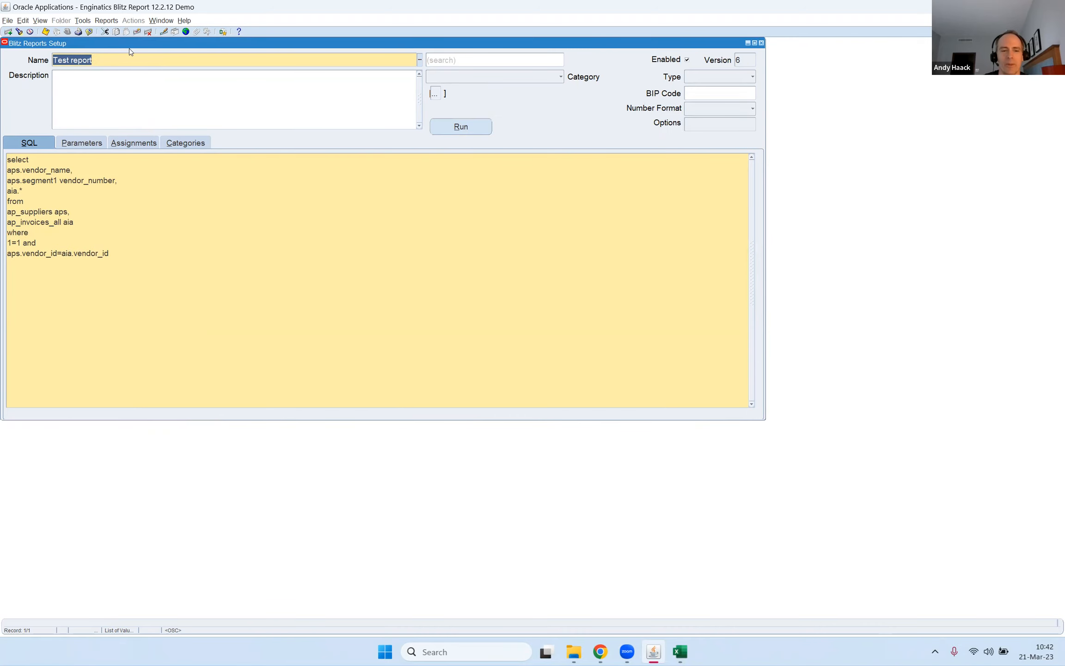
pyautogui.hotkey('ctrl', 'l')
pyautogui.write('ar')
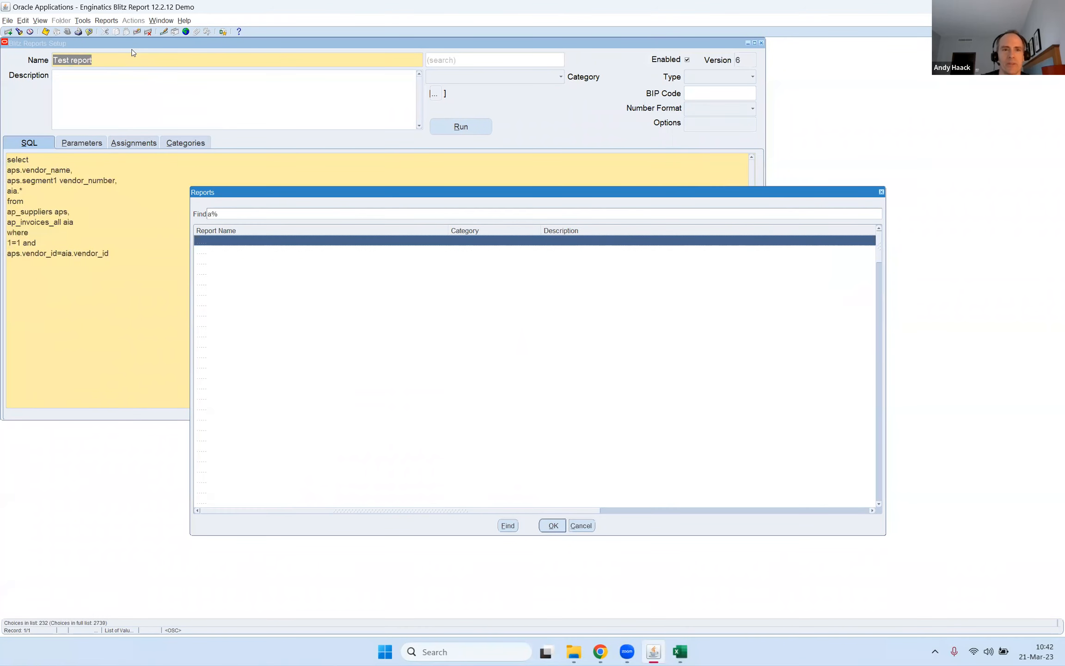
pyautogui.press('Return')
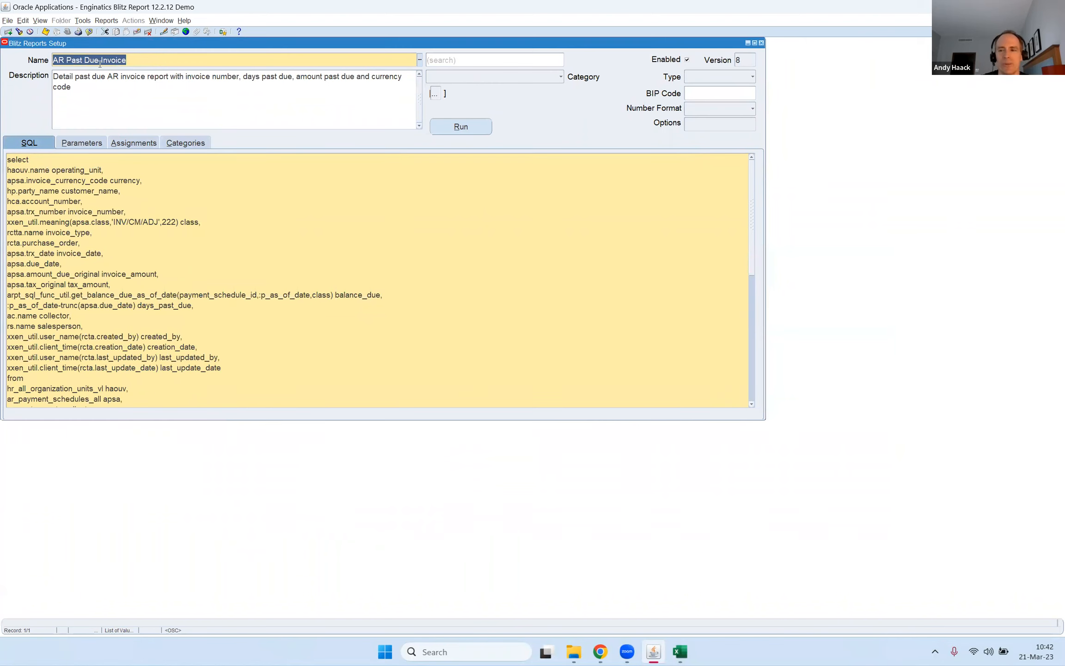
# Review the SQL of the AR Past Due Invoice report and create a copy of the report.
pyautogui.click(131, 207)
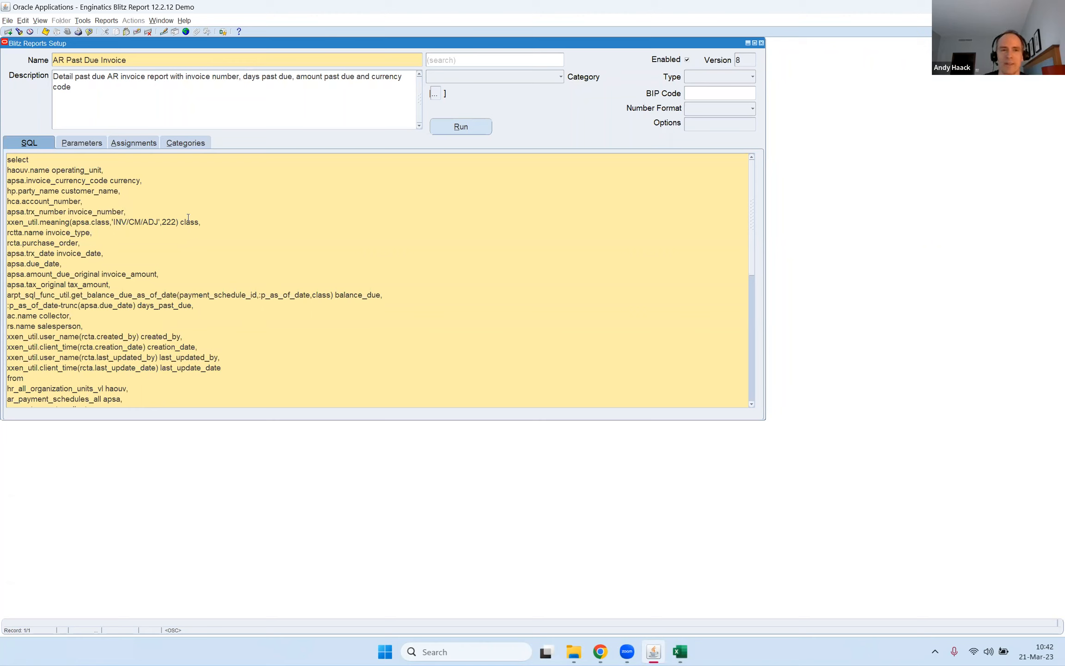
pyautogui.click(146, 64)
pyautogui.click(128, 215)
pyautogui.click(149, 212)
pyautogui.click(82, 20)
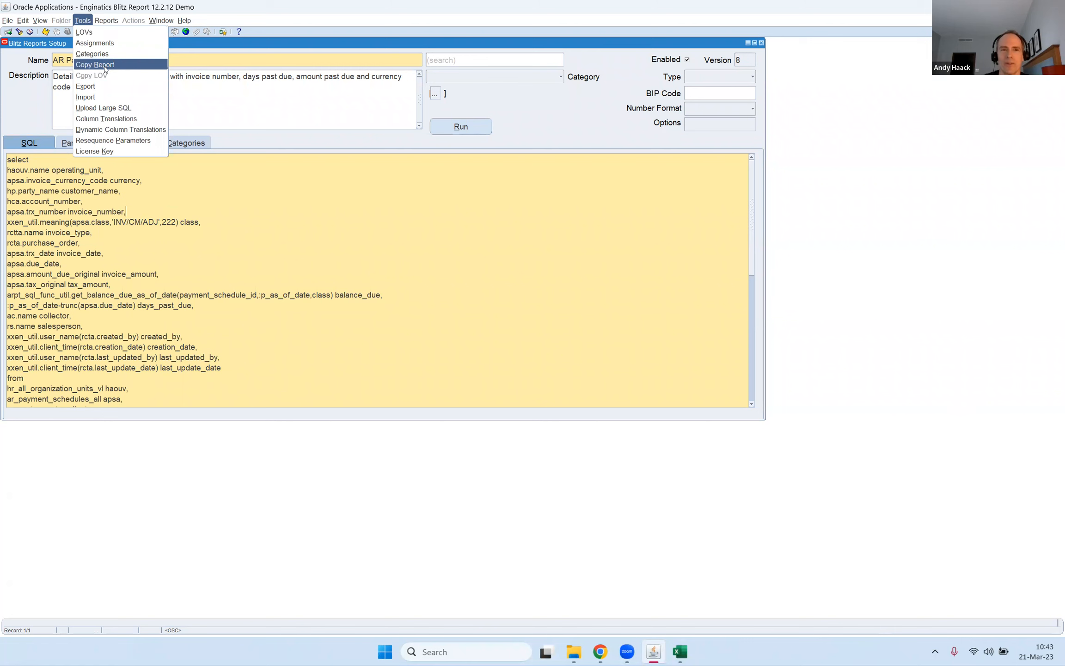
pyautogui.click(104, 66)
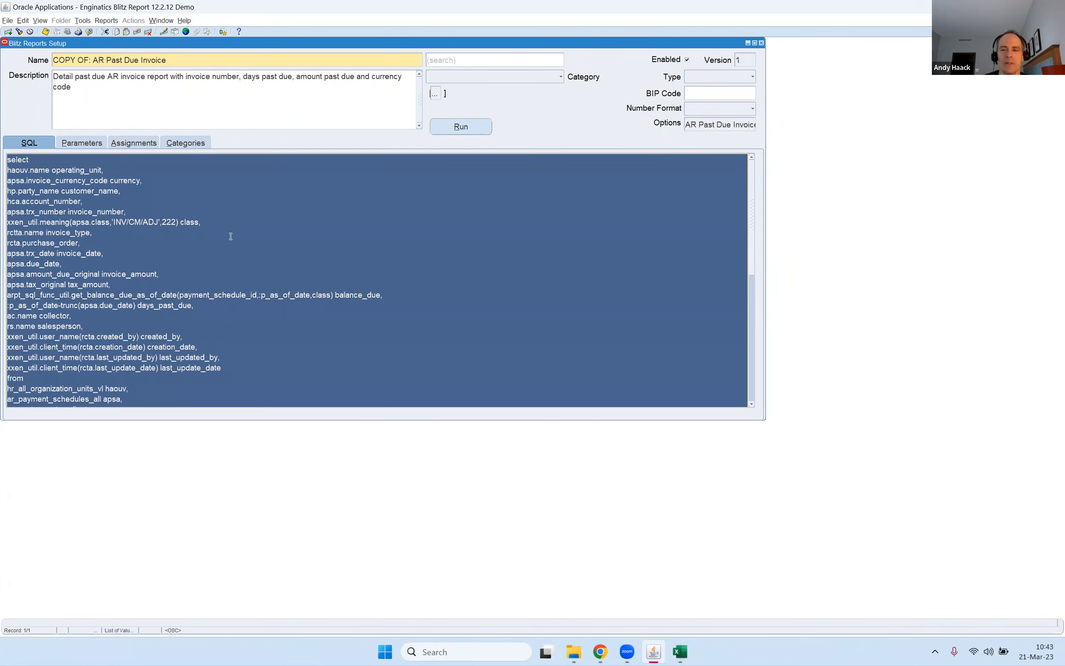
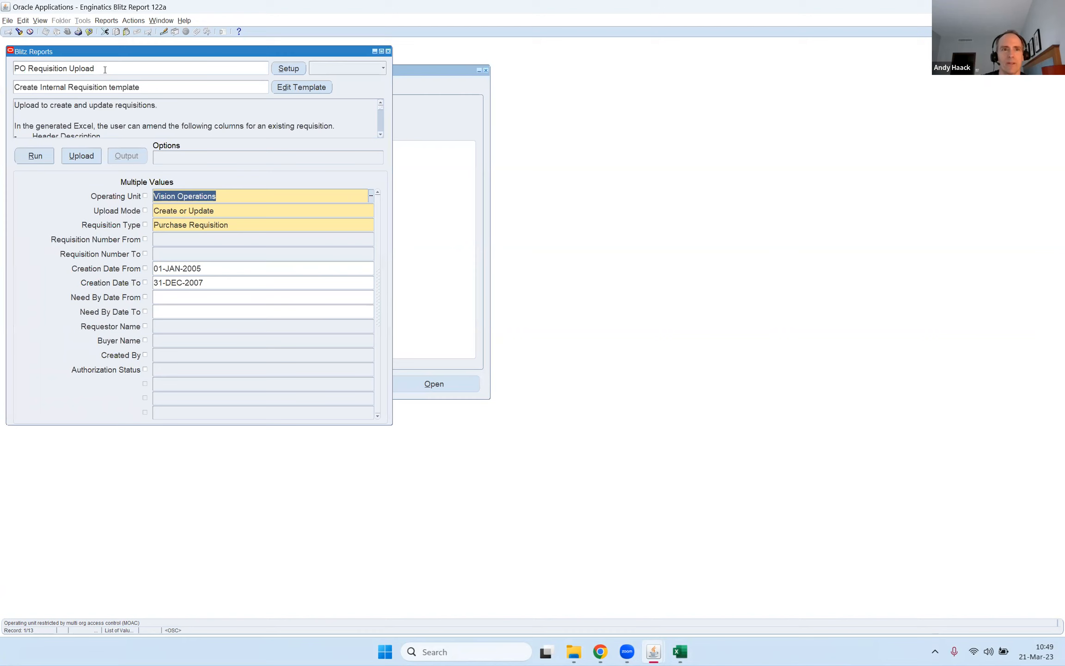
# Search the report list for upload, browse the matches, and load the PO Requisition Template Upload (Amazon) report.
pyautogui.click(107, 69)
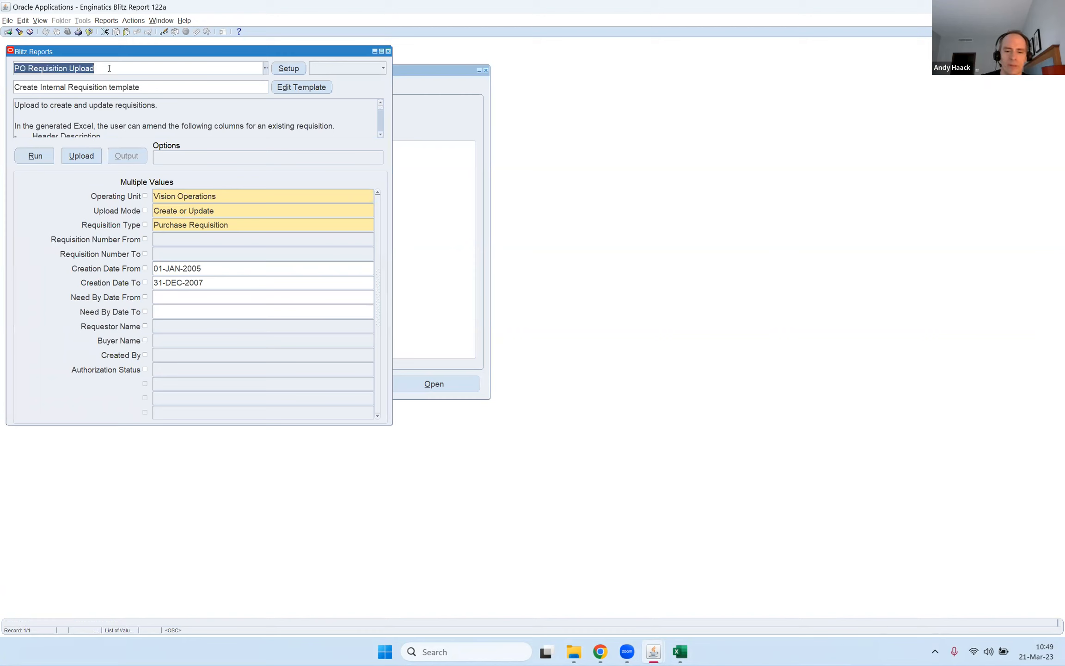
pyautogui.write('upload')
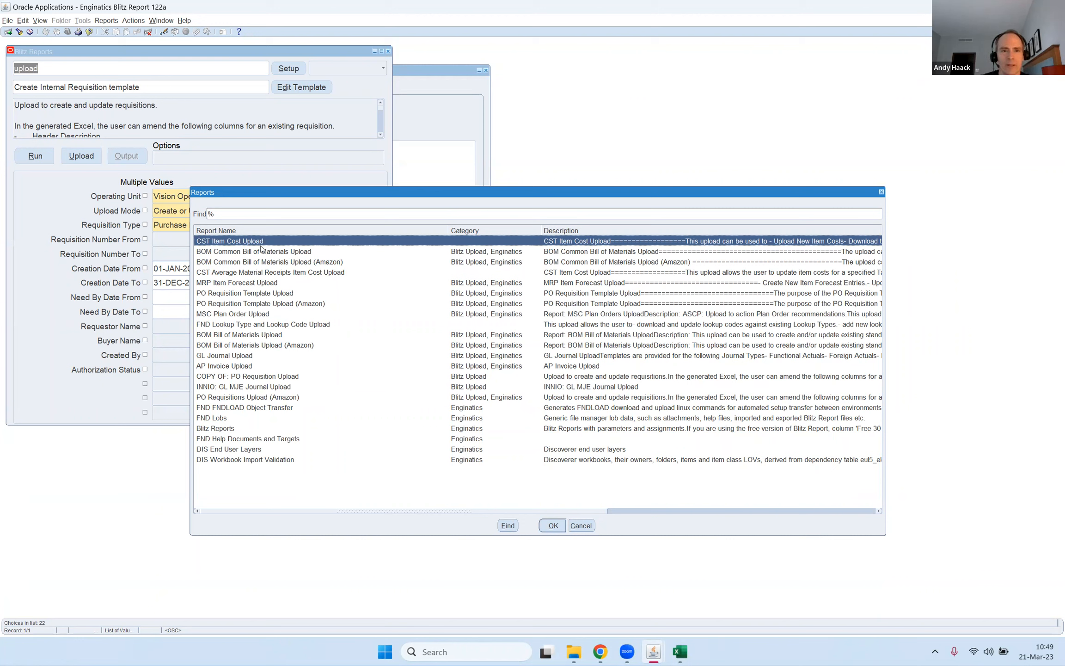
pyautogui.press('Down')
pyautogui.press('Down')
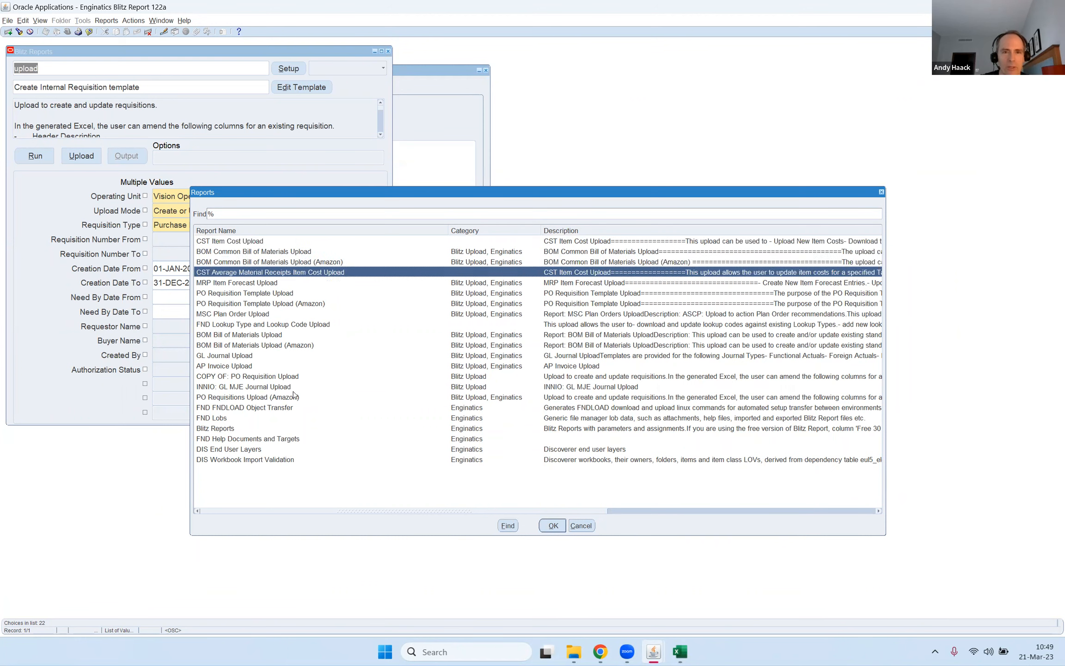
pyautogui.press('Down')
pyautogui.press('Down')
pyautogui.press('Down')
pyautogui.press('Down')
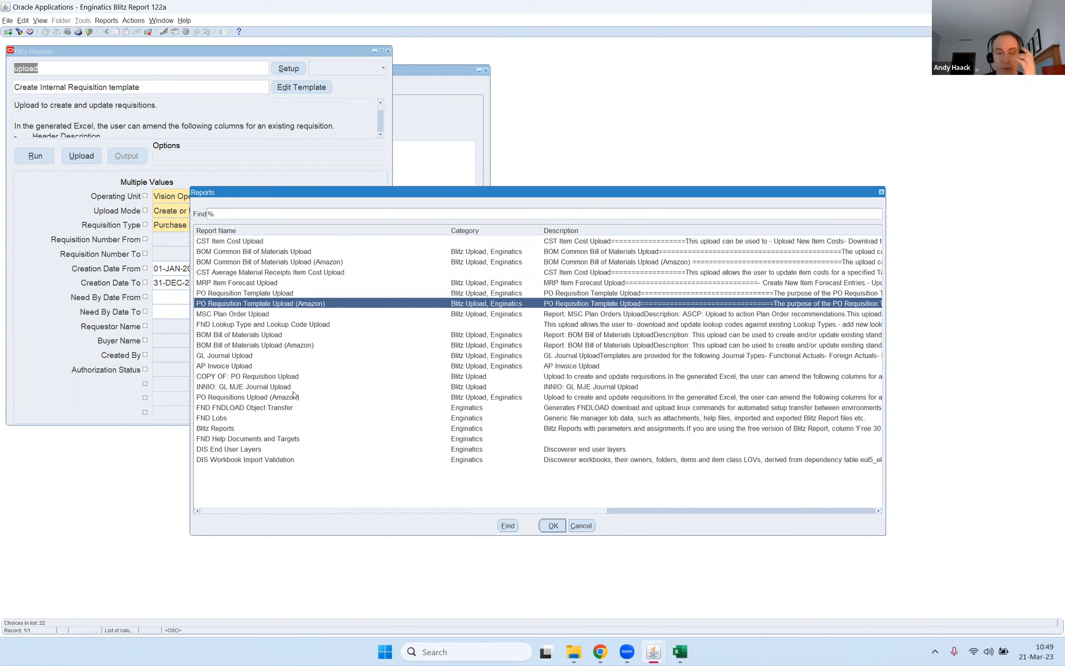
pyautogui.press('Up')
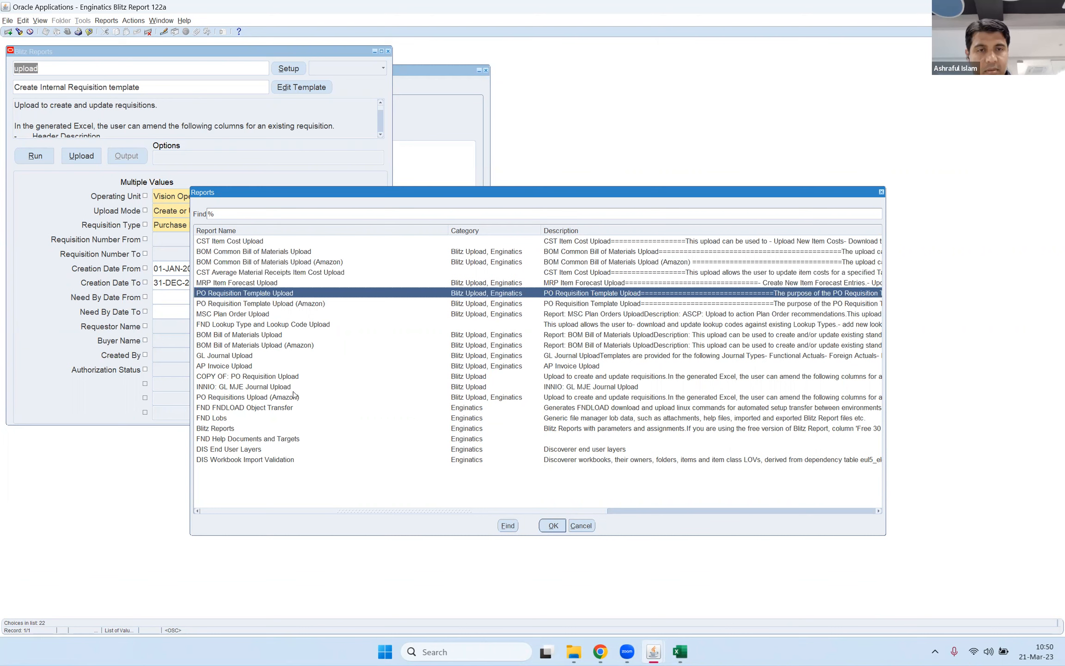
pyautogui.press('Down')
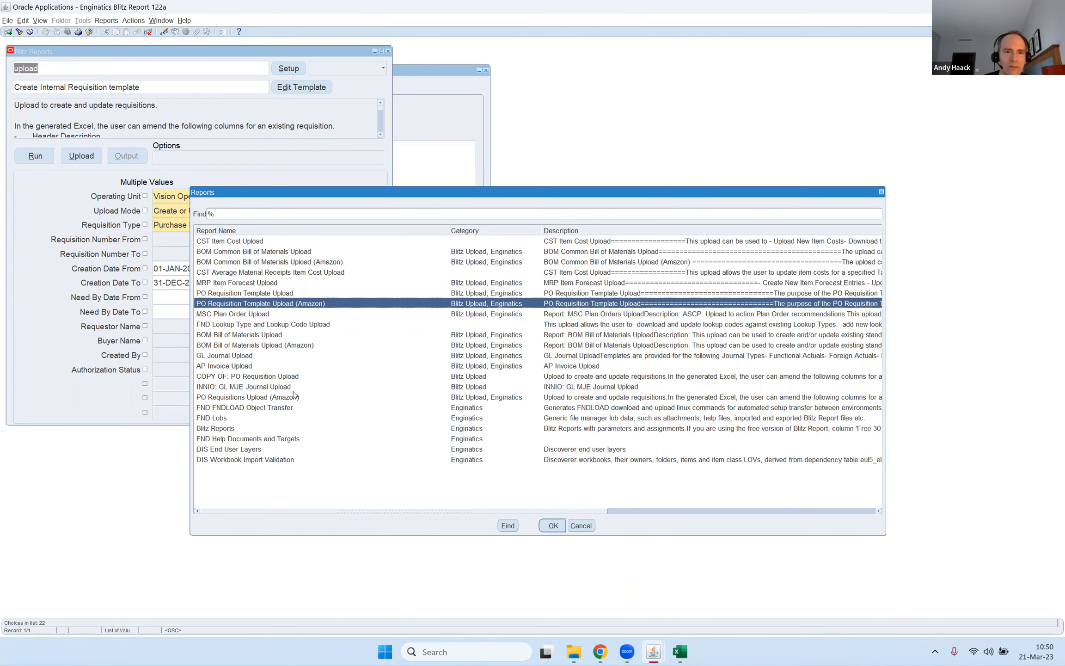
pyautogui.press('Return')
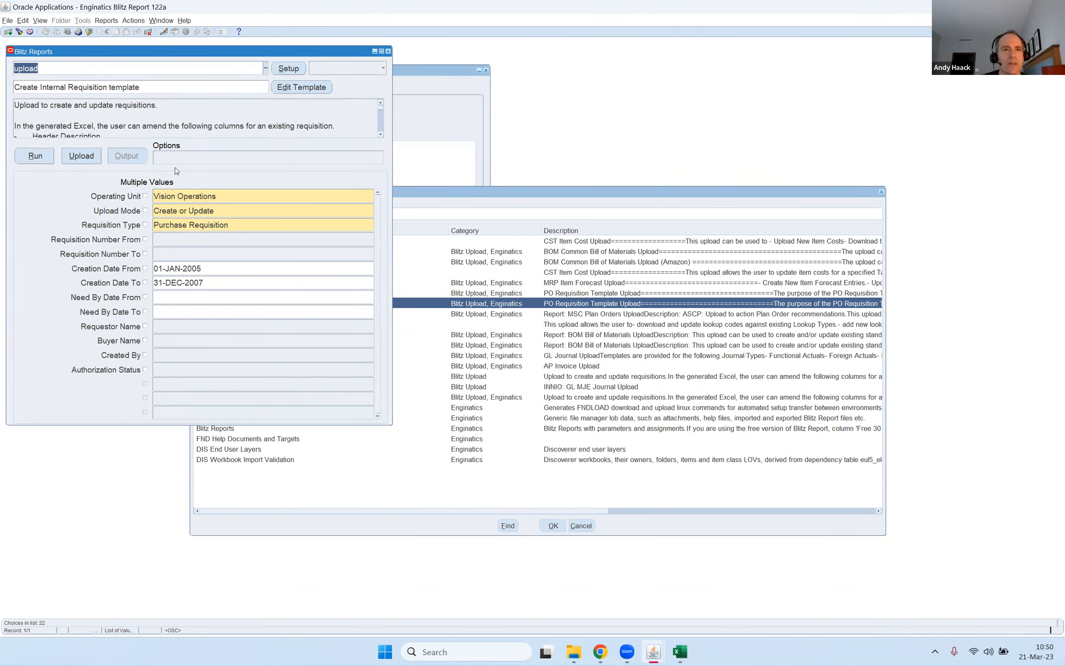
# Open the full description of the PO Requisition Template Upload report, read it, and close it without changes.
pyautogui.click(88, 123)
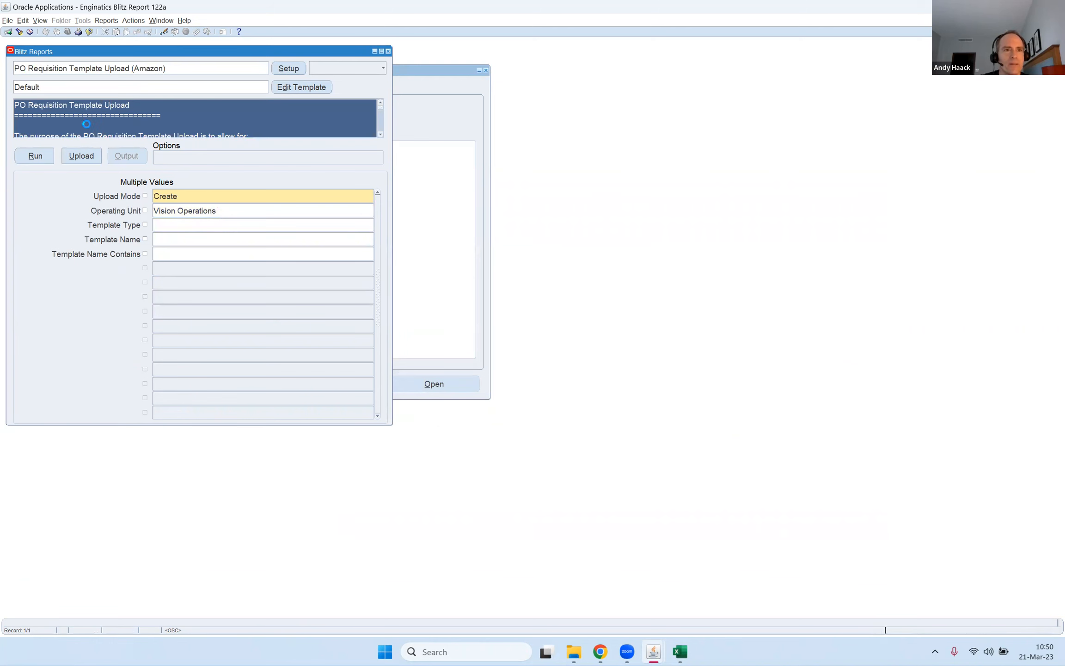
pyautogui.hotkey('ctrl', 'e')
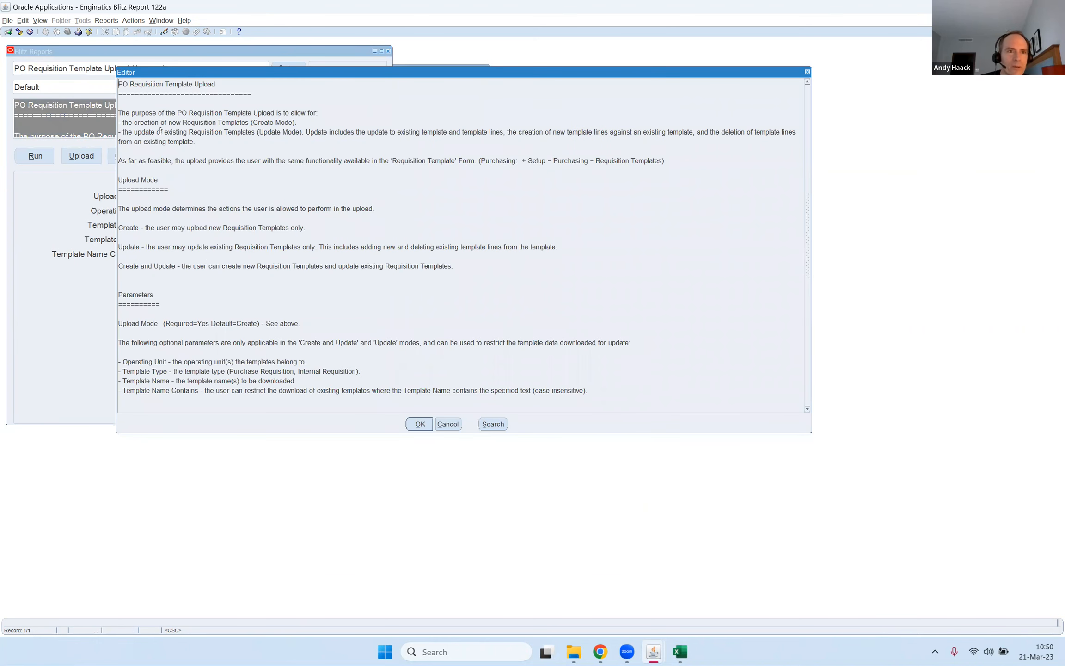
pyautogui.moveTo(156, 121); pyautogui.dragTo(234, 412)
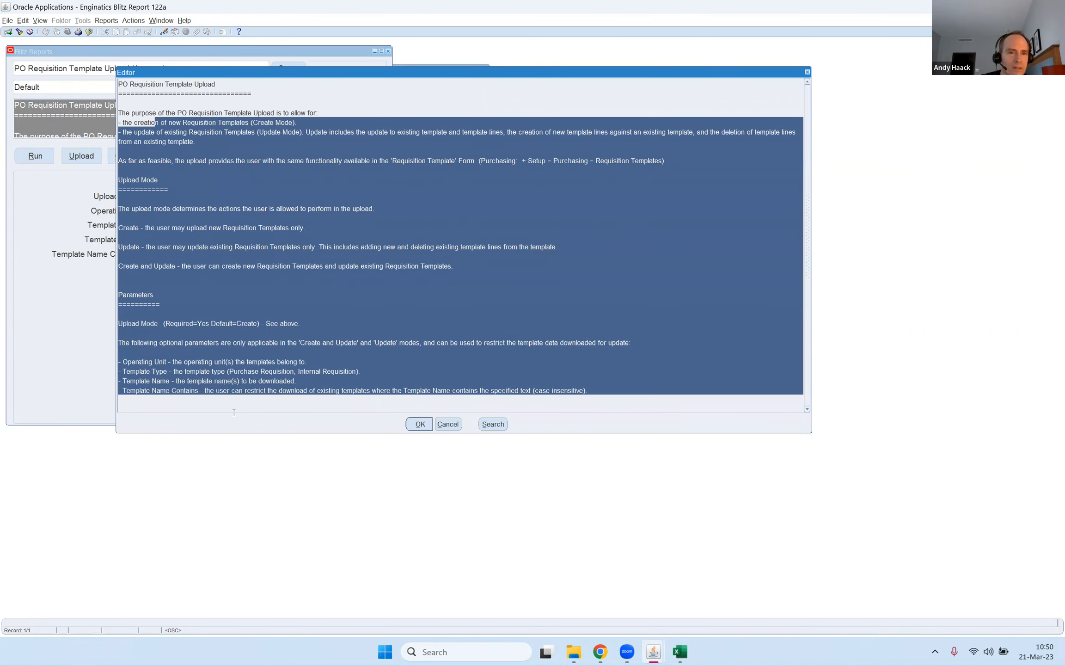
pyautogui.click(346, 313)
pyautogui.click(443, 424)
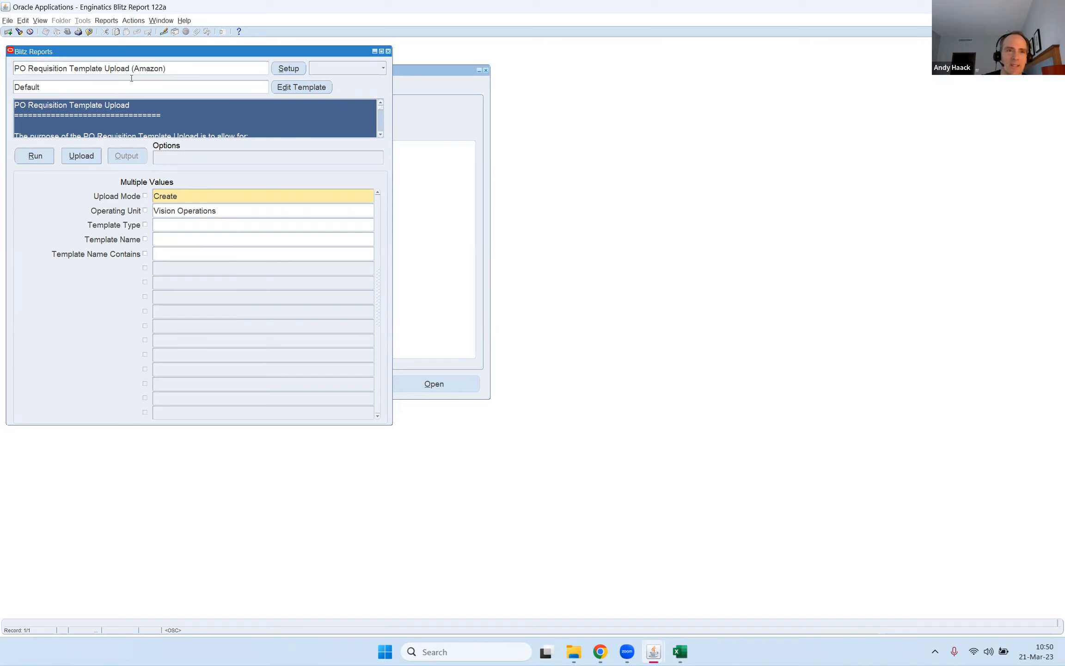
# Search the report list for names starting with PO and load the PO Requisition Upload report.
pyautogui.click(179, 70)
pyautogui.hotkey('ctrl', 'l')
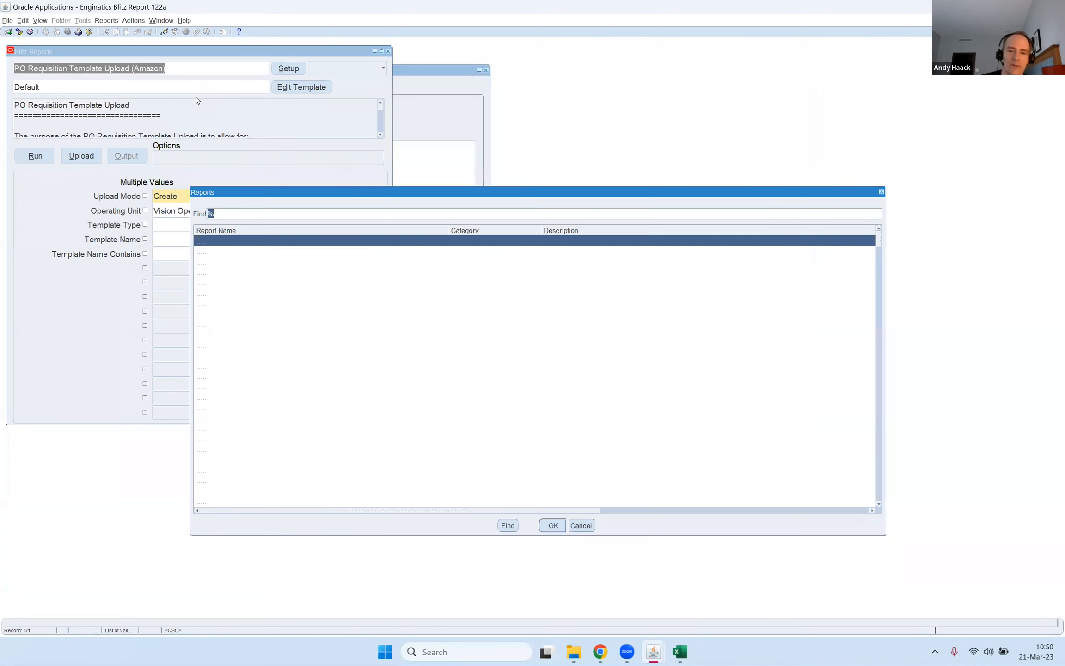
pyautogui.write('po')
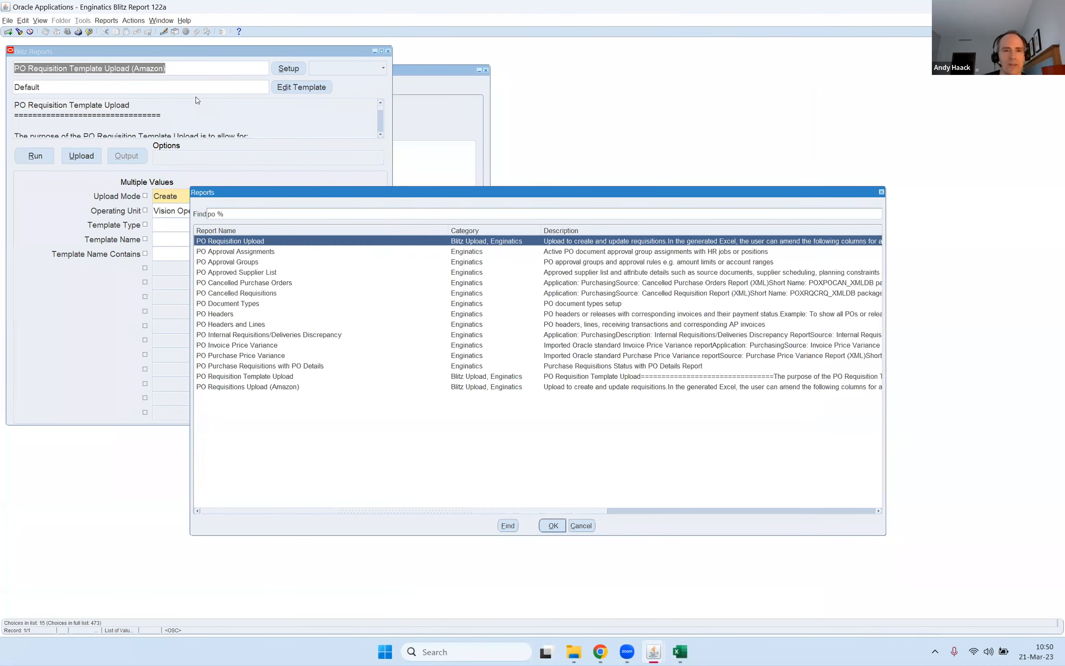
pyautogui.press('Return')
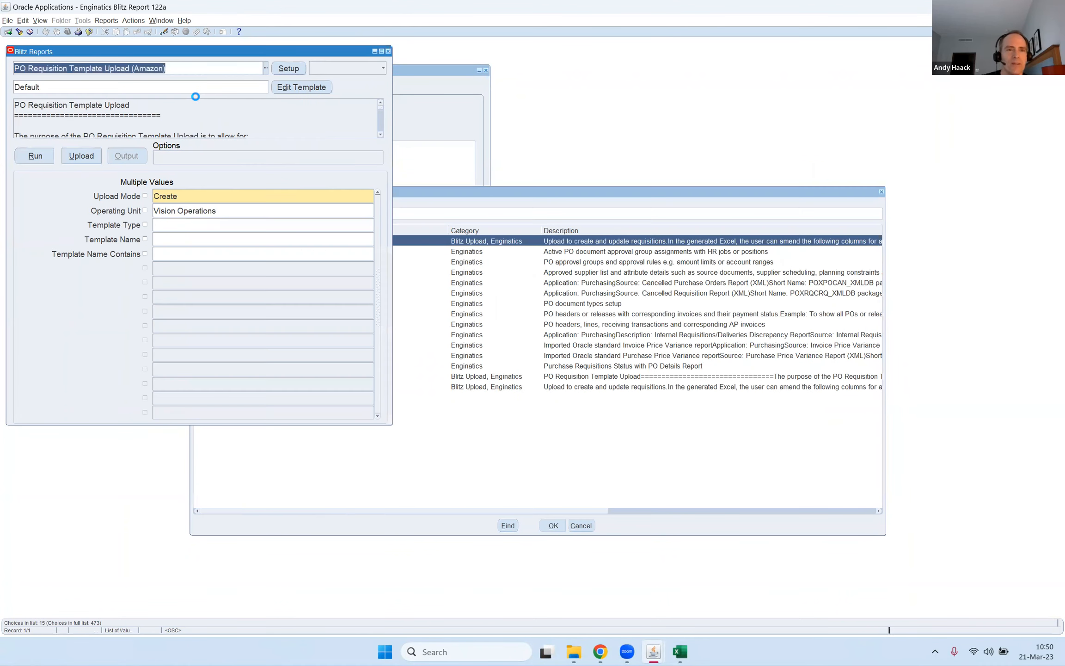
pyautogui.click(68, 69)
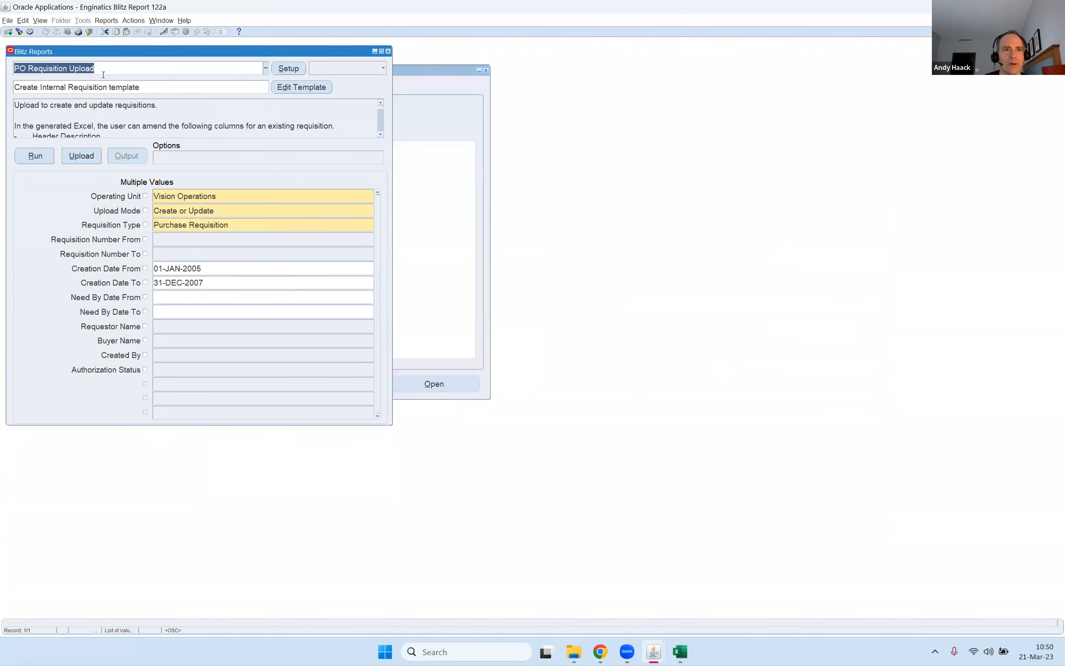
pyautogui.click(37, 68)
# Review the available Upload Mode choices for the requisition upload and dismiss the list without changing the mode.
pyautogui.click(263, 216)
pyautogui.click(371, 212)
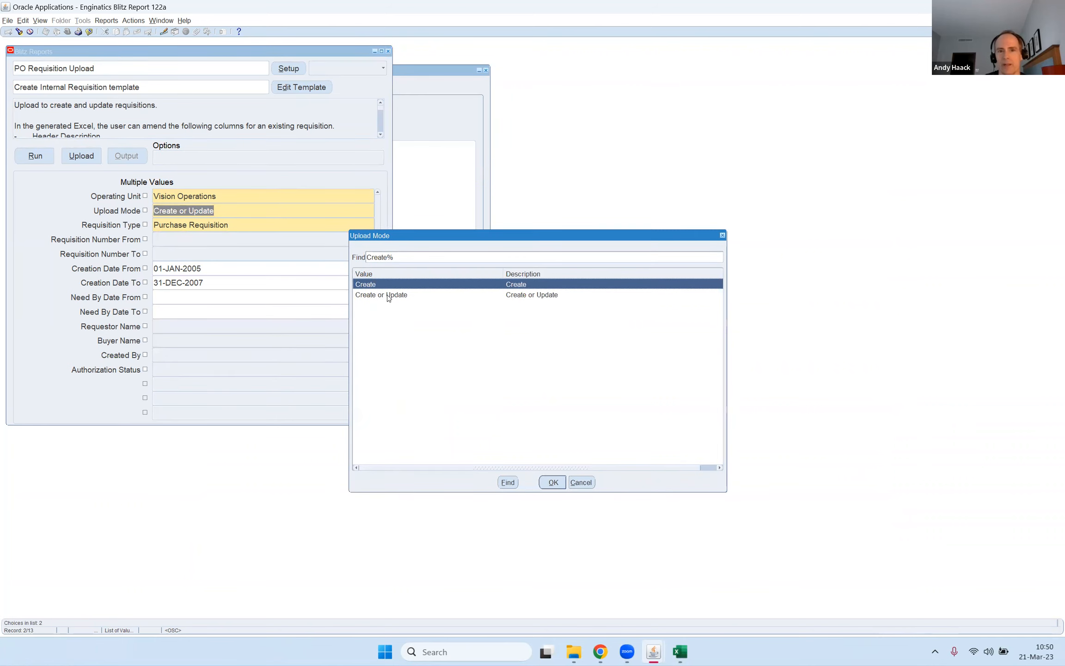
pyautogui.click(390, 295)
pyautogui.click(390, 286)
pyautogui.click(580, 482)
pyautogui.moveTo(167, 211); pyautogui.dragTo(244, 205)
# Check the creation date range parameters and run PO Requisition Upload to generate the Excel upload file.
pyautogui.click(206, 271)
pyautogui.click(212, 285)
pyautogui.click(214, 270)
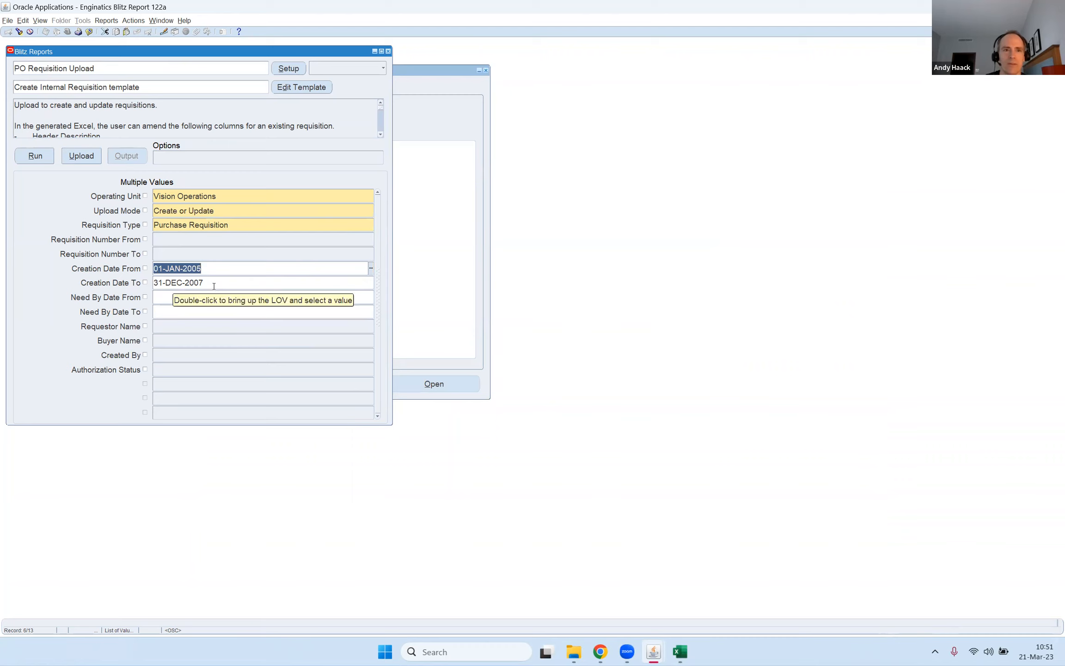
pyautogui.click(214, 286)
pyautogui.click(36, 156)
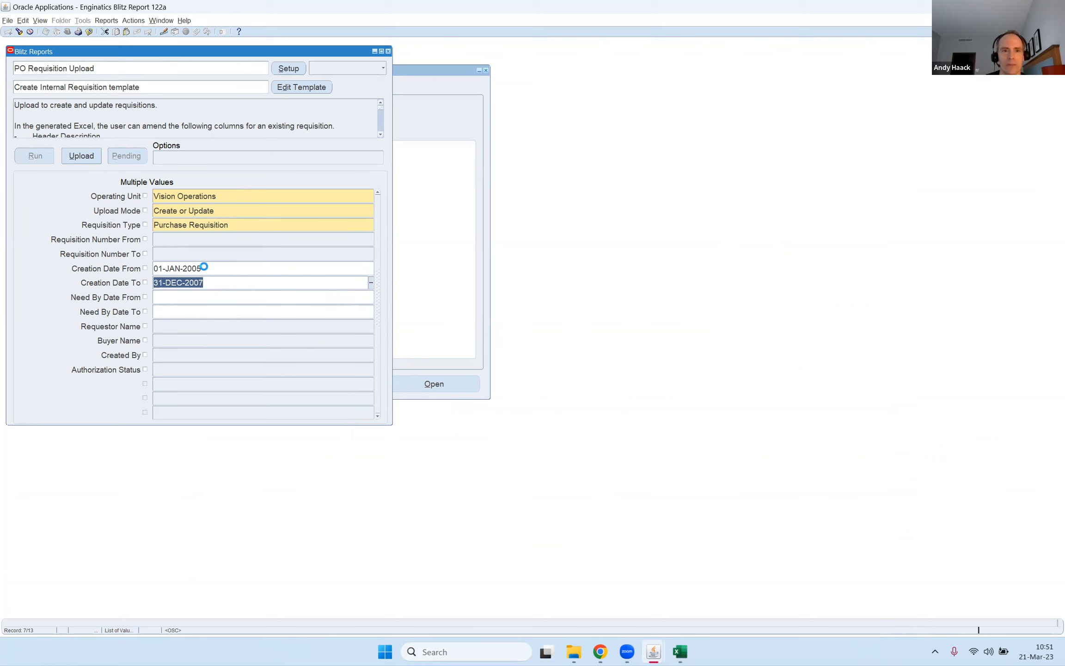
pyautogui.click(168, 270)
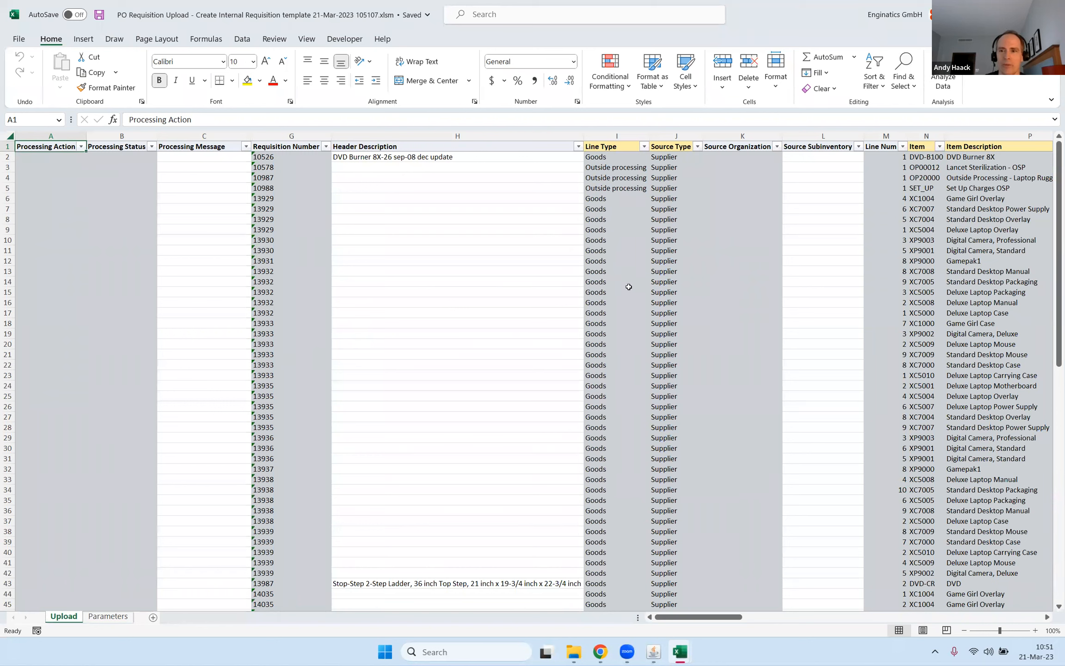
# Examine the downloaded requisition numbers and the Line Type and Source Type columns in the Upload sheet.
pyautogui.moveTo(305, 220); pyautogui.dragTo(310, 500)
pyautogui.click(311, 301)
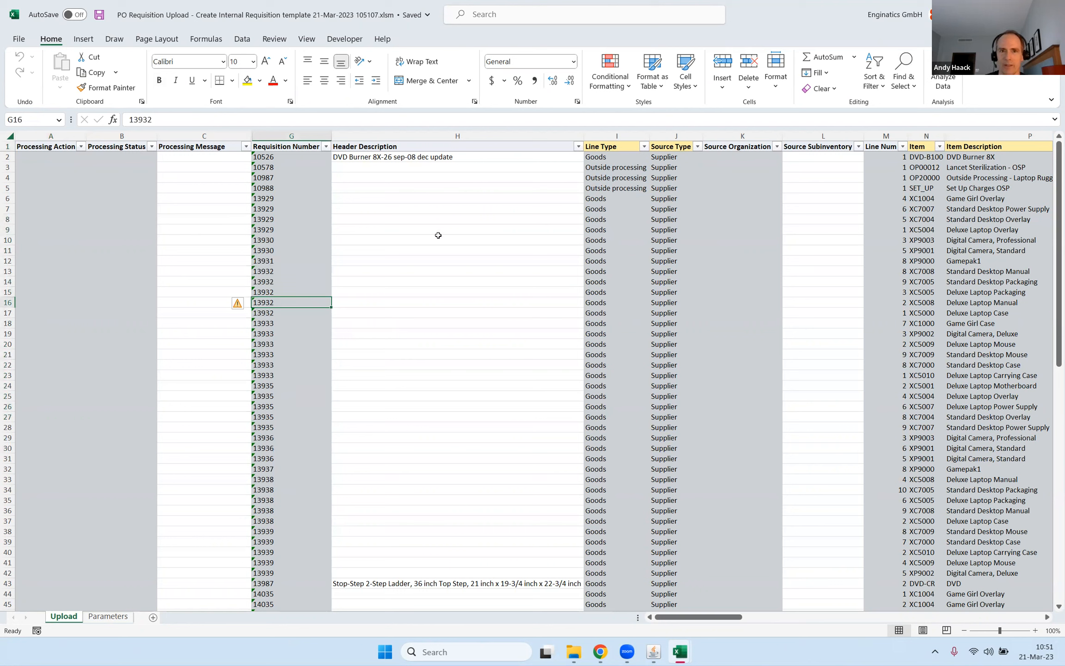
pyautogui.moveTo(603, 145); pyautogui.dragTo(669, 145)
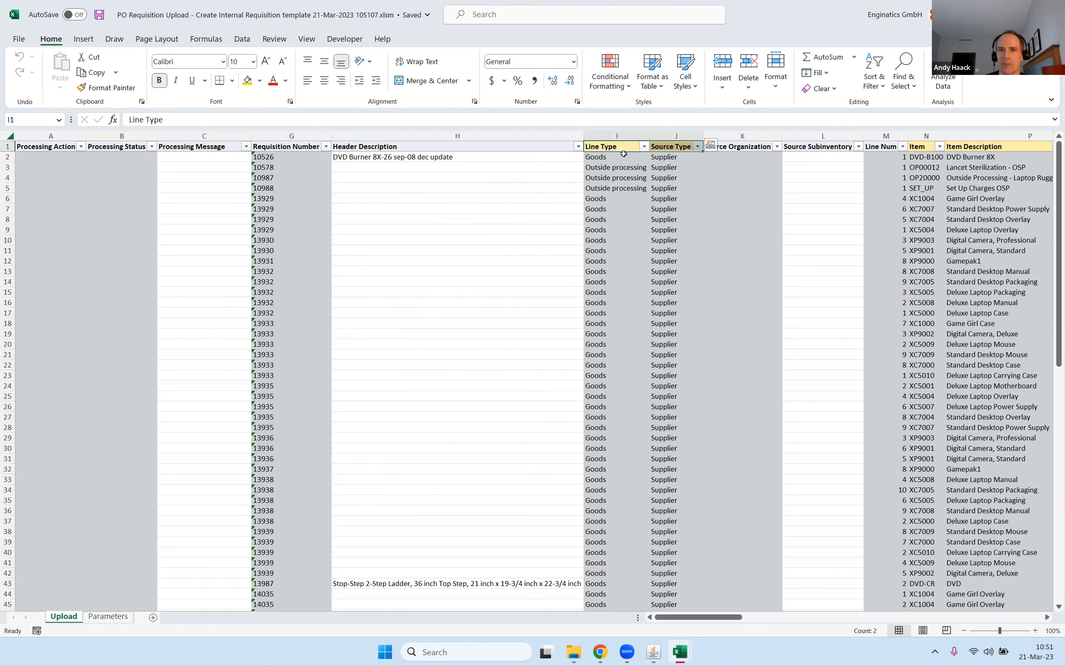
pyautogui.click(677, 146)
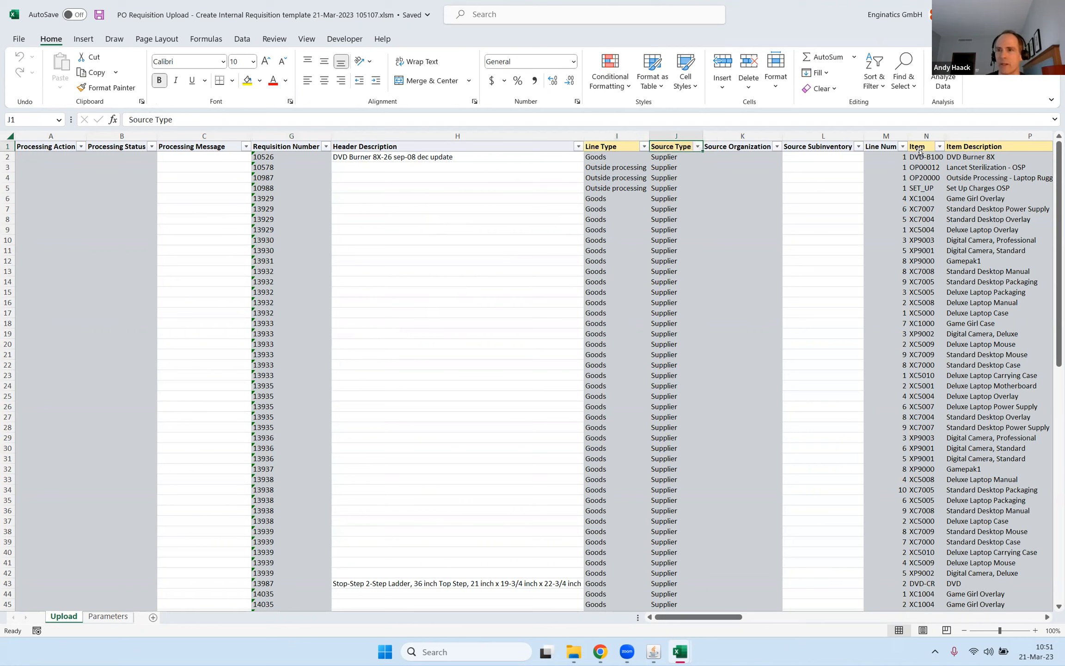
pyautogui.click(280, 280)
pyautogui.scroll(-14, 283, 271)
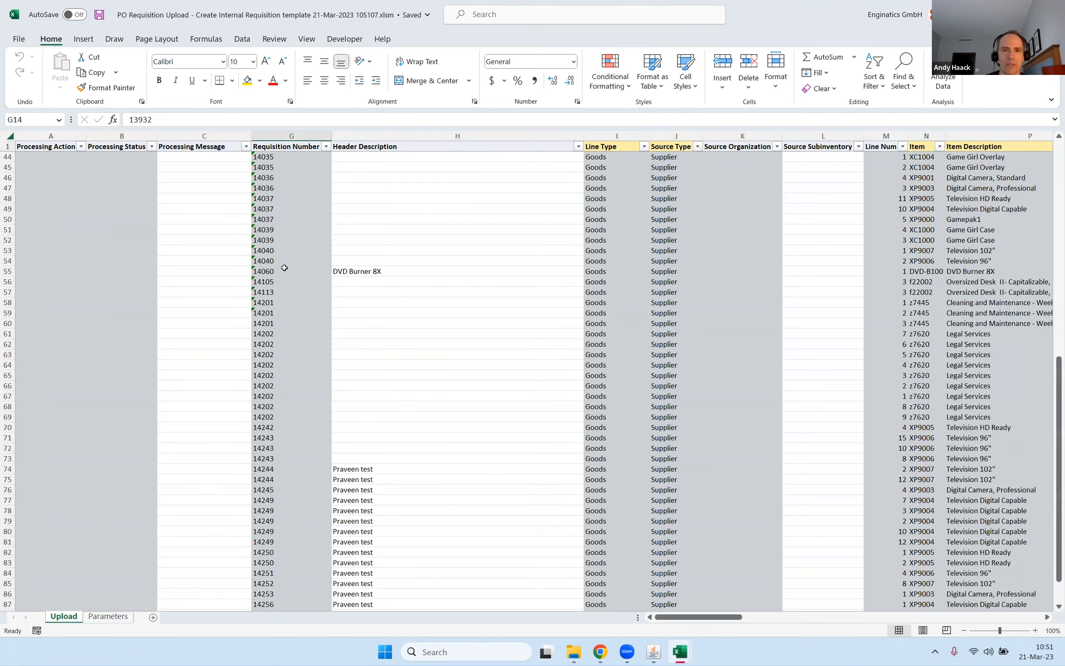
pyautogui.scroll(6, 284, 268)
pyautogui.moveTo(279, 250); pyautogui.dragTo(290, 512)
pyautogui.scroll(-8, 294, 461)
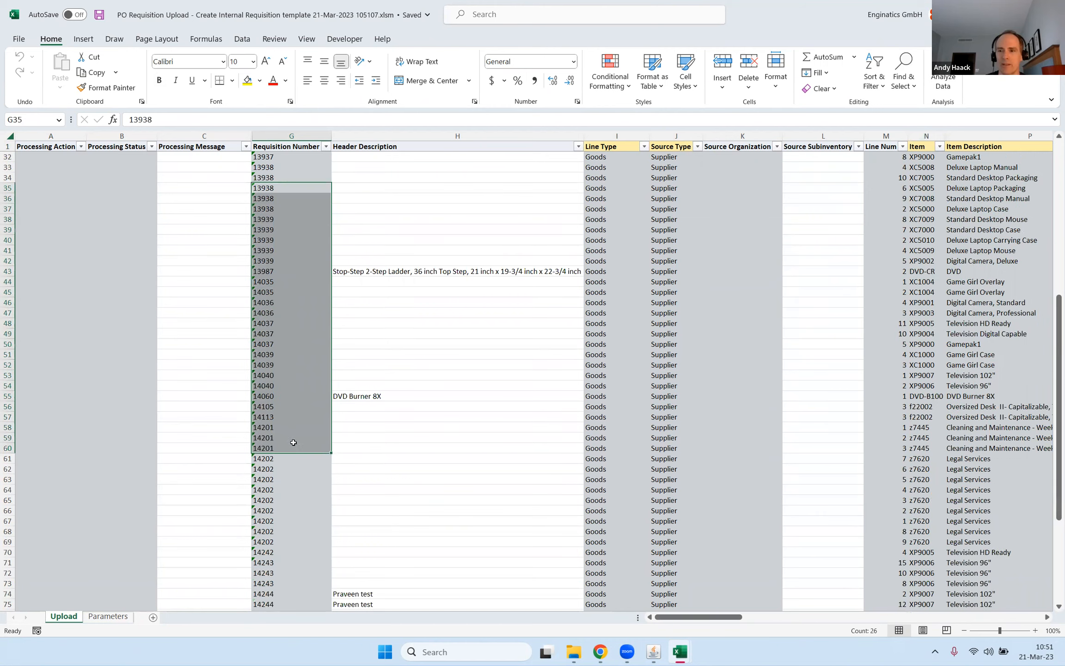
pyautogui.scroll(-2, 290, 434)
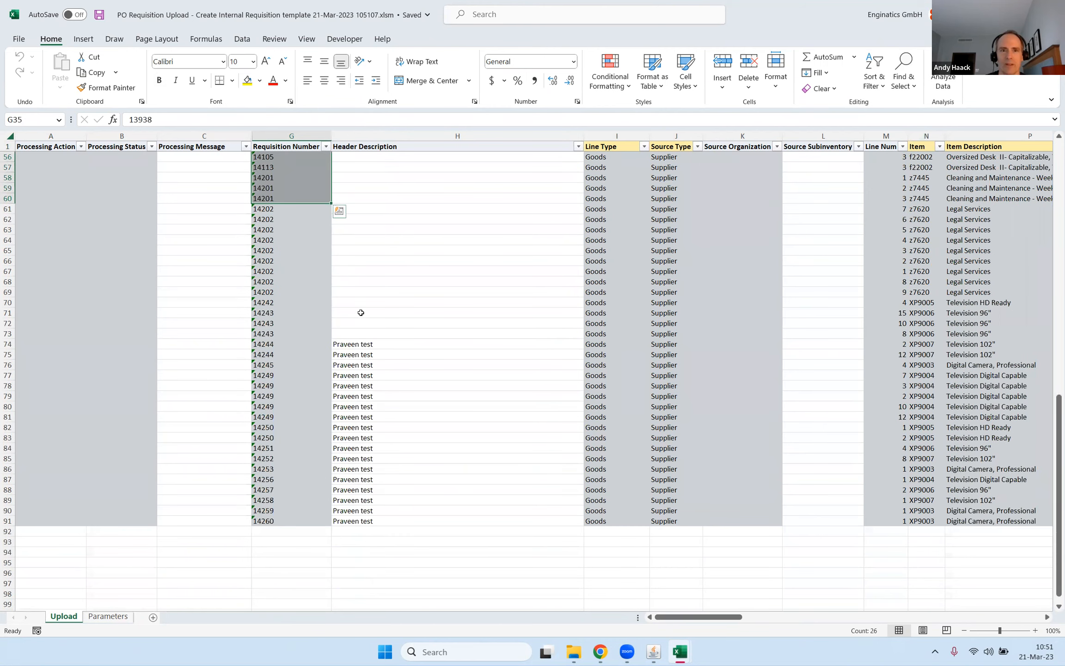
# Enter "Header description" as the header description of the first requisition 14244 line in cell H74.
pyautogui.click(369, 342)
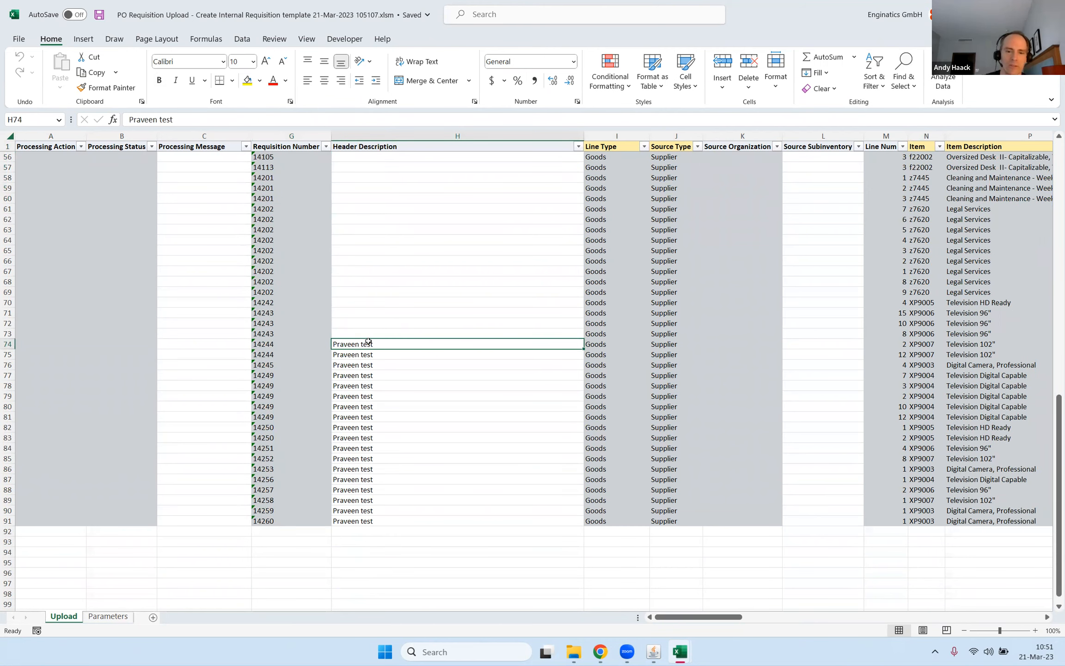
pyautogui.write('Header description')
pyautogui.hotkey('ctrl', 'Return')
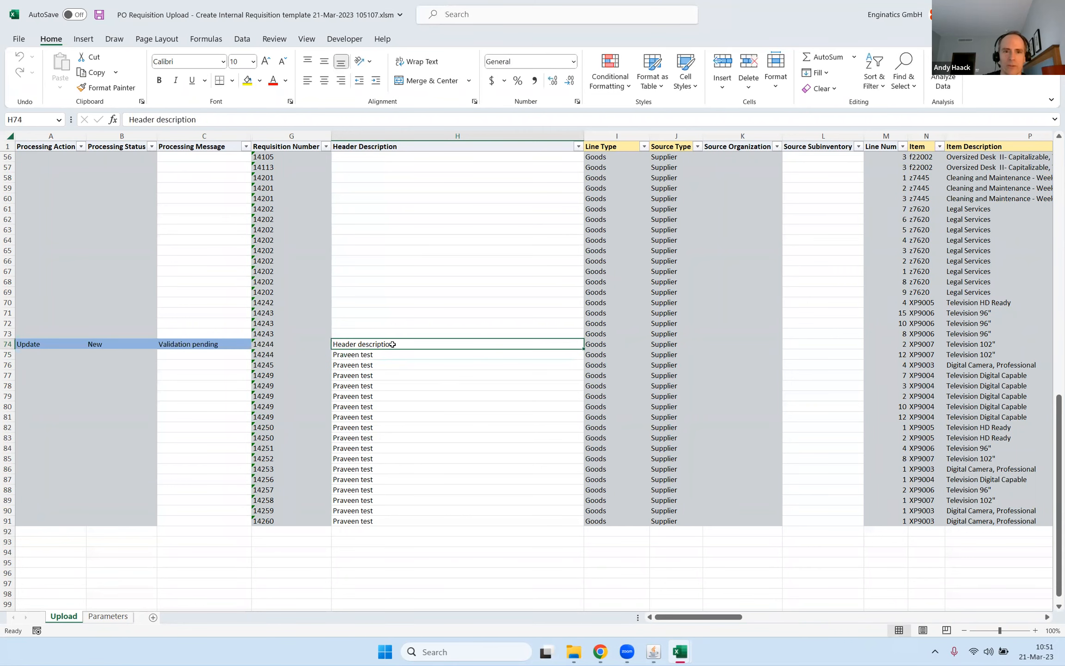
# Copy the header description from H74 over the header descriptions of the lines below, through row 91.
pyautogui.hotkey('ctrl', 'c')
pyautogui.hotkey('shift', 'Down')
pyautogui.hotkey('shift', 'Down')
pyautogui.hotkey('shift', 'Down')
pyautogui.hotkey('shift', 'Down')
pyautogui.hotkey('shift', 'Down')
pyautogui.hotkey('shift', 'Down')
pyautogui.hotkey('shift', 'Down')
pyautogui.hotkey('shift', 'Down')
pyautogui.hotkey('shift', 'Down')
pyautogui.hotkey('shift', 'Down')
pyautogui.hotkey('shift', 'Down')
pyautogui.hotkey('shift', 'Down')
pyautogui.hotkey('shift', 'Down')
pyautogui.hotkey('shift', 'Down')
pyautogui.hotkey('shift', 'Down')
pyautogui.hotkey('shift', 'Down')
pyautogui.hotkey('shift', 'Down')
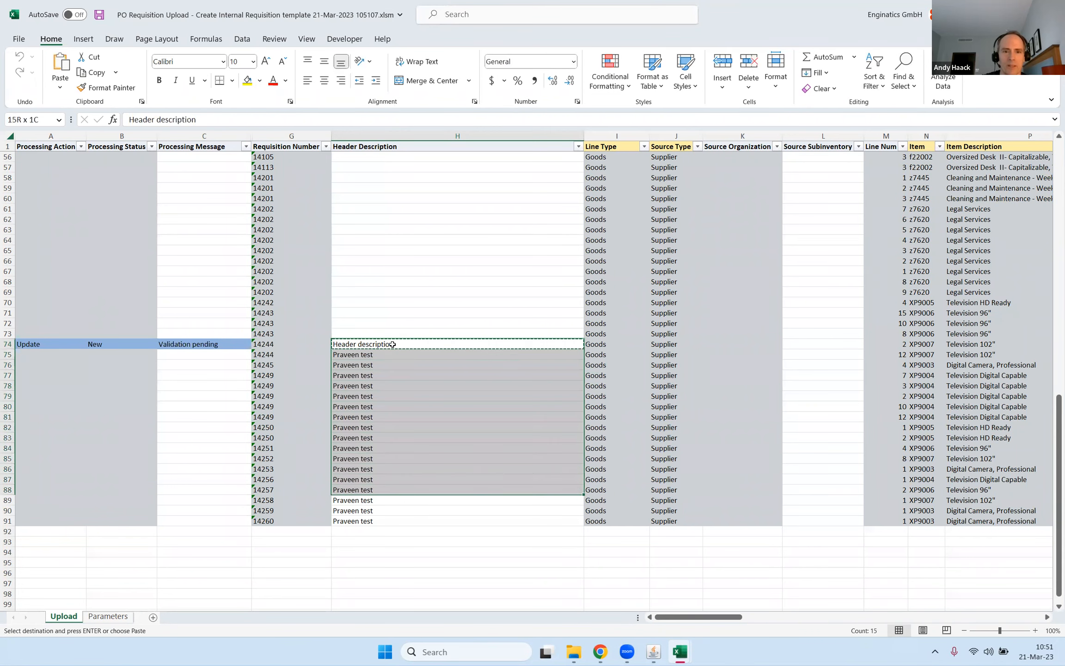
pyautogui.hotkey('ctrl', 'v')
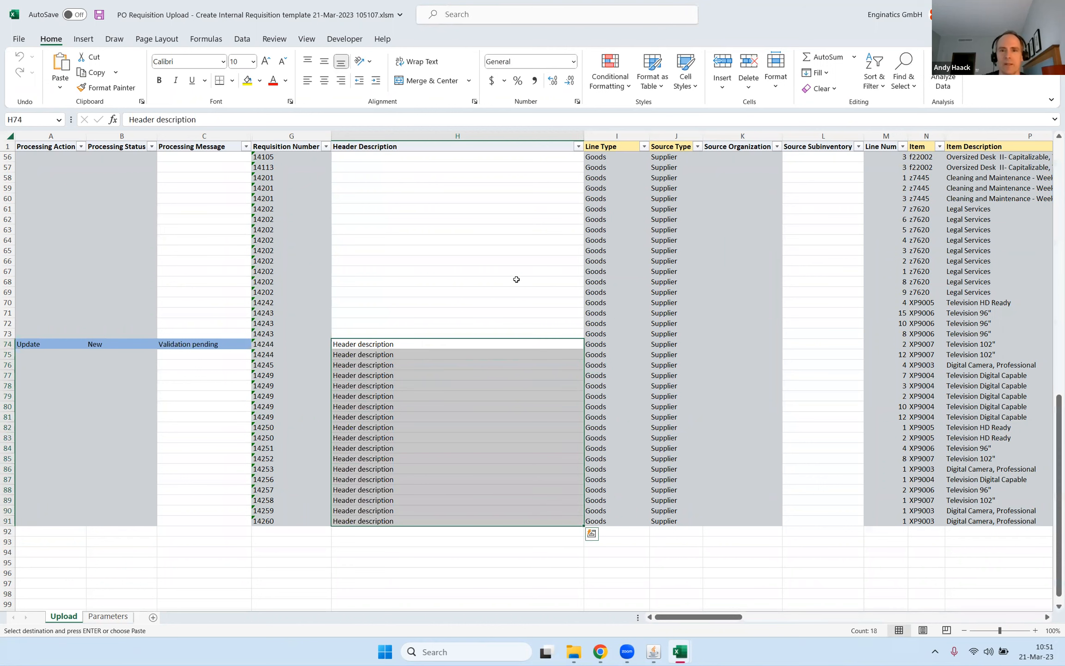
# Copy the three requisition 14201 lines, from Line Type onwards, and paste them as new lines into the empty rows starting at I92.
pyautogui.click(611, 175)
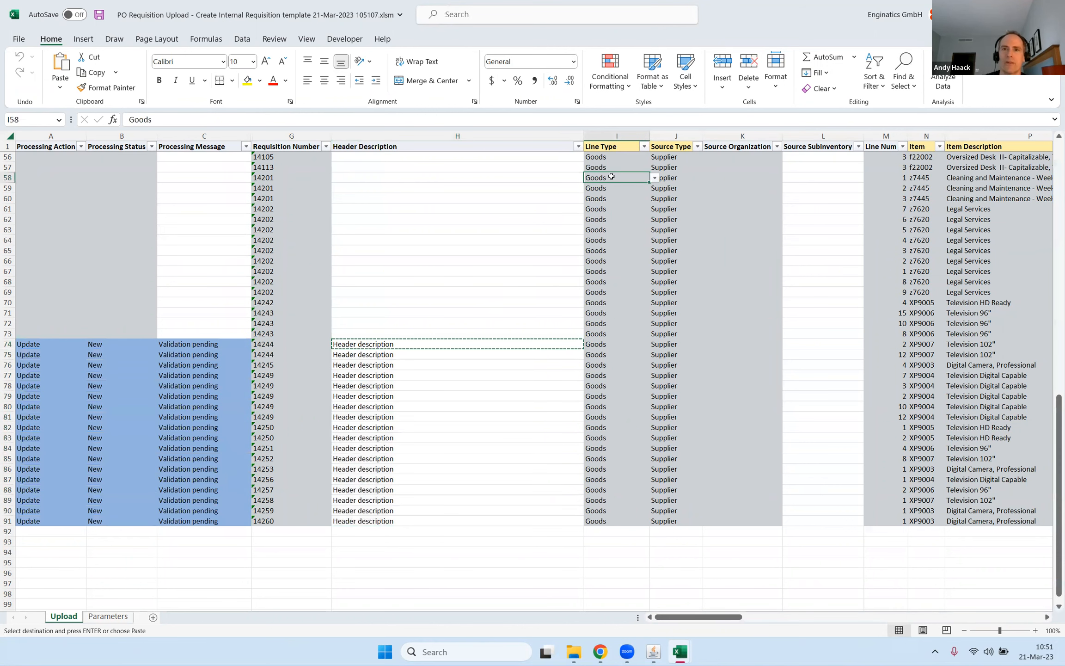
pyautogui.hotkey('shift', 'Right')
pyautogui.hotkey('shift', 'Down')
pyautogui.hotkey('shift', 'Down')
pyautogui.hotkey('shift', 'Right')
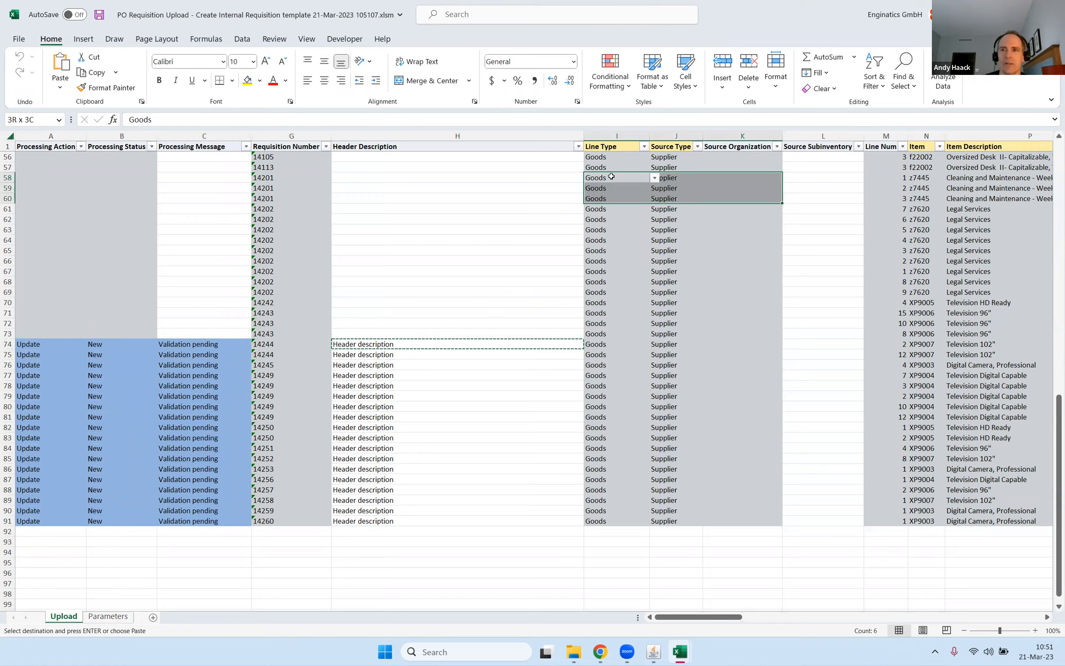
pyautogui.hotkey('shift', 'Right')
pyautogui.hotkey('shift', 'Right')
pyautogui.hotkey('shift', 'Right')
pyautogui.hotkey('shift', 'Right')
pyautogui.hotkey('shift', 'Right')
pyautogui.hotkey('shift', 'Right')
pyautogui.hotkey('shift', 'Right')
pyautogui.hotkey('shift', 'Right')
pyautogui.hotkey('shift', 'Right')
pyautogui.hotkey('shift', 'Right')
pyautogui.hotkey('shift', 'Right')
pyautogui.hotkey('shift', 'Right')
pyautogui.hotkey('shift', 'Right')
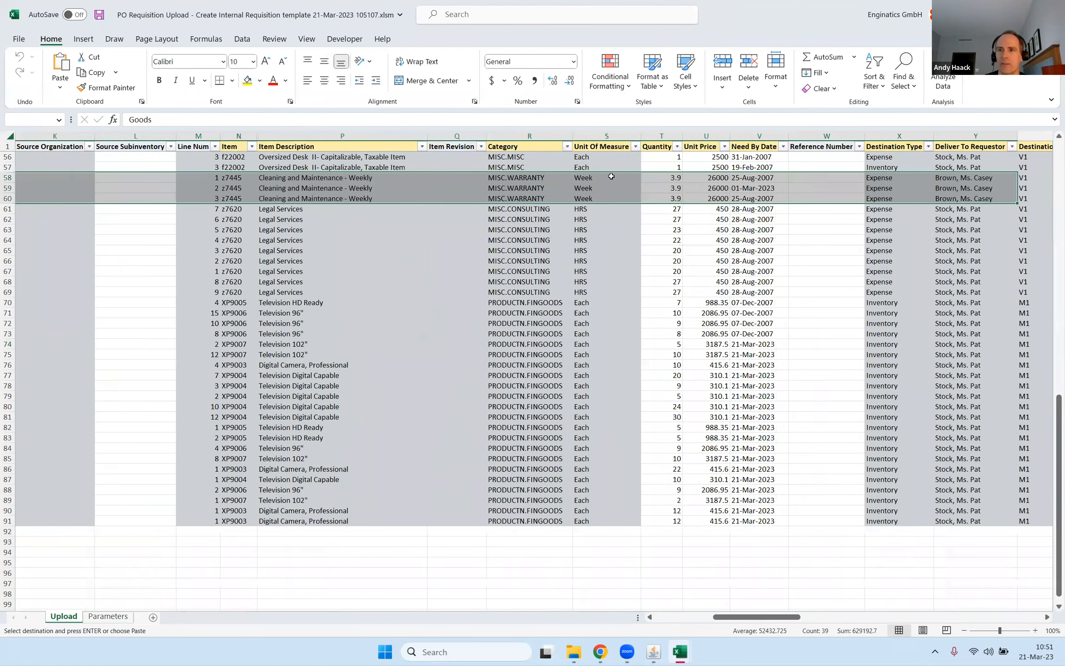
pyautogui.hotkey('shift', 'Right')
pyautogui.hotkey('ctrl', 'c')
pyautogui.press('Home')
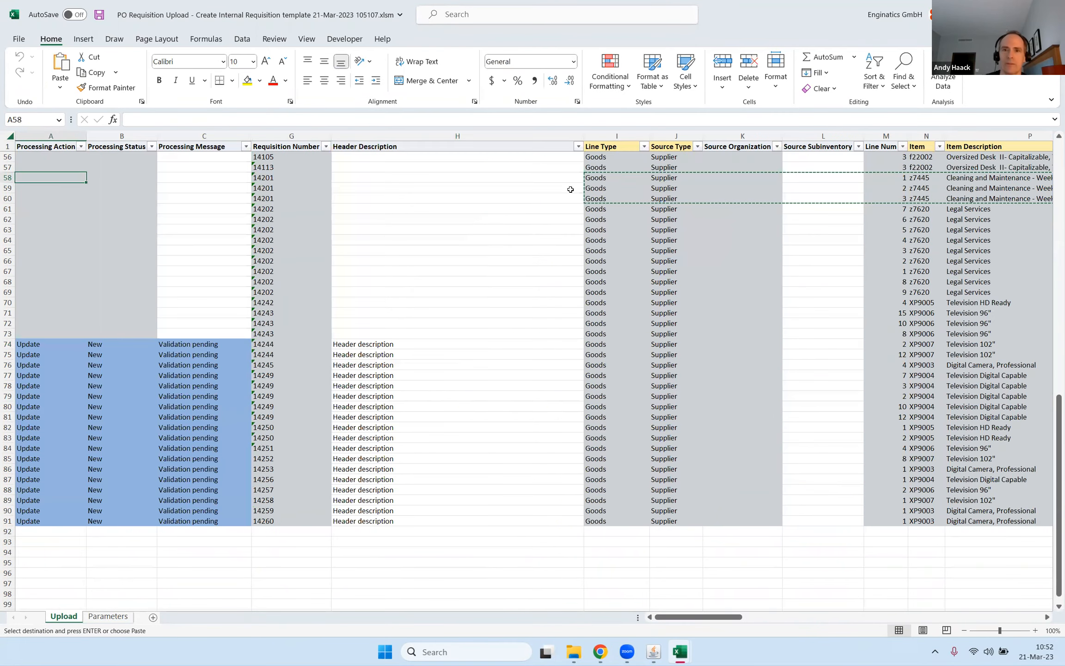
pyautogui.click(620, 531)
pyautogui.hotkey('ctrl', 'v')
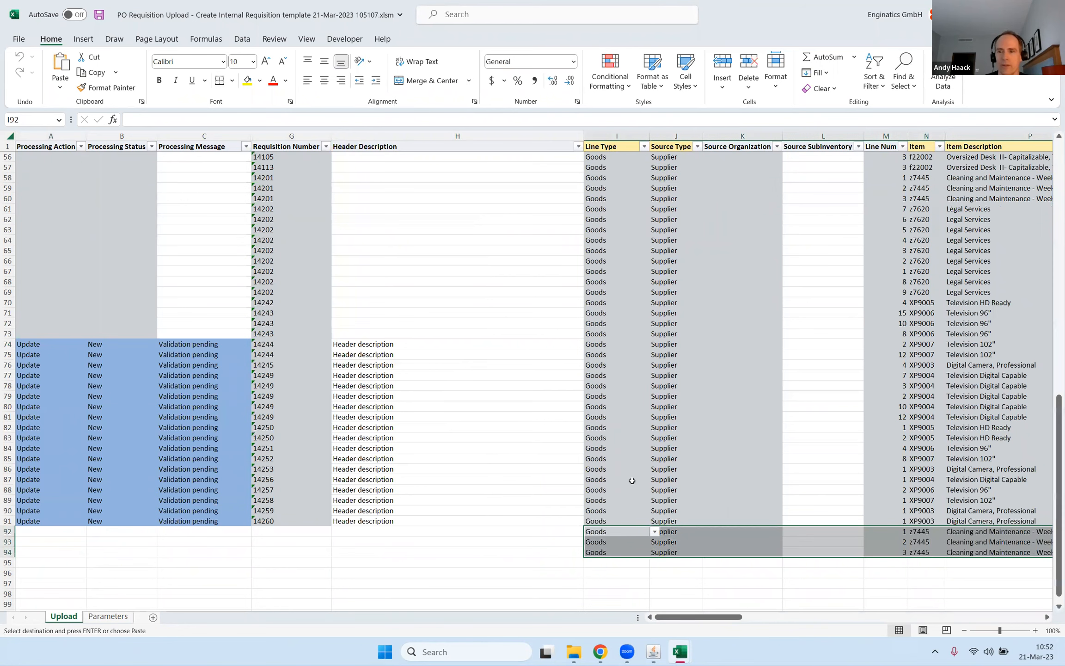
pyautogui.scroll(-6, 618, 441)
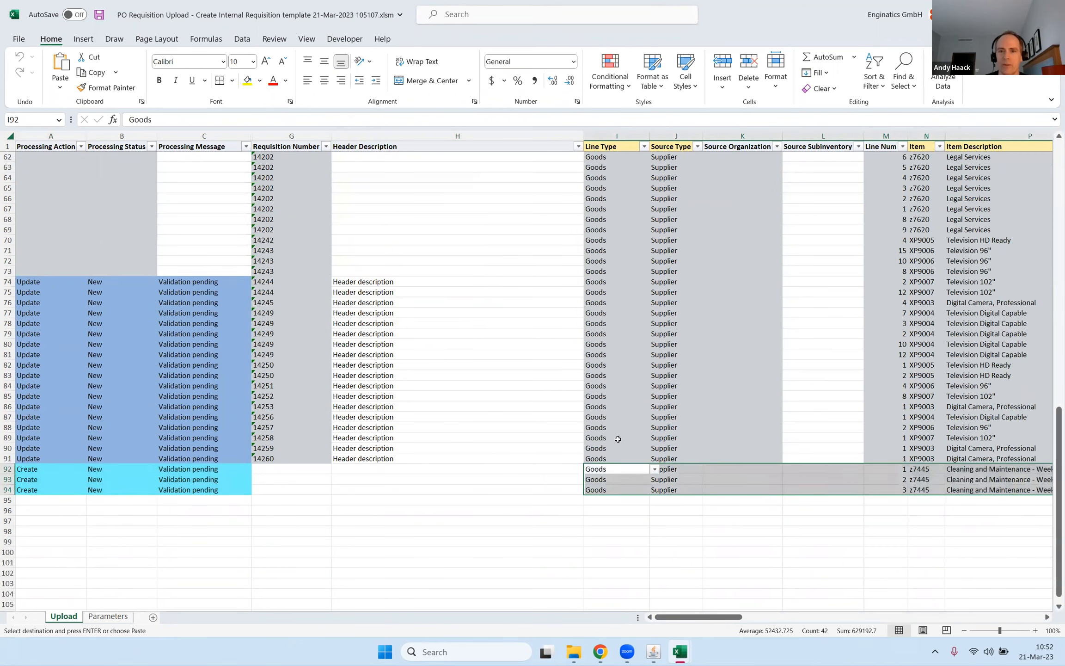
# Start a new requisition line in row 95 with line type Goods and source type Supplier.
pyautogui.scroll(4, 601, 413)
pyautogui.click(603, 503)
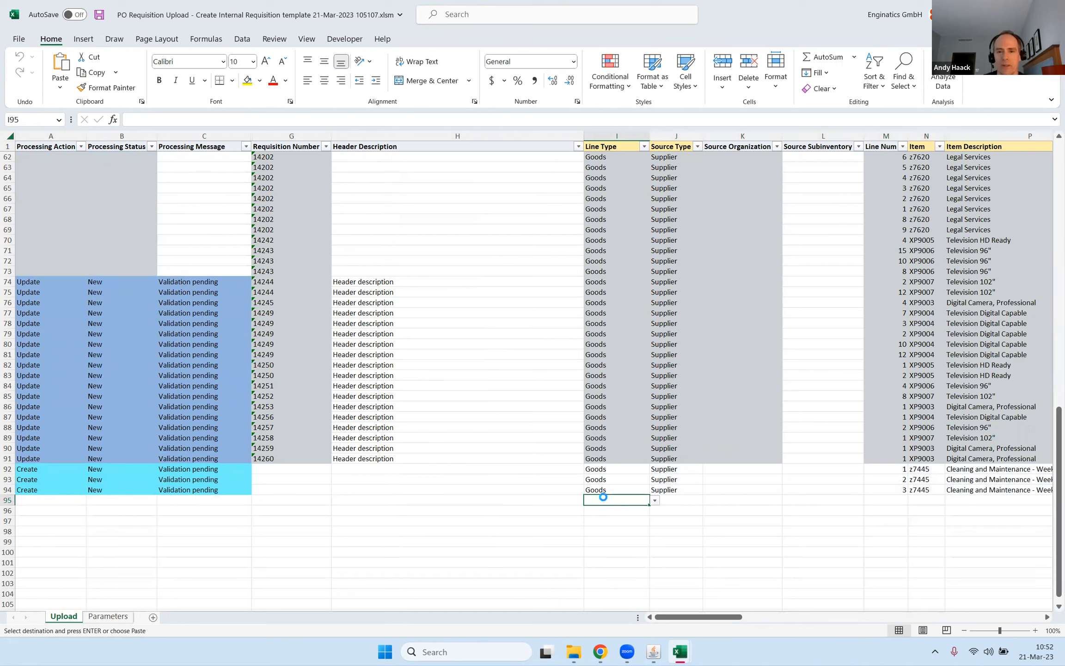
pyautogui.write('g')
pyautogui.press('Down')
pyautogui.press('Down')
pyautogui.press('Down')
pyautogui.press('Return')
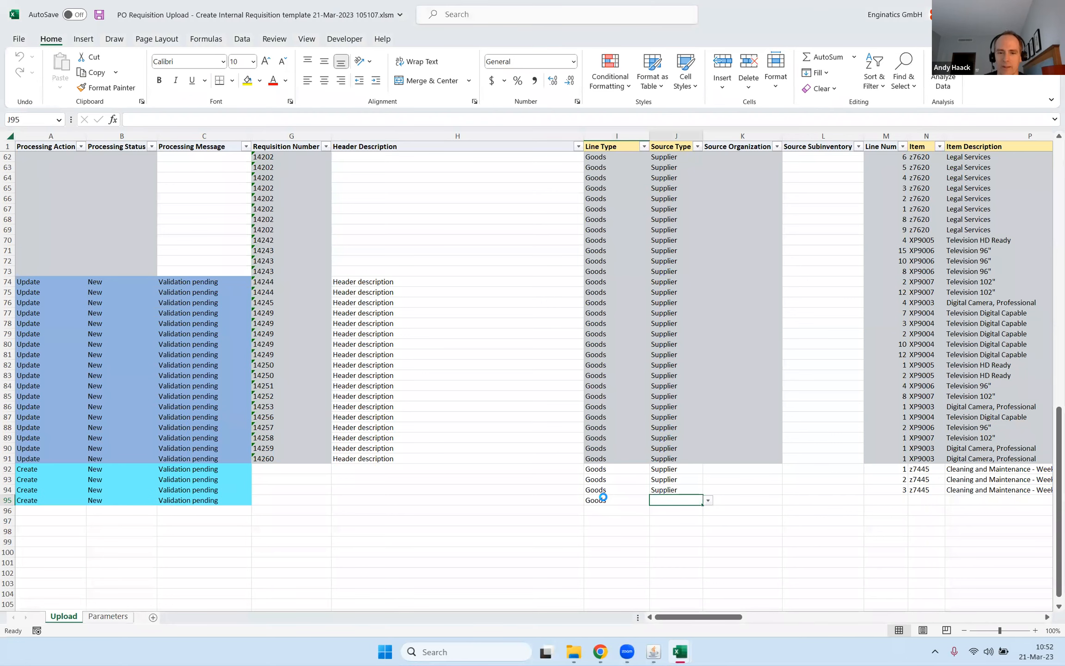
pyautogui.write('s')
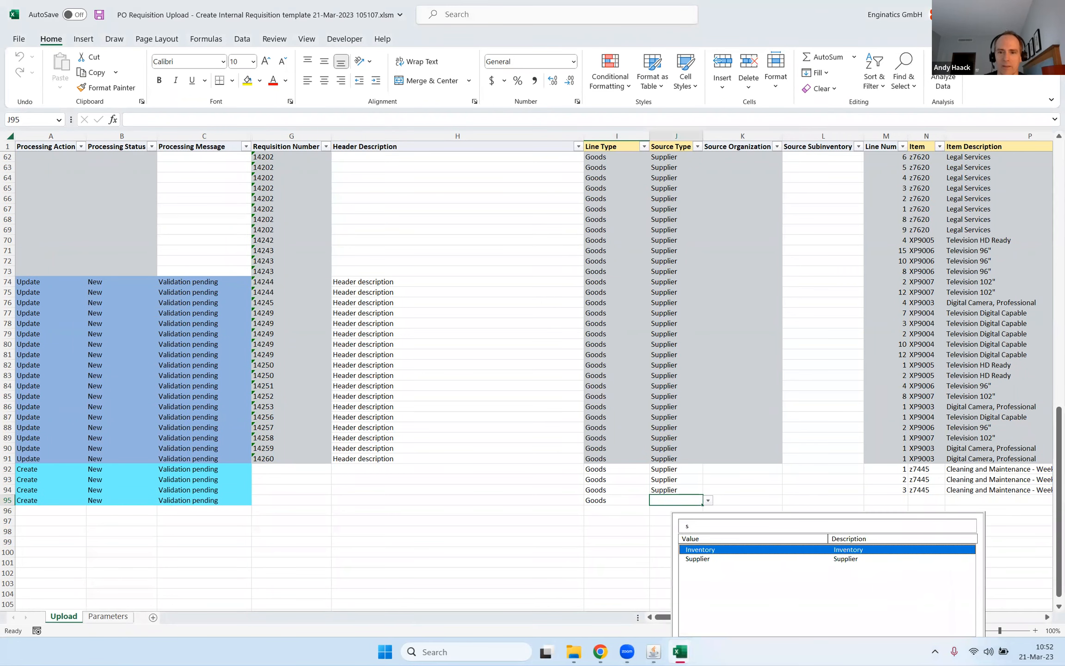
pyautogui.press('Down')
pyautogui.press('Return')
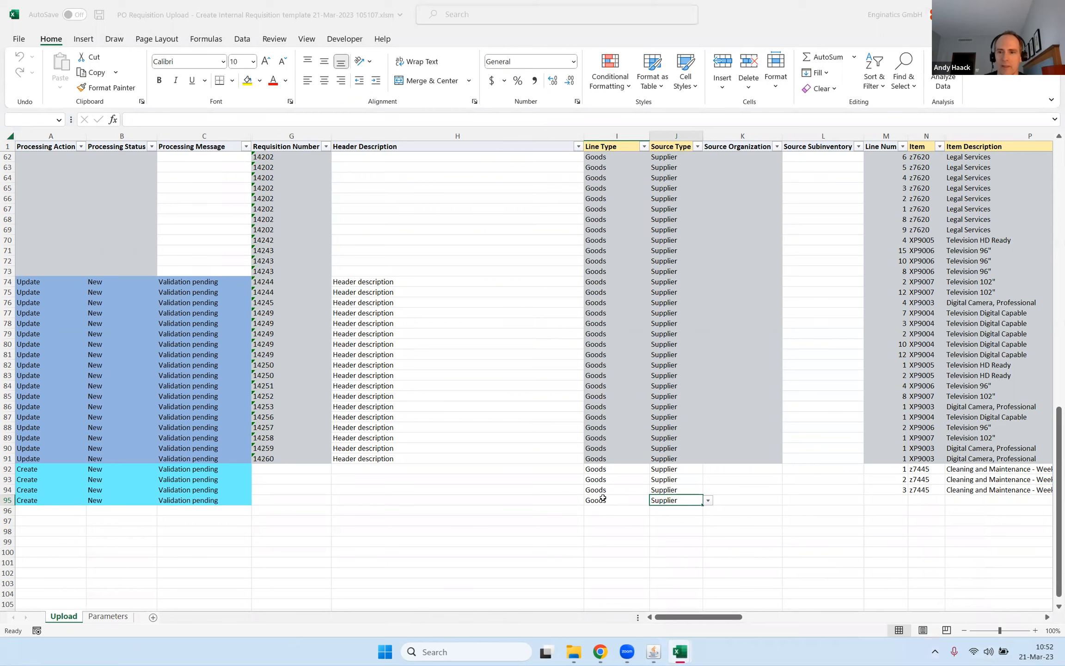
# Look up items starting with f8 and choose item f80000, Sentinal Multimedia, for the row 95 line.
pyautogui.press('Right')
pyautogui.press('Right')
pyautogui.press('Right')
pyautogui.press('Right')
pyautogui.press('Right')
pyautogui.press('Right')
pyautogui.press('Left')
pyautogui.press('Left')
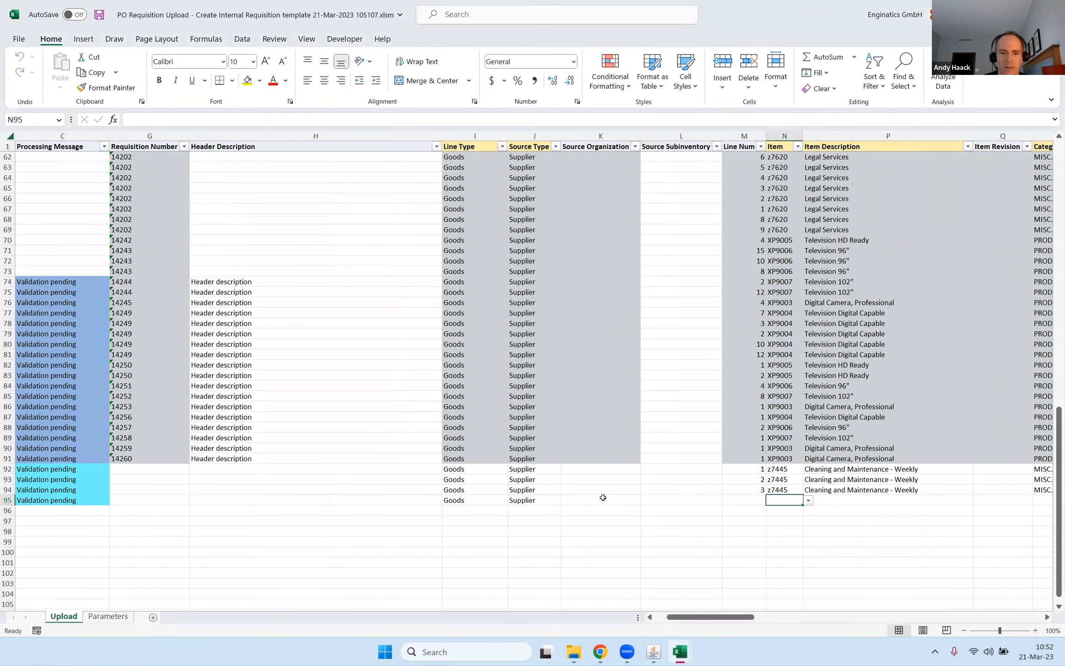
pyautogui.write('f8')
pyautogui.press('Tab')
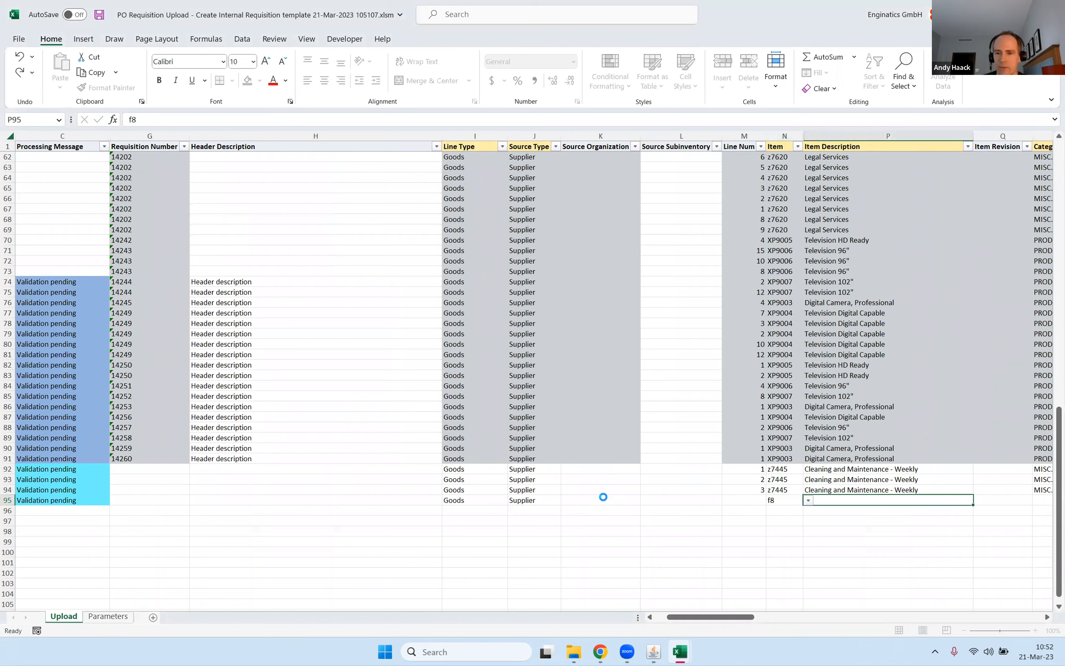
pyautogui.press('Down')
pyautogui.press('Return')
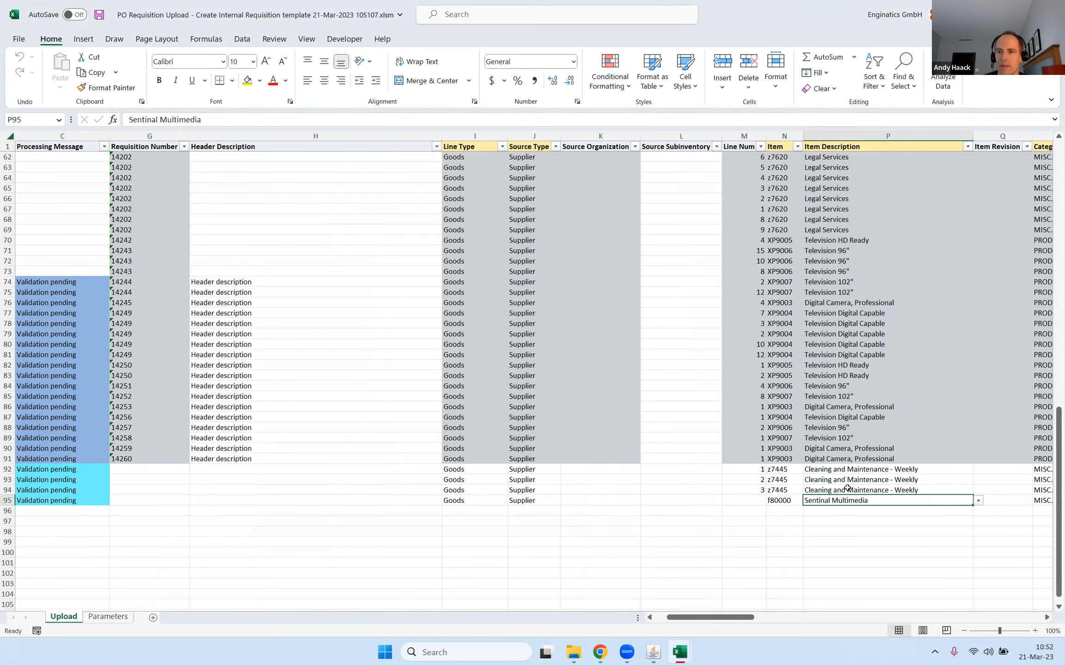
# Enter a quantity of -10 for the new Sentinal Multimedia line in row 95.
pyautogui.press('Right')
pyautogui.press('Right')
pyautogui.press('Right')
pyautogui.press('Right')
pyautogui.press('Left')
pyautogui.press('Left')
pyautogui.press('Right')
pyautogui.press('Right')
pyautogui.press('Right')
pyautogui.press('Right')
pyautogui.press('Left')
pyautogui.press('Left')
pyautogui.press('Left')
pyautogui.press('Left')
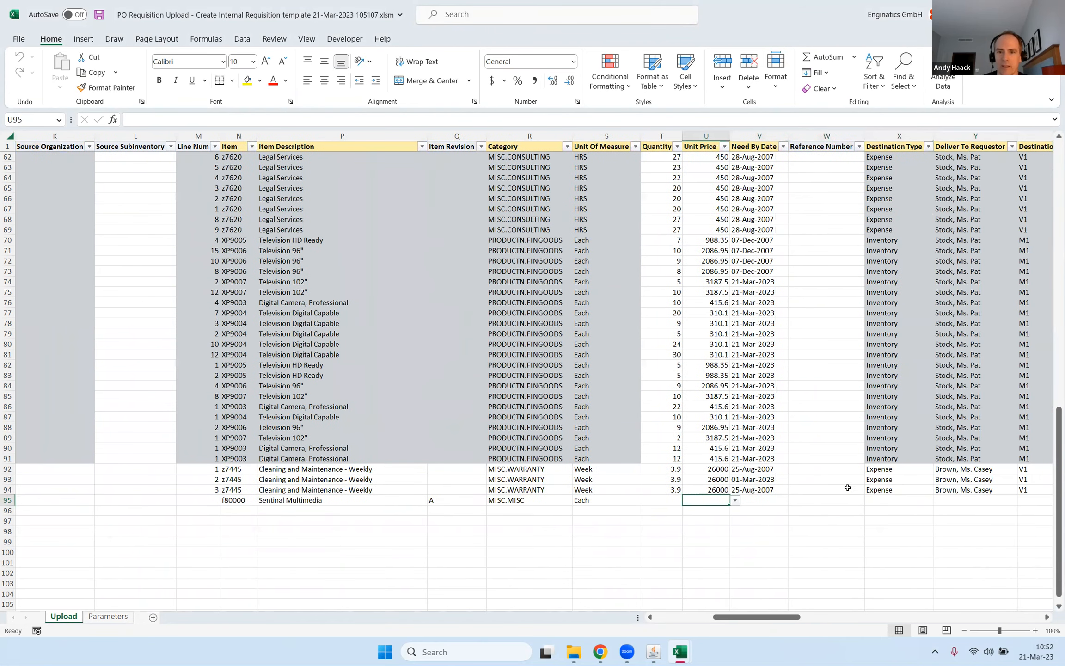
pyautogui.press('Left')
pyautogui.press('Up')
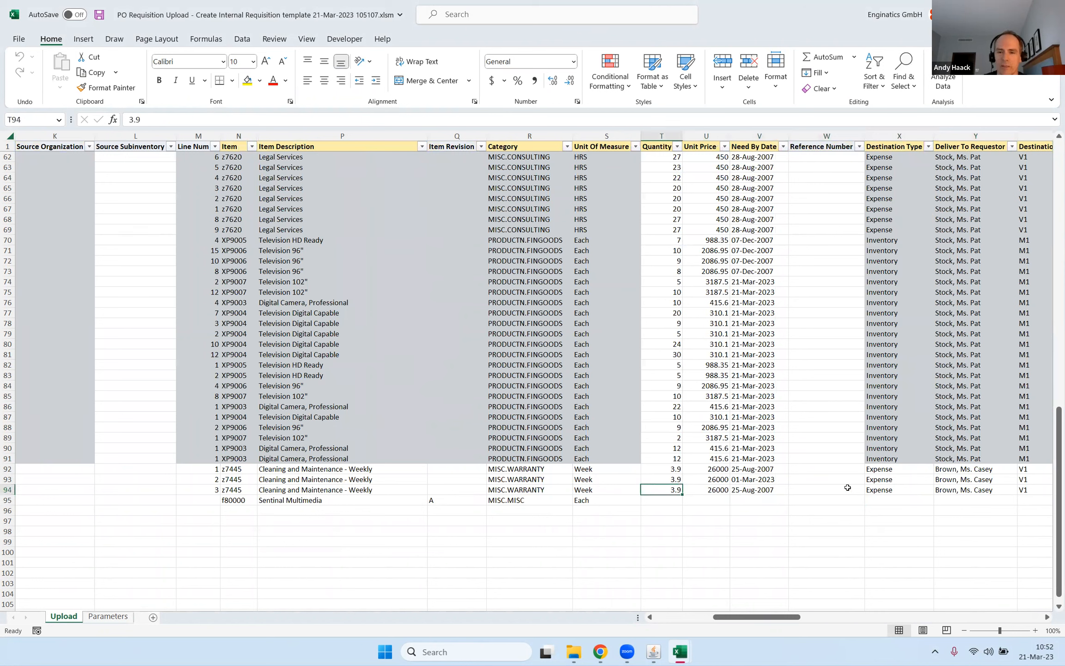
pyautogui.press('Down')
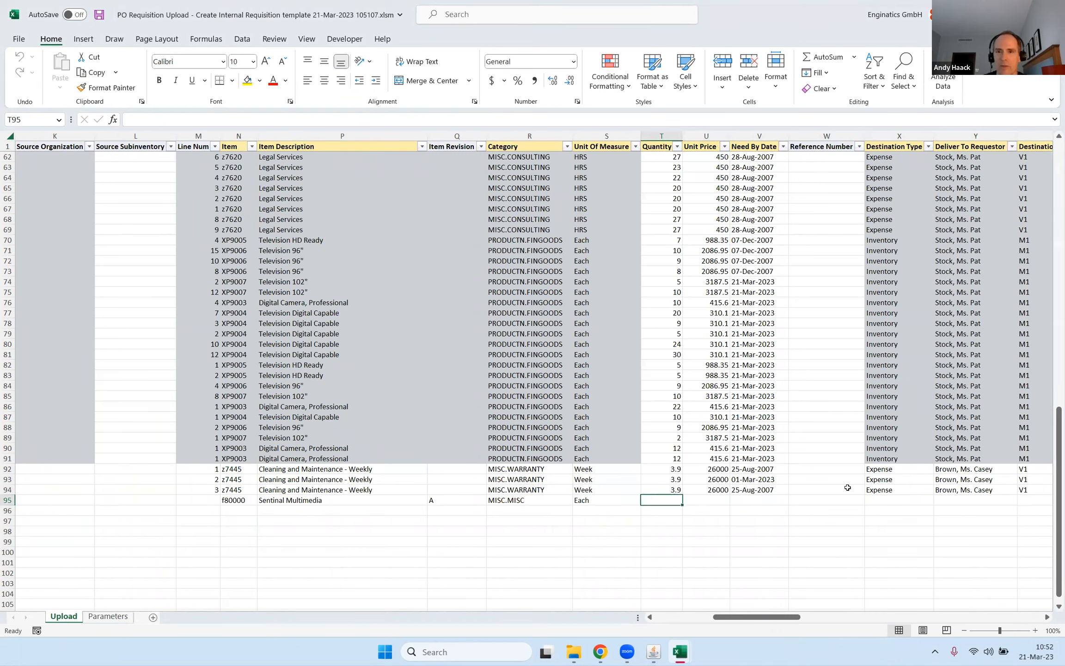
pyautogui.write('-10')
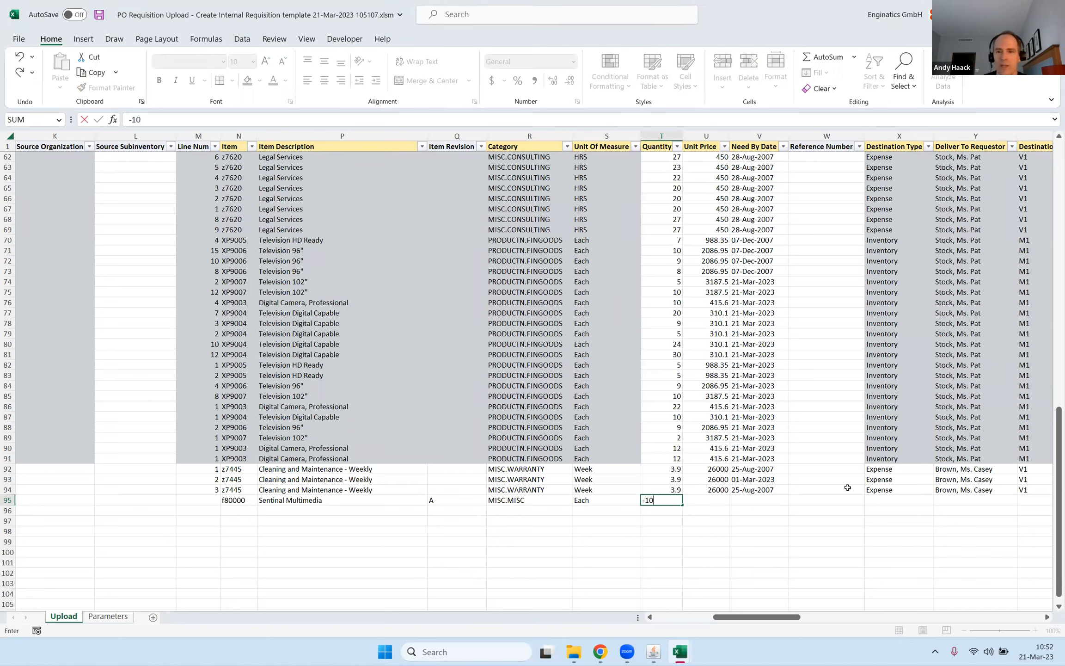
# Change the quantity of the z7445 line in row 94 to -20.
pyautogui.press('Up')
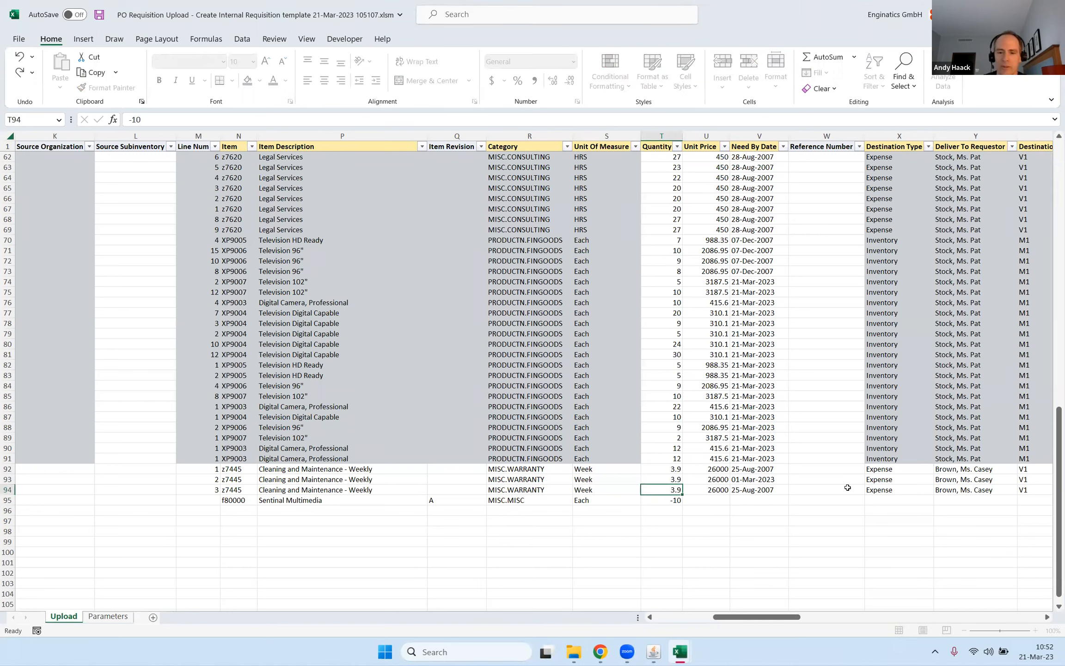
pyautogui.write('-20')
pyautogui.press('Tab')
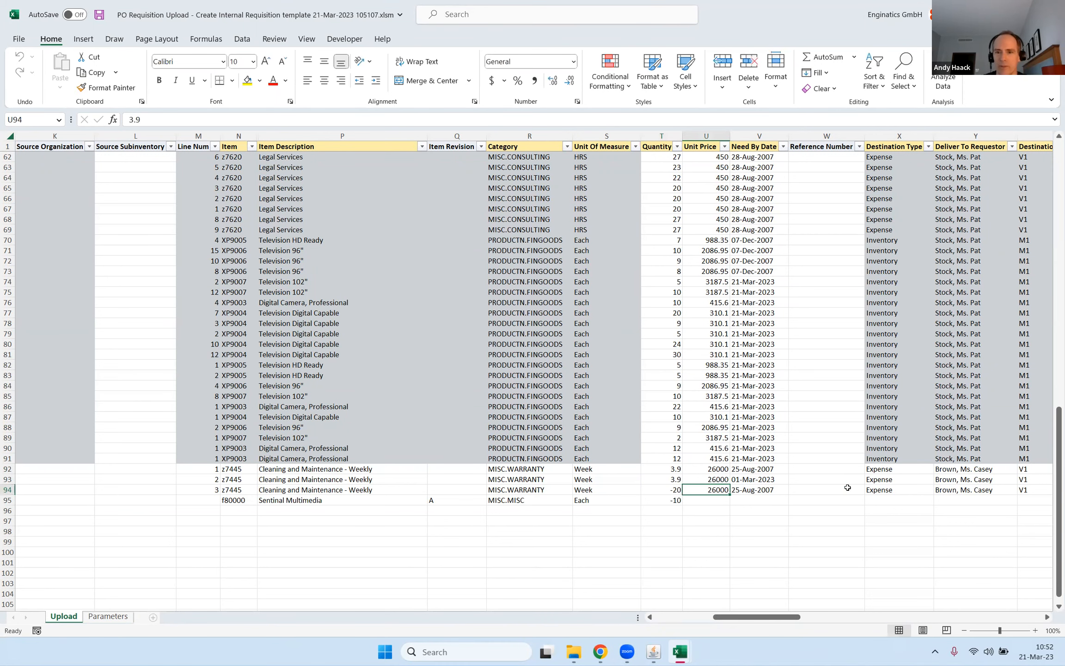
# Enter a unit price of 99.99 and a need-by date of 1 January 2023 on the row 95 line.
pyautogui.press('Down')
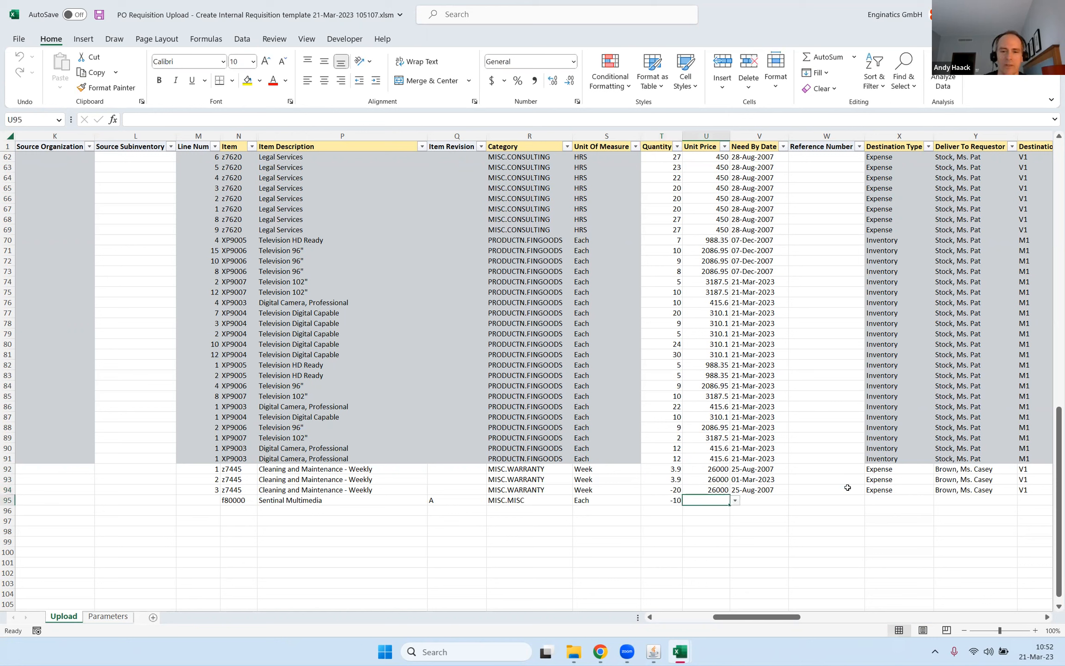
pyautogui.write('99.99')
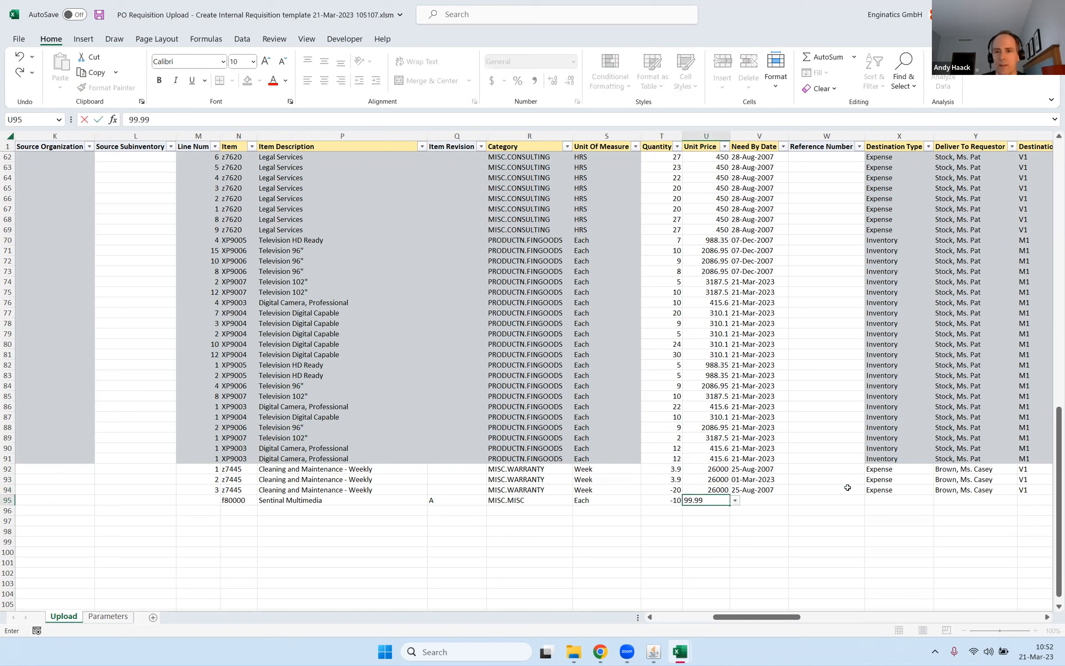
pyautogui.press('Tab')
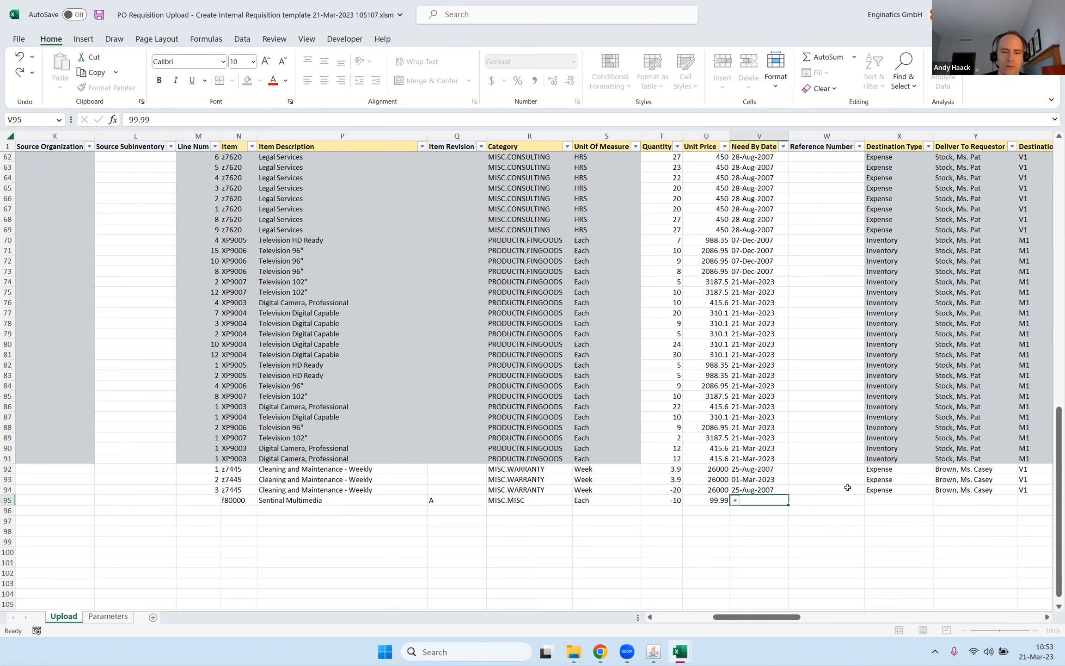
pyautogui.write('1jan23')
pyautogui.press('Tab')
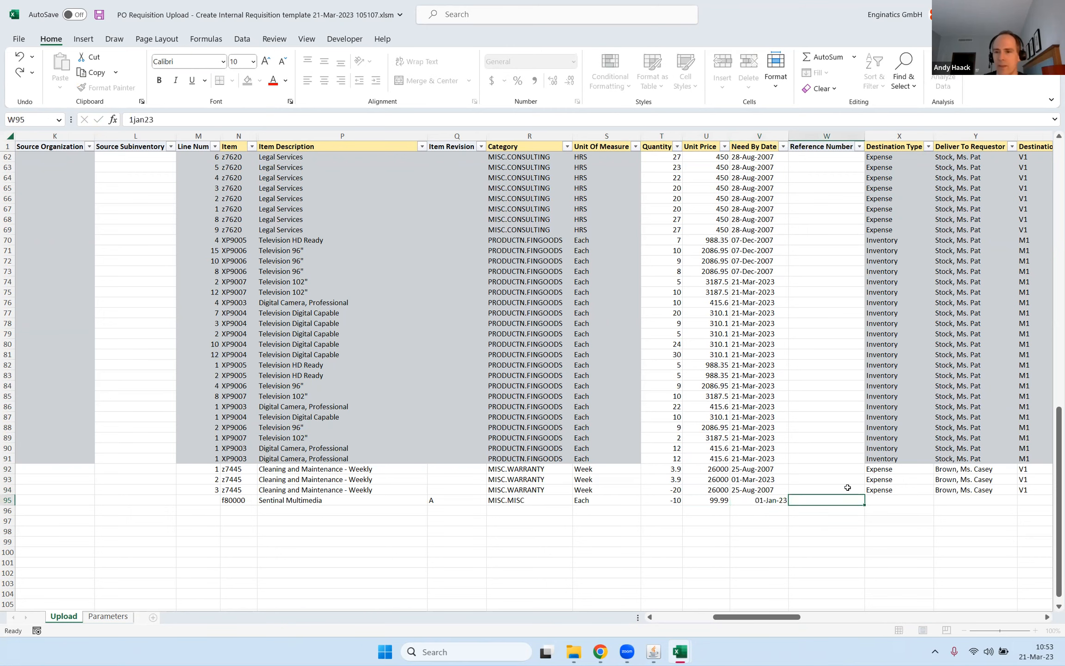
# Copy the destination type, deliver-to requestor and destination organization from row 94 into row 95.
pyautogui.hscroll(3, 847, 487)
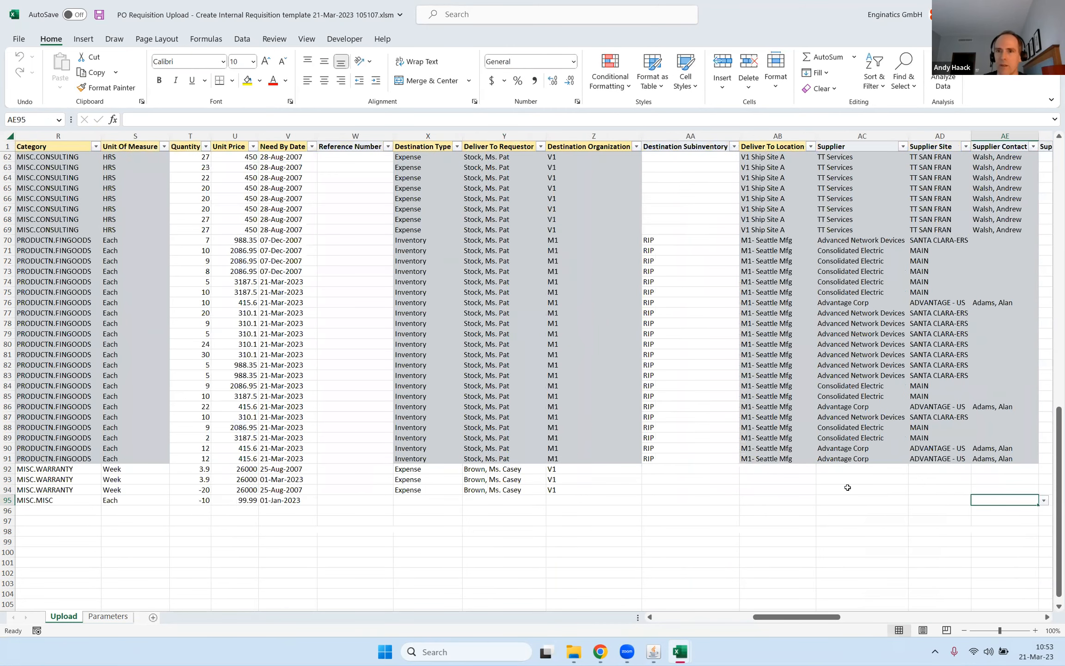
pyautogui.press('Up')
pyautogui.press('Right')
pyautogui.hotkey('shift', 'Right')
pyautogui.hotkey('shift', 'Right')
pyautogui.hotkey('ctrl', 'c')
pyautogui.press('Down')
pyautogui.hotkey('ctrl', 'v')
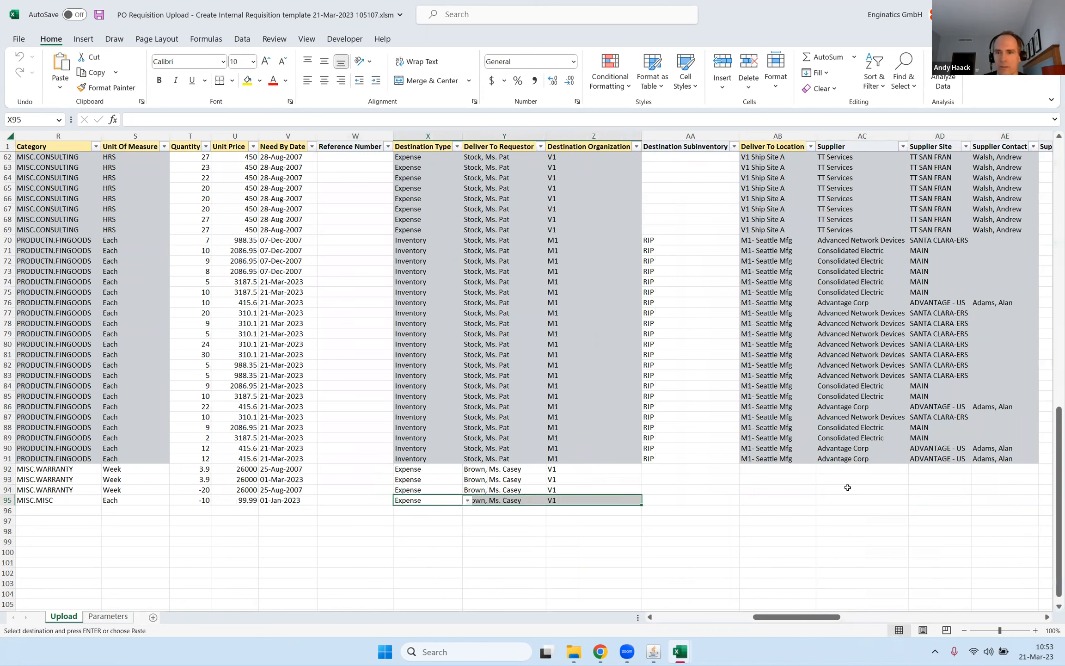
# Choose HR- San Francisco as the deliver-to location of the row 95 line.
pyautogui.press('Right')
pyautogui.press('Right')
pyautogui.press('Right')
pyautogui.press('Right')
pyautogui.press('Right')
pyautogui.press('Left')
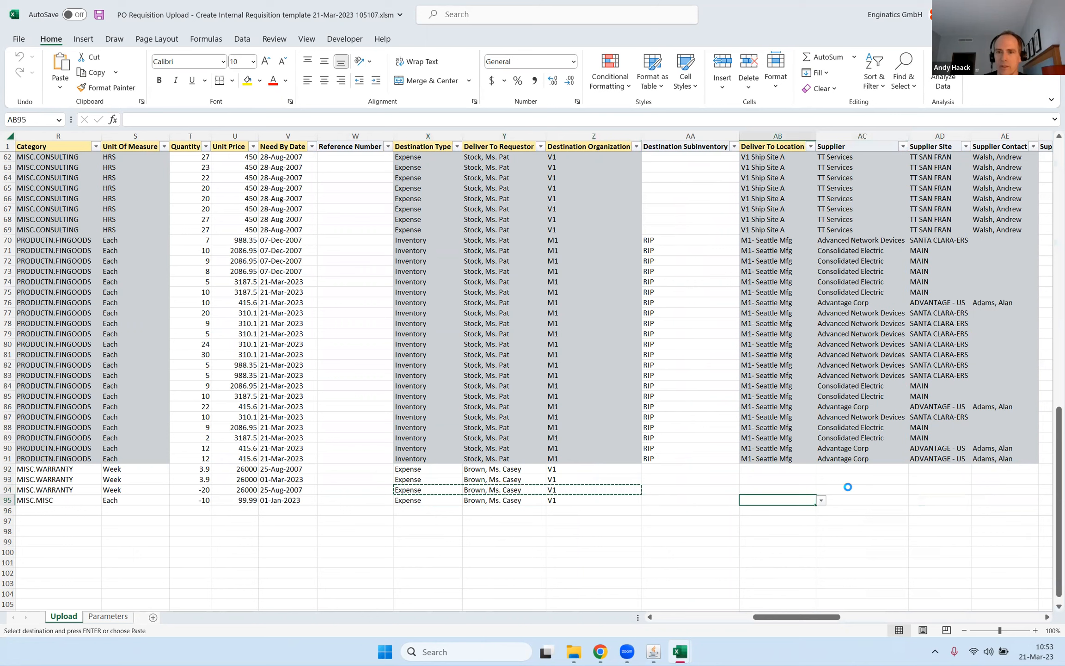
pyautogui.press('Down')
pyautogui.press('Return')
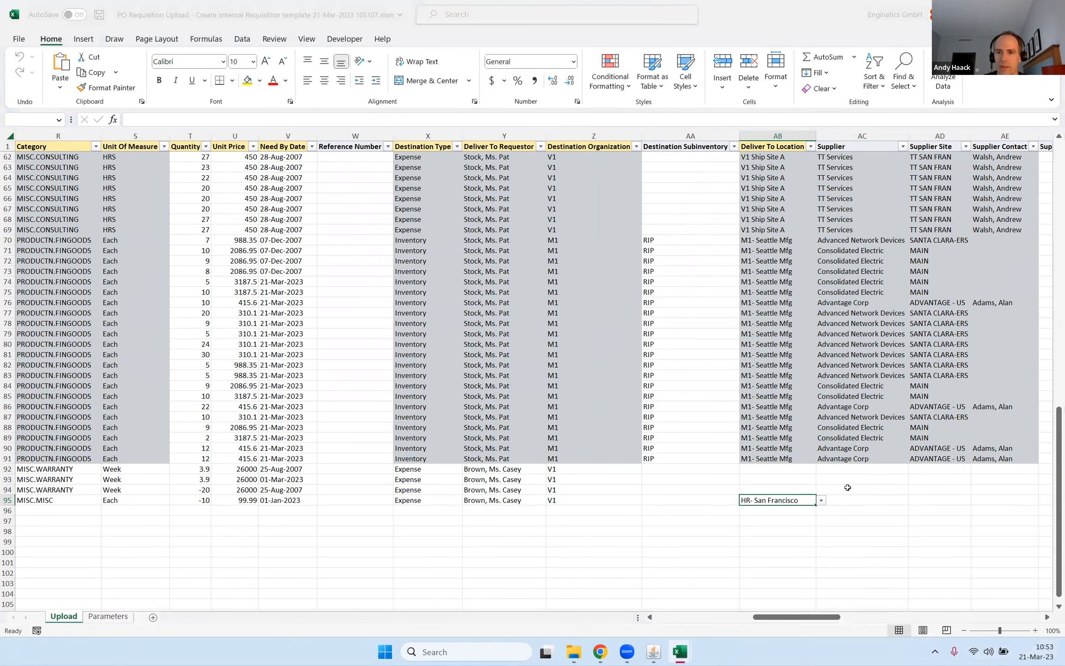
# Copy the M1- Seattle Mfg deliver-to locations from AB89:AB91 into the new lines in AB92:AB94.
pyautogui.press('Right')
pyautogui.press('Up')
pyautogui.press('Up')
pyautogui.press('Up')
pyautogui.press('Up')
pyautogui.press('Up')
pyautogui.press('Up')
pyautogui.press('Up')
pyautogui.press('Left')
pyautogui.press('Left')
pyautogui.press('Down')
pyautogui.press('Right')
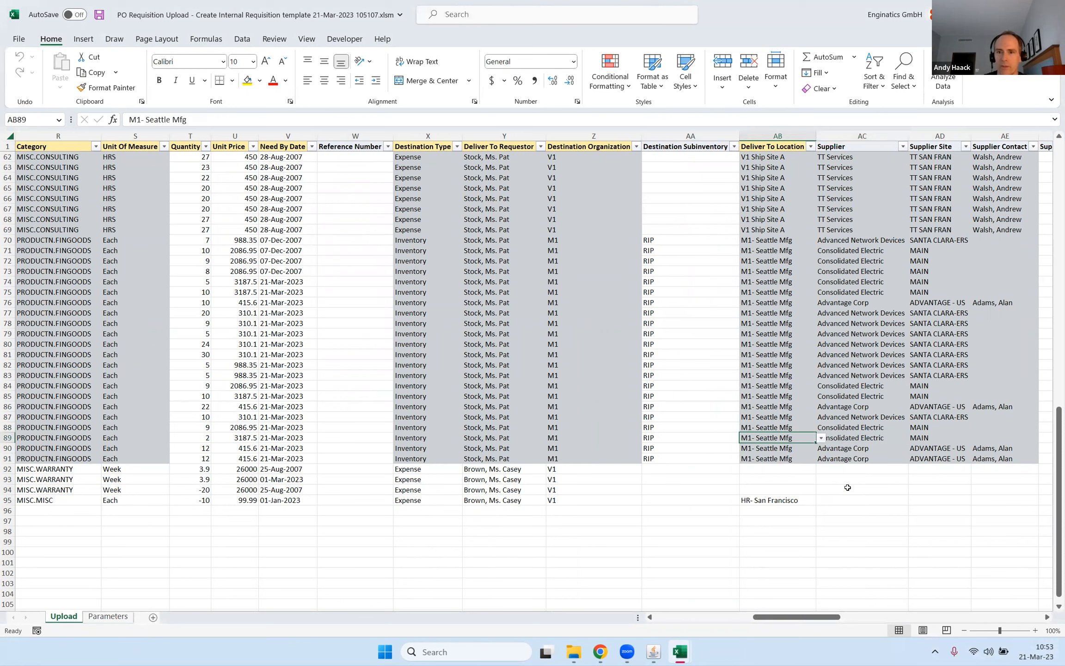
pyautogui.hotkey('shift', 'Down')
pyautogui.hotkey('shift', 'Down')
pyautogui.hotkey('ctrl', 'c')
pyautogui.press('Down')
pyautogui.press('Down')
pyautogui.press('Down')
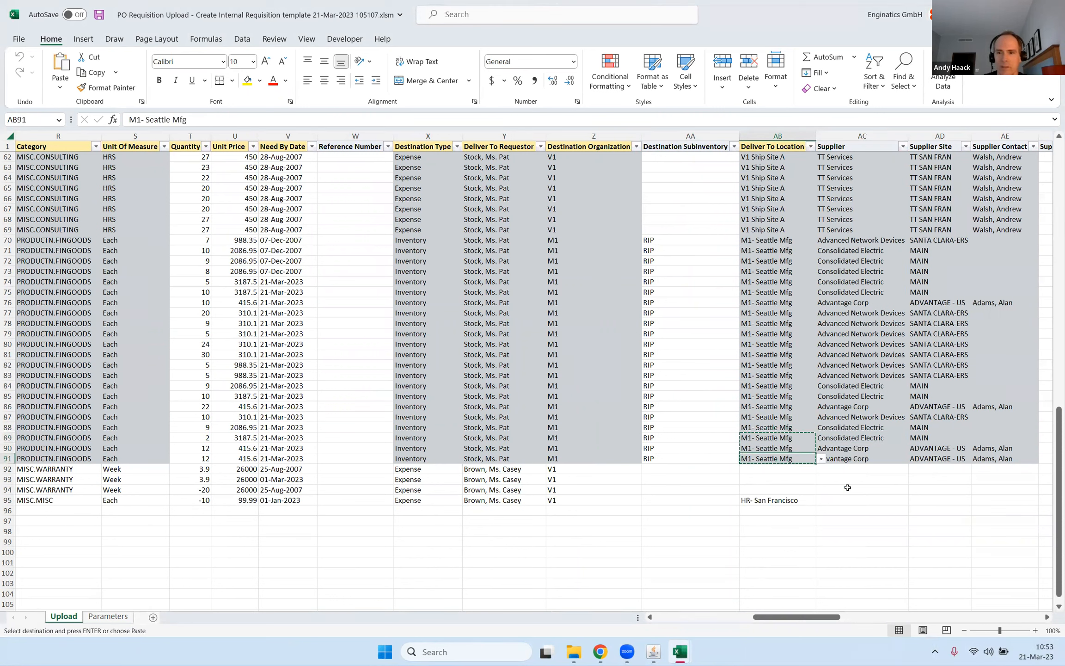
pyautogui.hotkey('ctrl', 'v')
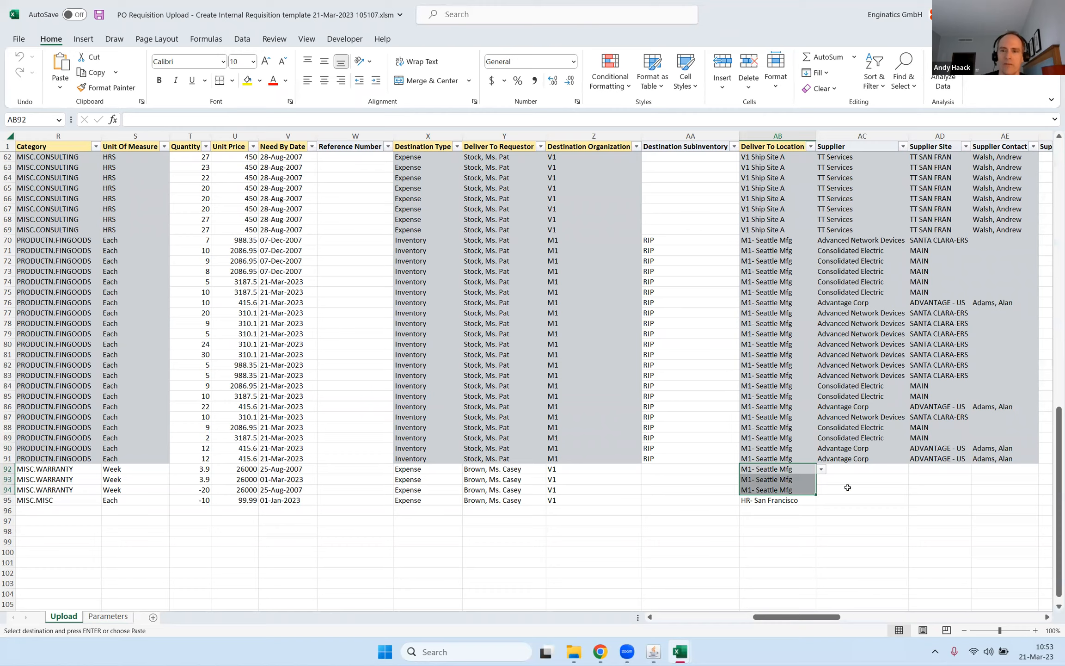
# Return to the processing columns and save the upload workbook with the updated and new requisition lines.
pyautogui.press('Home')
pyautogui.press('Up')
pyautogui.press('Up')
pyautogui.press('Up')
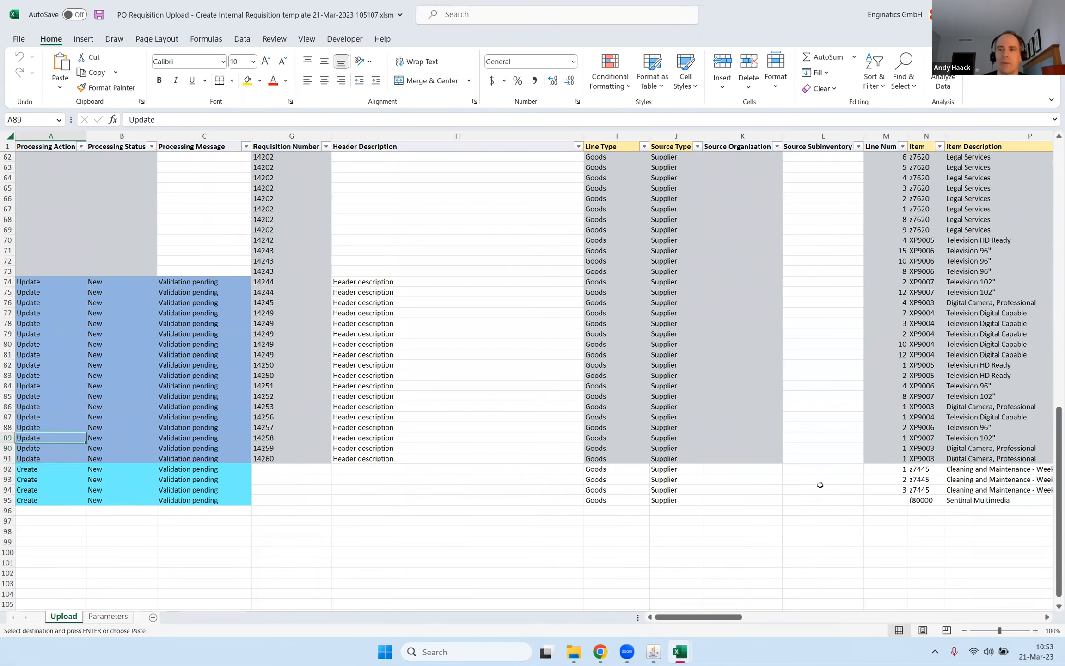
pyautogui.hotkey('ctrl', 's')
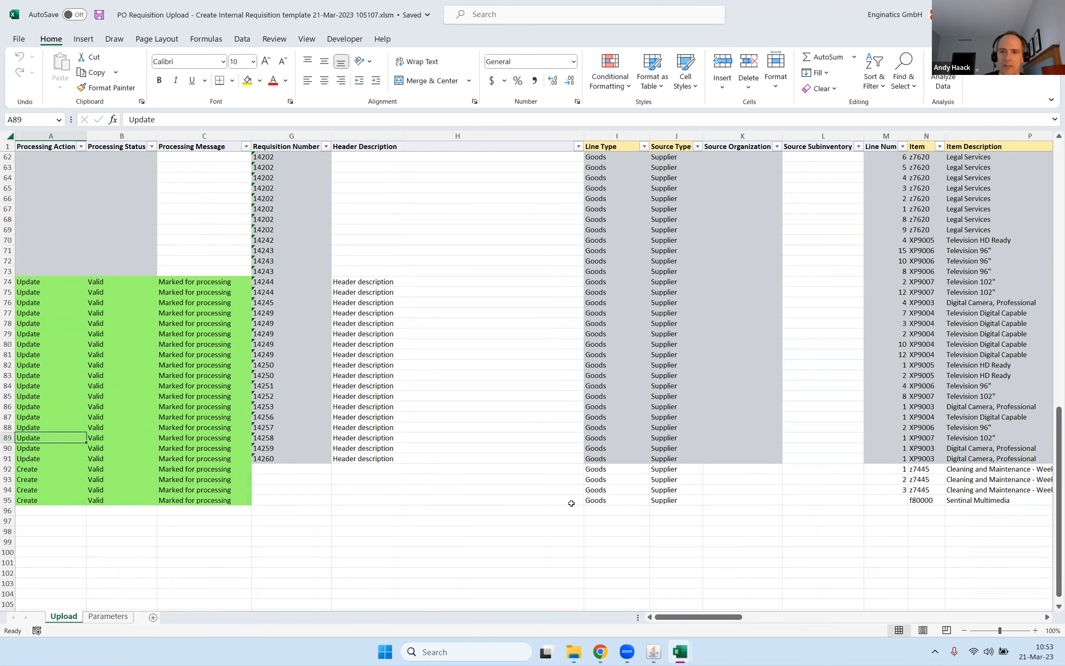
# Clear the required line type in I95 and inspect the line's processing message in C95.
pyautogui.click(604, 501)
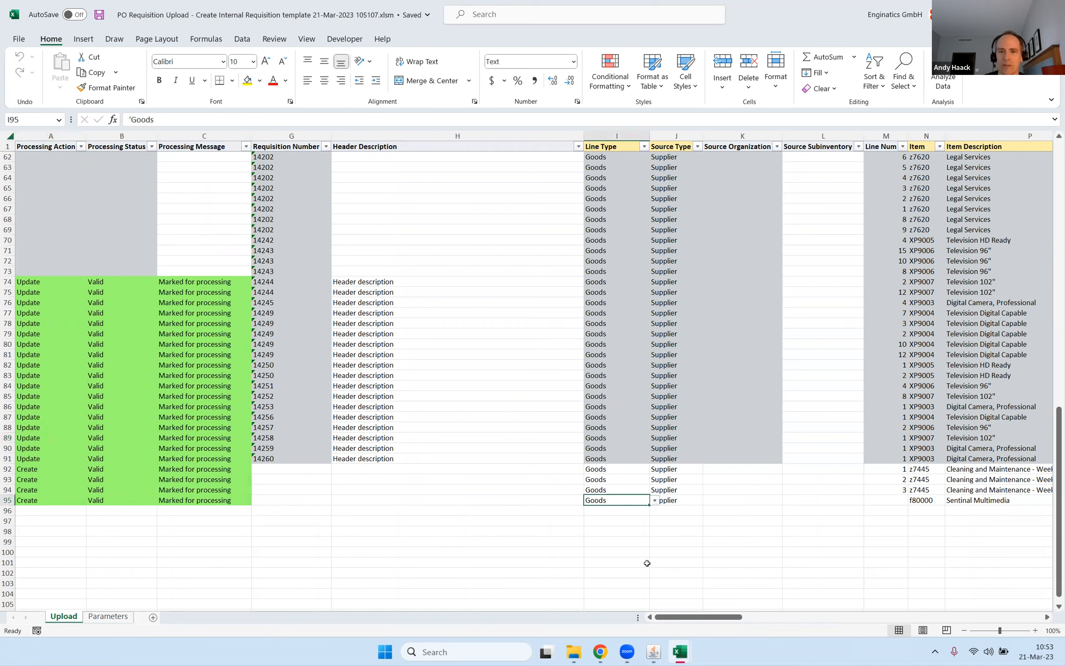
pyautogui.press('BackSpace')
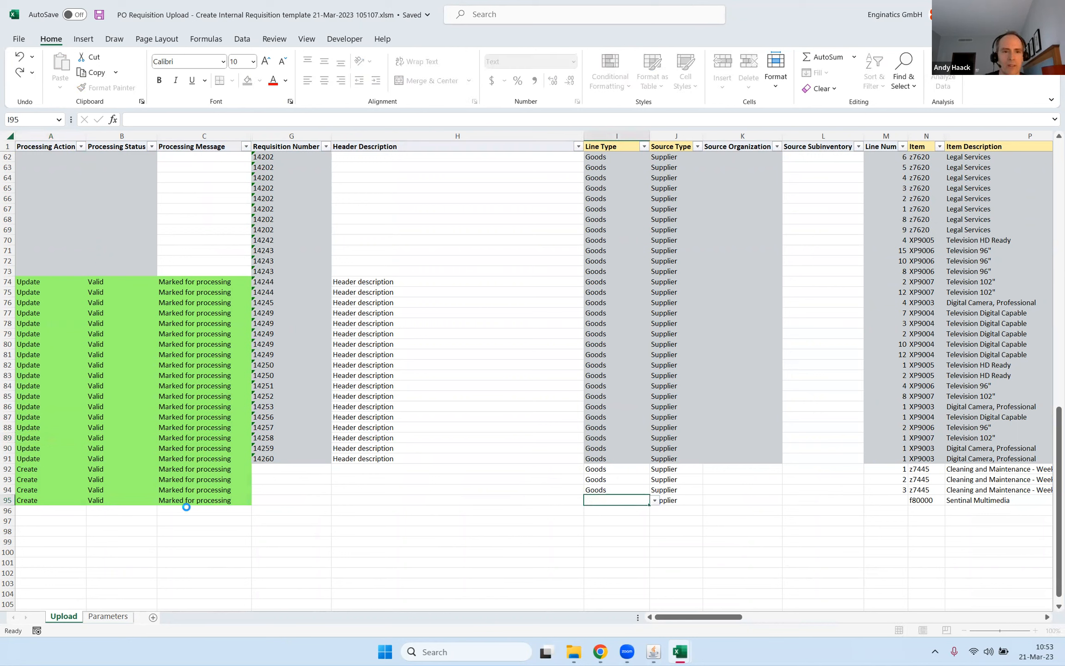
pyautogui.click(185, 500)
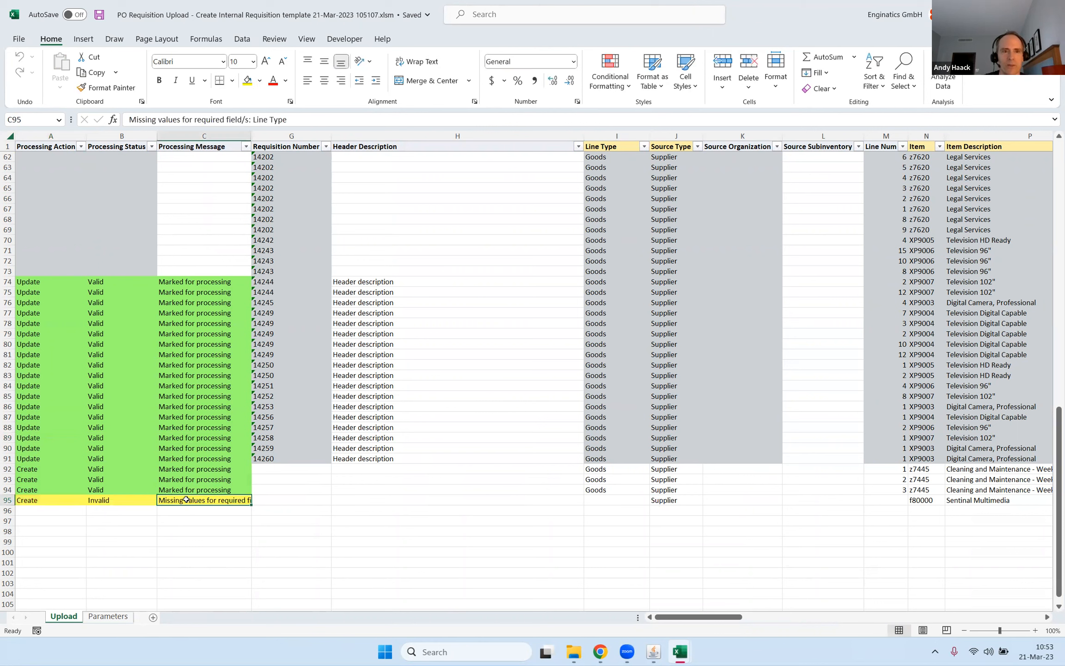
# Enter Goods again as the line type in I95.
pyautogui.doubleClick(597, 500)
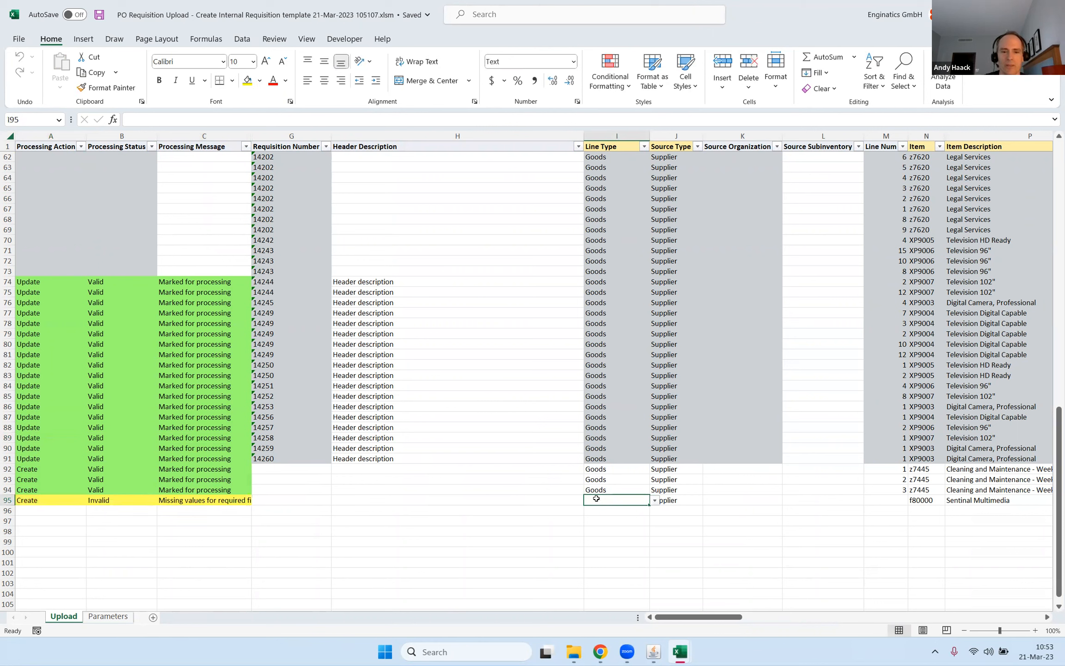
pyautogui.write('Goods')
pyautogui.press('Tab')
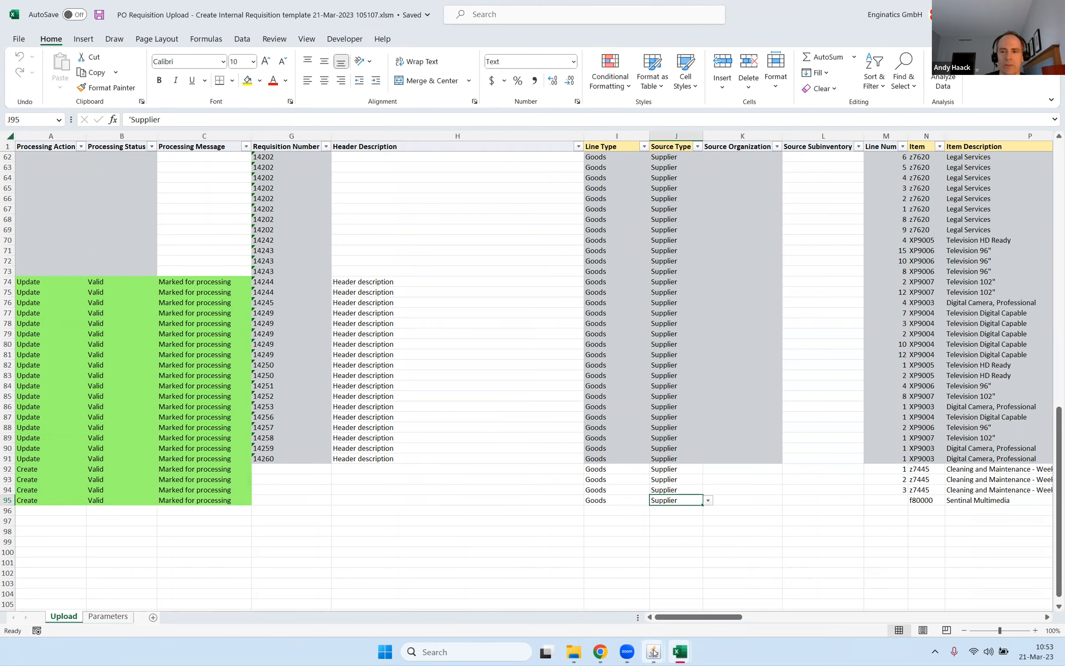
# Switch to Oracle Applications and upload PO Requisition Upload - Create Internal Requisition template 21-Mar-2023 105107.xlsm through the Blitz Report form, closing the upload page.
pyautogui.moveTo(654, 652)
pyautogui.click(683, 578)
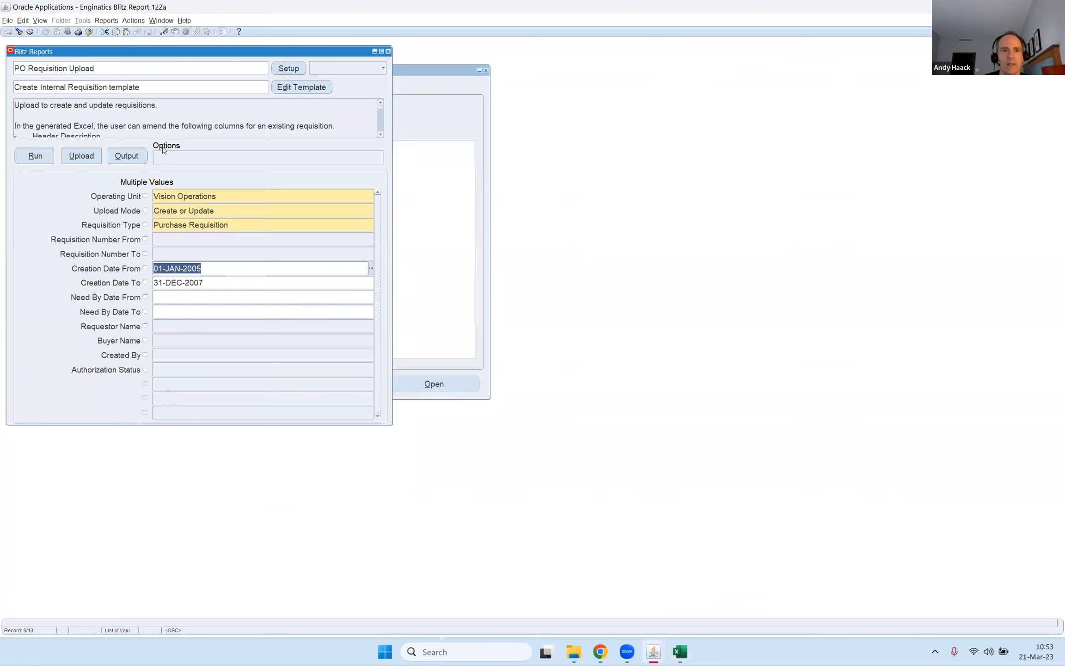
pyautogui.click(78, 159)
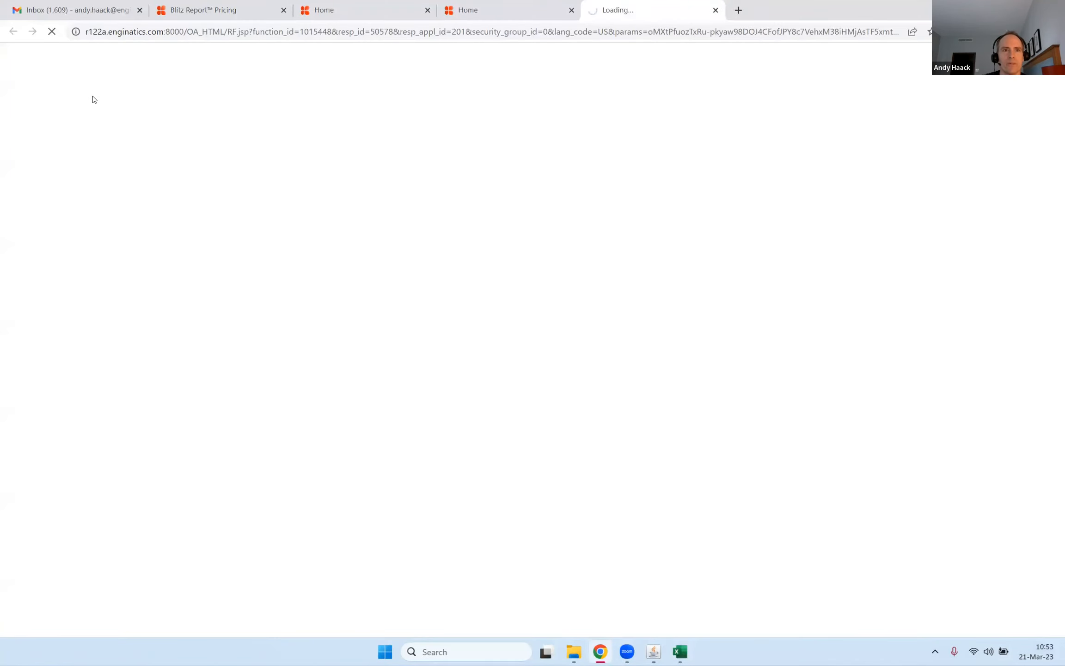
pyautogui.click(98, 117)
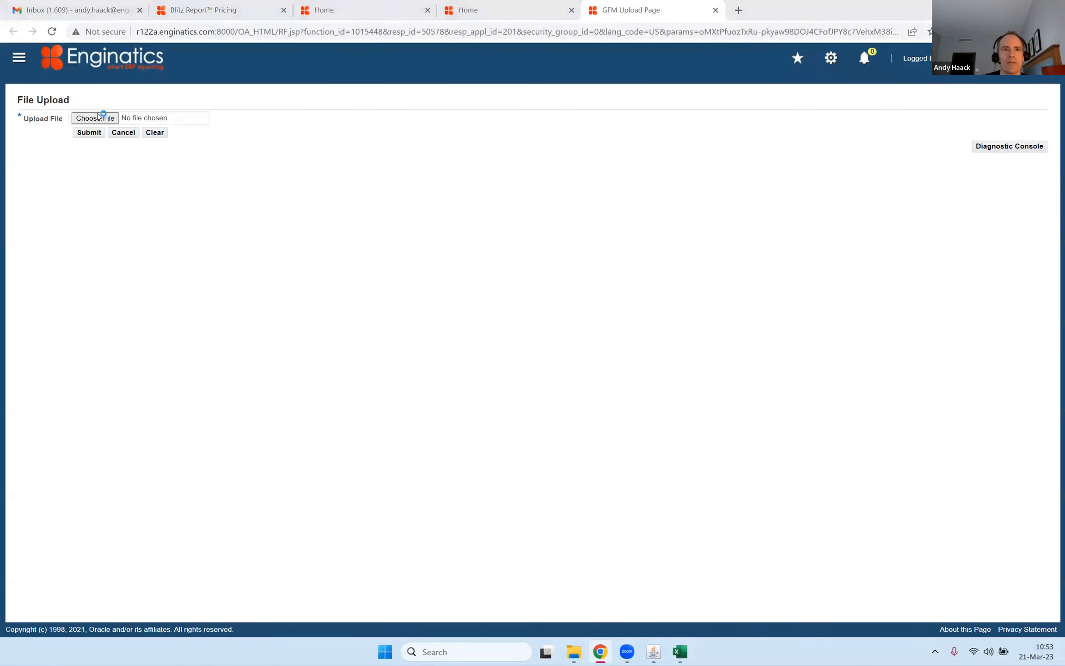
pyautogui.click(293, 108)
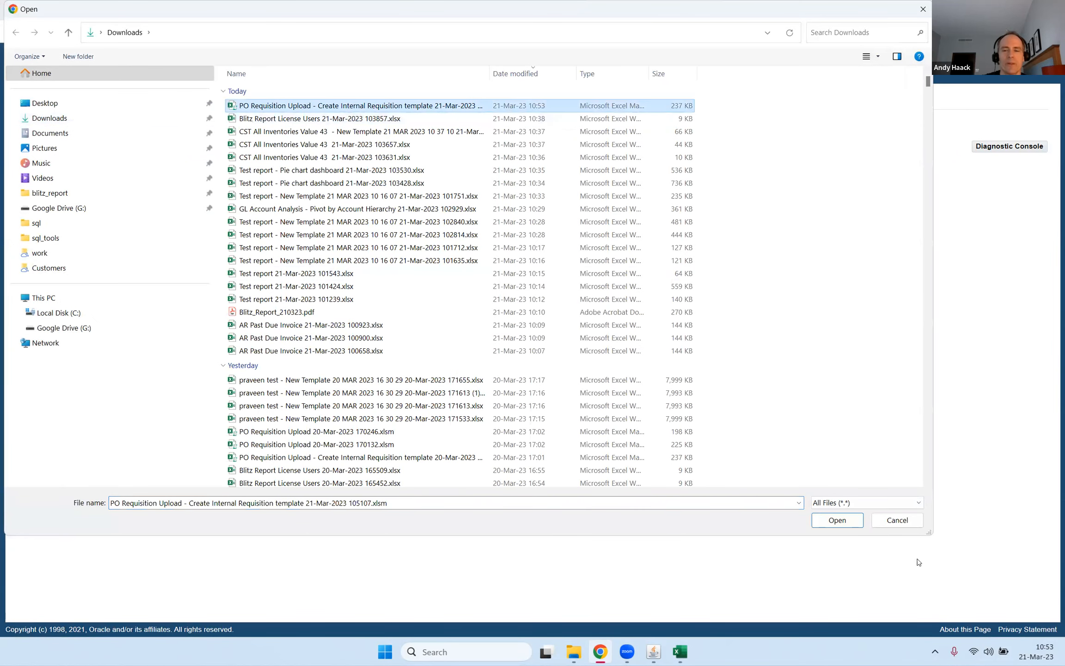
pyautogui.click(837, 520)
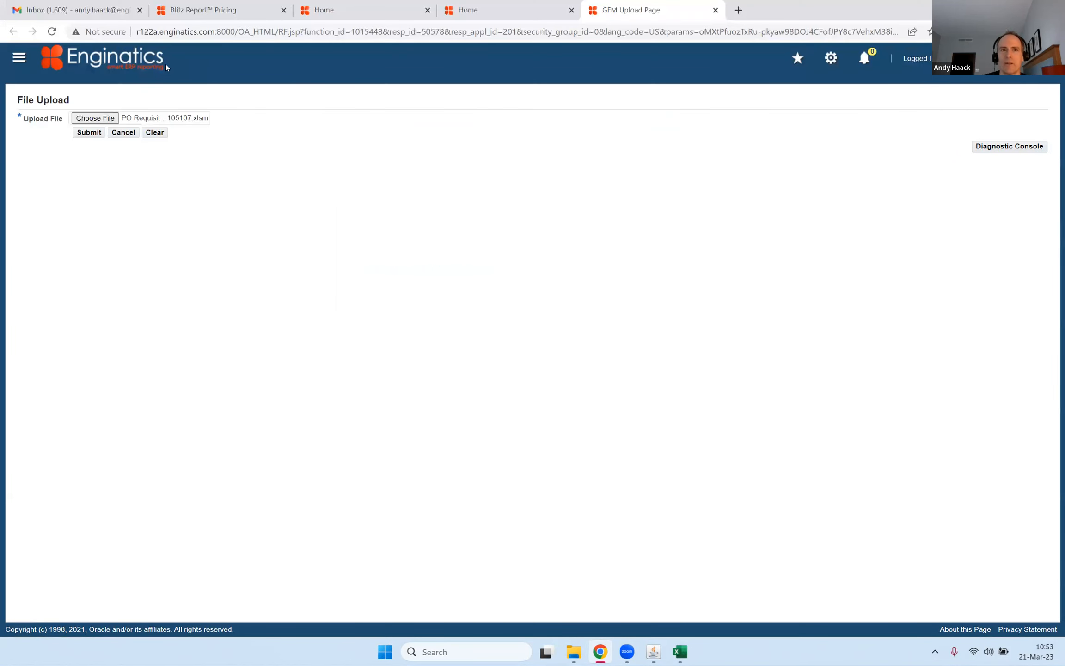
pyautogui.click(90, 133)
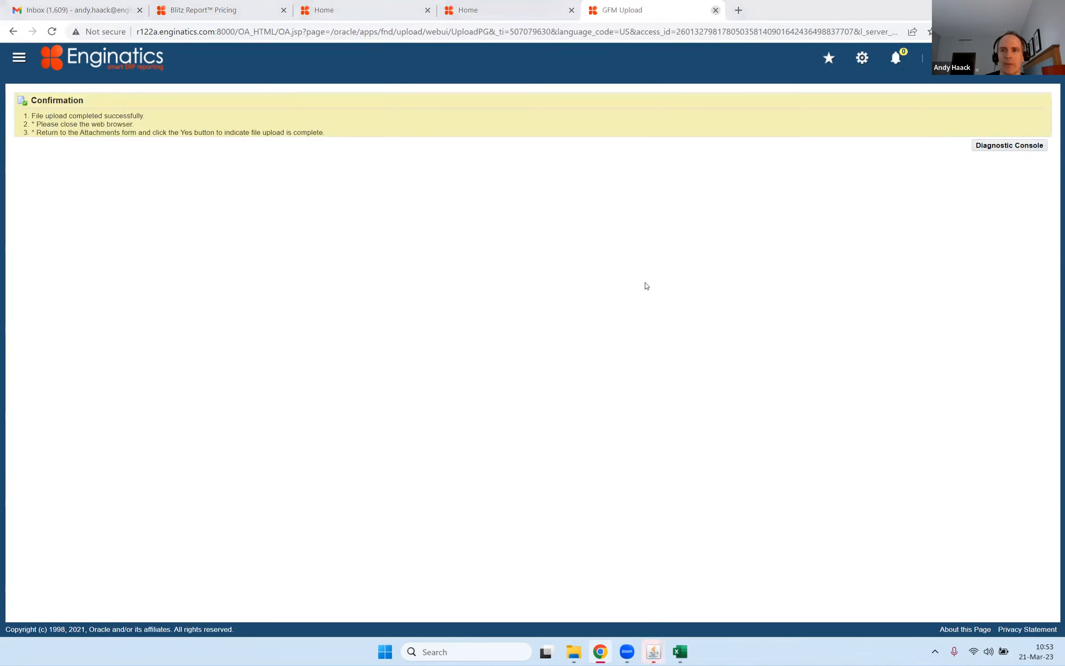
pyautogui.hotkey('ctrl', 'w')
# Open the upload result workbook in Excel and read the processing message of the first line in C2.
pyautogui.moveTo(681, 653)
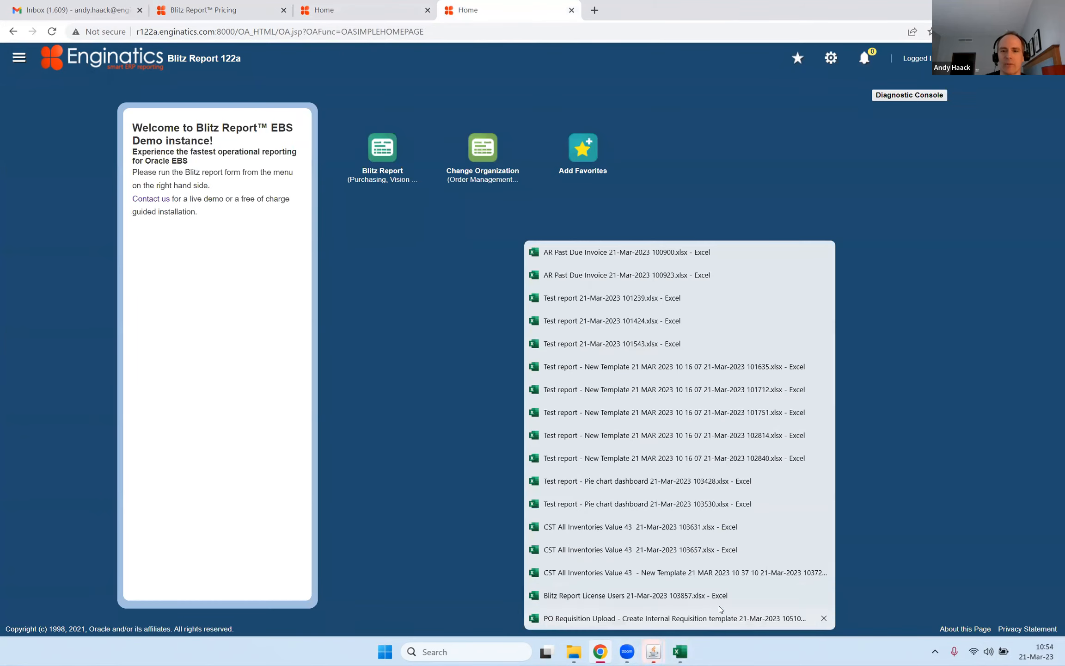
pyautogui.click(701, 584)
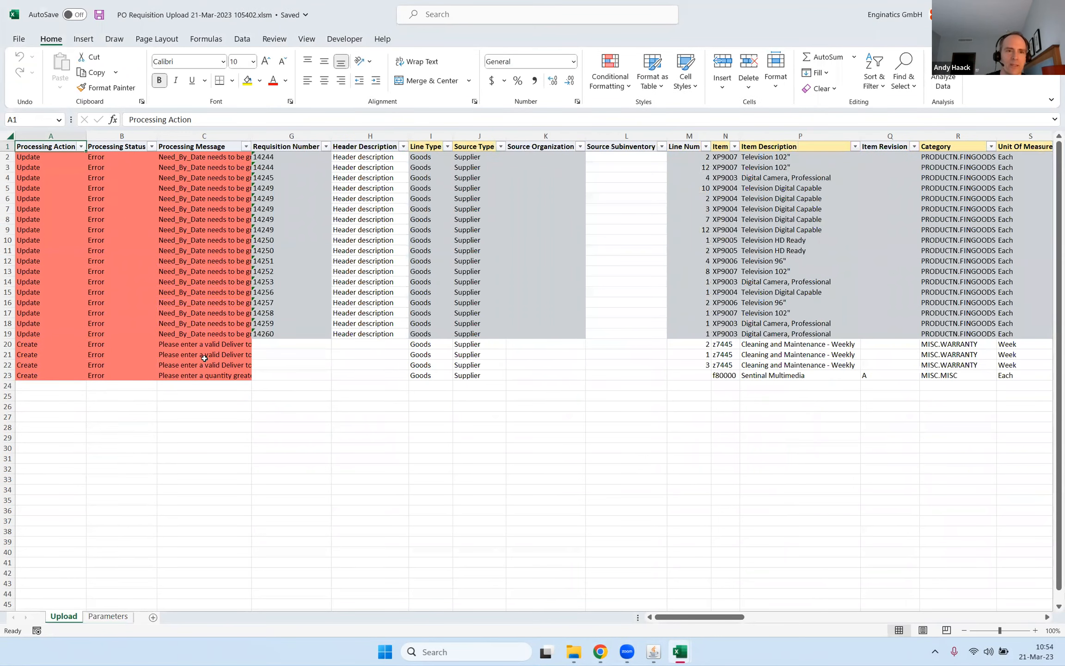
pyautogui.doubleClick(206, 157)
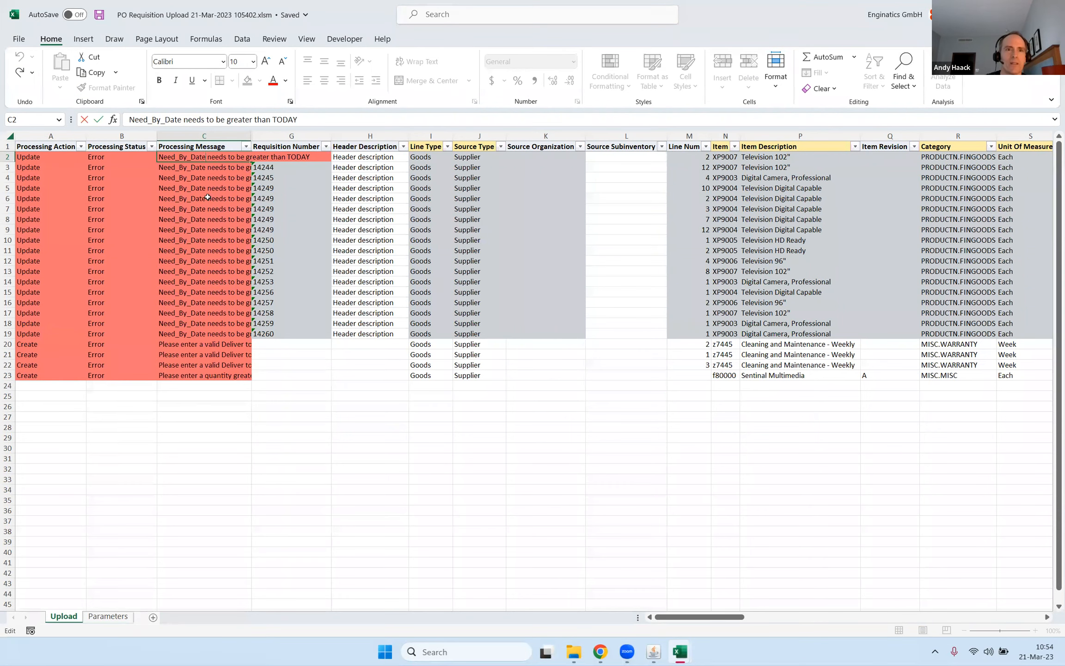
pyautogui.press('Escape')
# Set the need by date of the first requisition line in V2 to 23-Mar-2023.
pyautogui.press('Right')
pyautogui.press('Right')
pyautogui.press('Right')
pyautogui.press('Right')
pyautogui.press('Right')
pyautogui.press('Right')
pyautogui.press('Right')
pyautogui.press('Right')
pyautogui.press('Right')
pyautogui.press('Right')
pyautogui.press('Right')
pyautogui.press('Right')
pyautogui.press('Right')
pyautogui.press('Right')
pyautogui.press('Right')
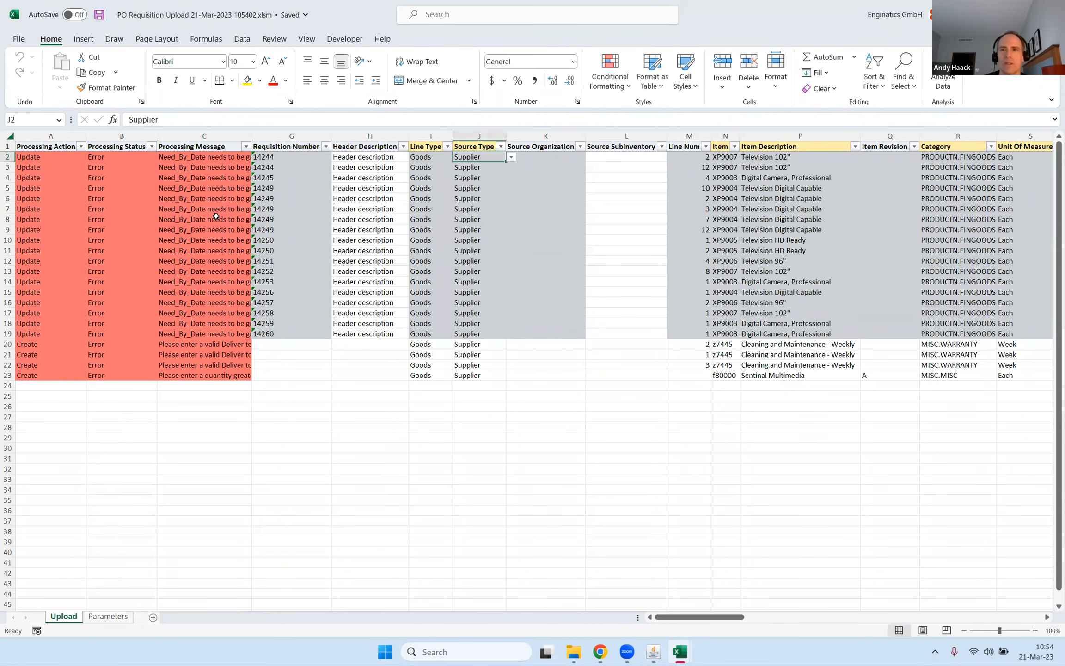
pyautogui.press('Right')
pyautogui.press('Right')
pyautogui.press('Left')
pyautogui.press('Left')
pyautogui.press('Left')
pyautogui.press('Right')
pyautogui.press('Right')
pyautogui.press('Right')
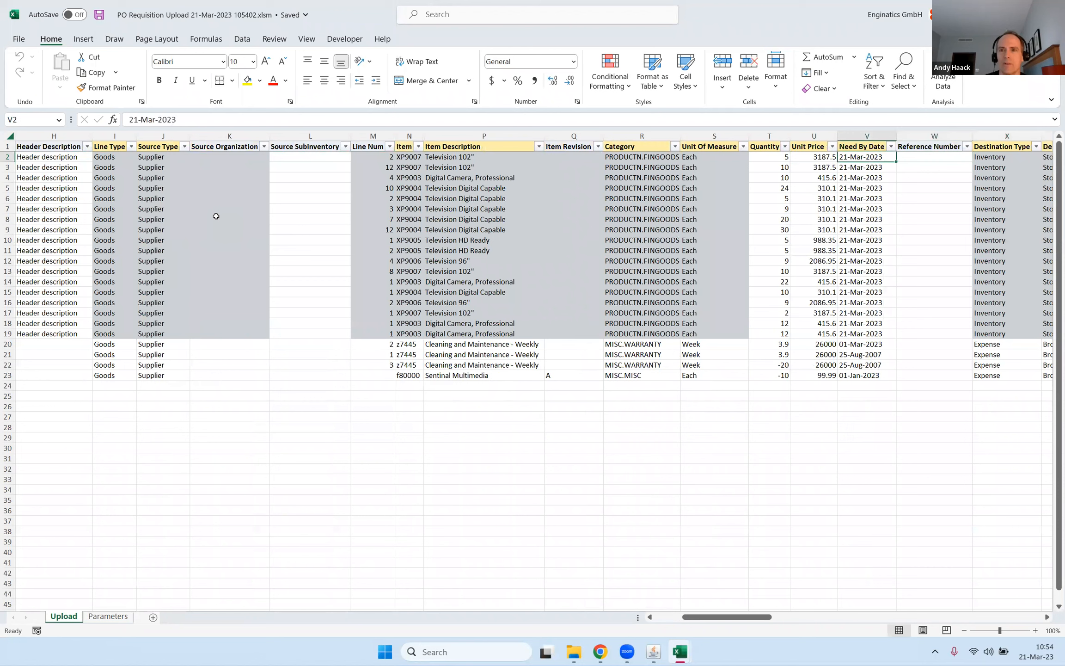
pyautogui.press('Left')
pyautogui.press('Left')
pyautogui.write('23ma')
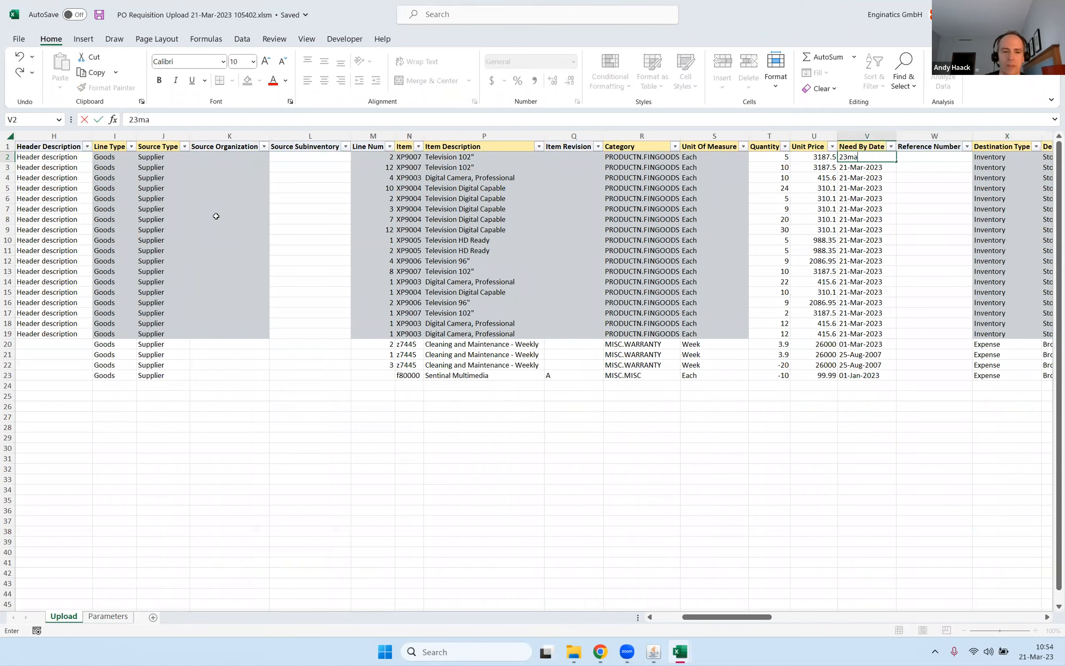
pyautogui.press('Tab')
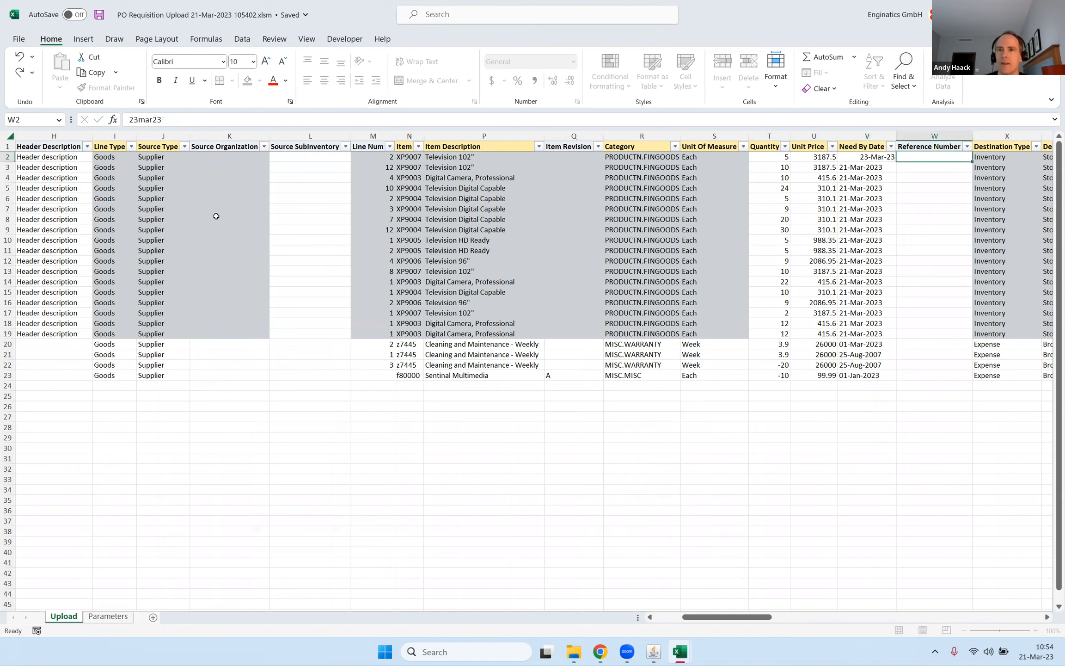
pyautogui.press('Left')
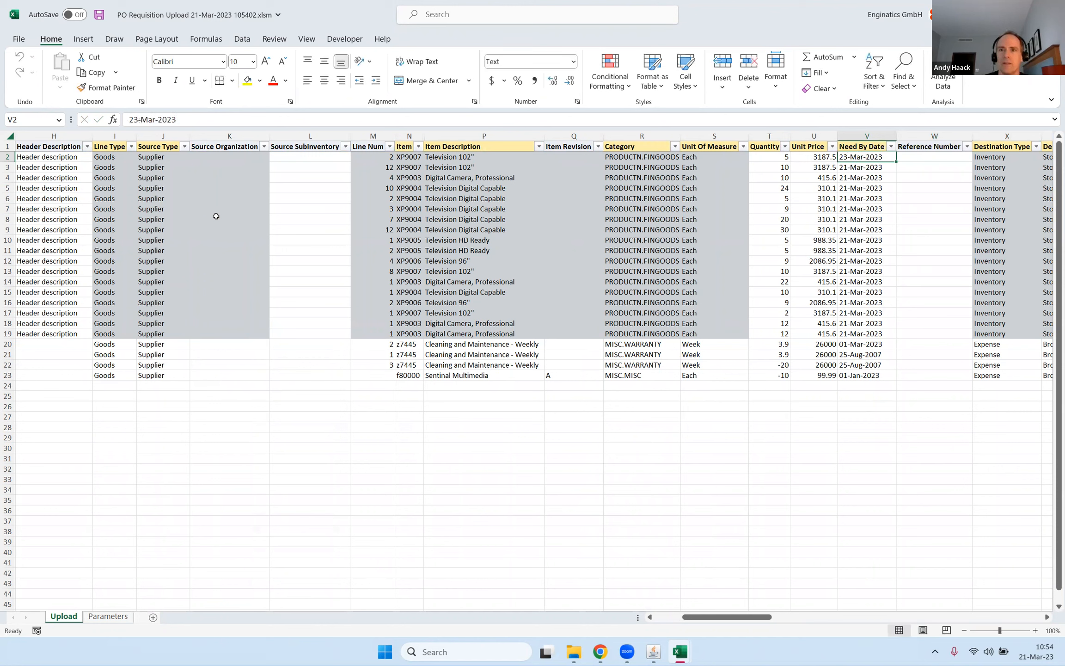
# Copy the need by date from V2 into all other update lines in V3:V19.
pyautogui.hotkey('ctrl', 'c')
pyautogui.hotkey('shift', 'Down')
pyautogui.hotkey('shift', 'Down')
pyautogui.hotkey('shift', 'Down')
pyautogui.hotkey('shift', 'Down')
pyautogui.hotkey('shift', 'Down')
pyautogui.hotkey('shift', 'Down')
pyautogui.hotkey('shift', 'Down')
pyautogui.hotkey('shift', 'Down')
pyautogui.hotkey('shift', 'Down')
pyautogui.hotkey('shift', 'Down')
pyautogui.hotkey('shift', 'Down')
pyautogui.hotkey('shift', 'Down')
pyautogui.hotkey('shift', 'Down')
pyautogui.hotkey('shift', 'Down')
pyautogui.hotkey('shift', 'Down')
pyautogui.hotkey('shift', 'Down')
pyautogui.hotkey('shift', 'Down')
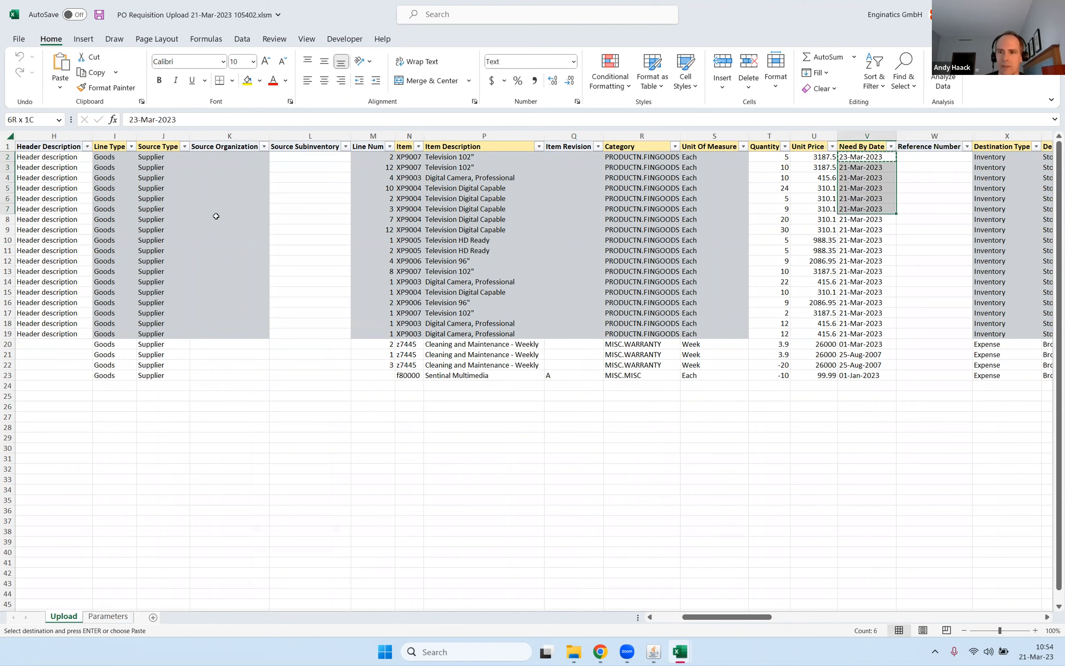
pyautogui.hotkey('ctrl', 'v')
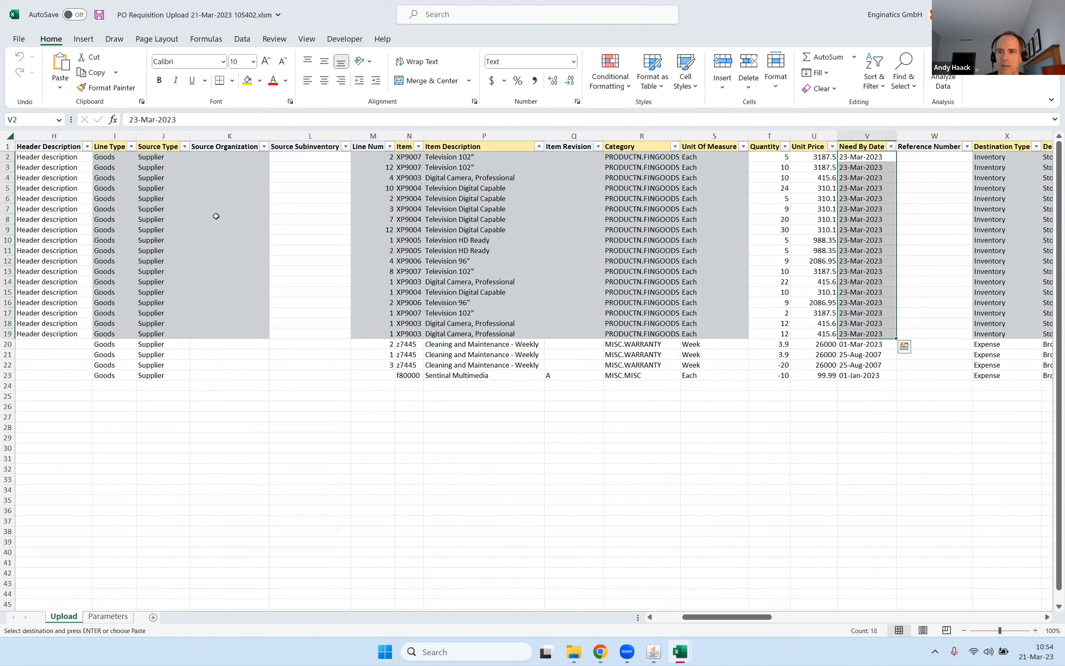
# Return to the processing columns and read the error messages of the new lines in C20 and C23.
pyautogui.click(492, 337)
pyautogui.press('Home')
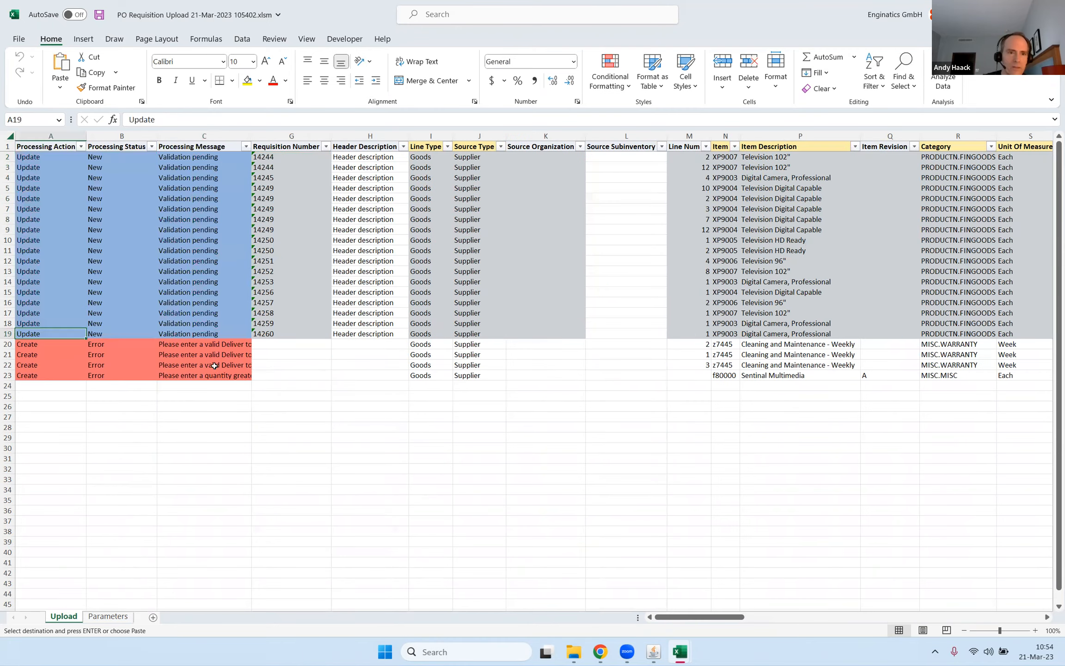
pyautogui.click(180, 345)
pyautogui.doubleClick(180, 345)
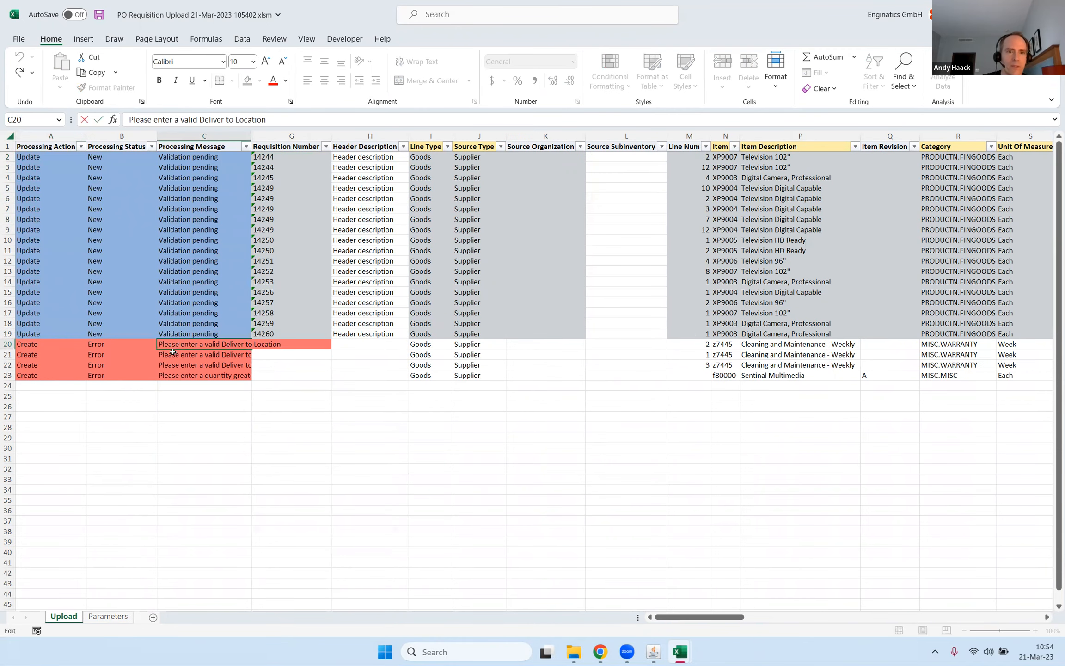
pyautogui.click(172, 352)
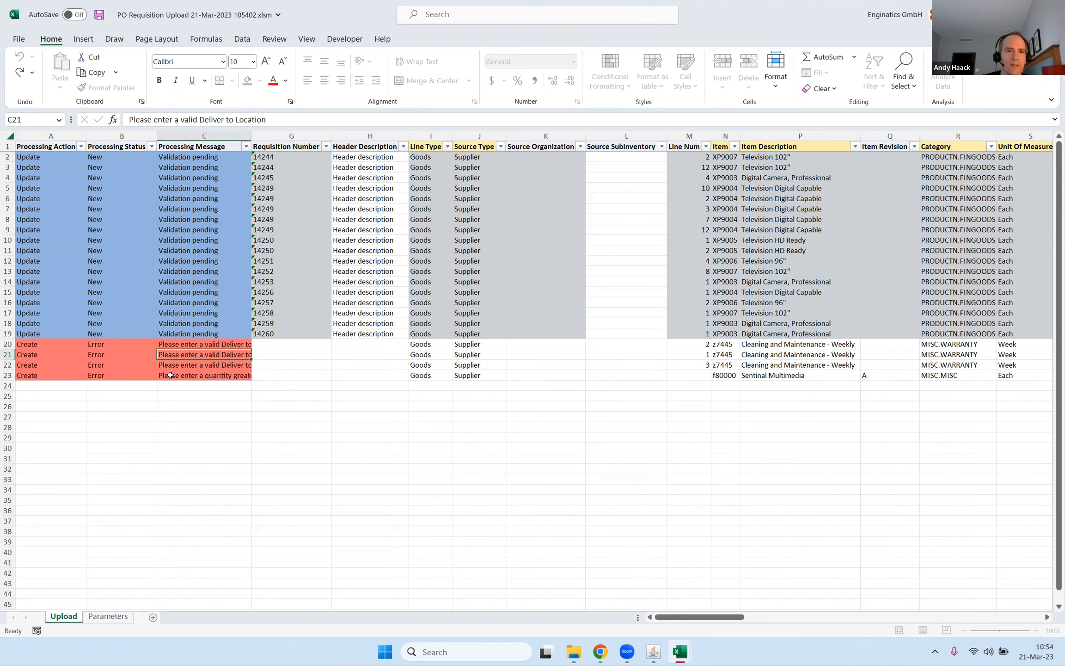
pyautogui.doubleClick(170, 375)
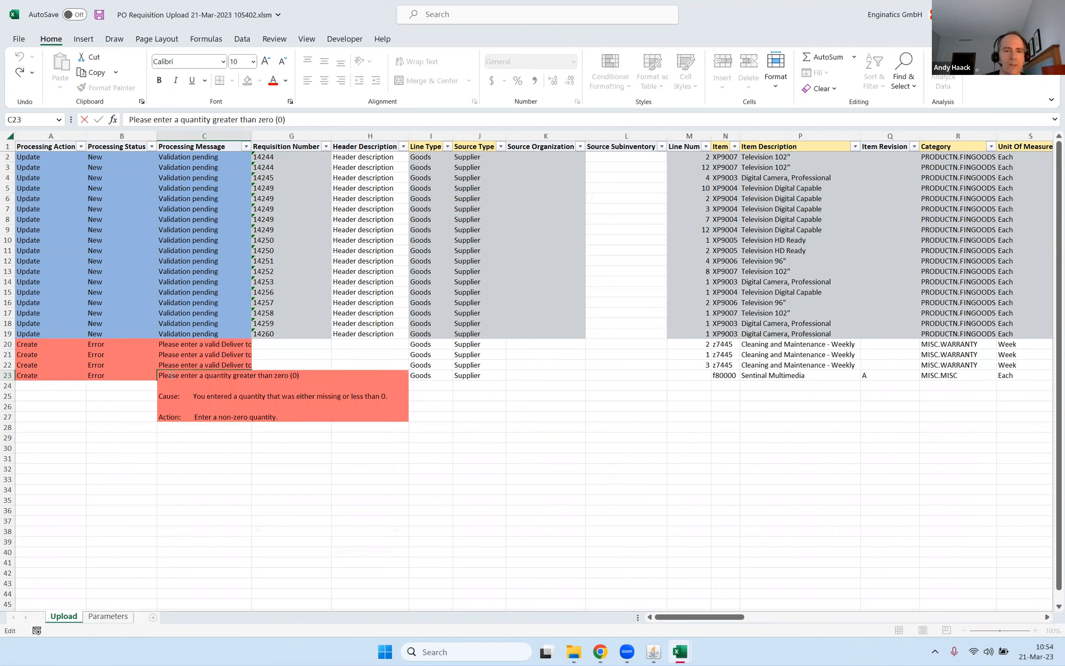
pyautogui.press('Escape')
# Set the quantities of the last two new lines to 10 in T22 and 5 in T23.
pyautogui.press('Up')
pyautogui.press('Right')
pyautogui.press('Right')
pyautogui.press('Right')
pyautogui.press('Right')
pyautogui.press('Right')
pyautogui.press('Right')
pyautogui.press('Right')
pyautogui.press('Right')
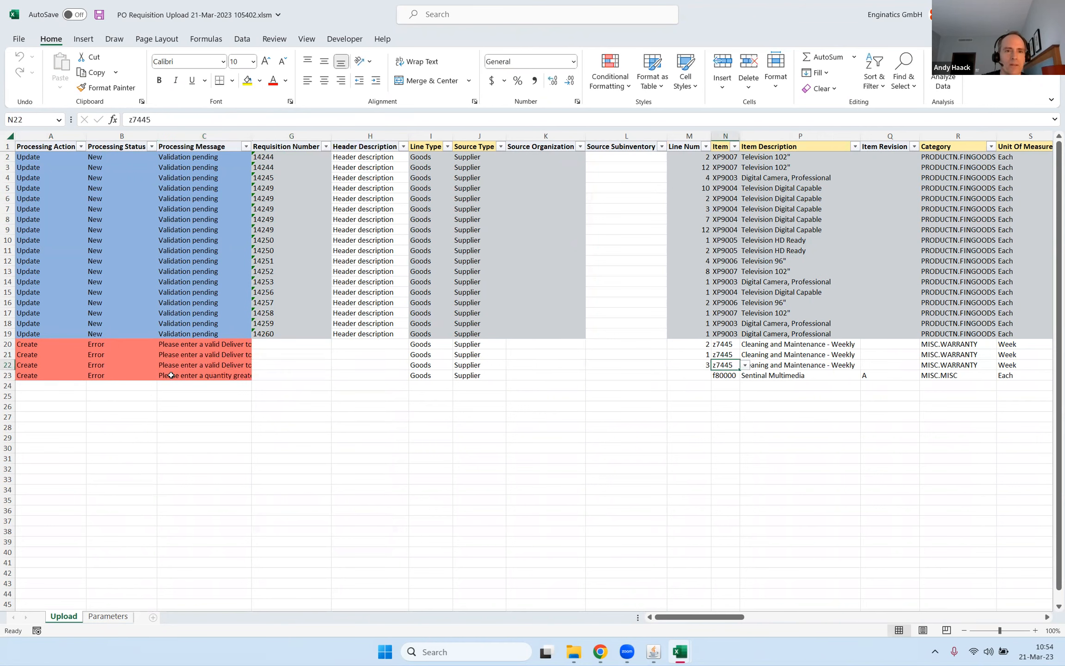
pyautogui.press('Right')
pyautogui.press('Right')
pyautogui.press('Right')
pyautogui.press('Right')
pyautogui.press('Right')
pyautogui.press('Right')
pyautogui.press('Right')
pyautogui.press('Right')
pyautogui.press('Right')
pyautogui.press('Right')
pyautogui.press('Right')
pyautogui.press('Right')
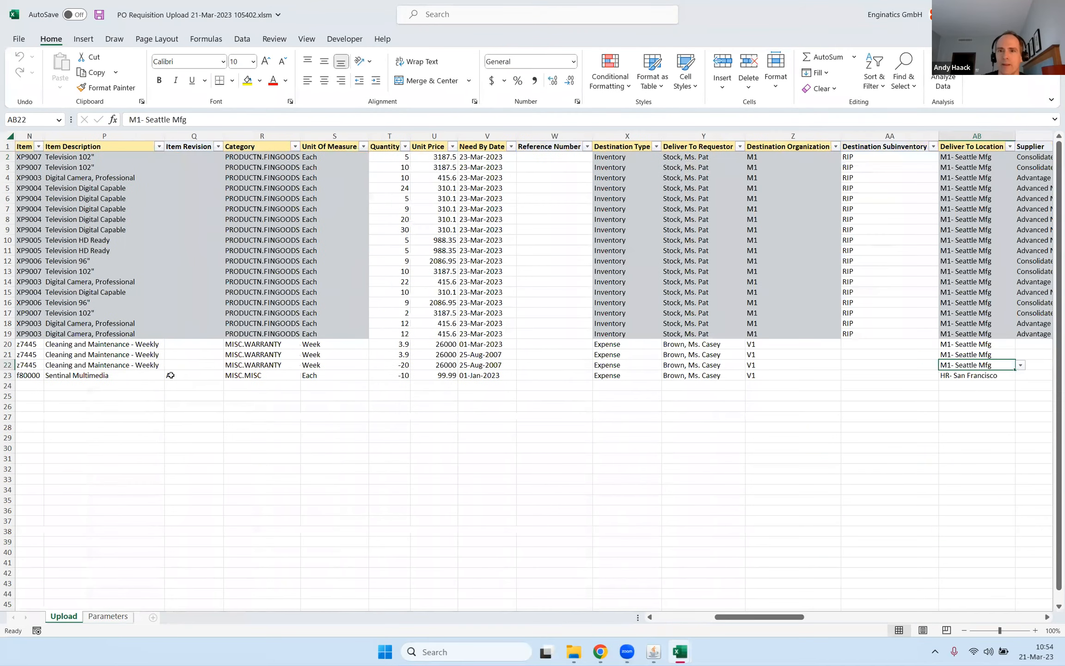
pyautogui.press('Left')
pyautogui.press('Left')
pyautogui.press('Left')
pyautogui.press('Left')
pyautogui.press('Left')
pyautogui.press('Left')
pyautogui.press('Left')
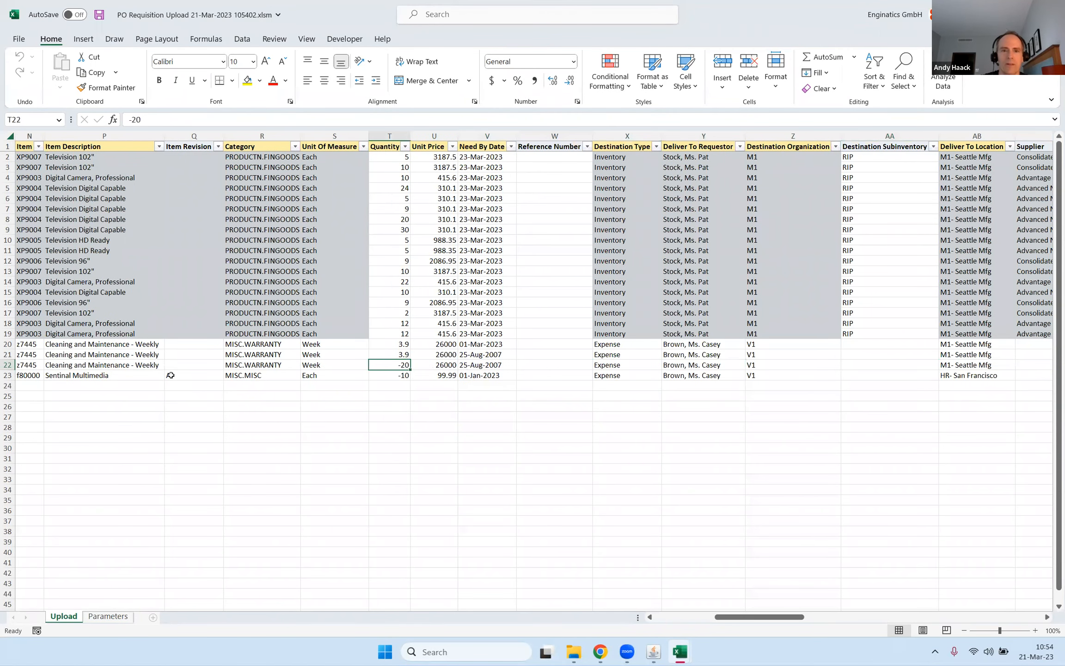
pyautogui.write('10')
pyautogui.press('Return')
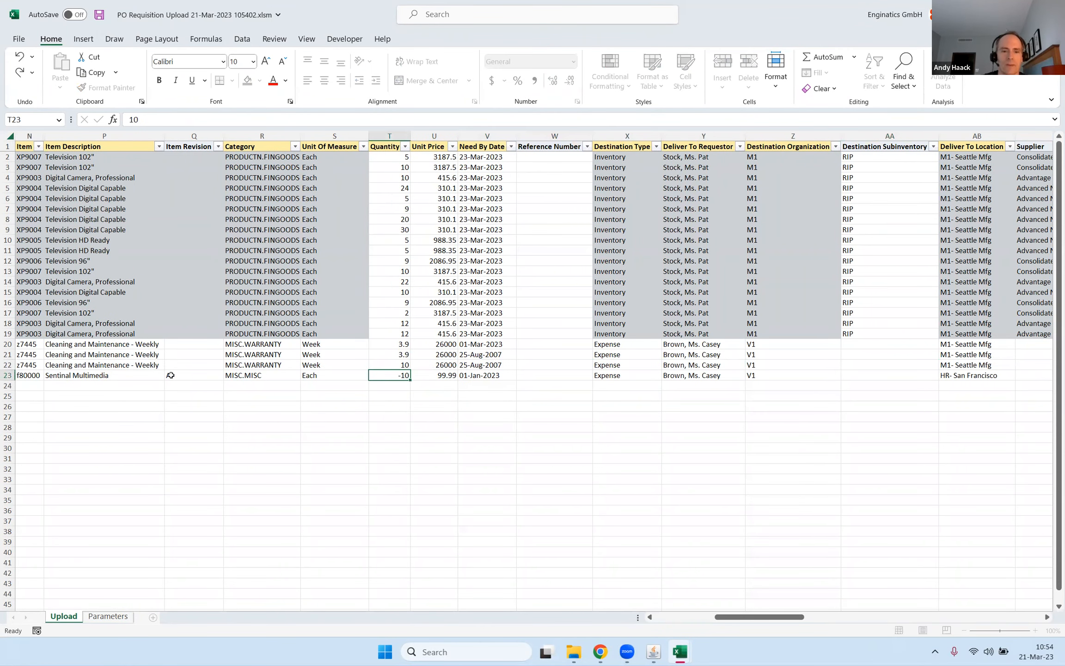
pyautogui.press('Escape')
pyautogui.press('Up')
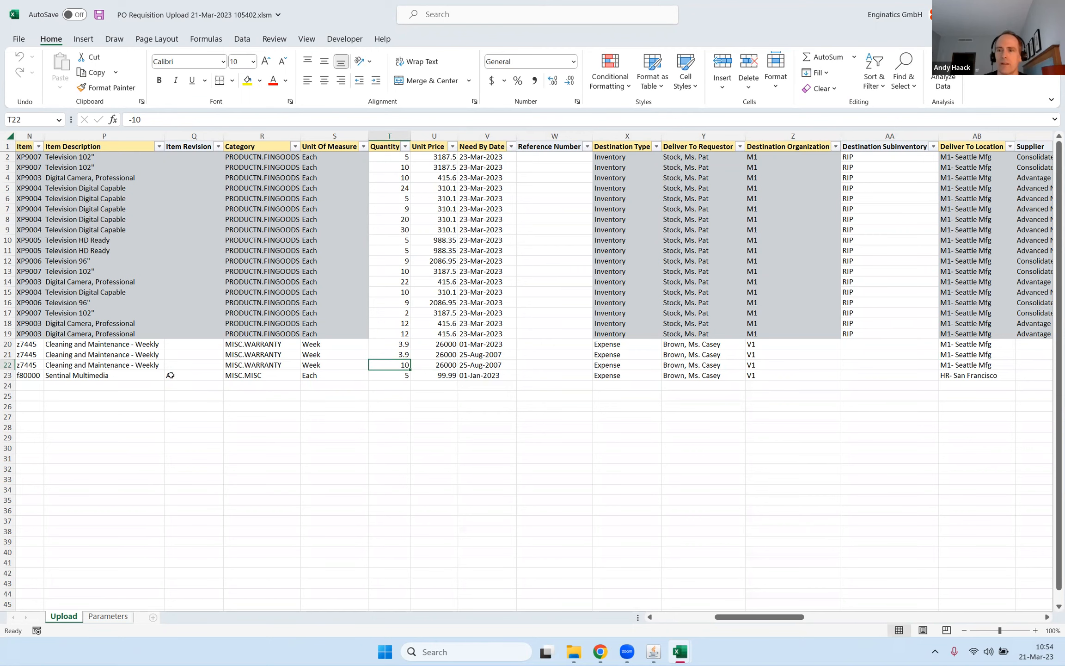
# Copy the HR- San Francisco deliver-to location from AB23 into AB22.
pyautogui.press('Right')
pyautogui.press('Right')
pyautogui.press('Right')
pyautogui.press('Right')
pyautogui.press('Right')
pyautogui.press('Right')
pyautogui.press('Right')
pyautogui.press('Right')
pyautogui.press('Right')
pyautogui.press('Right')
pyautogui.press('Right')
pyautogui.press('Right')
pyautogui.press('Right')
pyautogui.press('Right')
pyautogui.press('Right')
pyautogui.press('Right')
pyautogui.press('Right')
pyautogui.press('Right')
pyautogui.press('Right')
pyautogui.press('Right')
pyautogui.press('Left')
pyautogui.press('Left')
pyautogui.press('Left')
pyautogui.press('Left')
pyautogui.press('Left')
pyautogui.press('Left')
pyautogui.press('Left')
pyautogui.press('Left')
pyautogui.press('Left')
pyautogui.press('Left')
pyautogui.press('Left')
pyautogui.press('Left')
pyautogui.press('Left')
pyautogui.press('Left')
pyautogui.press('Left')
pyautogui.press('Left')
pyautogui.press('Left')
pyautogui.press('Left')
pyautogui.press('Left')
pyautogui.press('Right')
pyautogui.press('Right')
pyautogui.press('Right')
pyautogui.press('Down')
pyautogui.hotkey('ctrl', 'c')
pyautogui.press('Up')
pyautogui.hotkey('ctrl', 'v')
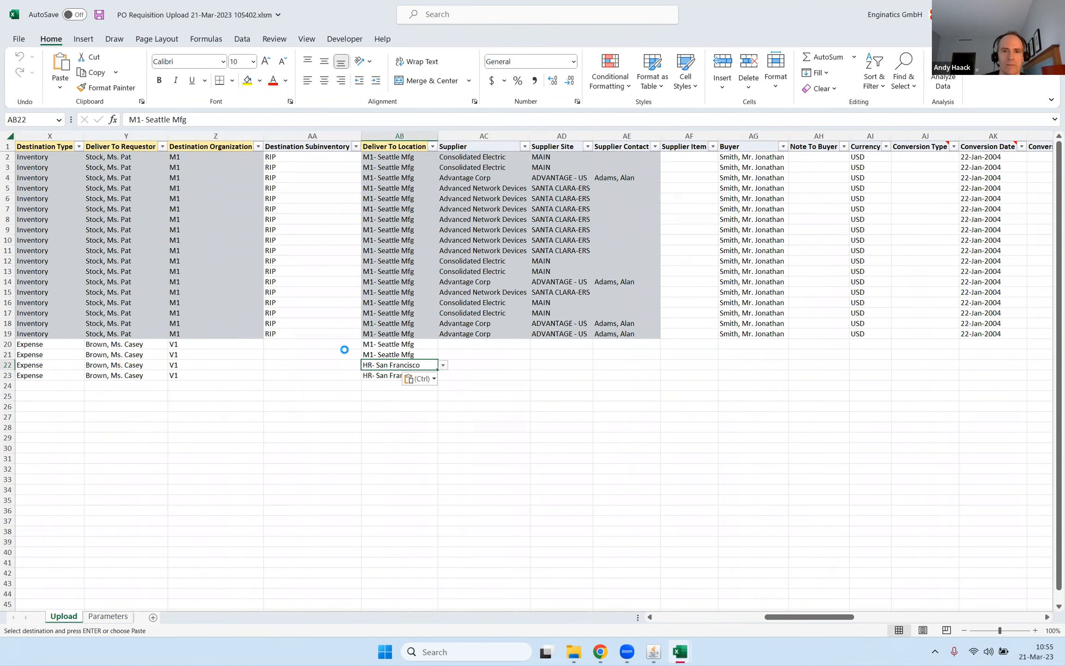
pyautogui.press('Escape')
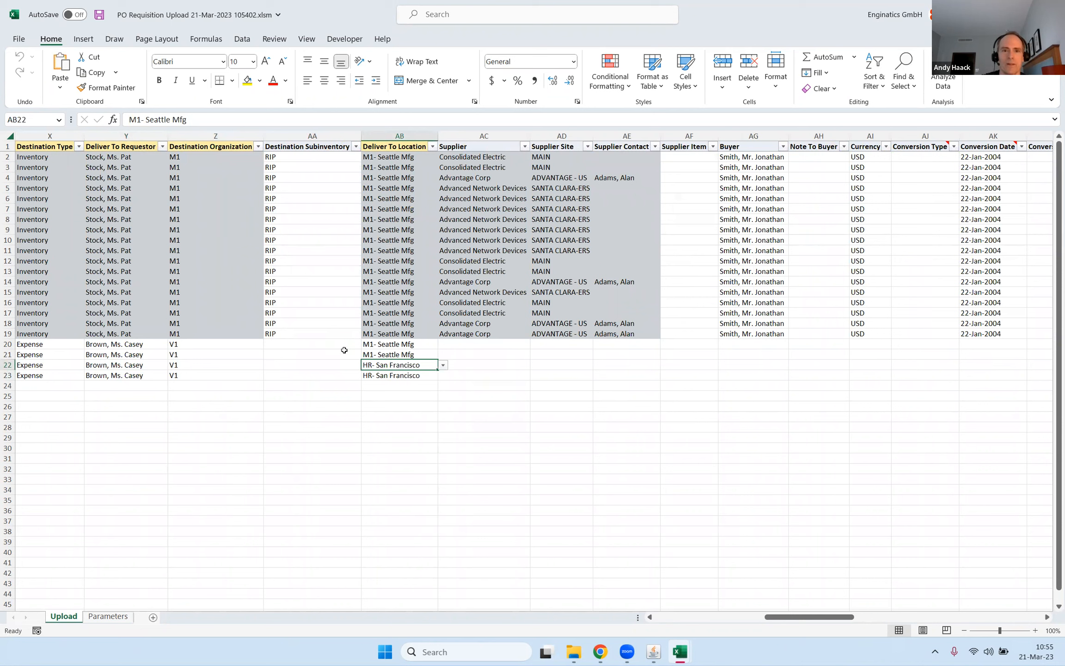
# Copy HR- San Francisco from AB22 into the deliver-to locations AB20:AB21 and return to the processing columns.
pyautogui.click(422, 345)
pyautogui.hotkey('shift', 'Down')
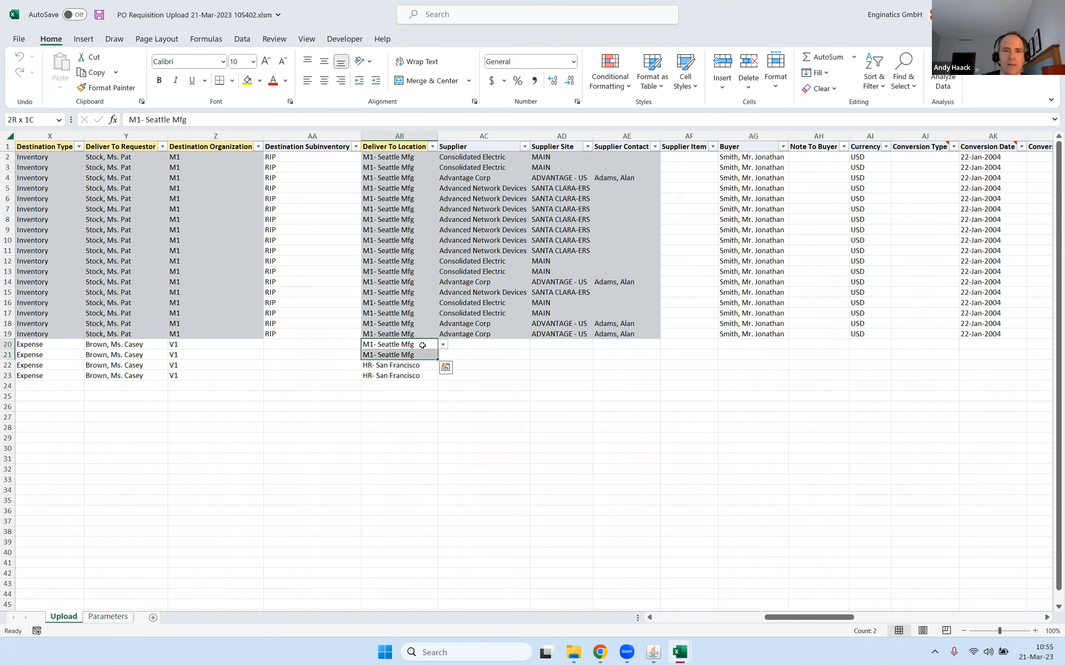
pyautogui.press('Down')
pyautogui.press('Down')
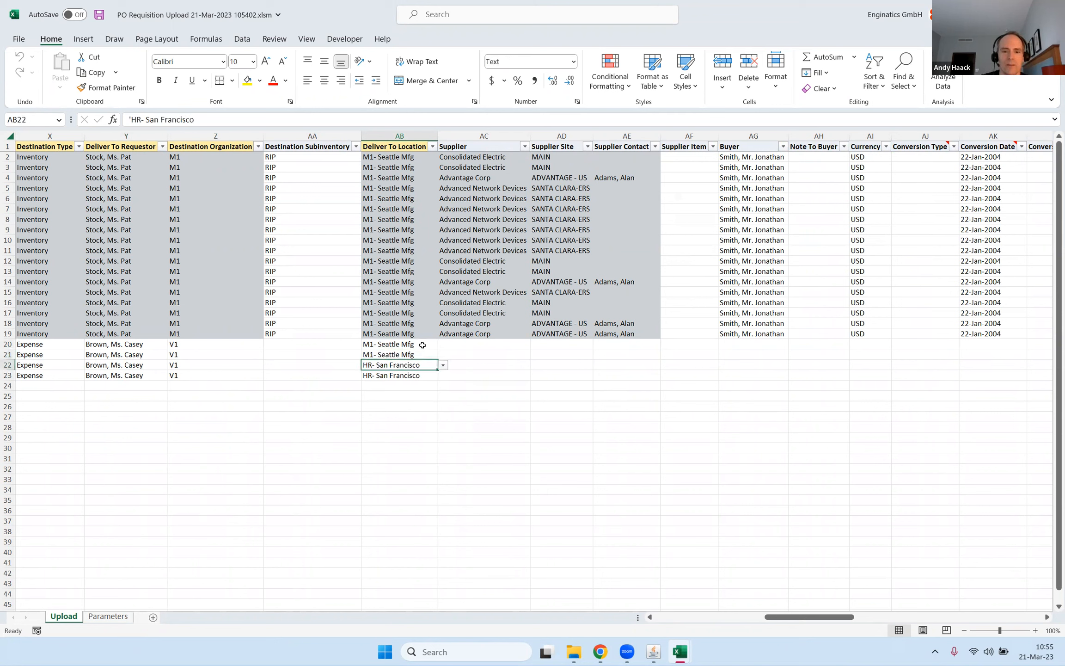
pyautogui.hotkey('ctrl', 'c')
pyautogui.press('Up')
pyautogui.hotkey('shift', 'Up')
pyautogui.hotkey('ctrl', 'v')
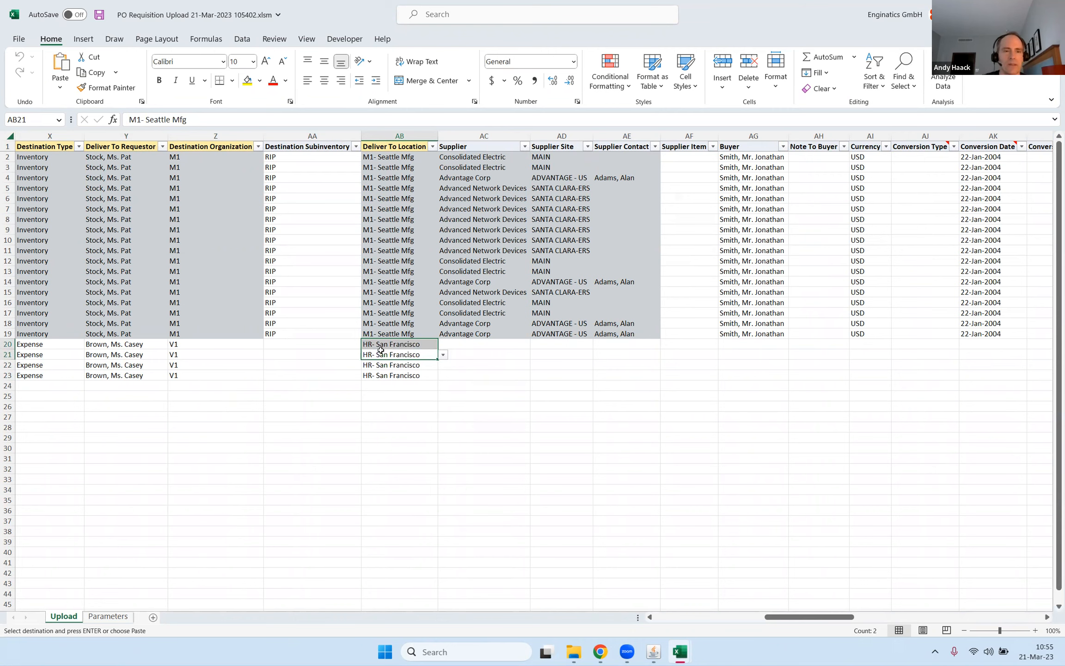
pyautogui.press('Home')
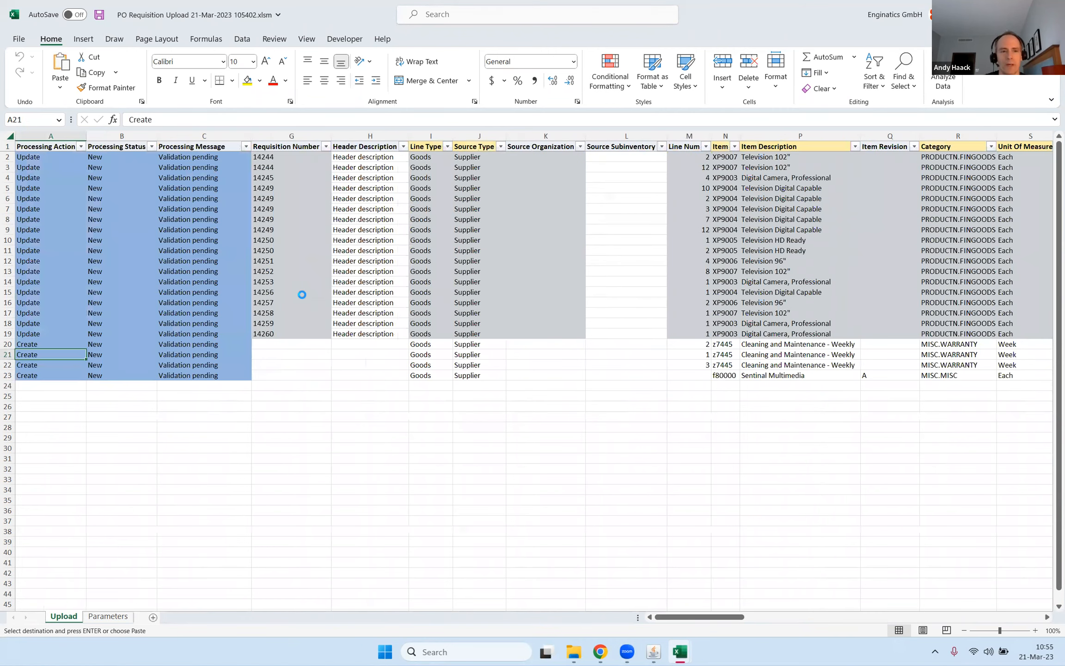
# Switch to the Blitz Report form in Oracle Applications and upload the corrected workbook PO Requisition Upload 21-Mar-2023 105402.xlsm.
pyautogui.moveTo(654, 652)
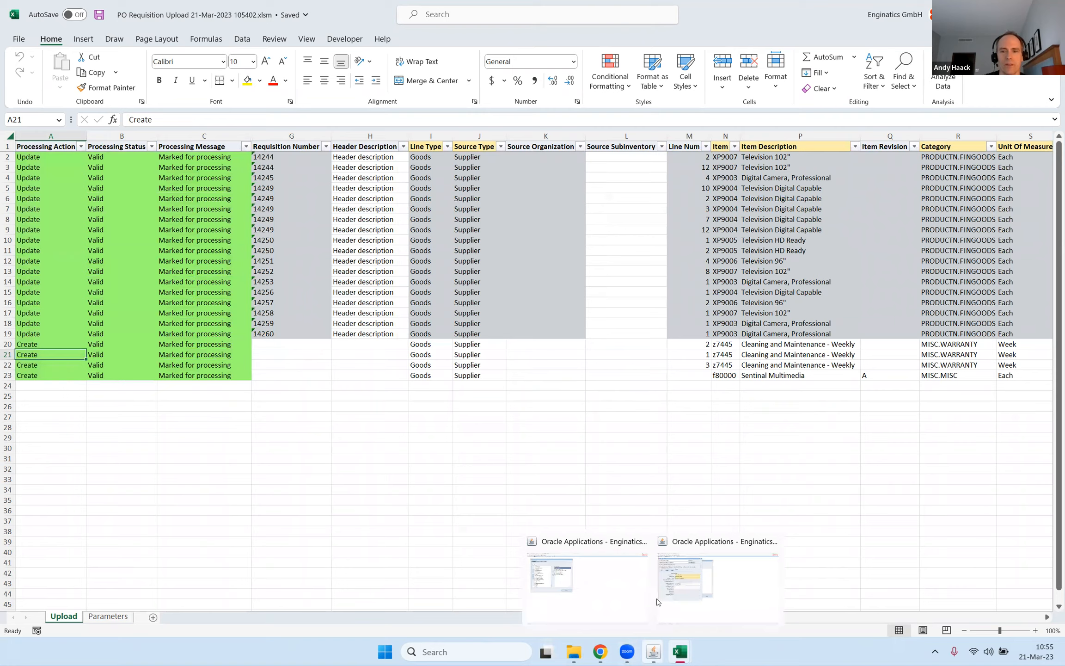
pyautogui.click(683, 597)
pyautogui.click(77, 162)
pyautogui.click(92, 118)
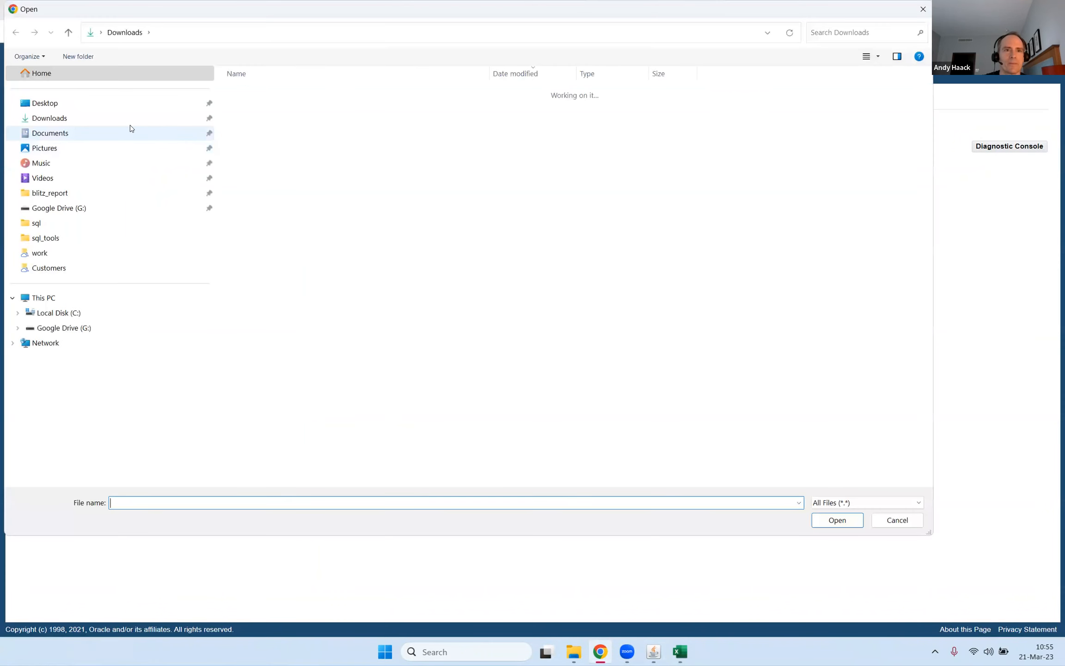
pyautogui.click(289, 110)
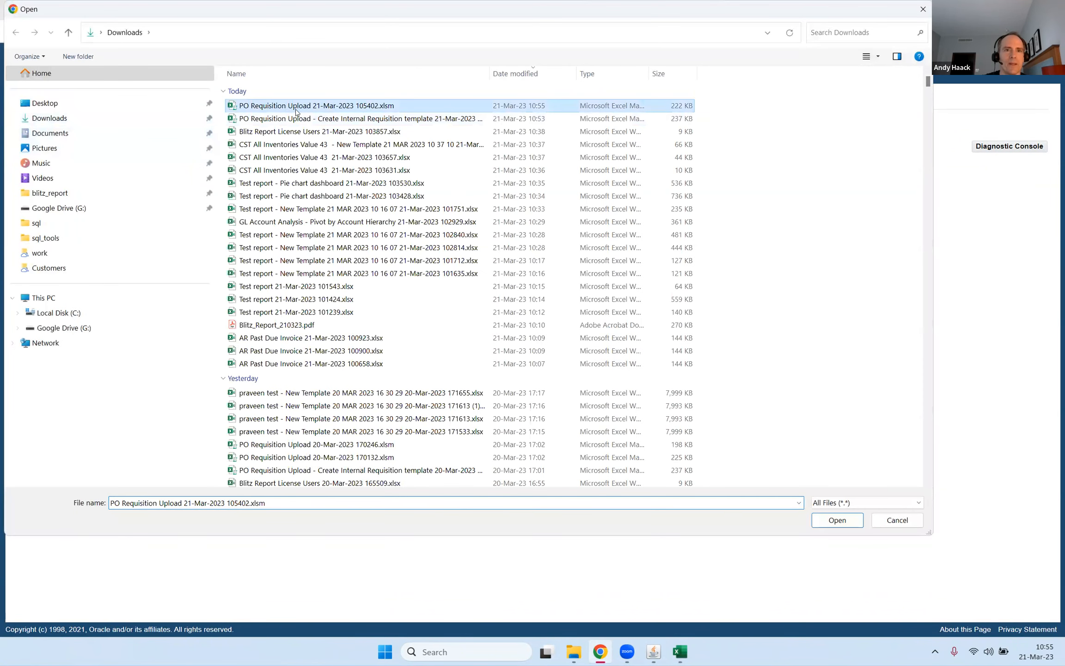
pyautogui.click(843, 525)
pyautogui.click(88, 133)
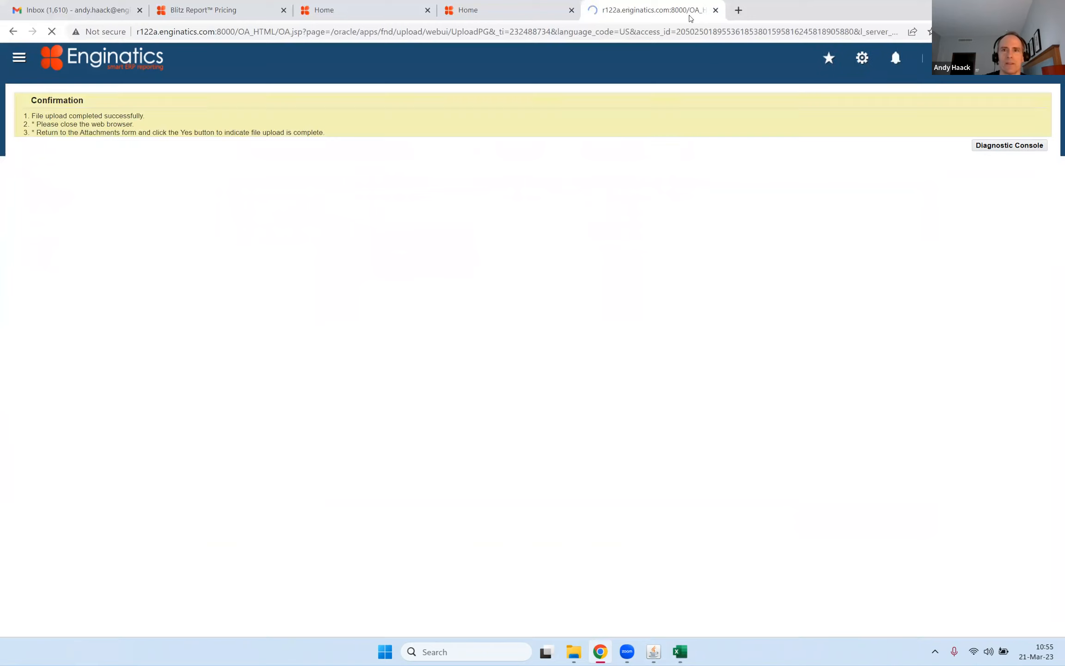
# Close the file upload confirmation page and return to the Blitz Report form in Oracle Applications to finish the requisition upload.
pyautogui.click(716, 10)
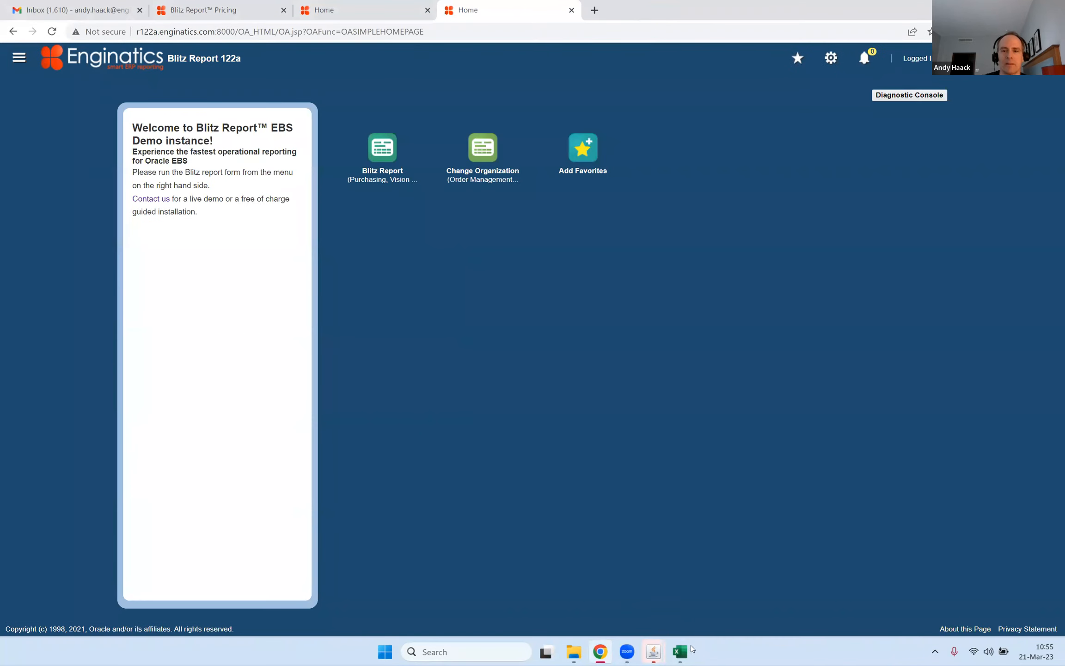
pyautogui.moveTo(653, 651)
pyautogui.click(686, 591)
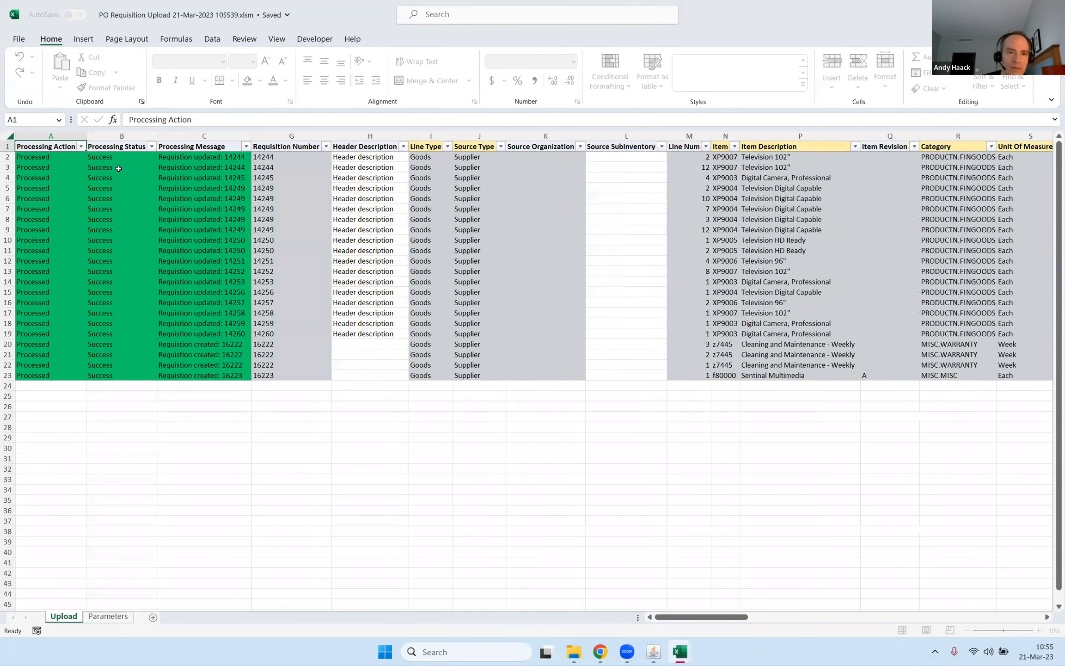
# Examine the processing actions and messages of the updated and newly created requisitions in the returned upload workbook.
pyautogui.moveTo(220, 158); pyautogui.dragTo(221, 372)
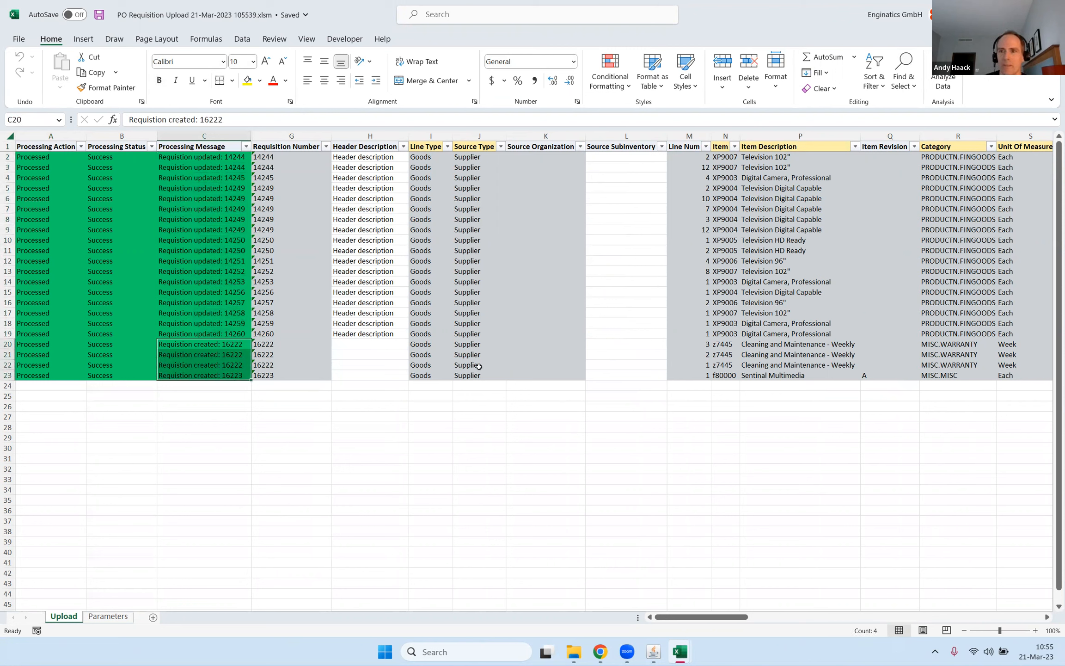
pyautogui.click(217, 272)
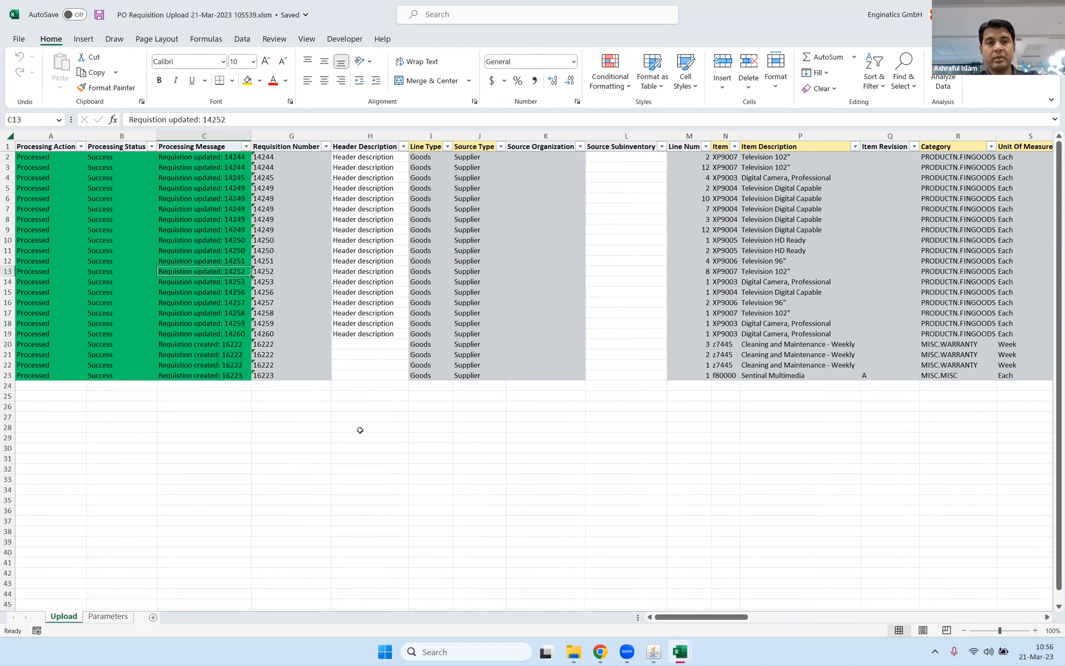
pyautogui.press('Left')
pyautogui.press('Left')
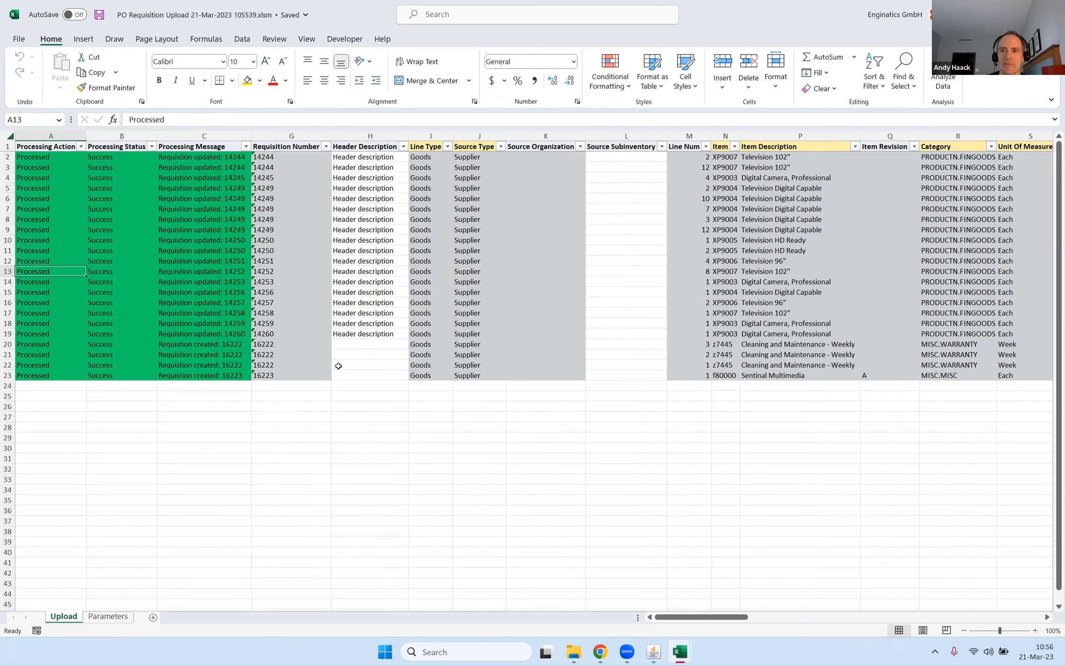
pyautogui.click(37, 211)
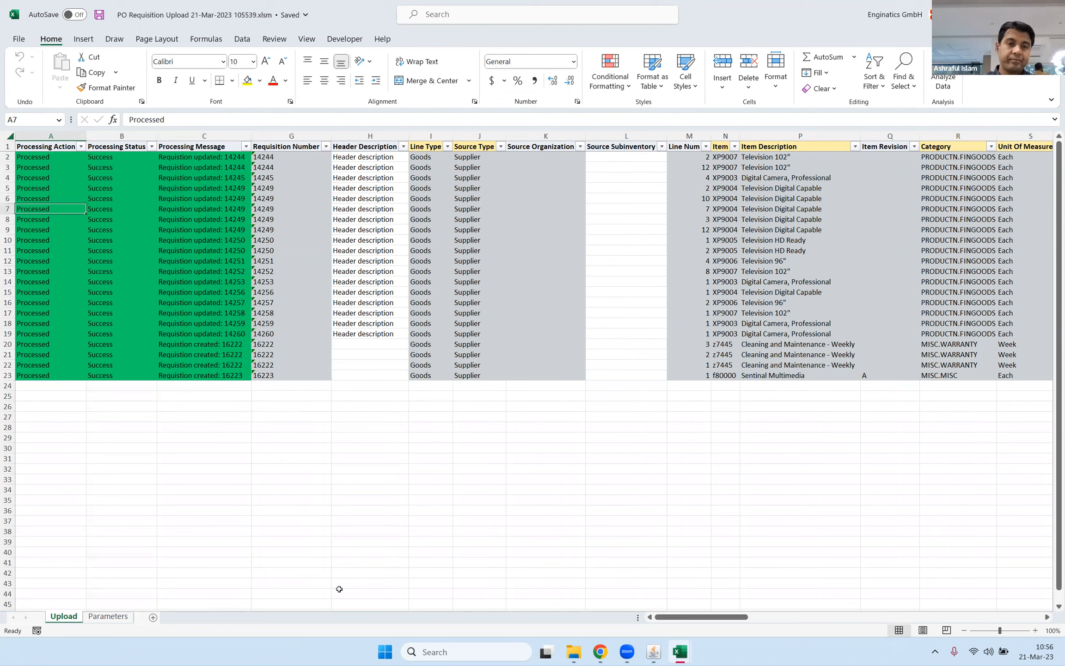
# Switch to the Oracle Applications 12.2.12 Demo window and open Supply Chain Hub from the Manufacturing Manager navigator.
pyautogui.moveTo(653, 651)
pyautogui.click(692, 592)
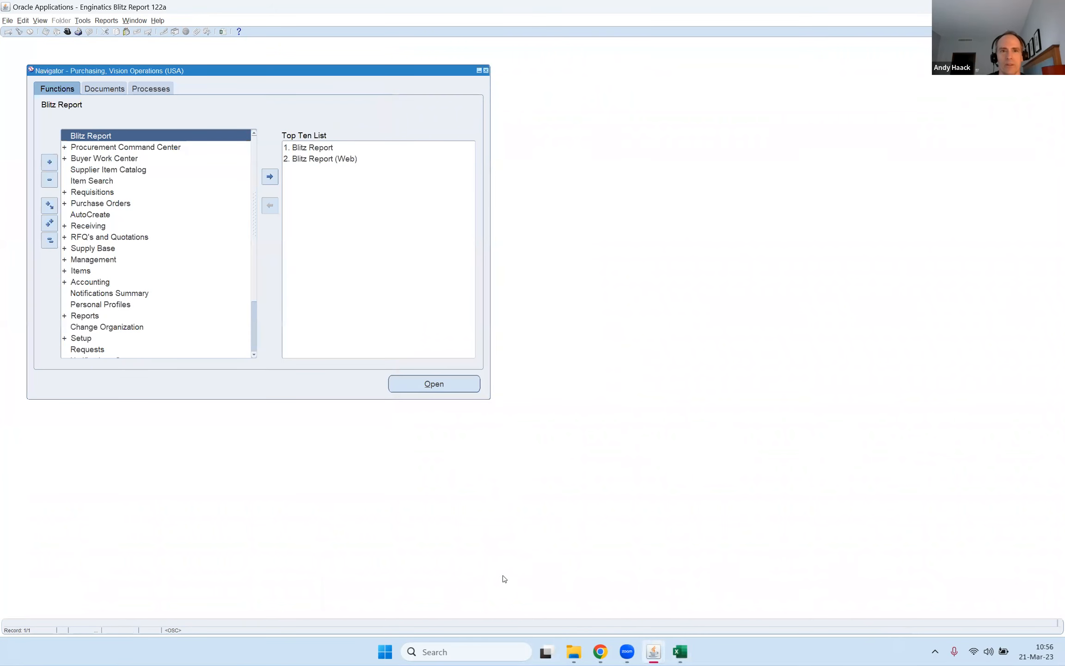
pyautogui.moveTo(643, 653)
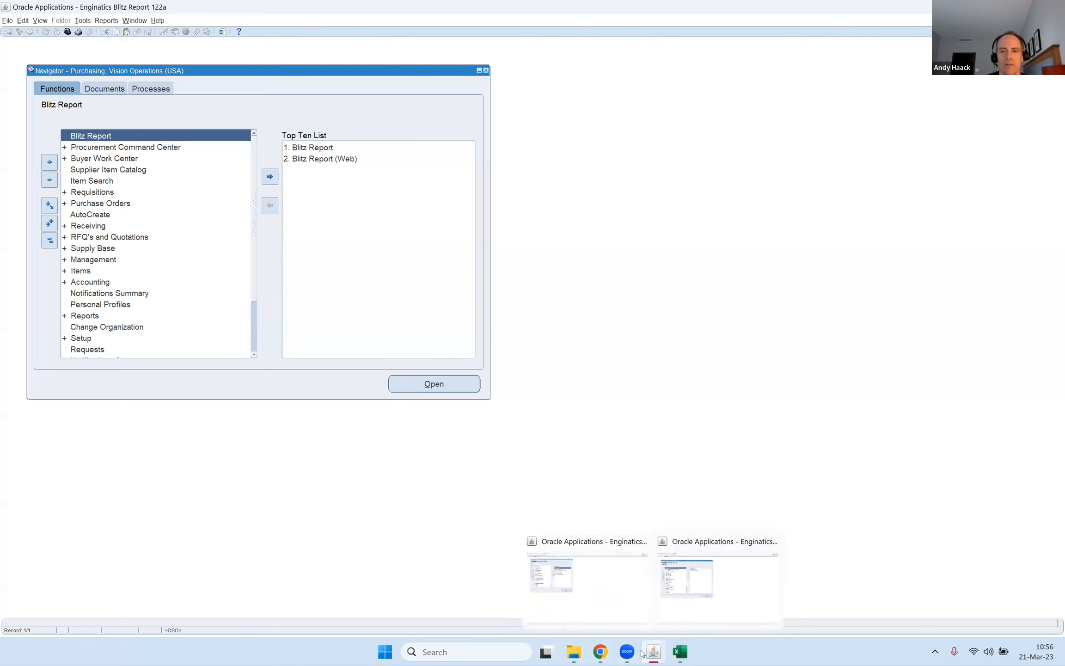
pyautogui.click(609, 598)
pyautogui.click(300, 146)
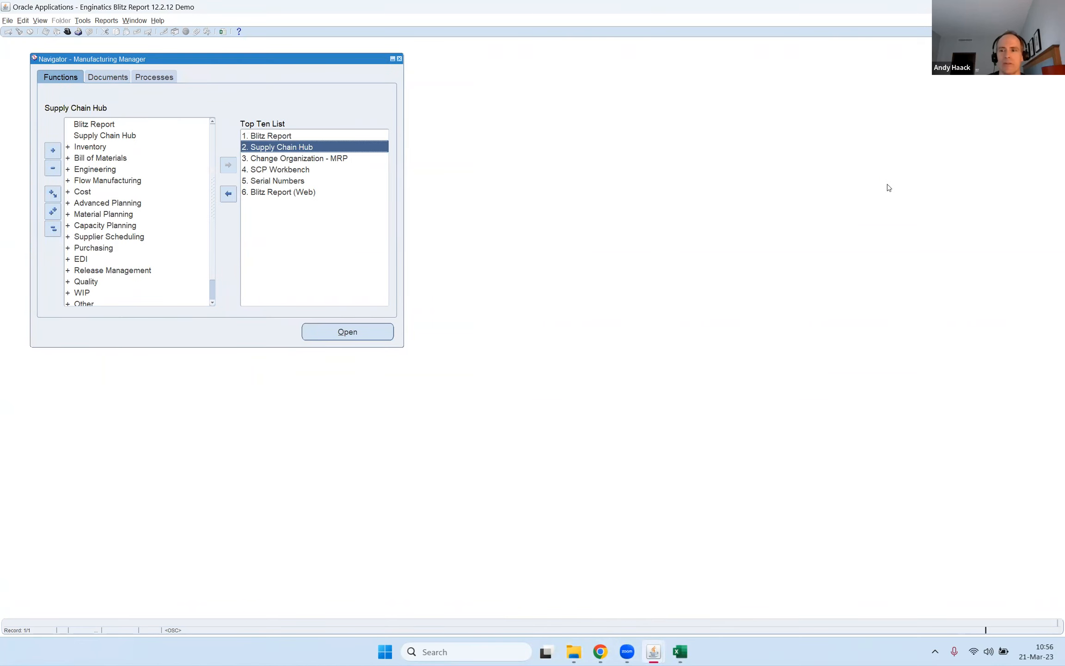
pyautogui.click(287, 146)
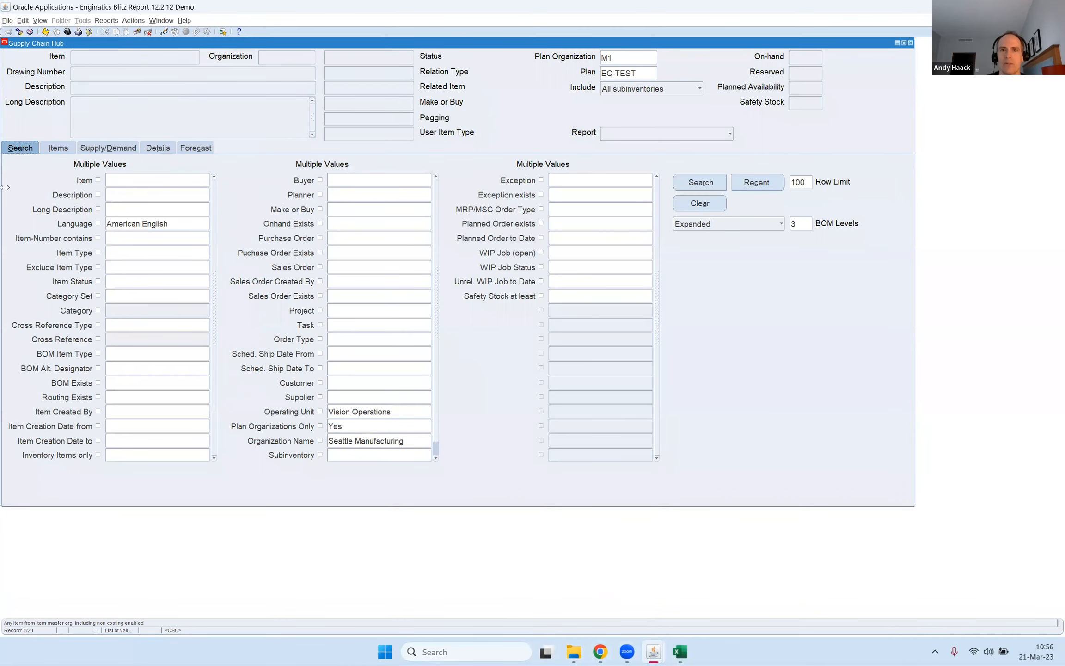
# Search for items with the exception Past due sales orders in plan EC-TEST.
pyautogui.doubleClick(615, 180)
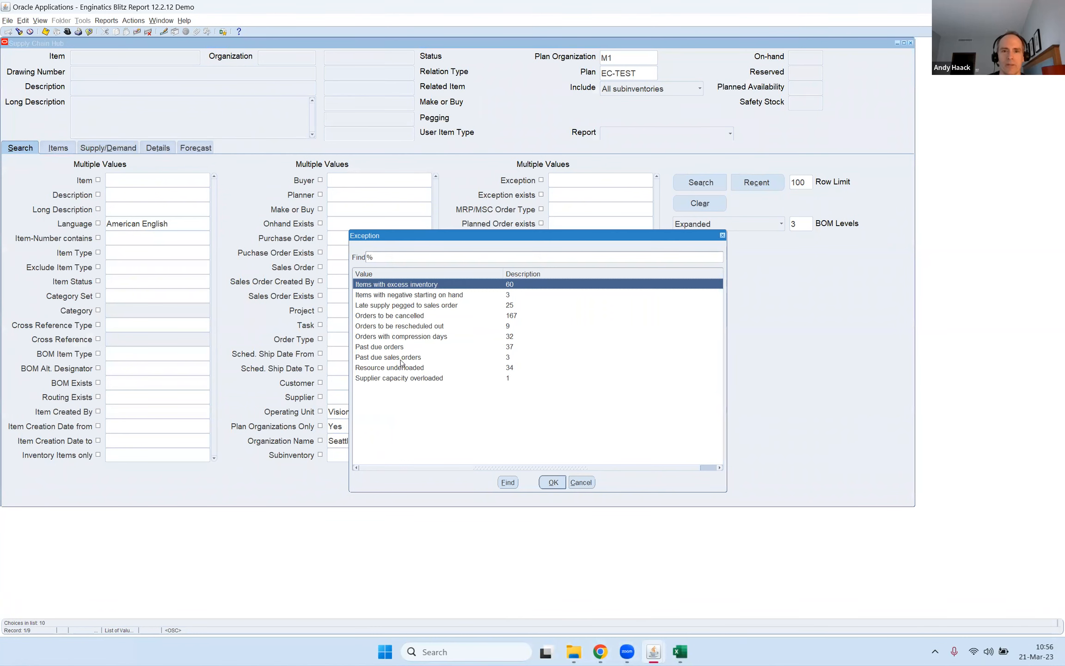
pyautogui.doubleClick(401, 358)
pyautogui.click(705, 182)
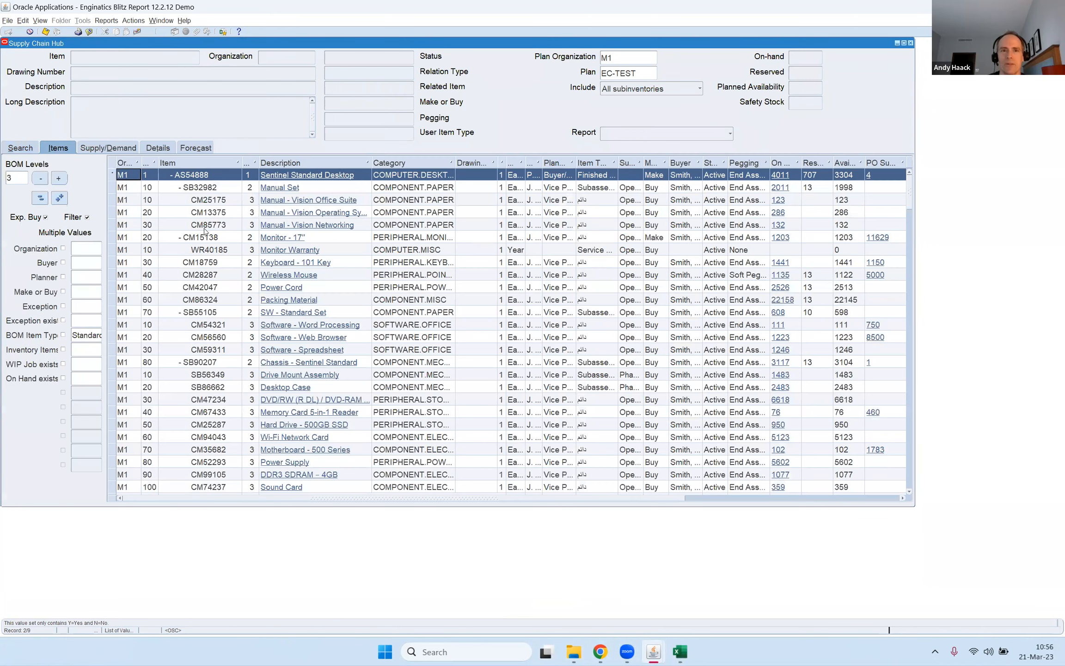
# Reduce the item list to BOM level 0 and check the exceptions recorded for the Envoy Standard Laptop.
pyautogui.click(40, 179)
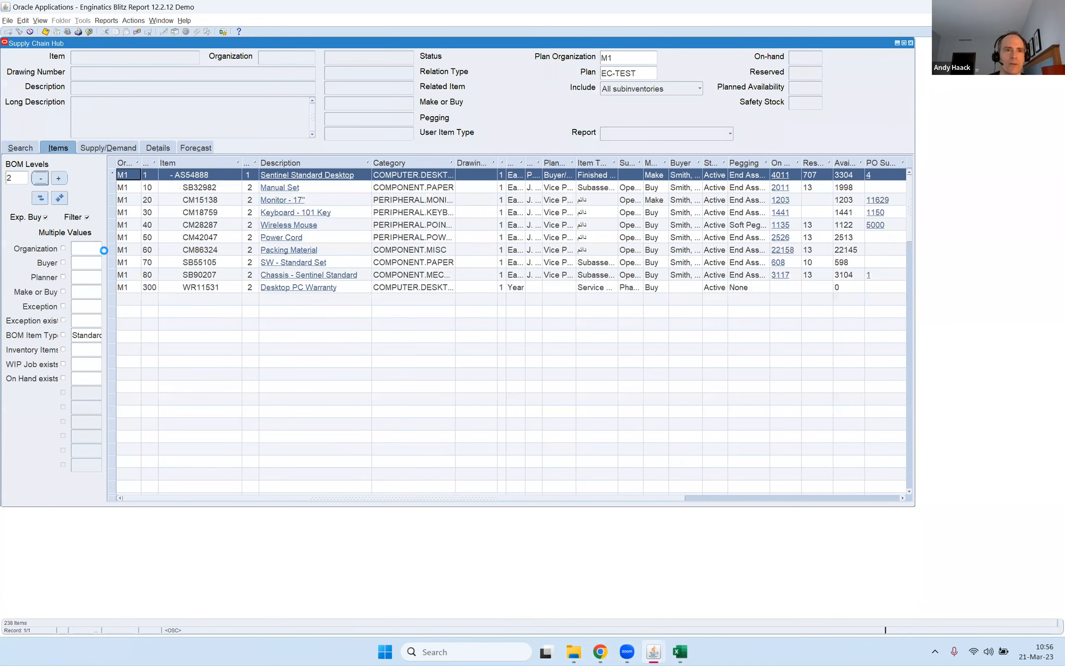
pyautogui.click(39, 179)
pyautogui.click(40, 178)
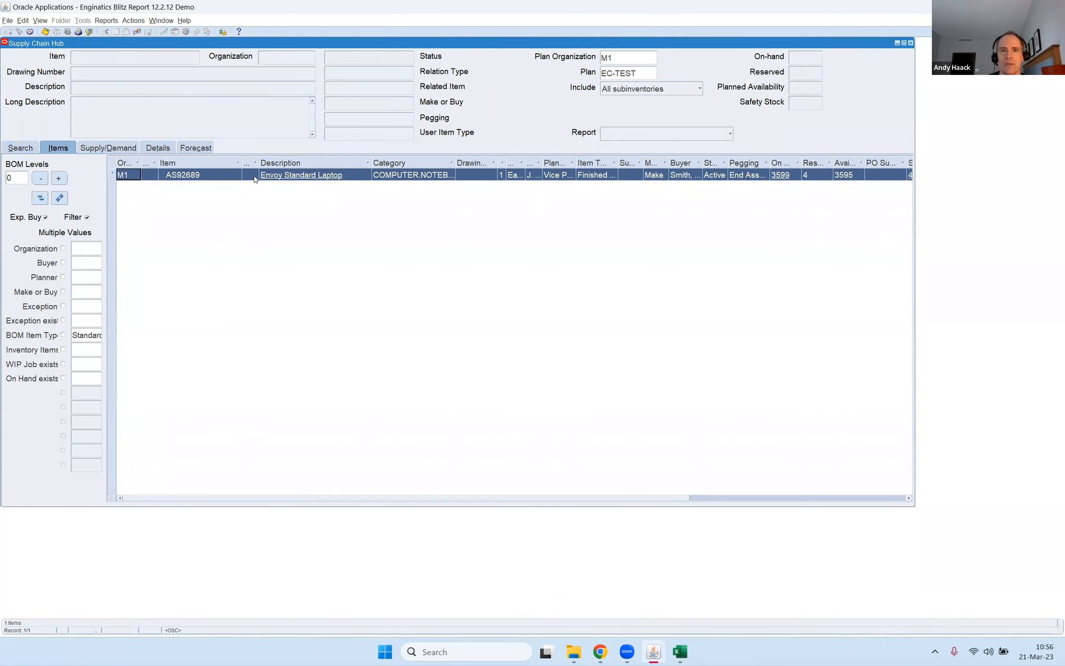
pyautogui.click(559, 498)
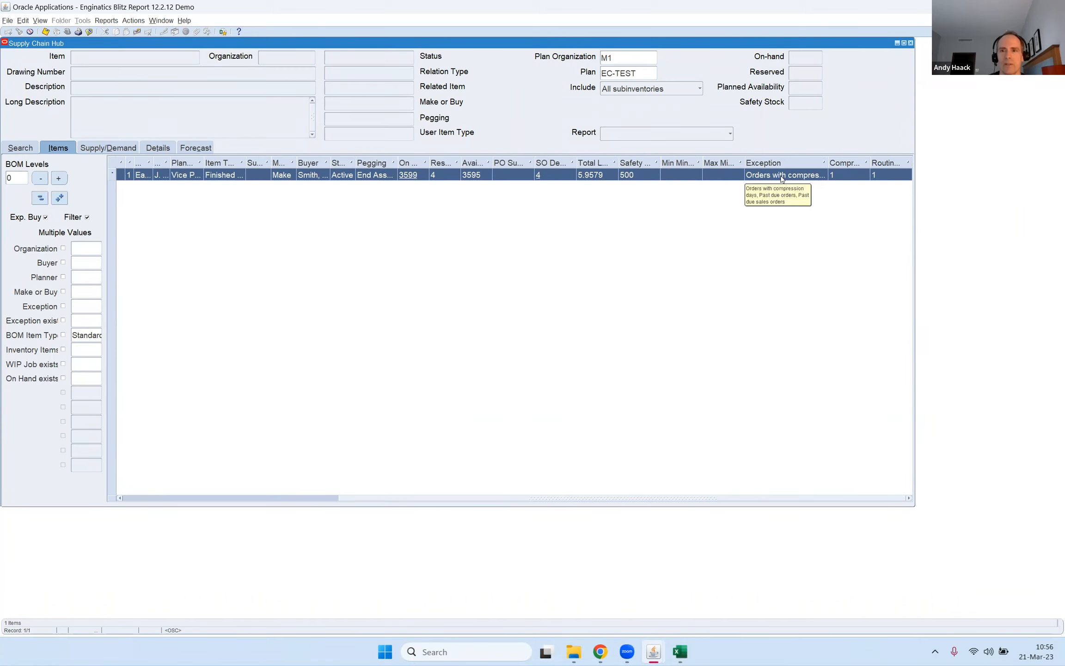
pyautogui.moveTo(354, 499); pyautogui.dragTo(139, 498)
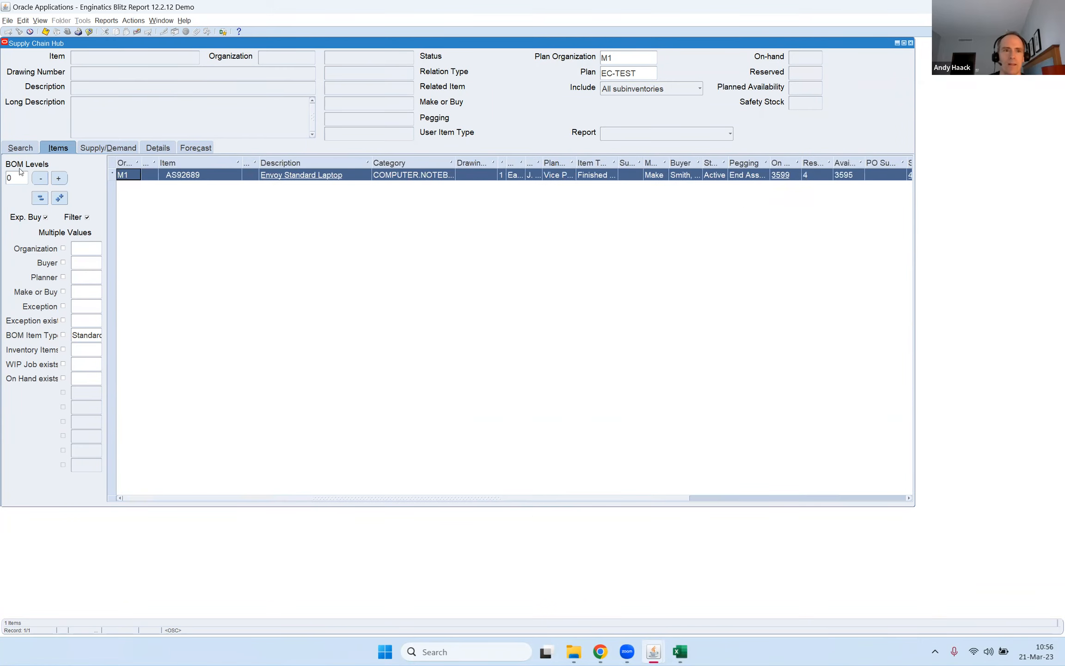
# Expand the item list back to 3 BOM levels.
pyautogui.click(59, 178)
pyautogui.click(59, 178)
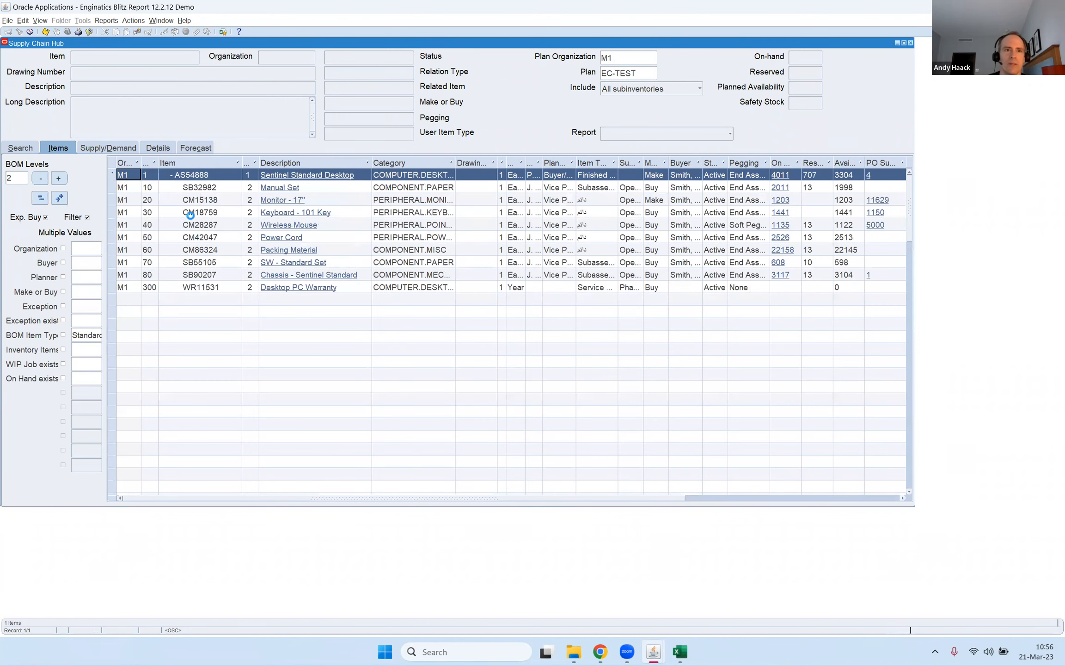
pyautogui.click(58, 178)
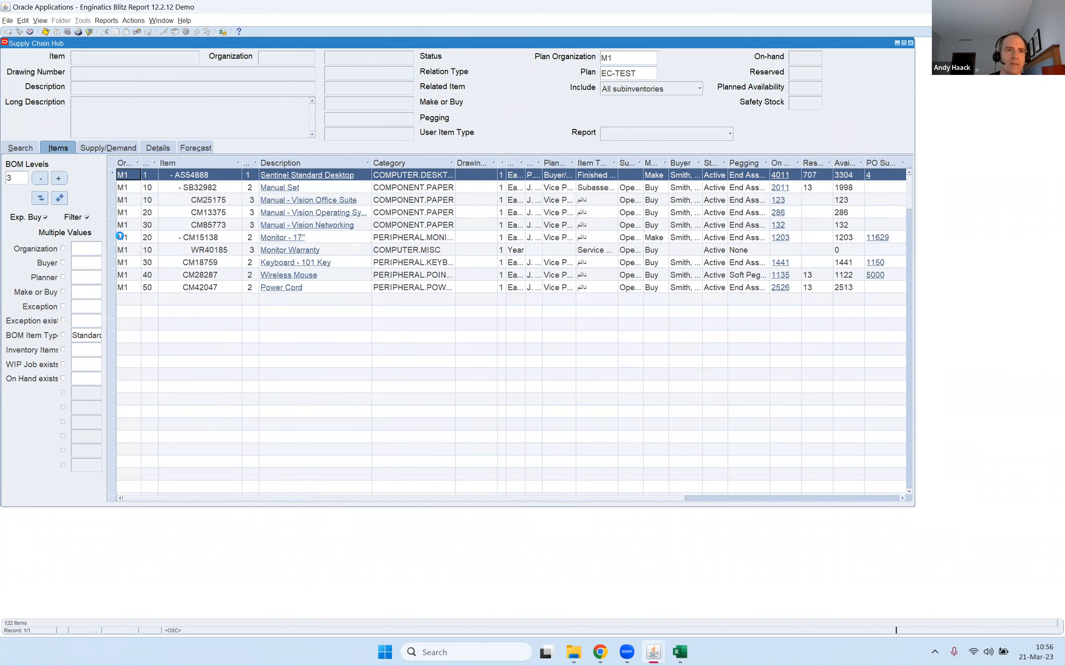
# View the bill of material for subassembly SB32982 and close it again.
pyautogui.click(215, 190)
pyautogui.rightClick(215, 190)
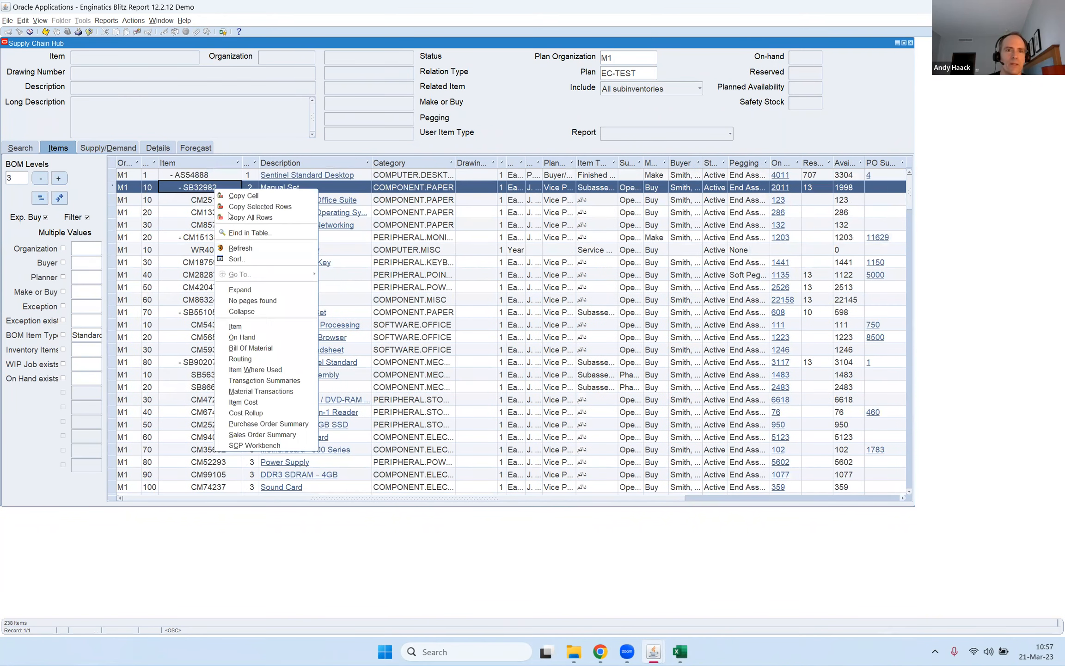
pyautogui.click(268, 349)
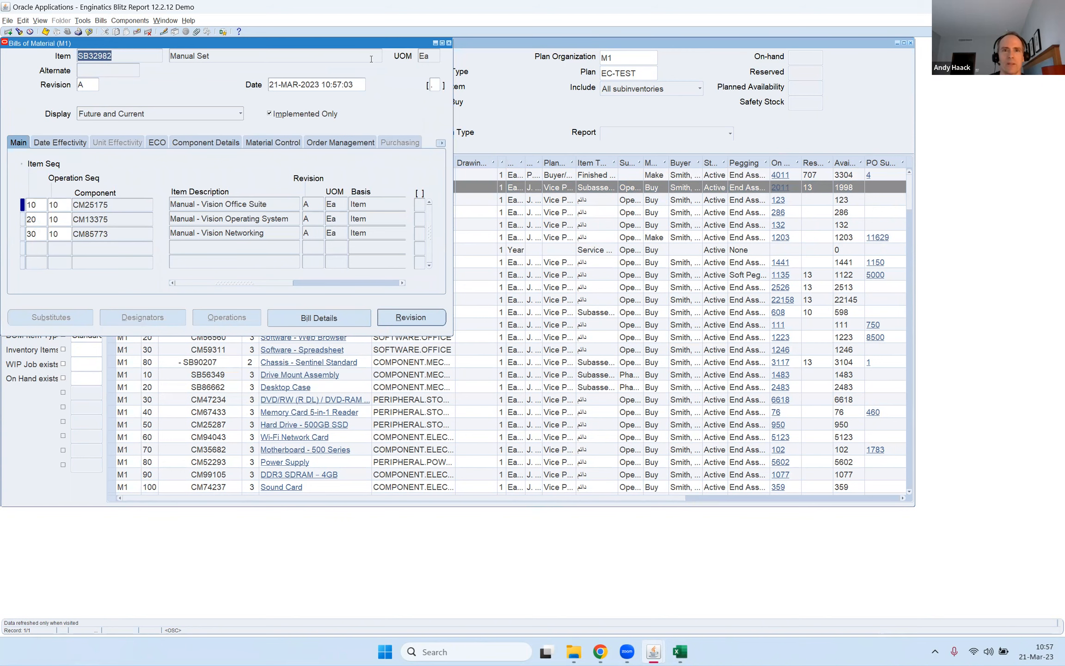
pyautogui.click(448, 43)
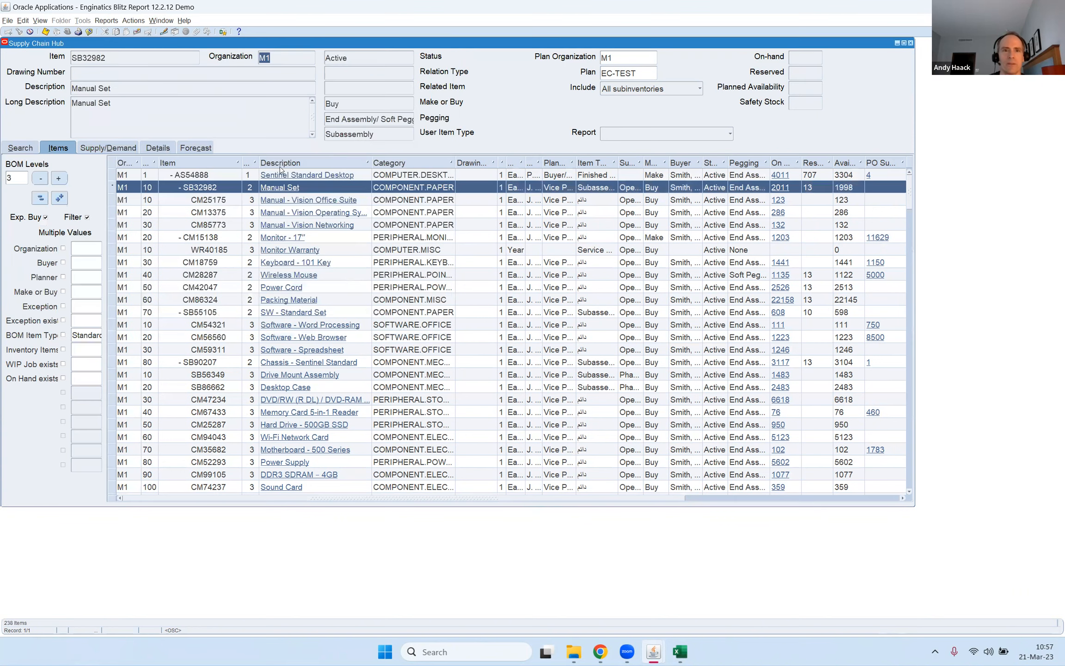
# View the on-hand quantities of SB32982 in a widened Material Workbench and close it again.
pyautogui.rightClick(202, 190)
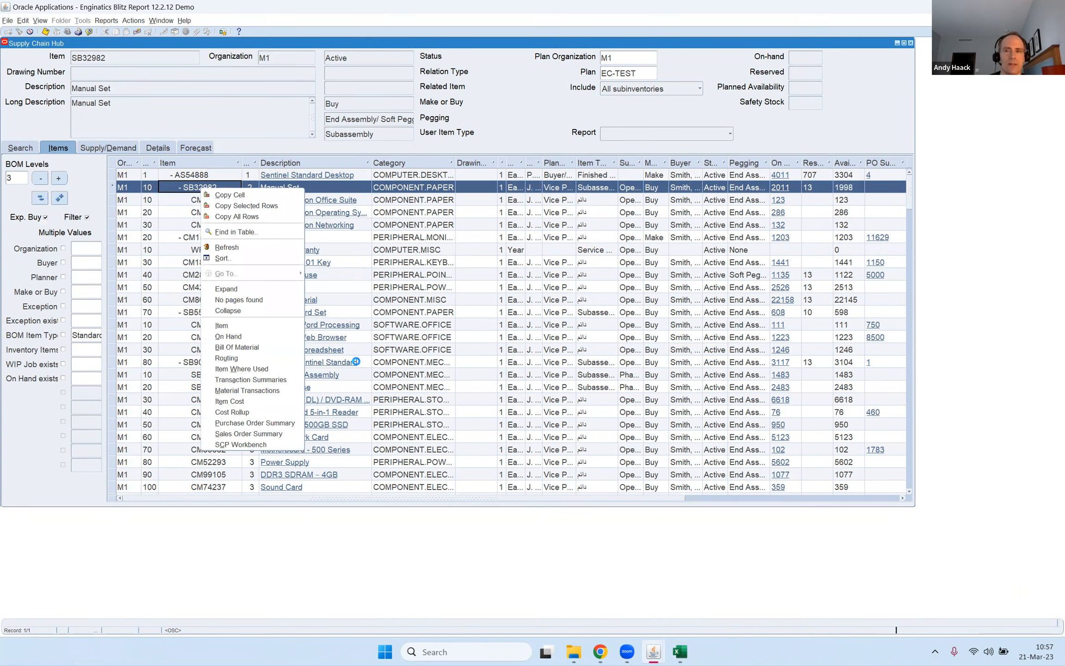
pyautogui.click(228, 336)
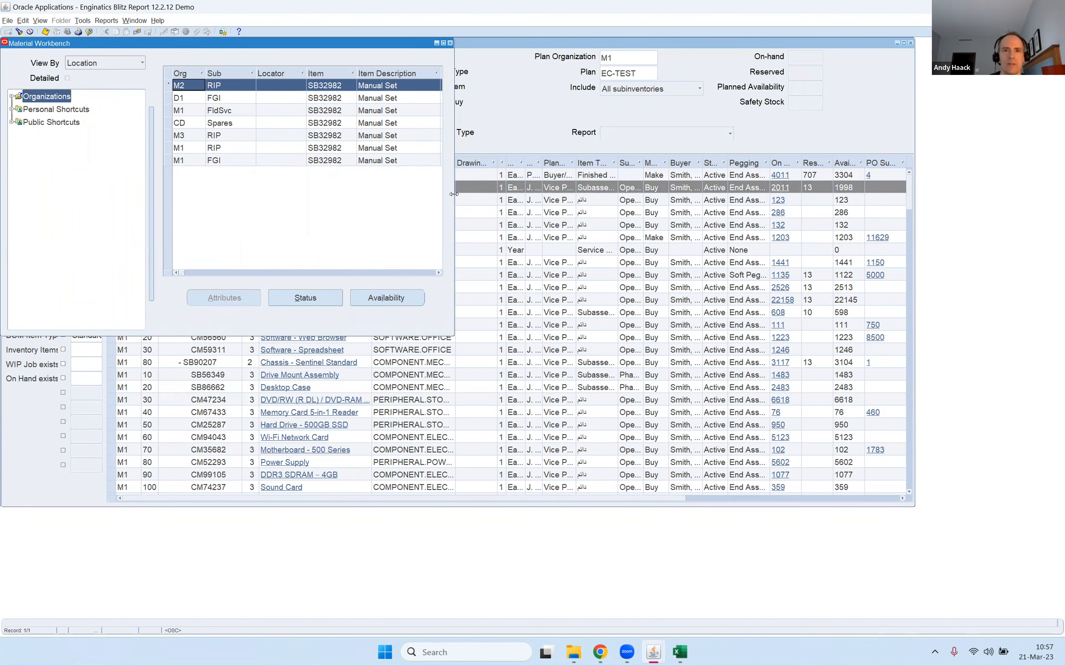
pyautogui.moveTo(455, 194); pyautogui.dragTo(720, 193)
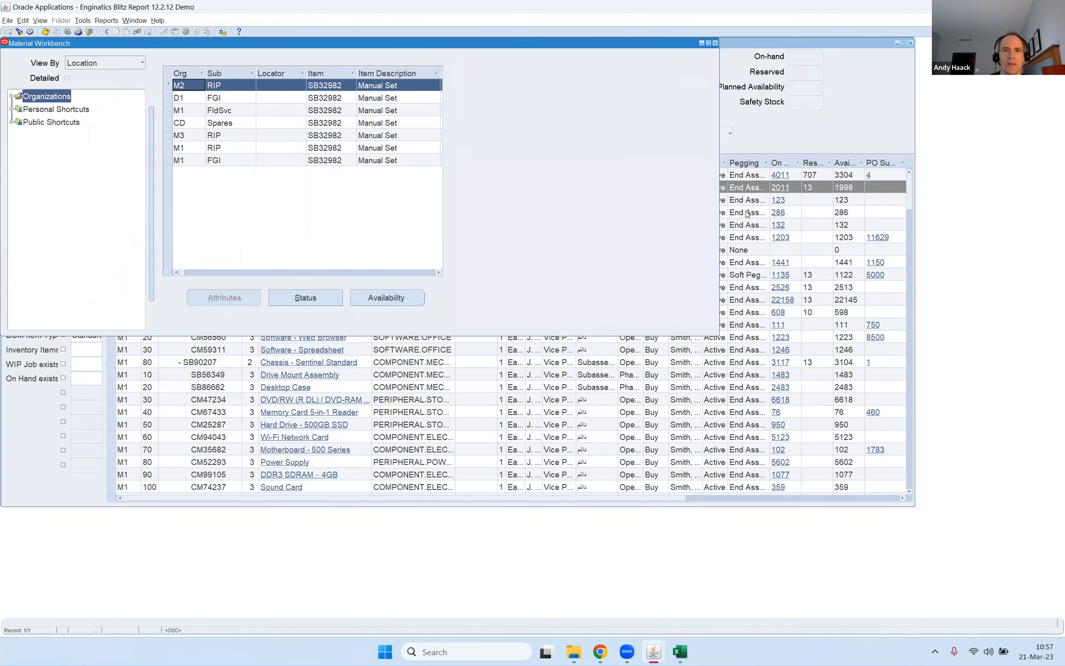
pyautogui.click(716, 43)
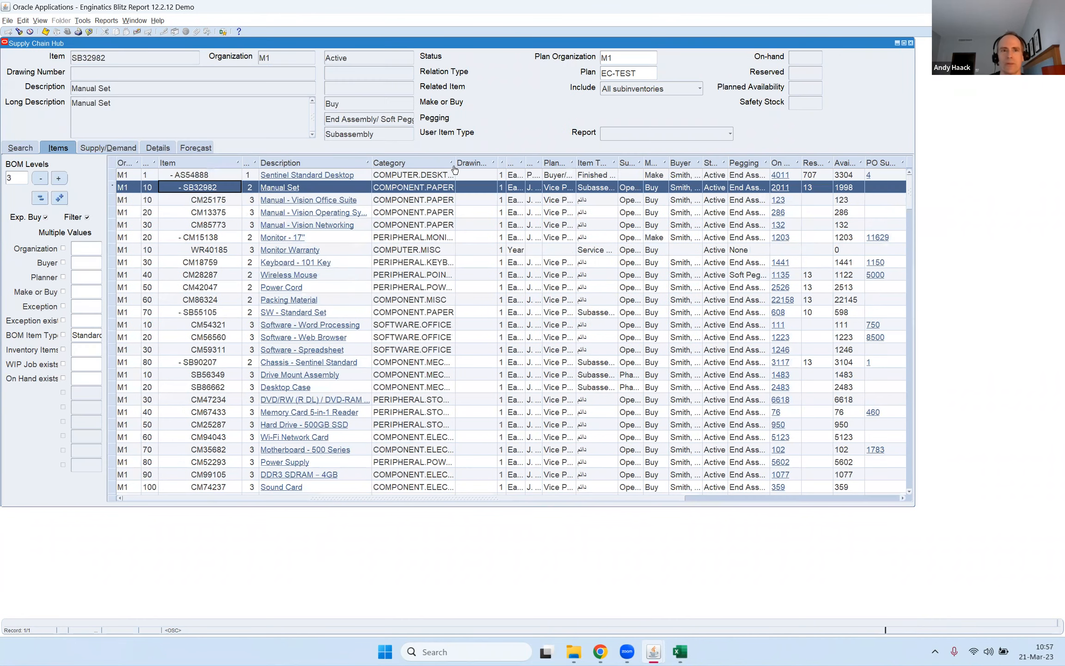
# Select items SB32982 through CM28287 without CM13375 and WR40185, and run the MSC Horizontal Plan report for them.
pyautogui.keyDown('shift'); pyautogui.click(227, 275); pyautogui.keyUp('shift')
pyautogui.keyDown('ctrl'); pyautogui.click(211, 213); pyautogui.keyUp('ctrl')
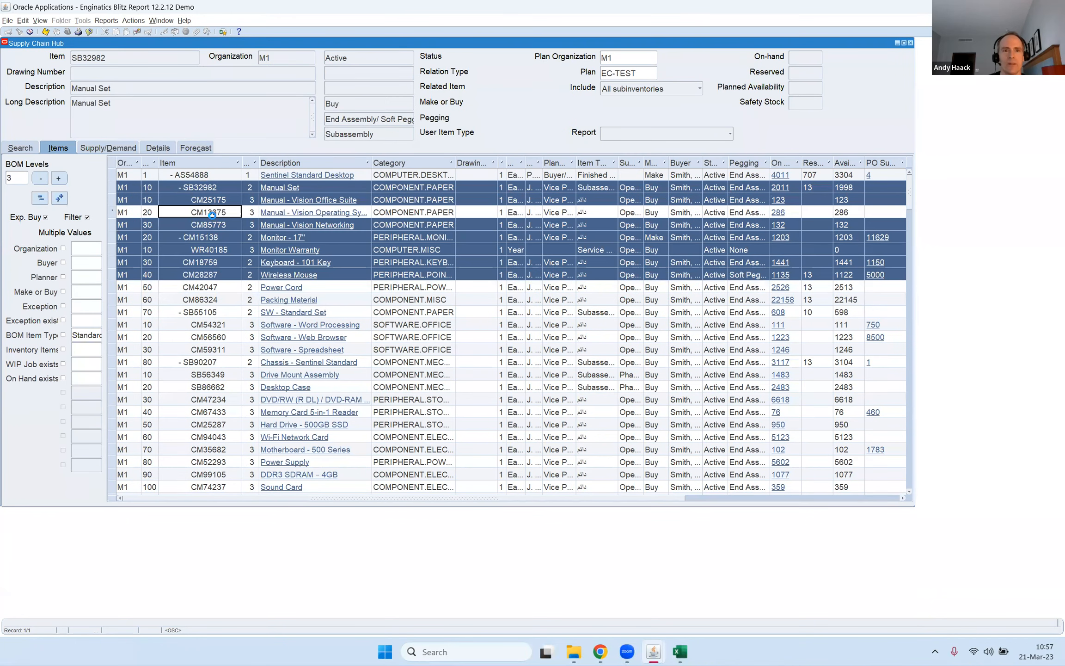
pyautogui.keyDown('ctrl'); pyautogui.click(207, 250); pyautogui.keyUp('ctrl')
pyautogui.click(629, 137)
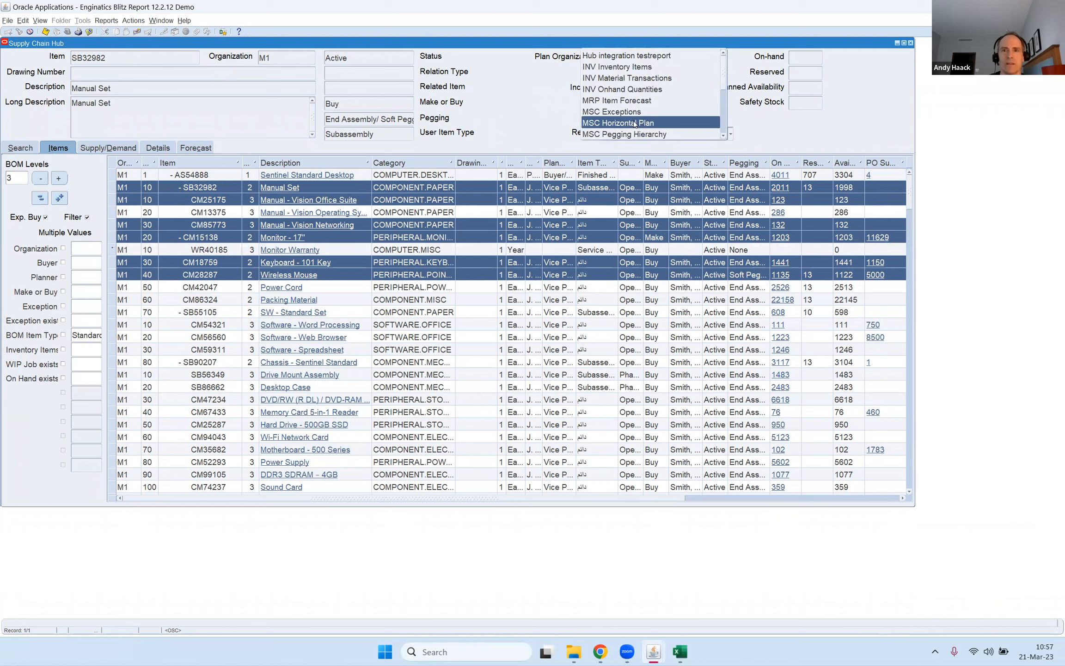
pyautogui.click(632, 122)
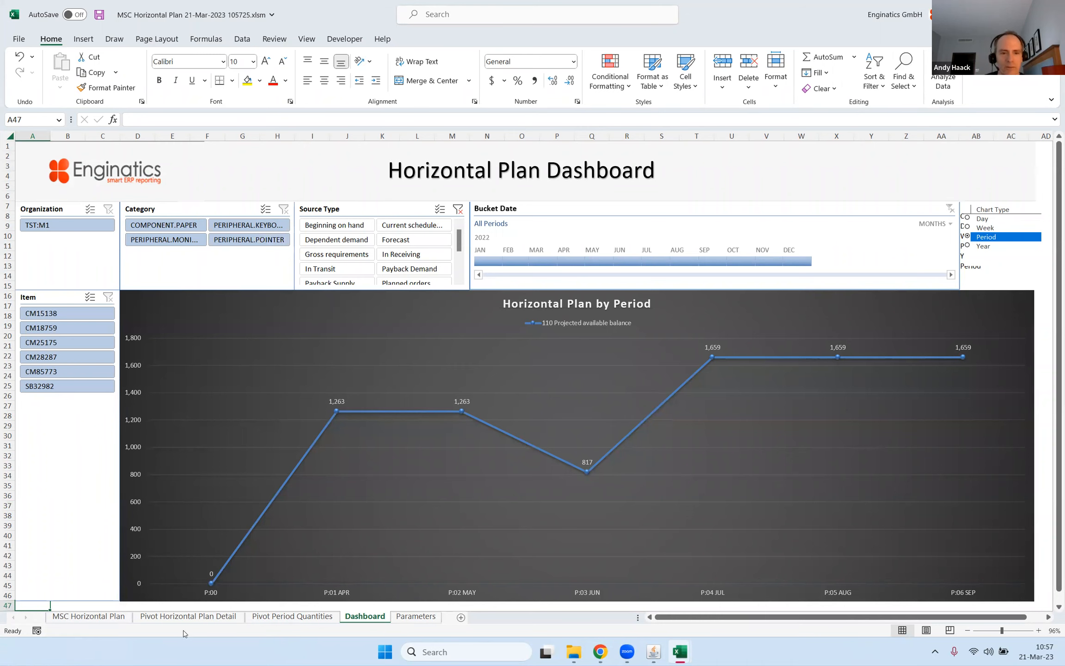
# Filter the Supply Demand Type in the Pivot Horizontal Plan Detail sheet to Projected on hand only.
pyautogui.click(217, 618)
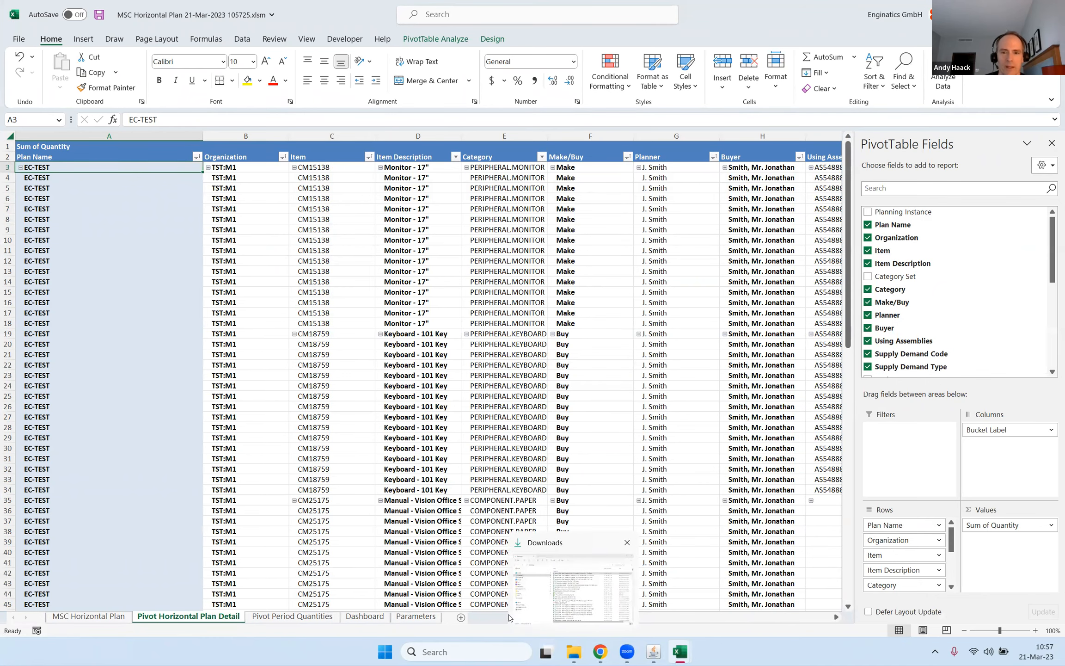
pyautogui.moveTo(534, 617)
pyautogui.mouseDown()
pyautogui.moveTo(574, 618)
pyautogui.moveTo(546, 618)
pyautogui.mouseUp()
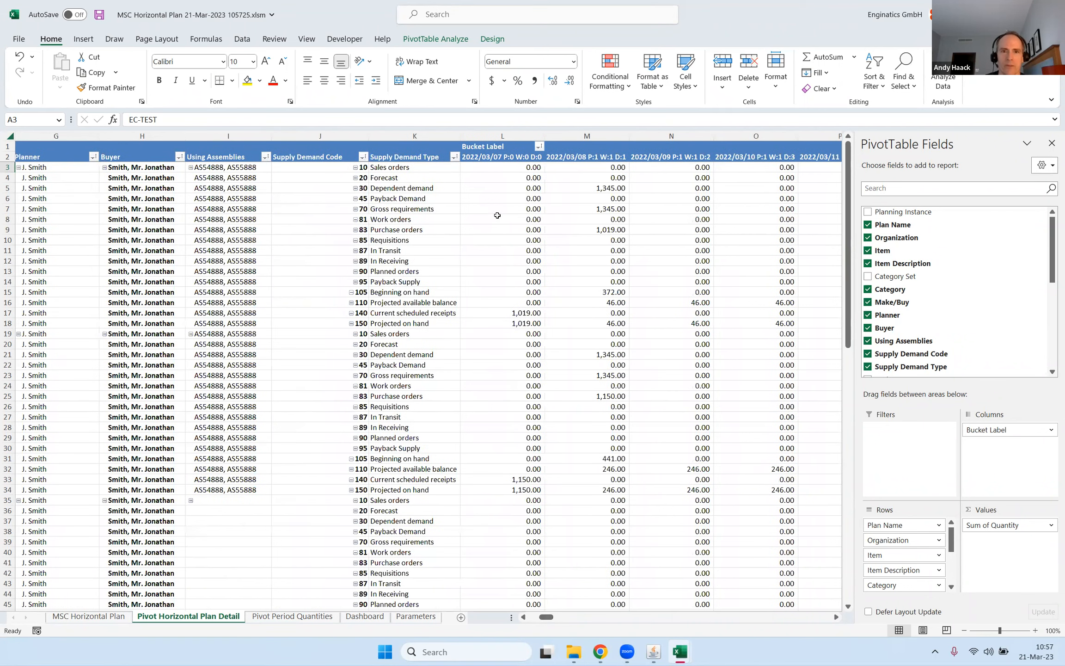
pyautogui.click(454, 156)
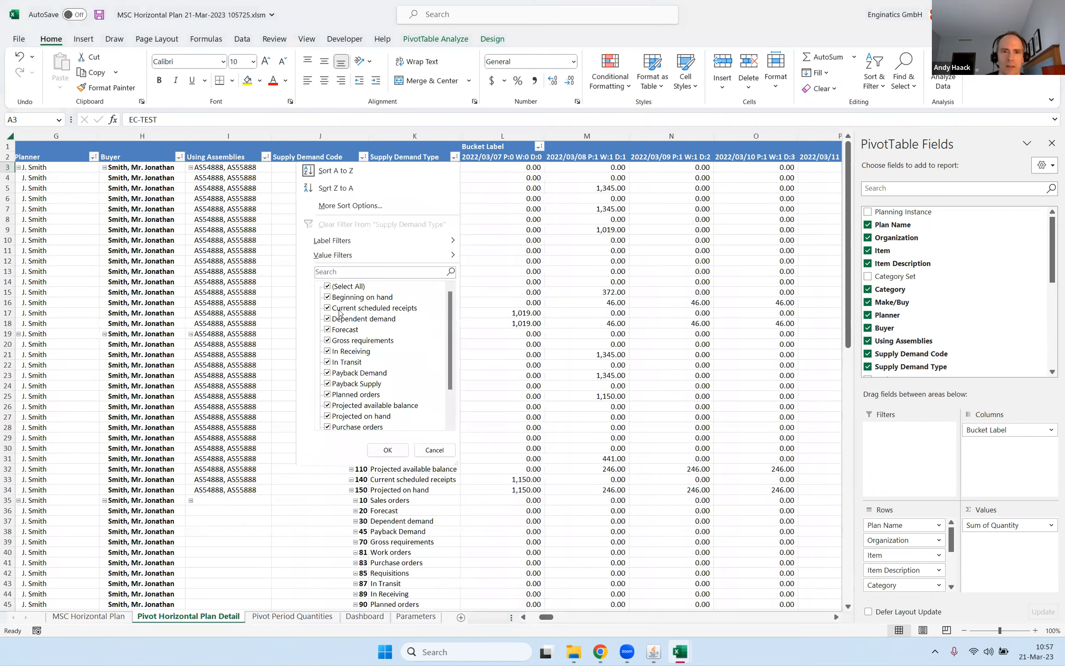
pyautogui.click(328, 287)
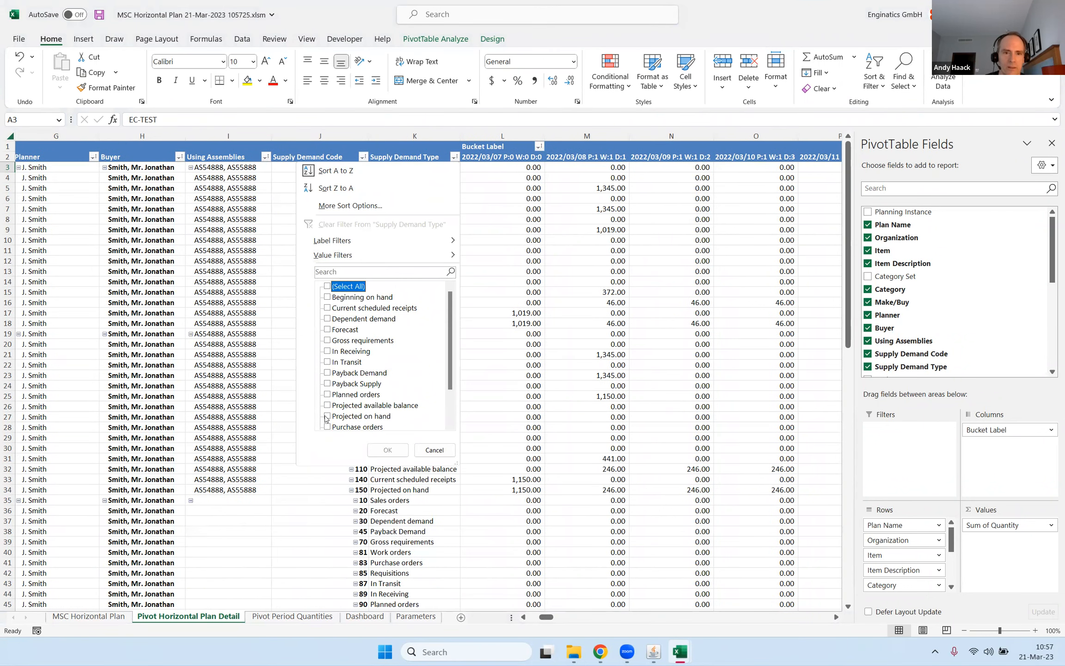
pyautogui.click(327, 417)
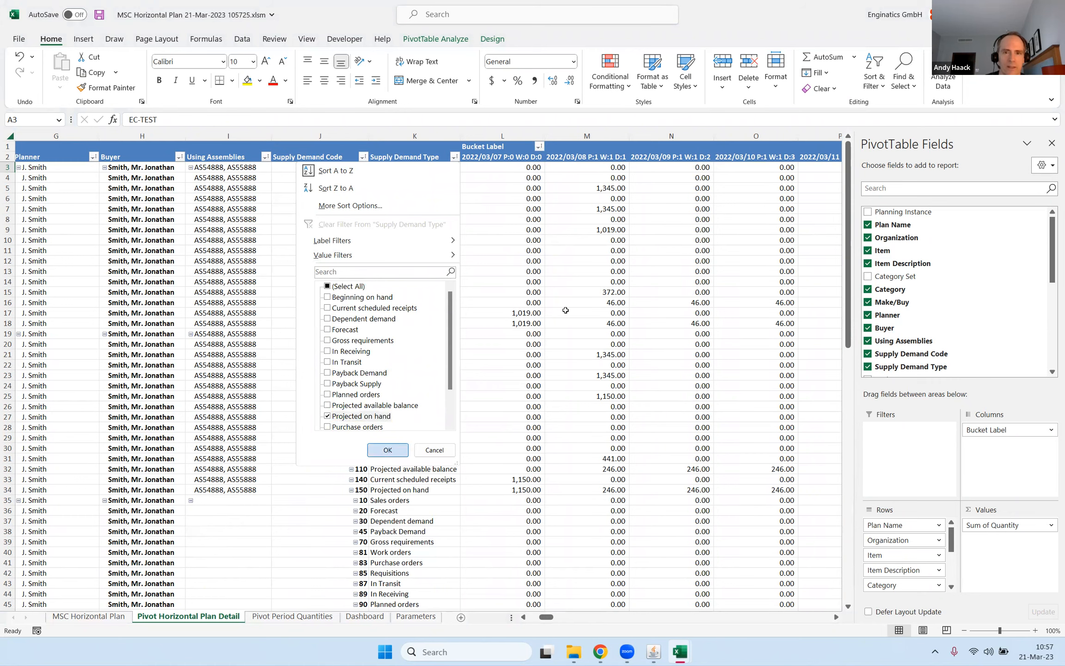
pyautogui.press('Return')
# Examine the projected on-hand quantities across the date buckets, following row 6 to column X.
pyautogui.click(601, 204)
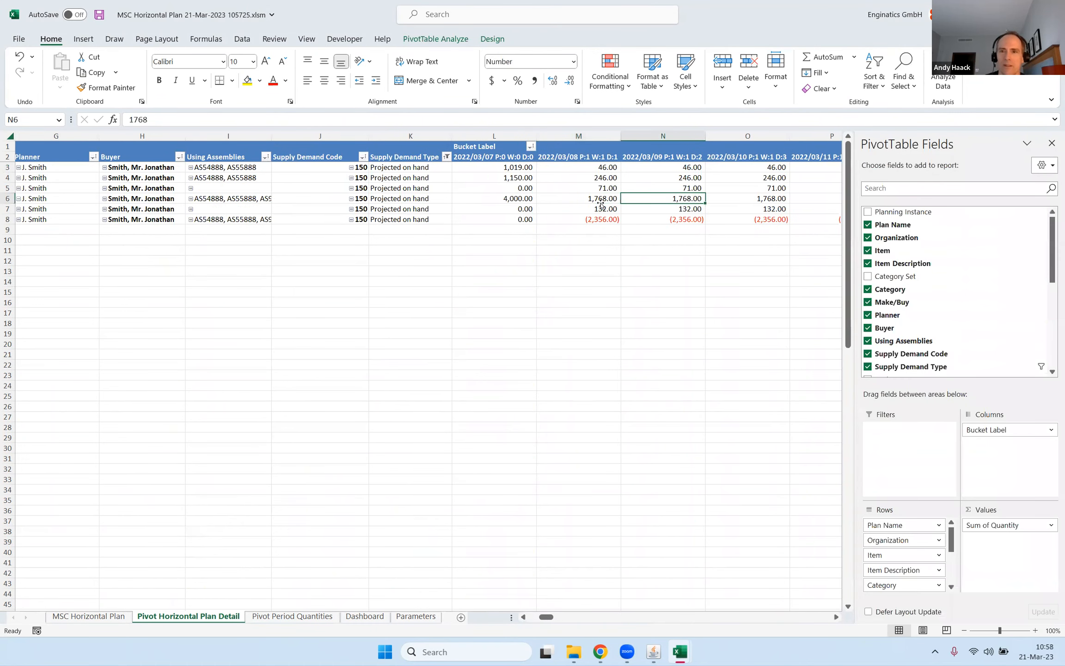
pyautogui.press('Right')
pyautogui.press('Right')
pyautogui.press('Right')
pyautogui.press('Right')
pyautogui.press('Right')
pyautogui.press('Right')
pyautogui.press('Right')
pyautogui.press('Right')
pyautogui.press('Right')
pyautogui.press('Right')
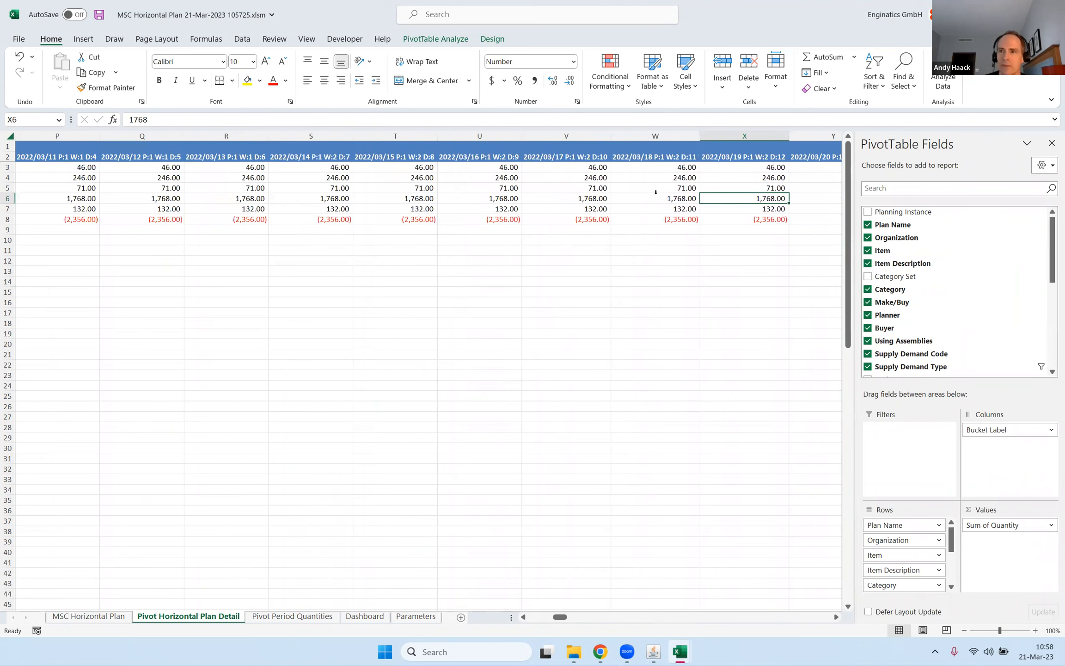
# Hide the PivotTable field list and follow the row 6 projected on-hand quantities across the date buckets to column AI.
pyautogui.click(1052, 144)
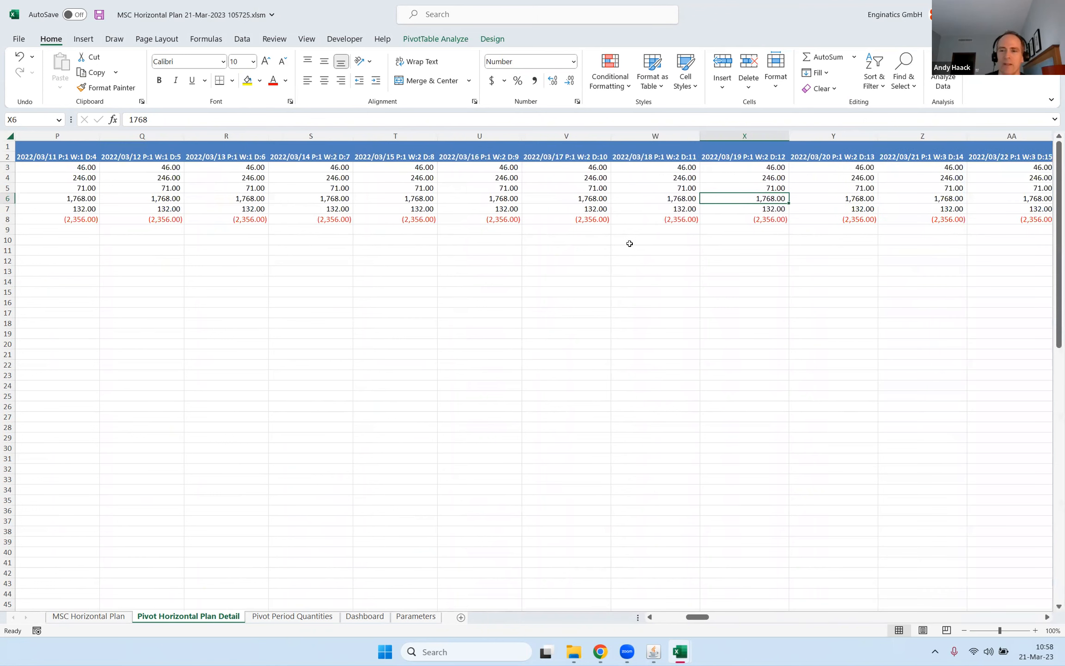
pyautogui.press('Right')
pyautogui.press('Right')
pyautogui.press('Right')
pyautogui.press('Right')
pyautogui.press('Right')
pyautogui.press('Right')
pyautogui.press('Right')
pyautogui.press('Right')
pyautogui.press('Right')
pyautogui.press('Right')
pyautogui.press('Right')
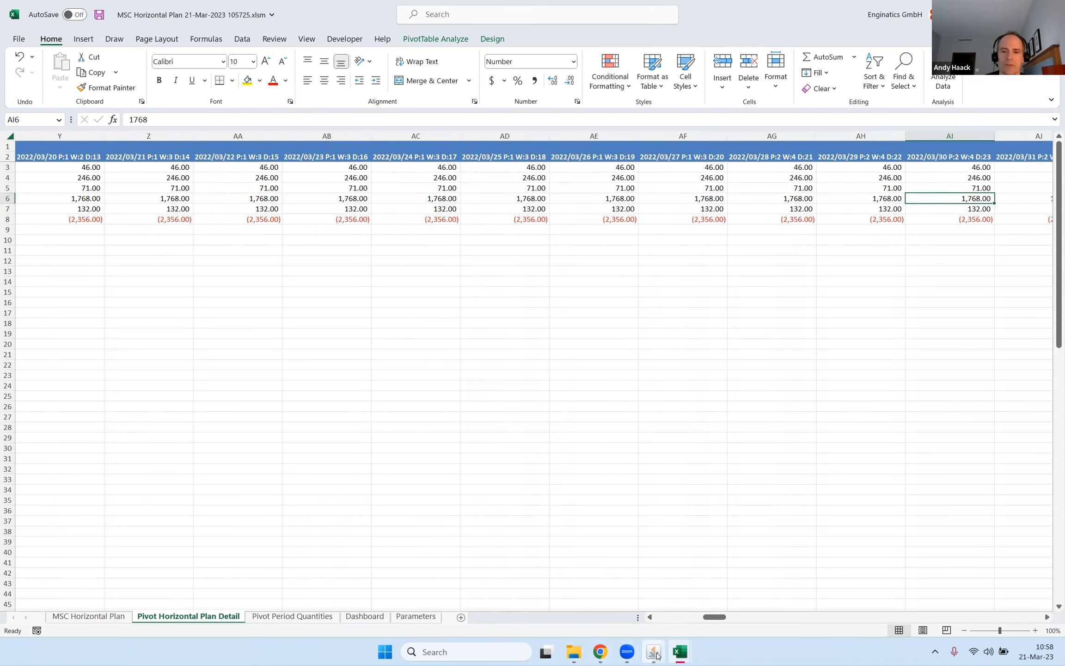
# Switch to Oracle Applications and open the supply and demand list of item CM15138 in Supply Chain Hub.
pyautogui.click(658, 654)
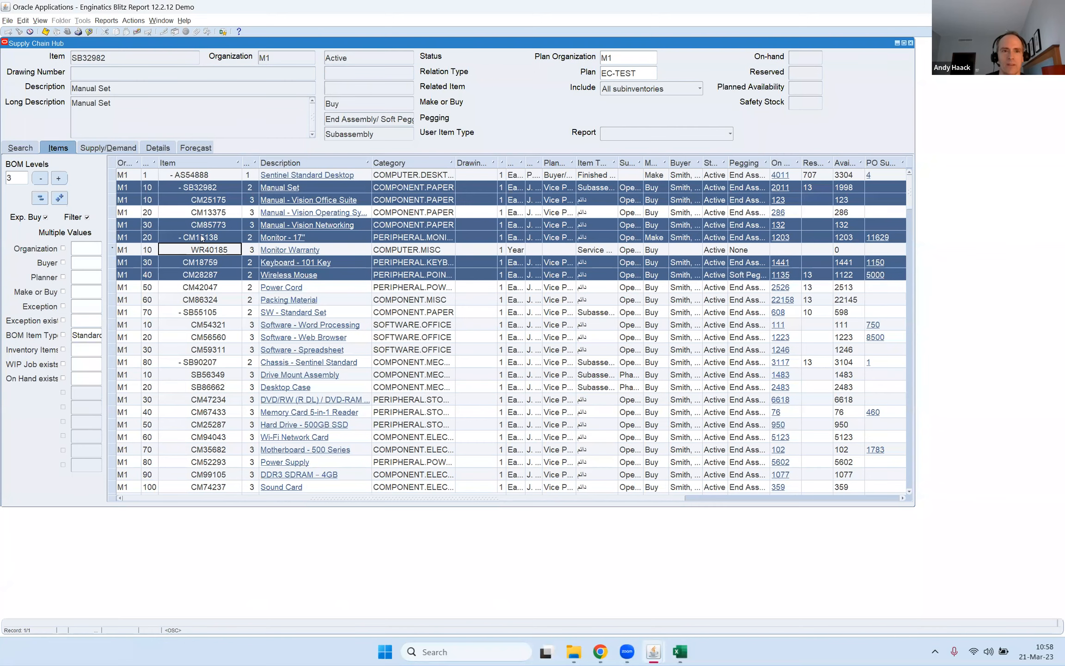
pyautogui.click(202, 225)
pyautogui.click(274, 239)
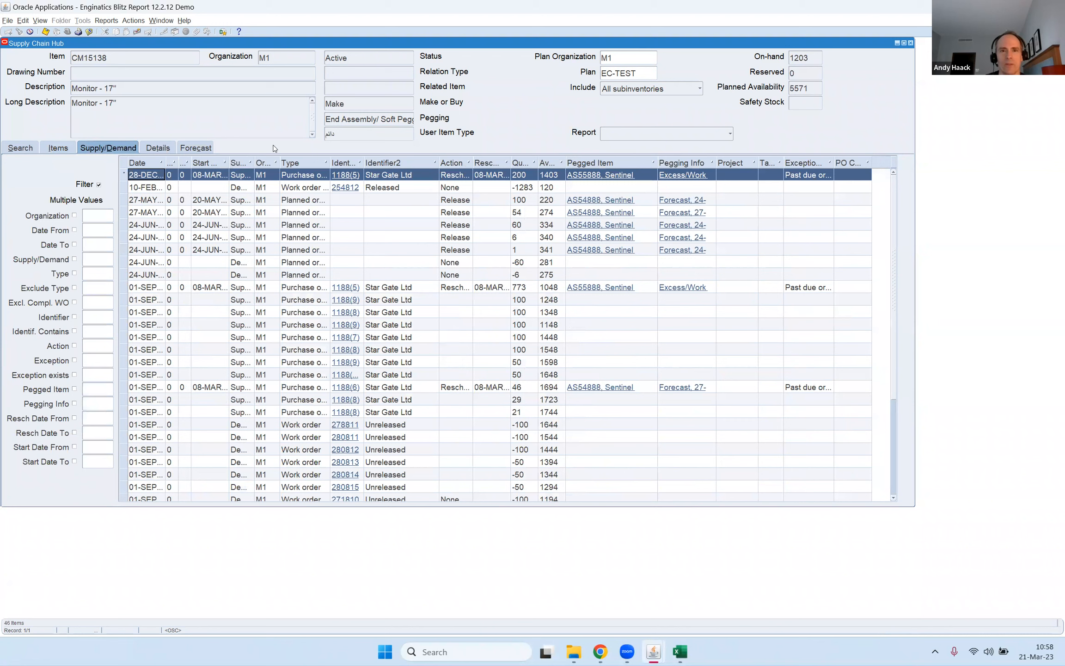
# Check the item's description and on-hand quantity, and examine the first purchase order and work order rows in the supply and demand list.
pyautogui.click(124, 87)
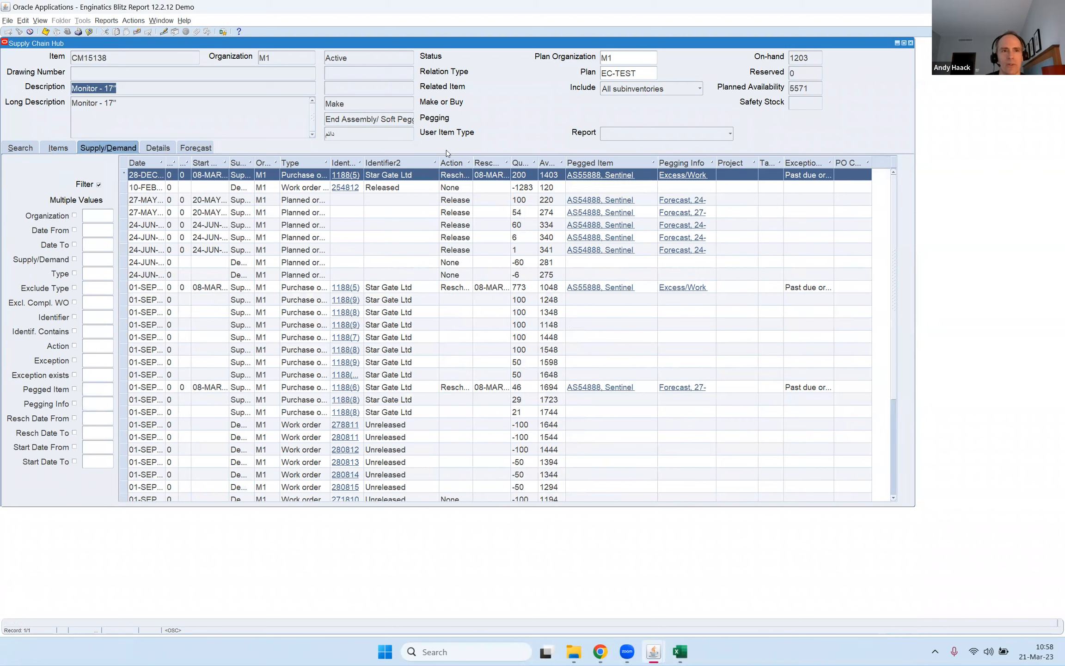
pyautogui.click(814, 56)
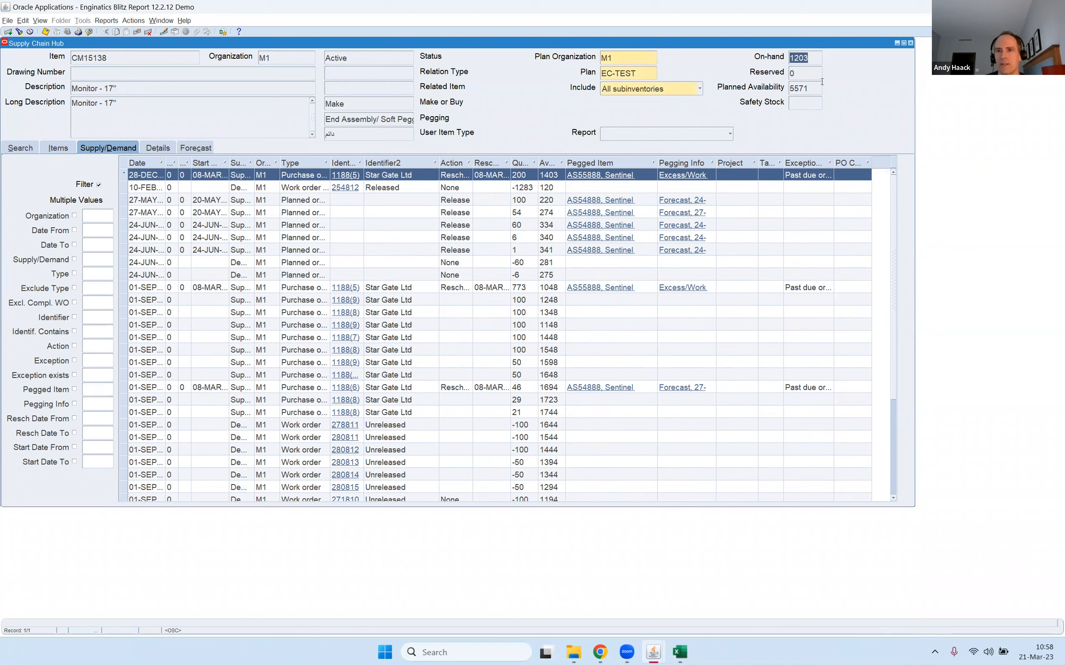
pyautogui.click(299, 187)
pyautogui.click(296, 179)
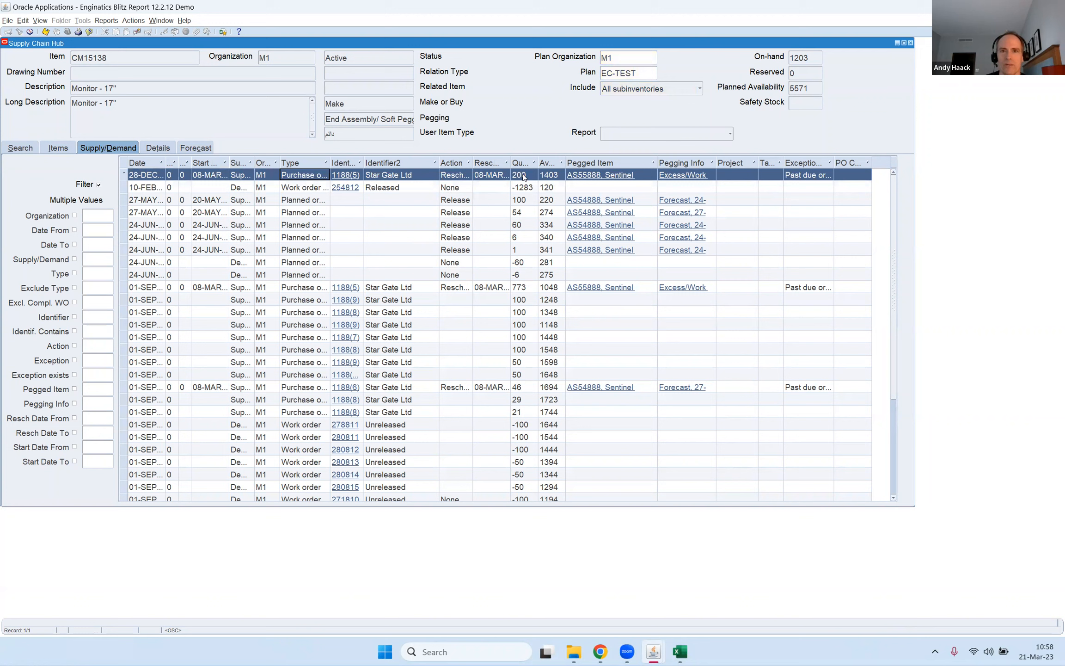
pyautogui.click(309, 188)
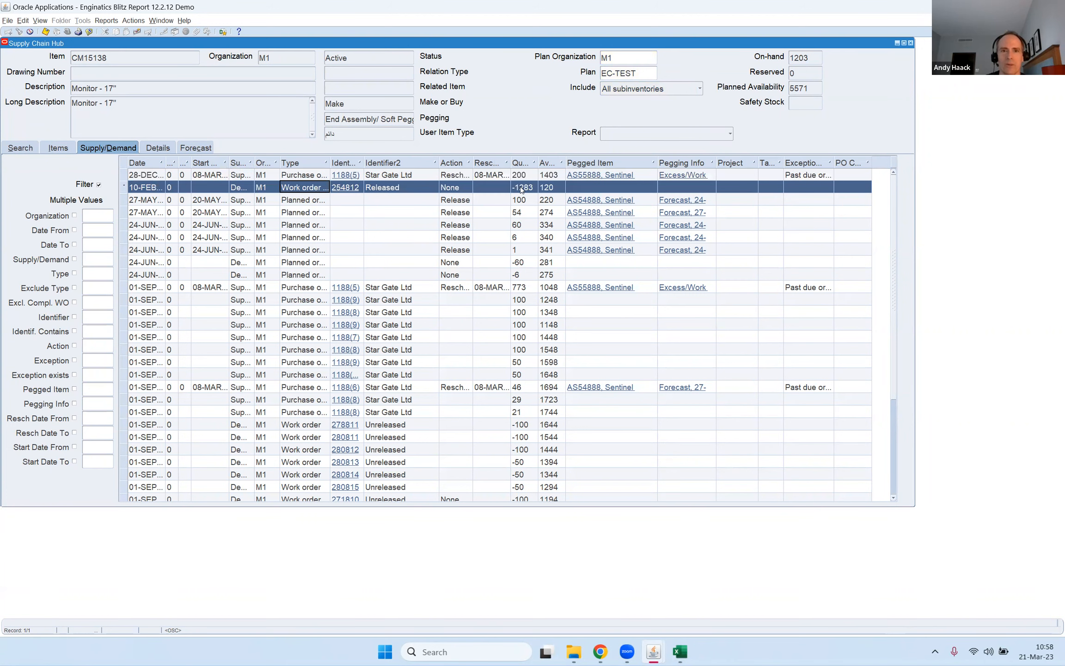
# View the operations of the released work order with the In Queue column widened, and close the Operations and Discrete Jobs windows.
pyautogui.click(347, 188)
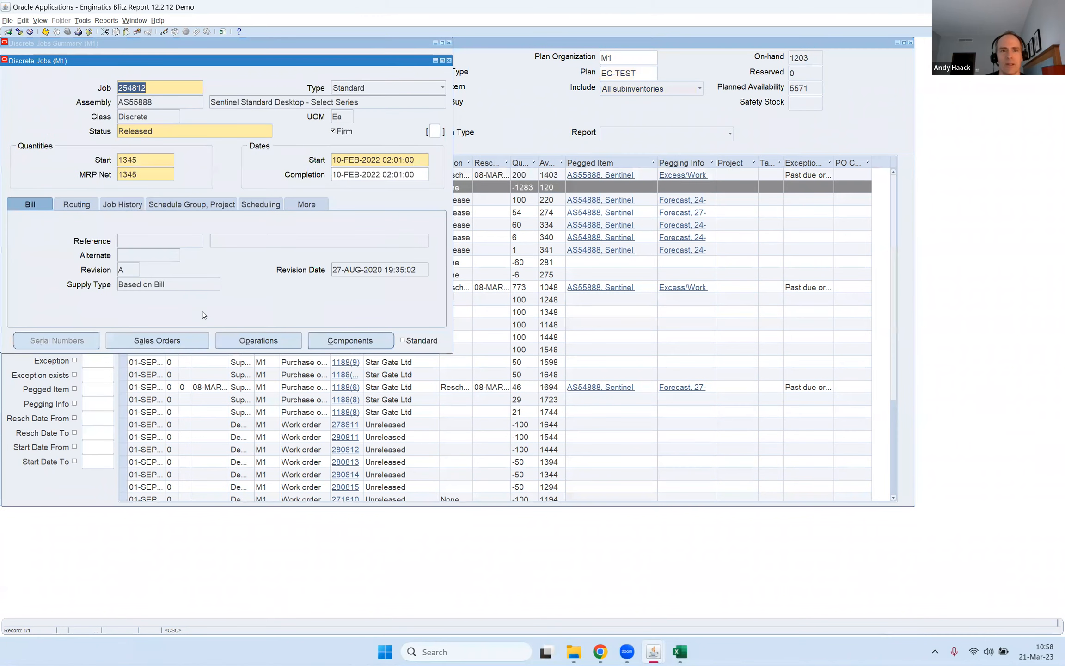
pyautogui.click(273, 338)
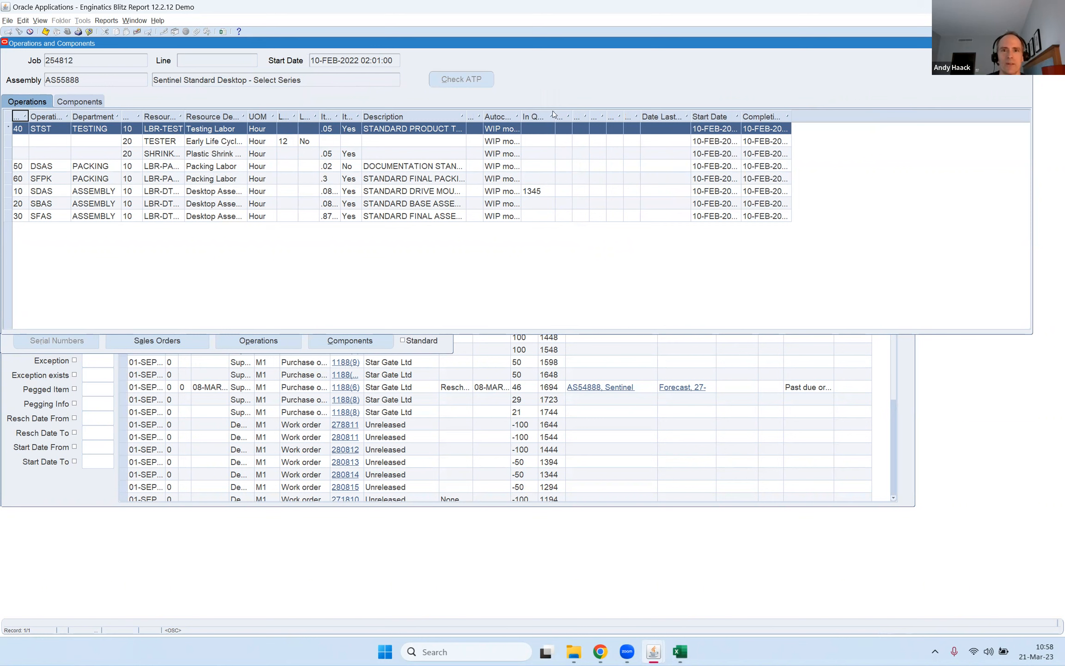
pyautogui.doubleClick(555, 116)
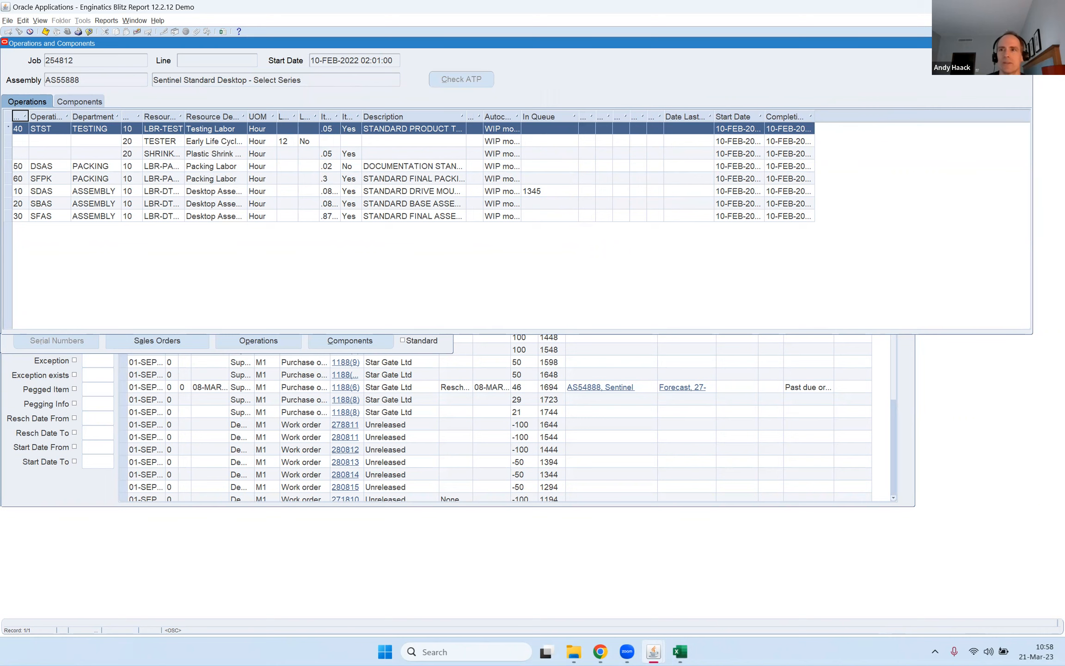
pyautogui.press('F4')
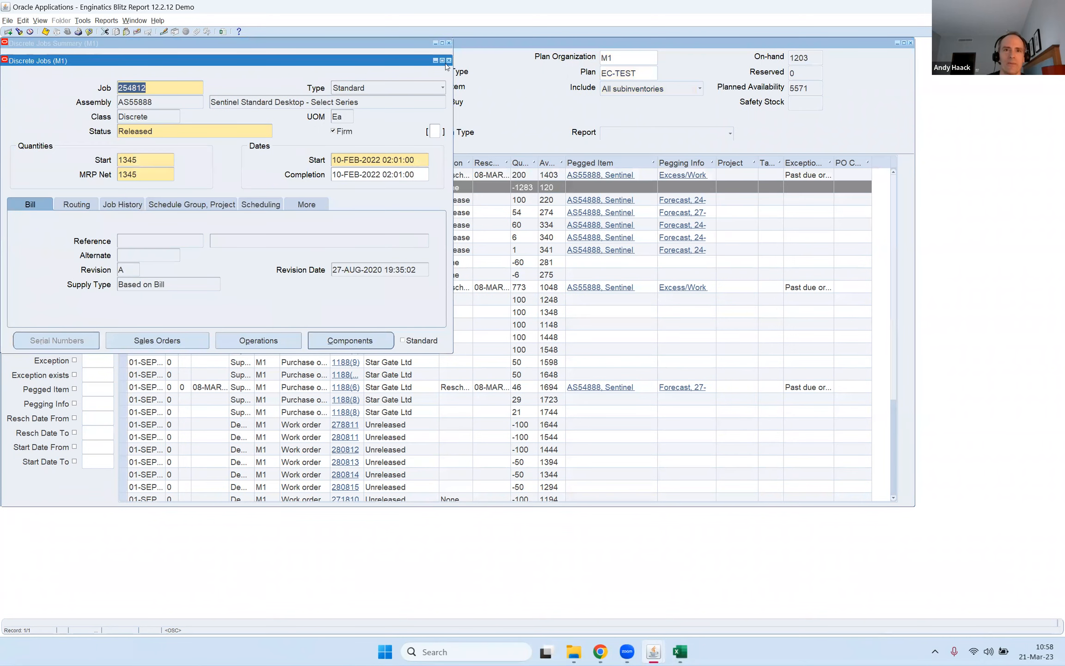
pyautogui.click(449, 60)
pyautogui.click(449, 43)
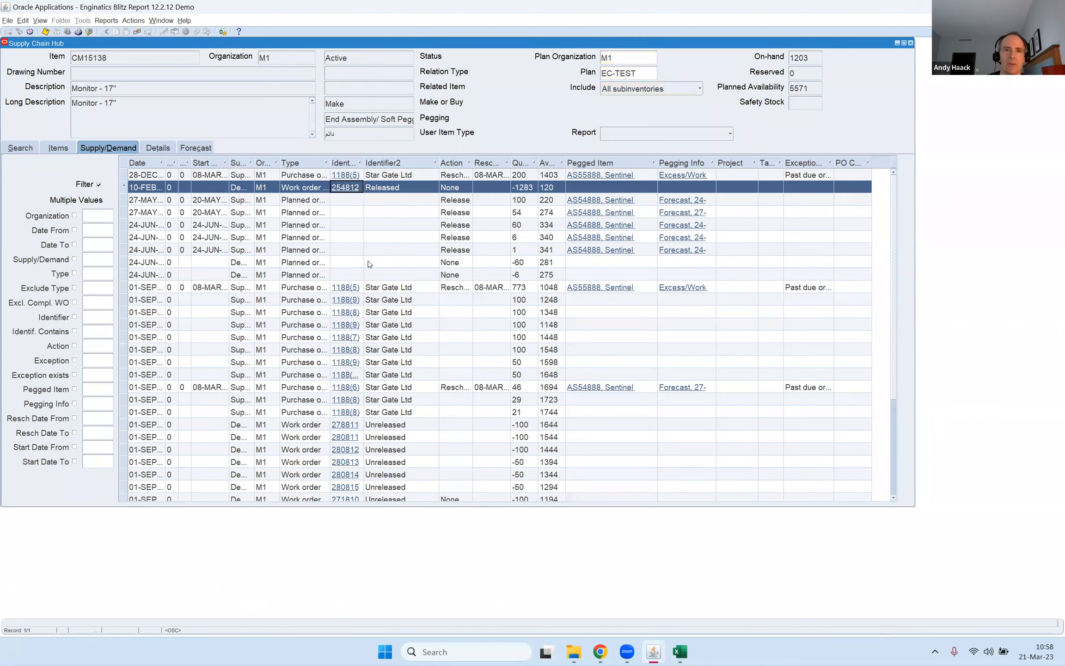
# Select the first eight supply and demand rows, from the 28-DEC purchase order through the -60 demand, and open them for planned order release.
pyautogui.click(252, 176)
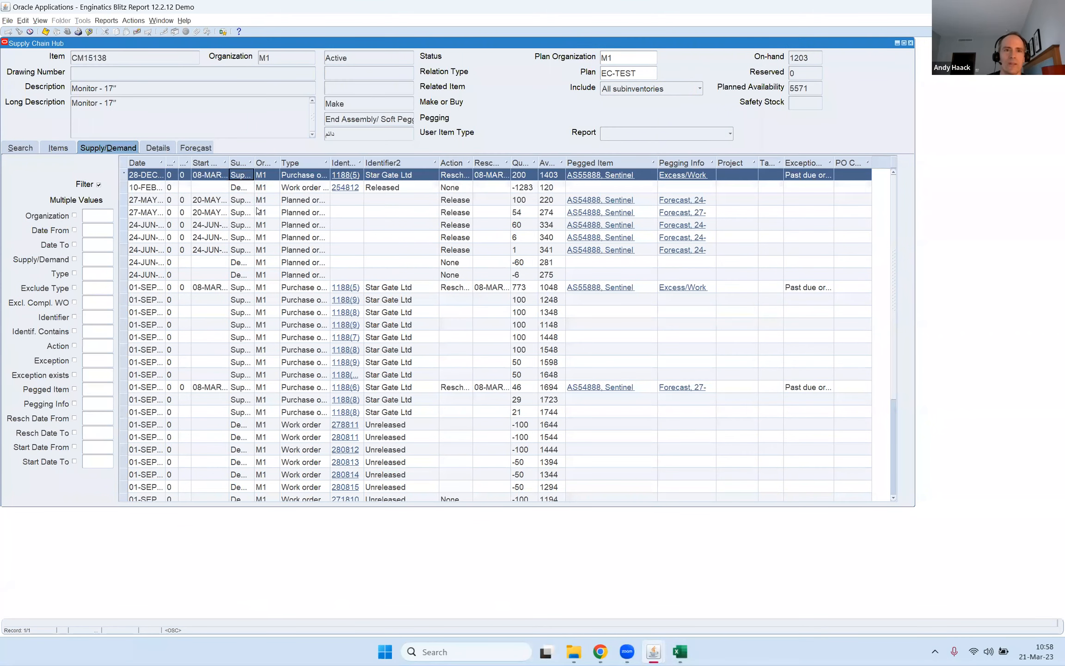
pyautogui.keyDown('shift'); pyautogui.click(257, 263); pyautogui.keyUp('shift')
pyautogui.rightClick(258, 251)
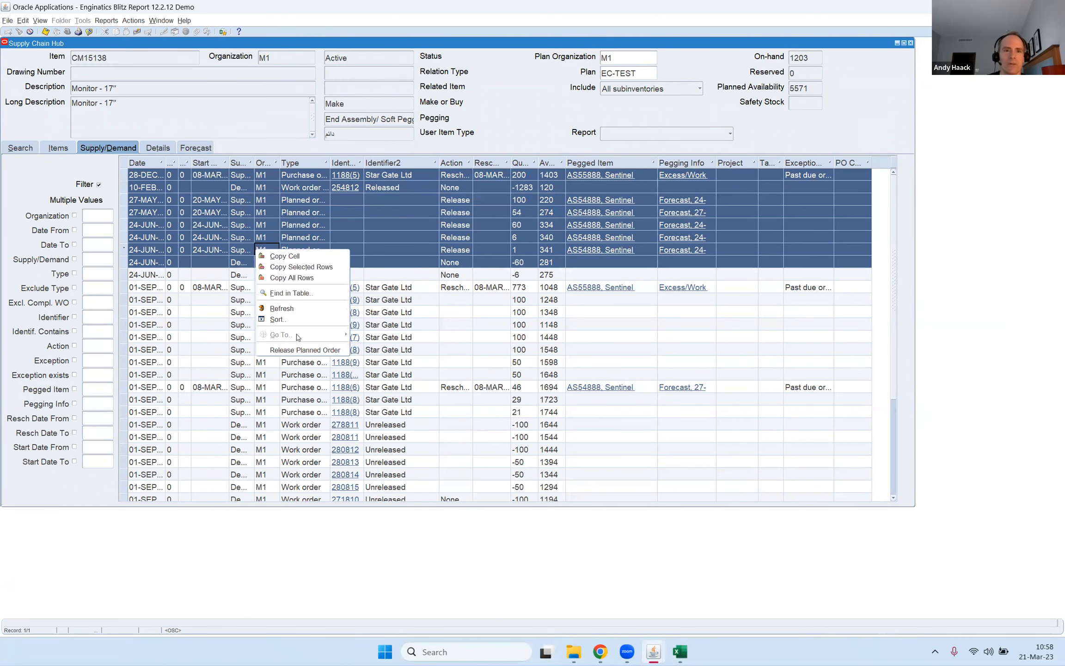
pyautogui.click(317, 346)
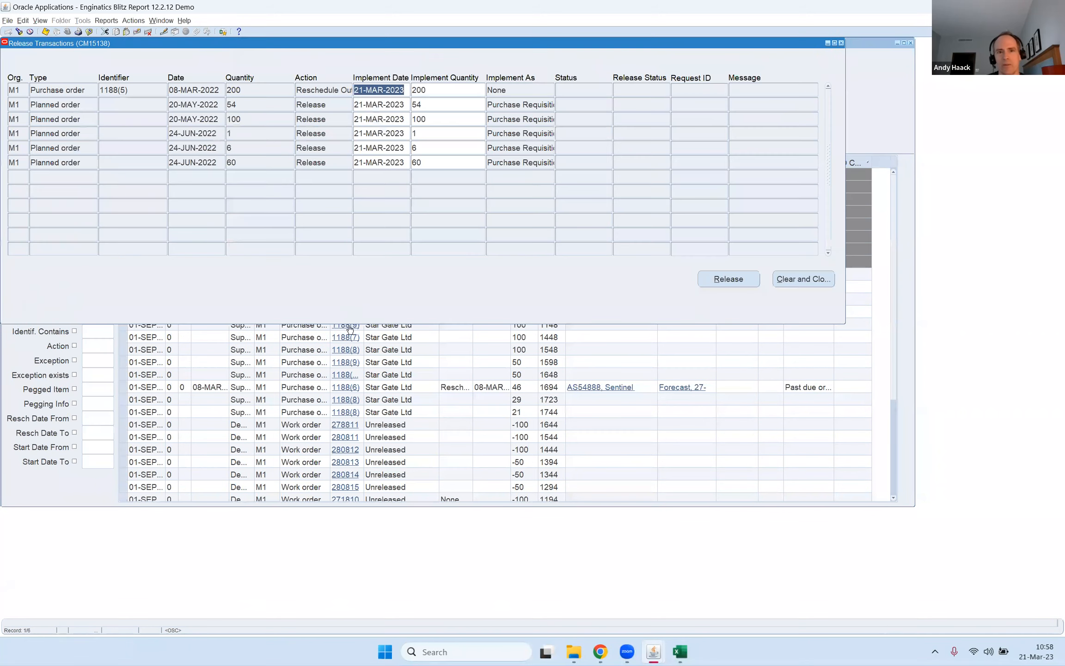
# Review the reschedule and release actions in Release Transactions, and close it without releasing, along with Supply Chain Hub.
pyautogui.click(53, 89)
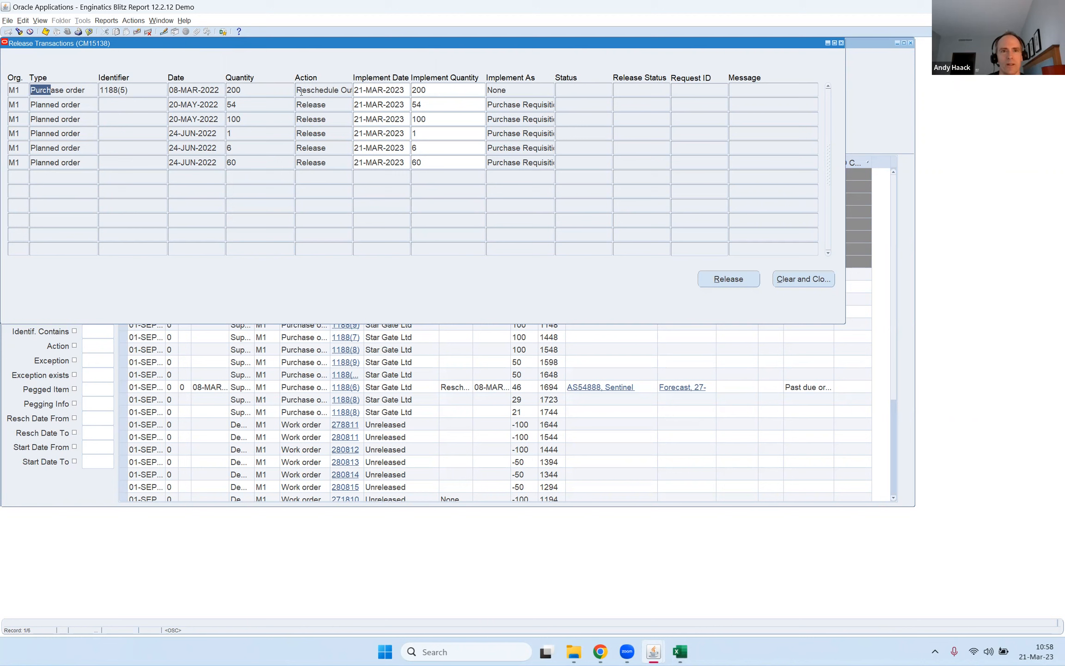
pyautogui.moveTo(298, 92); pyautogui.dragTo(374, 81)
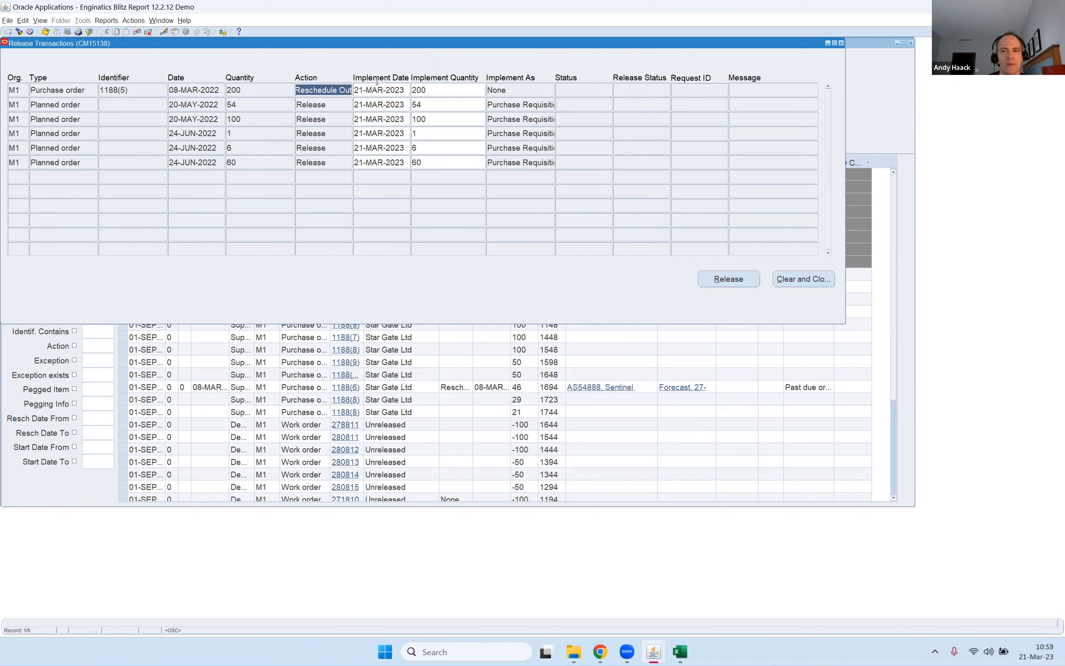
pyautogui.doubleClick(319, 148)
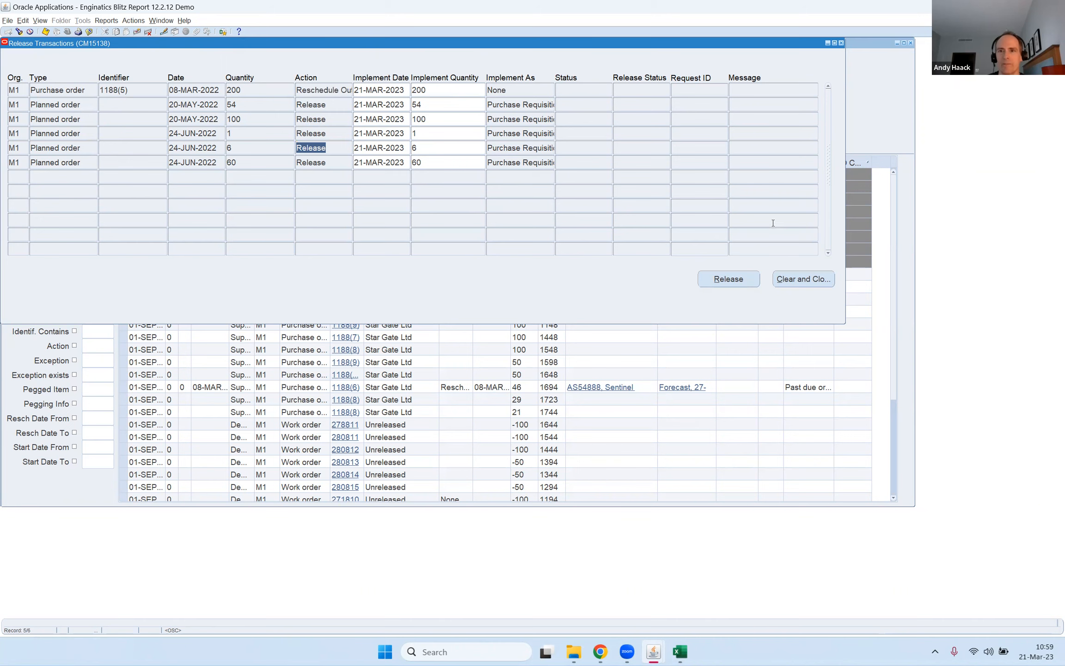
pyautogui.click(842, 43)
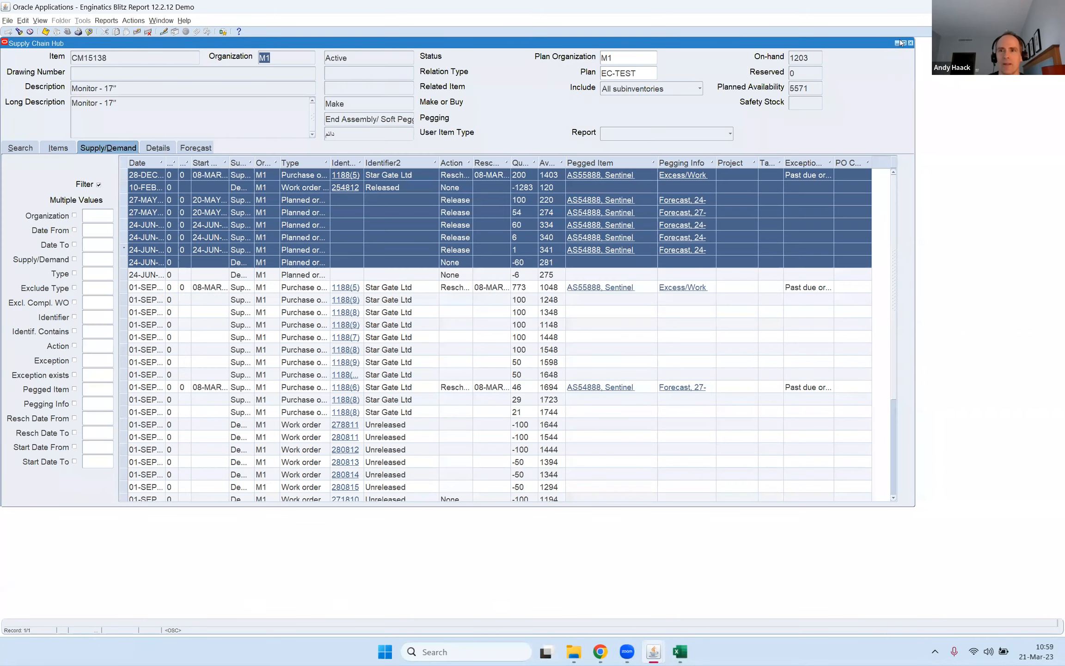
pyautogui.click(911, 43)
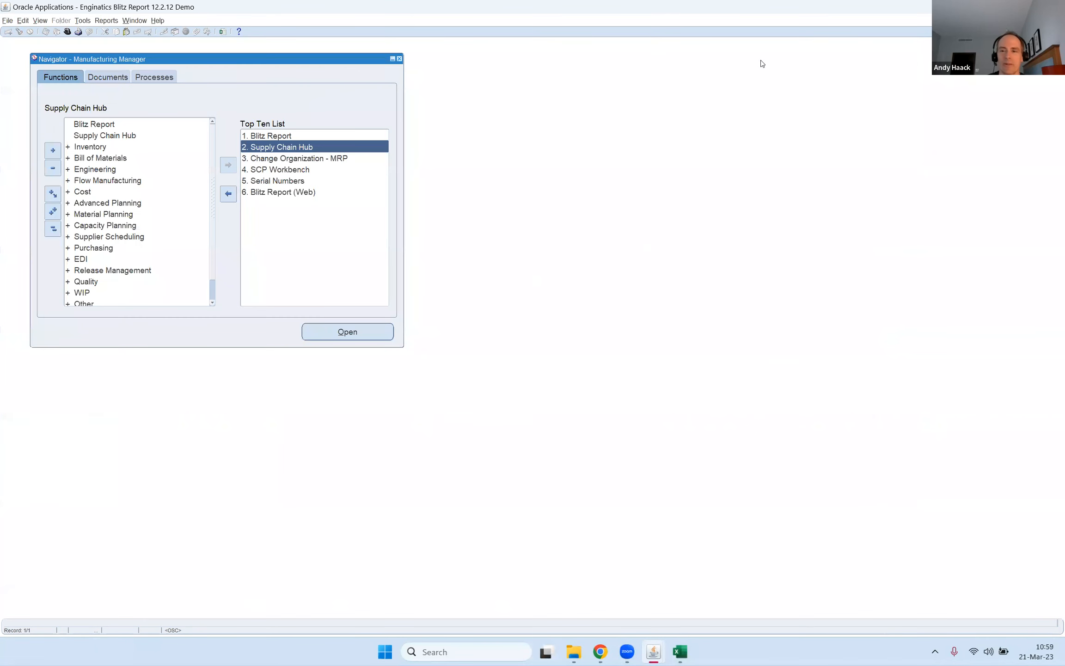